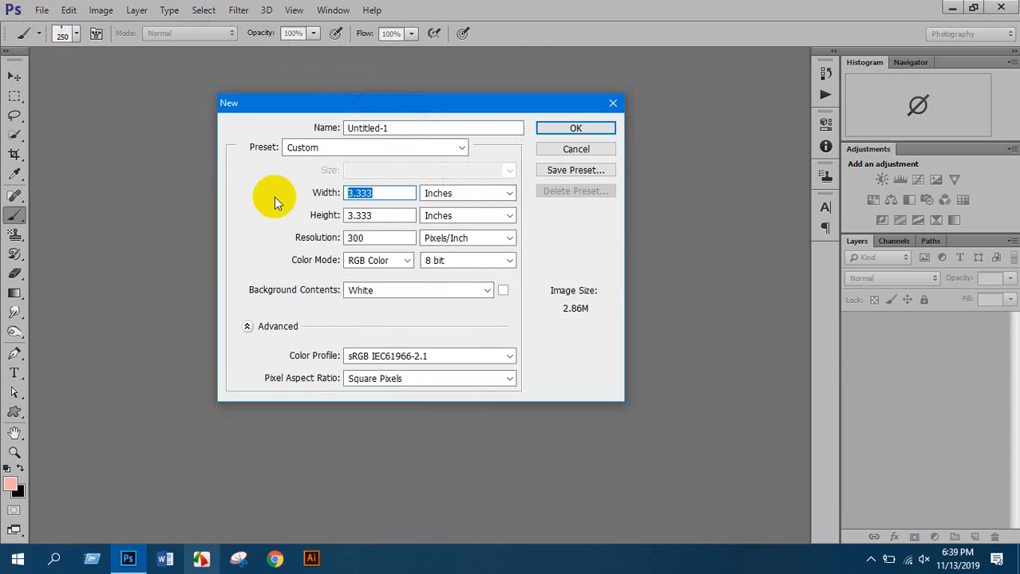
Create a 3.5 × 2 inch, 300 ppi document in CMYK Color mode
text(3.5)
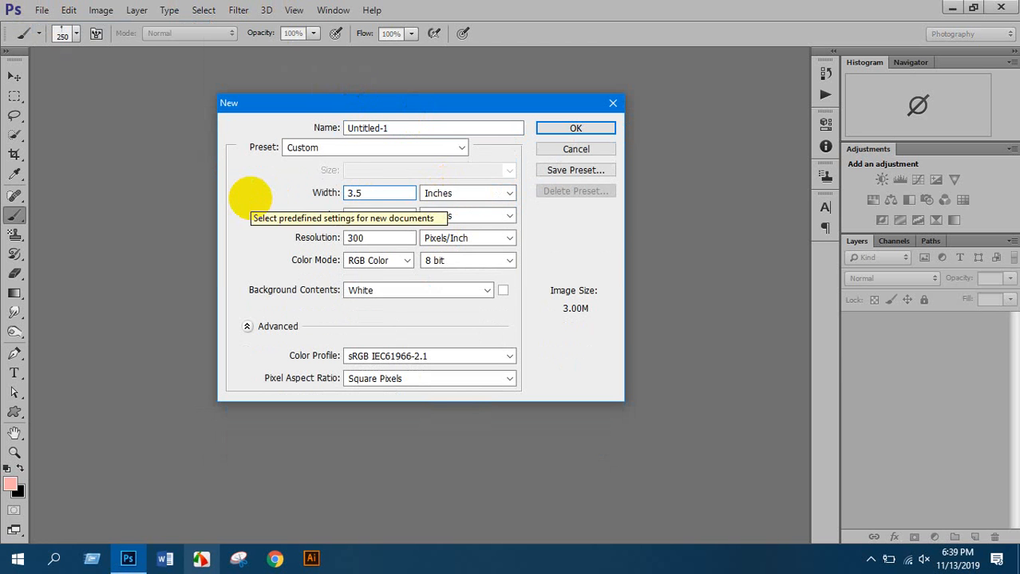
key(Tab)
key(Tab)
text(2)
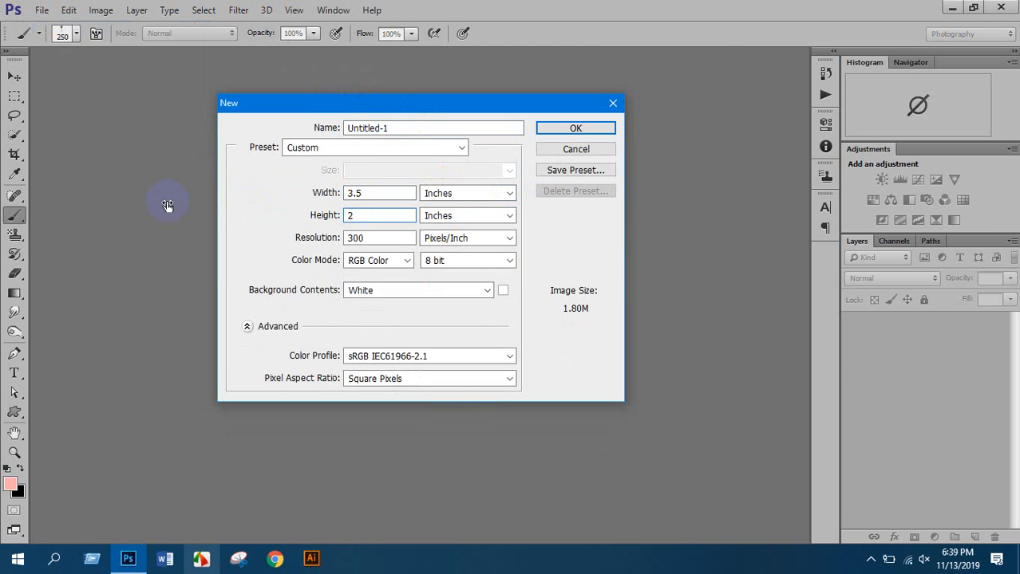
click(375, 263)
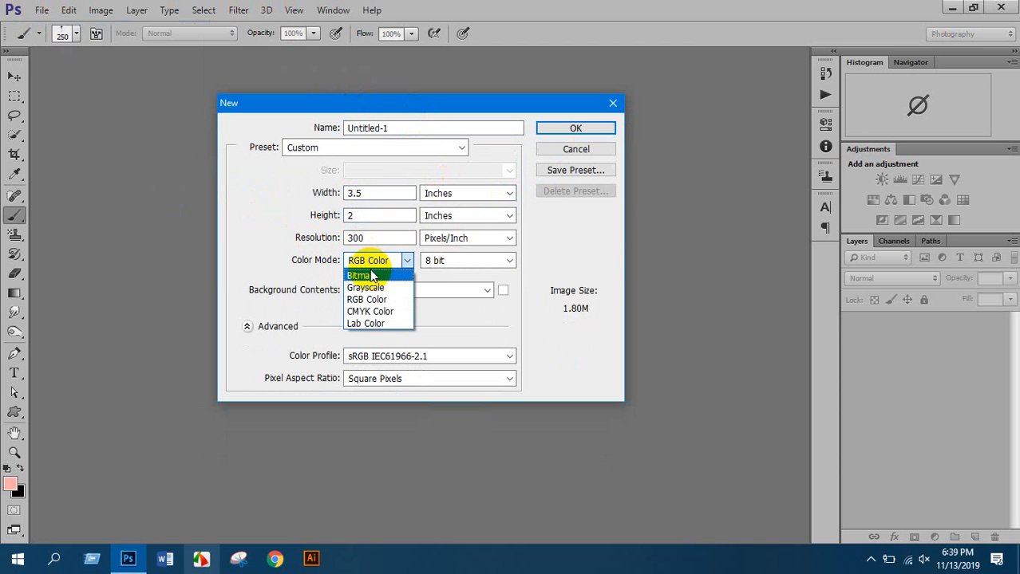
click(367, 317)
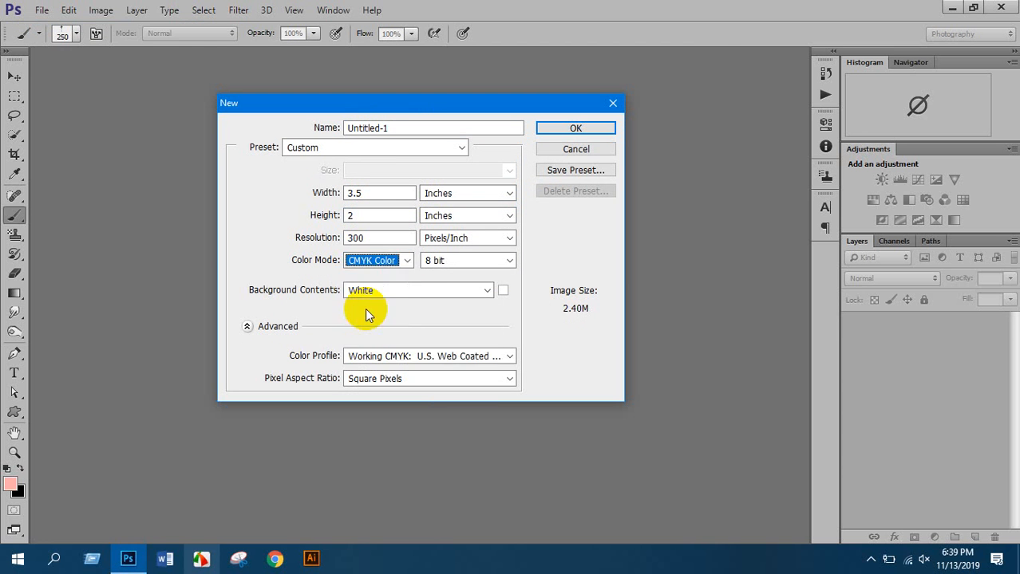
key(shift+Tab)
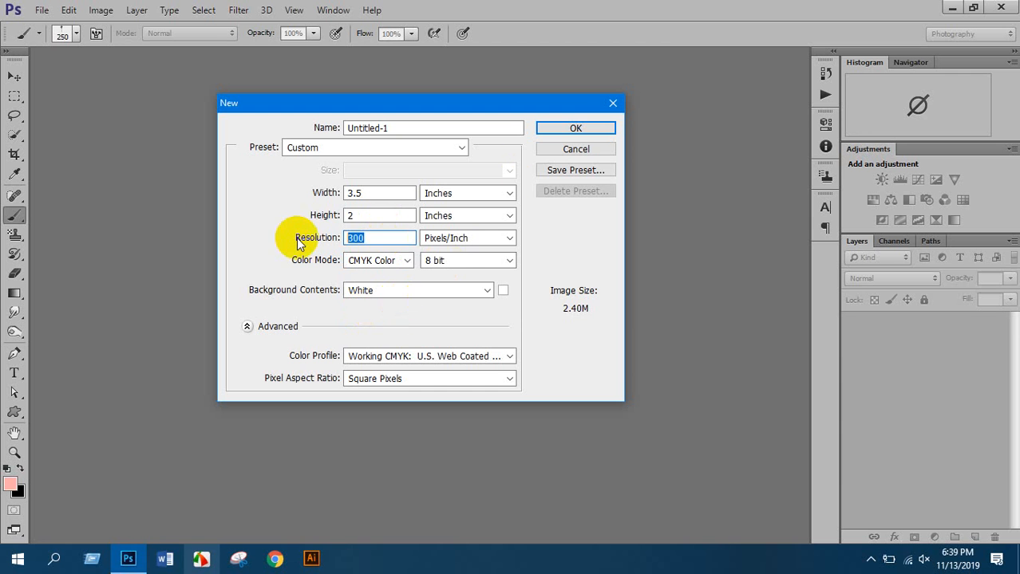
click(588, 128)
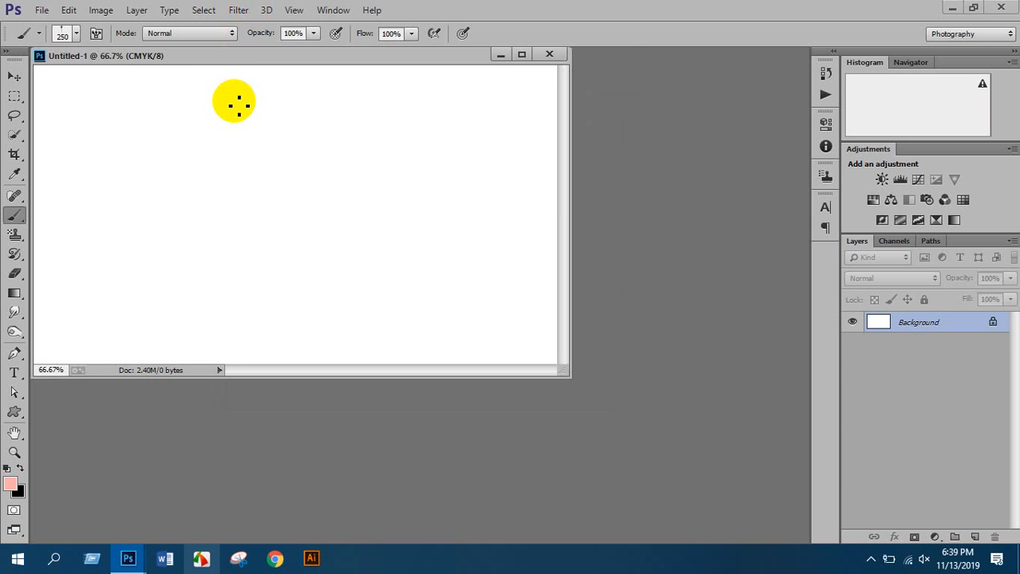
Dock the floating Untitled-1 window into the tab area and adjust the zoom
drag(229, 55, 308, 61)
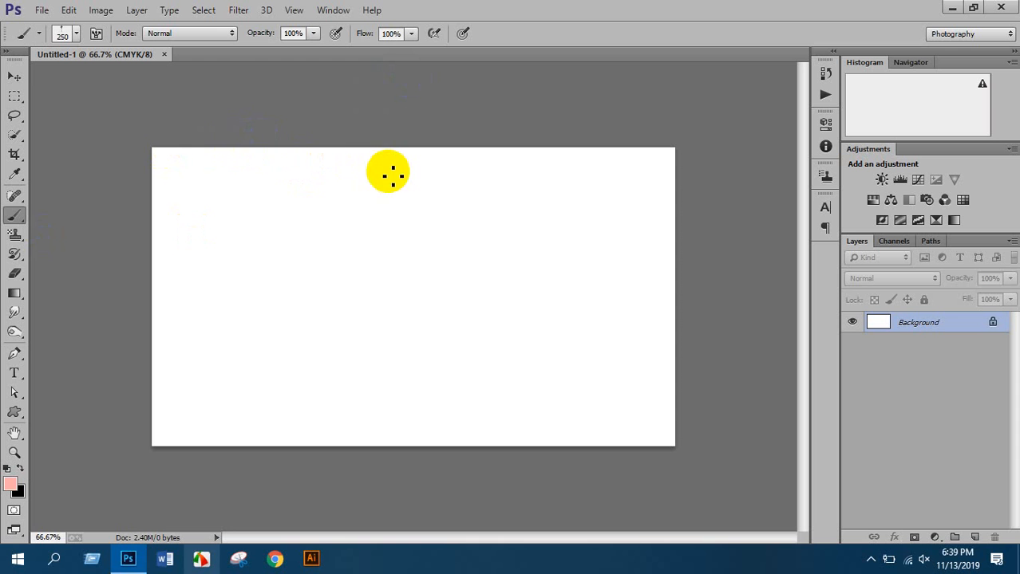
scroll(398, 183, down, 2)
scroll(398, 188, up, 1)
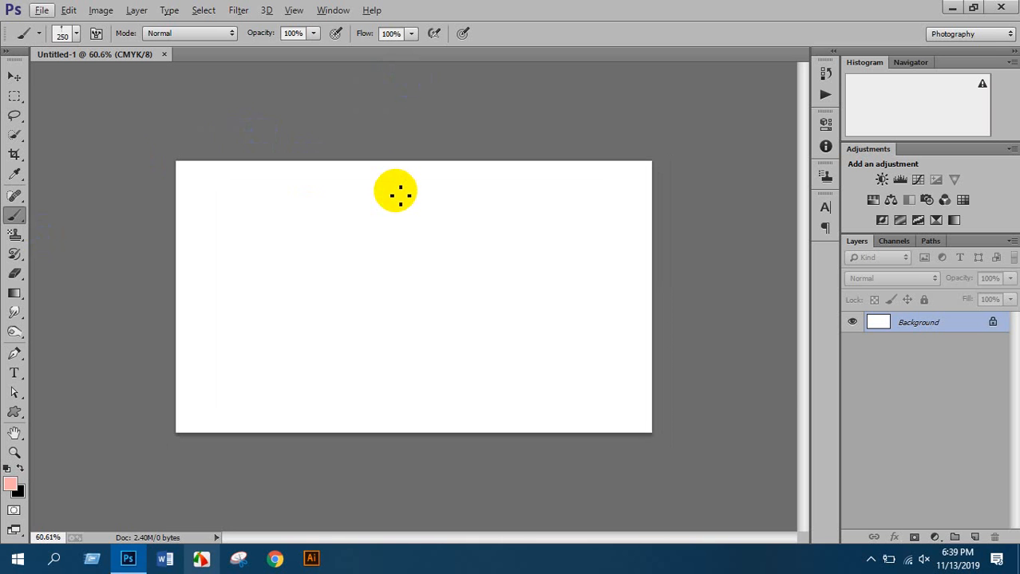
Show rulers and drag guides onto the card's top, bottom and side edges
key(ctrl+r)
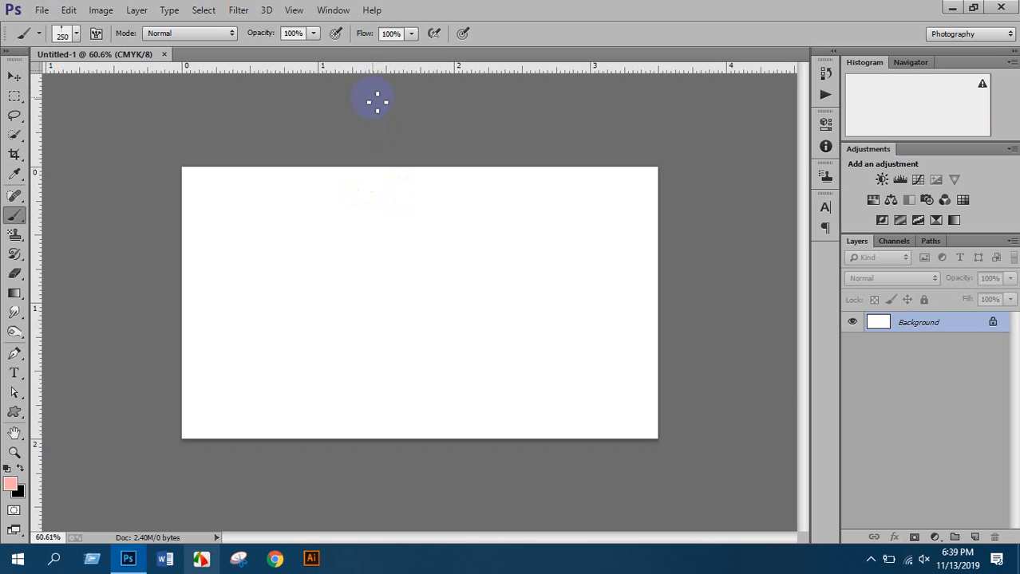
drag(363, 74, 366, 168)
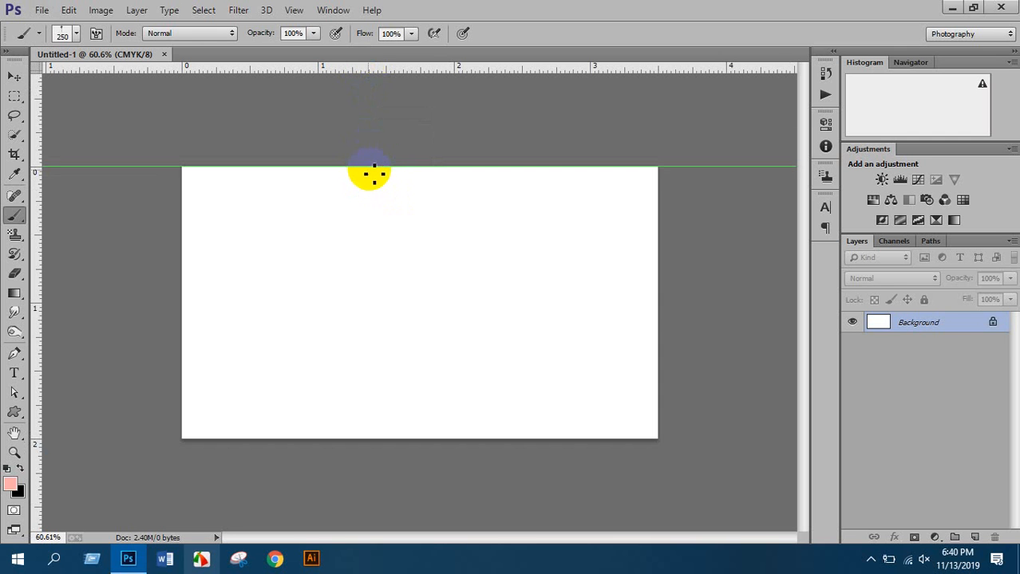
drag(364, 69, 369, 437)
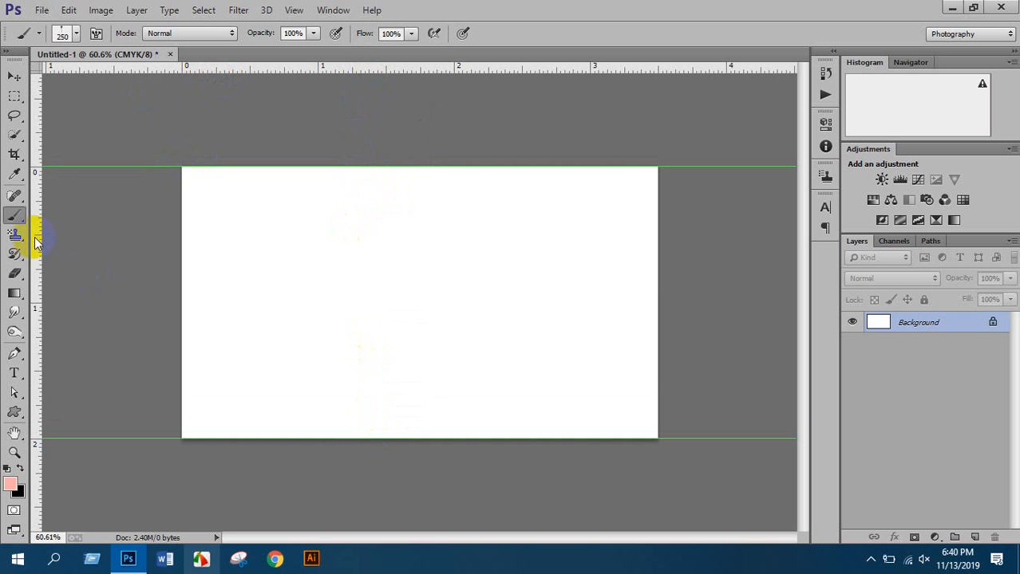
drag(35, 241, 656, 290)
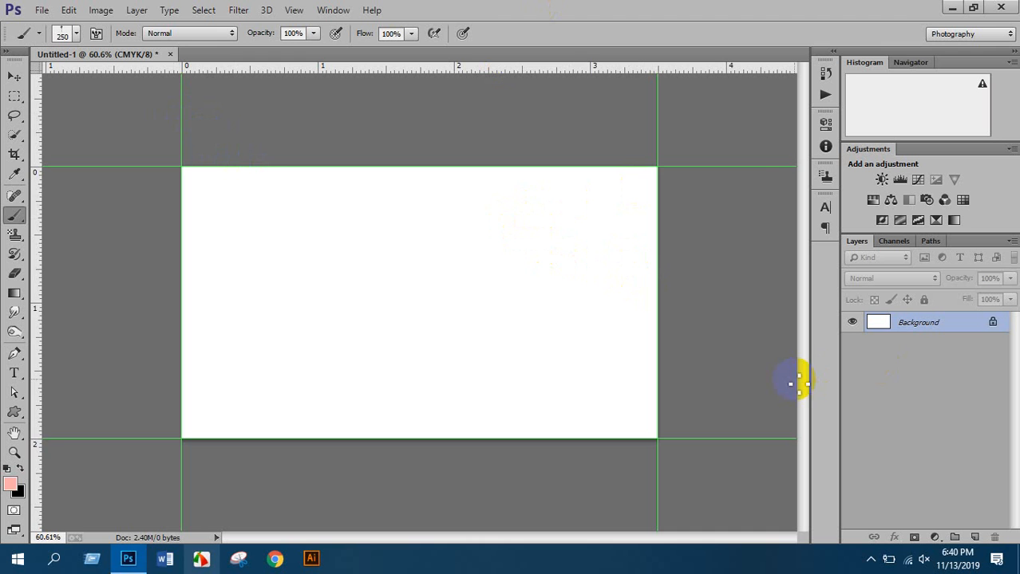
scroll(273, 235, up, 2)
scroll(291, 235, down, 1)
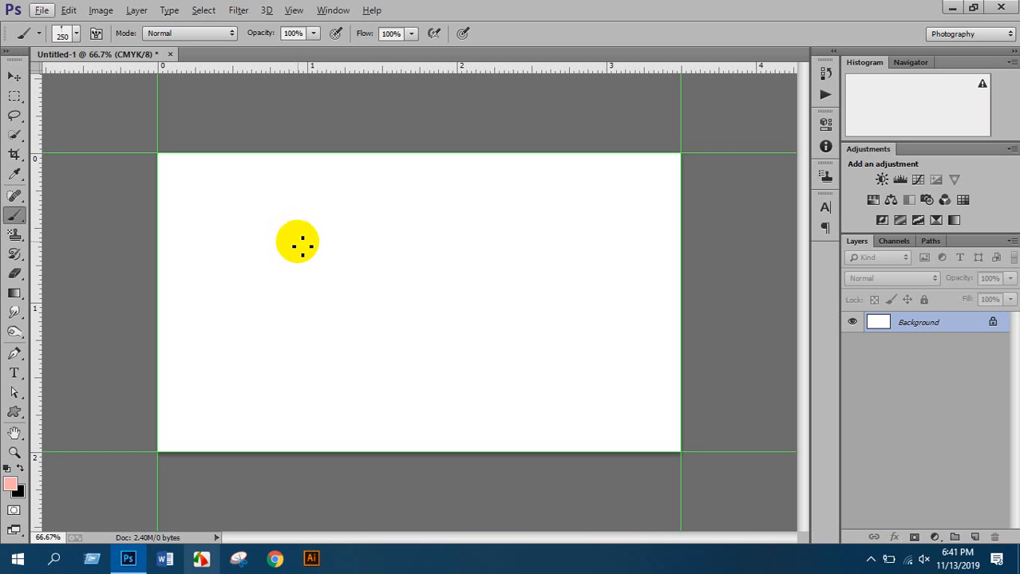
In Chrome, run a Google search for 'black pattern background'
click(275, 560)
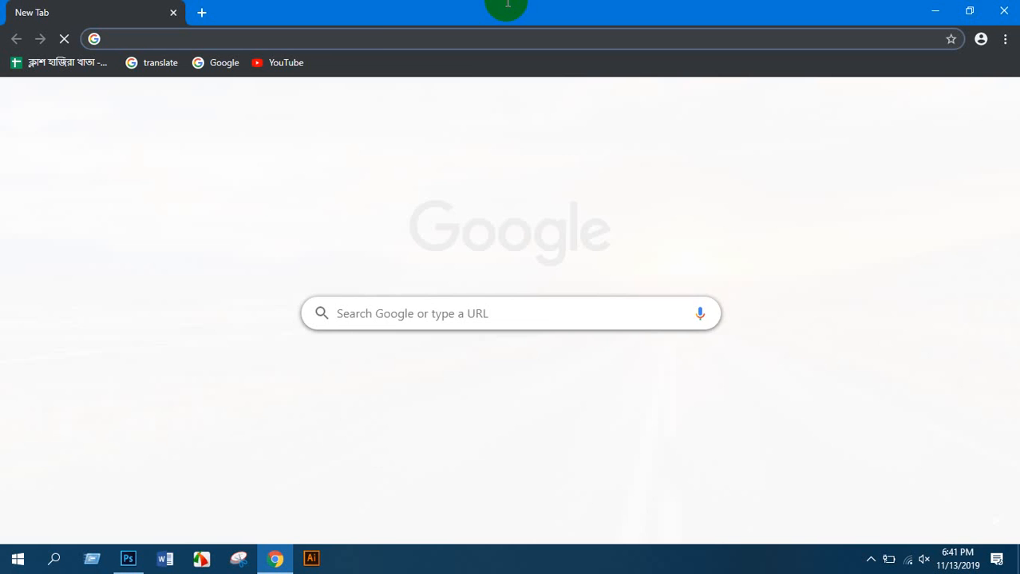
click(351, 40)
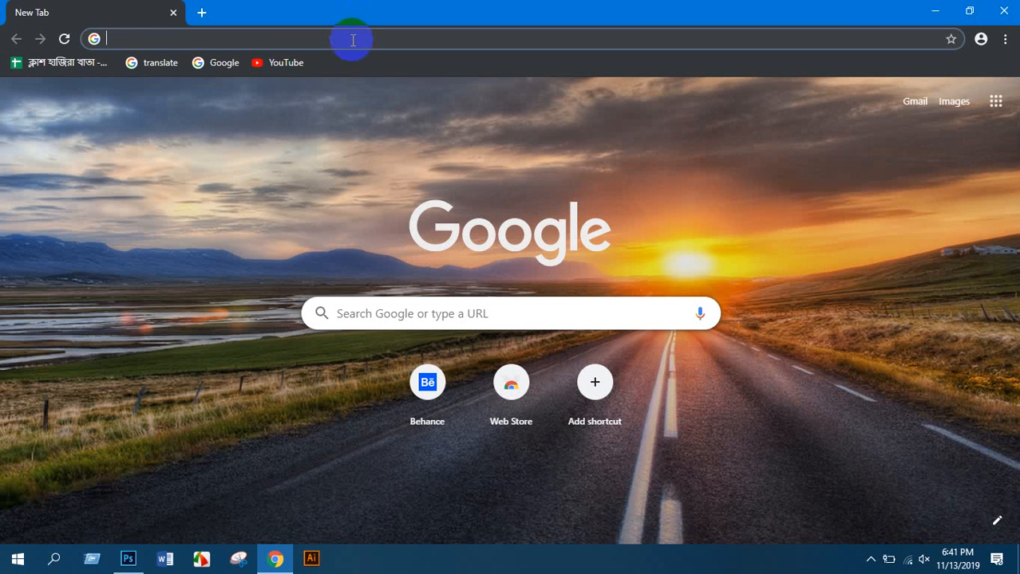
text(black )
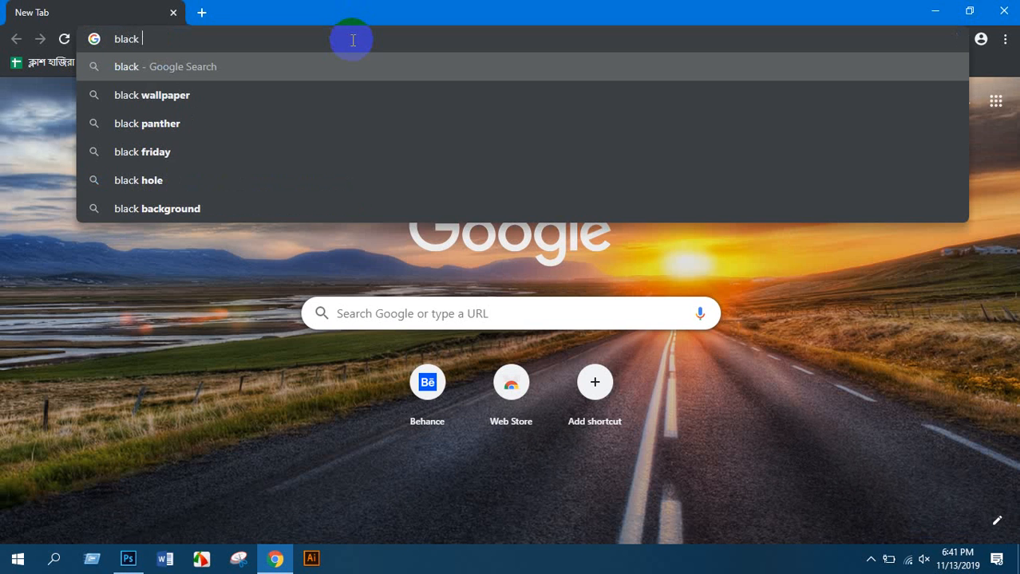
text(pattern b)
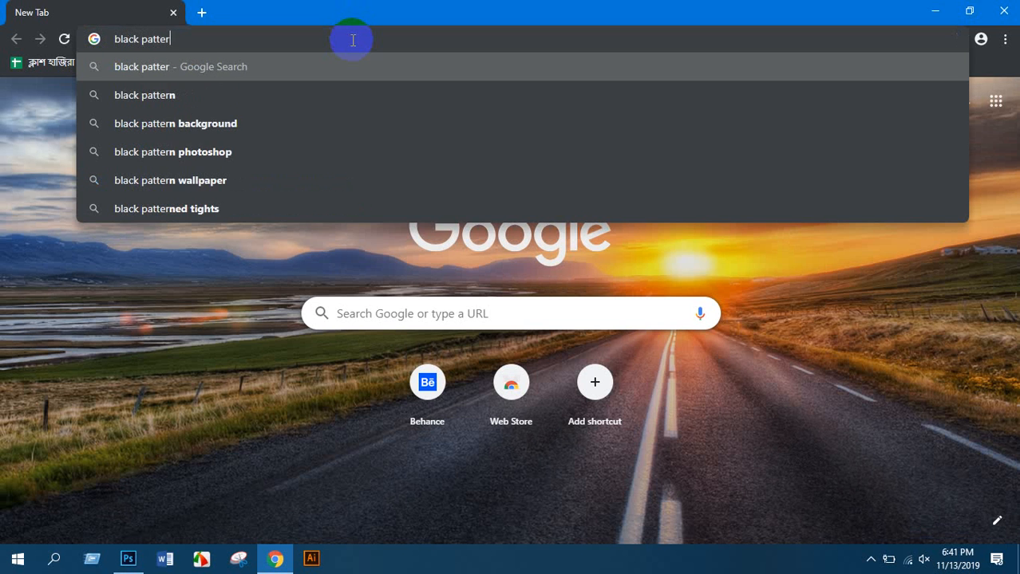
text(a)
key(Down)
key(Return)
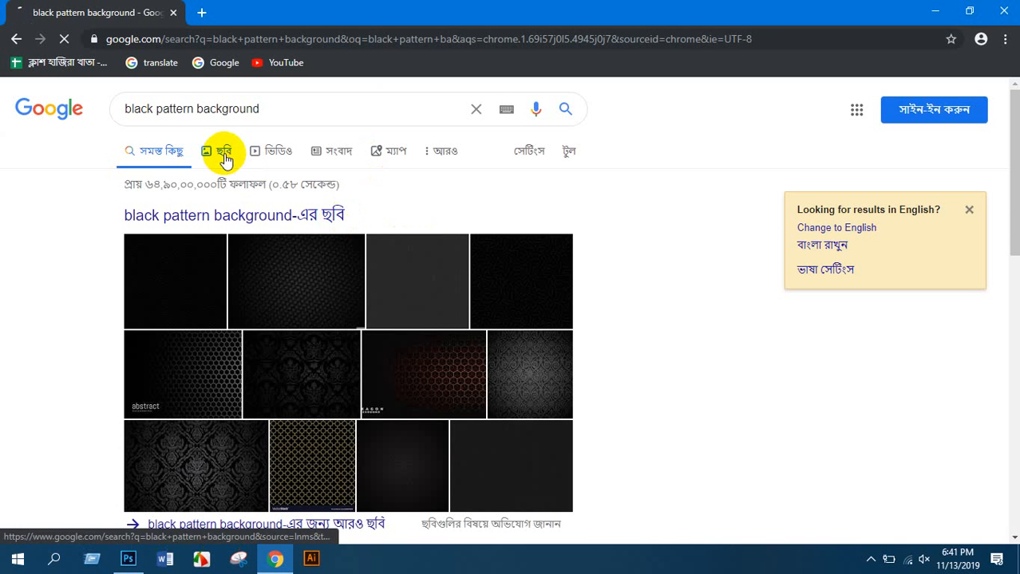
click(222, 152)
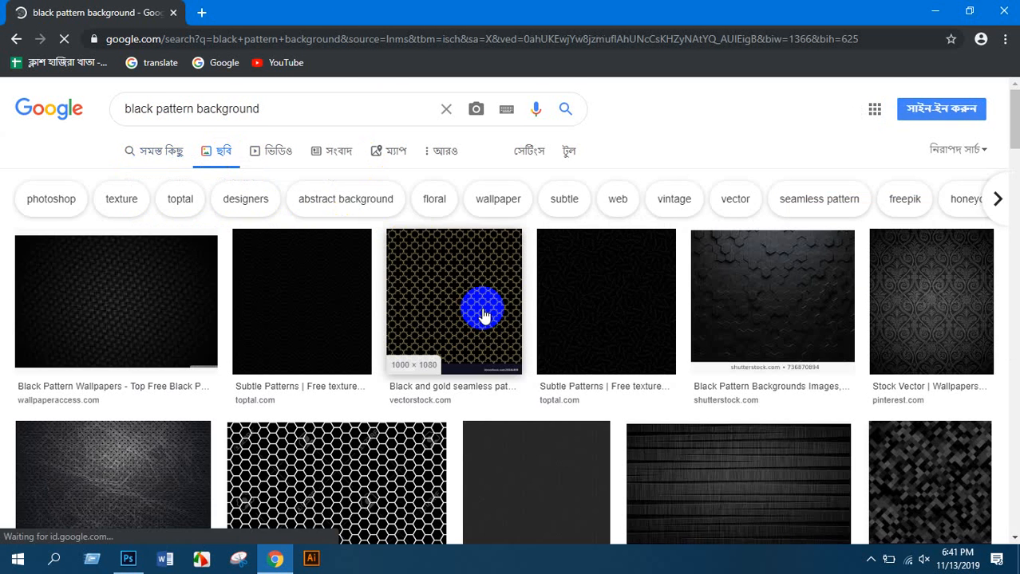
scroll(487, 319, down, 2)
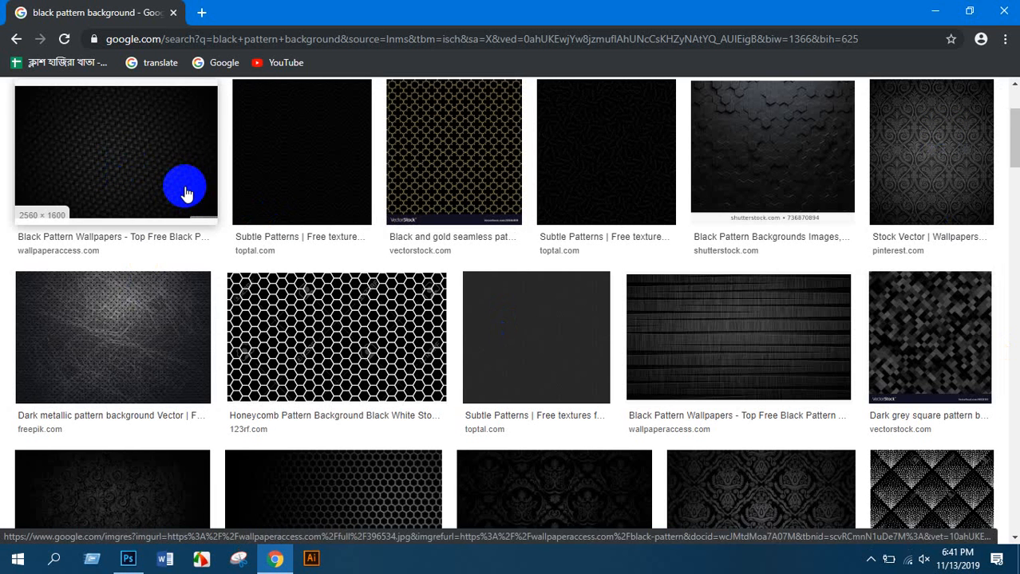
scroll(271, 278, down, 7)
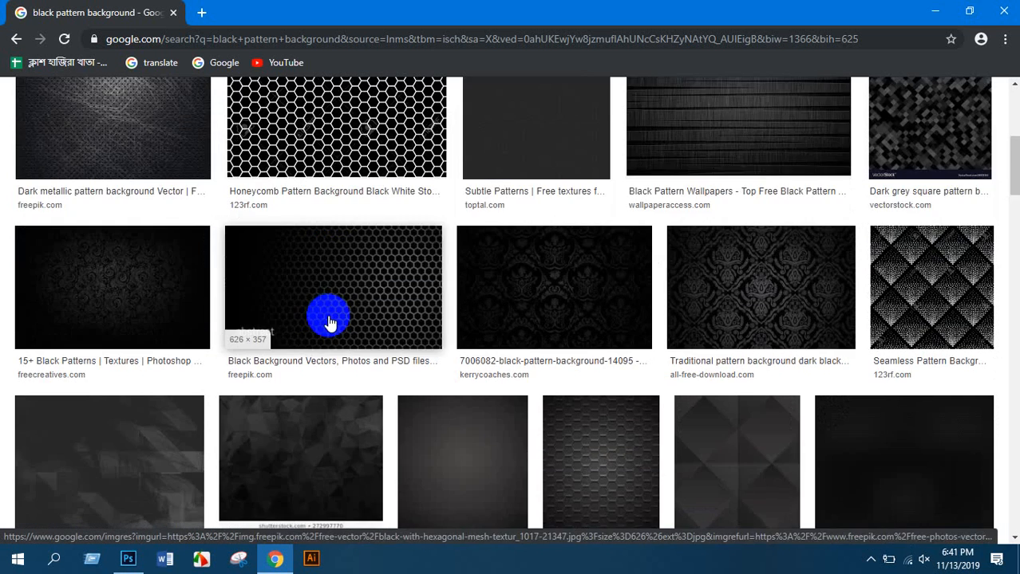
scroll(337, 327, down, 3)
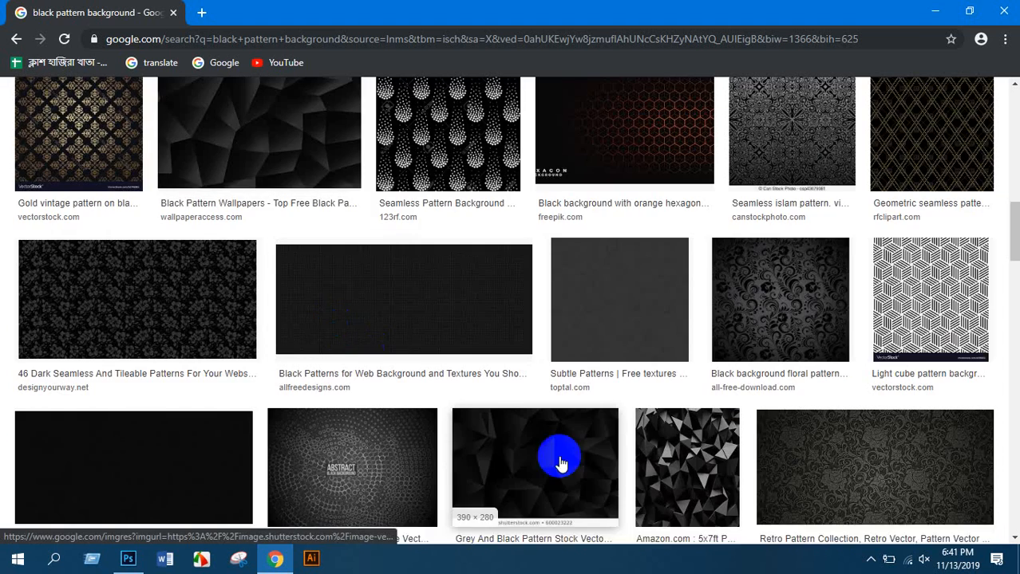
scroll(472, 394, down, 3)
click(470, 398)
scroll(469, 396, down, 3)
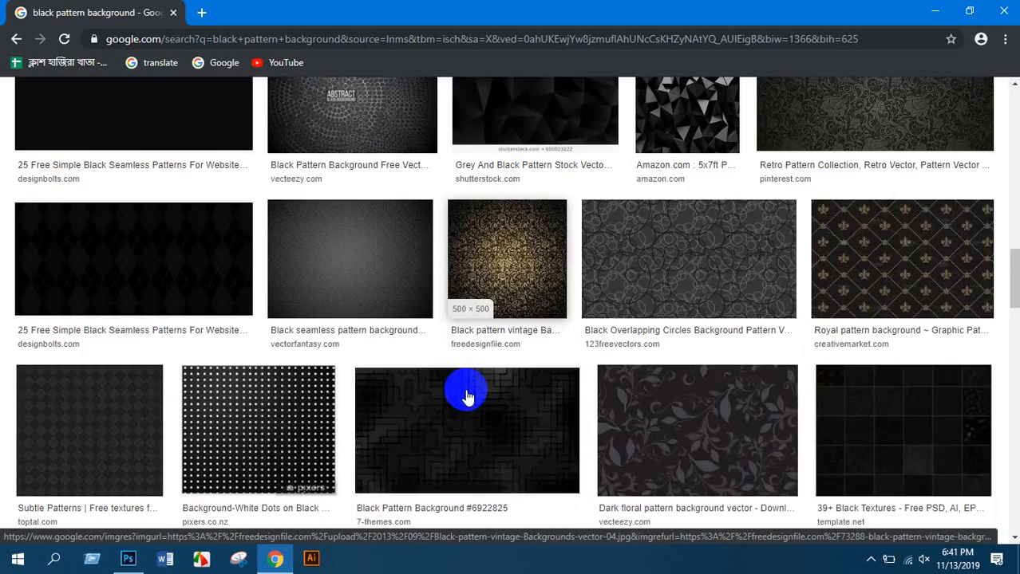
scroll(467, 397, up, 4)
scroll(467, 397, down, 10)
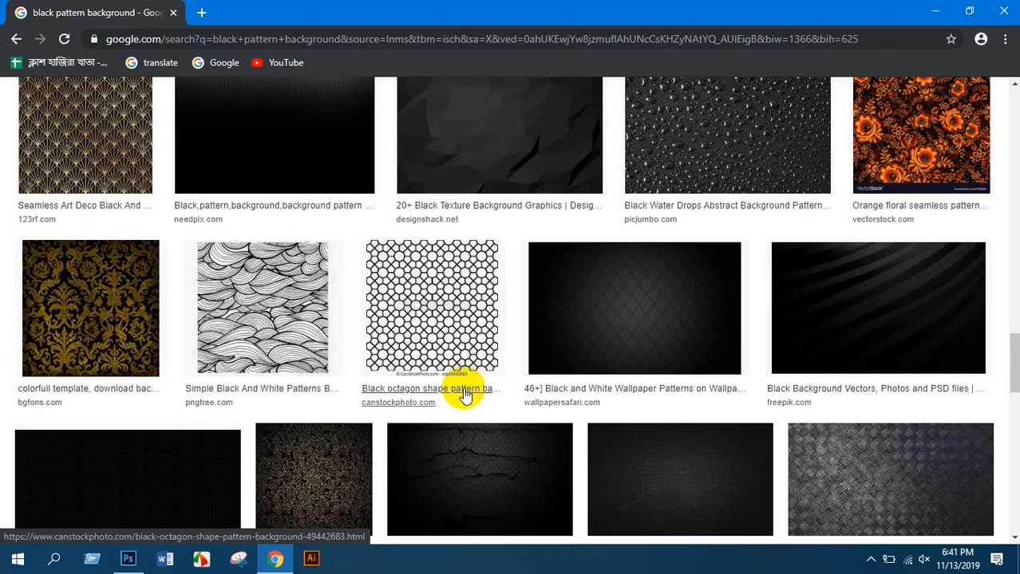
scroll(463, 394, down, 4)
click(182, 167)
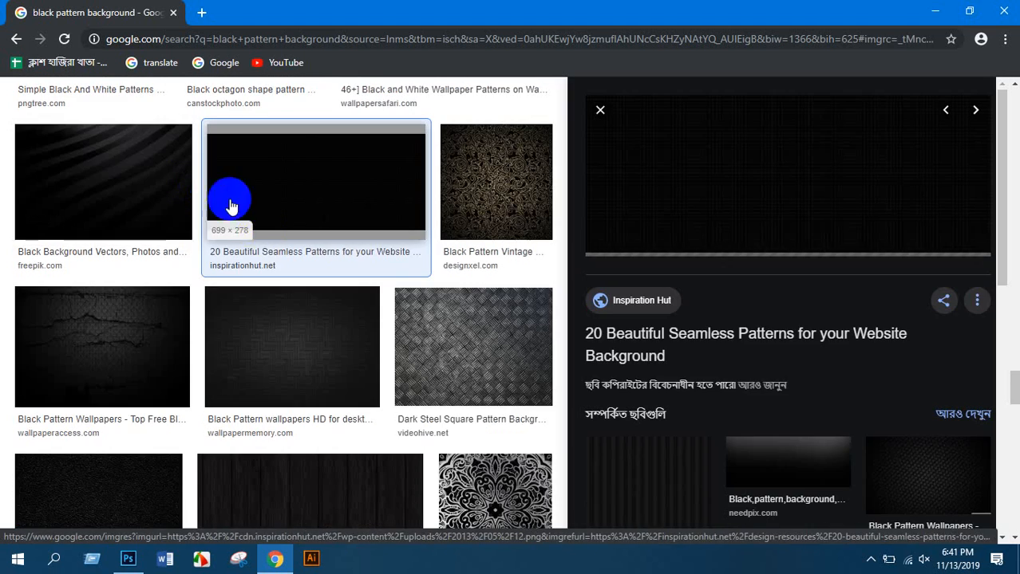
click(816, 359)
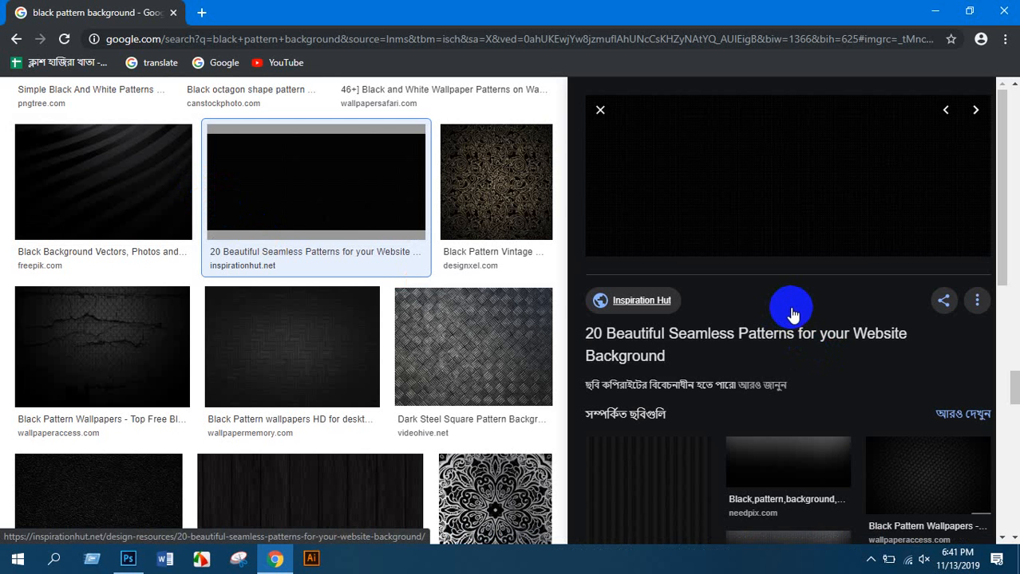
scroll(515, 387, down, 5)
scroll(497, 407, down, 10)
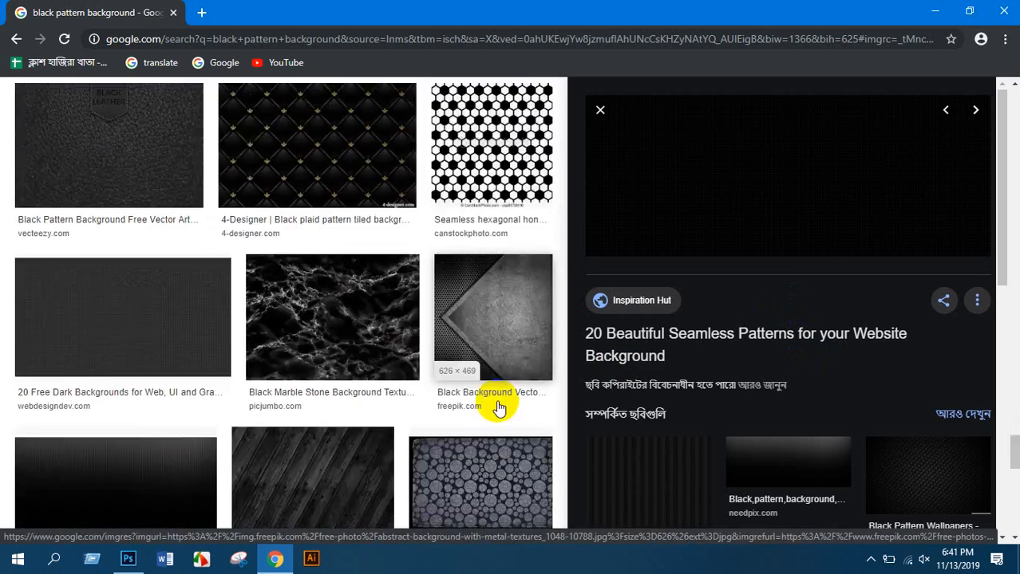
scroll(496, 408, down, 10)
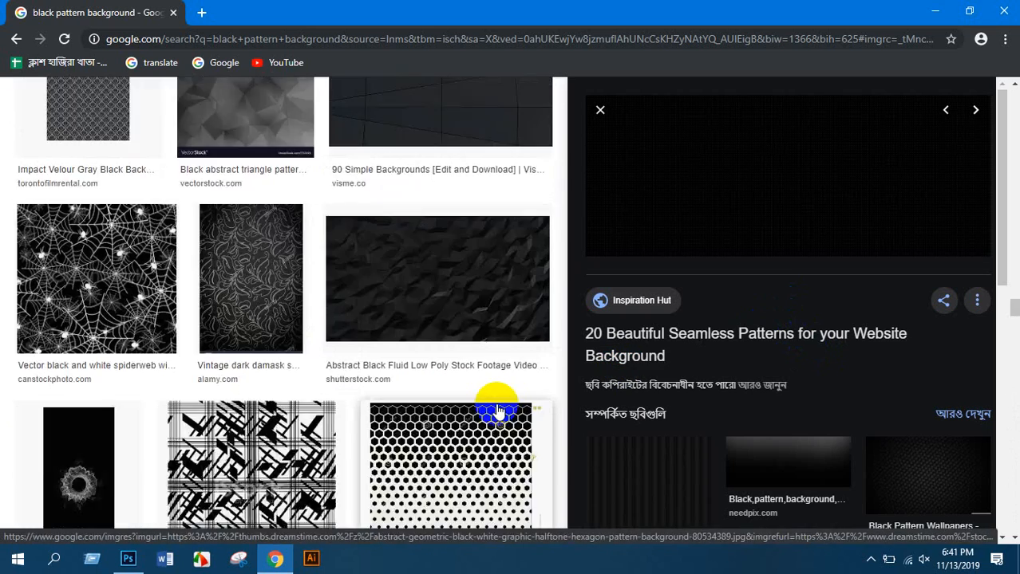
scroll(498, 411, down, 10)
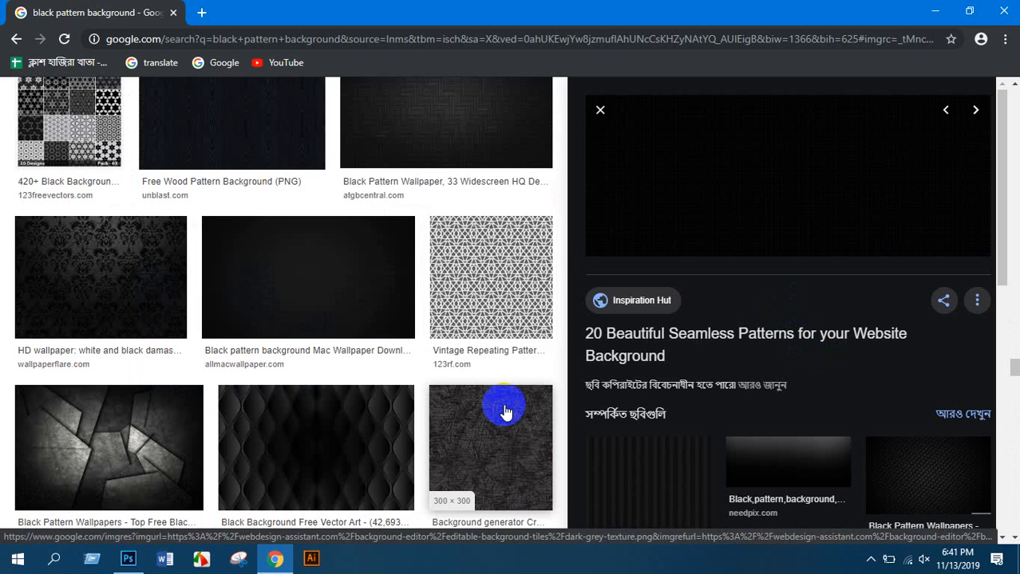
middle_click(335, 291)
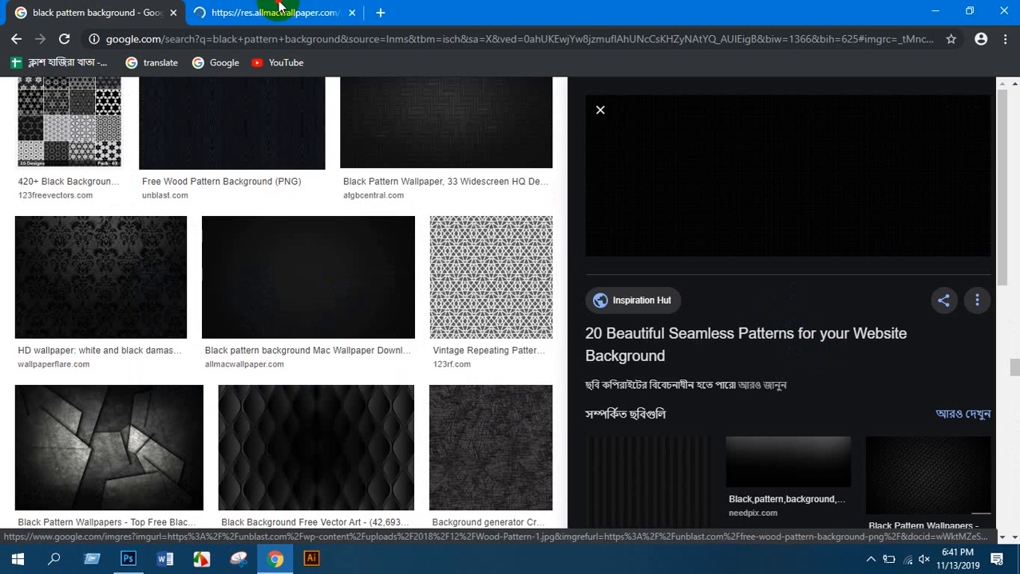
click(278, 9)
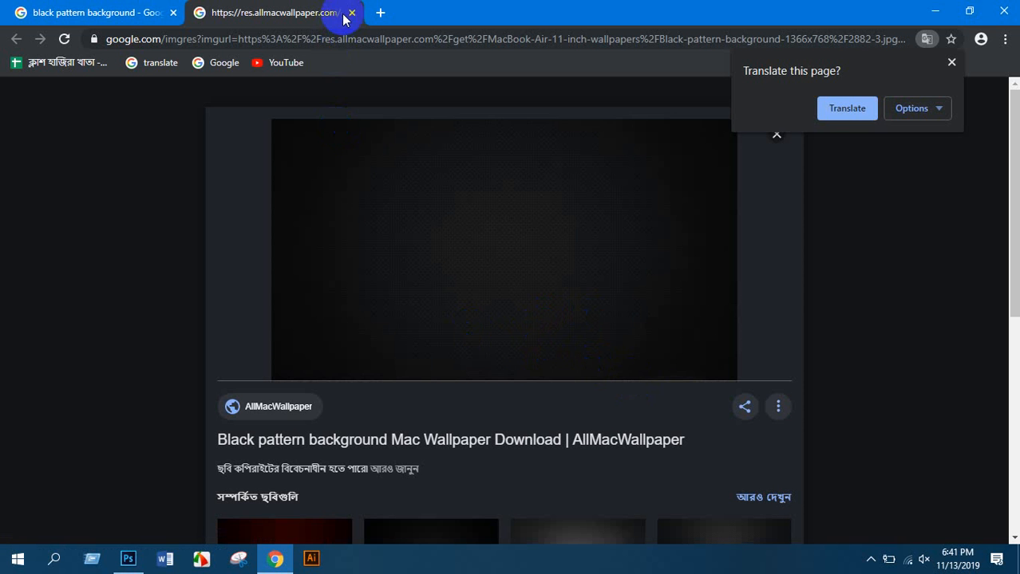
scroll(430, 291, down, 3)
scroll(497, 336, up, 3)
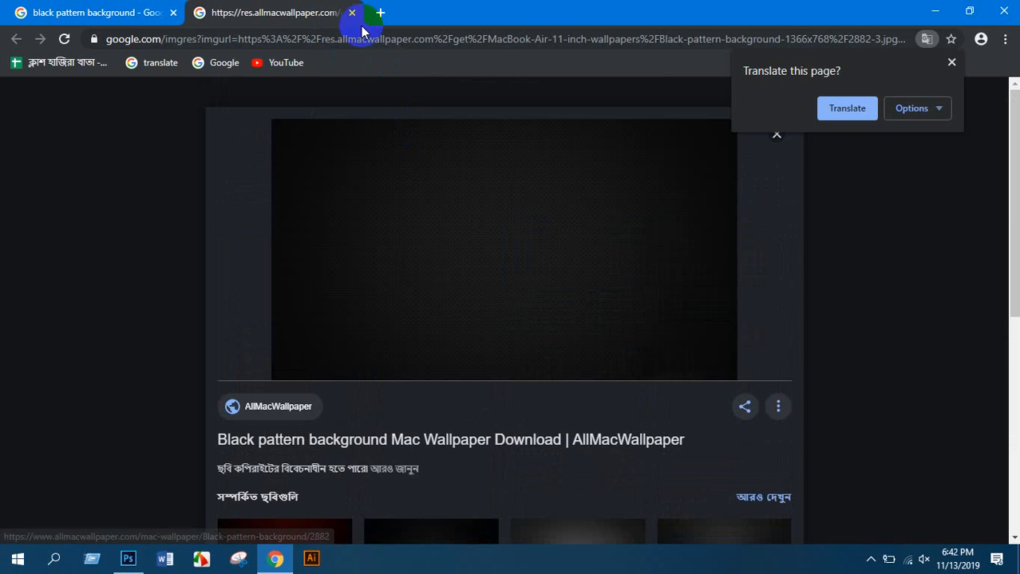
click(351, 13)
scroll(387, 319, down, 6)
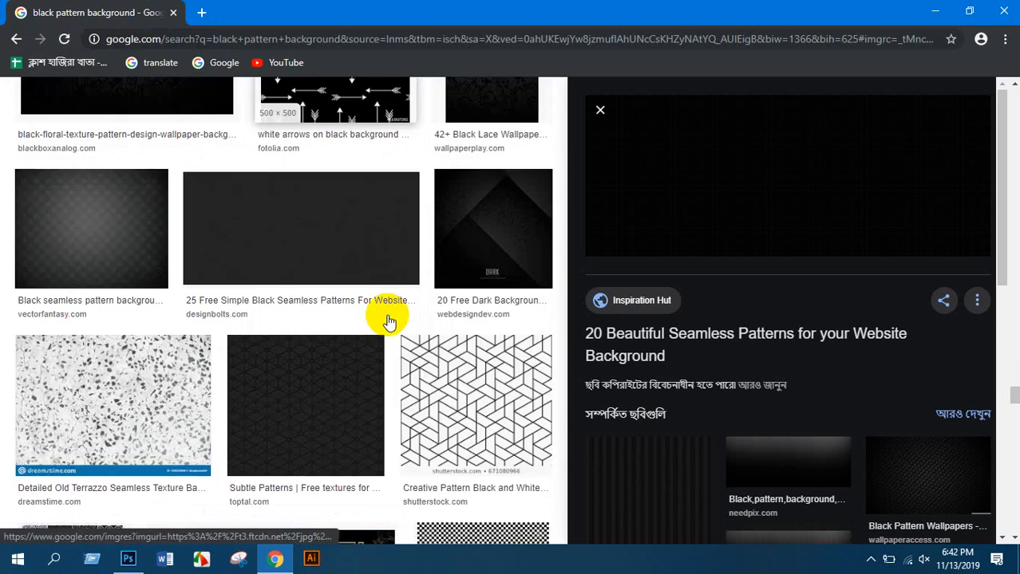
scroll(388, 319, down, 10)
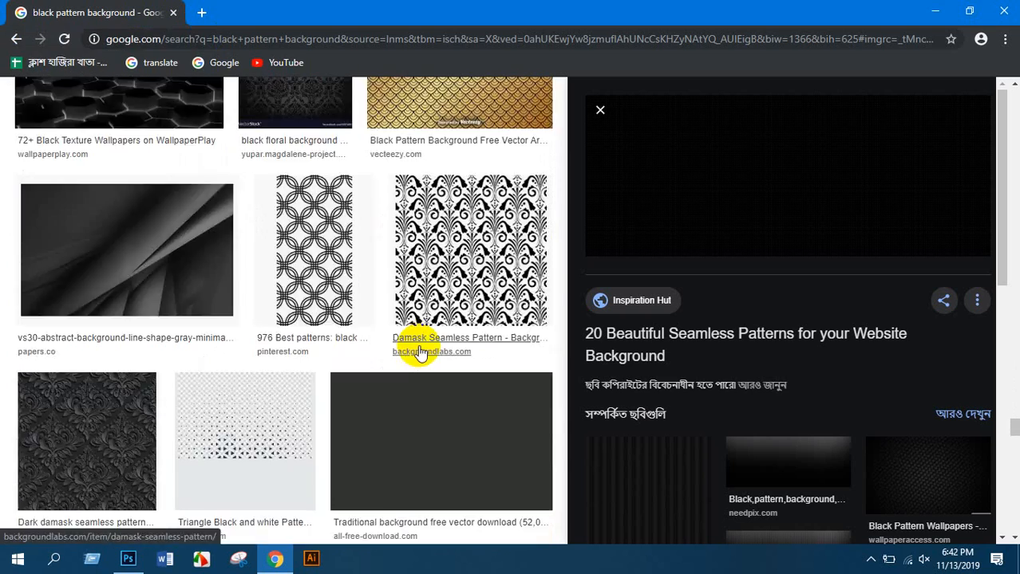
scroll(421, 353, down, 12)
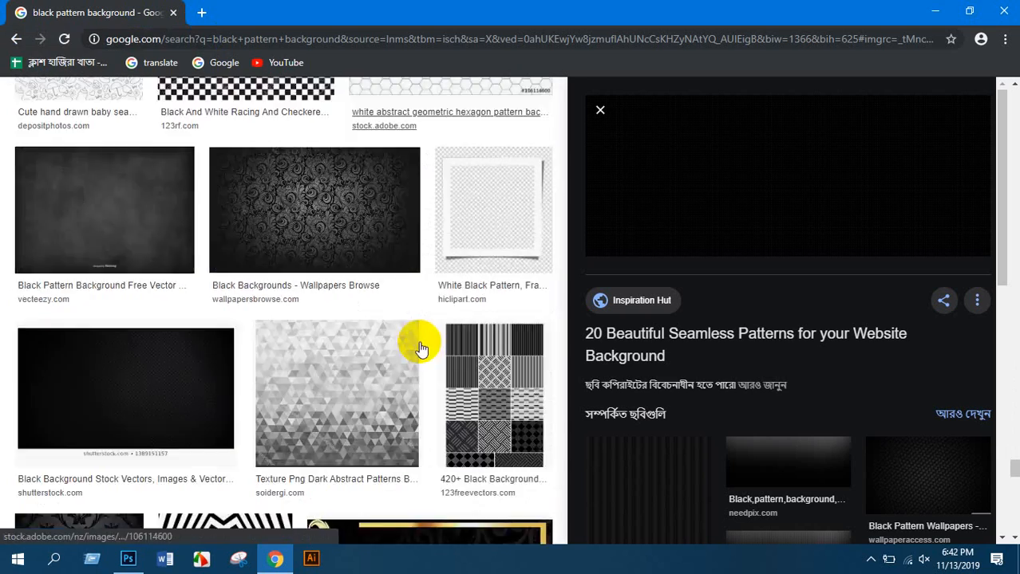
scroll(420, 351, down, 10)
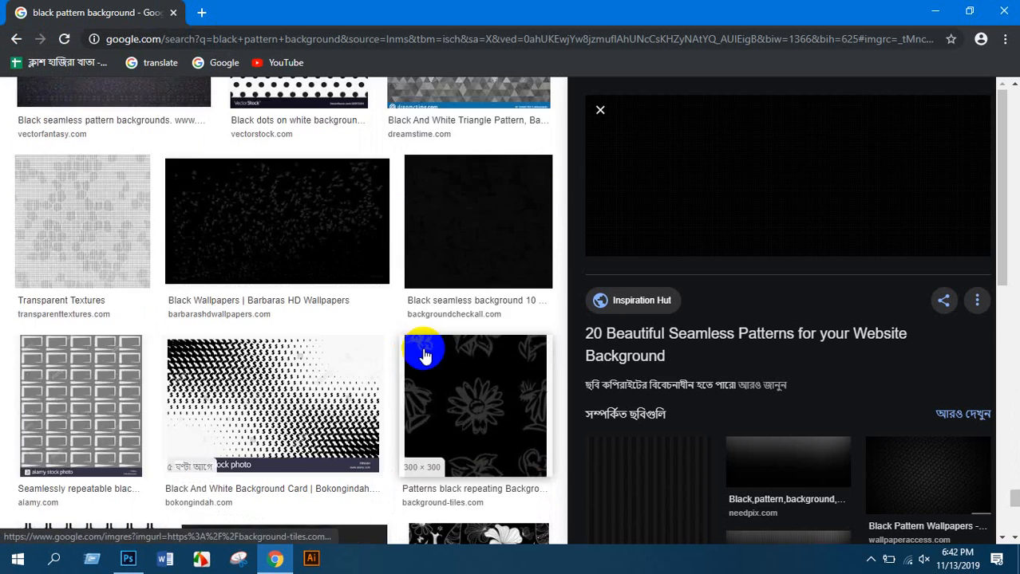
scroll(433, 348, up, 5)
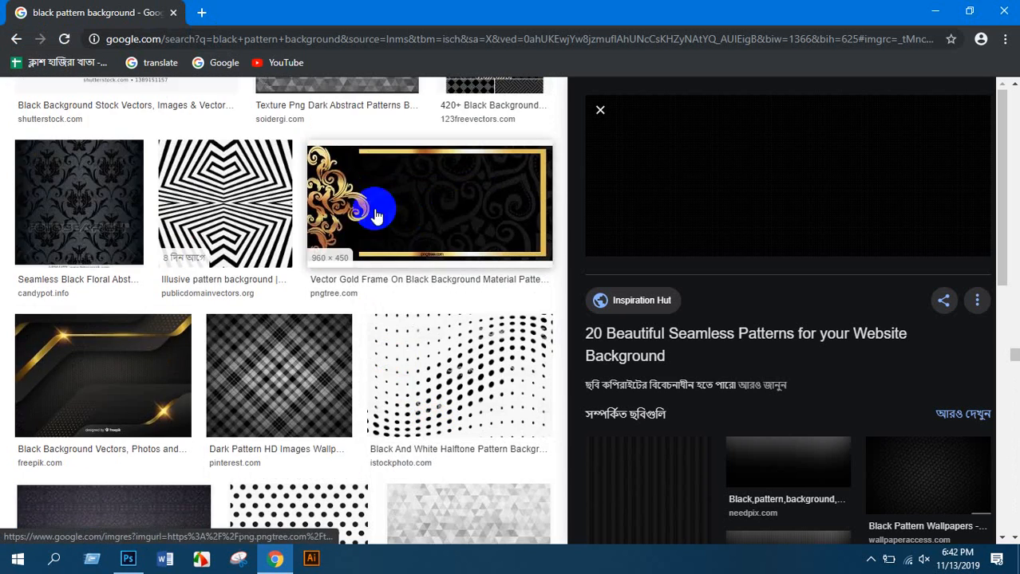
scroll(399, 364, down, 10)
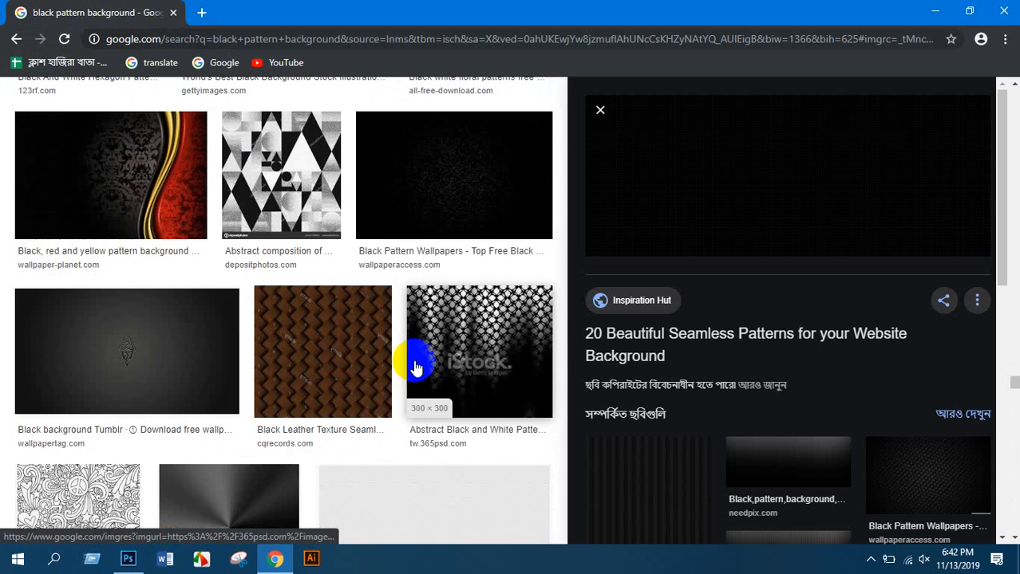
scroll(415, 367, down, 9)
scroll(411, 375, down, 3)
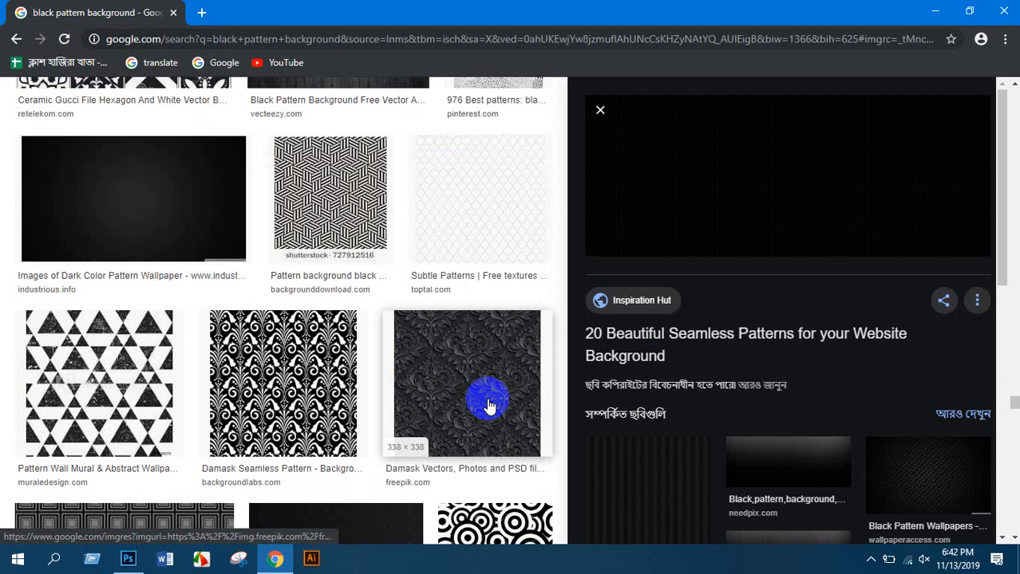
Save the previewed dark pattern to the Desktop as 12 (1).png, then return to Photoshop
right_click(770, 192)
click(805, 322)
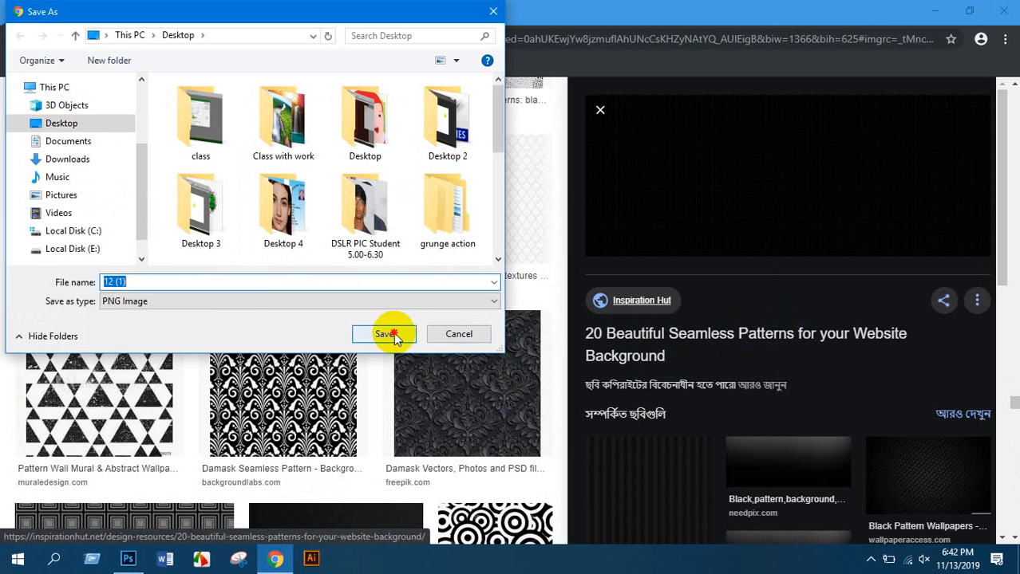
click(389, 334)
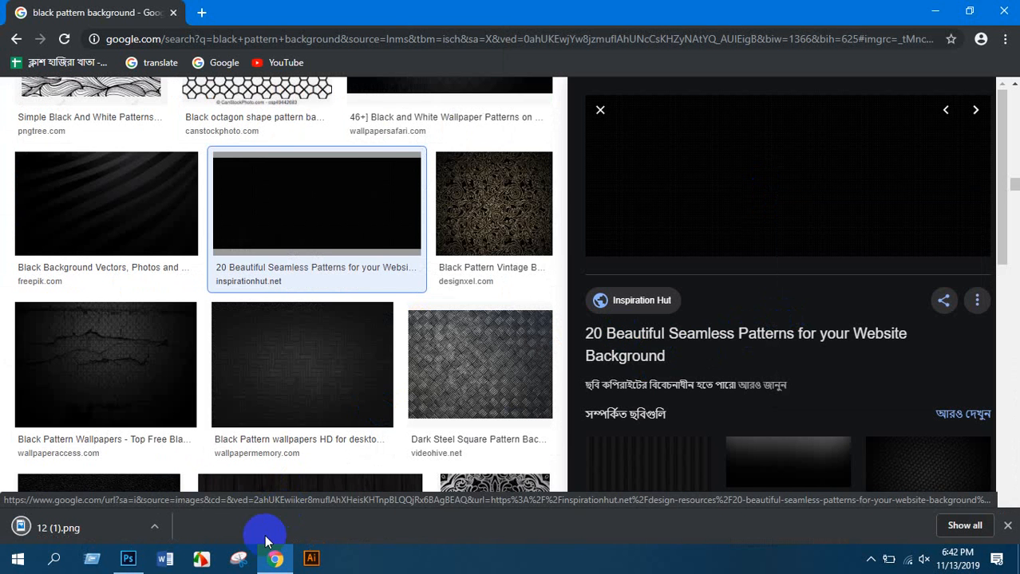
click(129, 558)
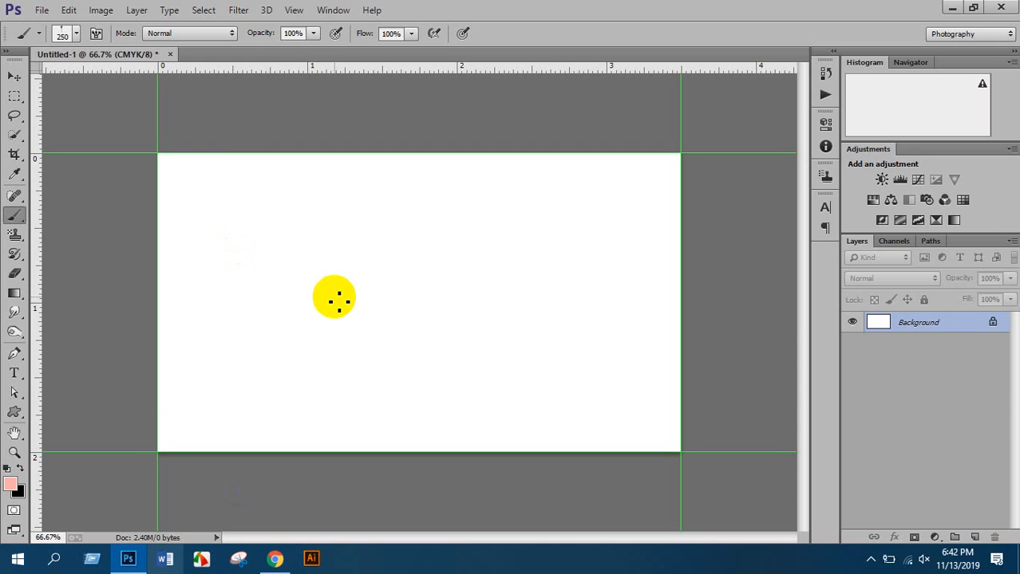
Place Desktop image 12 as a linked layer and enlarge it over the card
key(ctrl+minus)
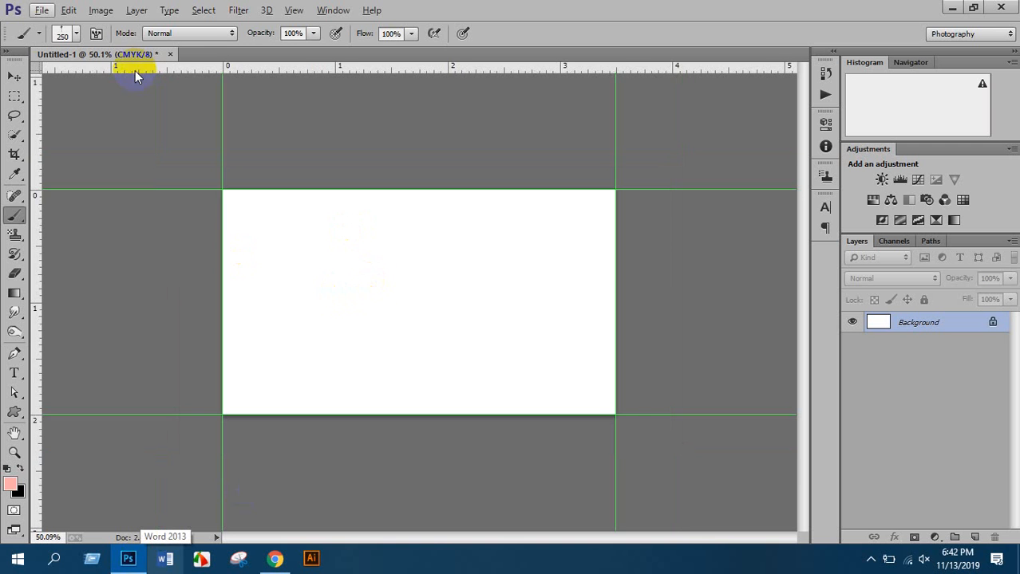
click(42, 9)
click(87, 238)
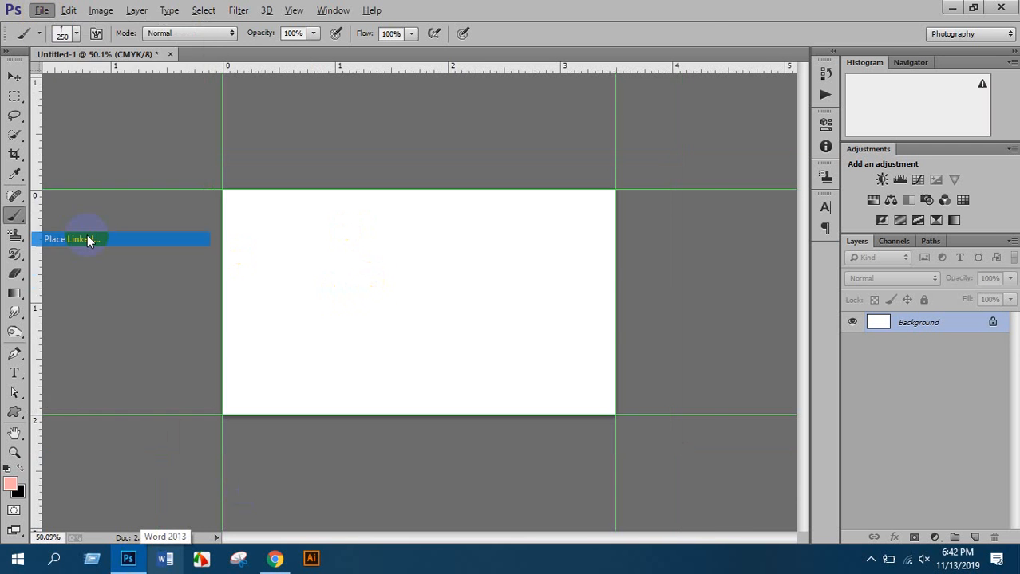
scroll(469, 305, down, 15)
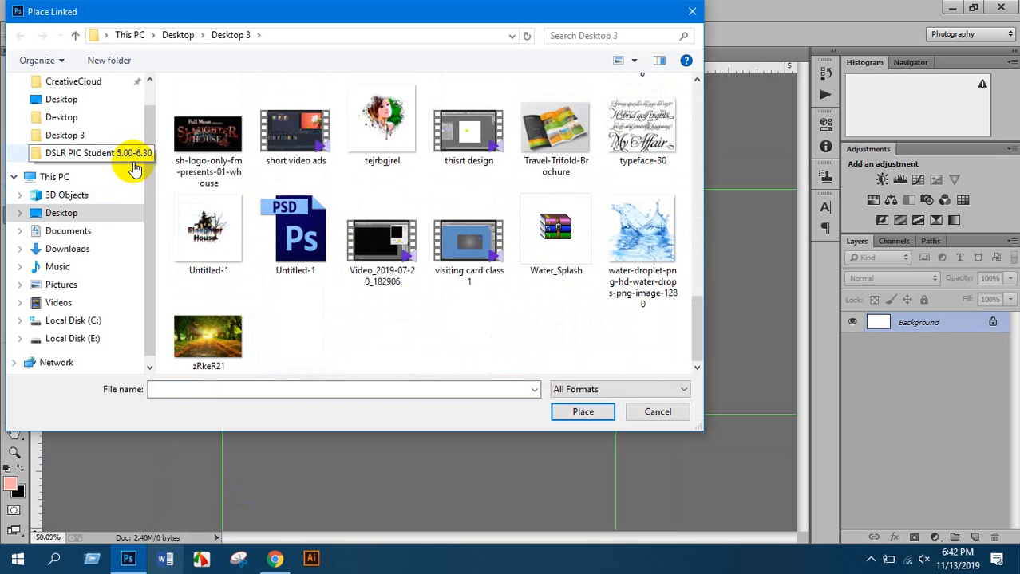
click(83, 214)
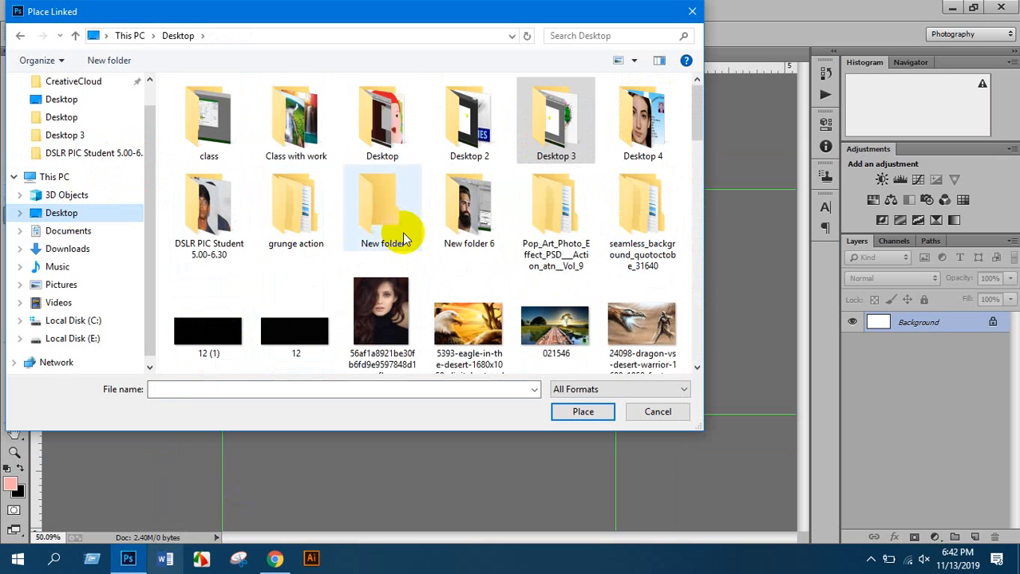
double_click(298, 315)
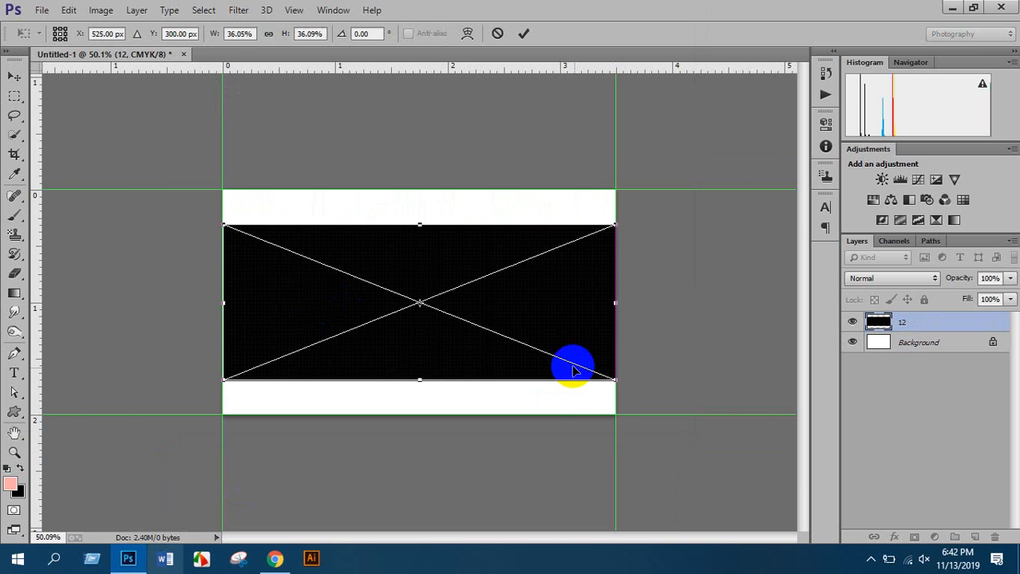
drag(612, 382, 740, 489)
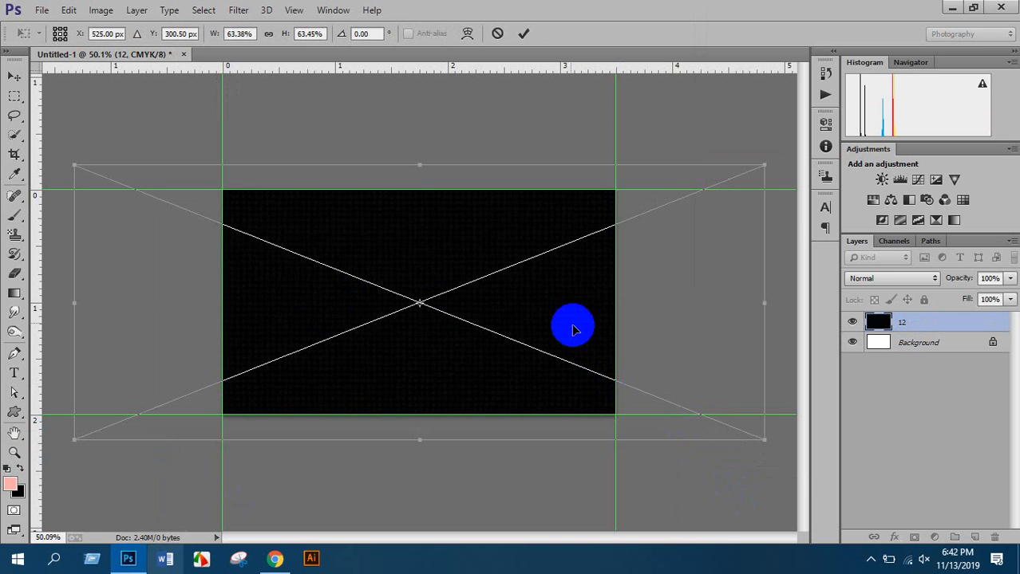
key(b)
Free-transform the pattern layer so it extends well past the card edges
scroll(394, 274, up, 5)
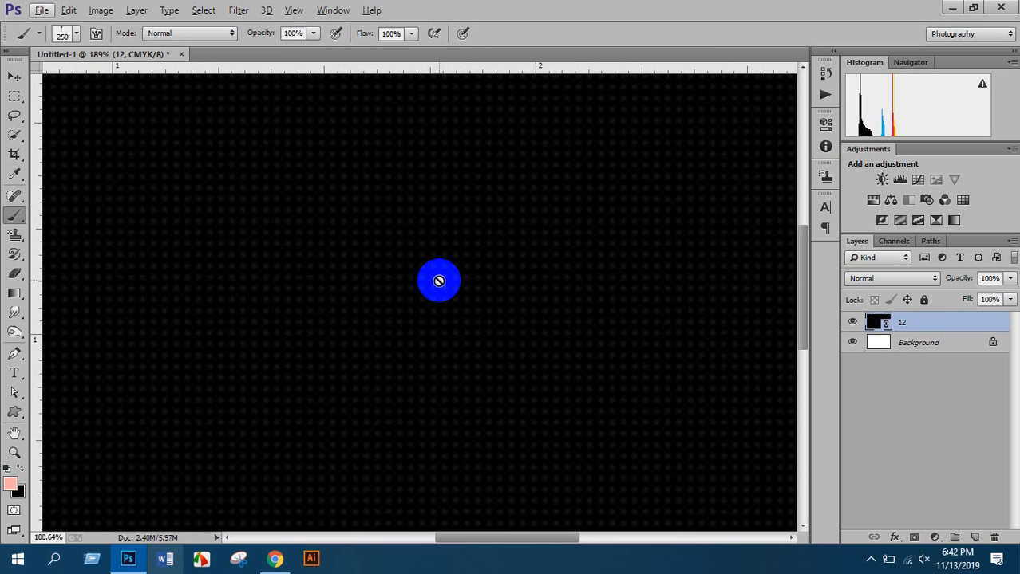
scroll(435, 268, down, 5)
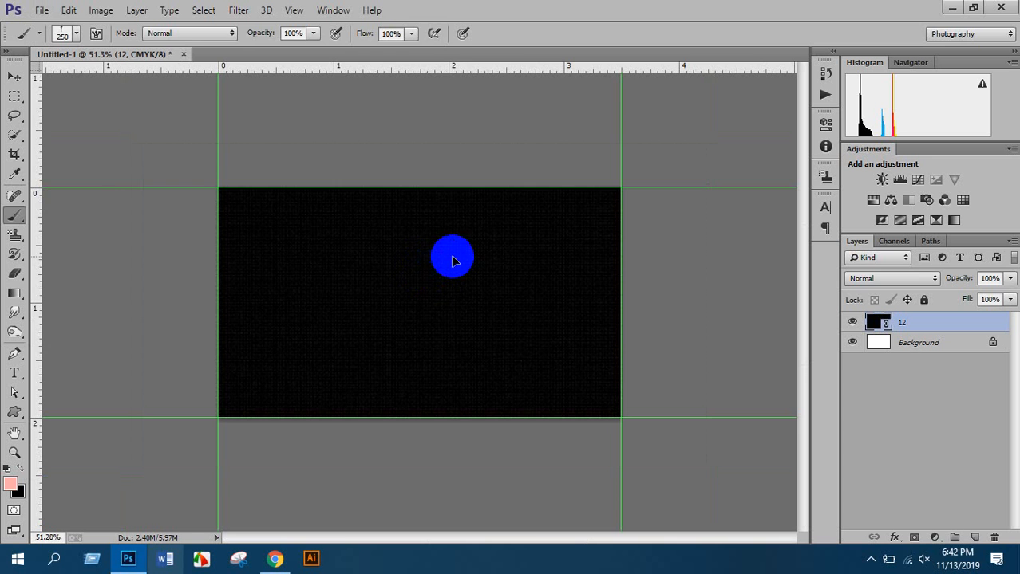
key(ctrl+t)
scroll(450, 277, down, 2)
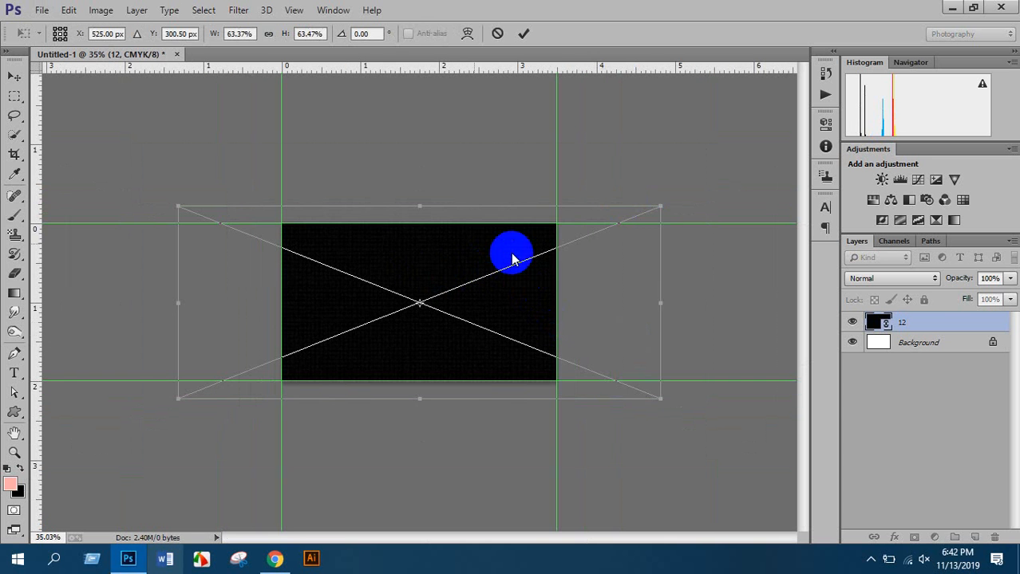
drag(655, 395, 772, 441)
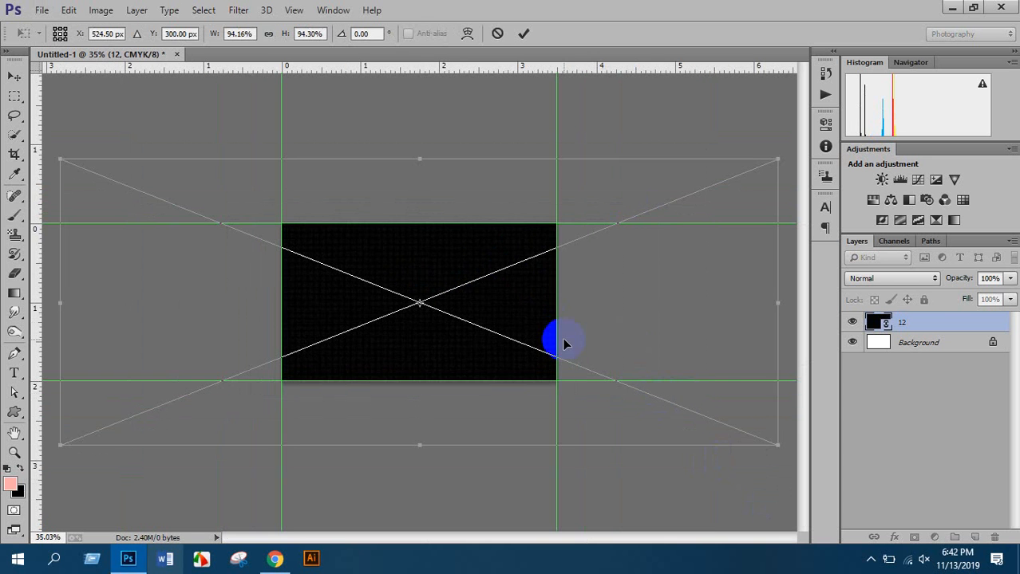
key(Return)
scroll(470, 302, up, 3)
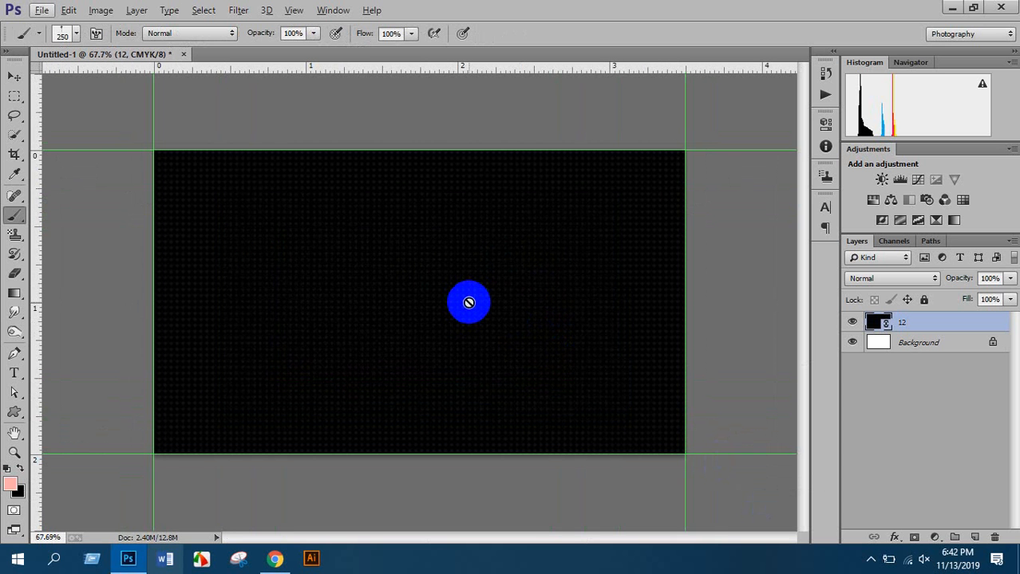
Select the Pen Tool for drawing paths over the dotted card
scroll(485, 244, up, 3)
scroll(488, 246, down, 5)
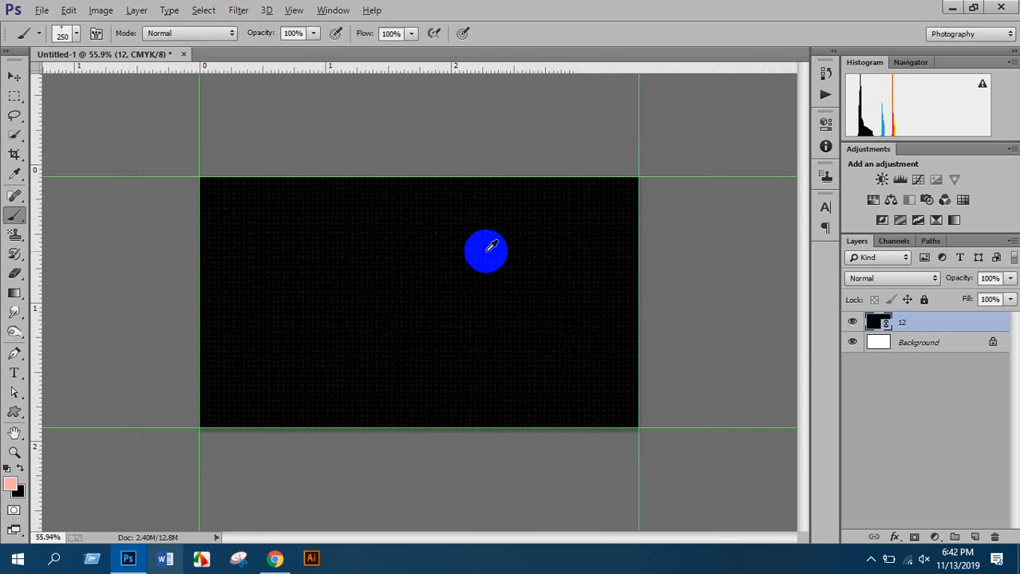
scroll(489, 251, down, 1)
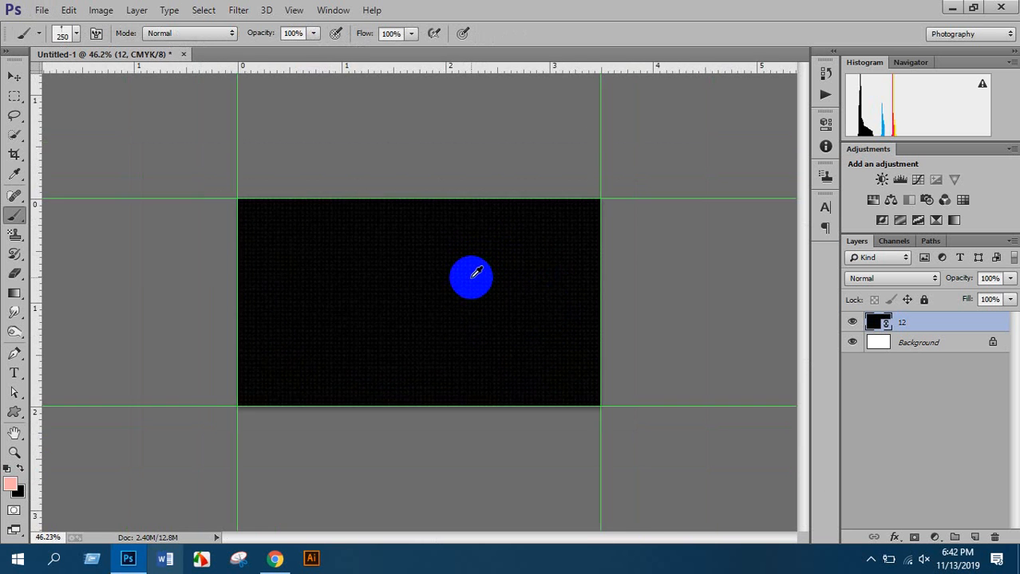
scroll(474, 273, up, 2)
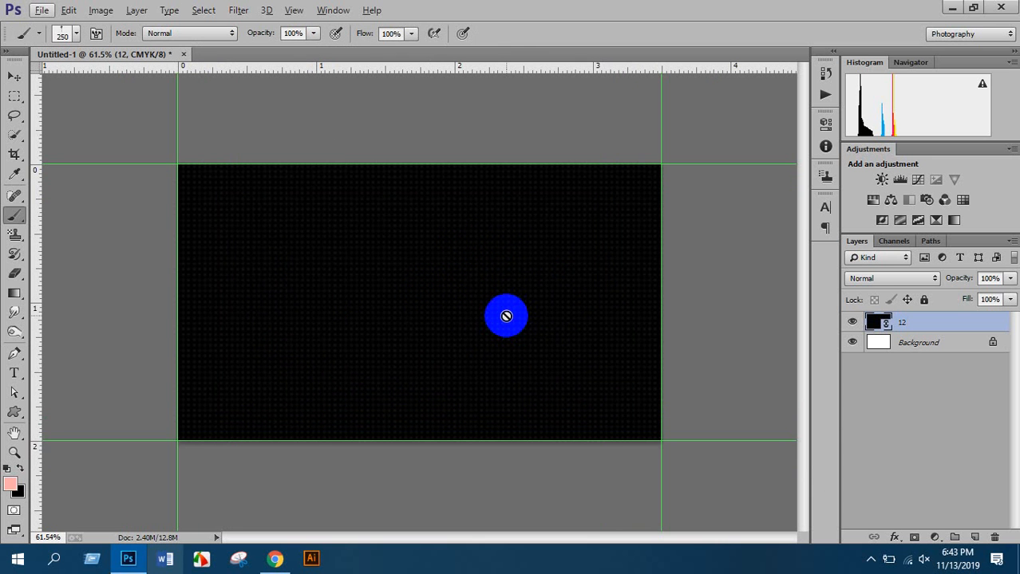
scroll(503, 293, down, 2)
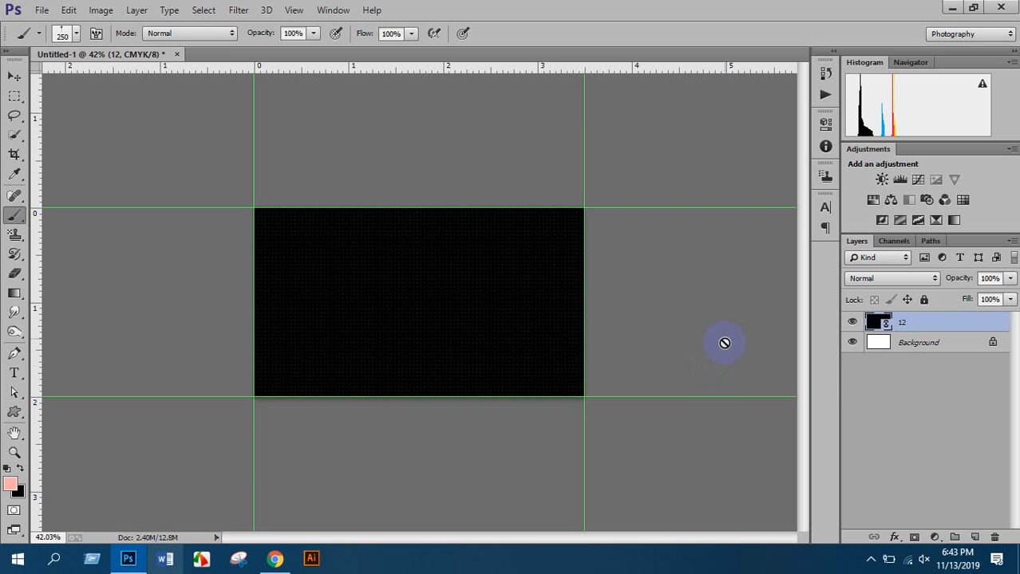
scroll(397, 298, down, 2)
scroll(397, 298, up, 2)
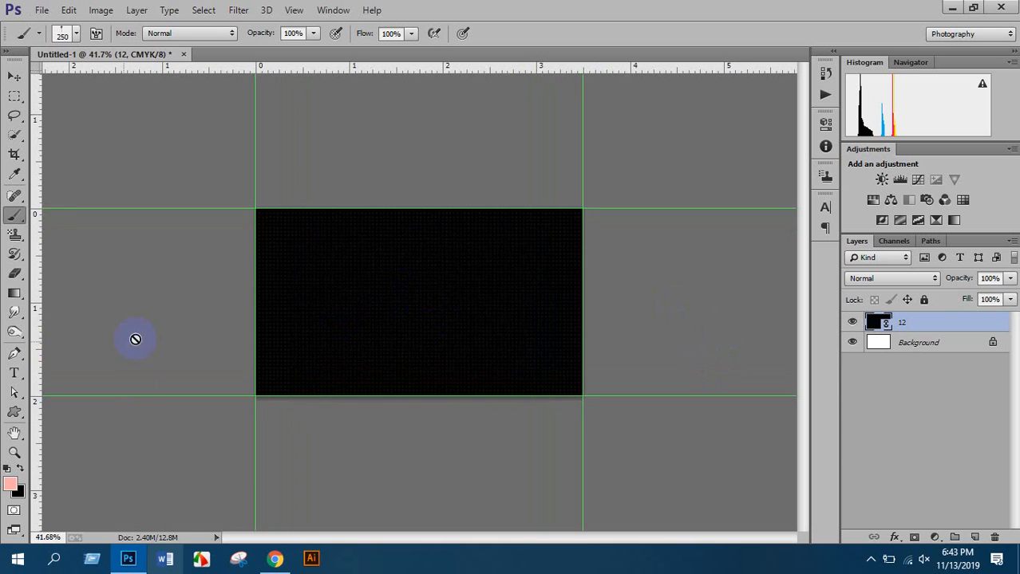
click(15, 355)
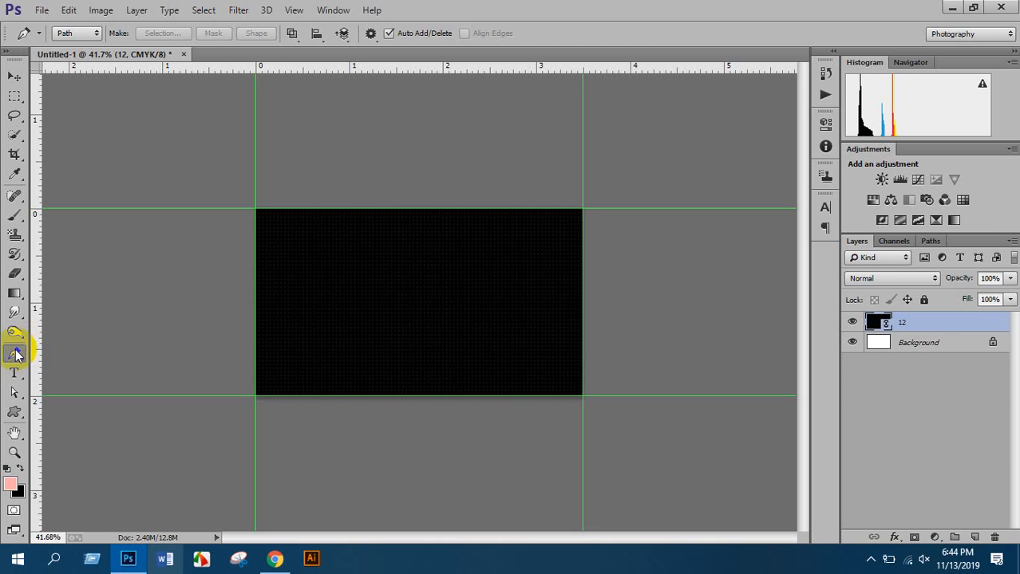
Set the standard Pen Tool to Path mode and add an empty Layer 1 above layer 12
right_click(16, 352)
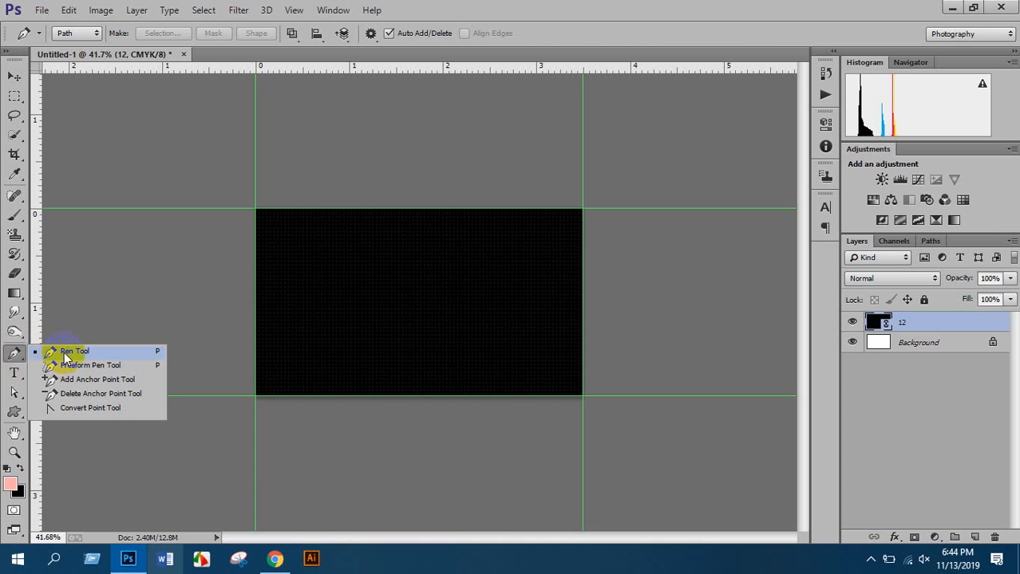
click(67, 354)
scroll(448, 285, up, 2)
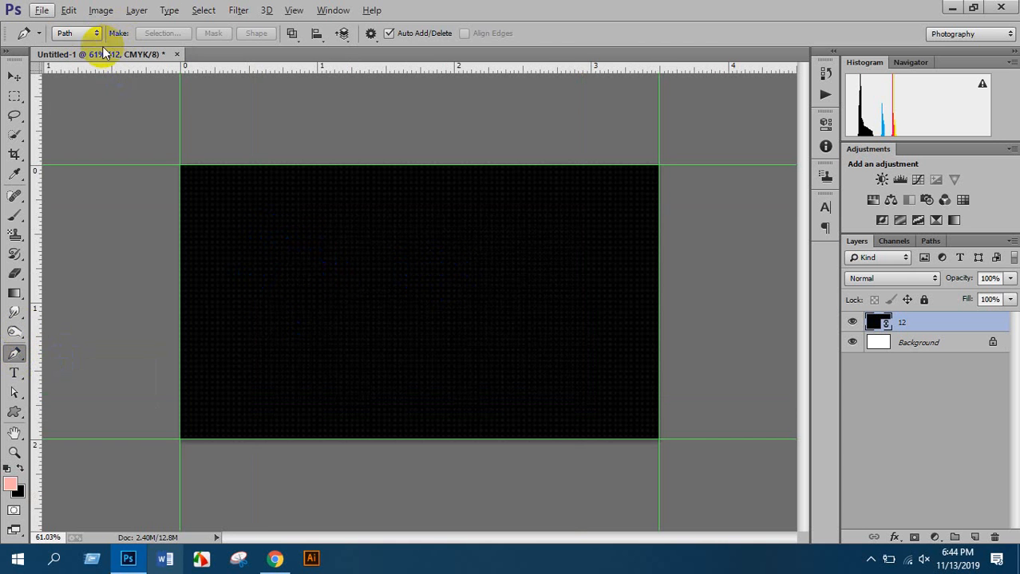
click(71, 35)
click(67, 18)
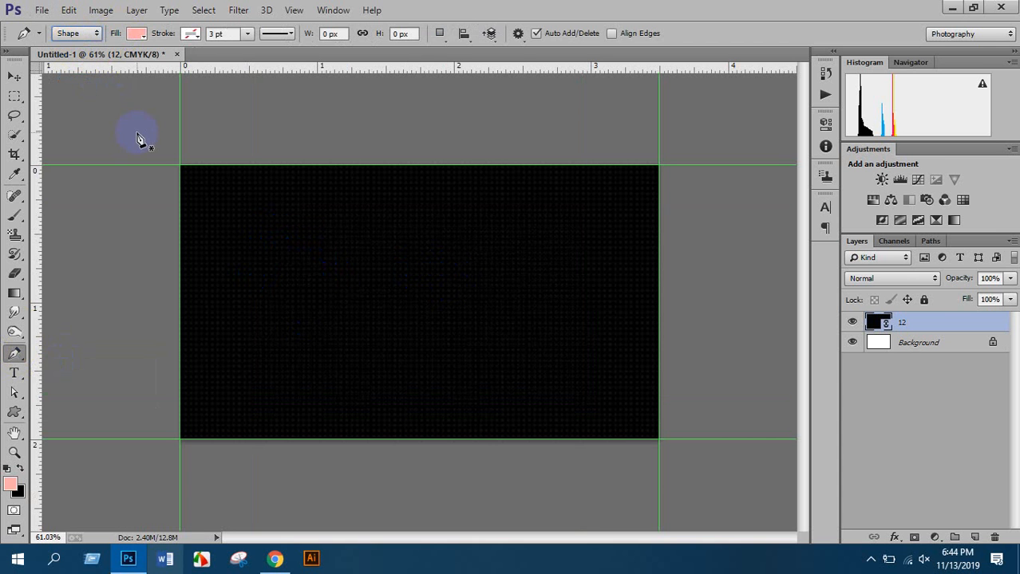
click(359, 227)
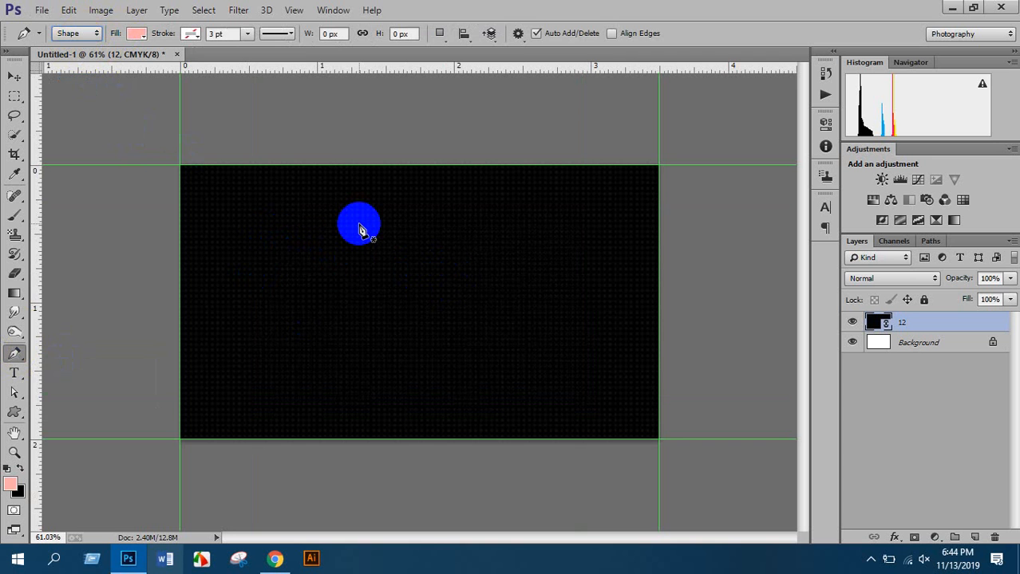
click(72, 32)
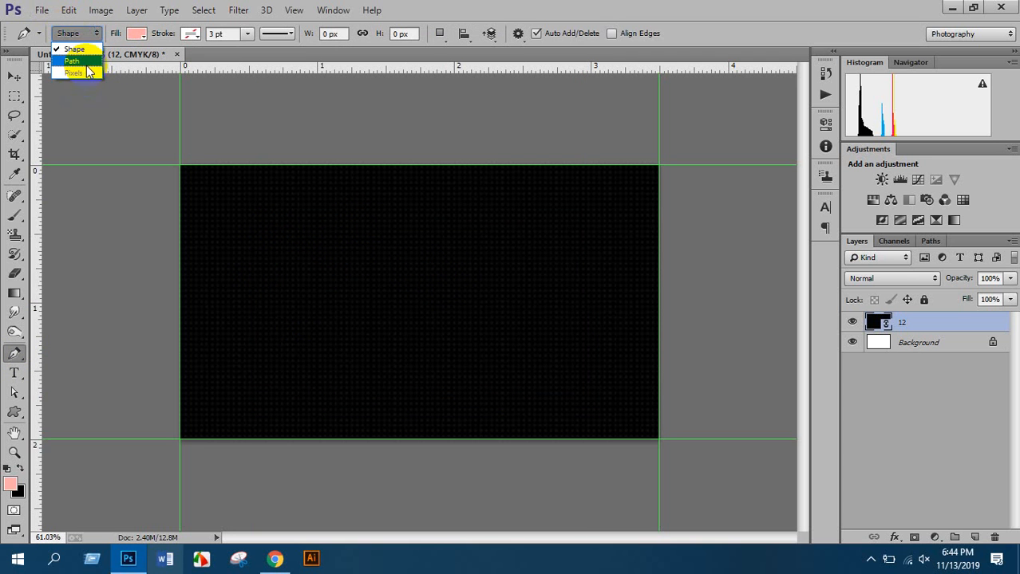
click(96, 71)
click(370, 222)
click(502, 221)
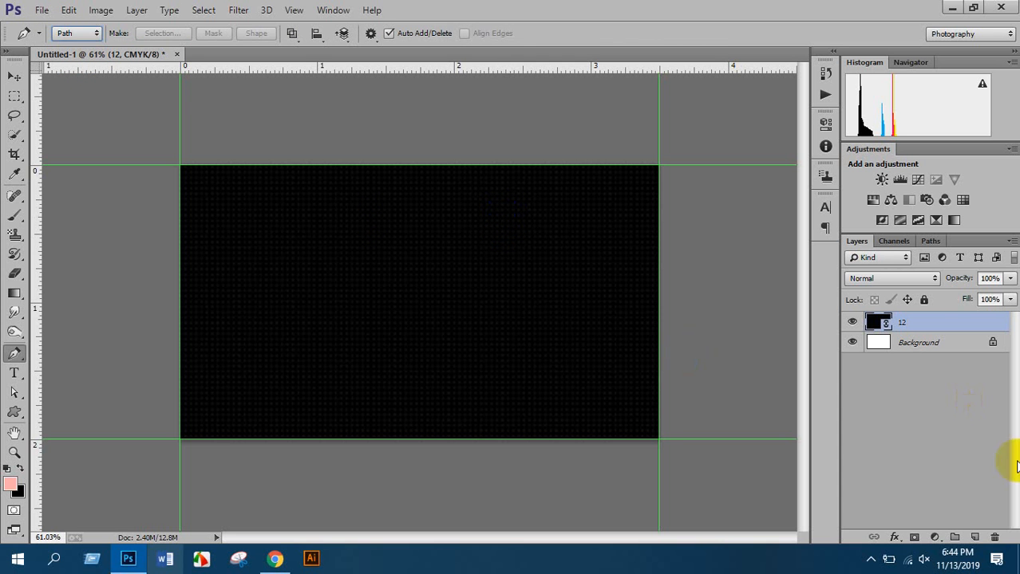
click(975, 538)
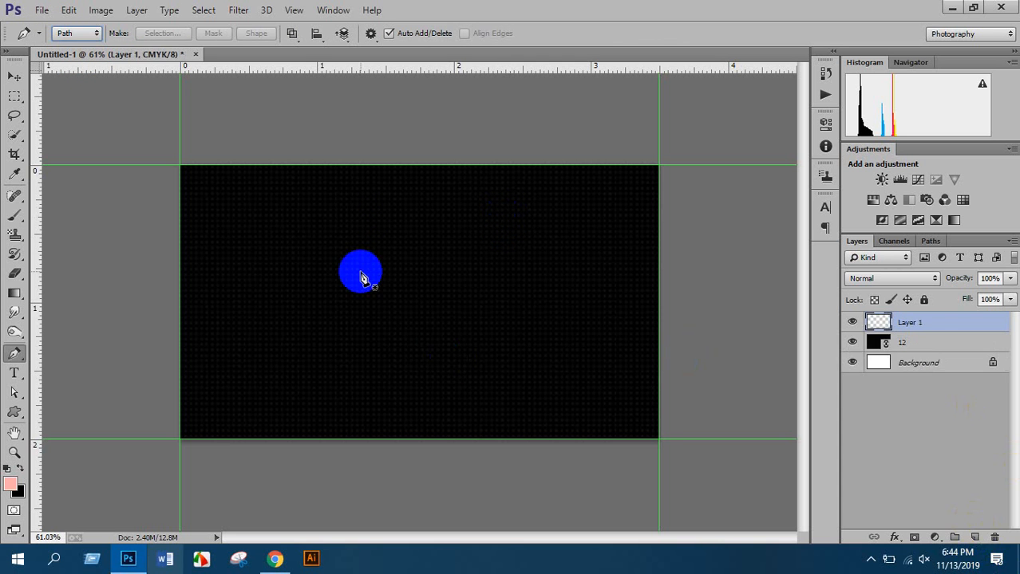
Draw a pen path from the card's top edge curving down to its right edge
click(415, 168)
key(ctrl+z)
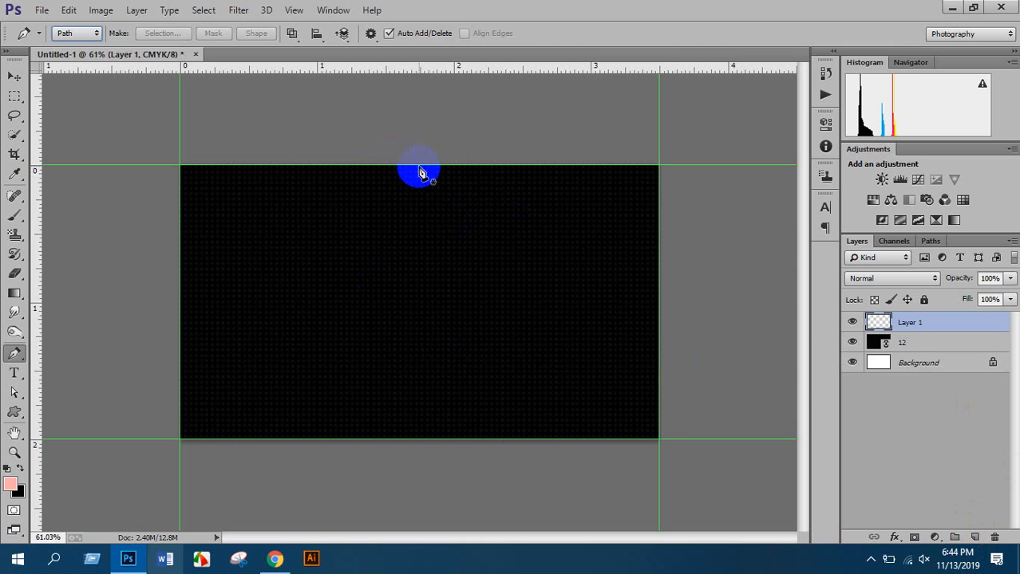
click(418, 168)
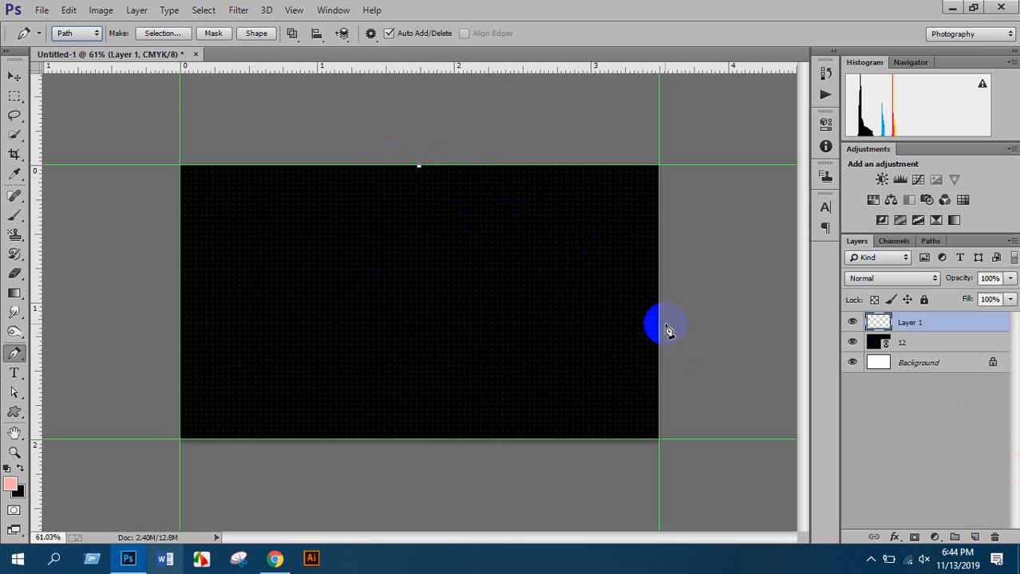
key(alt)
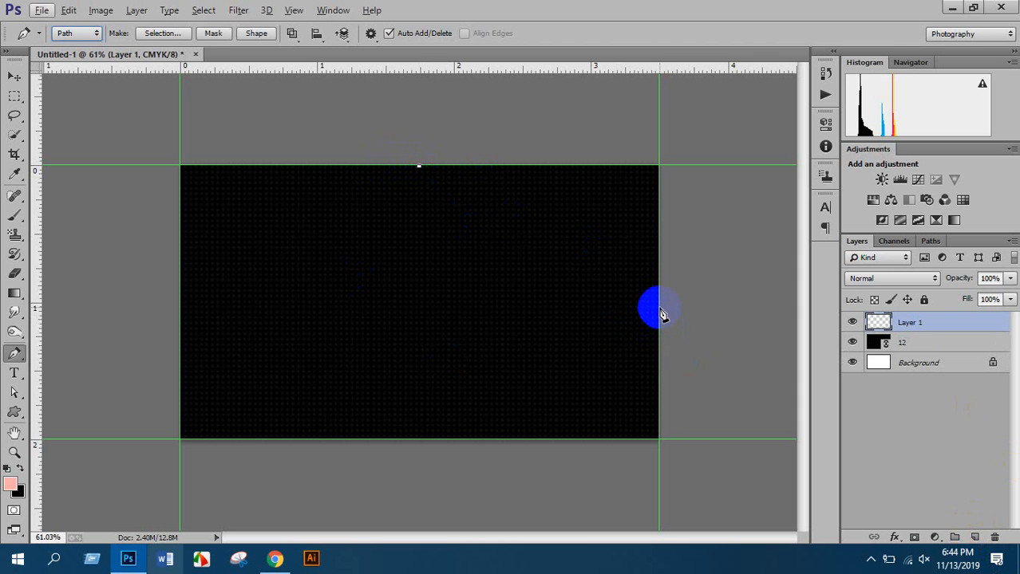
click(659, 305)
drag(659, 313, 661, 441)
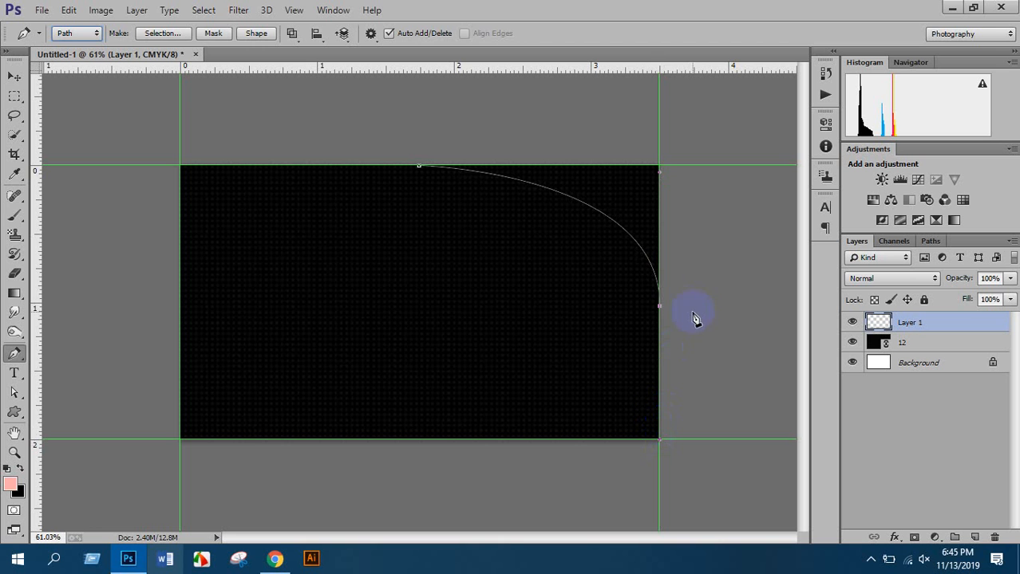
click(660, 309)
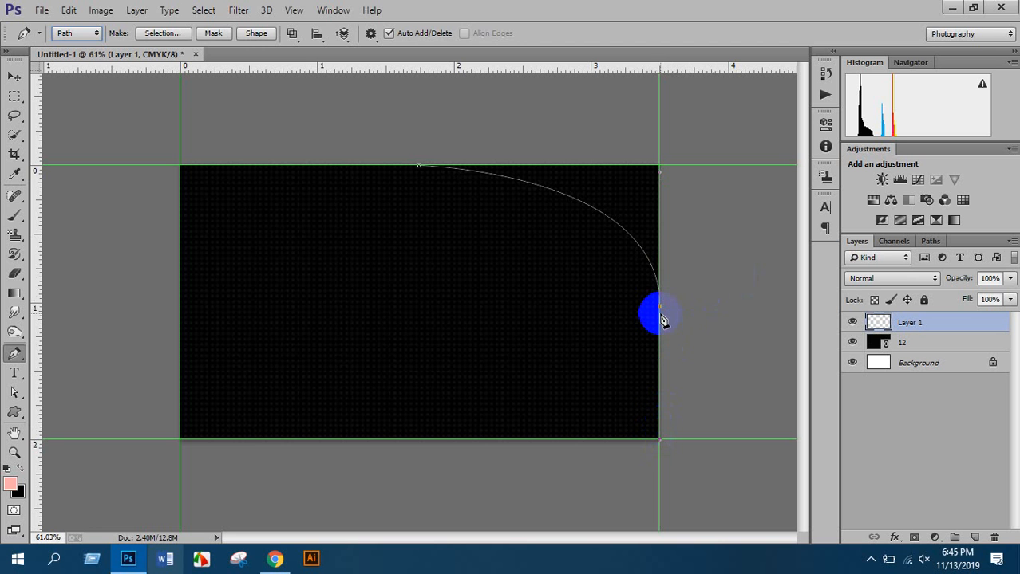
alt+click(661, 309)
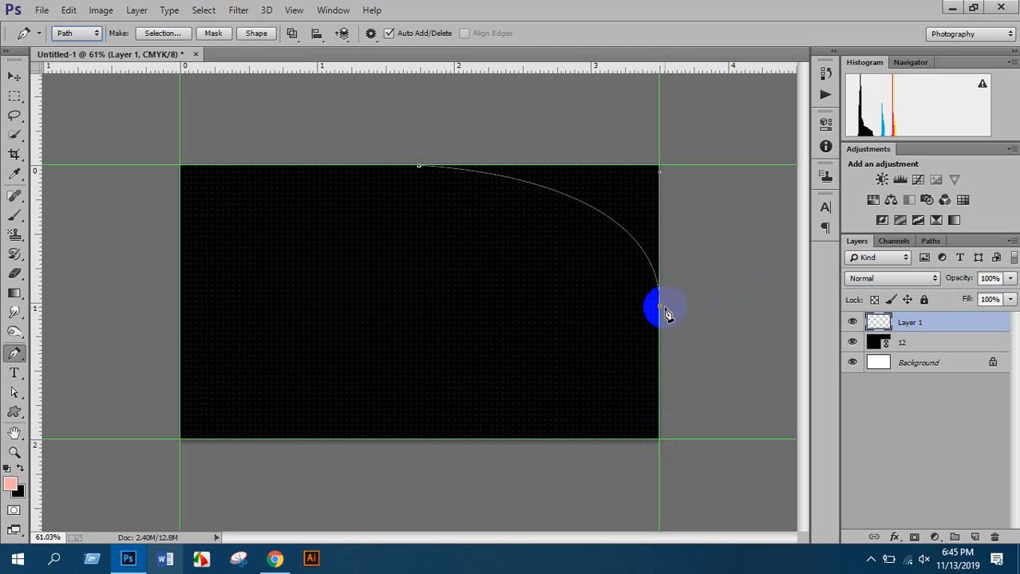
Loop the path outside the top-right corner, close it, and convert it to a selection
drag(709, 309, 730, 269)
drag(740, 208, 744, 171)
drag(733, 131, 714, 111)
mouse_move(685, 96)
mouse_down()
mouse_move(649, 89)
mouse_move(586, 87)
mouse_move(450, 105)
mouse_up()
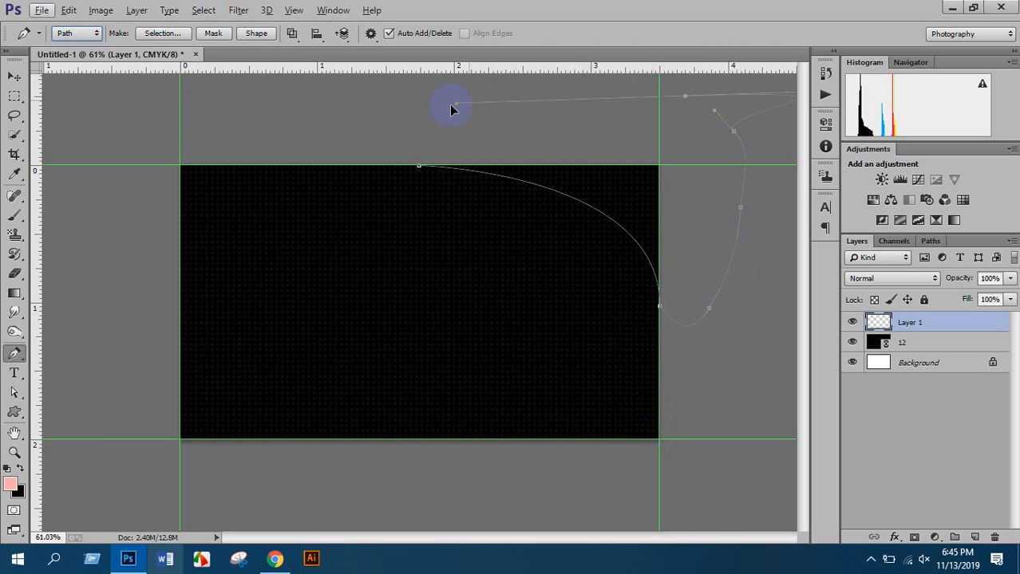
click(409, 122)
click(388, 131)
click(387, 142)
click(400, 157)
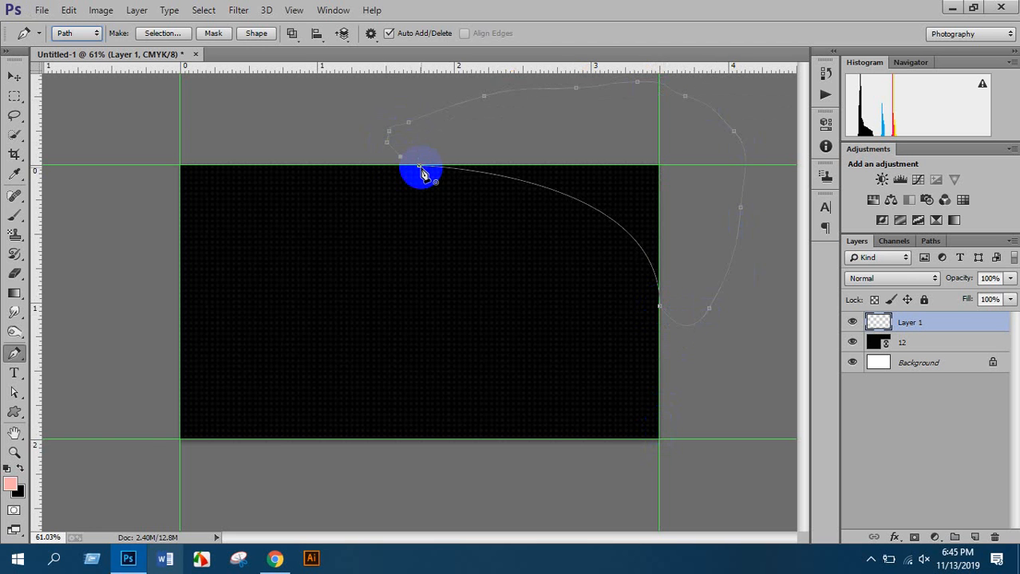
click(420, 167)
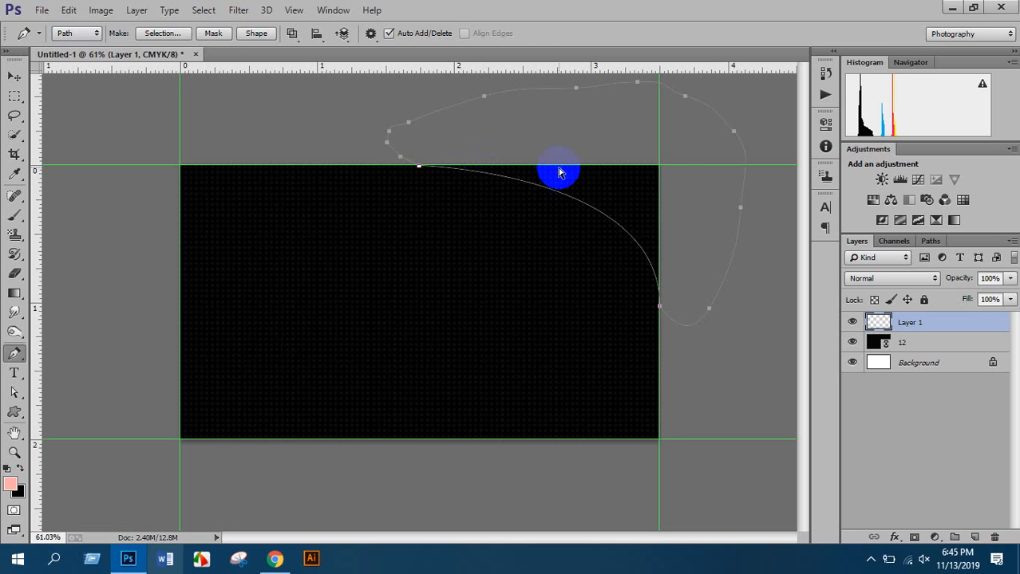
key(ctrl+Return)
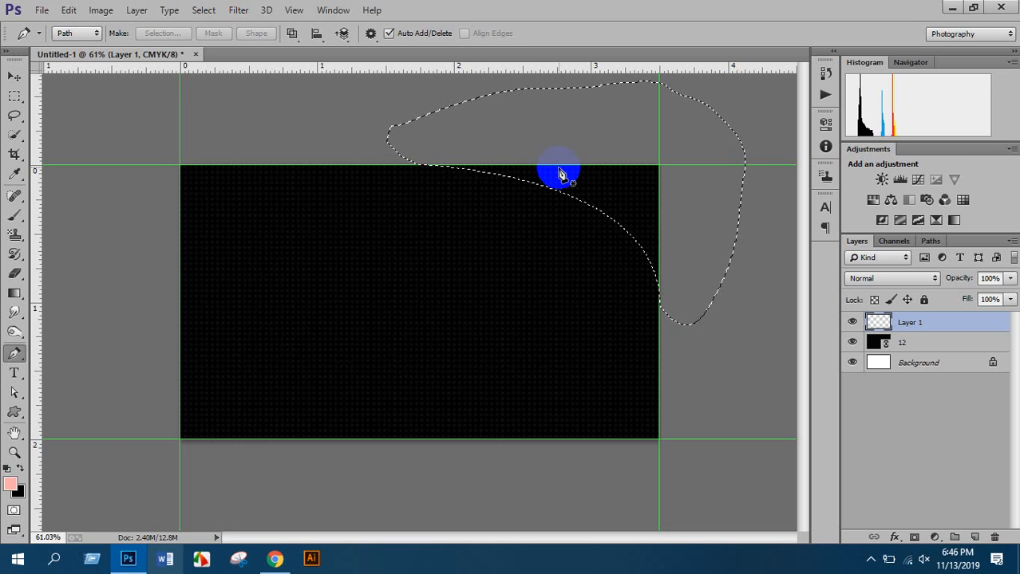
Fill the corner selection with bright blue #0061f3 and deselect
click(11, 484)
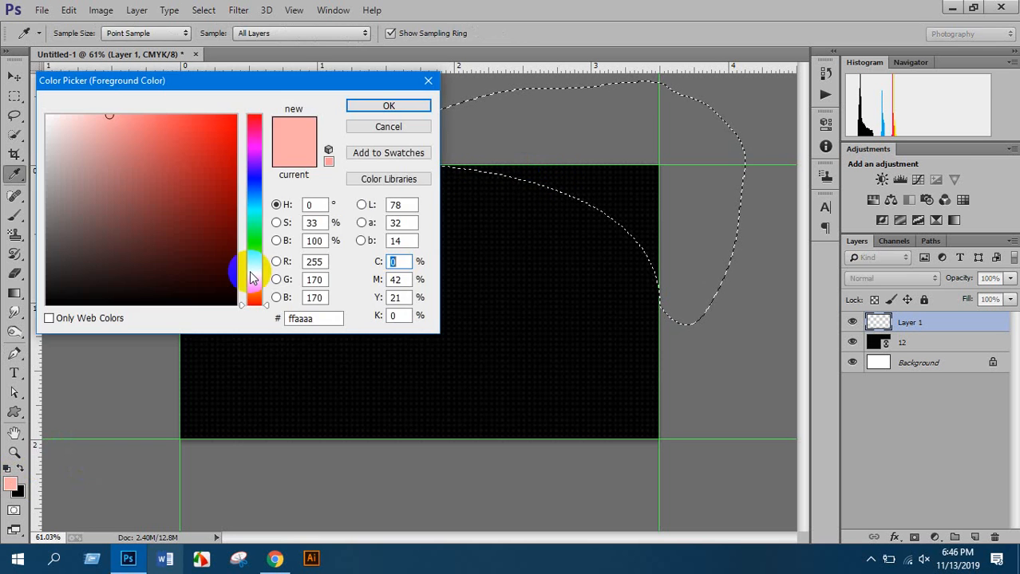
drag(258, 205, 265, 185)
drag(220, 150, 257, 107)
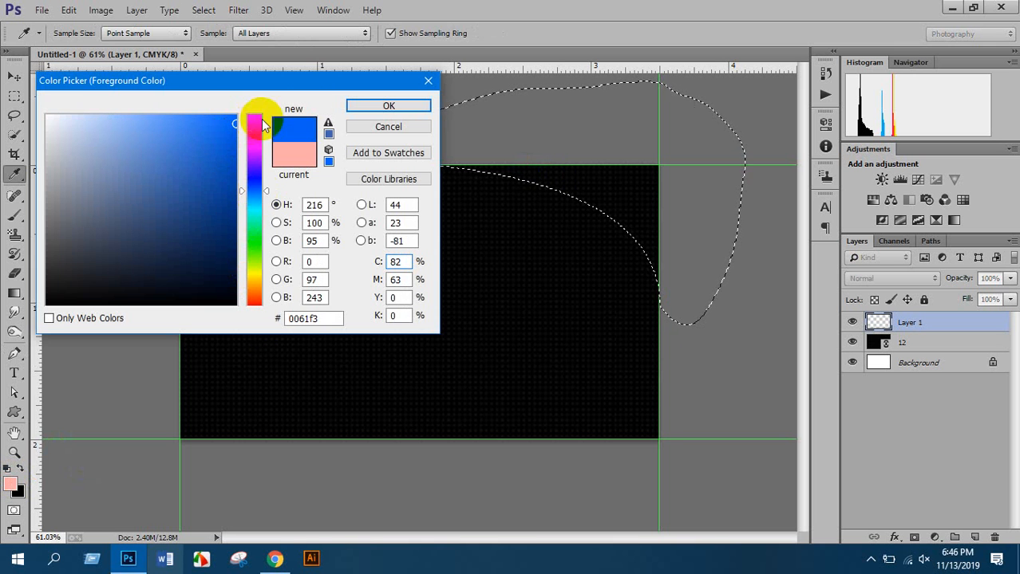
click(349, 109)
key(alt+BackSpace)
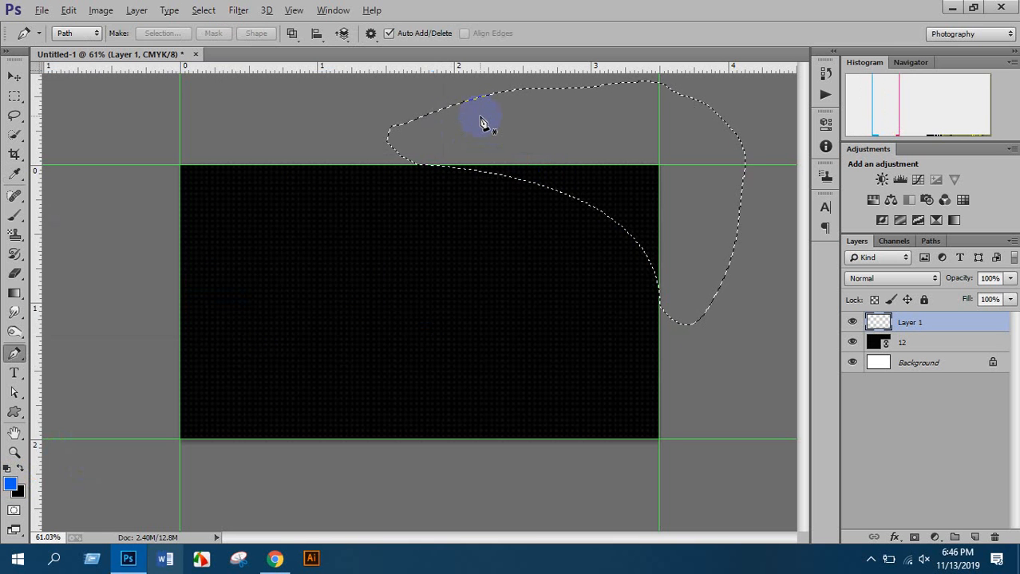
key(ctrl+d)
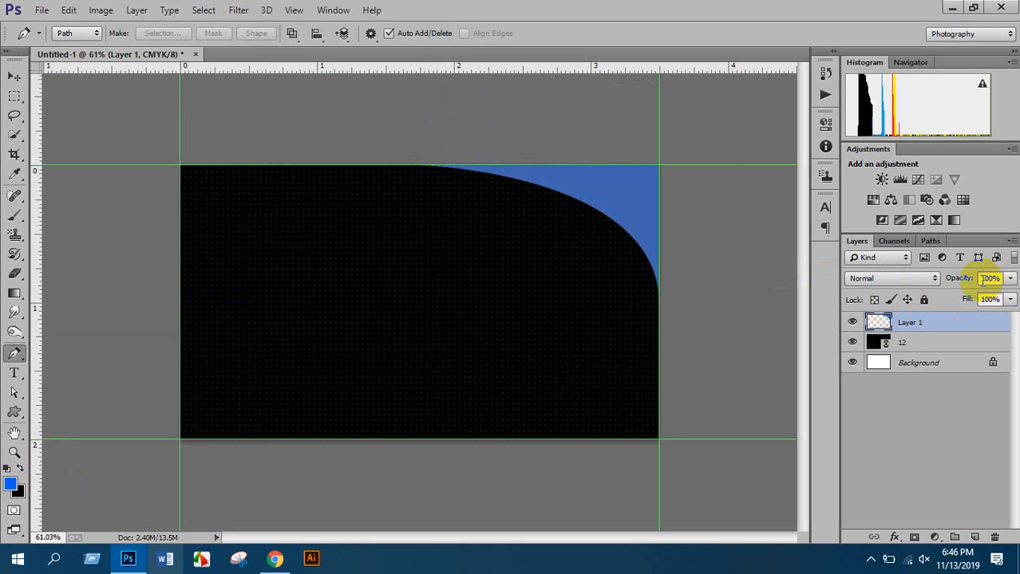
Set Layer 1 opacity to 80% and duplicate it as Layer 1 copy
click(1009, 279)
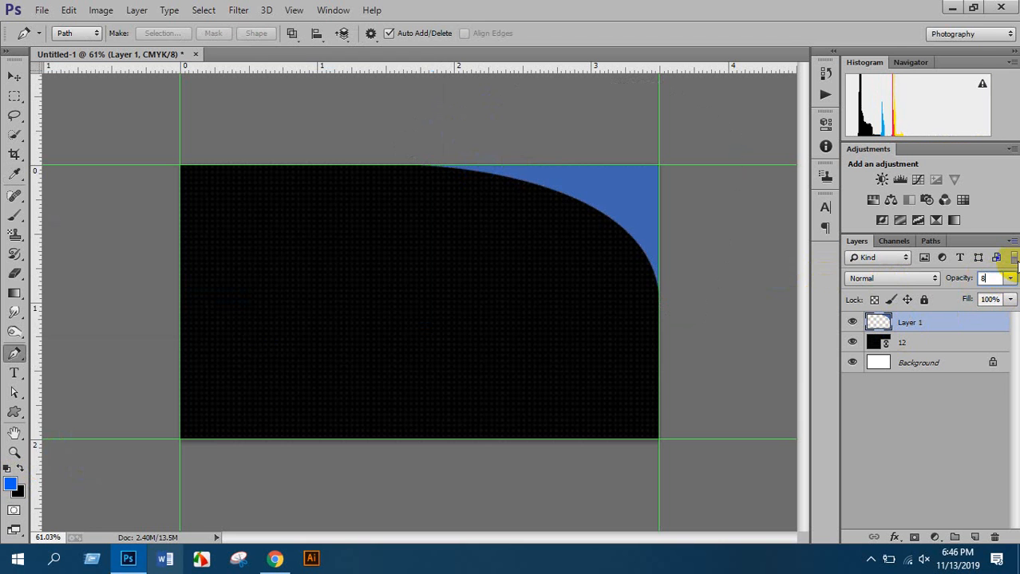
text(80)
key(Return)
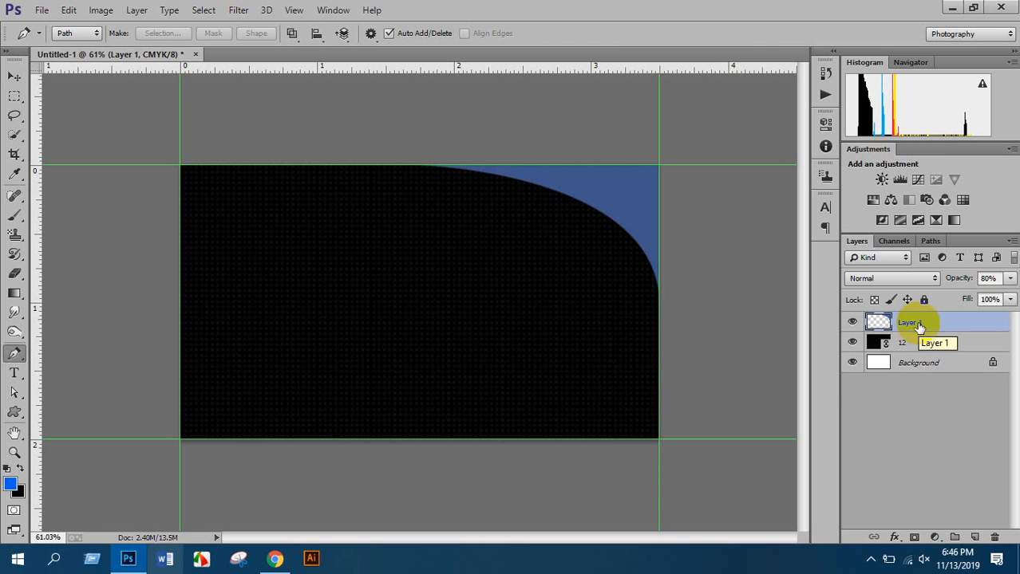
key(ctrl+j)
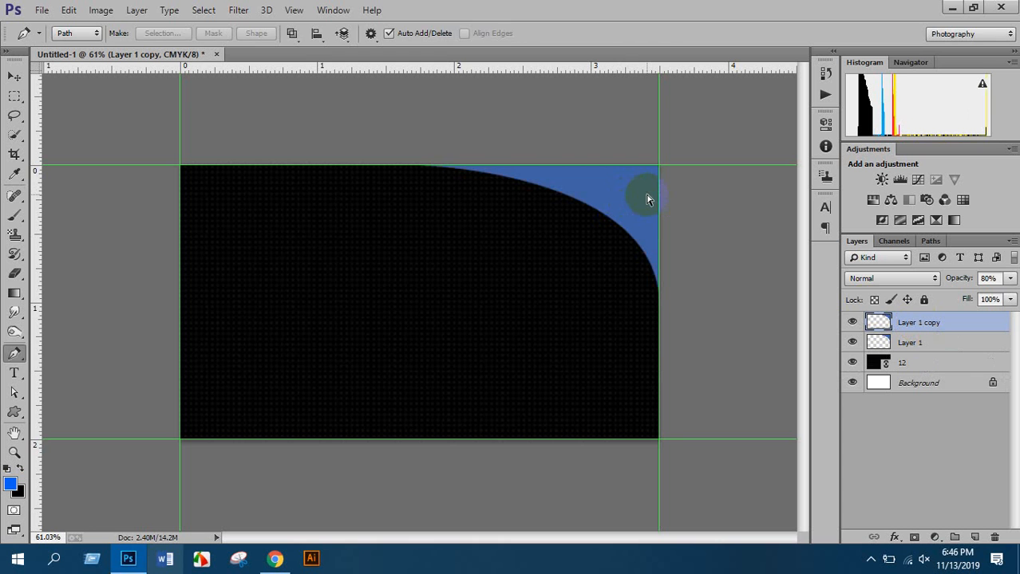
Skew the copied blue curve downward to extend it and set its opacity to 60%
key(ctrl+t)
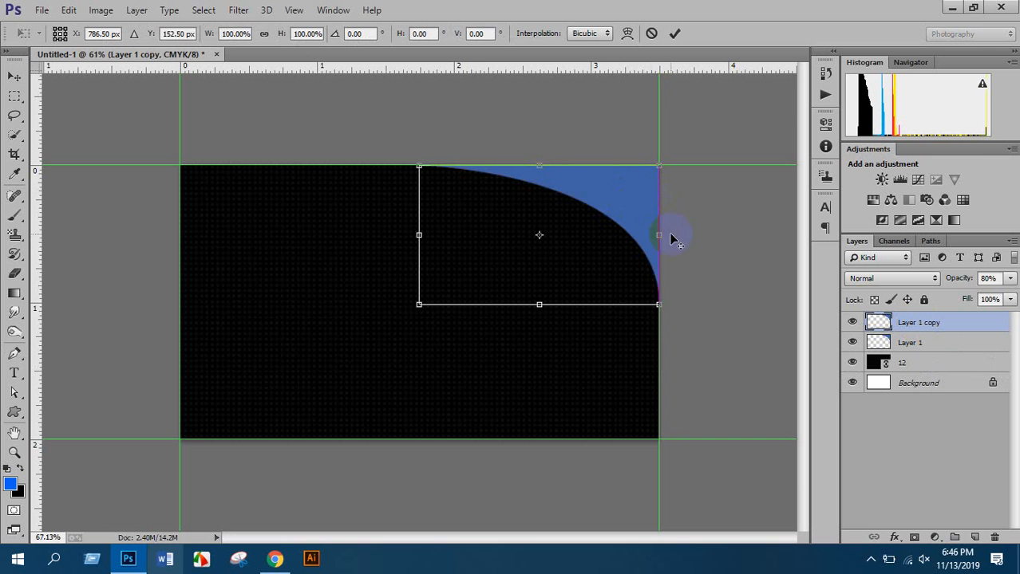
scroll(671, 237, up, 1)
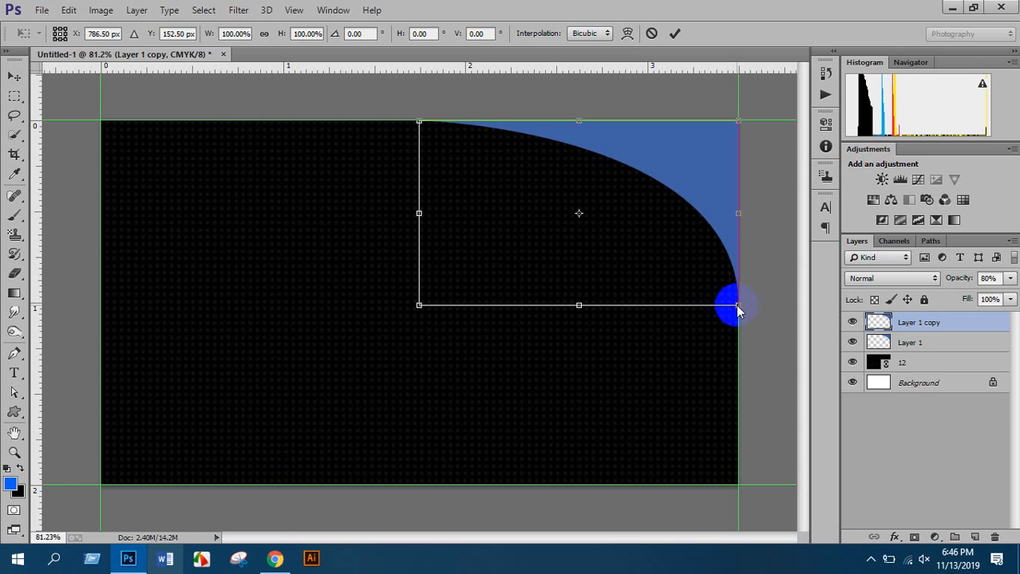
drag(739, 308, 736, 358)
key(Return)
key(p)
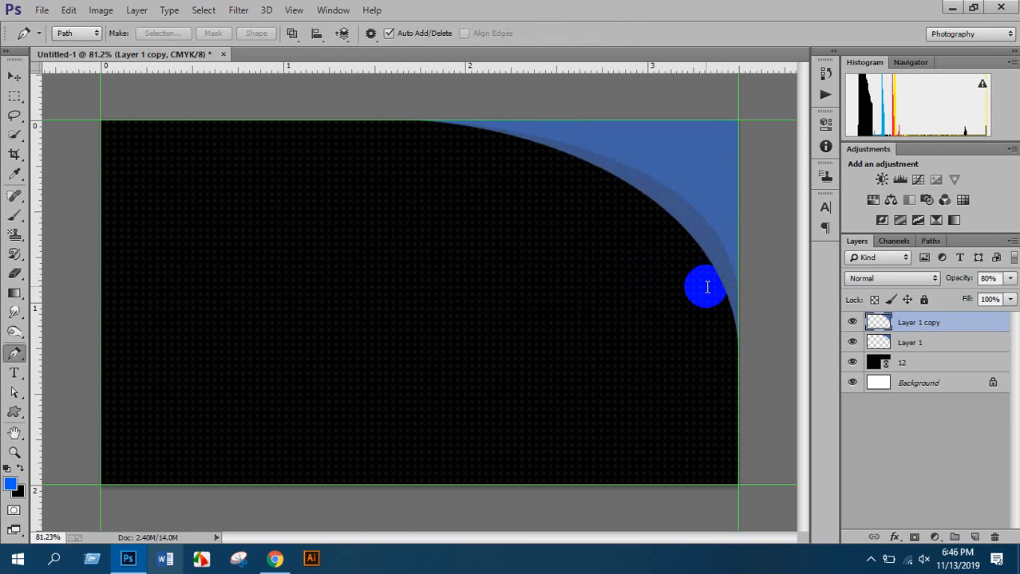
click(989, 277)
text(60)
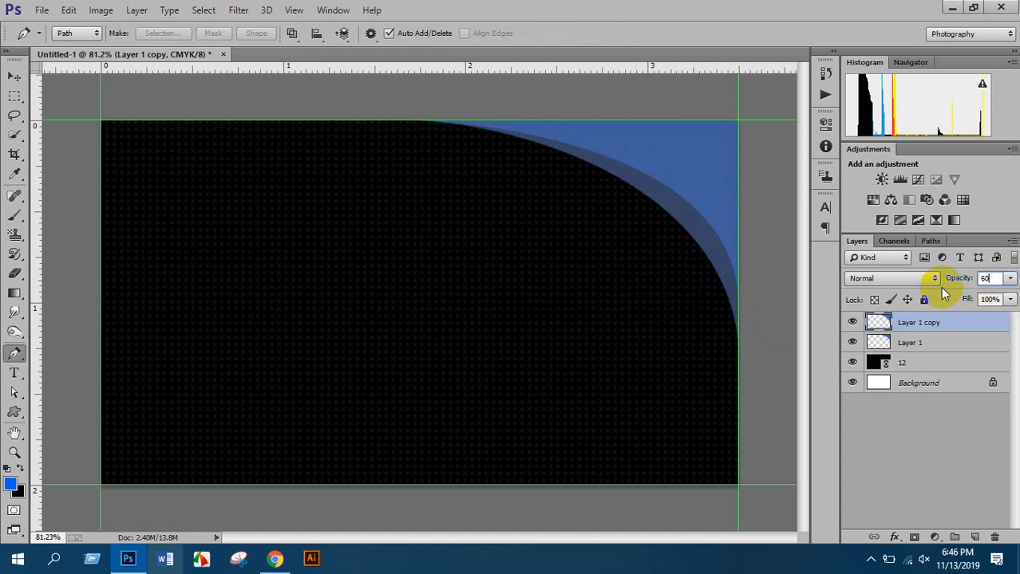
key(Return)
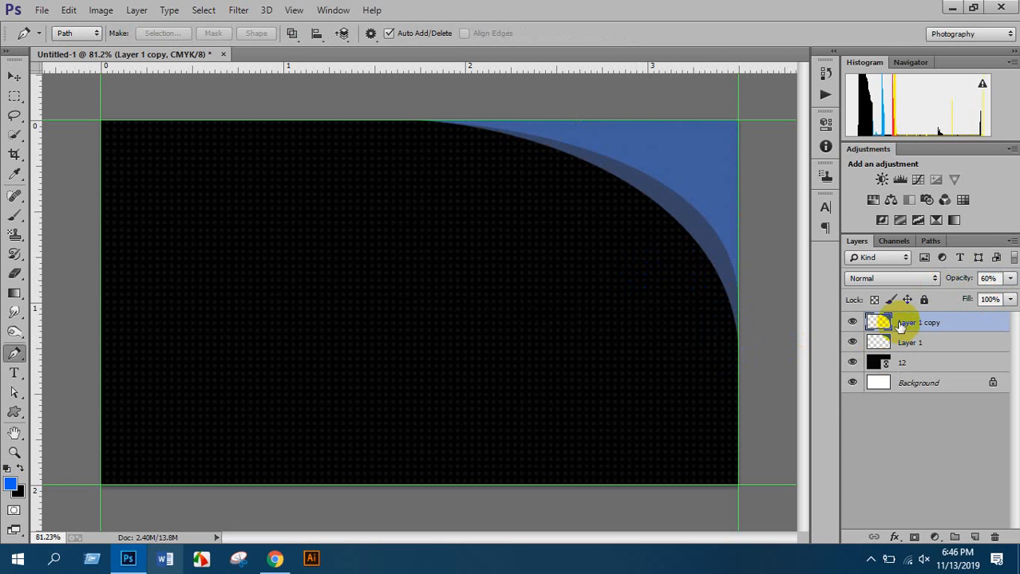
Duplicate the curve layer and stretch the new copy further down the right edge
key(ctrl+j)
key(ctrl+t)
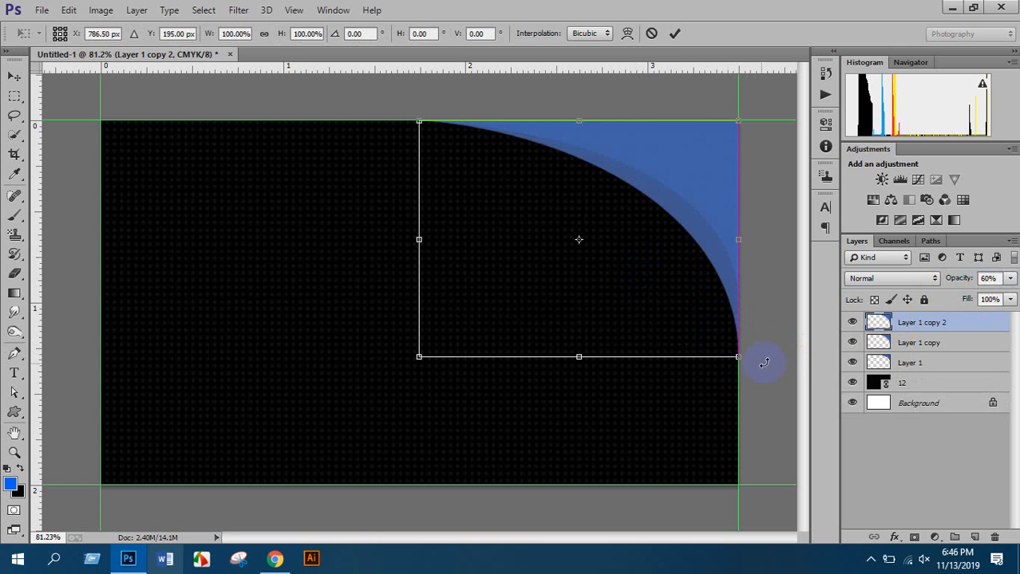
drag(739, 360, 738, 416)
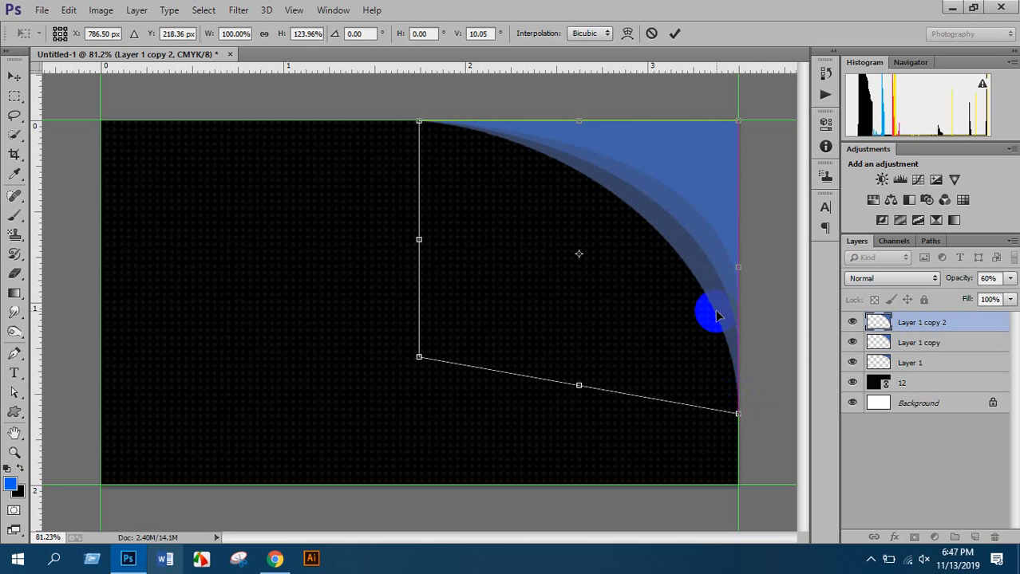
key(Return)
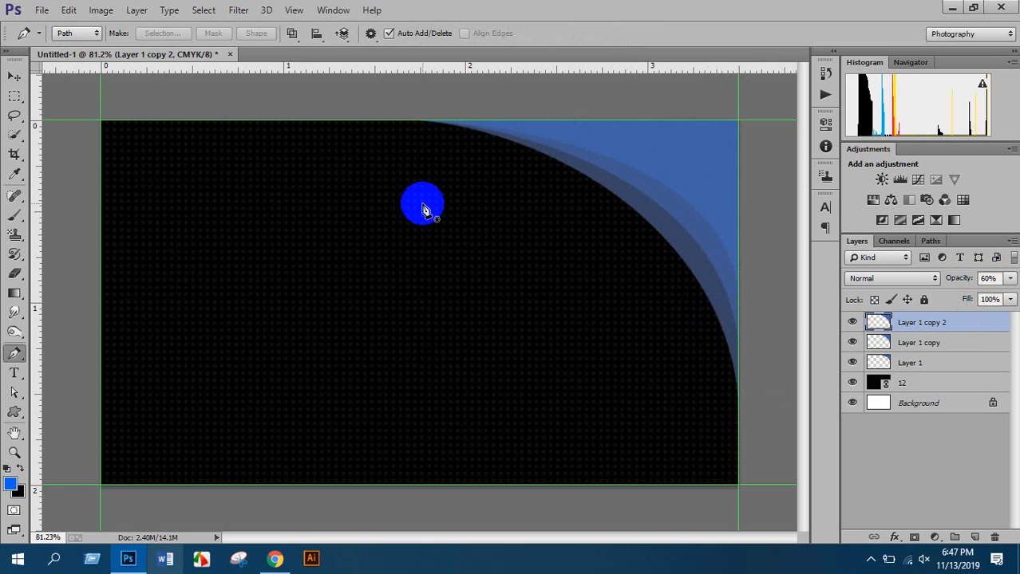
scroll(424, 205, down, 5)
scroll(638, 205, up, 2)
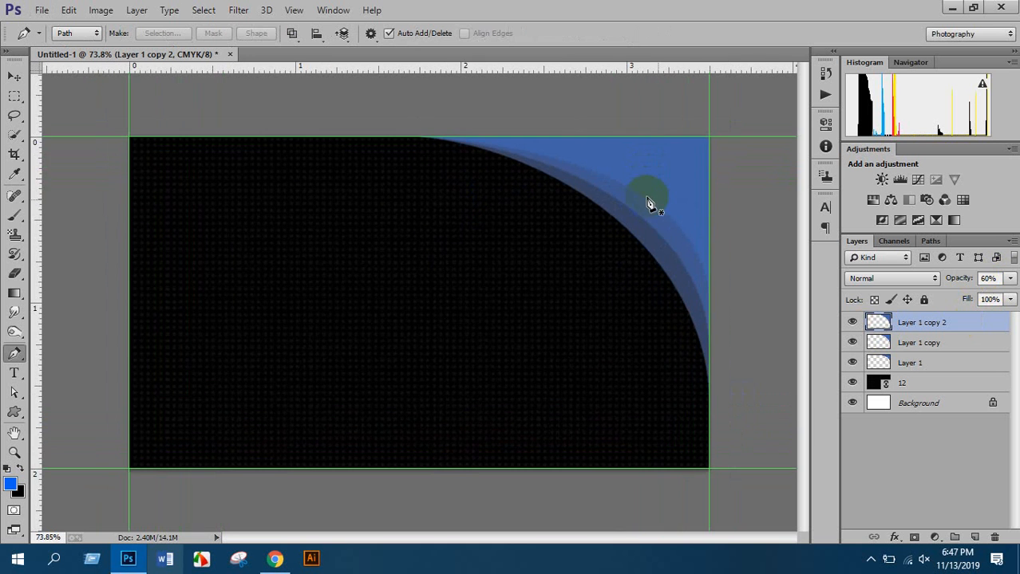
scroll(746, 209, up, 4)
scroll(756, 194, down, 7)
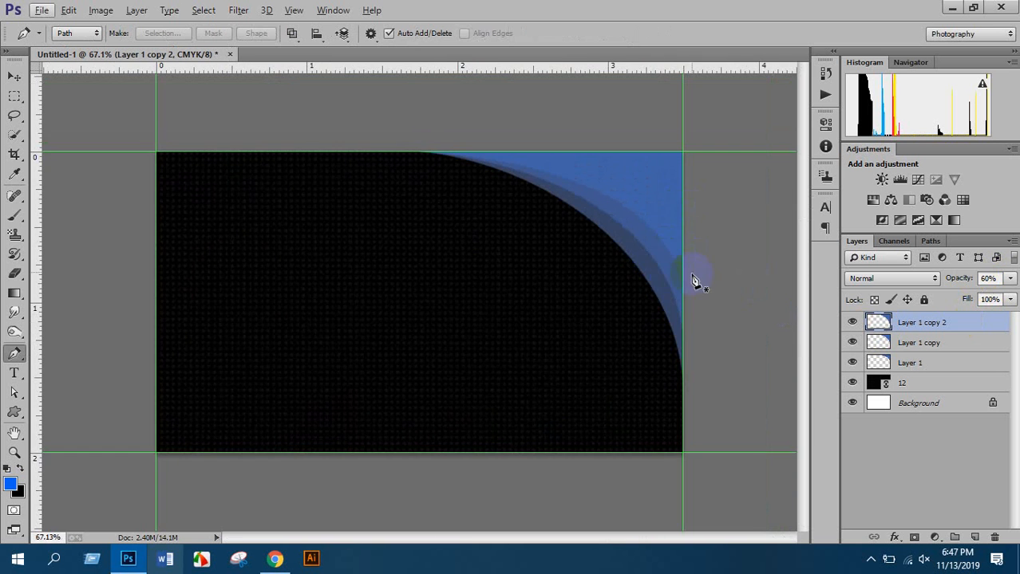
Raise Layer 1's opacity to 100%
click(909, 363)
click(1010, 279)
drag(996, 295, 1013, 295)
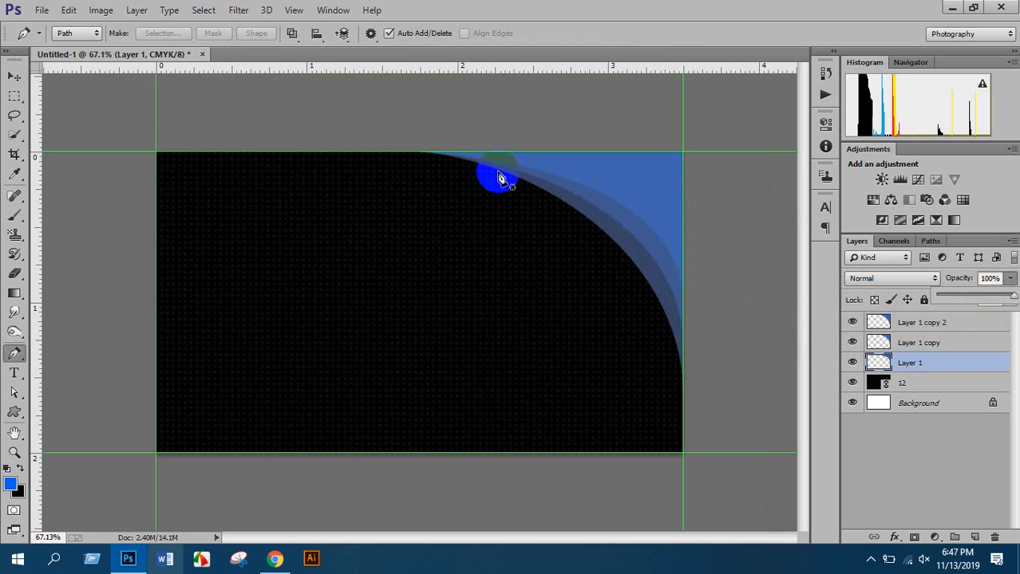
click(19, 79)
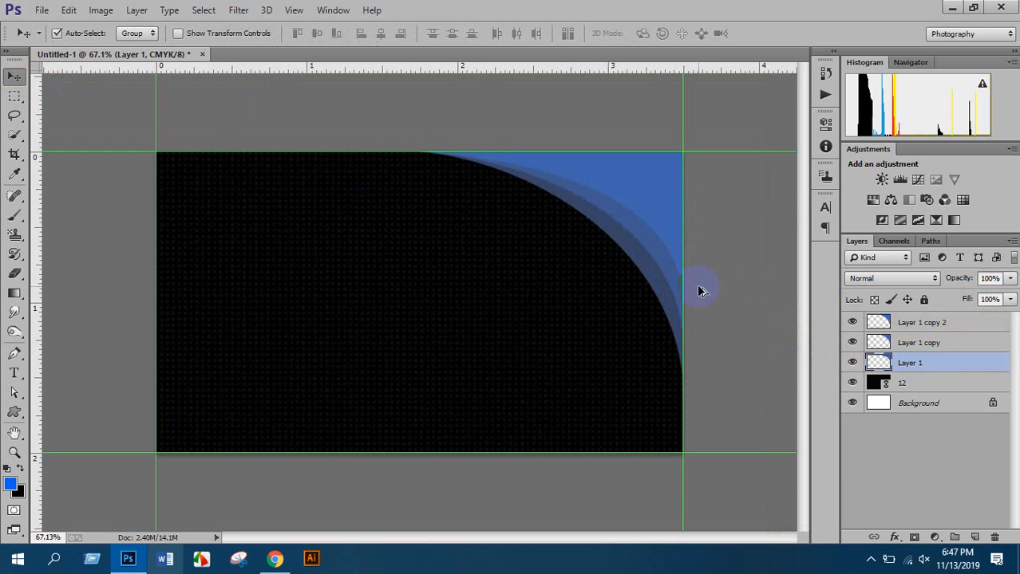
scroll(697, 286, up, 4)
scroll(713, 246, down, 3)
scroll(734, 232, up, 3)
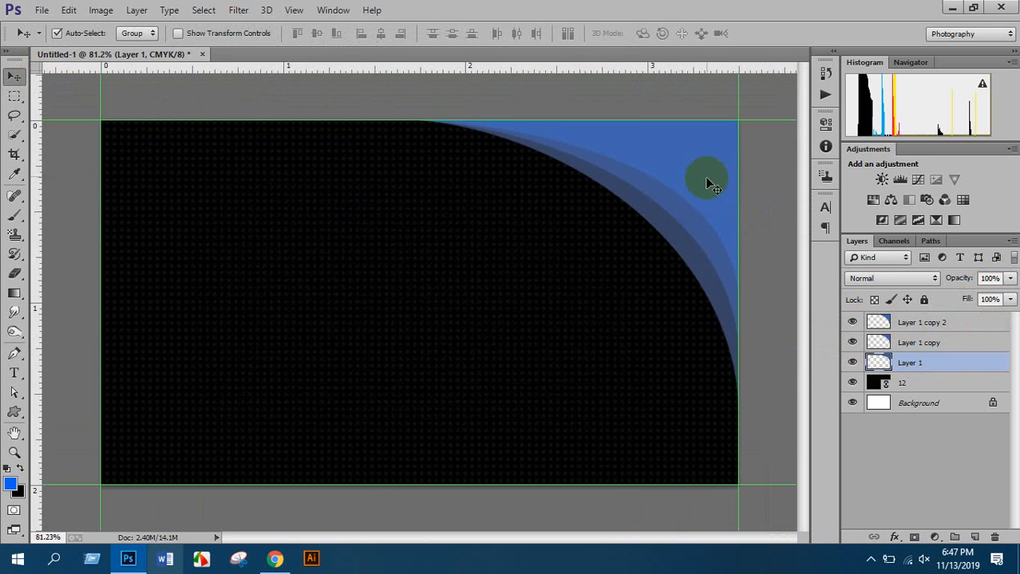
scroll(694, 174, down, 1)
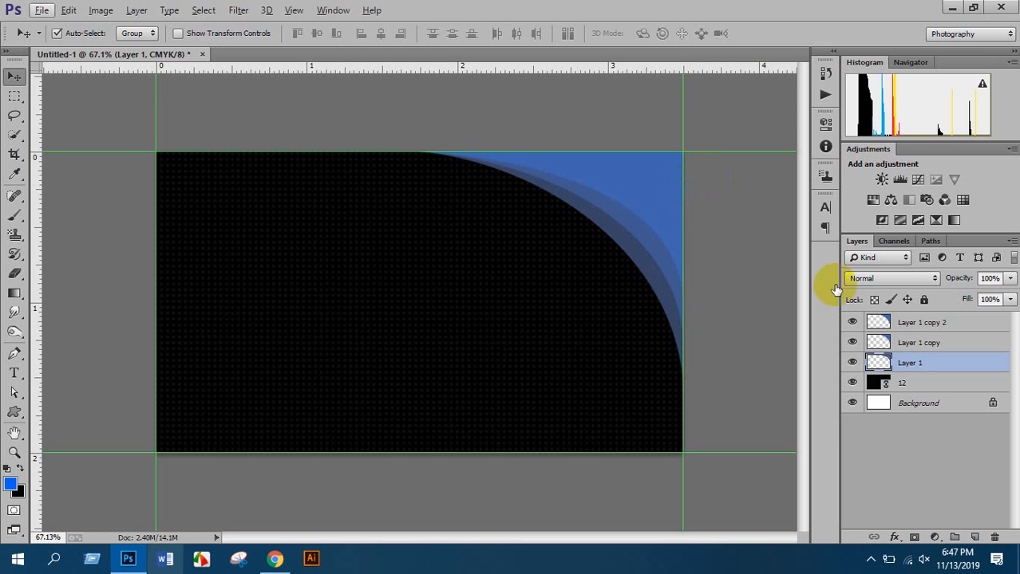
Group the three blue curve layers into Group 1 and duplicate the group
shift+click(921, 324)
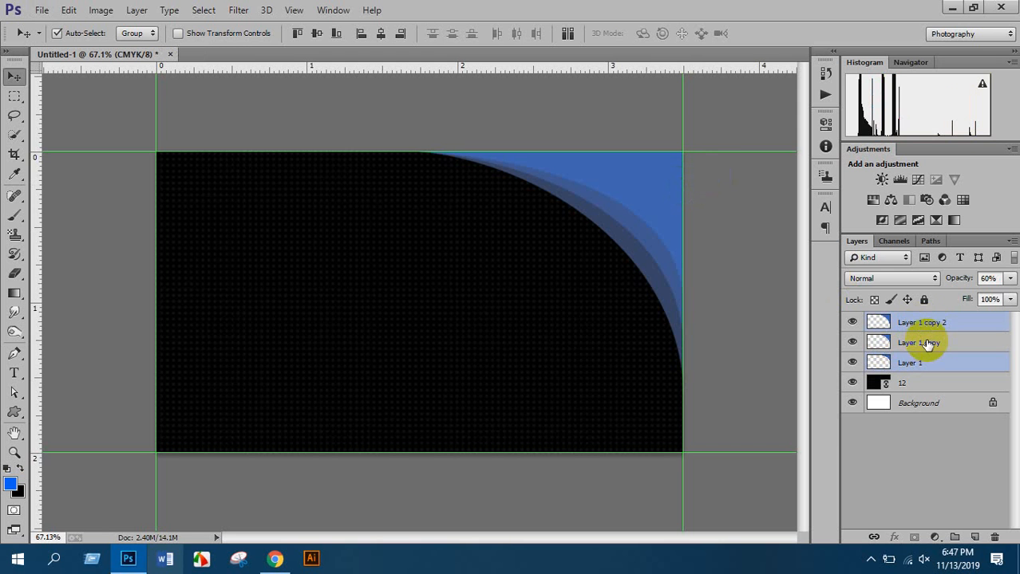
key(ctrl+g)
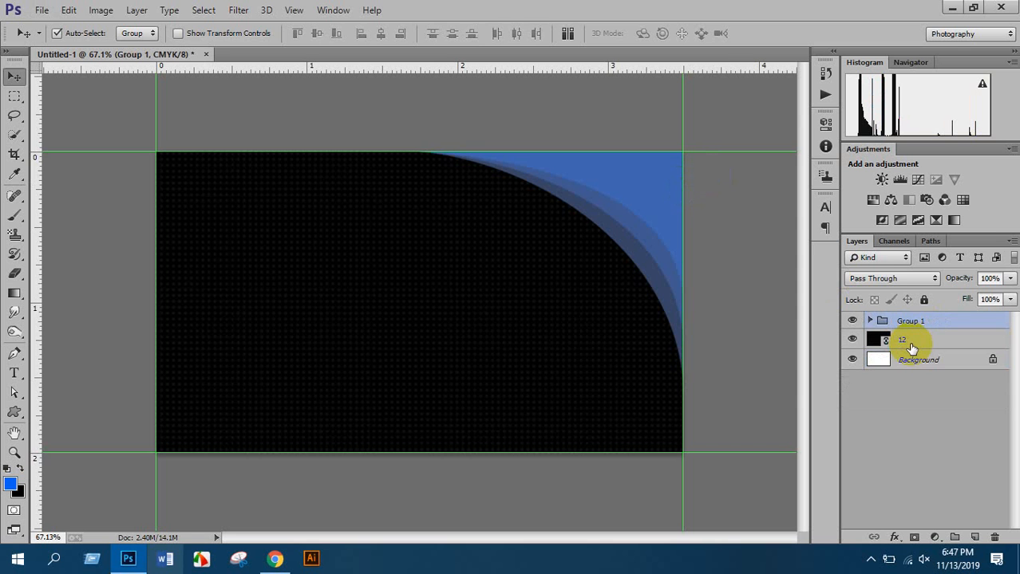
key(ctrl+j)
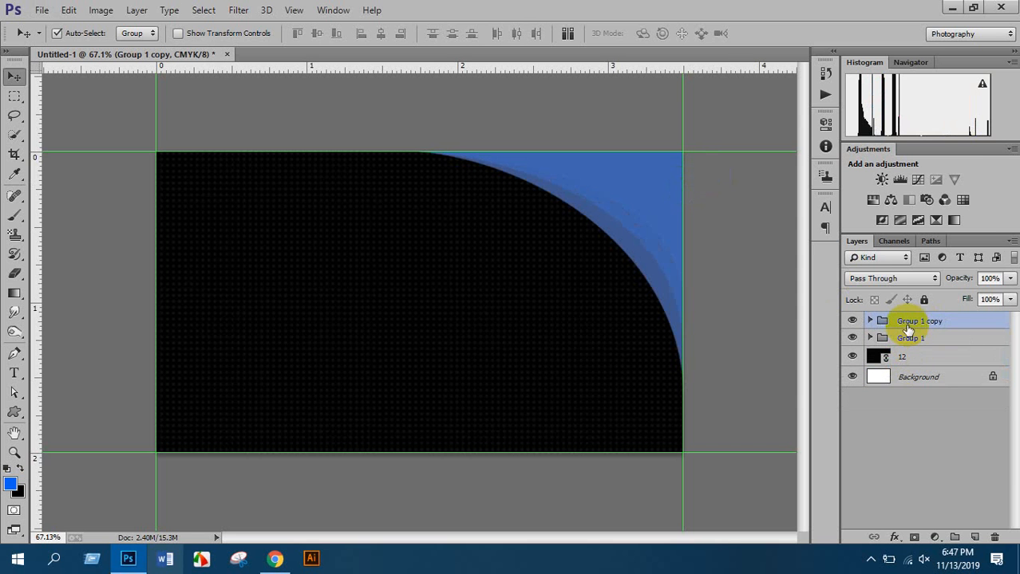
Flip the group copy horizontally and vertically and move it to the bottom-left corner
key(ctrl+t)
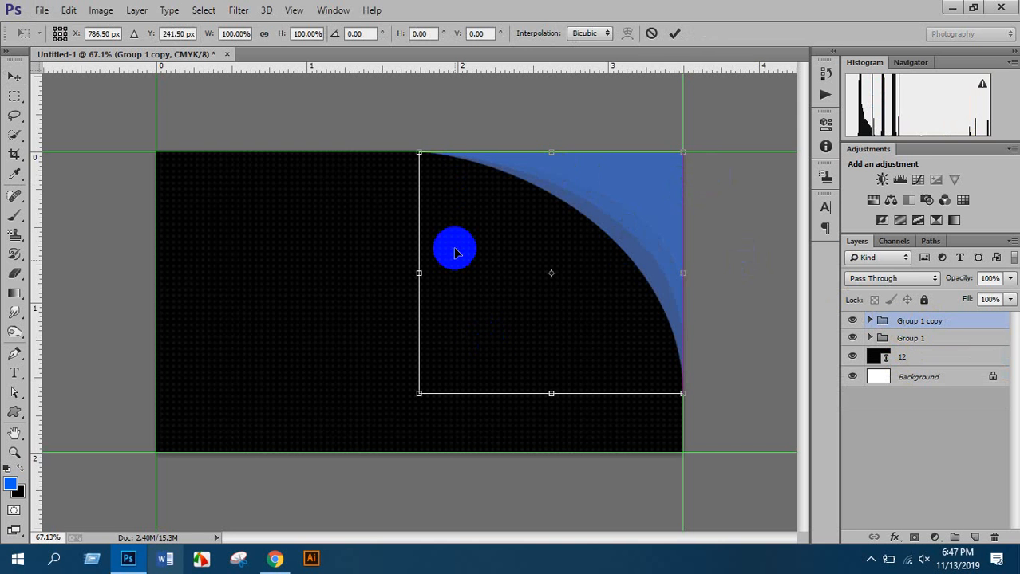
right_click(550, 218)
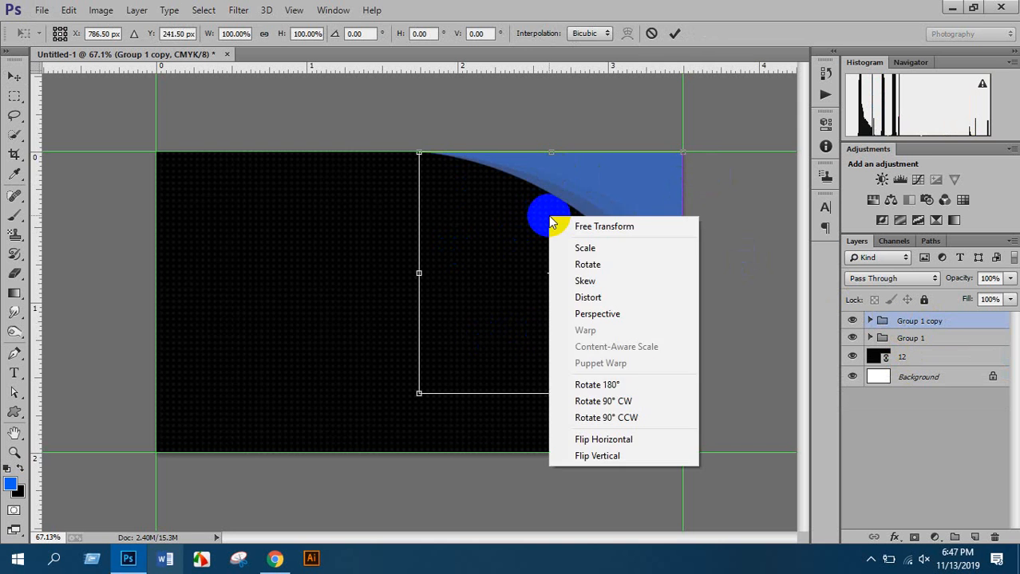
click(644, 439)
right_click(489, 222)
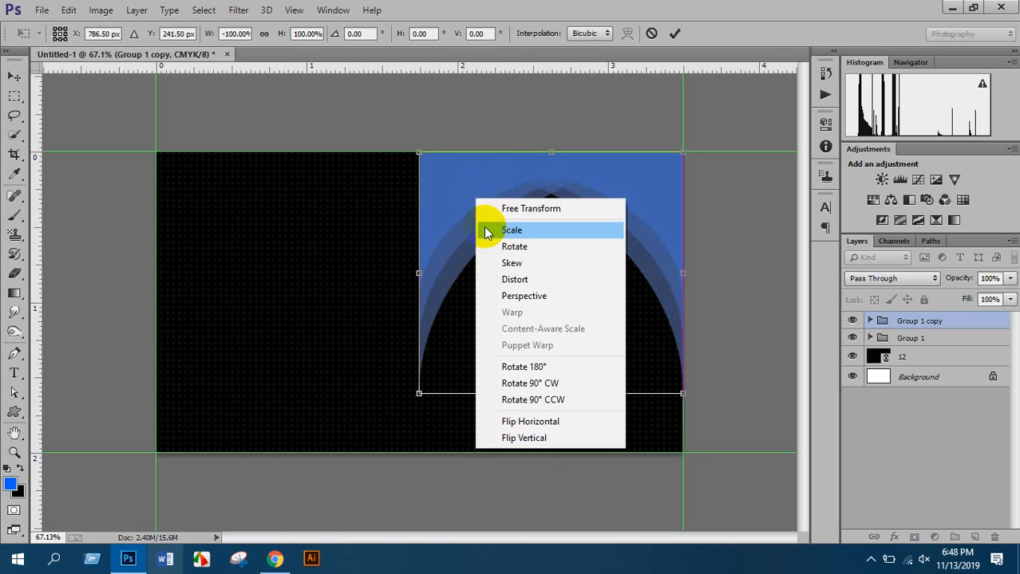
click(519, 434)
drag(526, 395, 214, 402)
key(Return)
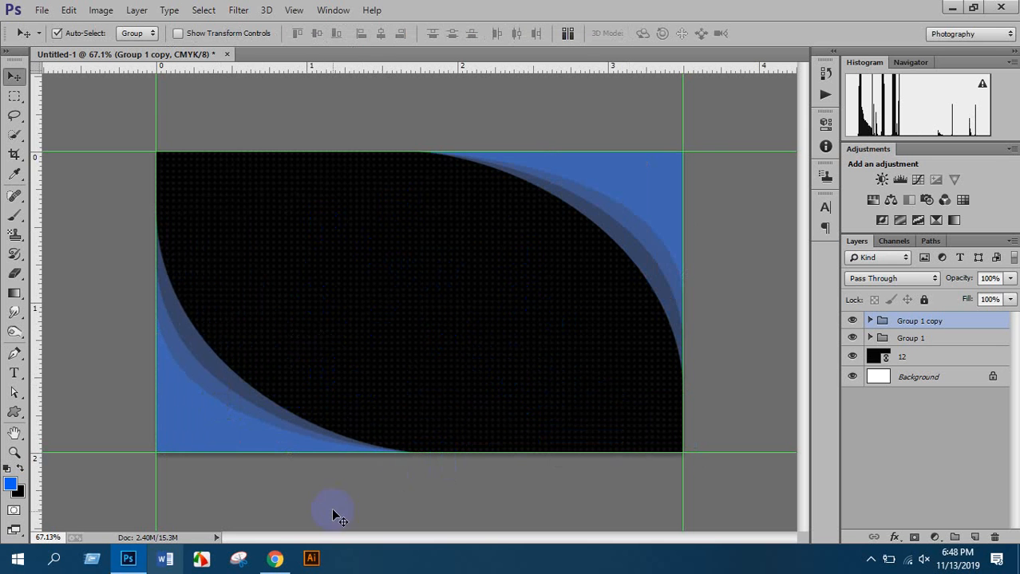
click(271, 559)
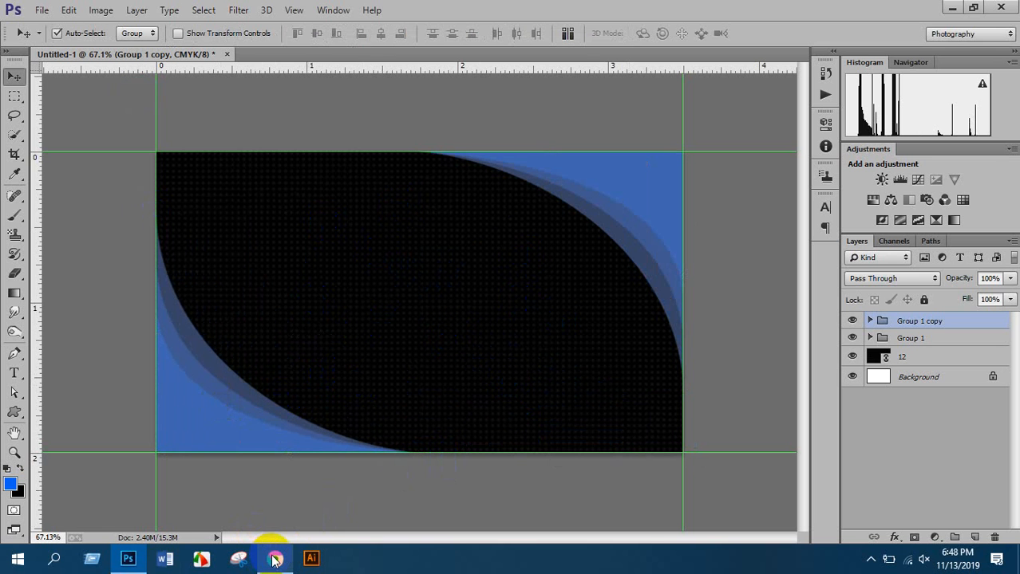
Place the real-estate-logo image on the card as a linked file
click(42, 10)
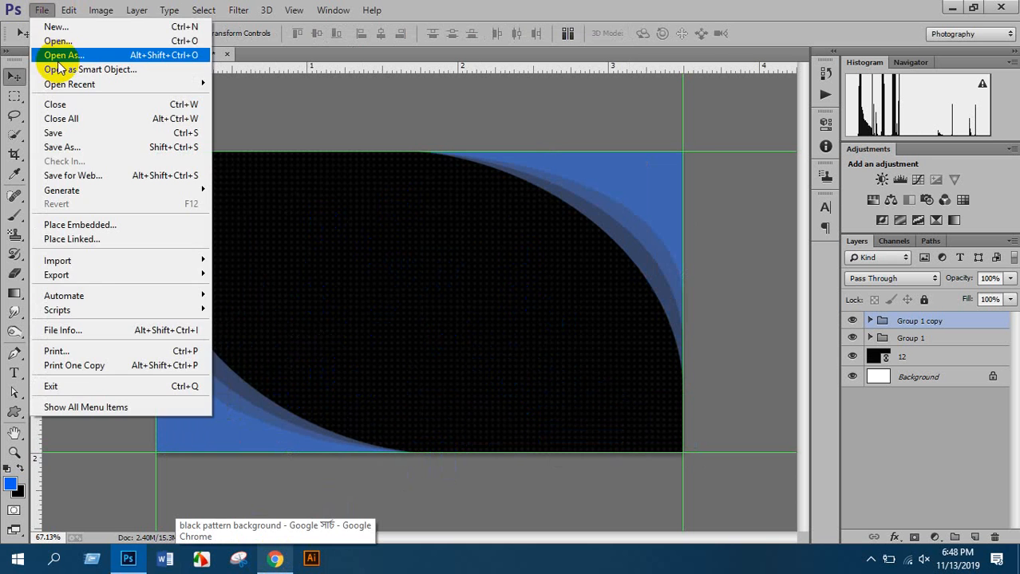
click(93, 238)
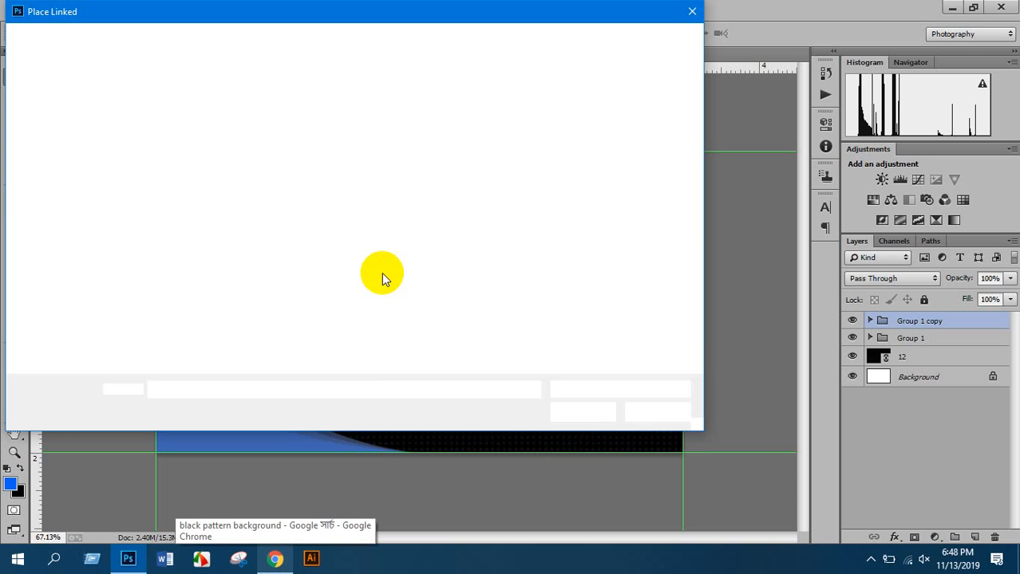
scroll(453, 263, down, 5)
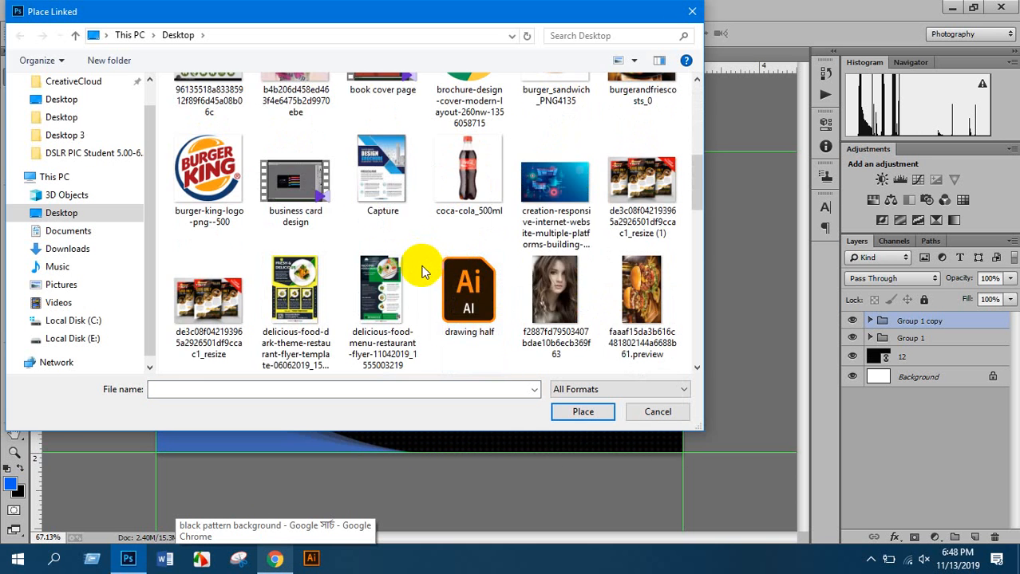
scroll(423, 271, down, 10)
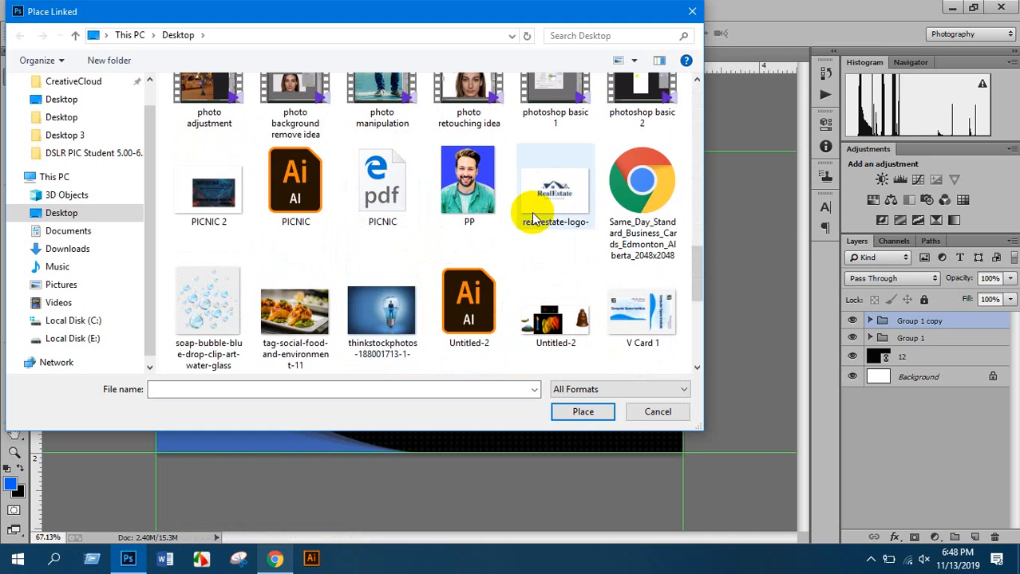
double_click(551, 180)
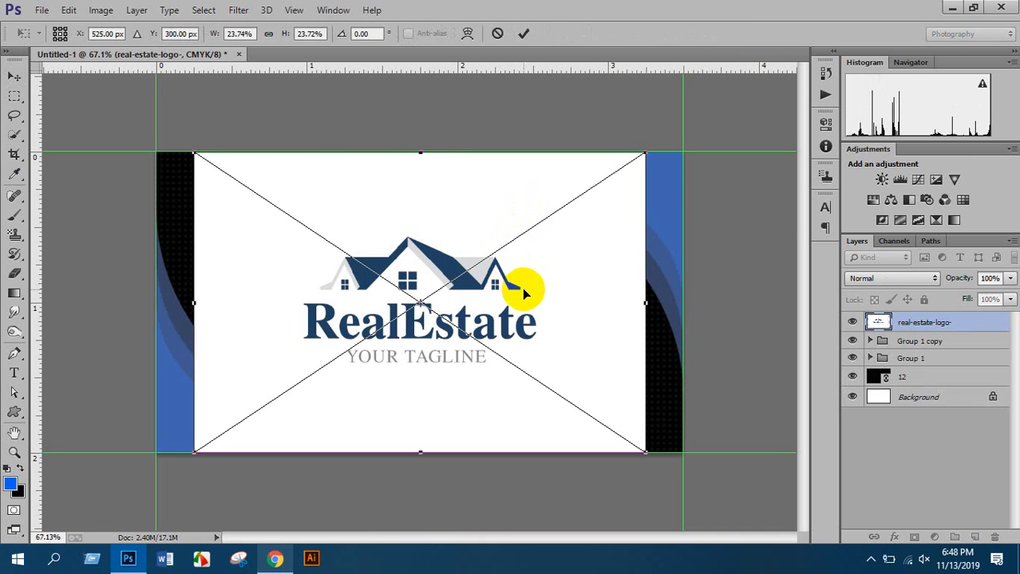
key(Return)
scroll(485, 296, up, 3)
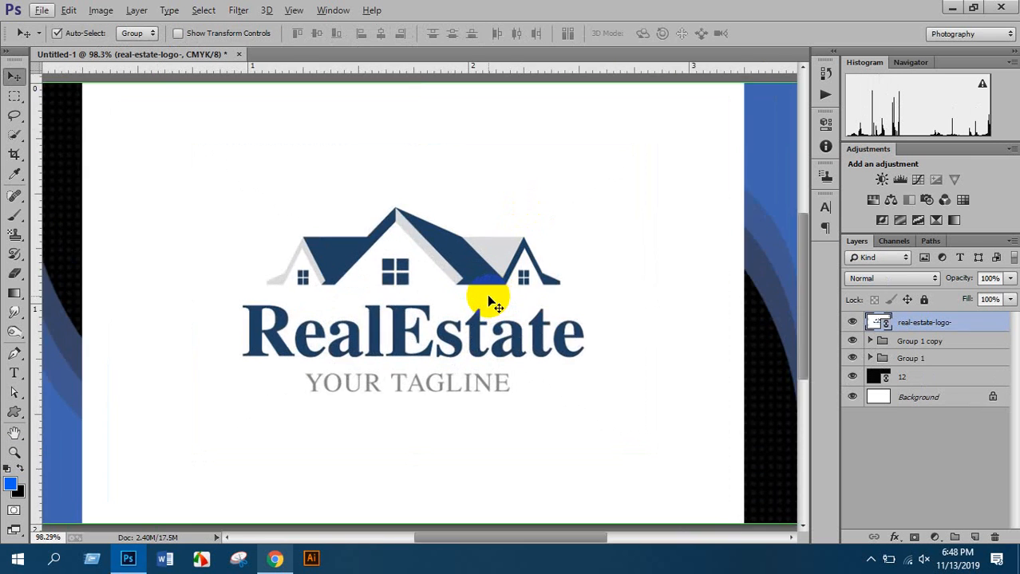
Rasterize the logo and erase its white background with the Magic Eraser
click(18, 275)
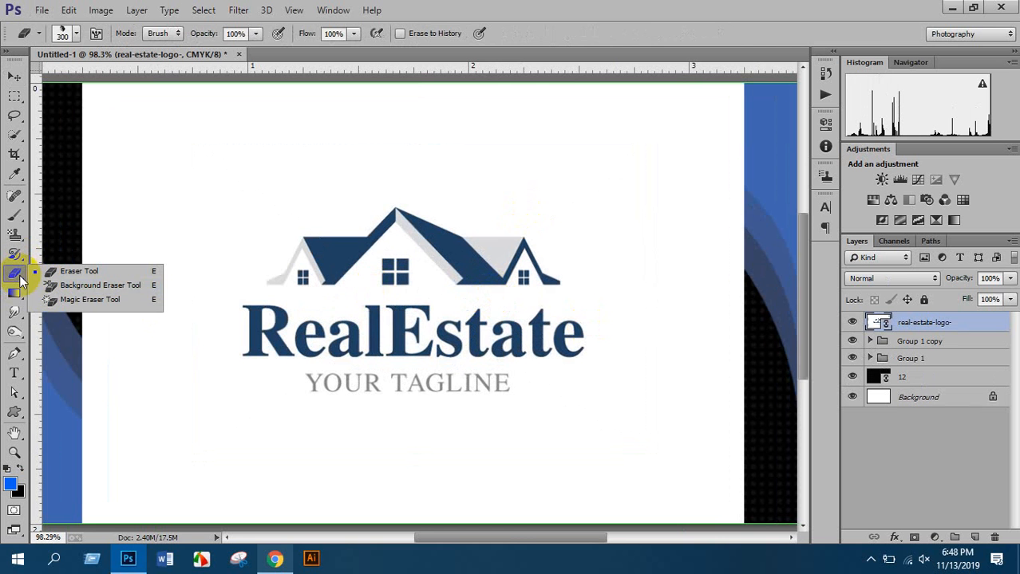
click(70, 300)
click(230, 247)
click(477, 225)
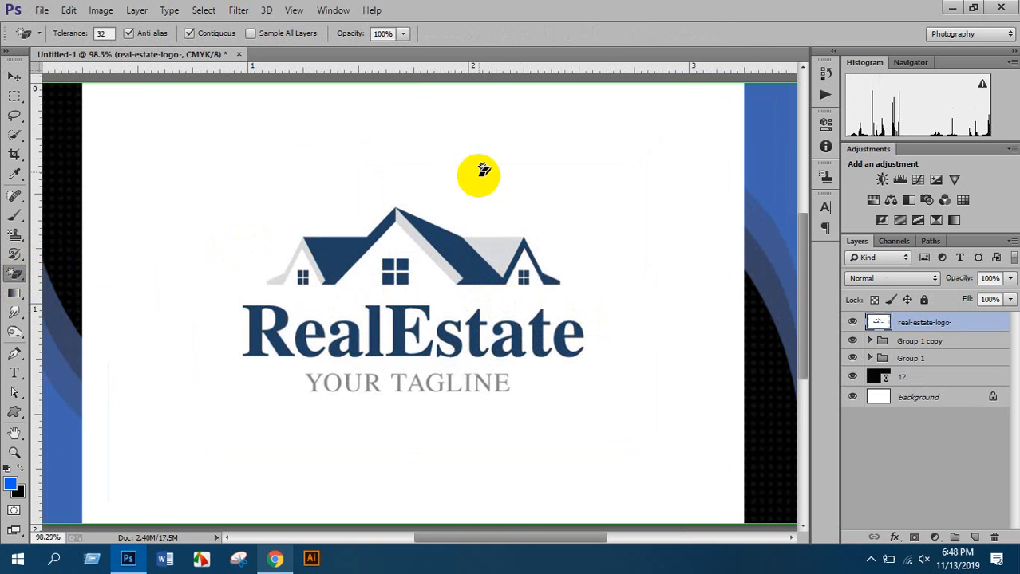
click(480, 177)
scroll(290, 341, up, 5)
Erase the white inside R, e, a of RealEstate and the tagline's O and R
click(264, 308)
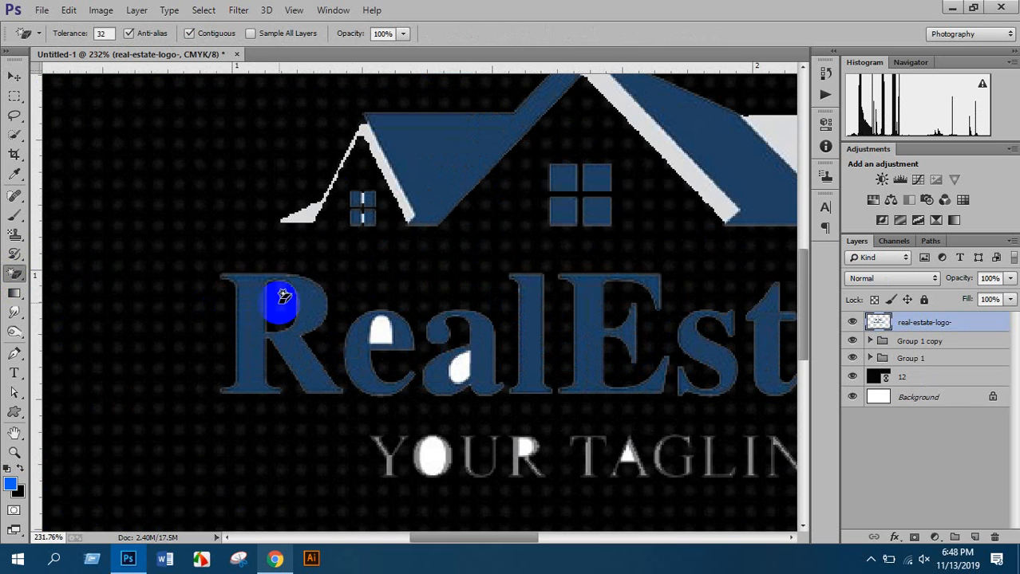
scroll(364, 344, up, 3)
click(394, 327)
click(519, 388)
scroll(502, 394, down, 2)
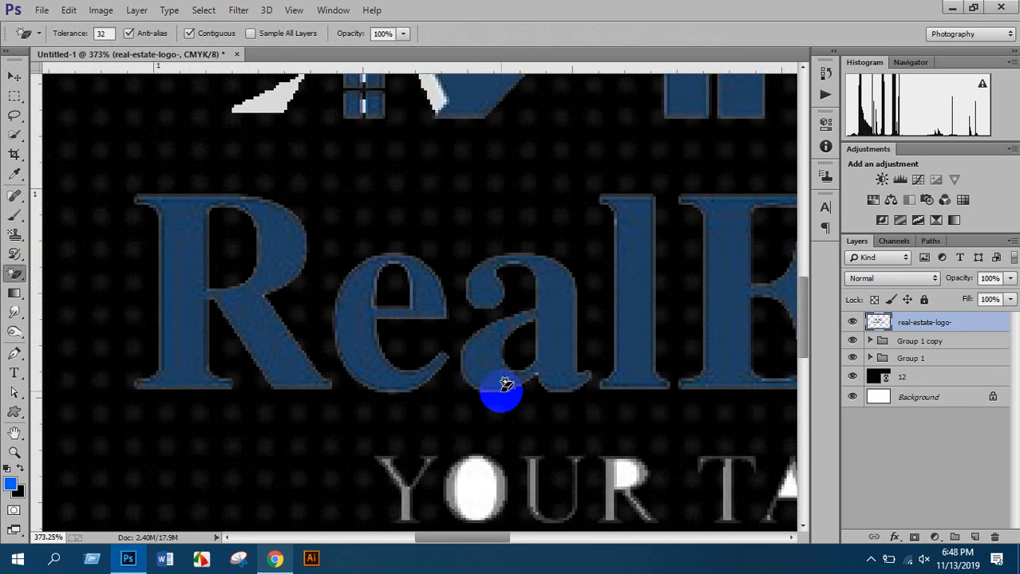
click(476, 445)
scroll(637, 432, up, 9)
click(640, 419)
Erase the white inside the tagline's A and the letters a and e
mouse_move(640, 418)
mouse_down()
mouse_move(277, 285)
mouse_move(314, 283)
mouse_up()
click(683, 308)
scroll(639, 308, down, 3)
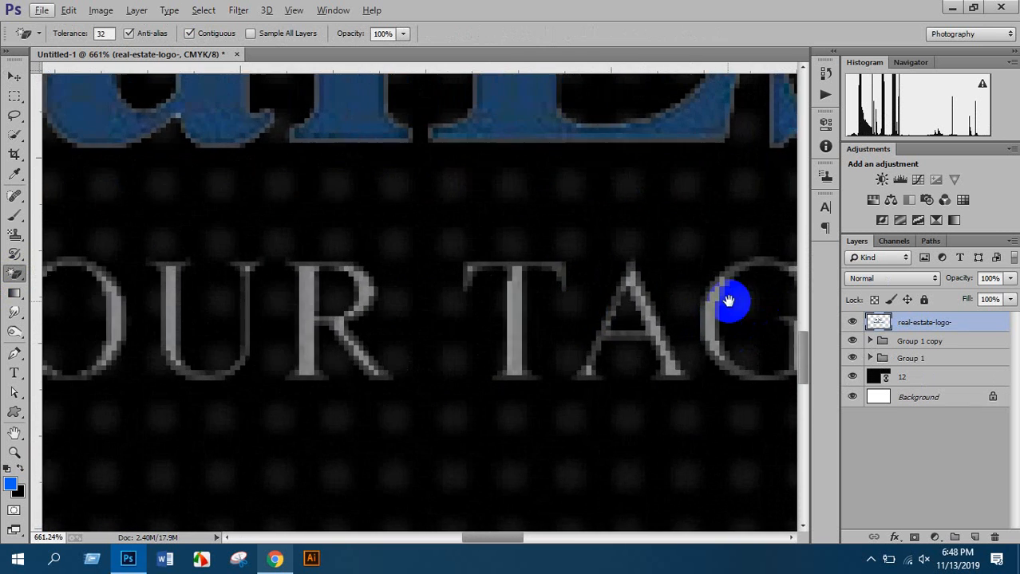
drag(733, 296, 262, 355)
scroll(662, 301, down, 3)
click(684, 248)
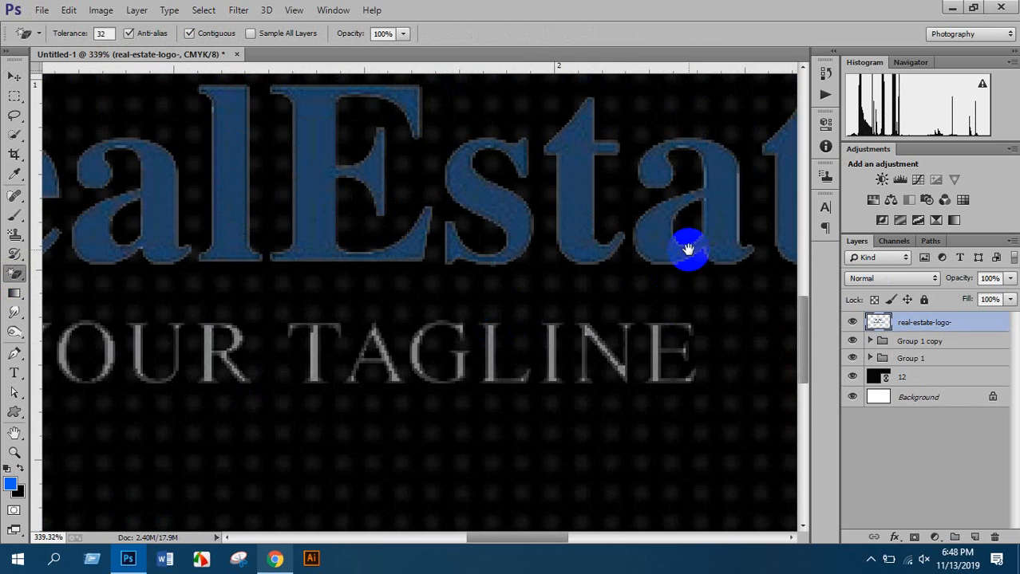
drag(684, 249, 318, 302)
click(526, 229)
Erase the white strips in the house's four windows
scroll(505, 235, down, 4)
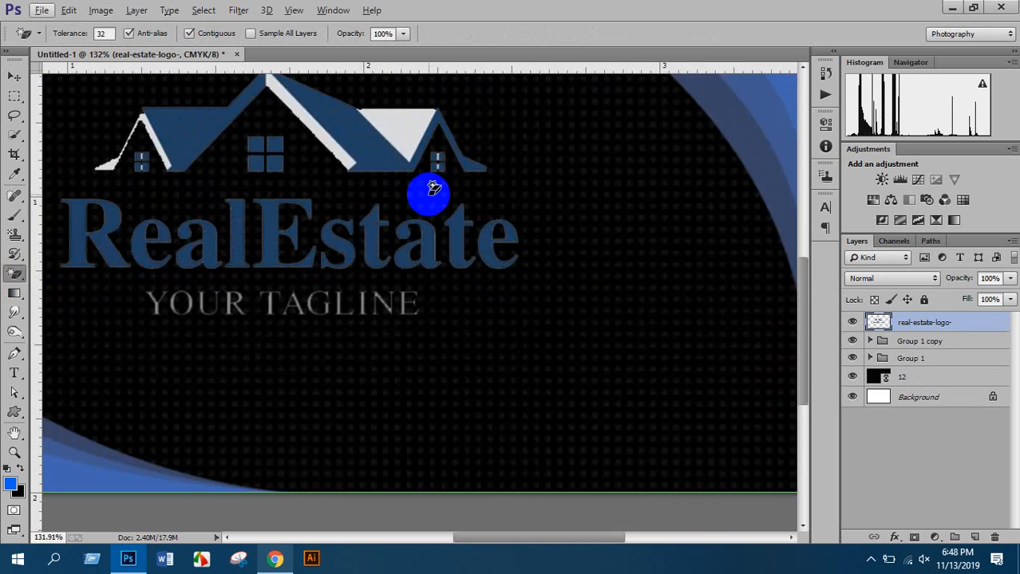
scroll(427, 183, up, 8)
click(450, 190)
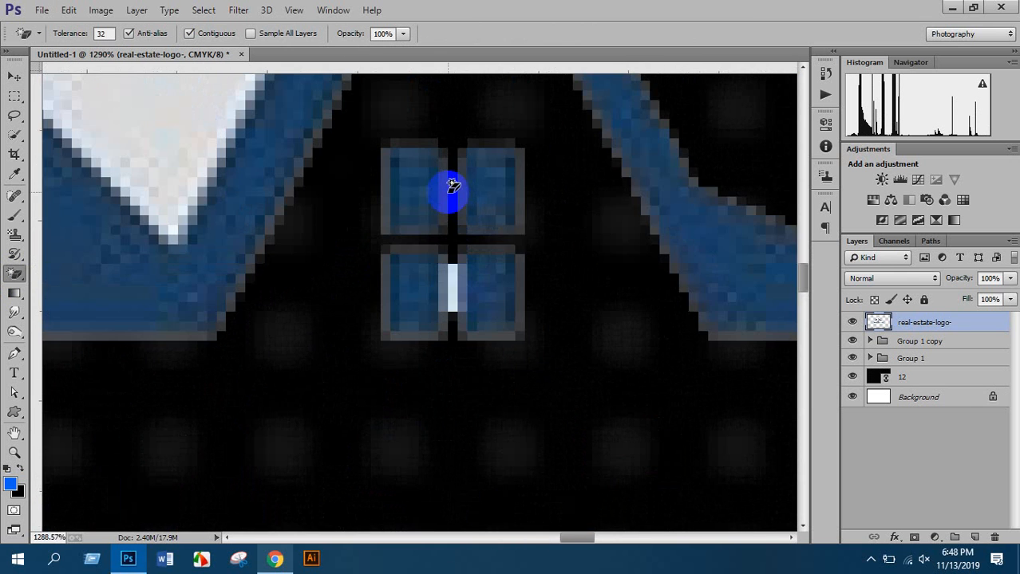
click(454, 296)
scroll(449, 285, down, 8)
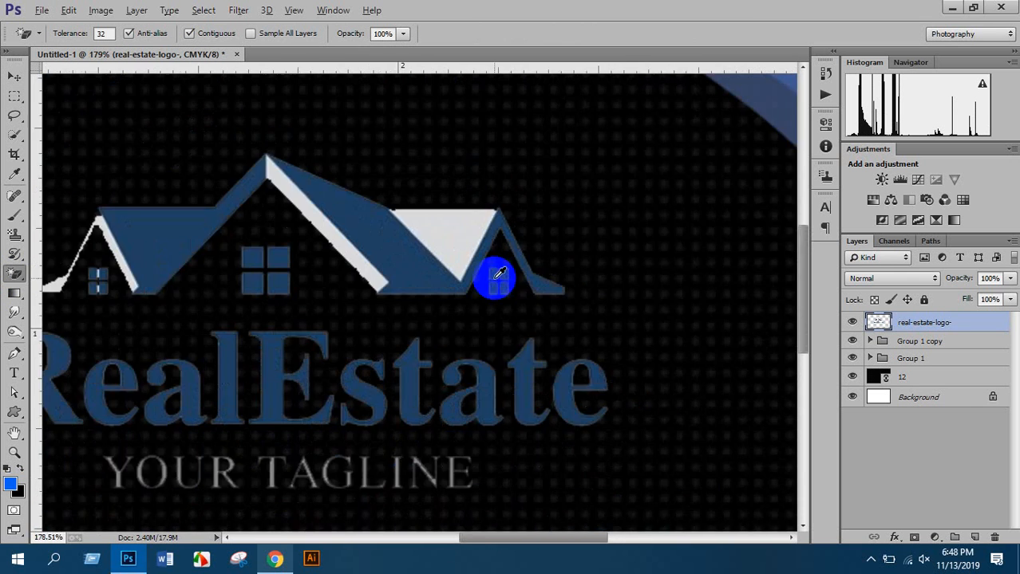
scroll(150, 280, up, 8)
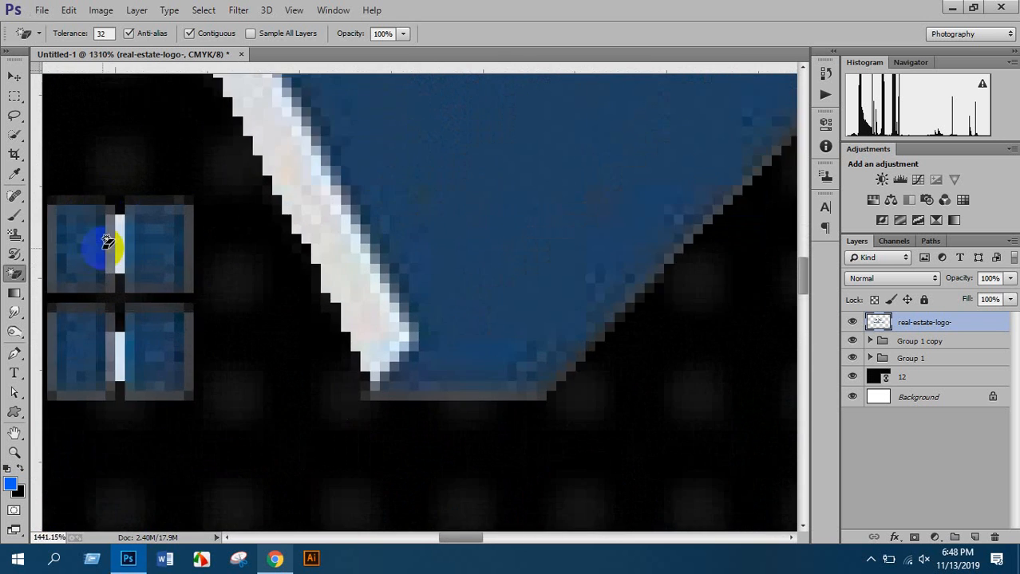
click(118, 239)
click(121, 359)
scroll(232, 349, down, 4)
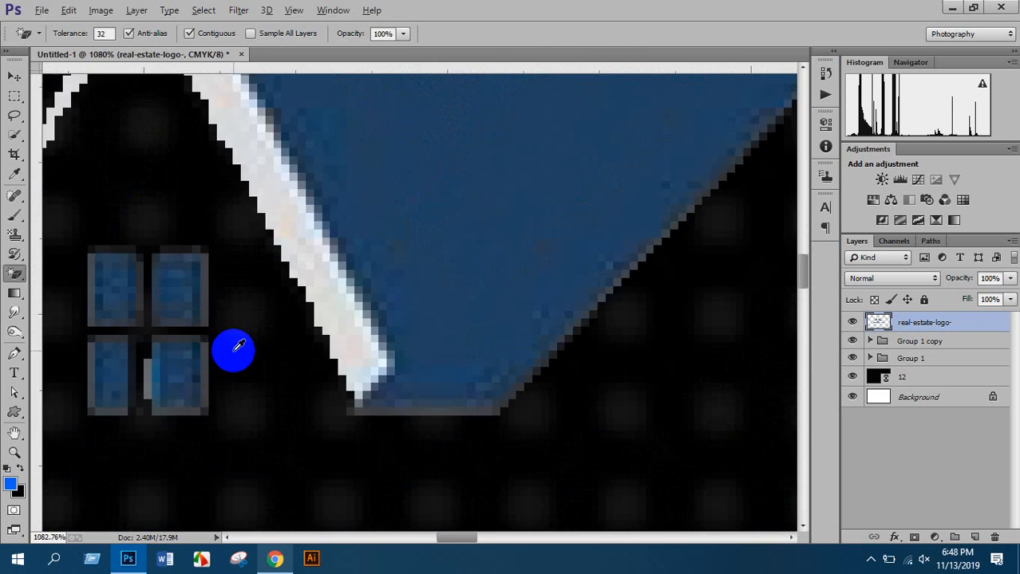
scroll(223, 287, down, 6)
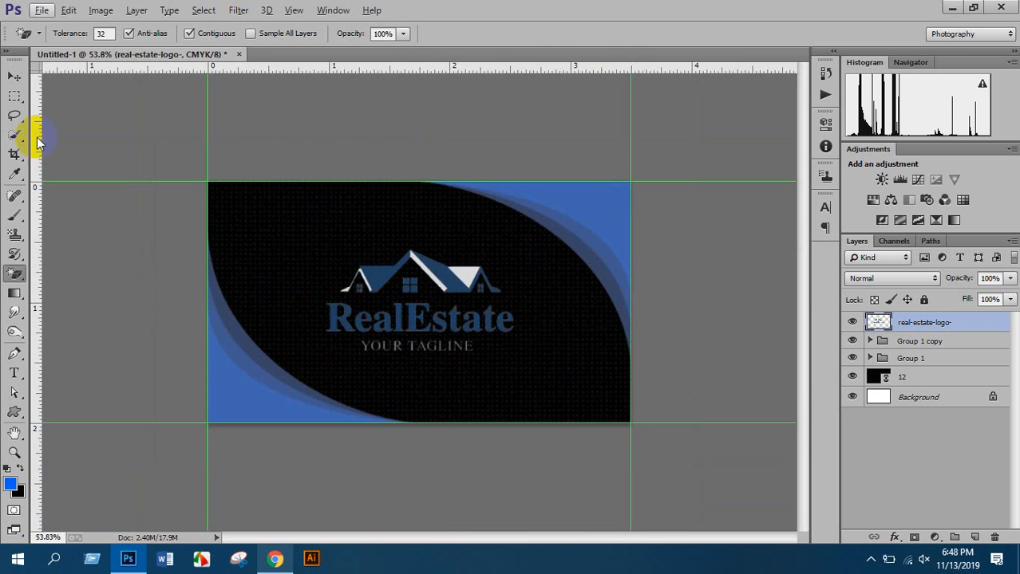
Shrink the logo to about 92% and move it up slightly
click(15, 78)
key(ctrl+t)
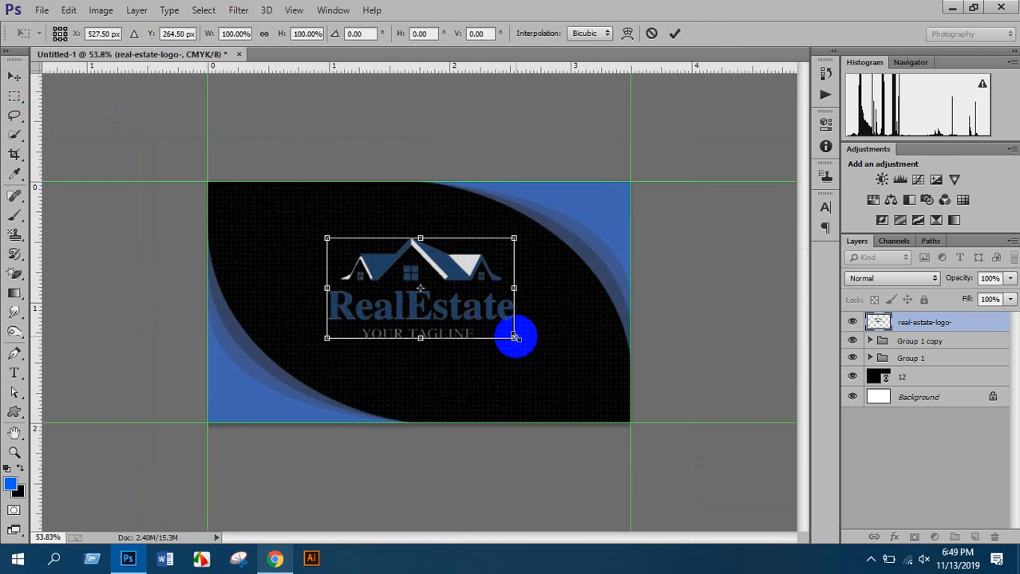
drag(514, 337, 505, 334)
drag(476, 287, 452, 275)
key(Return)
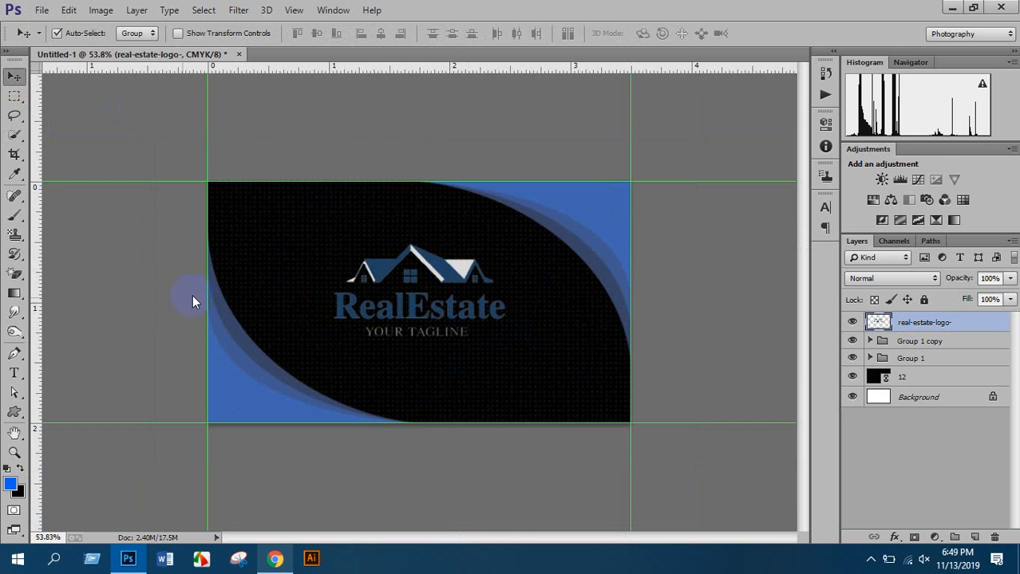
Start a horizontal text line below the logo with a 14 pt text size
click(16, 372)
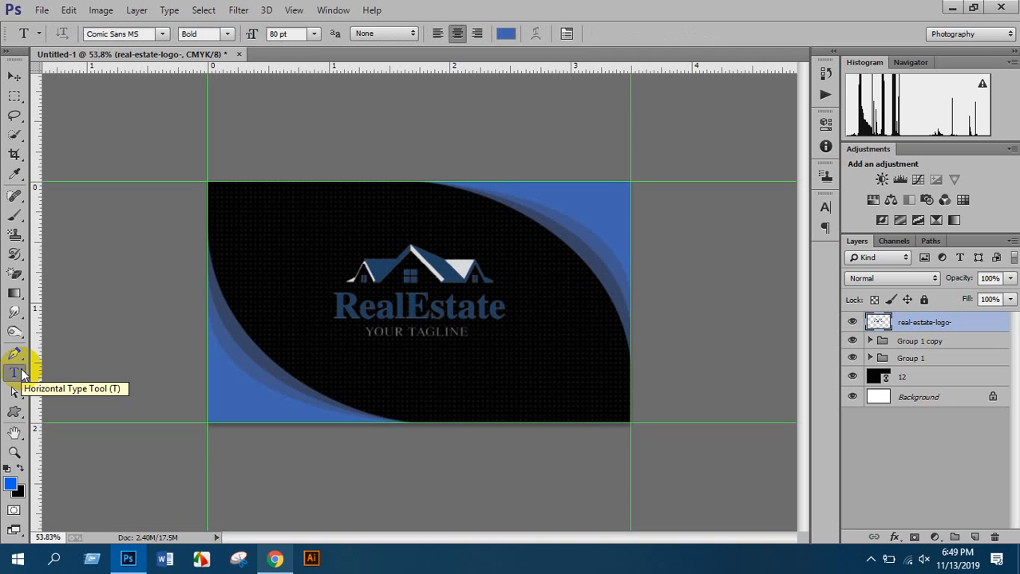
drag(21, 375, 45, 380)
click(391, 380)
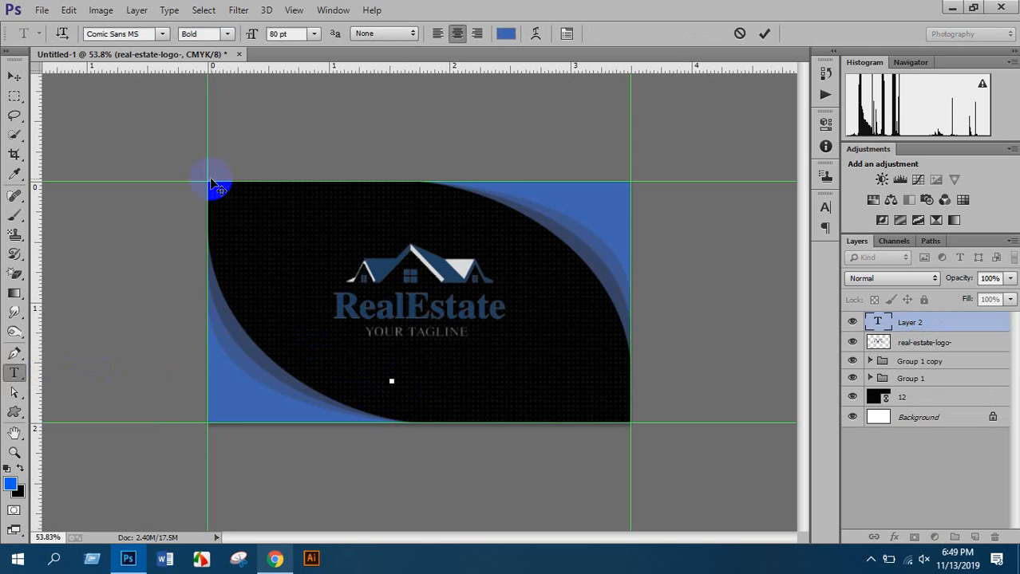
click(163, 35)
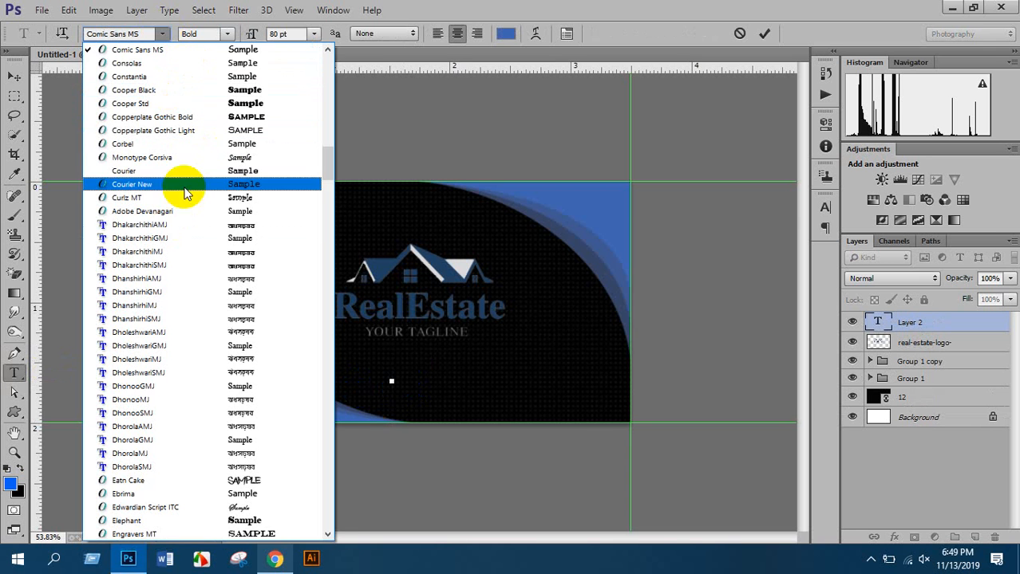
click(161, 35)
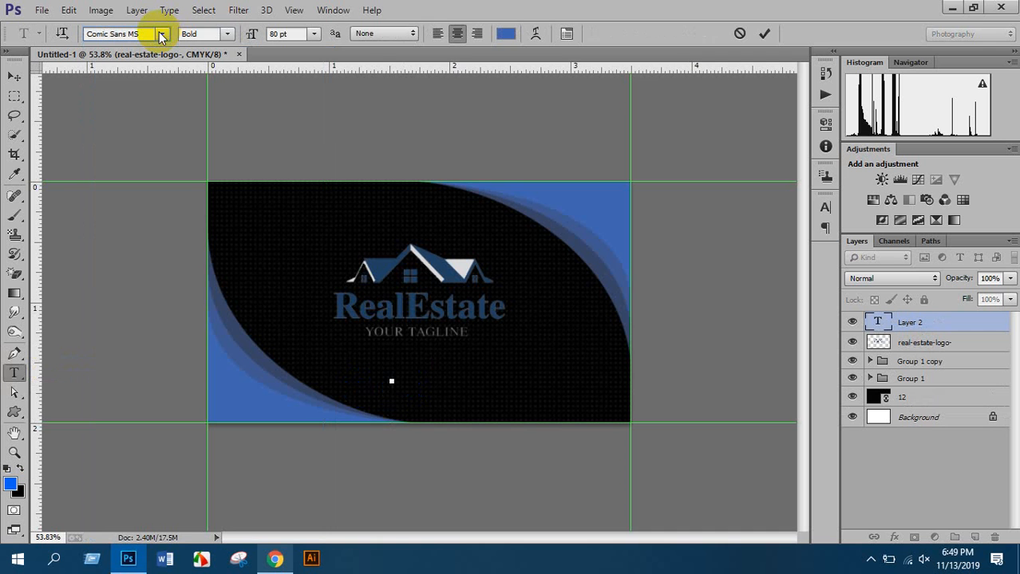
click(228, 34)
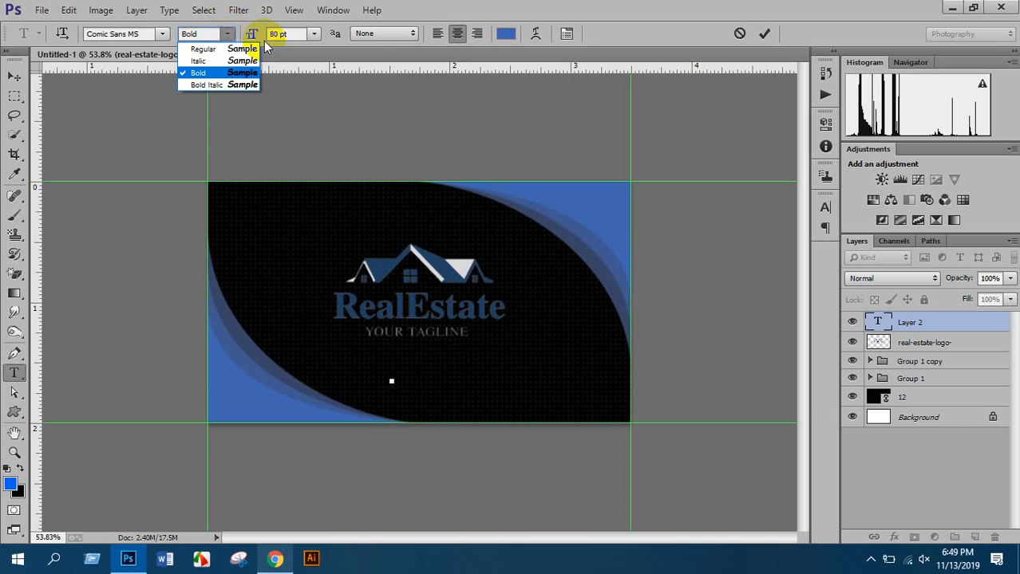
click(314, 34)
click(305, 171)
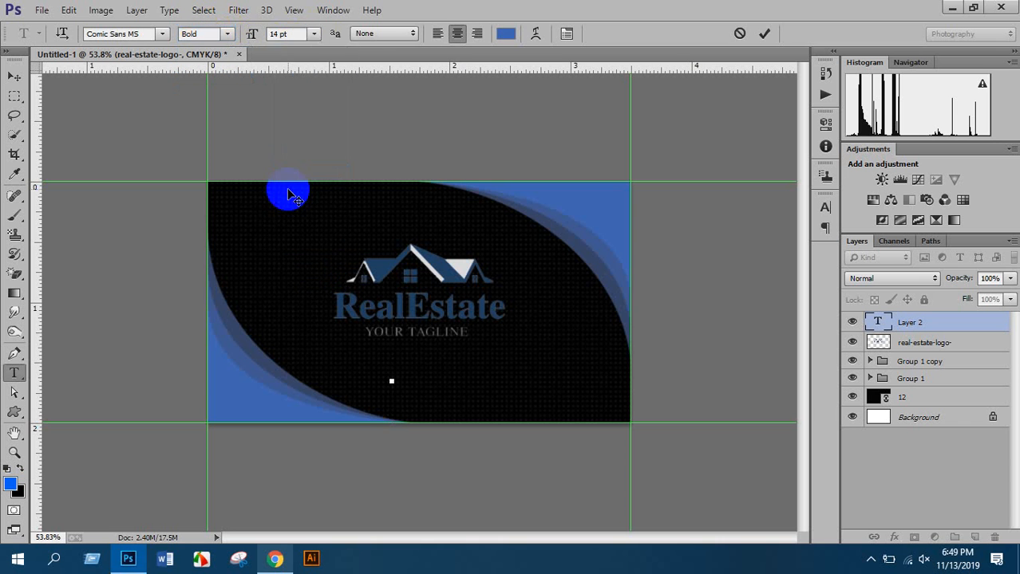
click(382, 33)
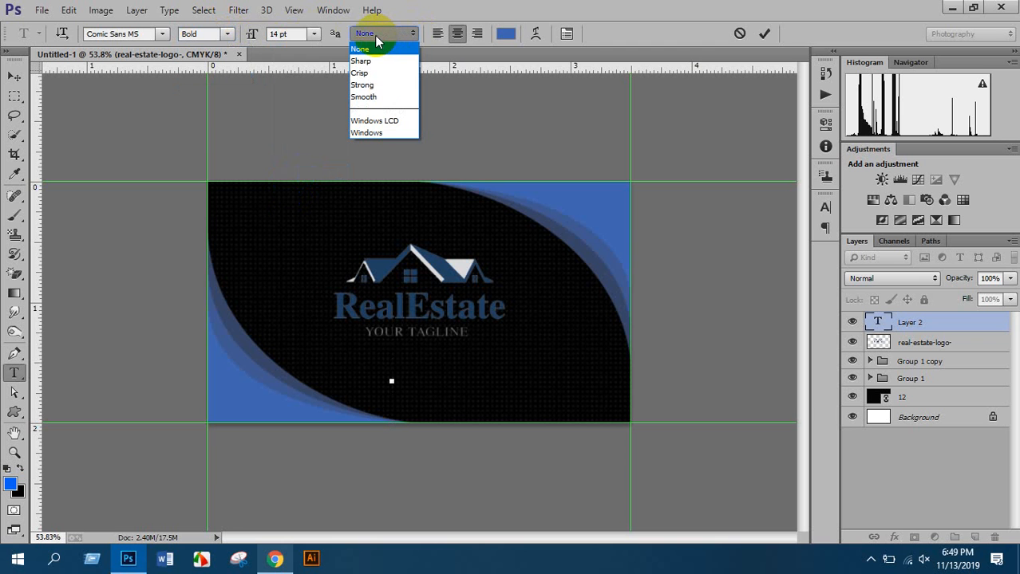
click(375, 37)
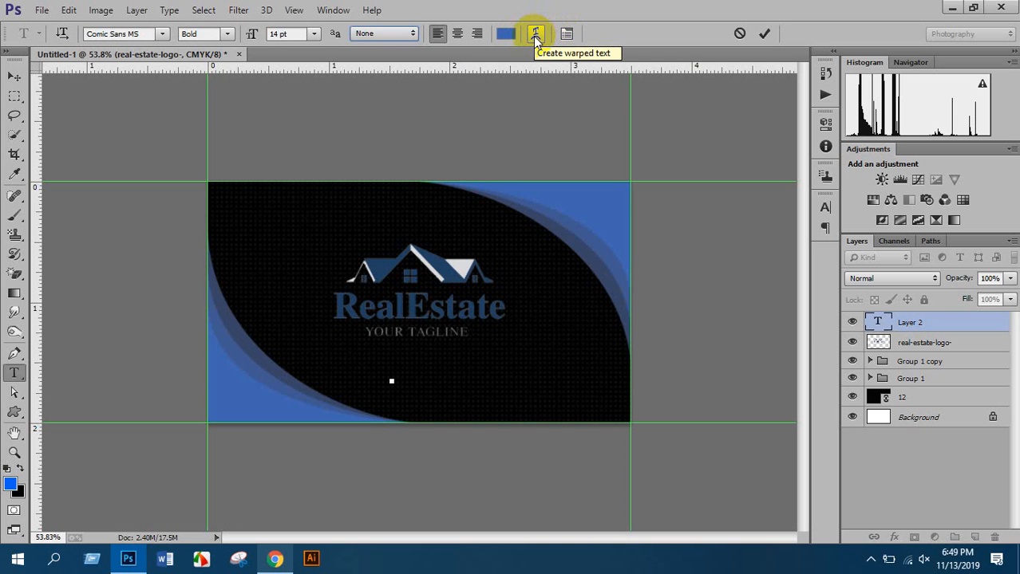
click(391, 382)
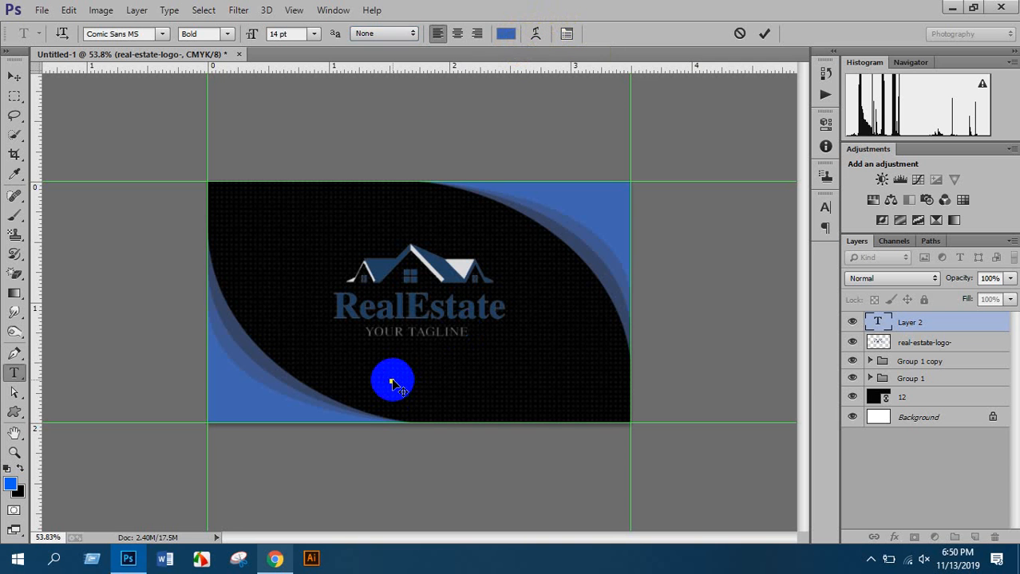
text(www.web)
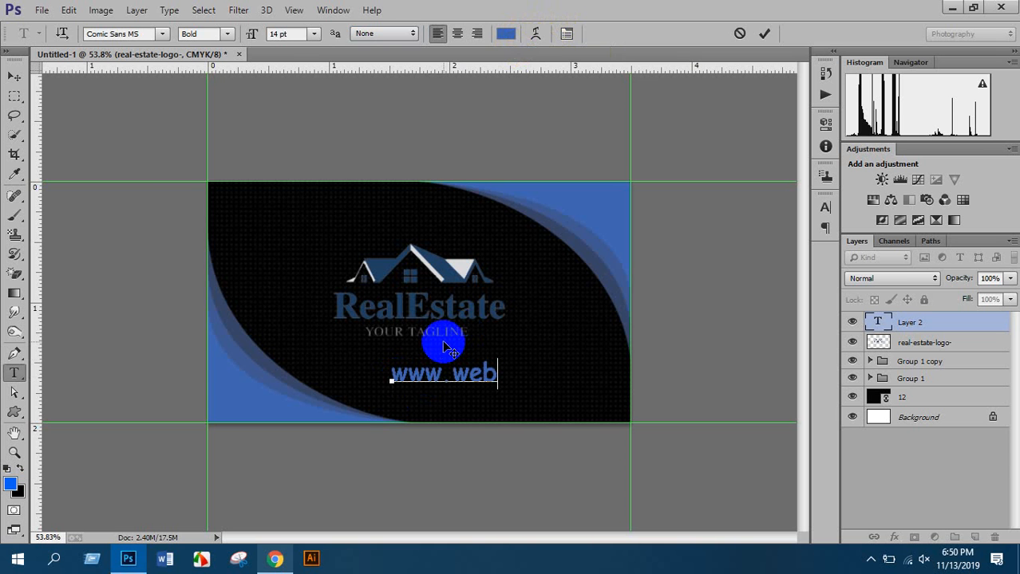
text(sit)
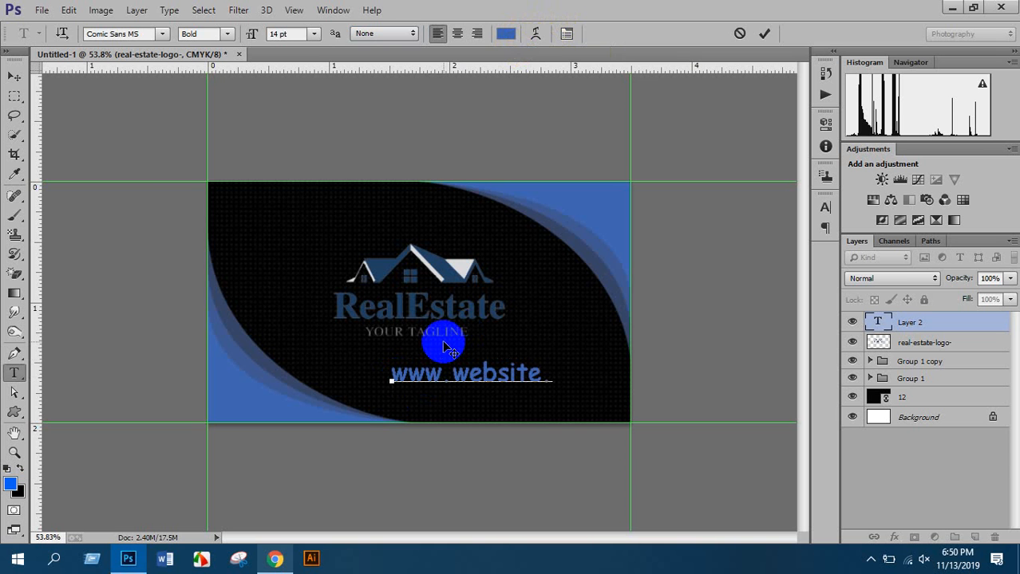
text(e.com)
key(ctrl+a)
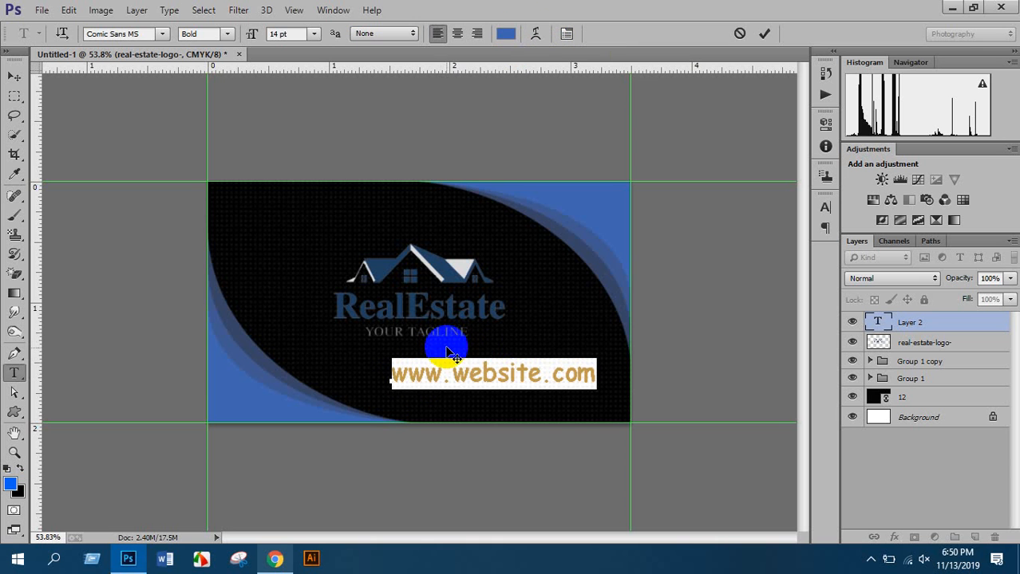
click(135, 33)
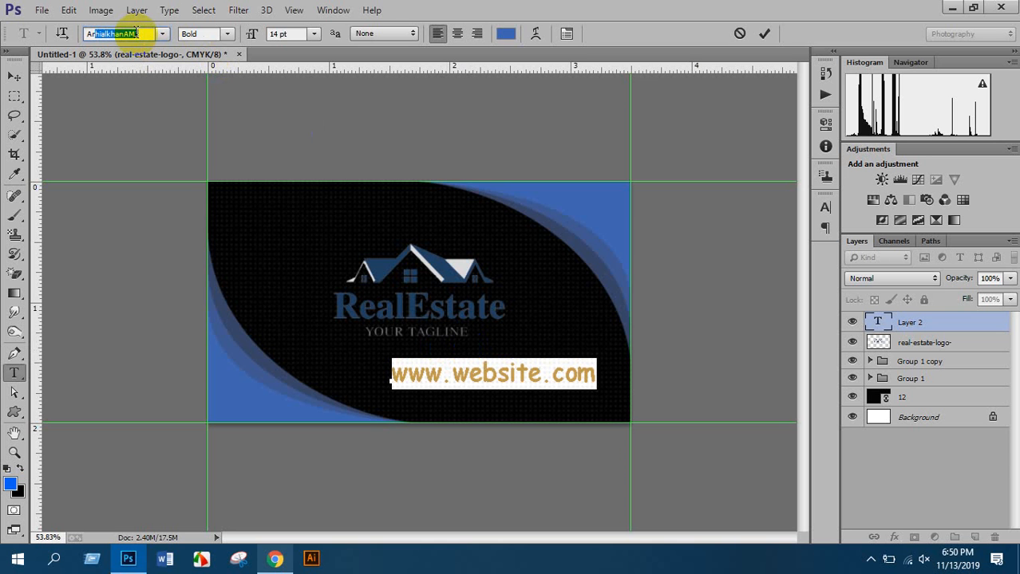
text(ia)
key(Return)
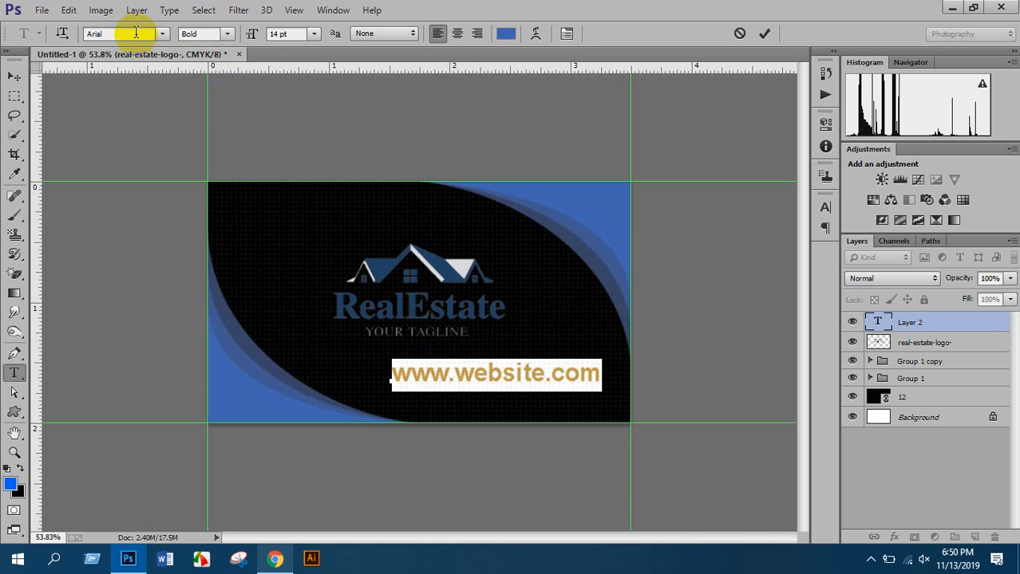
Colour the website text dark grey and reduce it to 13 pt
click(507, 36)
drag(48, 156, 46, 219)
click(386, 110)
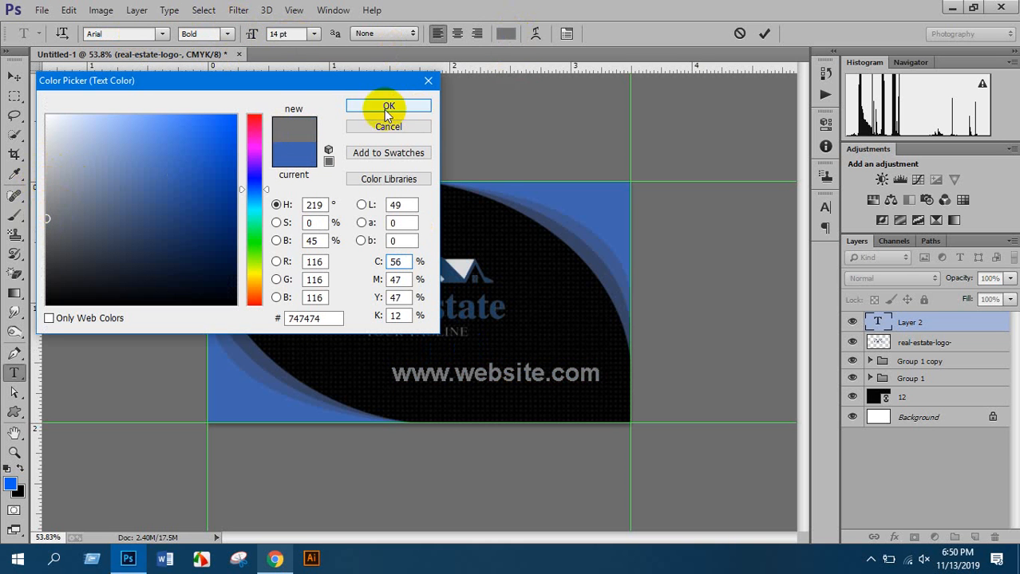
click(298, 34)
scroll(297, 30, down, 1)
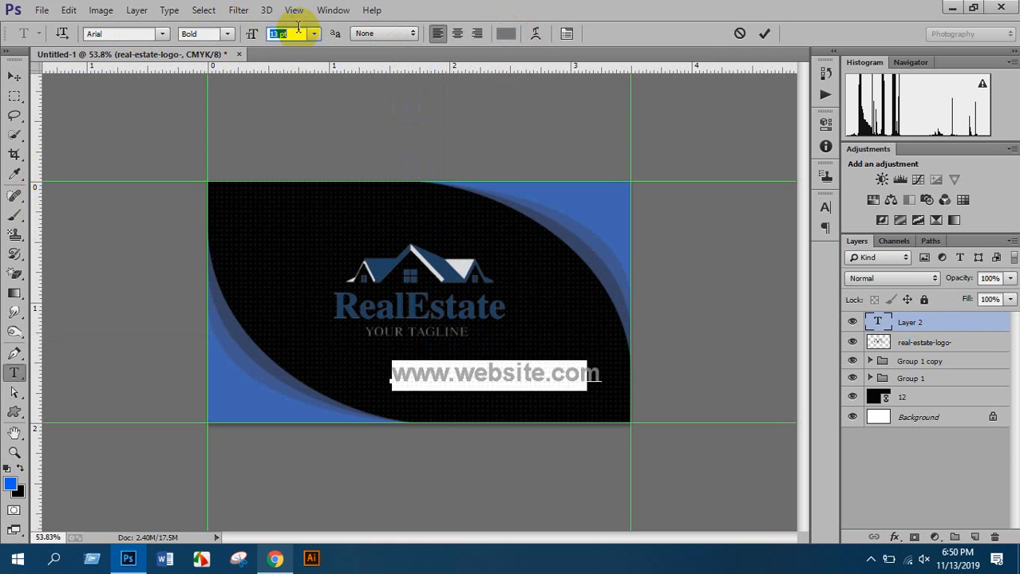
scroll(298, 30, down, 2)
click(14, 76)
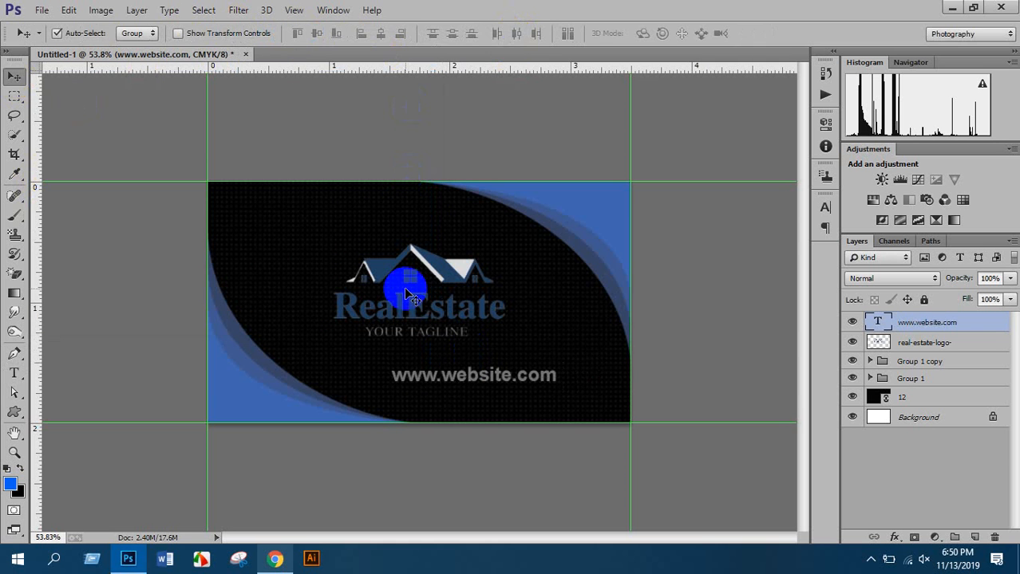
drag(498, 378, 530, 413)
scroll(563, 427, up, 5)
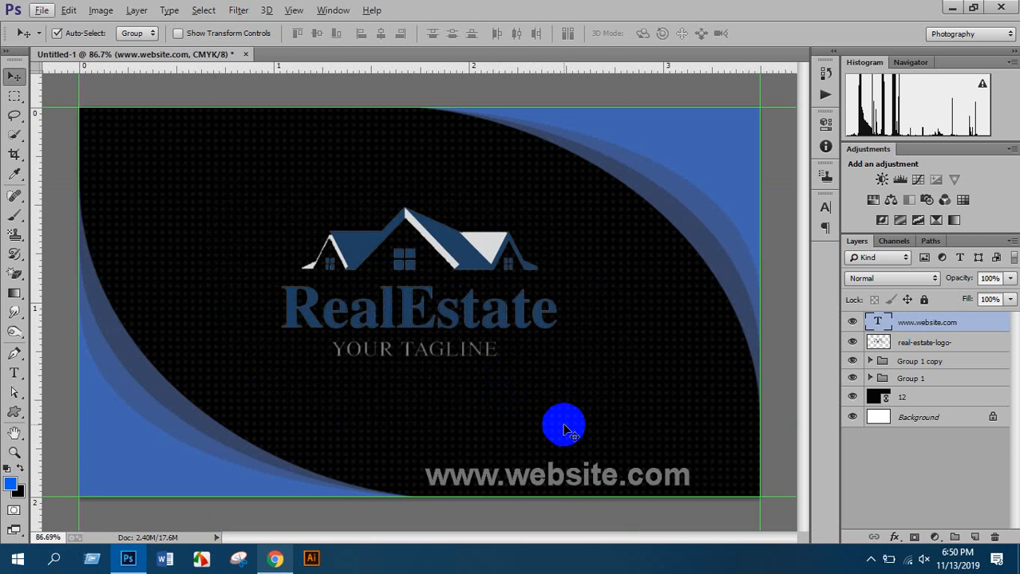
key(ctrl+t)
drag(428, 458, 482, 476)
key(Return)
scroll(496, 474, down, 5)
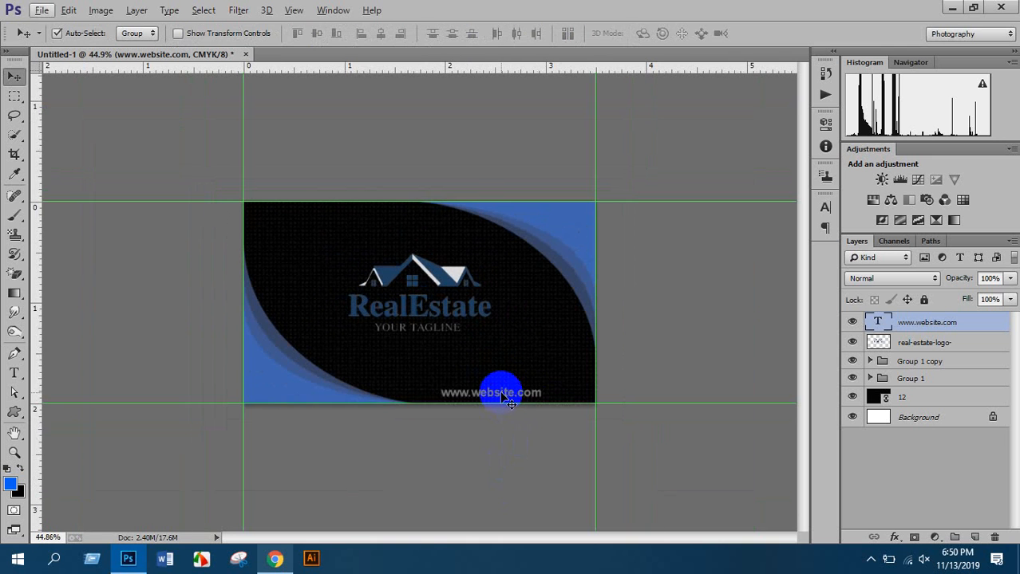
drag(500, 394, 500, 394)
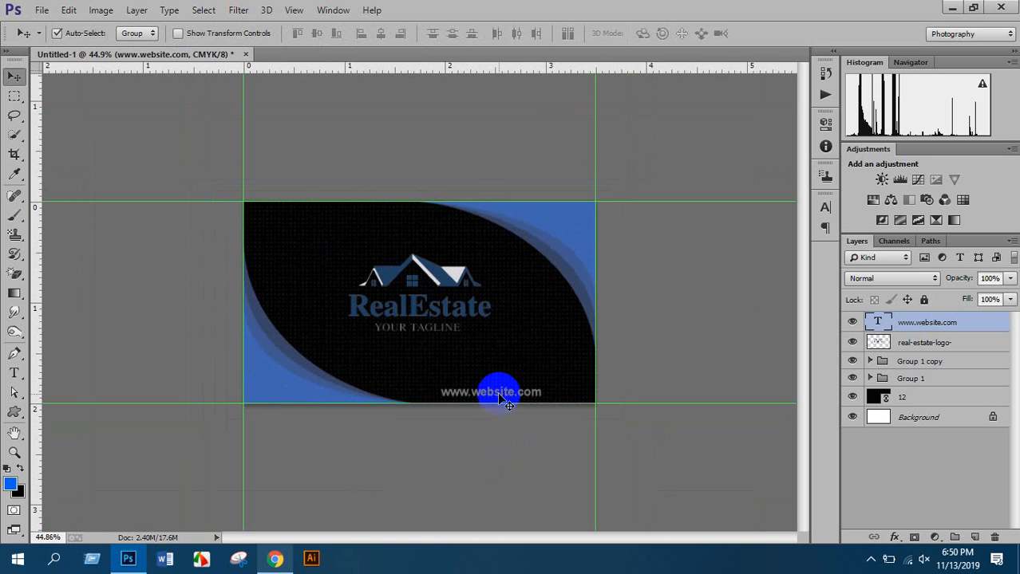
key(Left)
key(Left)
key(Left)
key(Down)
key(Down)
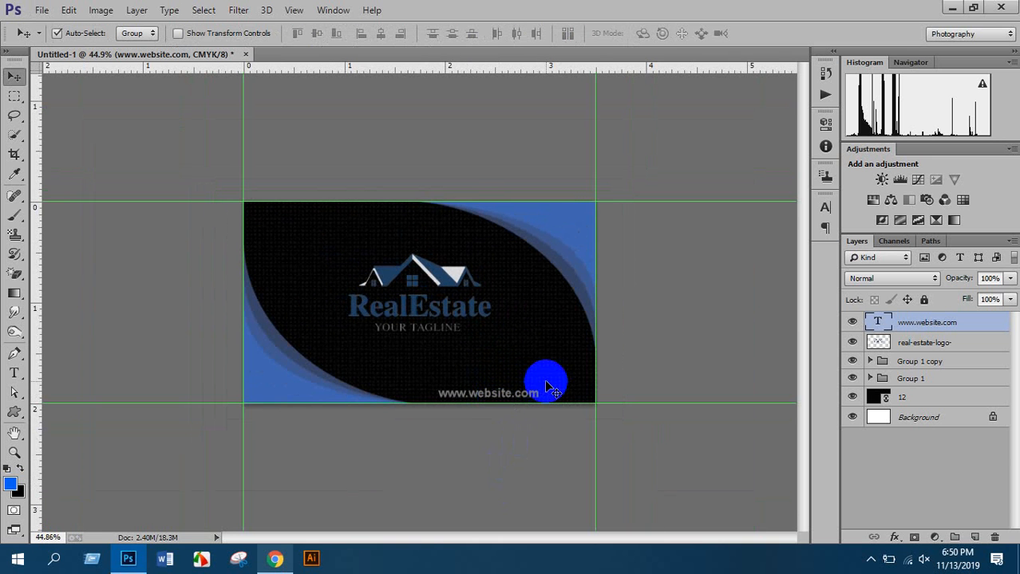
scroll(527, 347, down, 4)
scroll(463, 281, up, 4)
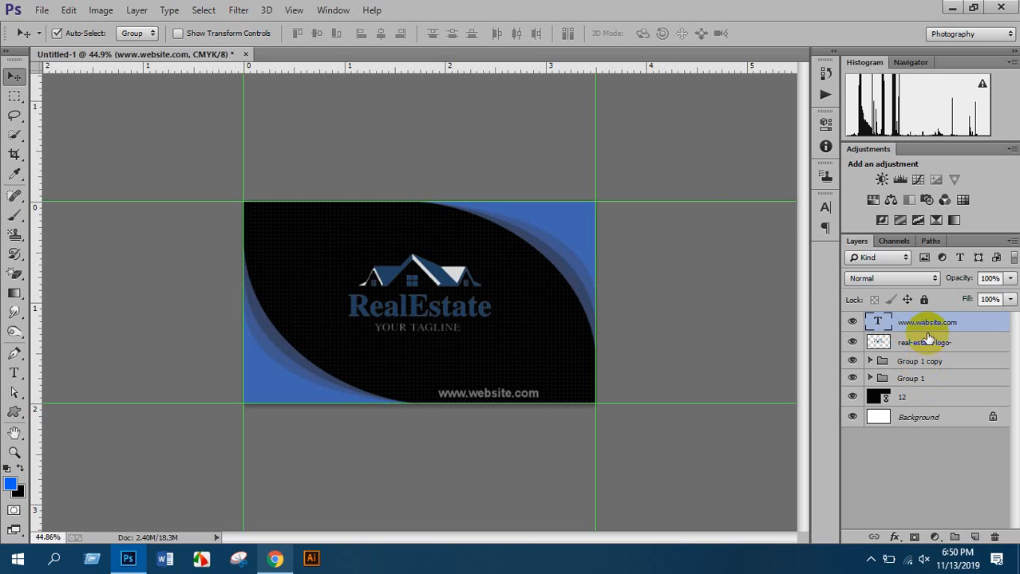
click(584, 290)
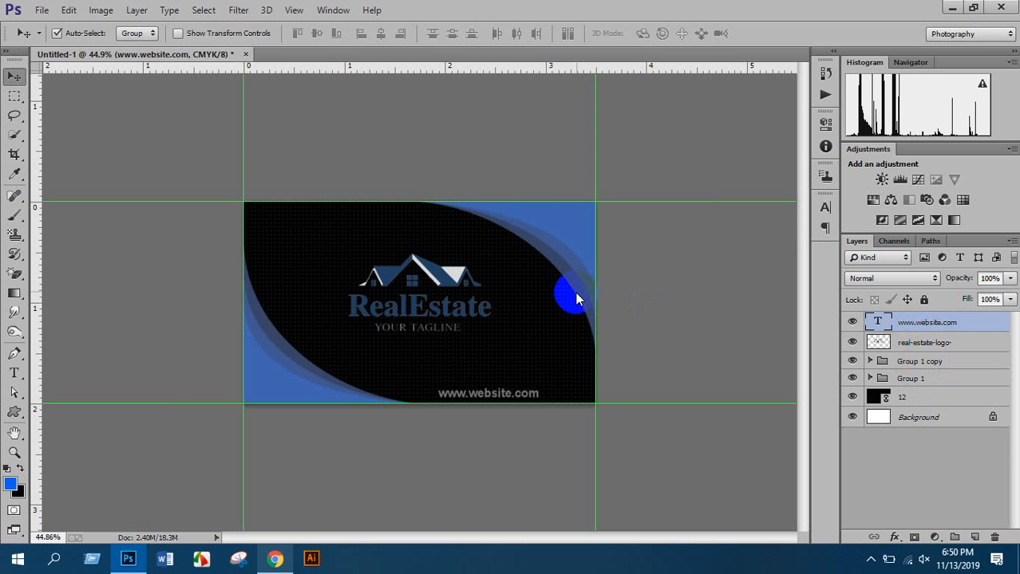
key(ctrl+s)
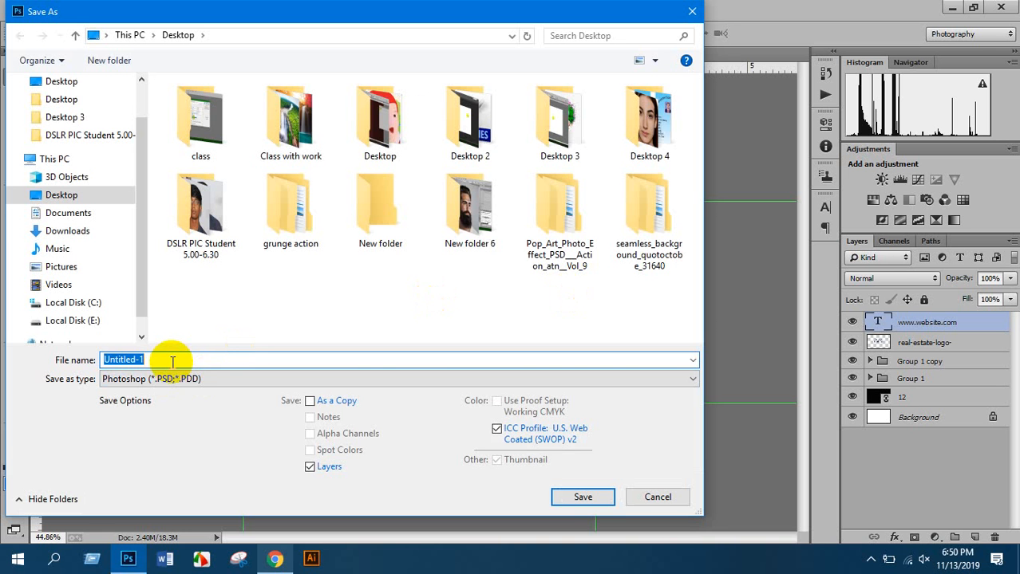
Save the card to the Desktop as JPEG 'card 1' at maximum quality 12
text(card 1)
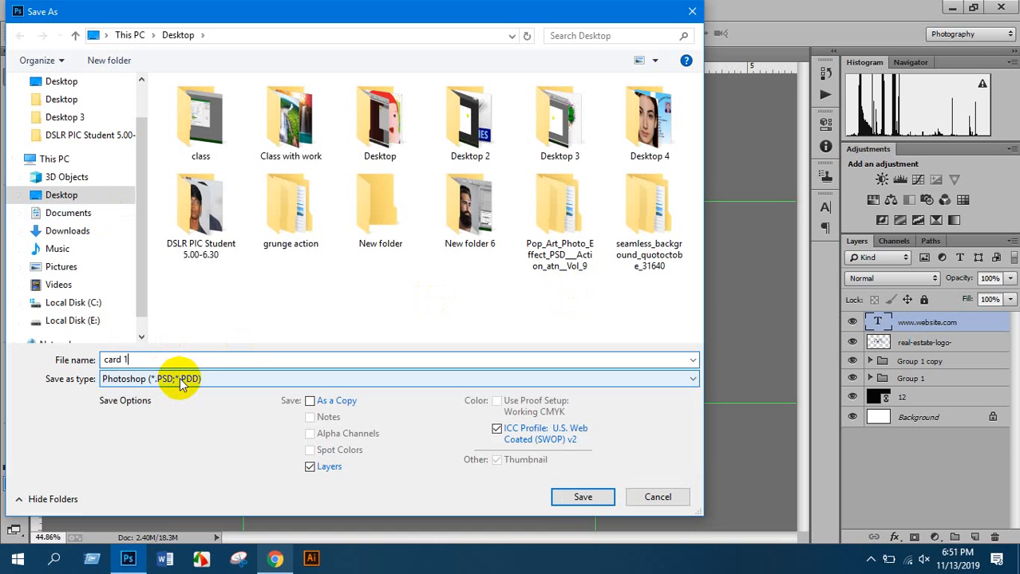
click(182, 383)
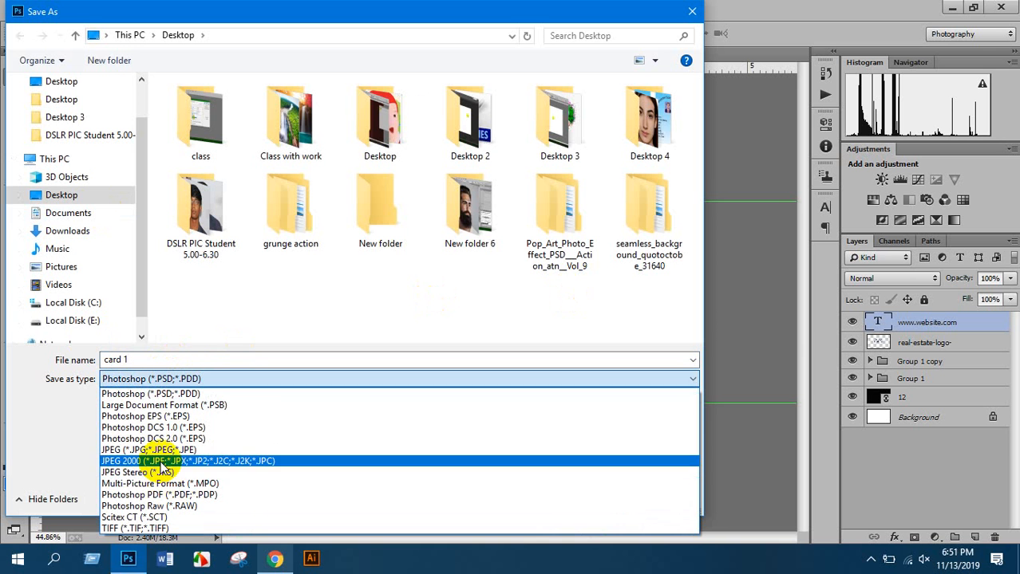
click(162, 457)
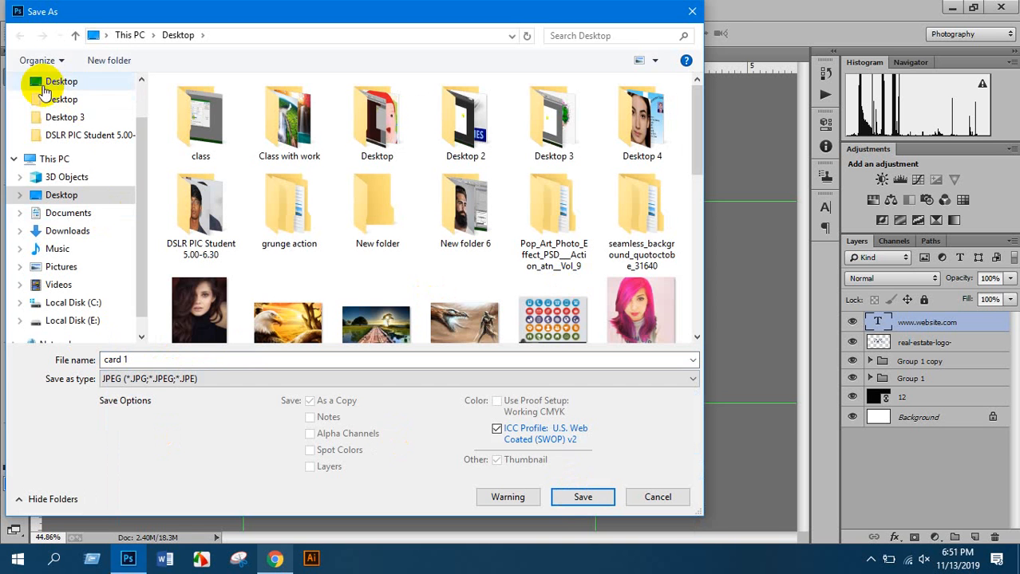
click(48, 195)
click(582, 493)
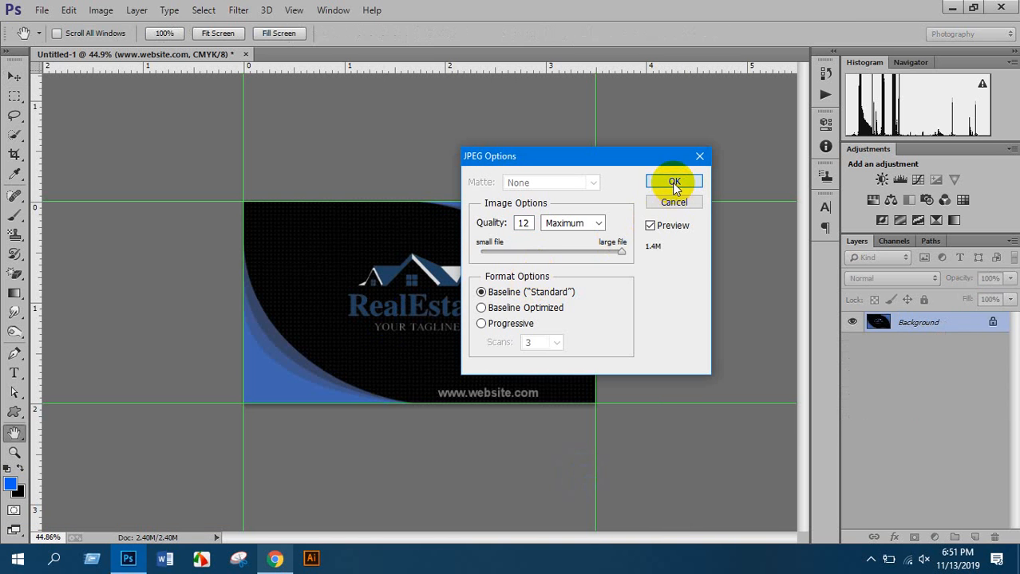
click(674, 182)
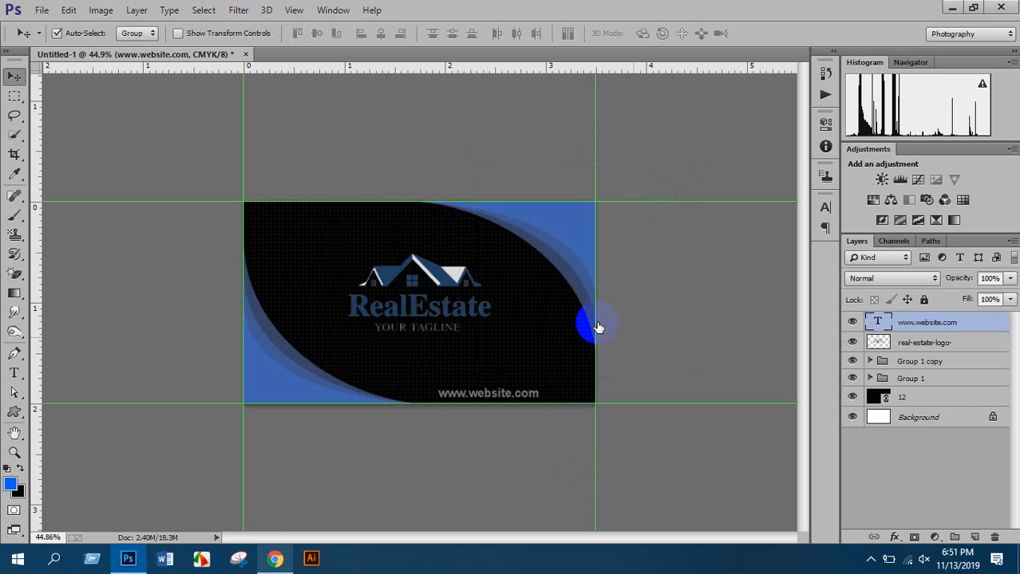
click(852, 321)
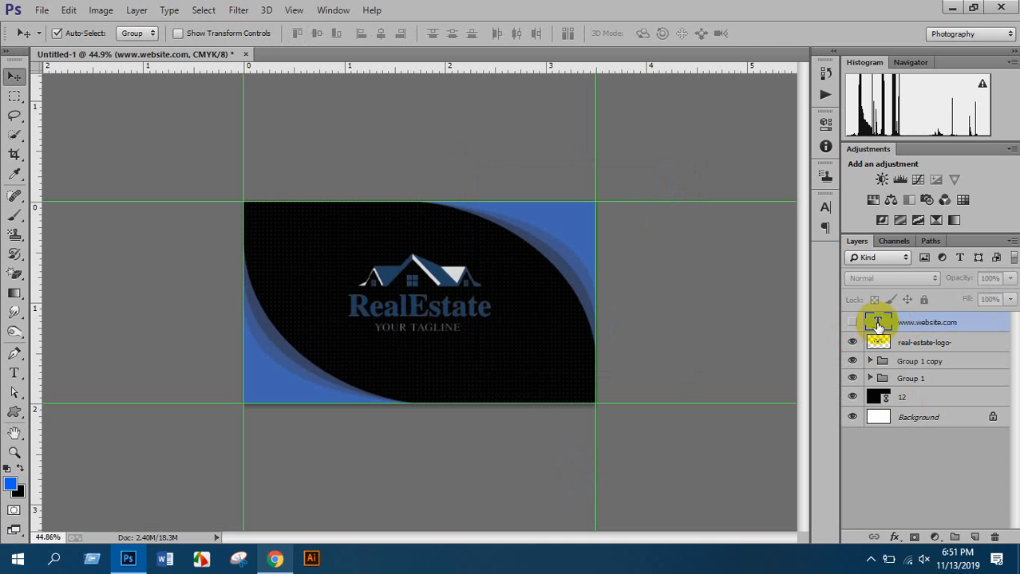
click(852, 362)
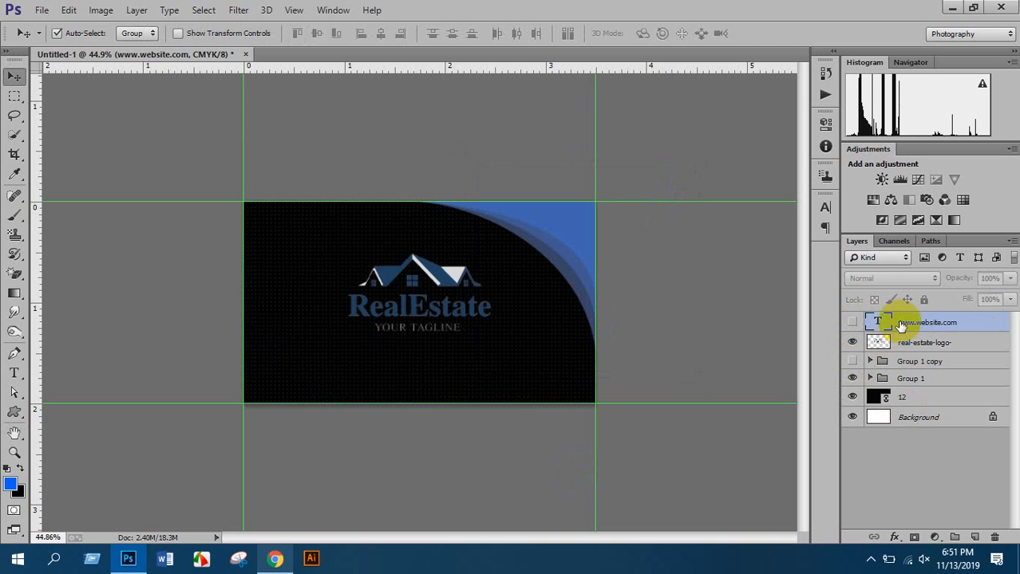
mouse_move(906, 323)
mouse_down()
mouse_move(905, 357)
mouse_move(905, 327)
mouse_move(904, 342)
mouse_up()
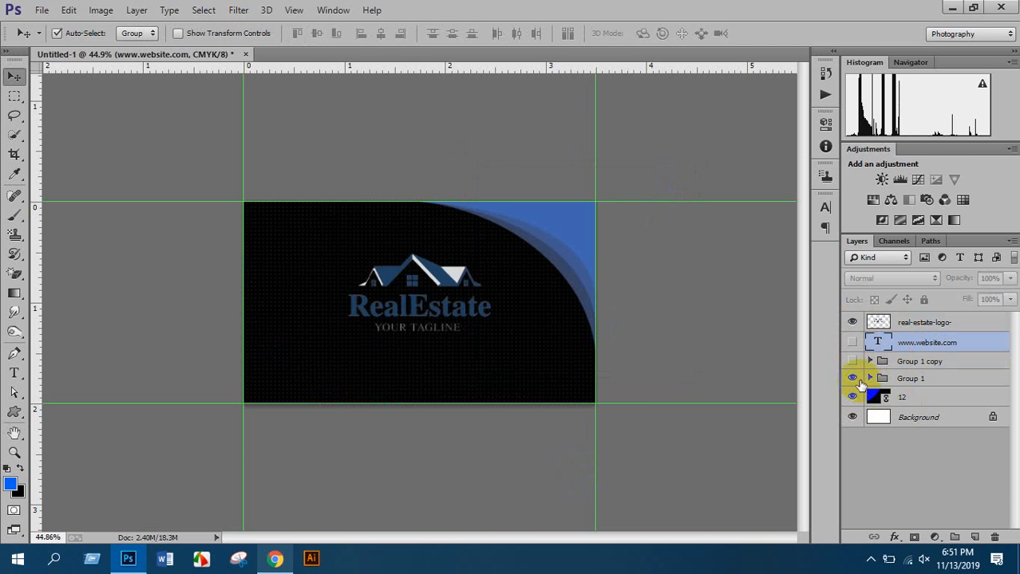
click(852, 378)
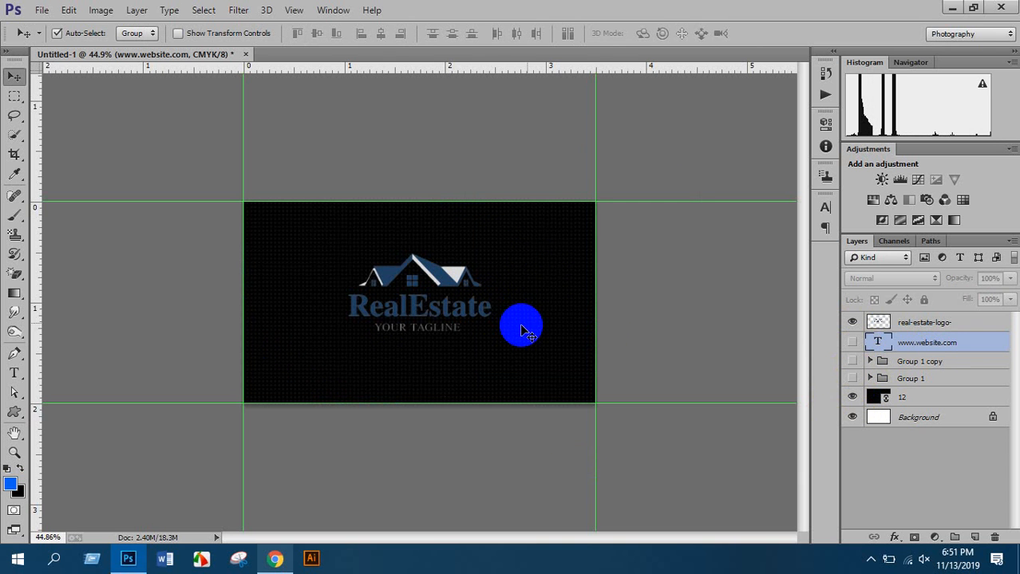
Move the RealEstate logo into the card's left half and shrink it to about 80%
click(918, 323)
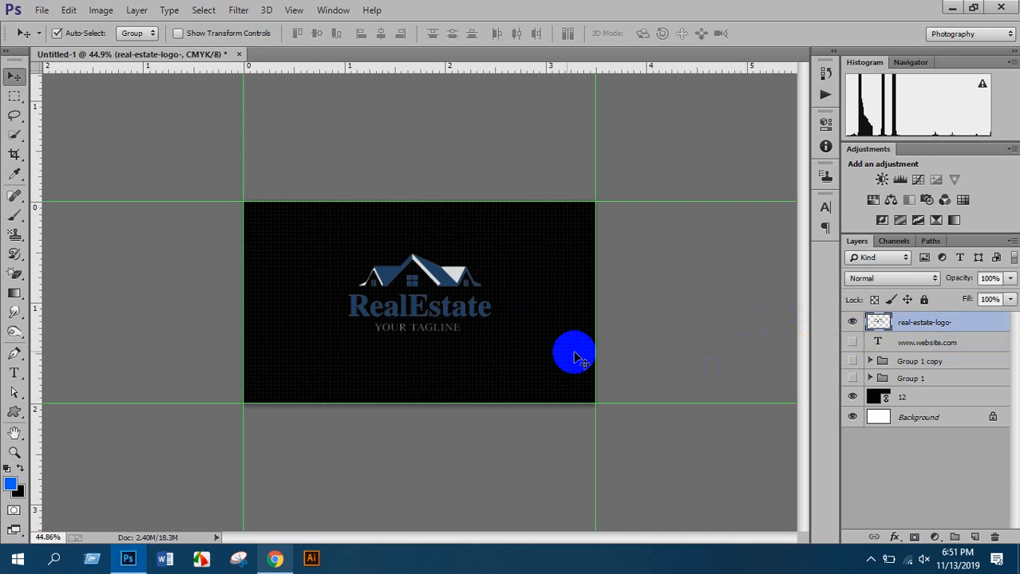
scroll(419, 271, up, 4)
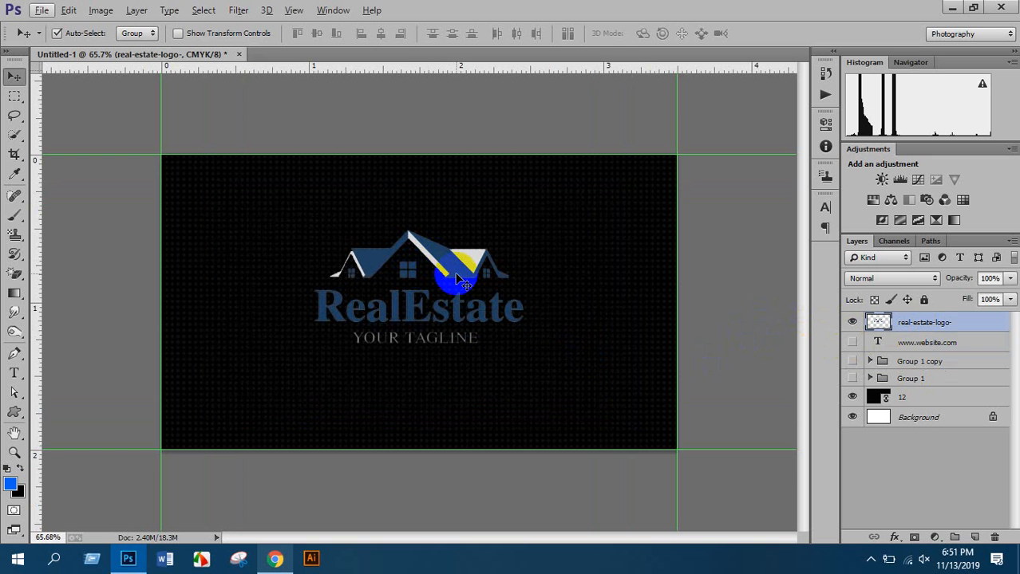
scroll(453, 274, up, 1)
drag(453, 273, 295, 270)
key(ctrl+t)
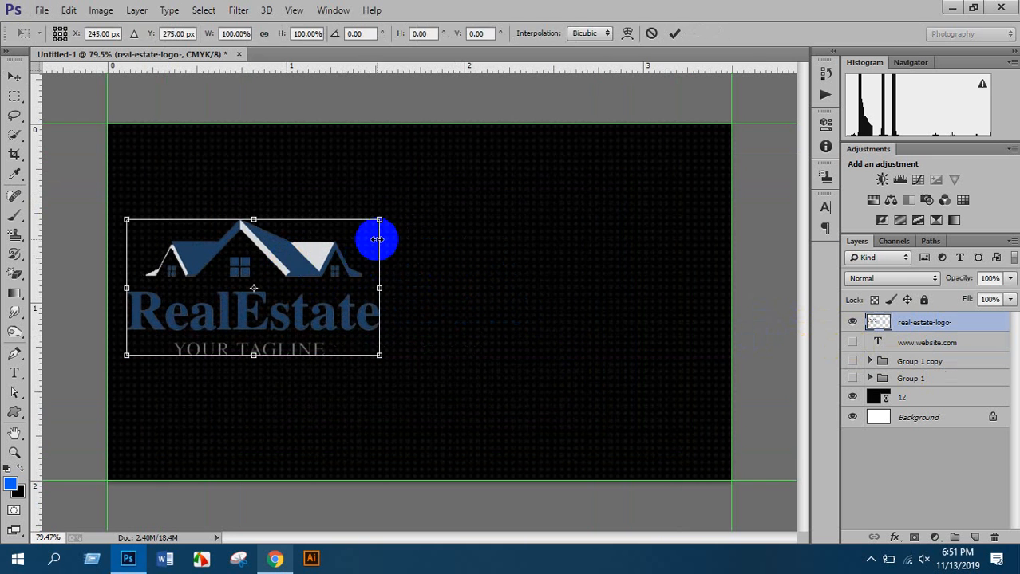
drag(378, 221, 352, 231)
drag(303, 274, 292, 285)
key(Return)
Add a vertical guide at the card's centre
drag(33, 238, 419, 314)
scroll(428, 323, down, 2)
scroll(429, 323, down, 1)
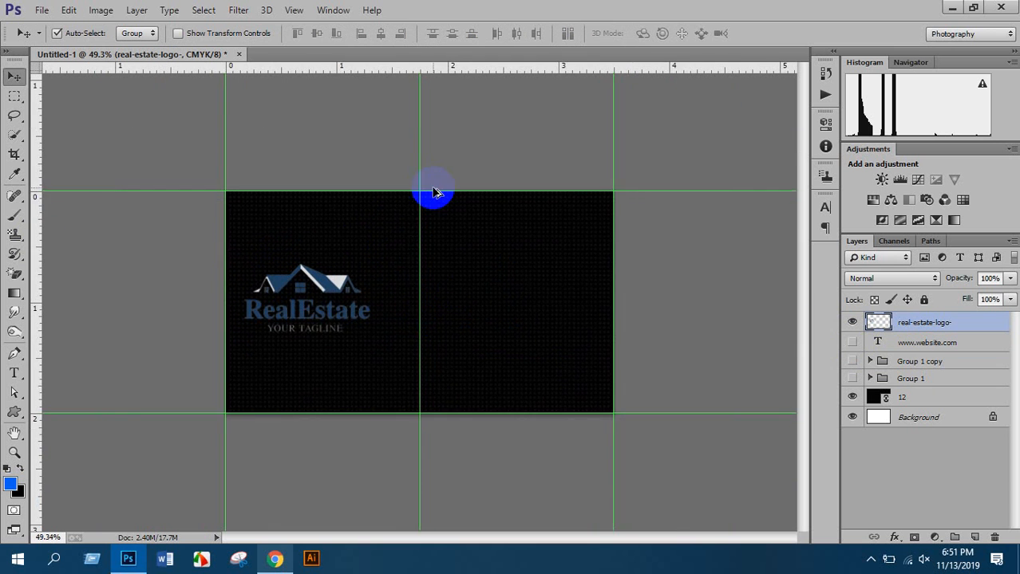
scroll(432, 192, up, 2)
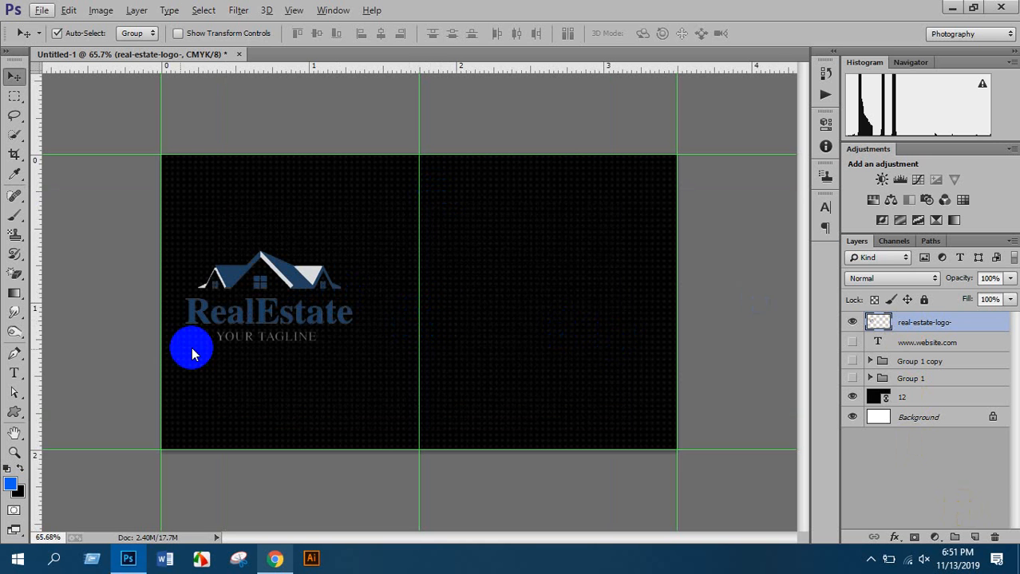
Select the Rectangle Tool in Shape mode
click(15, 412)
drag(17, 414, 85, 413)
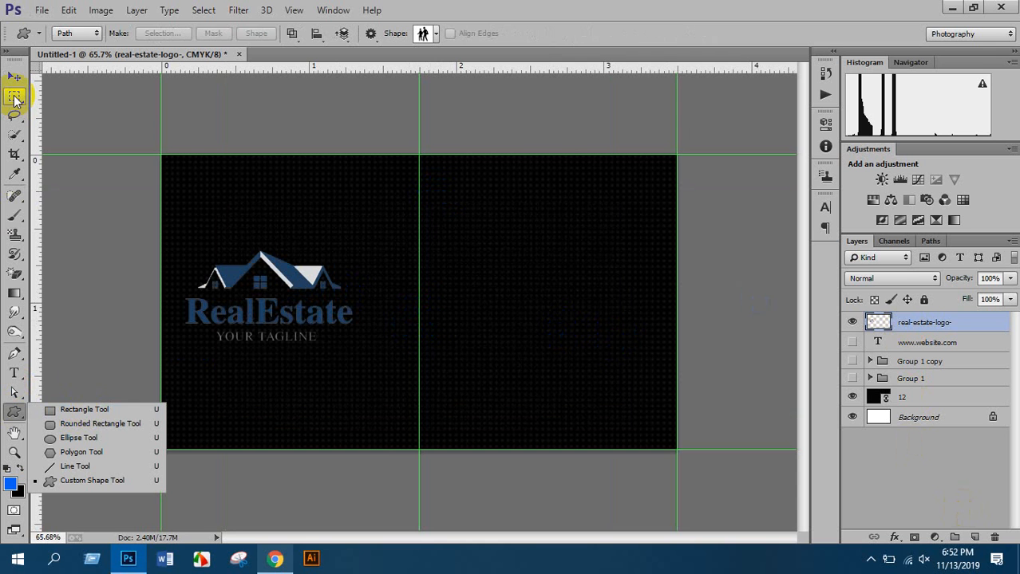
click(84, 410)
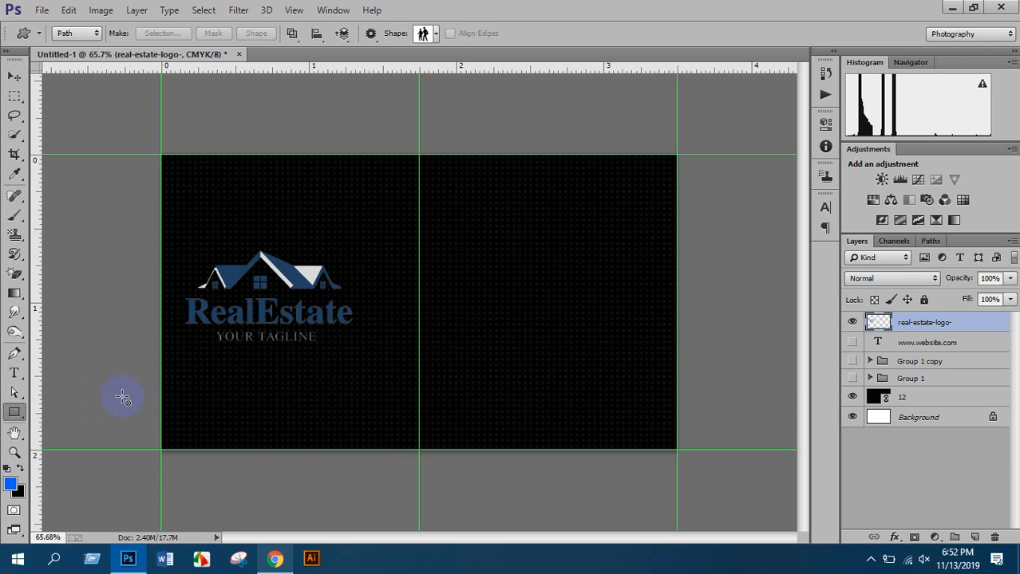
click(71, 35)
click(73, 49)
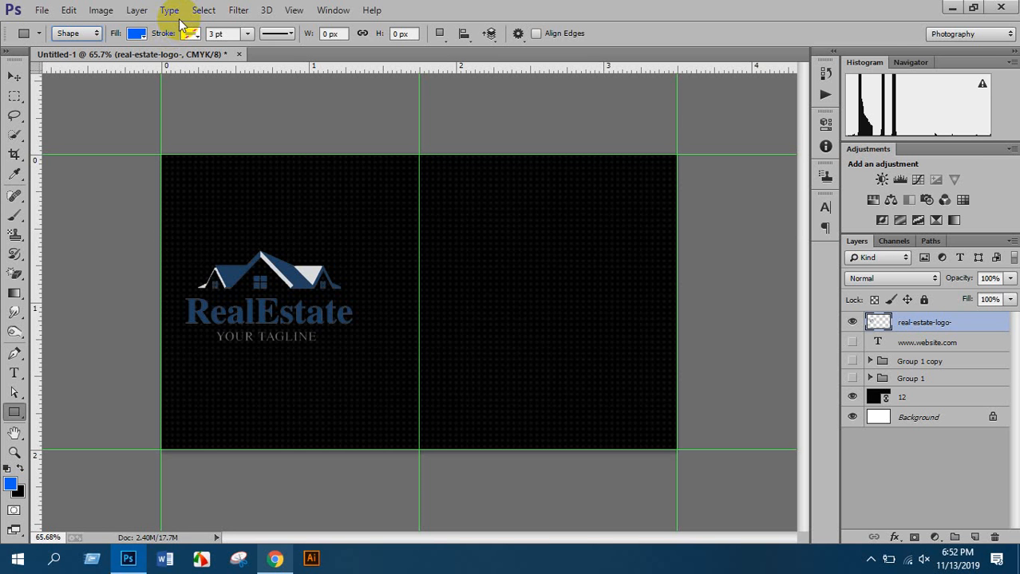
Draw a small blue rectangle beside the centre guide near the top and nudge it down
click(974, 538)
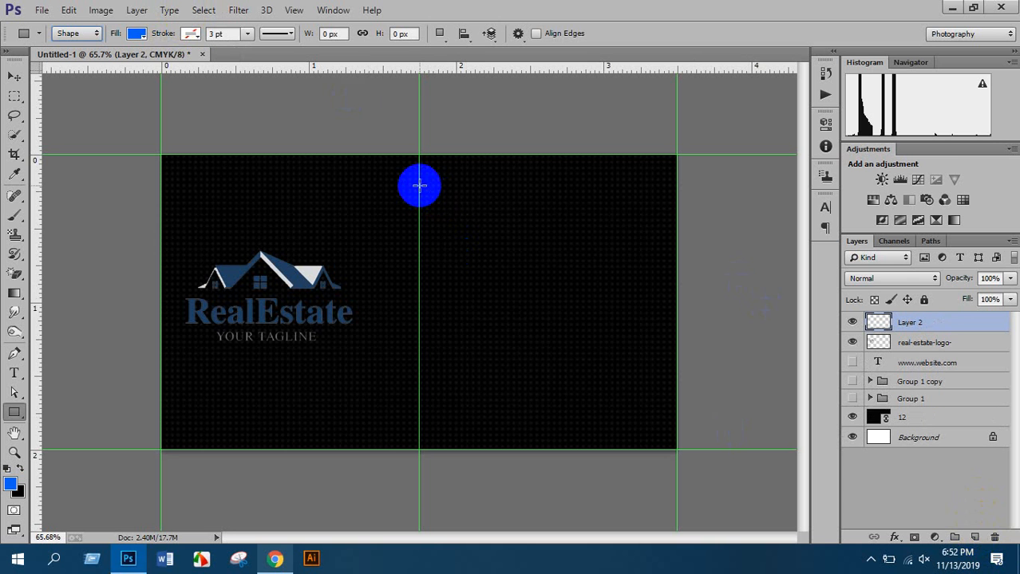
drag(420, 187, 473, 186)
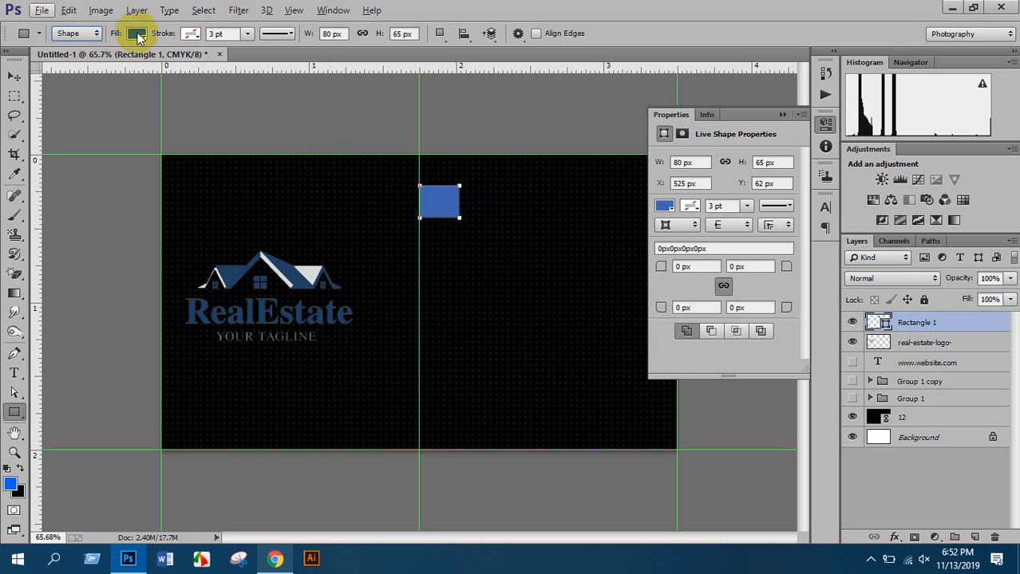
click(782, 114)
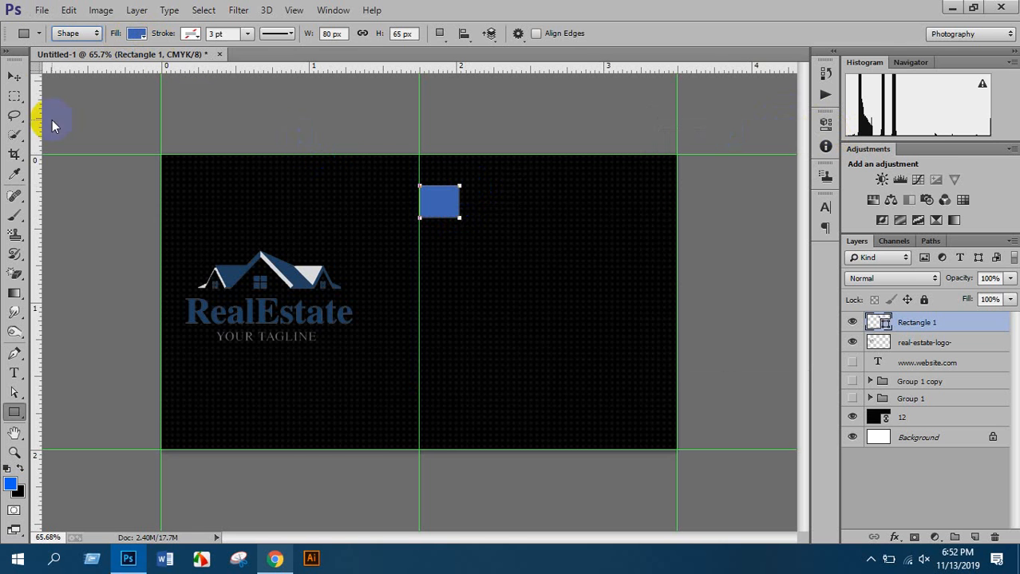
click(14, 76)
drag(420, 199, 364, 246)
scroll(445, 212, up, 5)
key(ctrl+t)
key(Return)
scroll(479, 220, down, 5)
scroll(481, 177, up, 5)
scroll(481, 175, up, 3)
drag(277, 229, 465, 249)
key(ctrl+t)
key(Return)
scroll(398, 247, down, 3)
key(ctrl+j)
scroll(465, 249, down, 4)
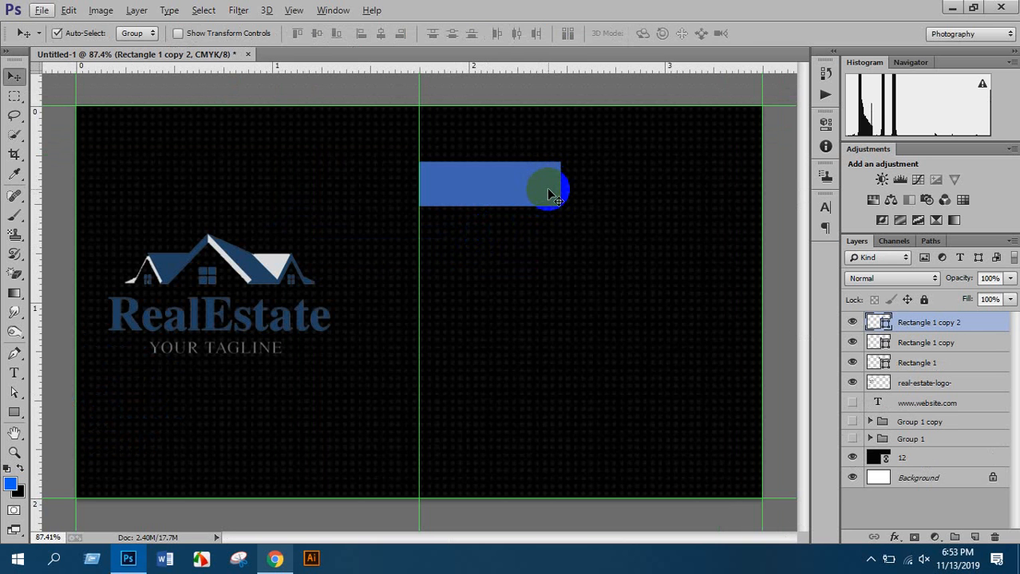
key(ctrl+t)
drag(552, 188, 761, 185)
key(Return)
scroll(718, 191, down, 3)
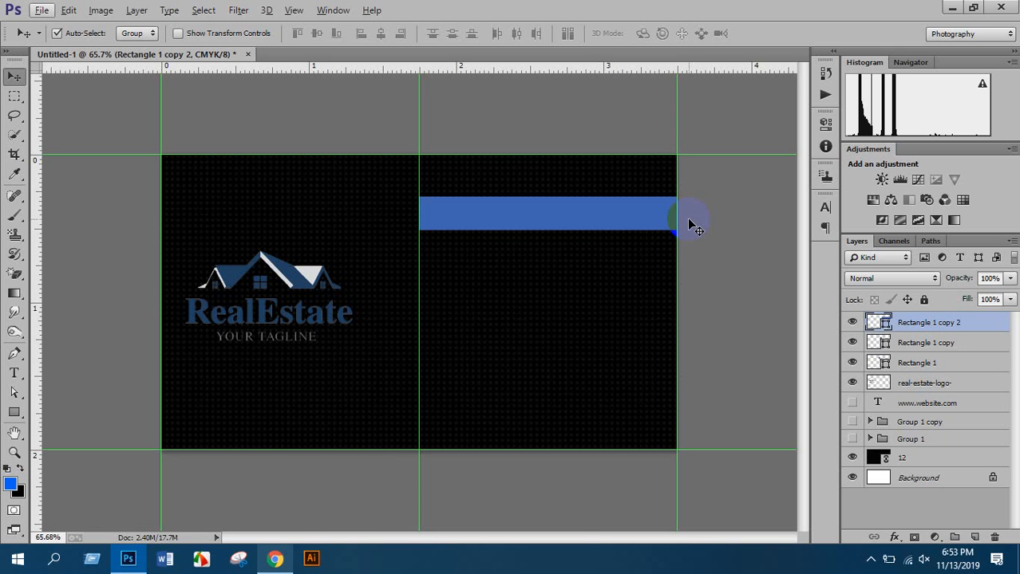
click(910, 363)
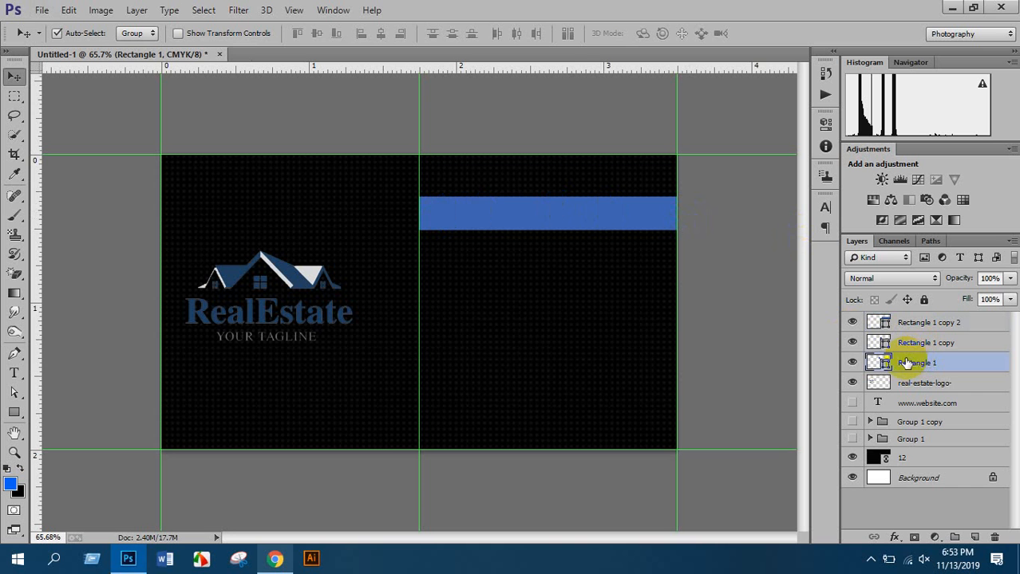
click(914, 343)
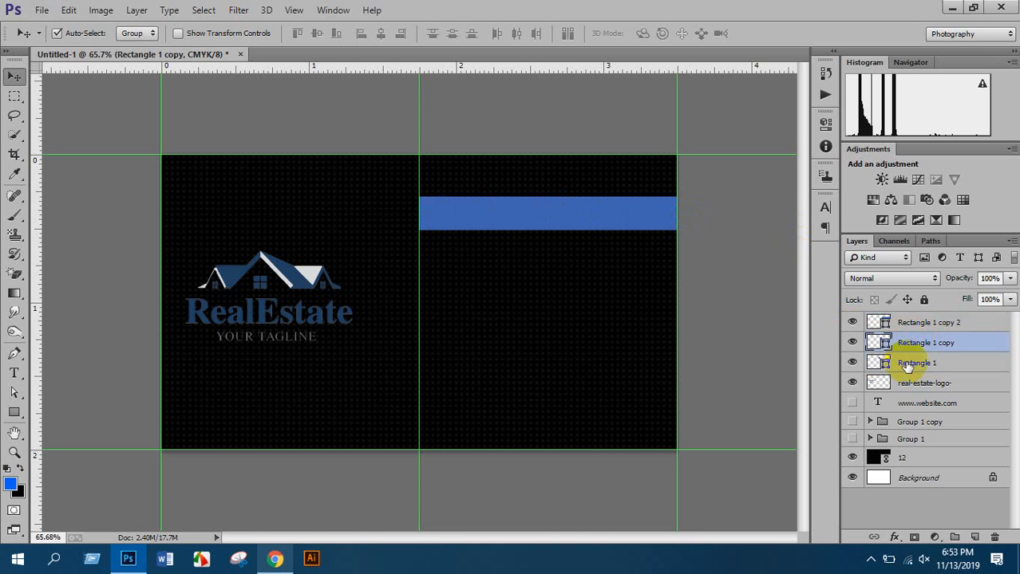
scroll(655, 304, up, 7)
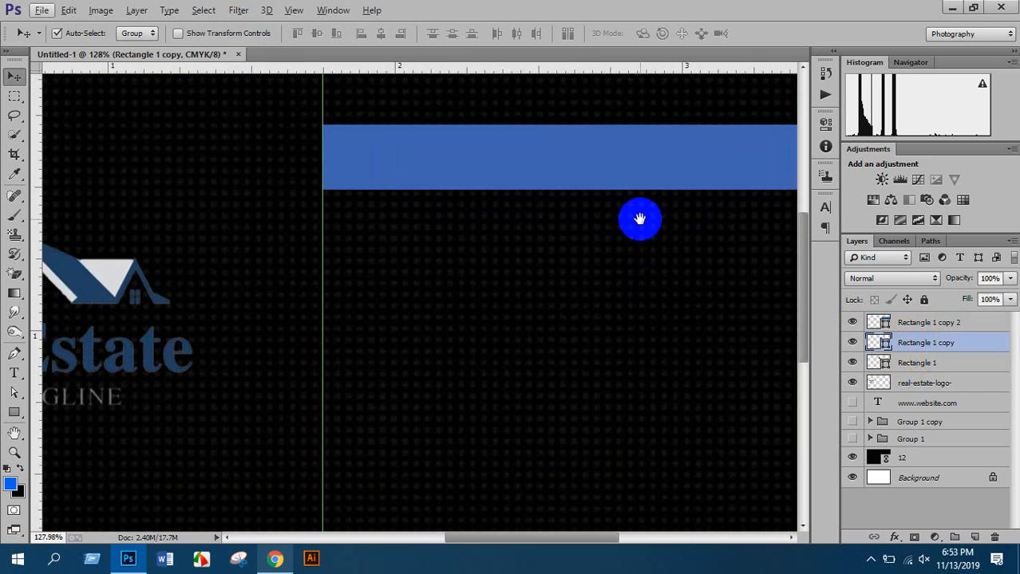
drag(639, 219, 562, 303)
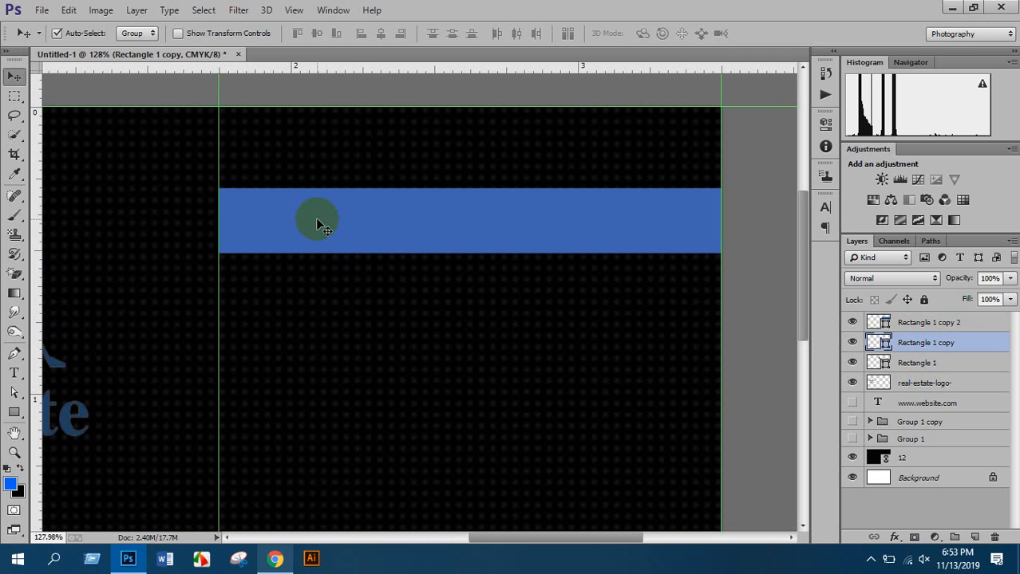
click(932, 323)
click(852, 322)
click(852, 322)
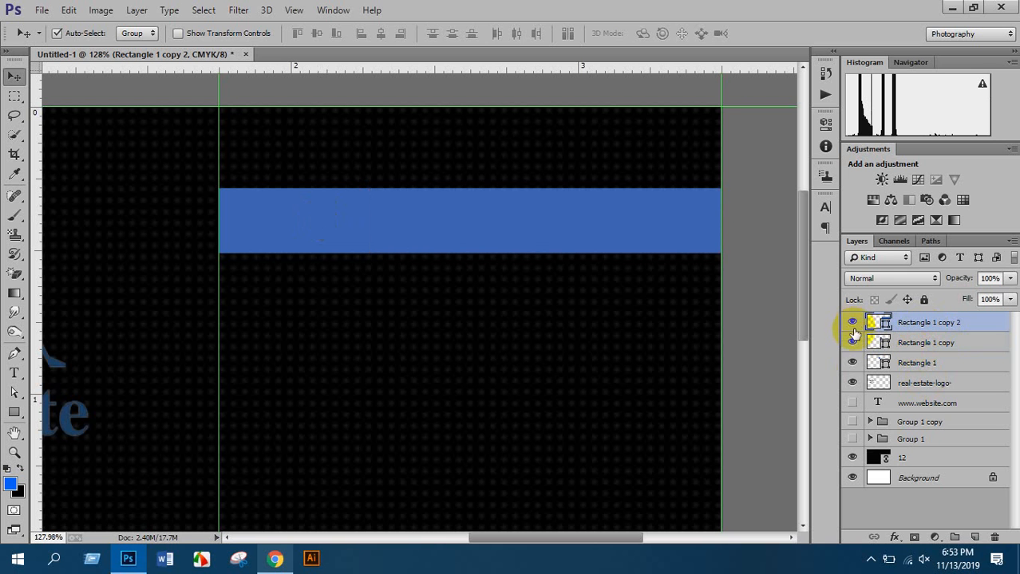
click(852, 343)
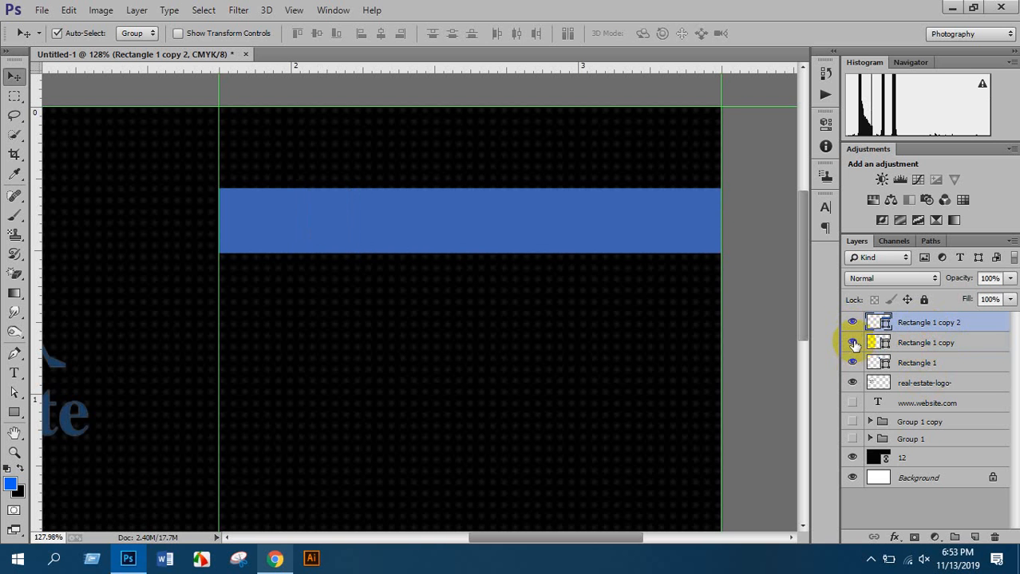
Fill Rectangle 1 copy with darker navy blue 1c3e7c to shade its part of the bar
click(852, 363)
click(852, 363)
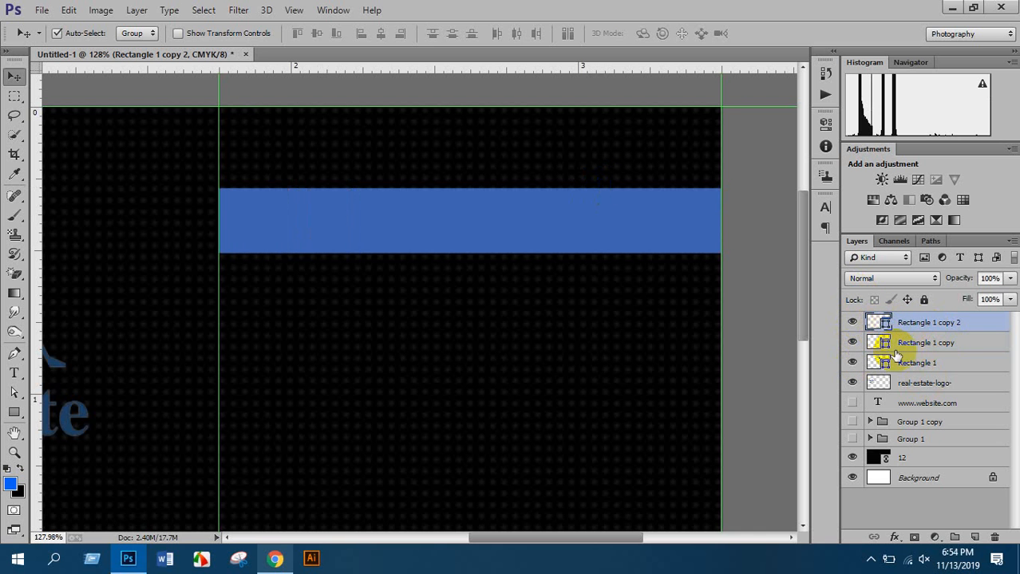
click(891, 349)
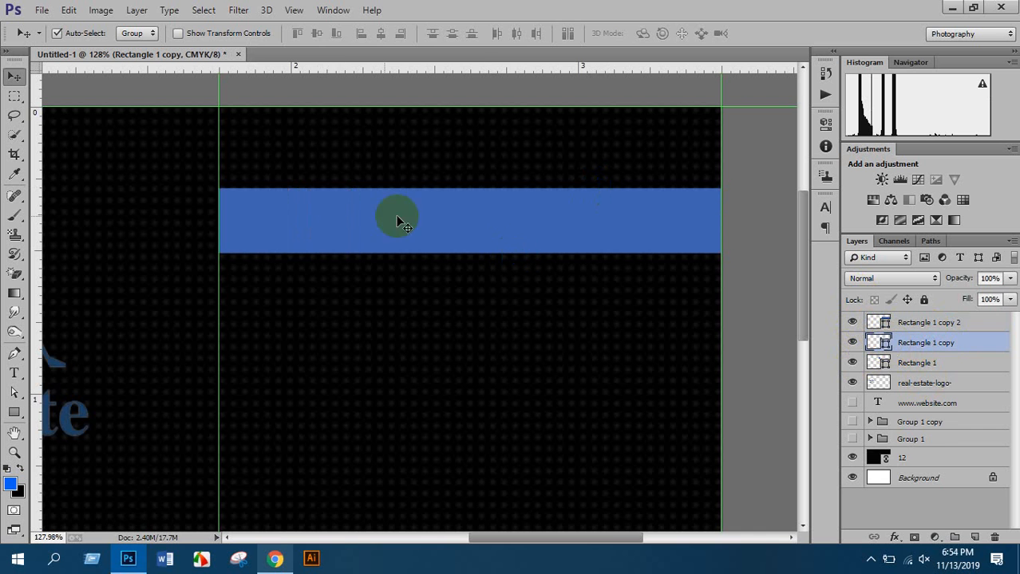
double_click(885, 345)
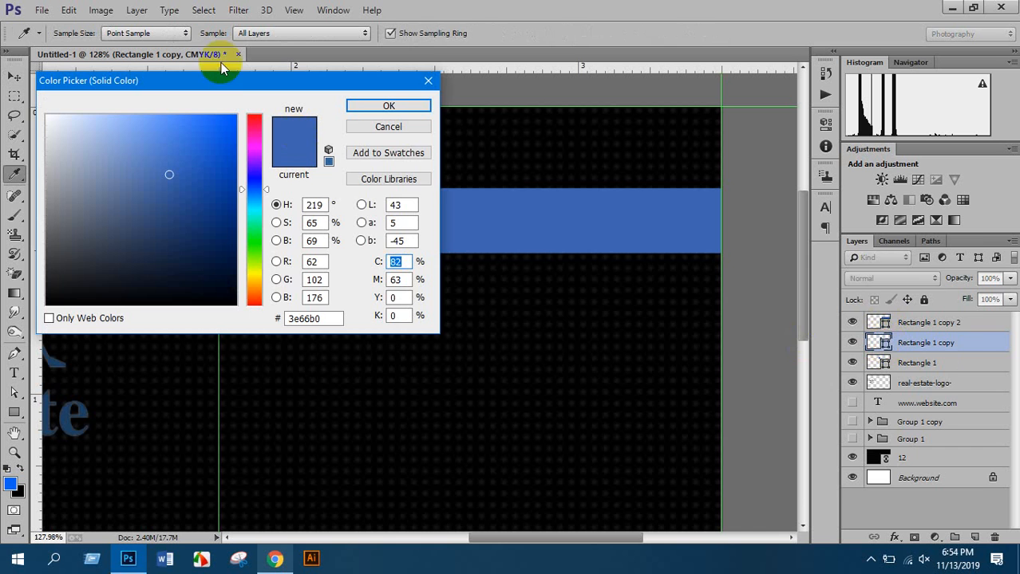
drag(229, 80, 767, 237)
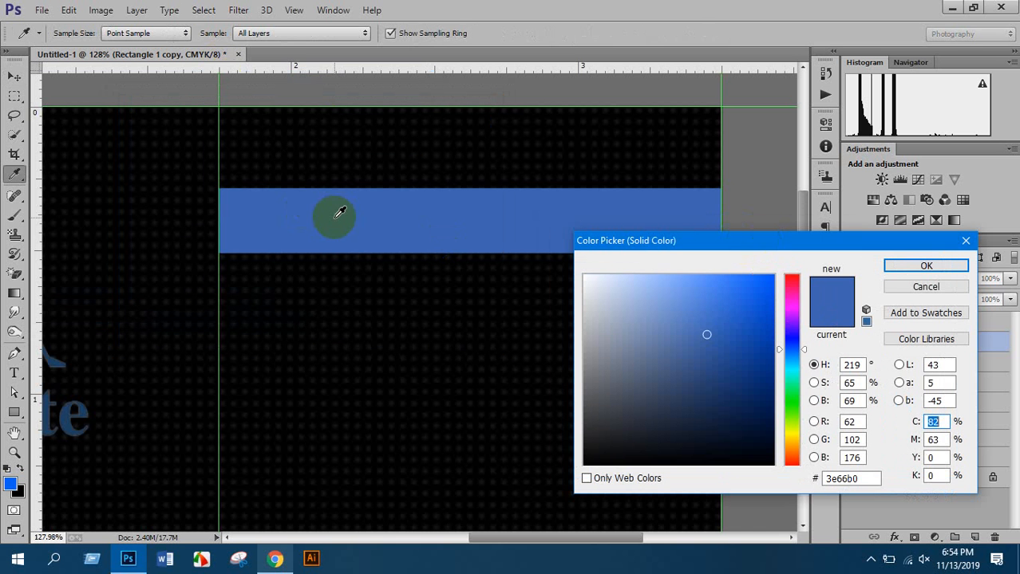
drag(705, 335, 733, 372)
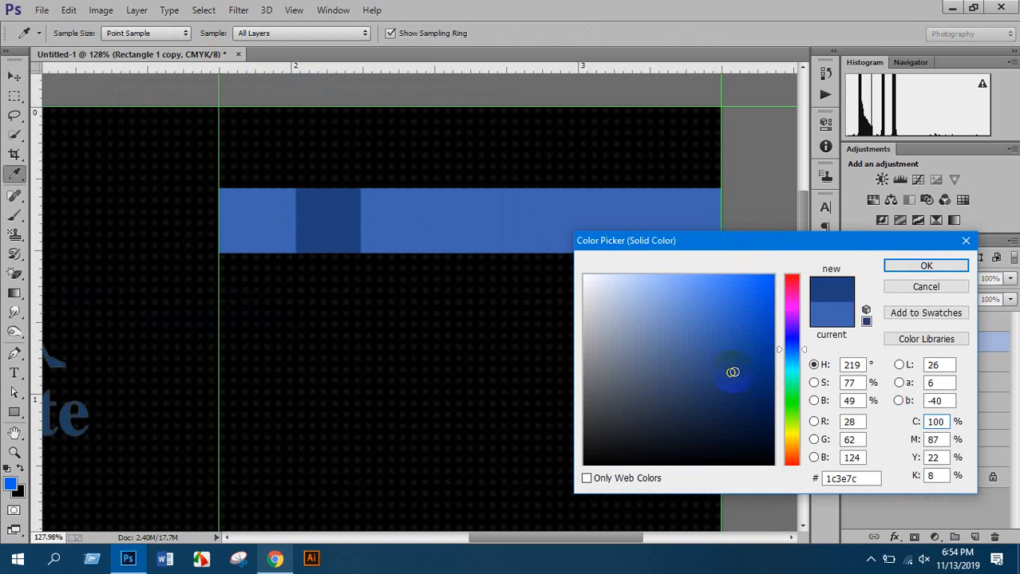
click(915, 267)
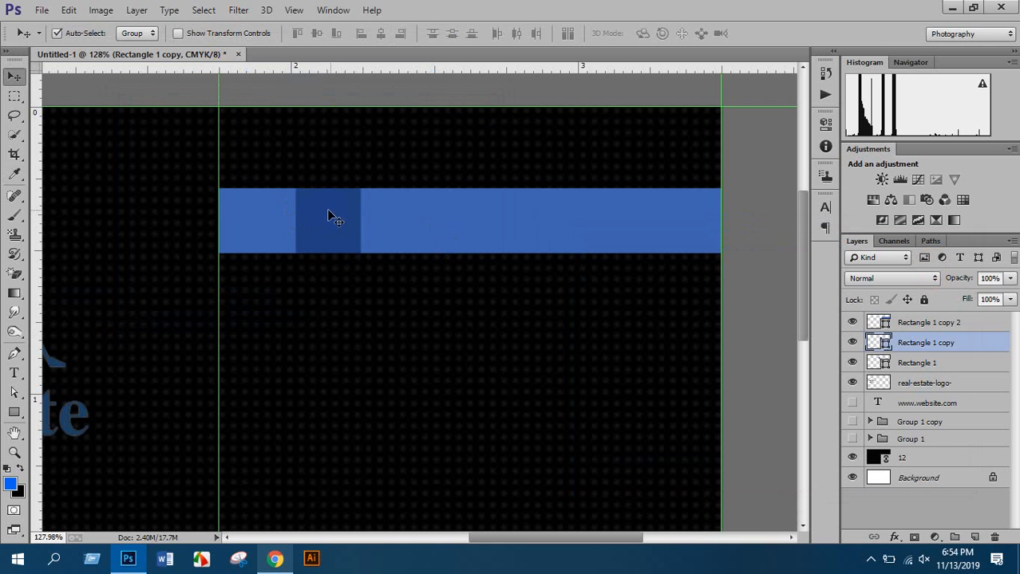
Zoom in and switch to the Direct Selection Tool from the path selection flyout
scroll(255, 215, up, 8)
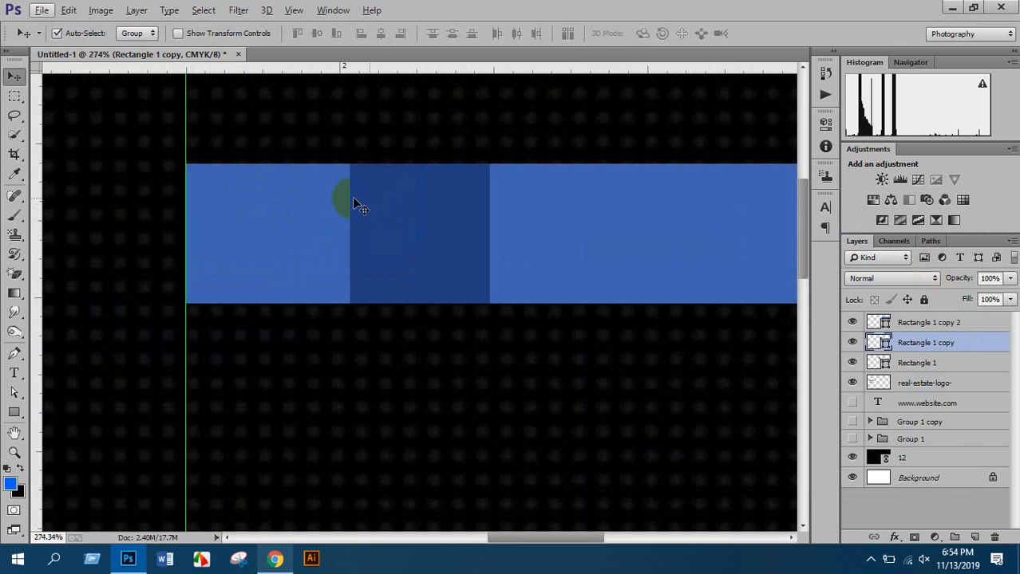
click(912, 346)
click(496, 158)
scroll(773, 333, down, 1)
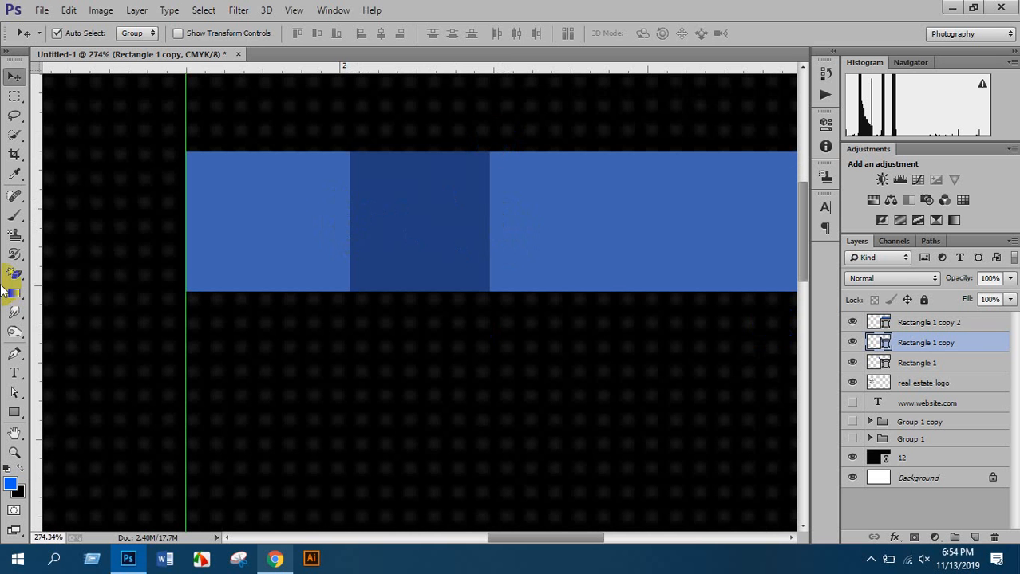
click(20, 395)
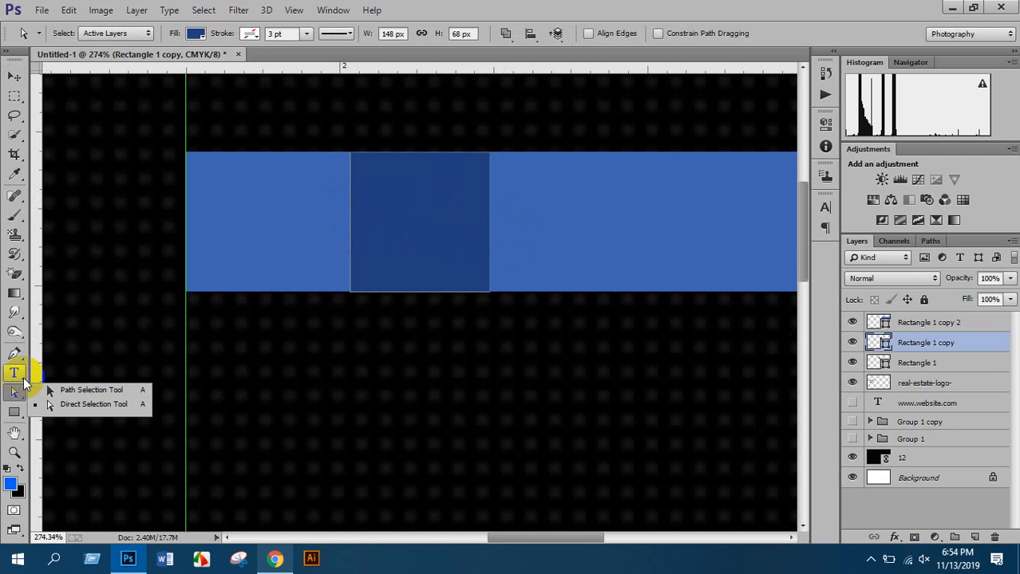
click(16, 396)
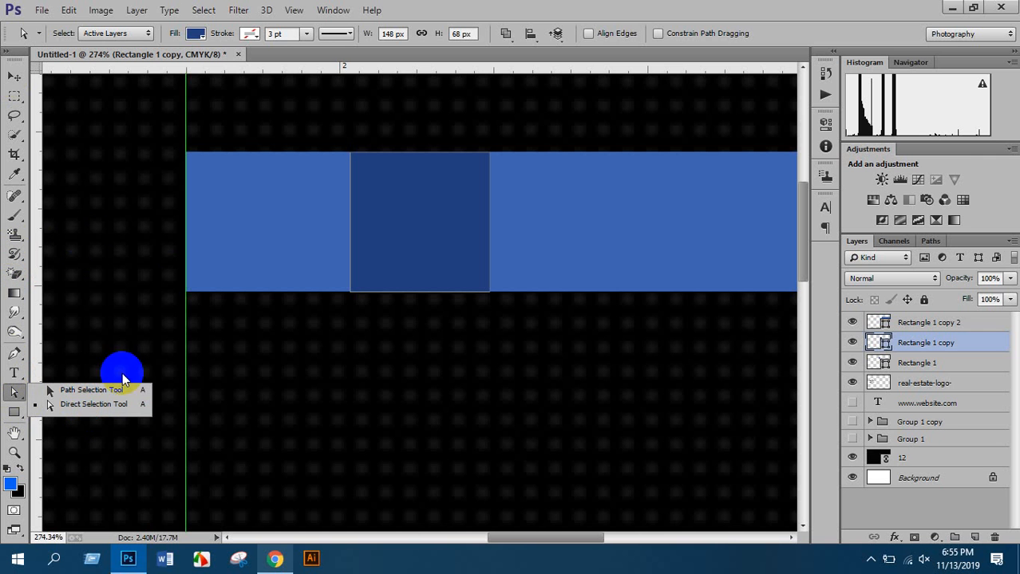
click(76, 407)
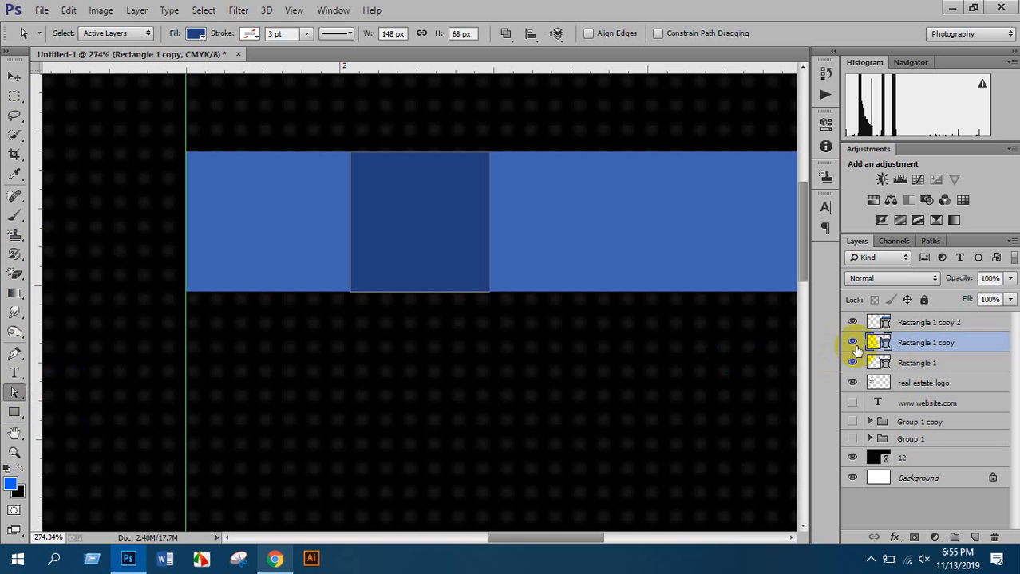
click(852, 343)
click(852, 343)
click(717, 298)
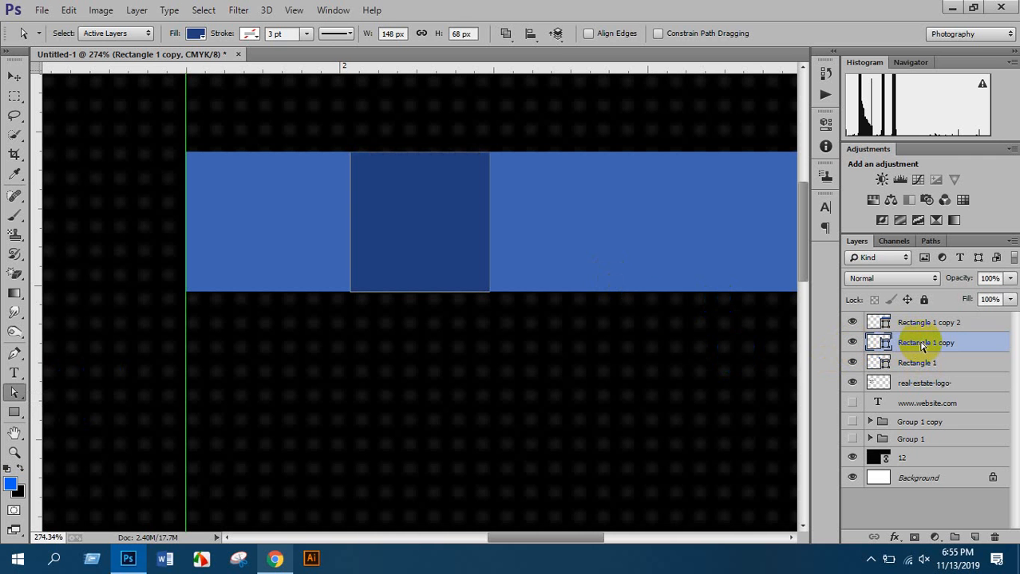
click(121, 311)
drag(18, 391, 66, 411)
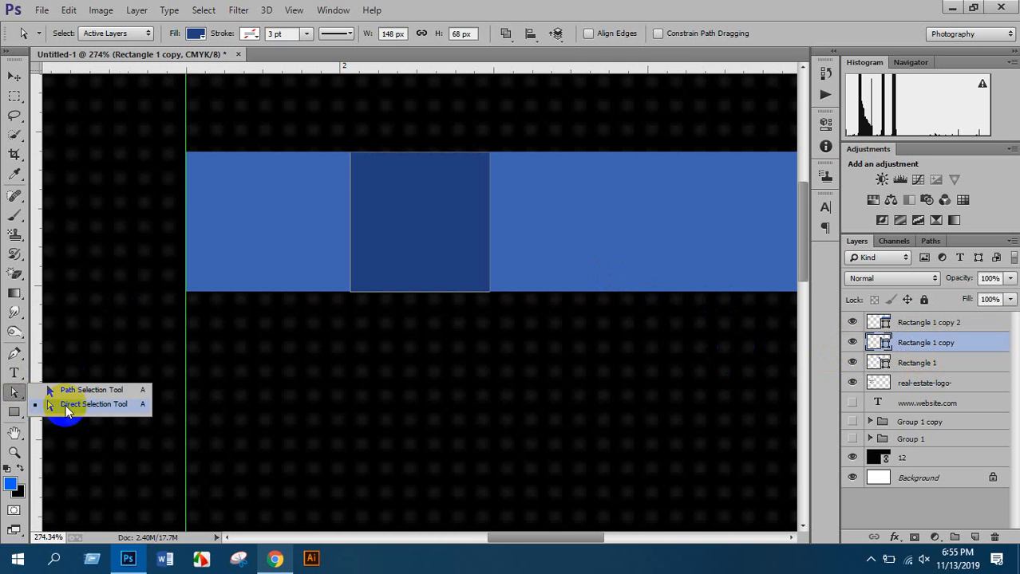
click(68, 411)
Marquee-select only the two left-edge anchor points of the navy square
scroll(351, 172, up, 2)
drag(471, 209, 421, 243)
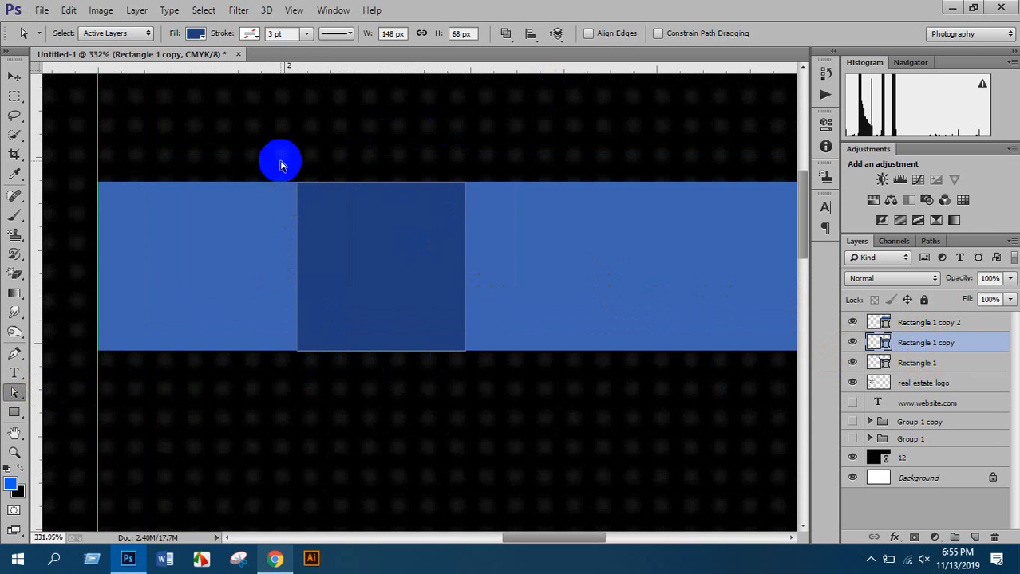
drag(275, 148, 307, 374)
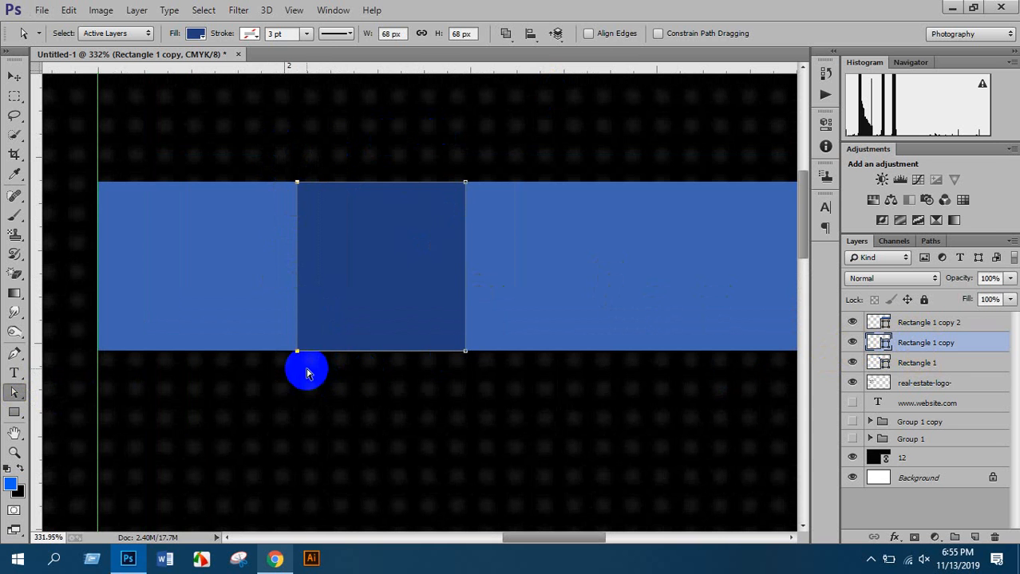
scroll(341, 279, up, 3)
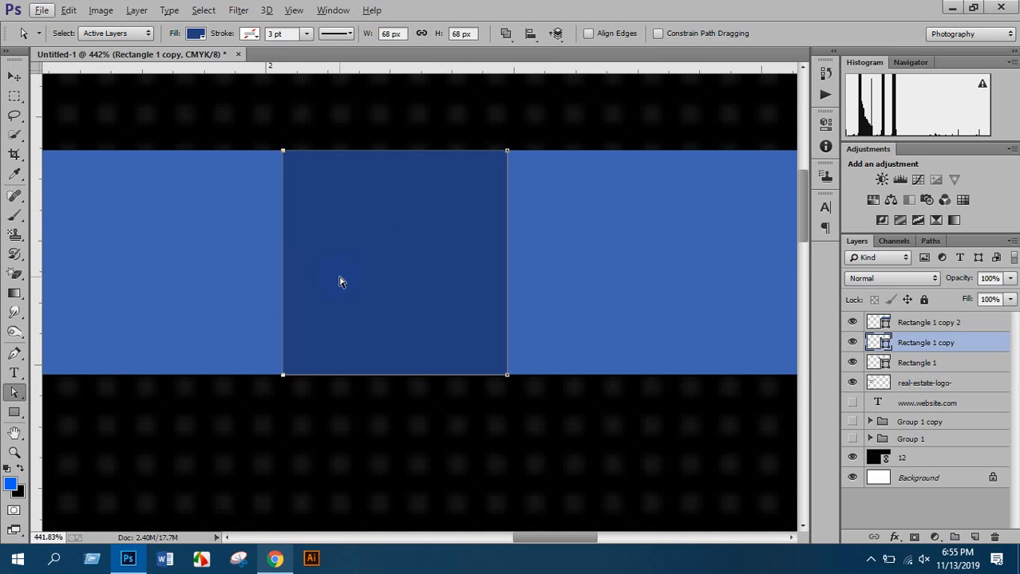
drag(267, 118, 240, 385)
scroll(481, 183, up, 2)
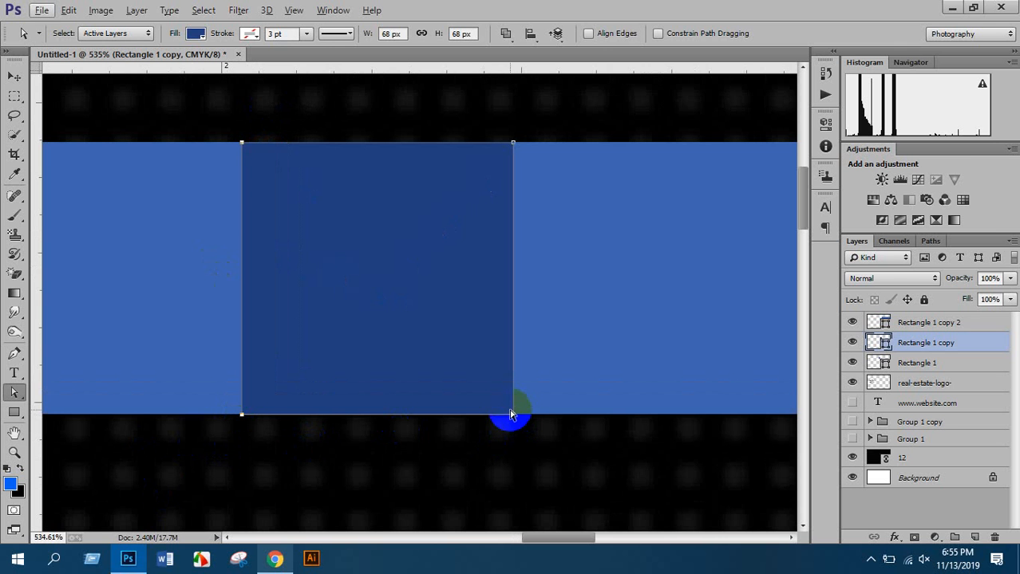
drag(217, 116, 569, 512)
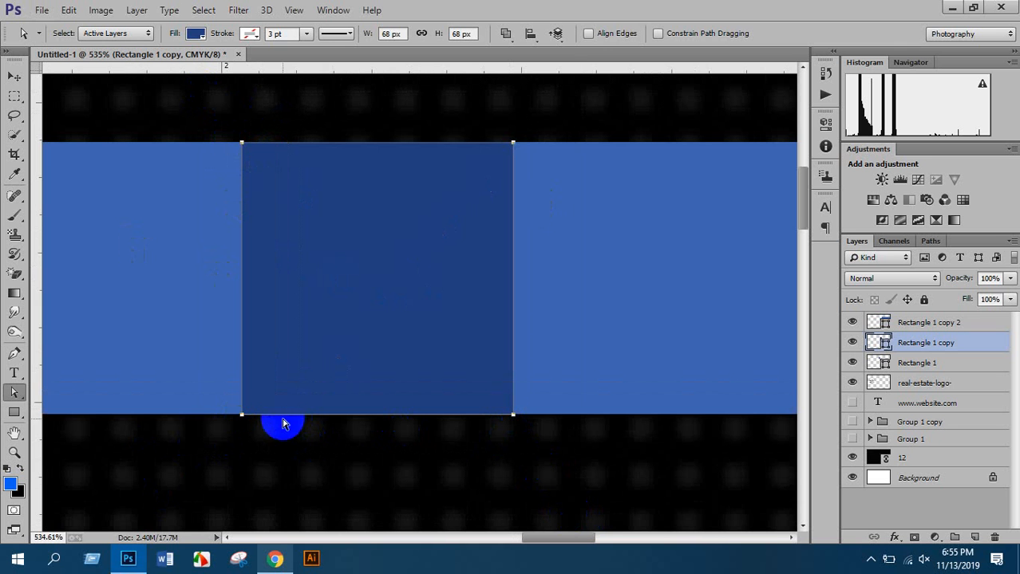
drag(198, 383, 256, 423)
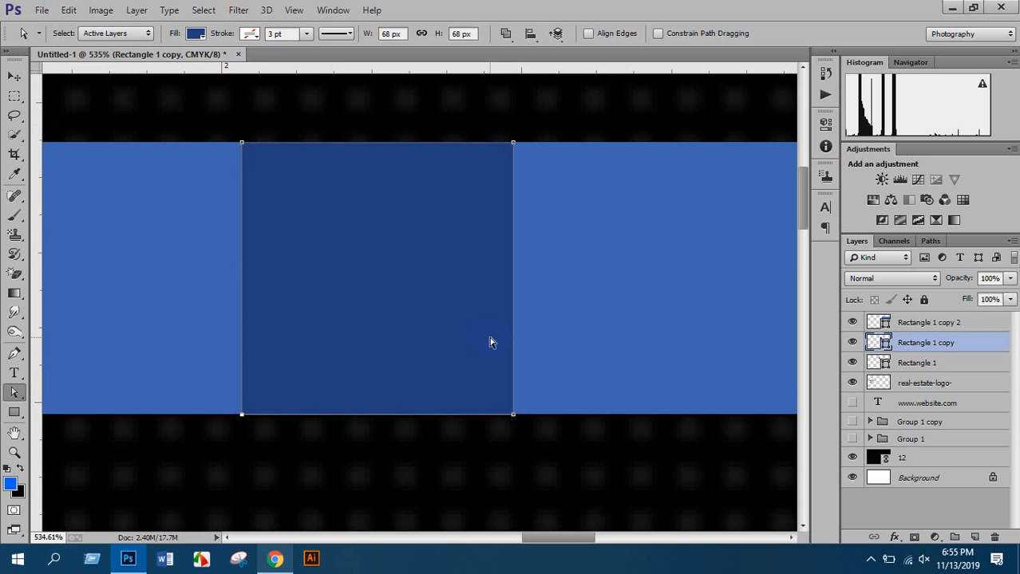
scroll(384, 259, down, 1)
scroll(384, 253, down, 1)
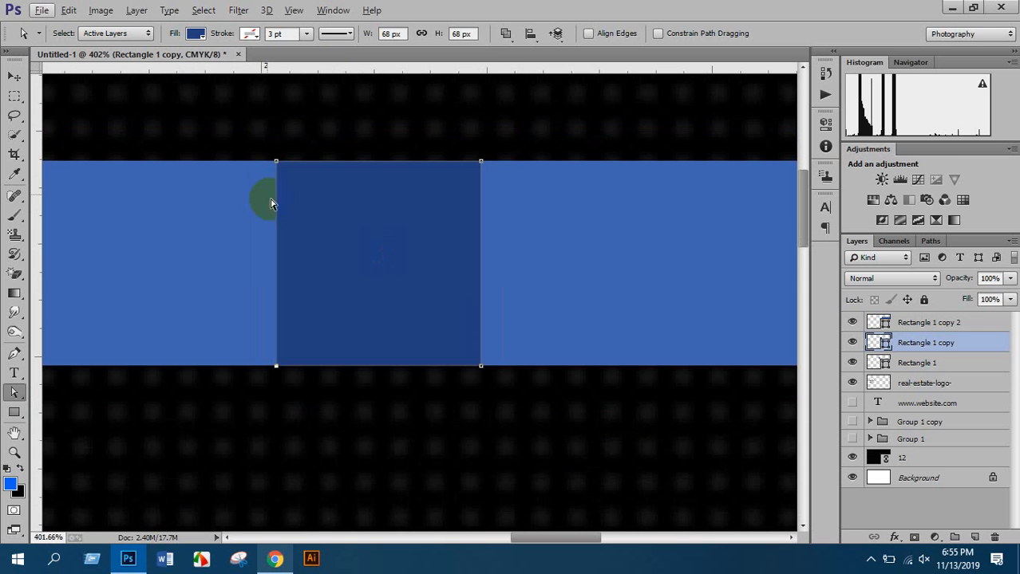
drag(221, 91, 307, 405)
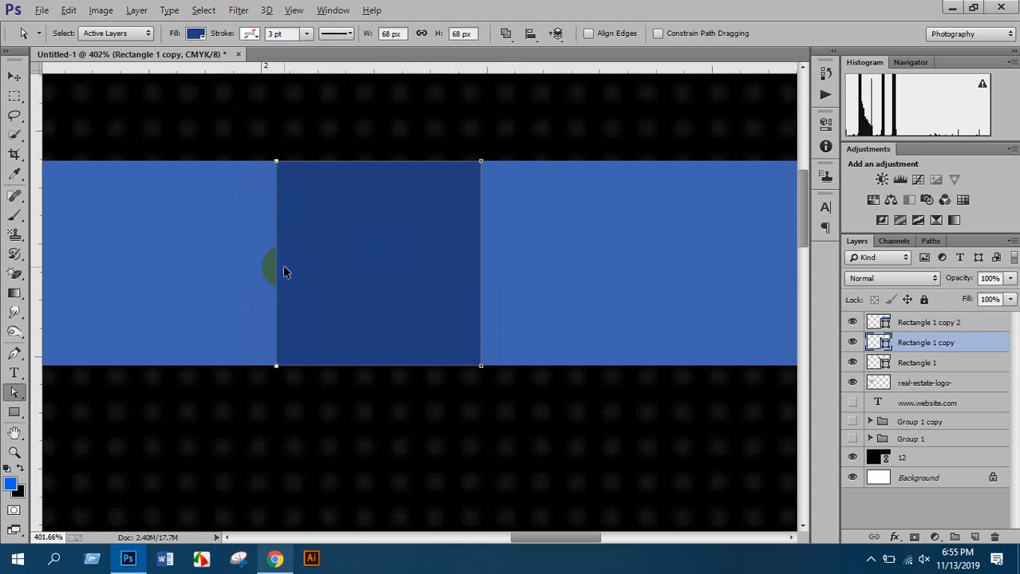
scroll(284, 268, down, 1)
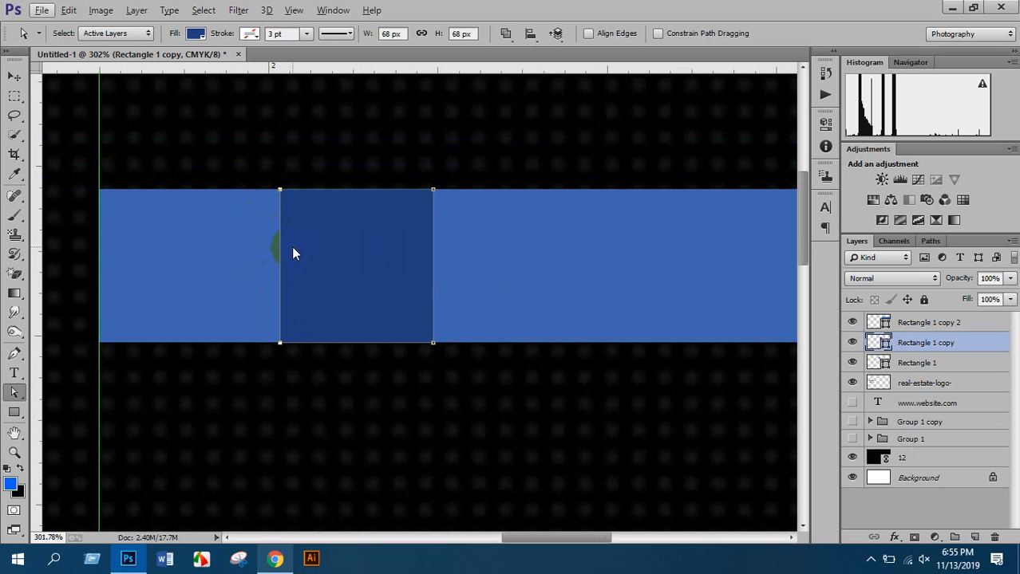
Nudge the selected left edge down to form a 68 × 108 px slanted navy fold
key(Delete)
key(Return)
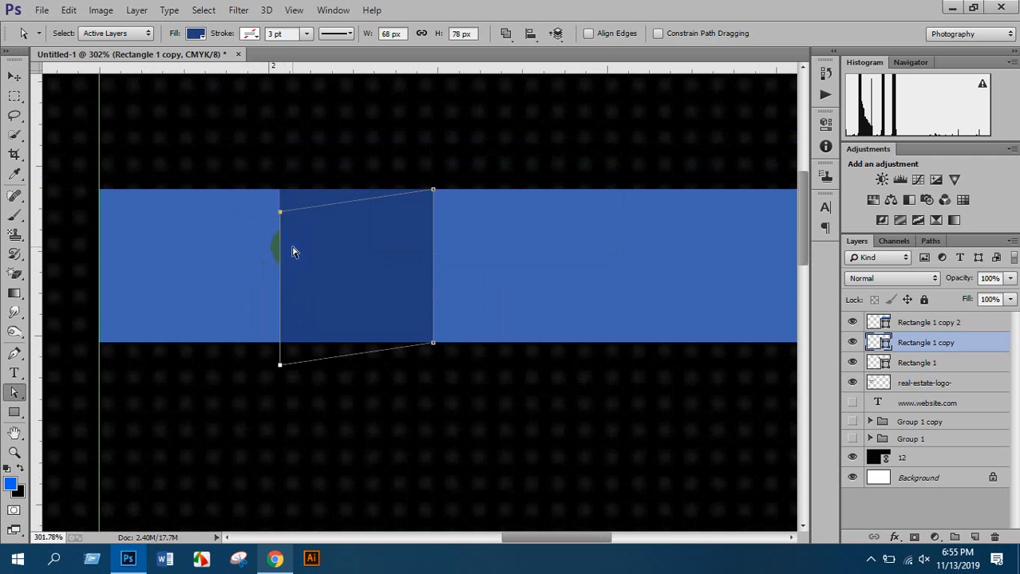
key(shift+Down)
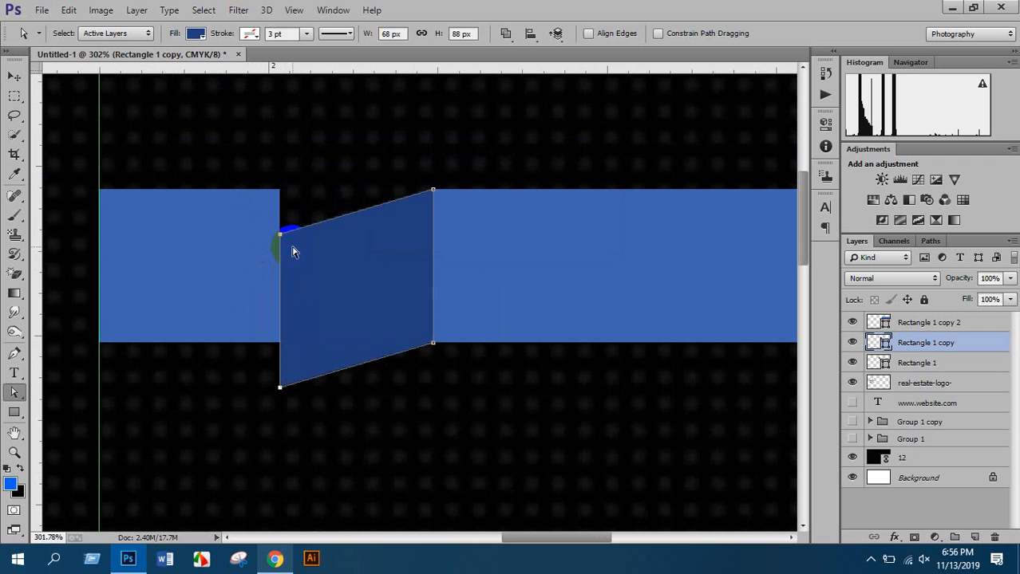
key(shift+Down)
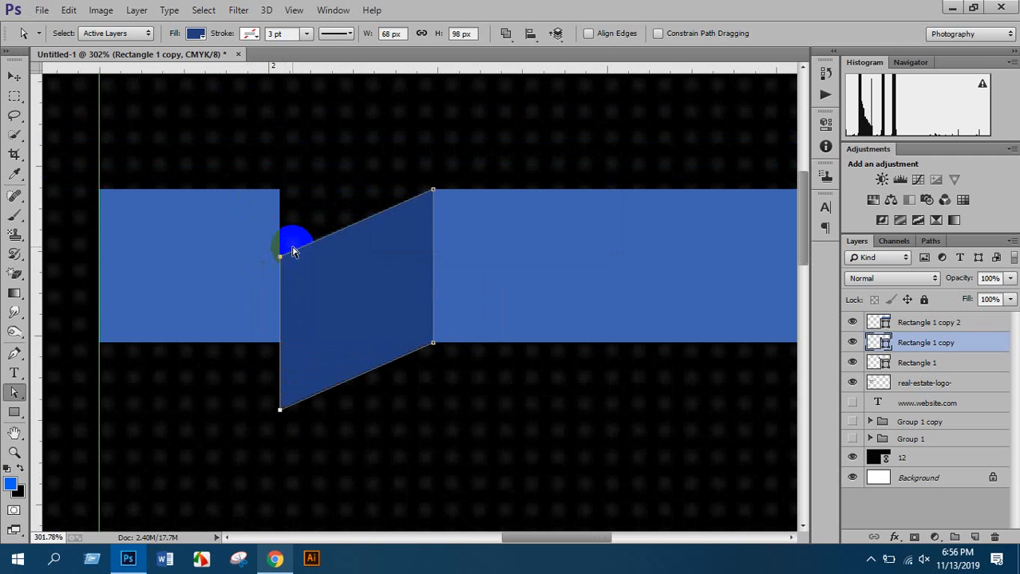
key(shift+Down)
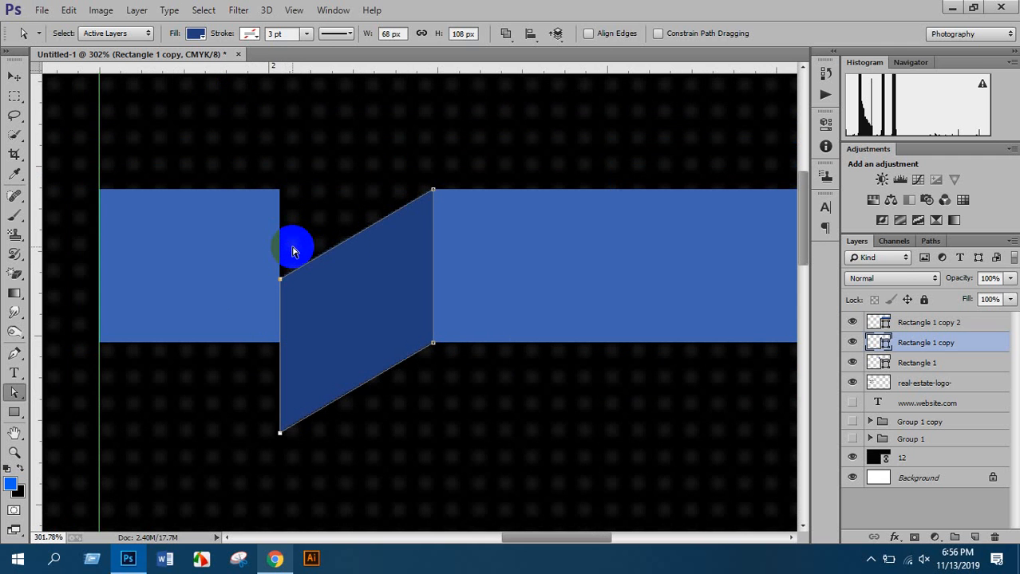
scroll(239, 311, down, 5)
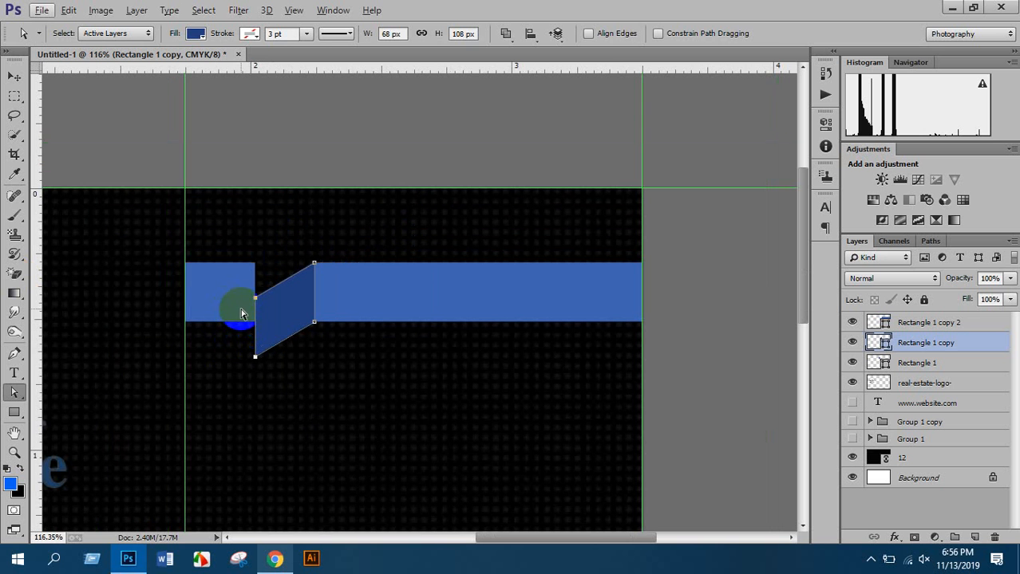
click(14, 76)
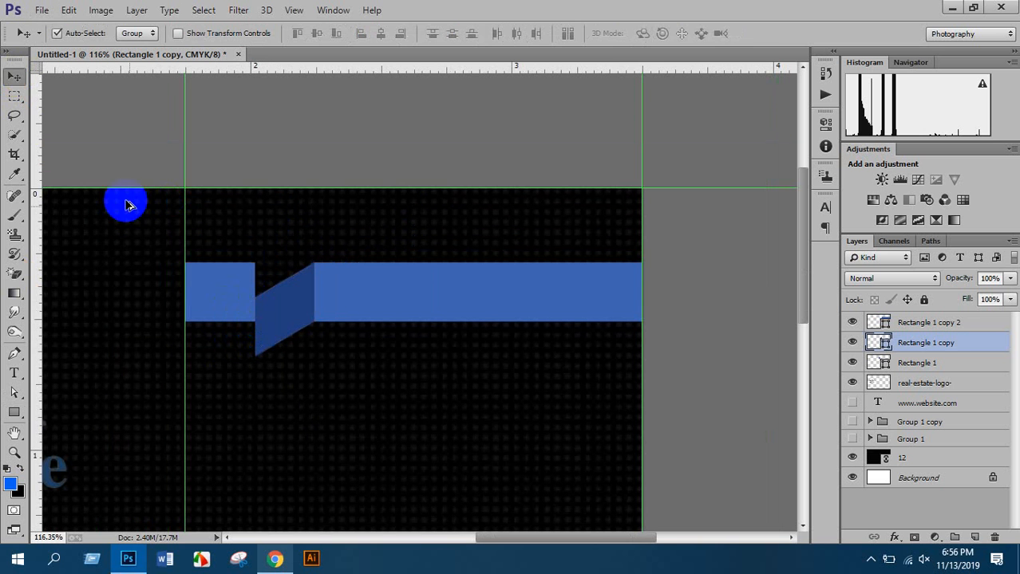
Narrow the slanted fold from its left side and drop the short left blue piece lower
scroll(252, 318, up, 2)
key(ctrl+t)
scroll(260, 307, up, 2)
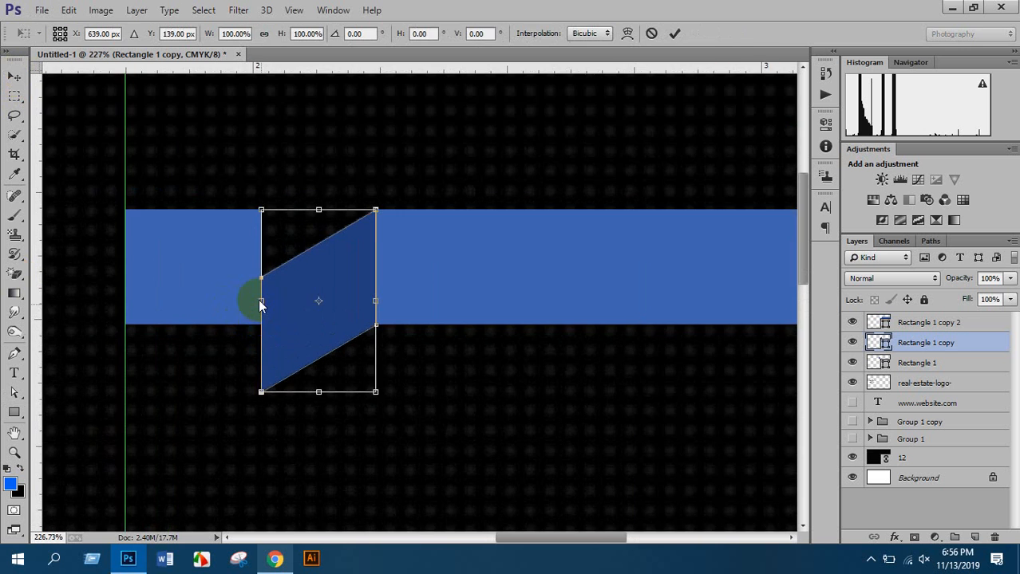
drag(261, 302, 273, 296)
key(Return)
scroll(274, 296, down, 2)
click(190, 190)
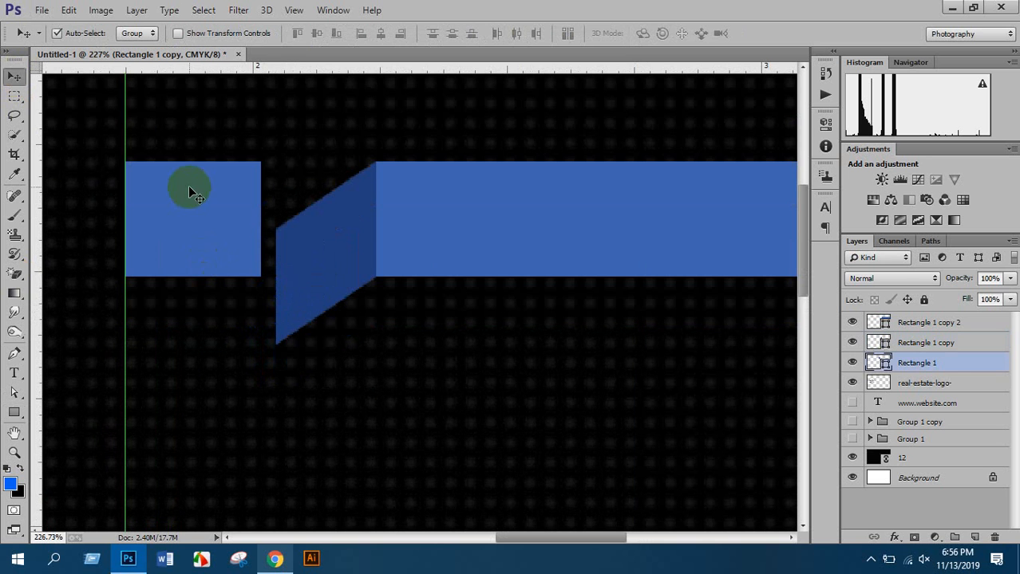
drag(191, 190, 207, 255)
click(266, 366)
scroll(266, 366, down, 2)
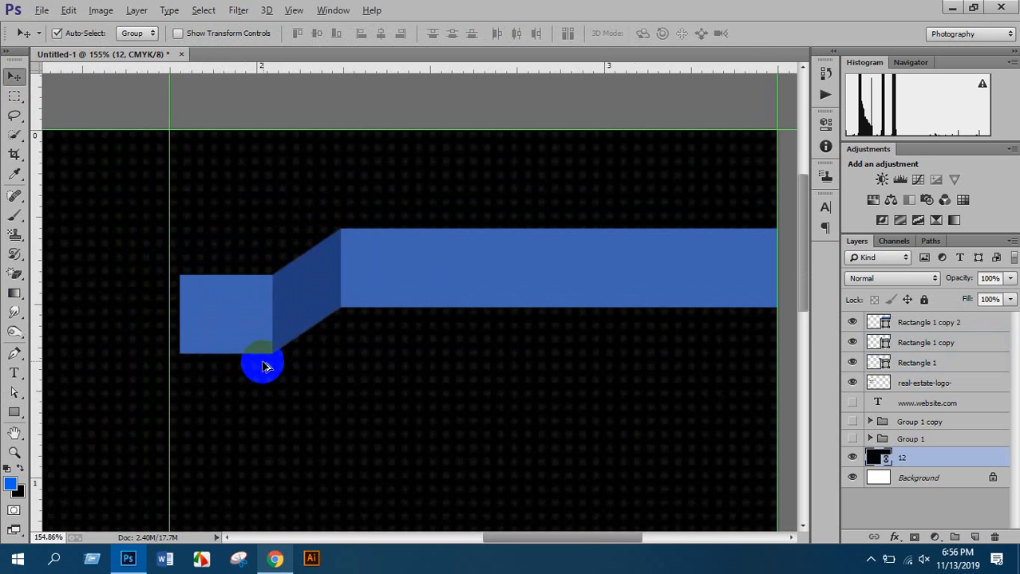
scroll(266, 367, down, 4)
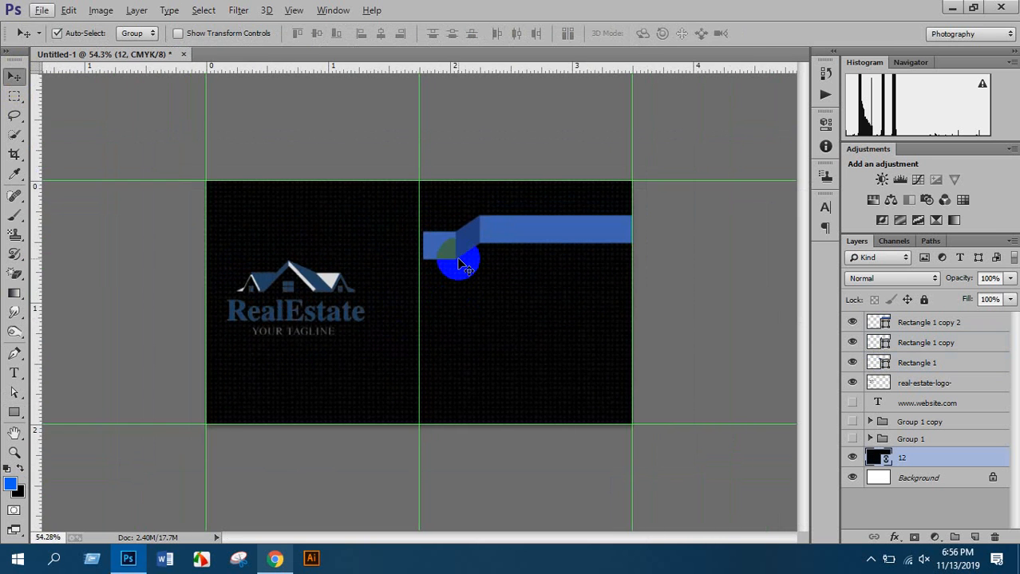
Narrow the fold further, butt the left piece against it, and align the vertical guide to the bar's edge
click(461, 264)
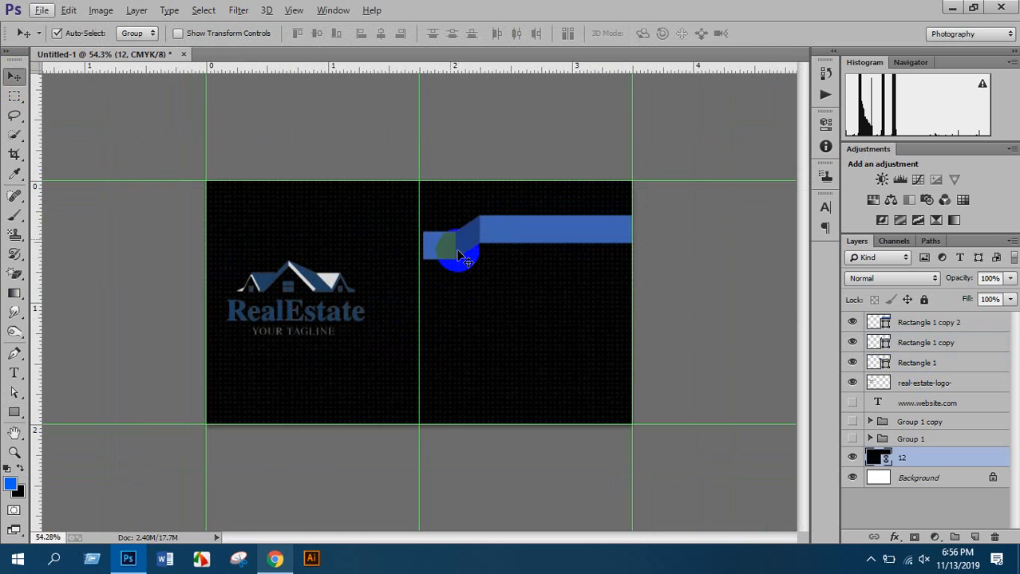
scroll(460, 264, up, 5)
key(ctrl+t)
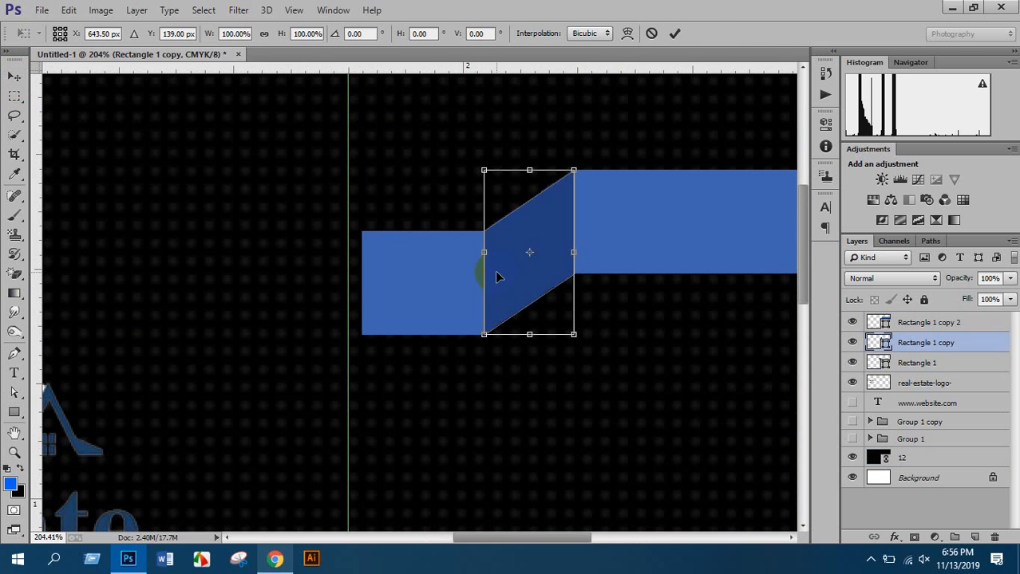
drag(483, 253, 497, 253)
key(Return)
drag(462, 283, 464, 289)
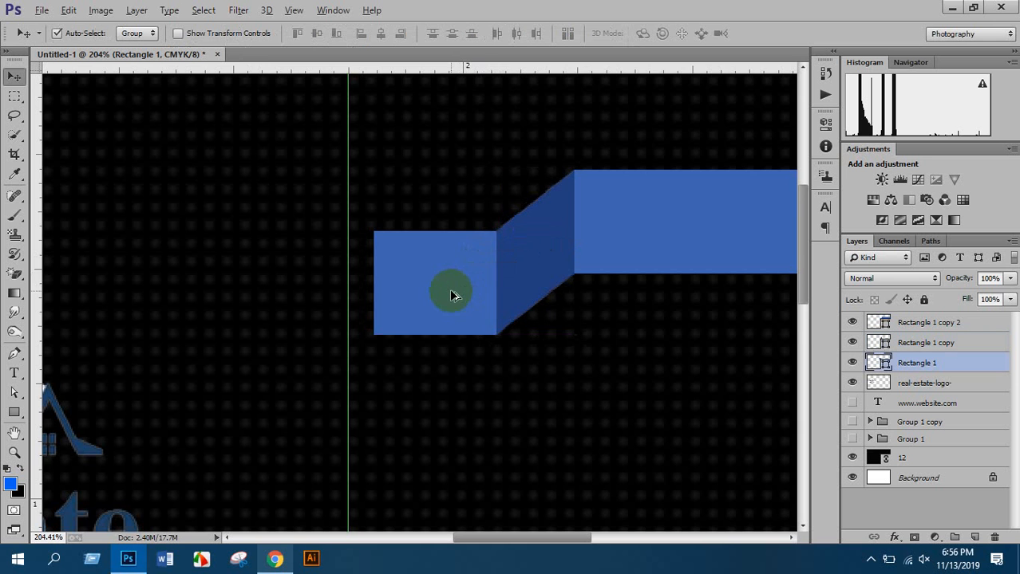
scroll(449, 288, down, 5)
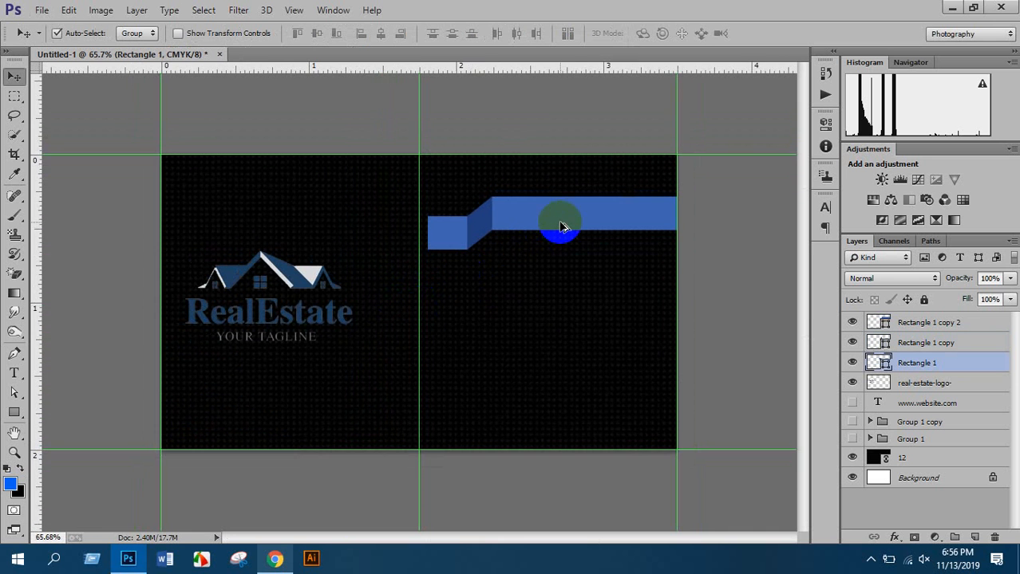
scroll(560, 221, up, 1)
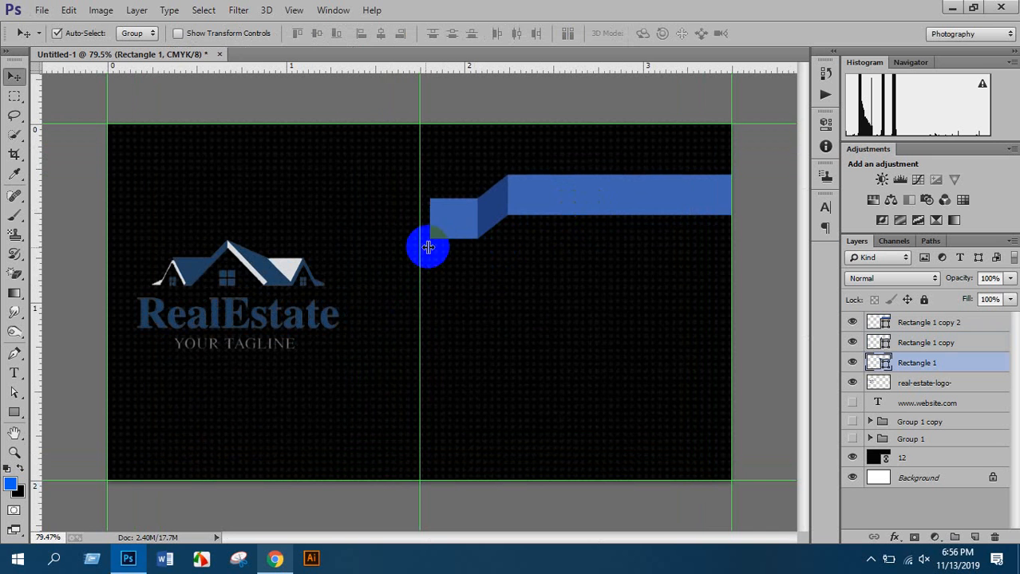
drag(418, 250, 430, 254)
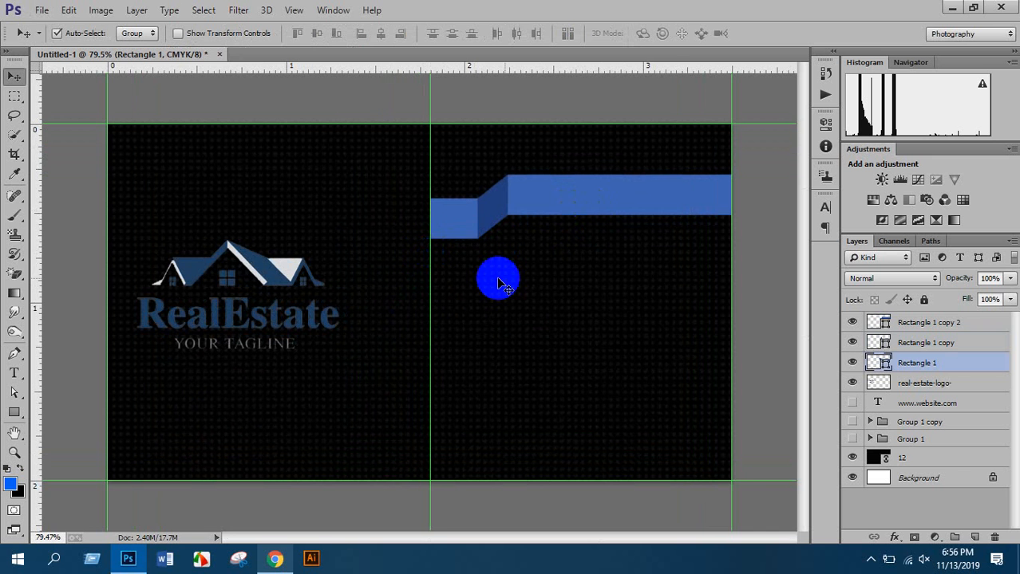
scroll(619, 221, up, 1)
scroll(619, 221, down, 3)
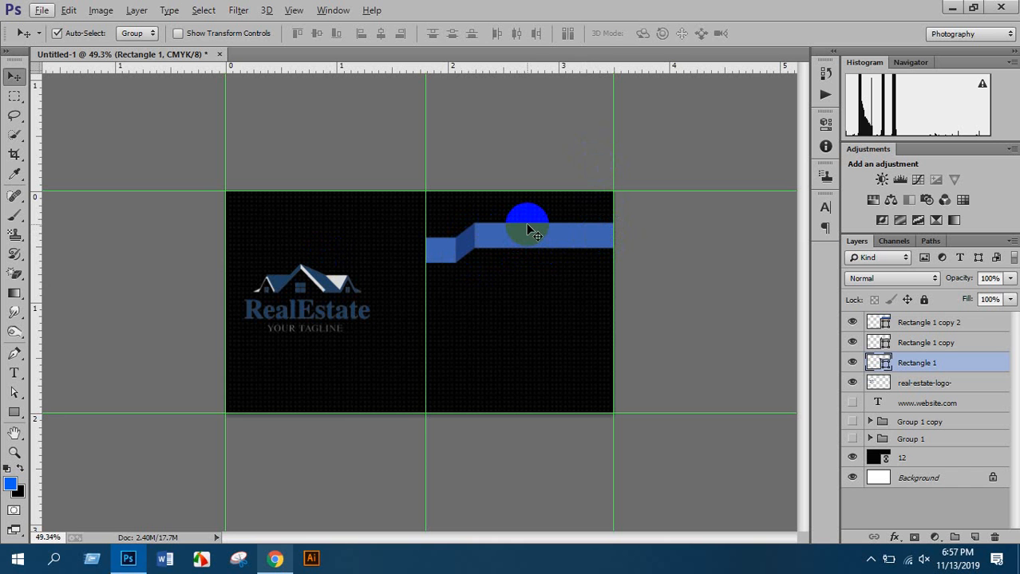
scroll(527, 230, up, 2)
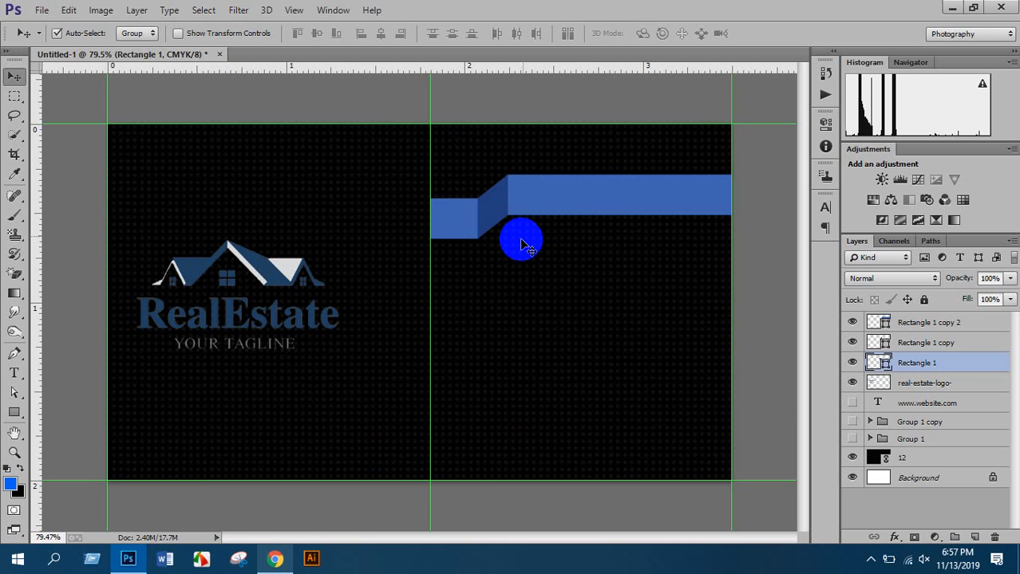
scroll(524, 209, down, 2)
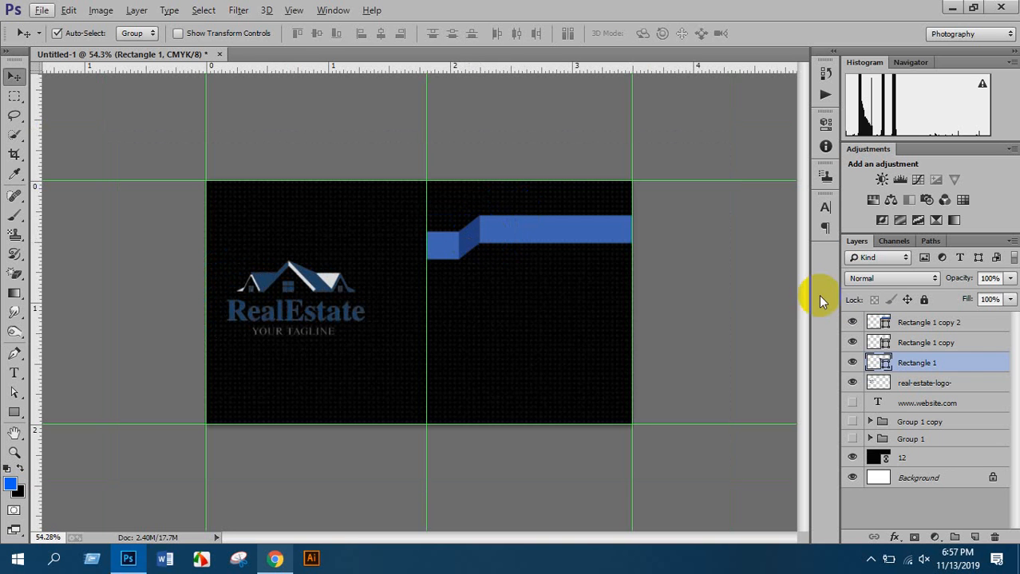
Group the three bar pieces with Ctrl+G and Alt-drag a copy of the group below
shift+click(917, 321)
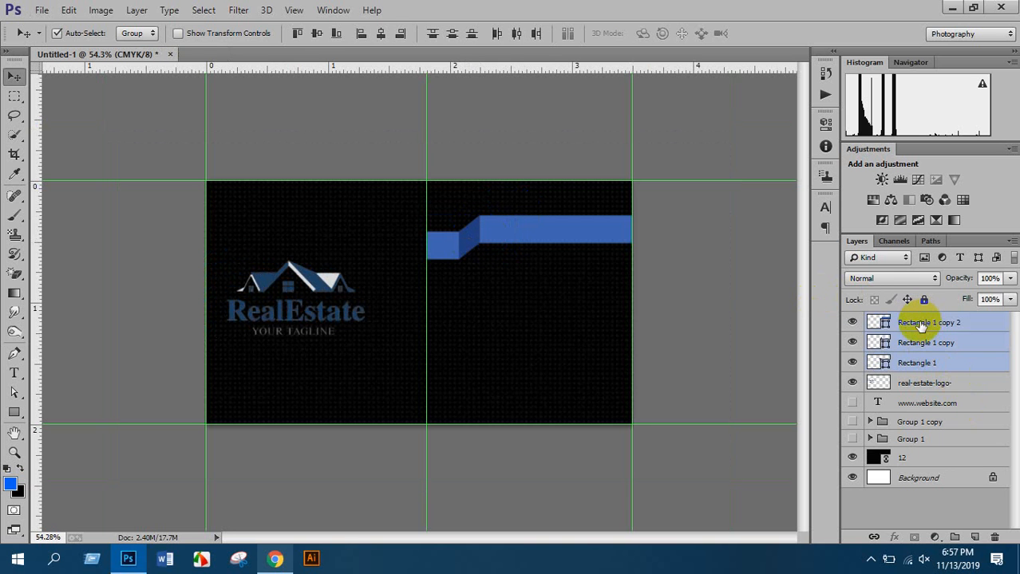
key(ctrl+g)
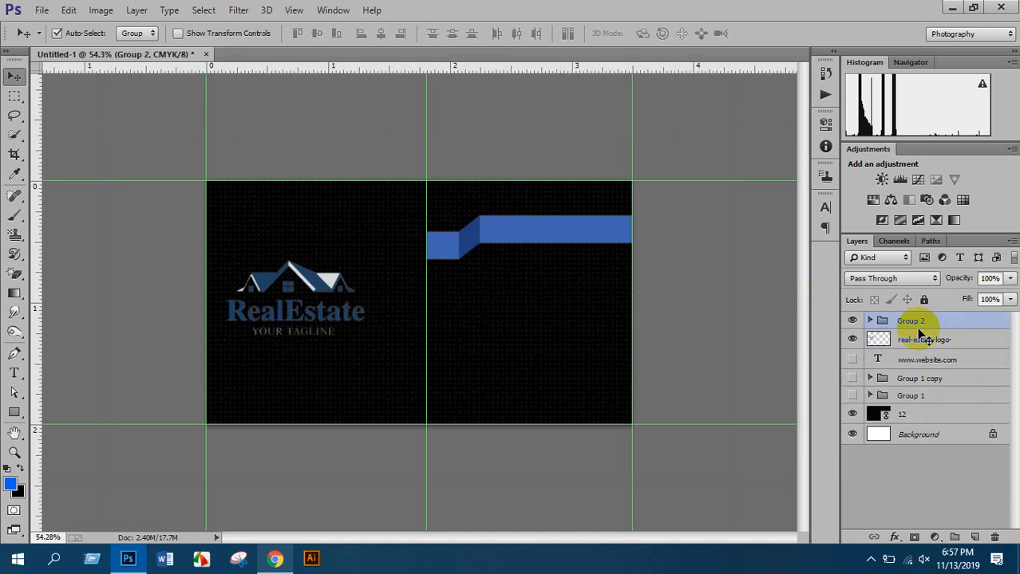
scroll(559, 245, up, 1)
drag(558, 246, 547, 373)
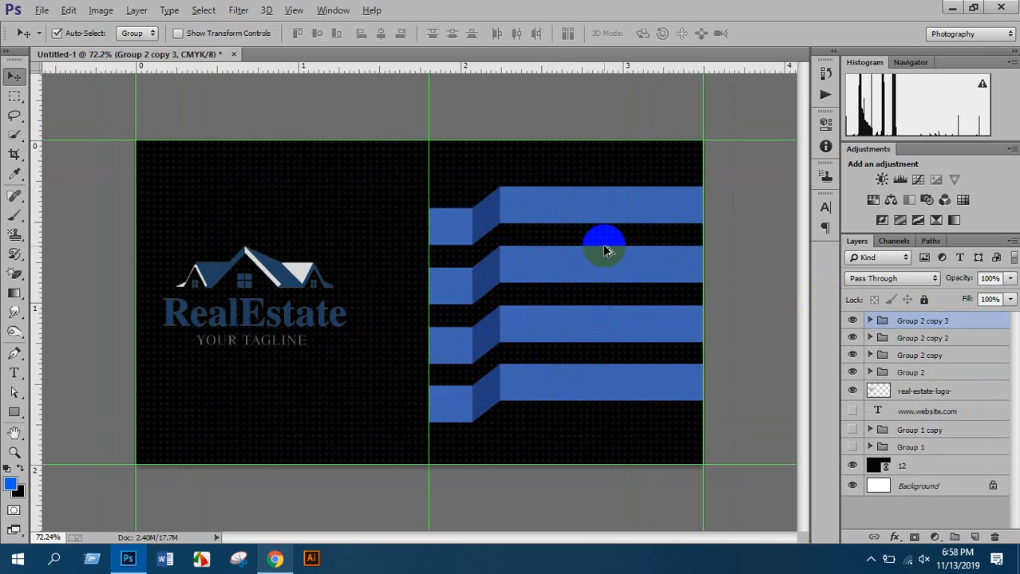
Check the bottom bar, expand Group 2 copy 3 and select its long piece
scroll(612, 268, up, 1)
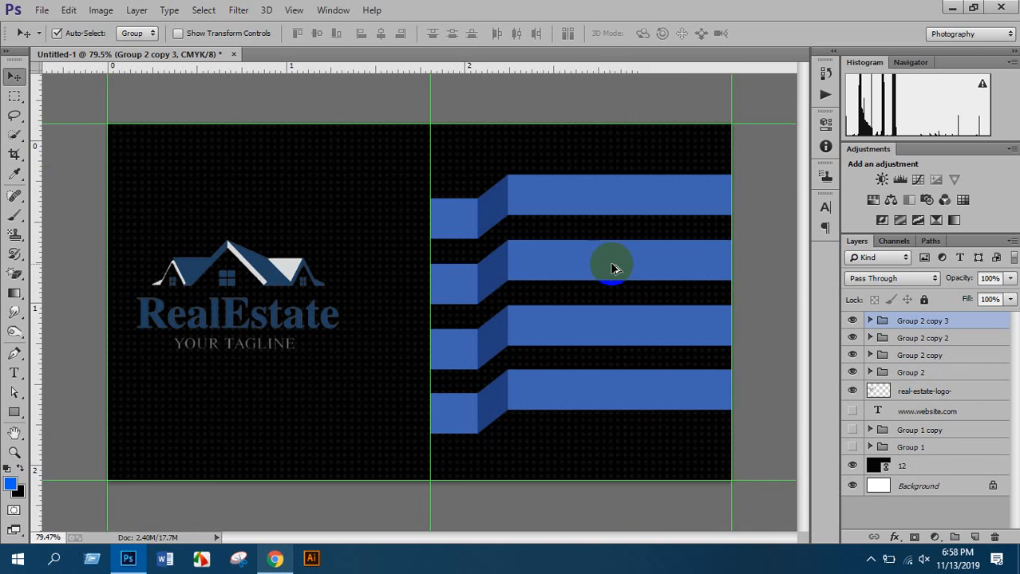
scroll(612, 268, up, 1)
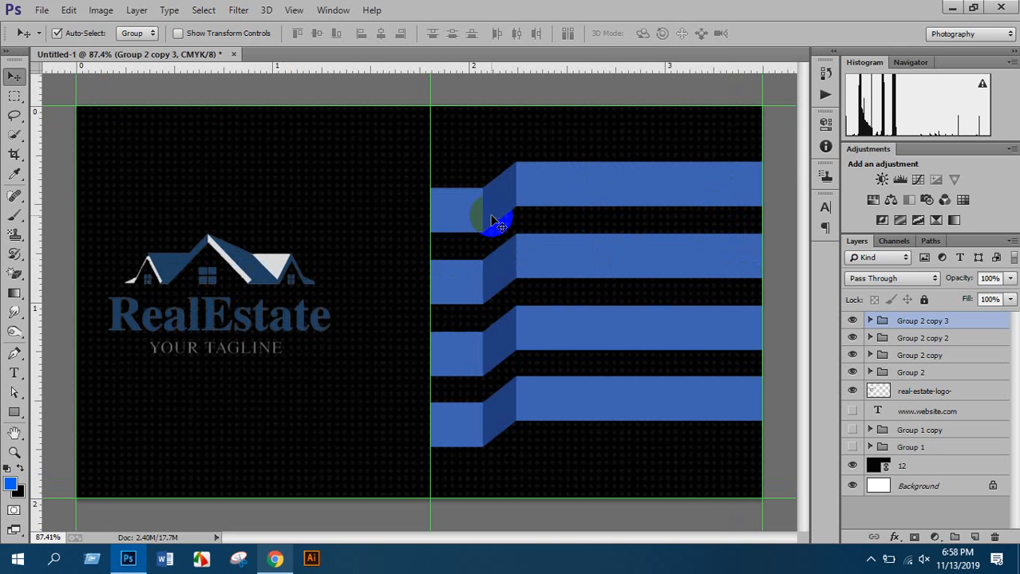
click(851, 320)
click(851, 320)
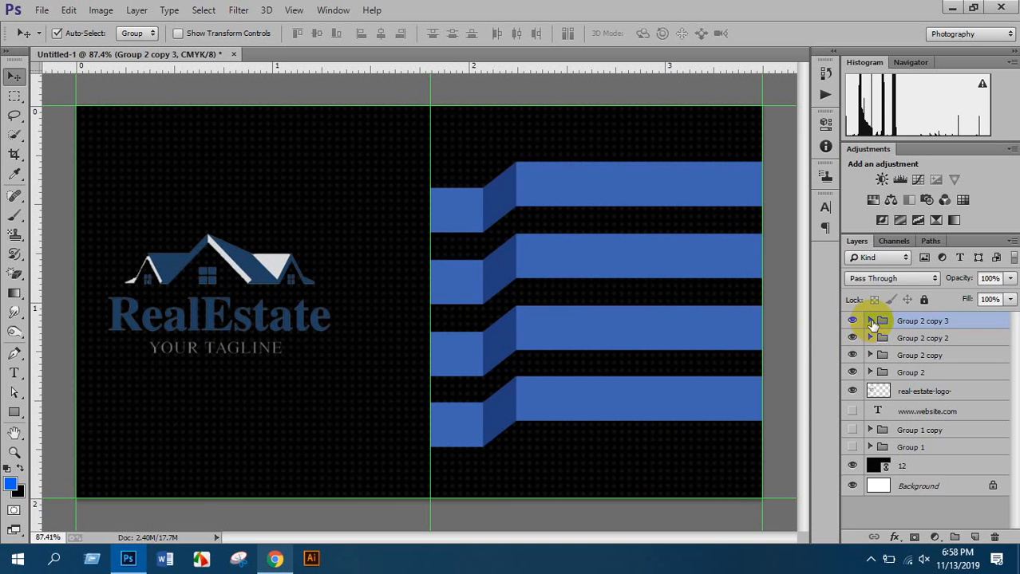
click(870, 321)
click(916, 341)
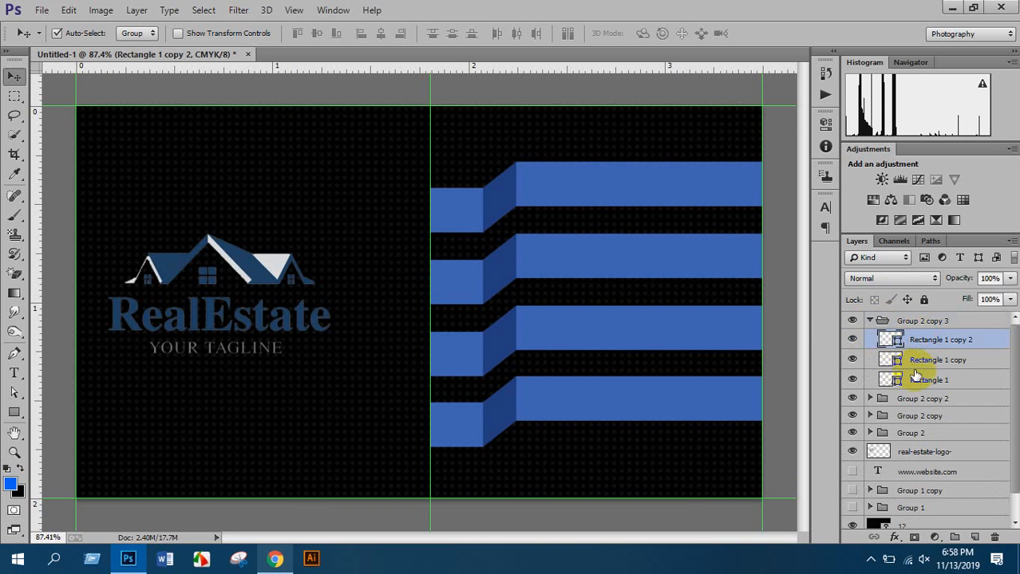
click(921, 360)
click(924, 340)
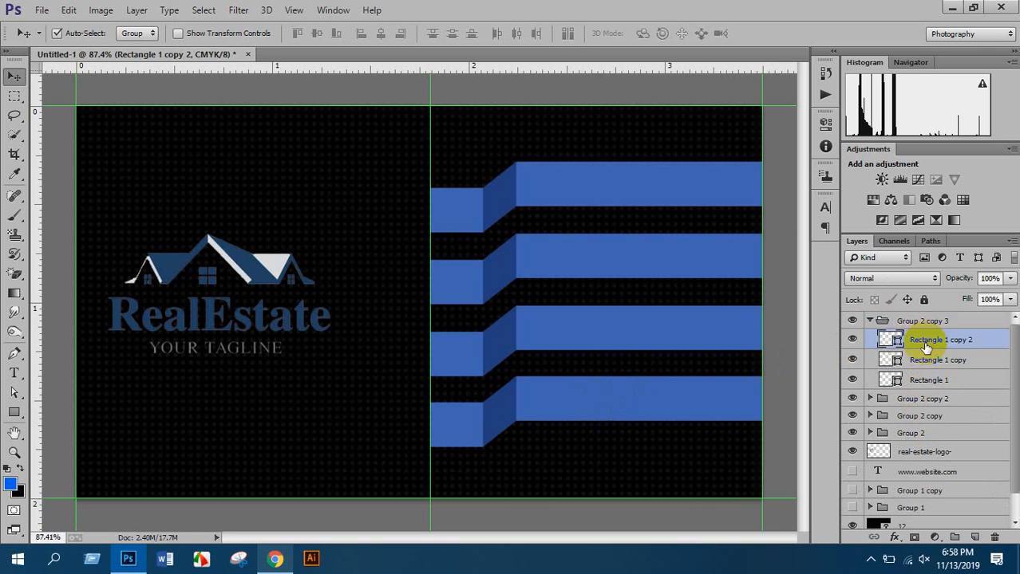
Recolour the bottom bar's long piece orange in the Color Picker
double_click(892, 341)
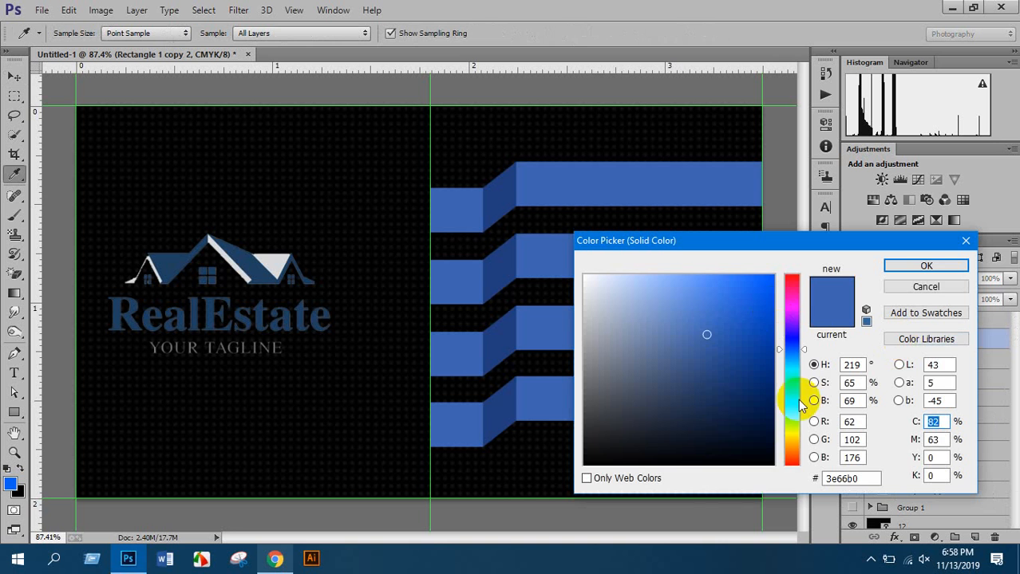
drag(798, 405, 798, 424)
drag(747, 291, 773, 275)
drag(741, 240, 835, 200)
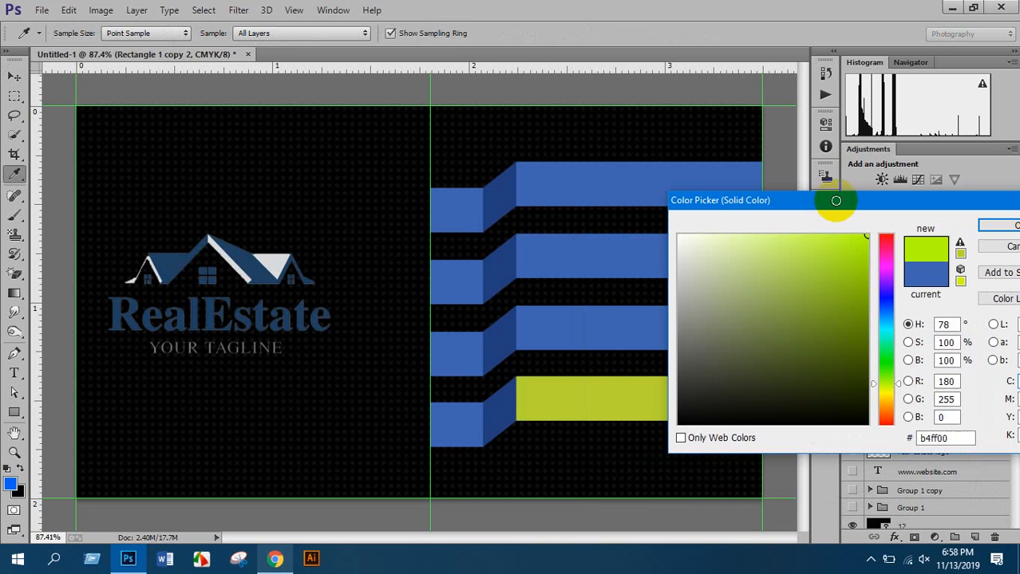
click(868, 270)
drag(886, 386, 887, 400)
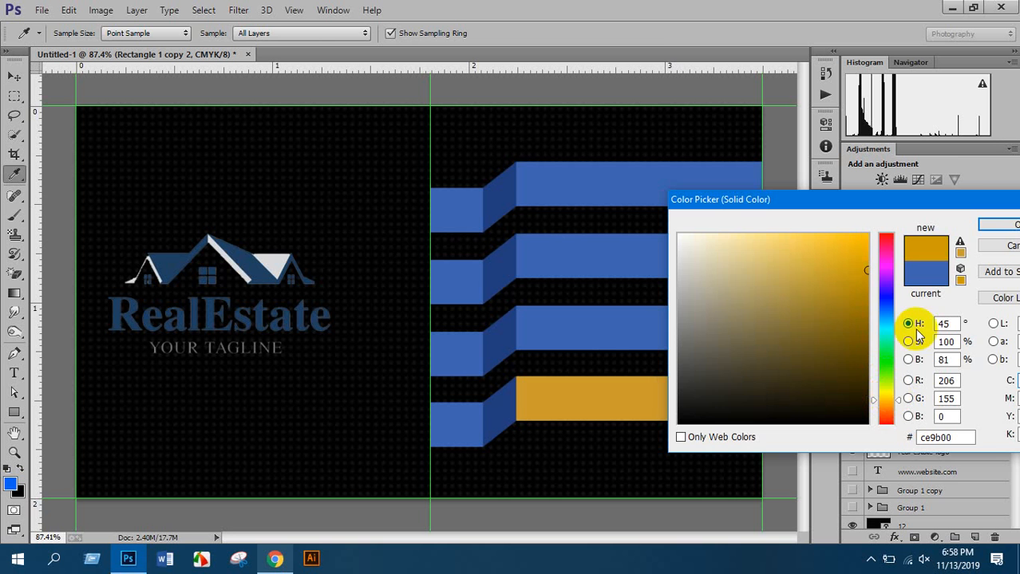
click(999, 223)
Eyedrop that orange onto the short left piece and give the fold a darker orange
double_click(895, 381)
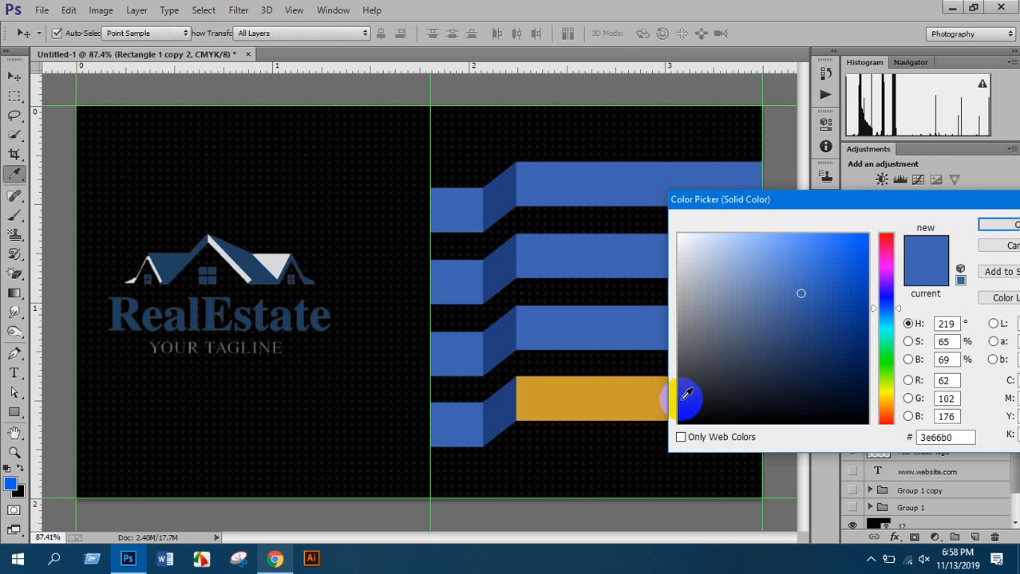
click(582, 392)
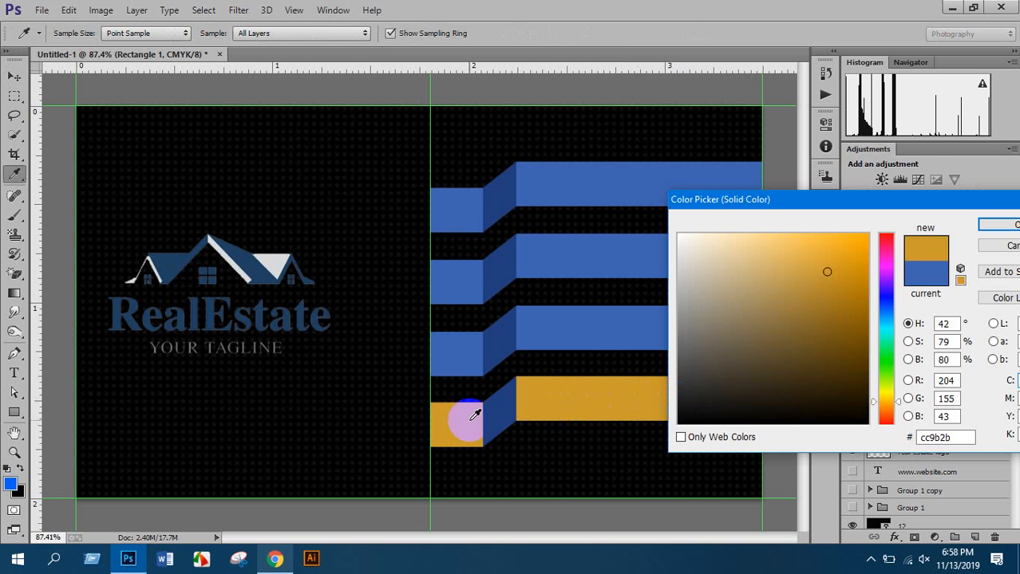
click(994, 228)
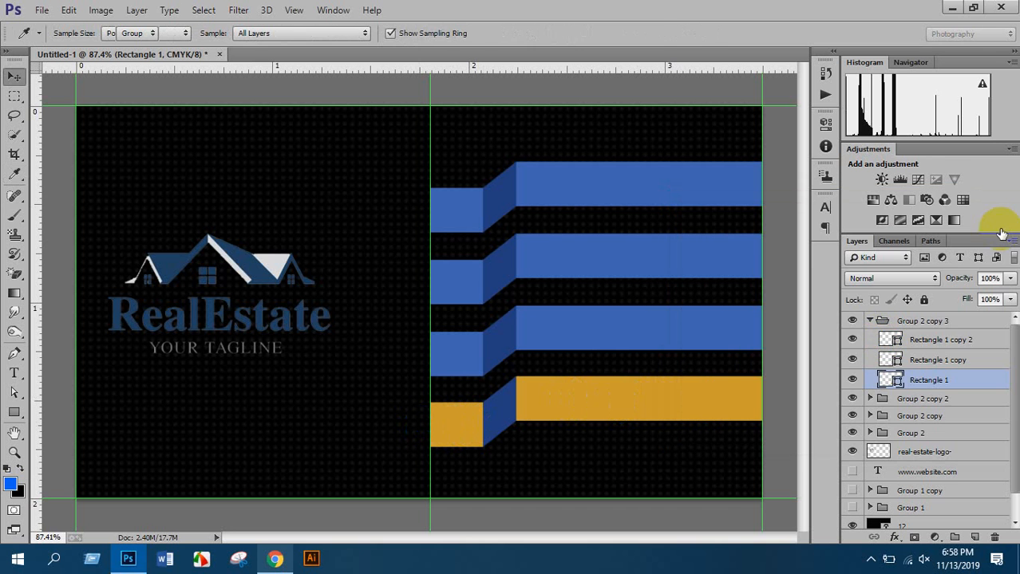
double_click(894, 359)
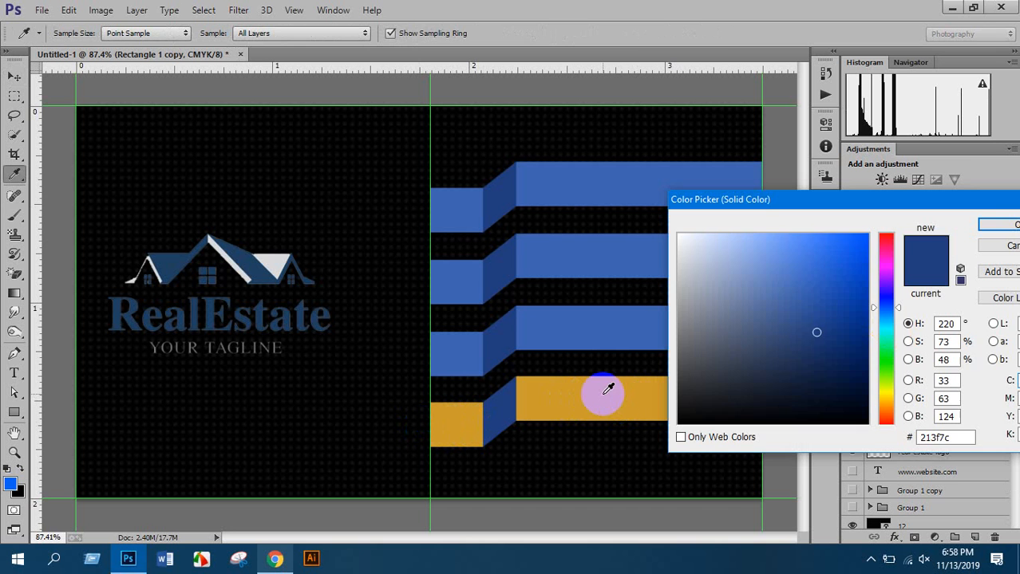
click(602, 392)
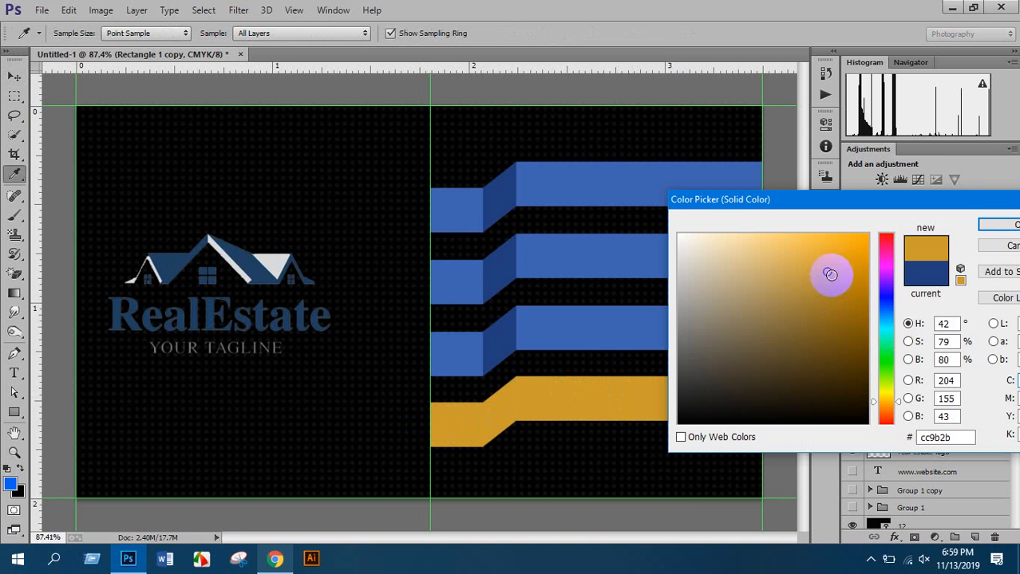
drag(827, 271, 832, 318)
click(991, 225)
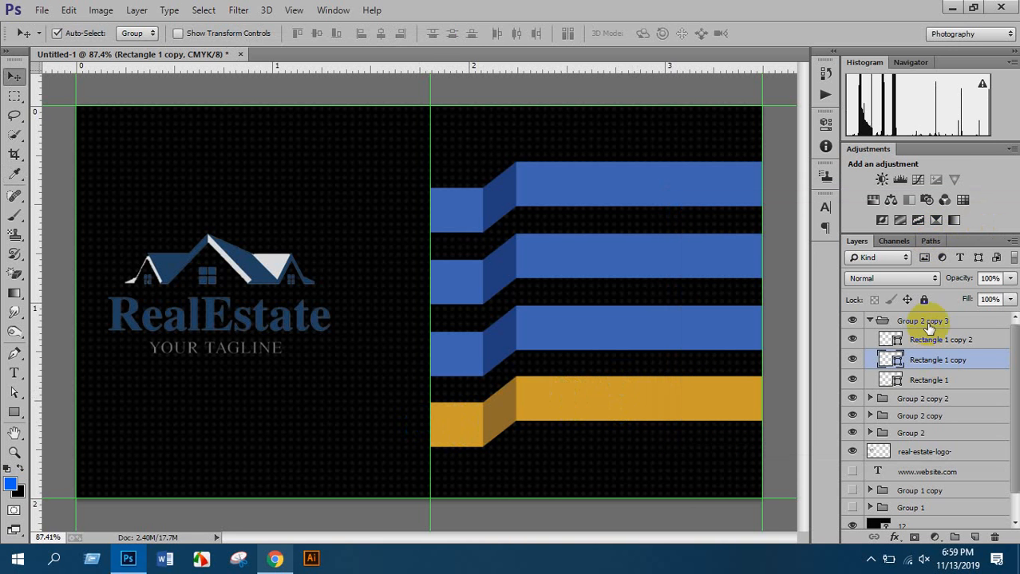
Expand Group 2 copy 2 and fill its long piece vivid pink (cf3995)
click(869, 321)
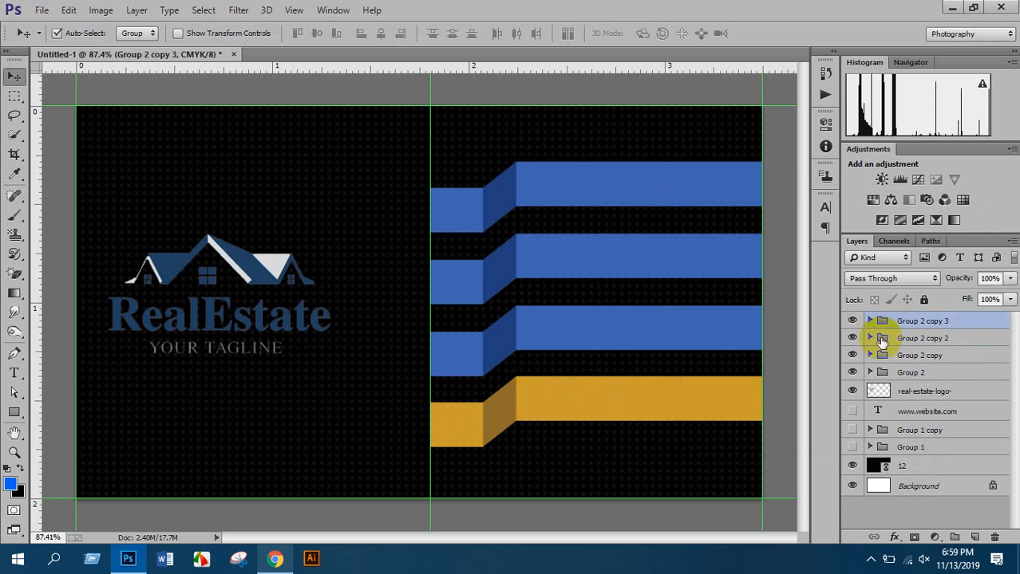
click(892, 339)
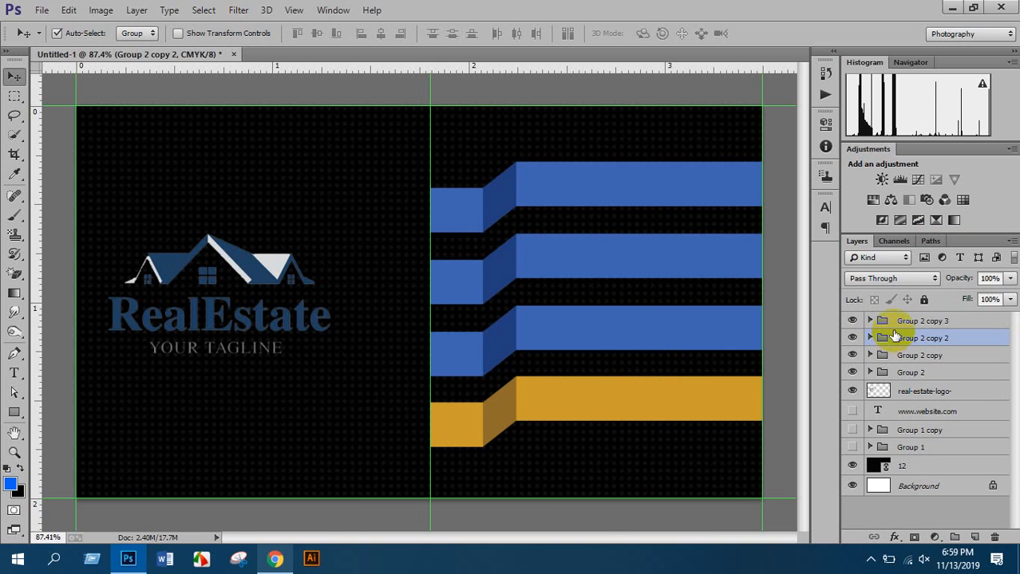
click(870, 338)
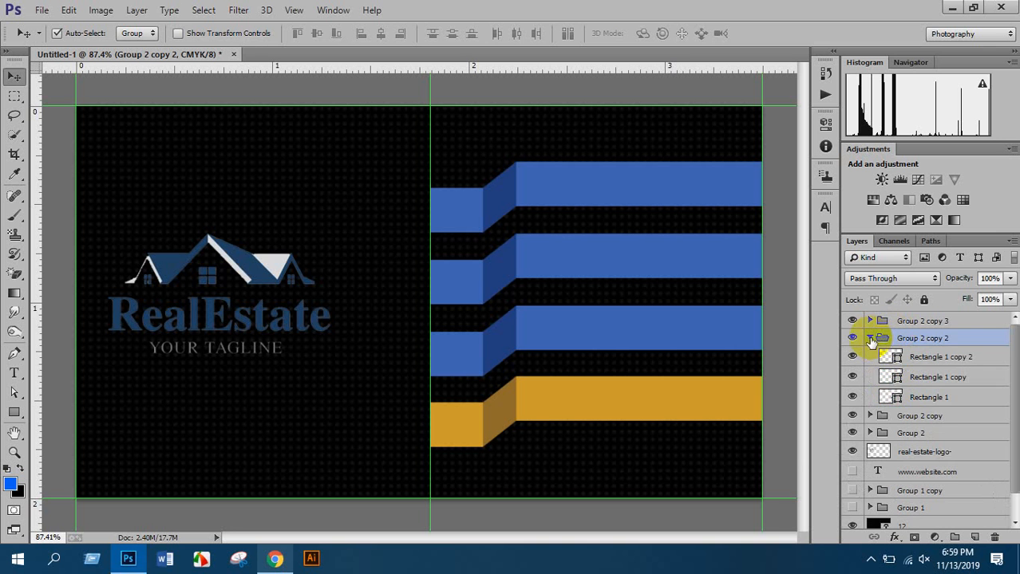
double_click(895, 357)
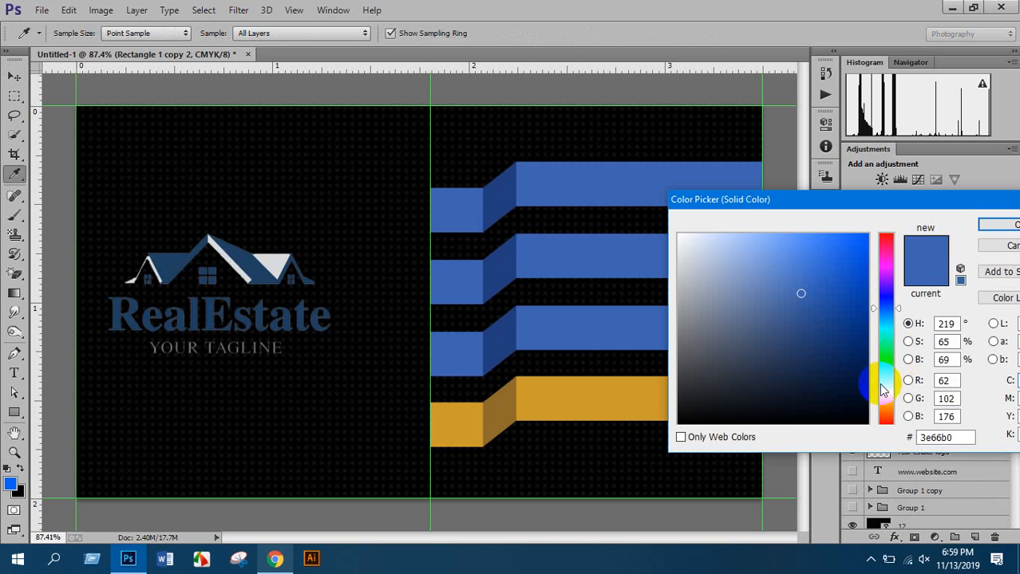
drag(887, 307, 892, 257)
click(870, 252)
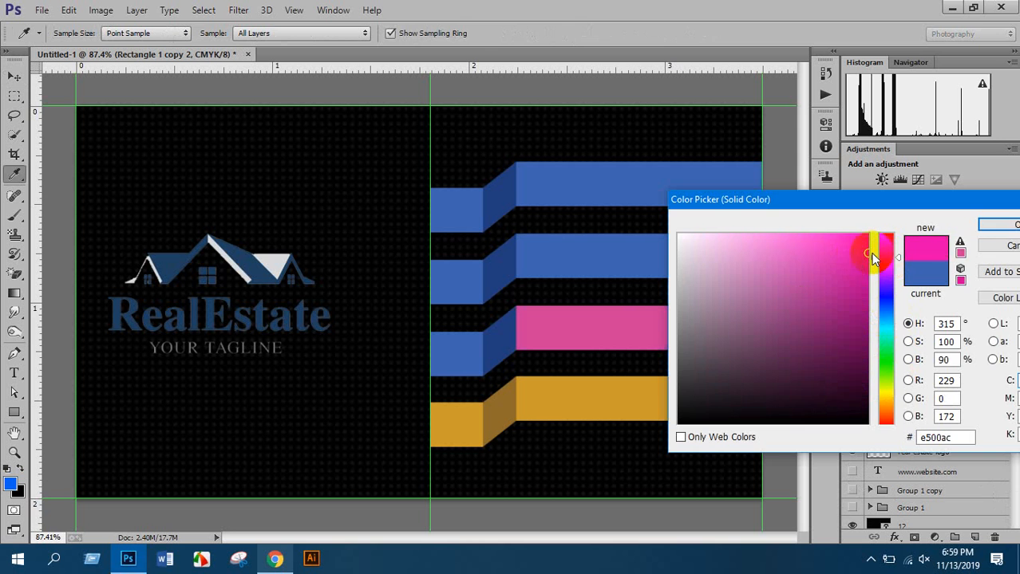
click(995, 226)
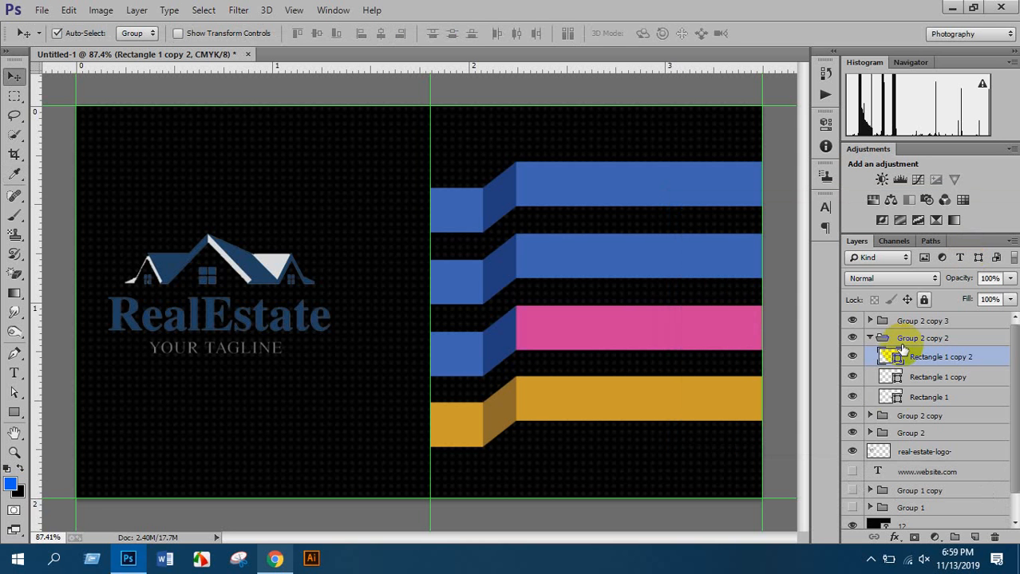
Match the left piece to that pink, shade the fold darker pink, and collapse the group
double_click(898, 397)
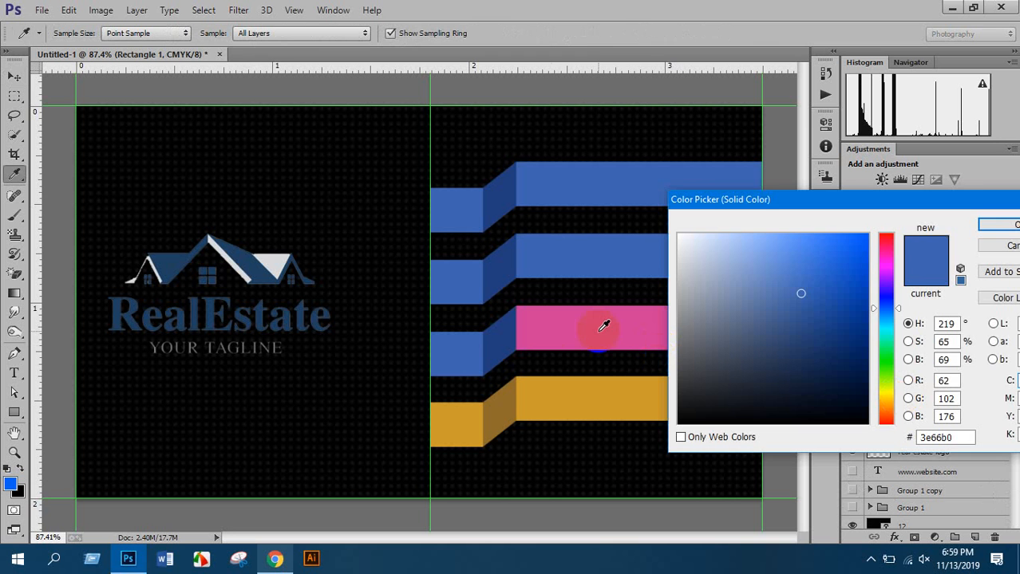
click(570, 322)
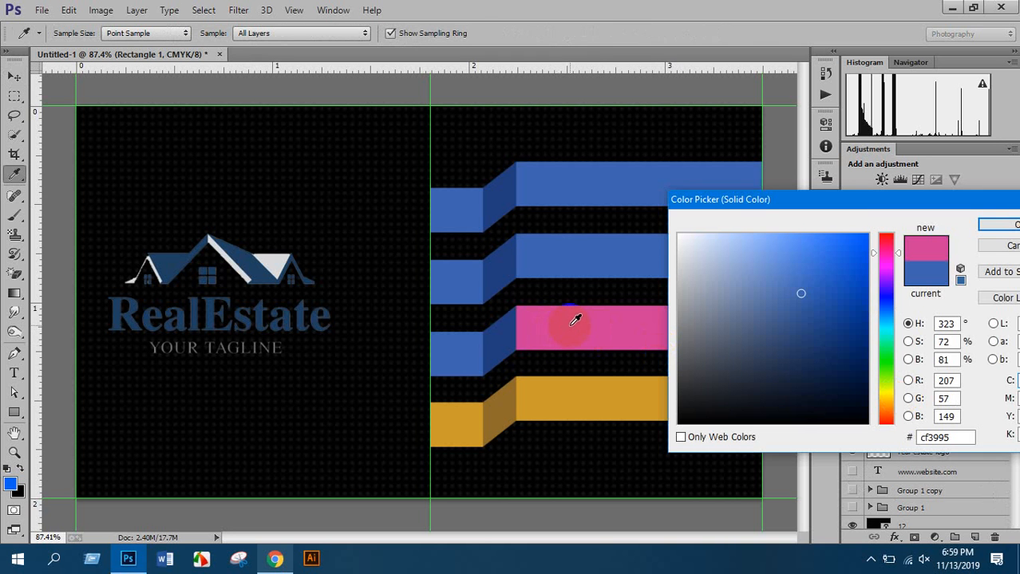
click(996, 226)
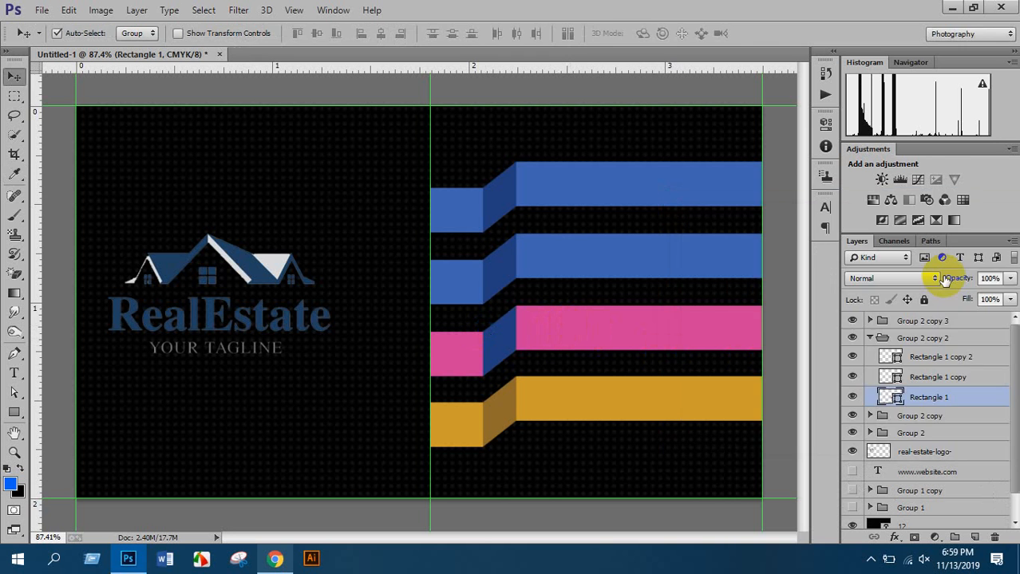
double_click(898, 368)
click(582, 322)
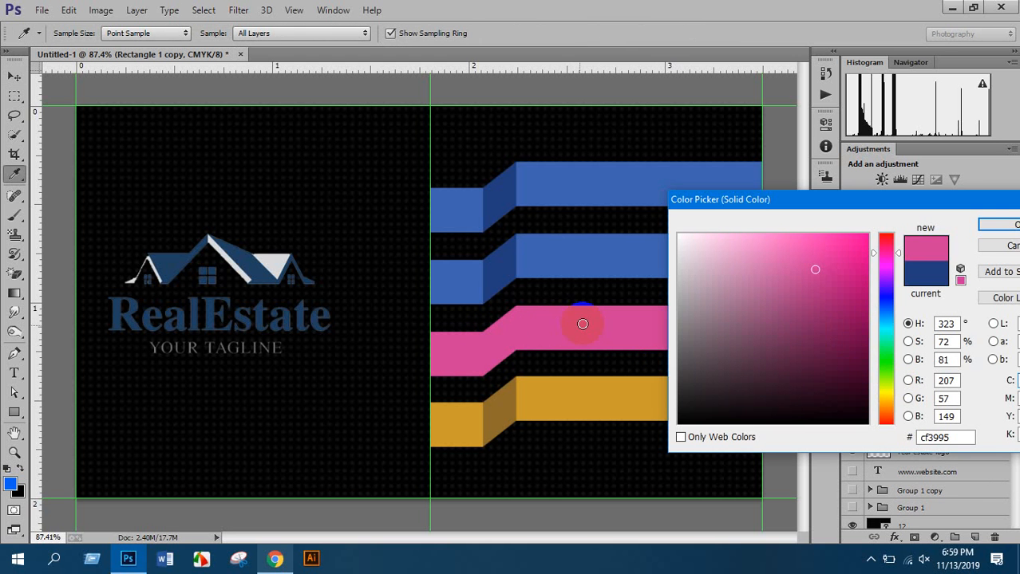
drag(815, 269, 821, 301)
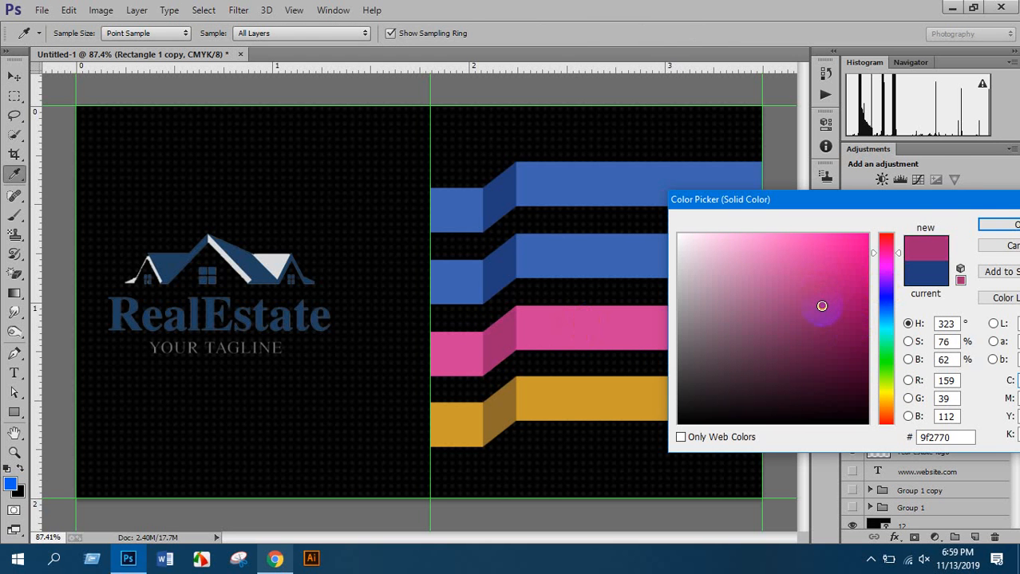
click(997, 225)
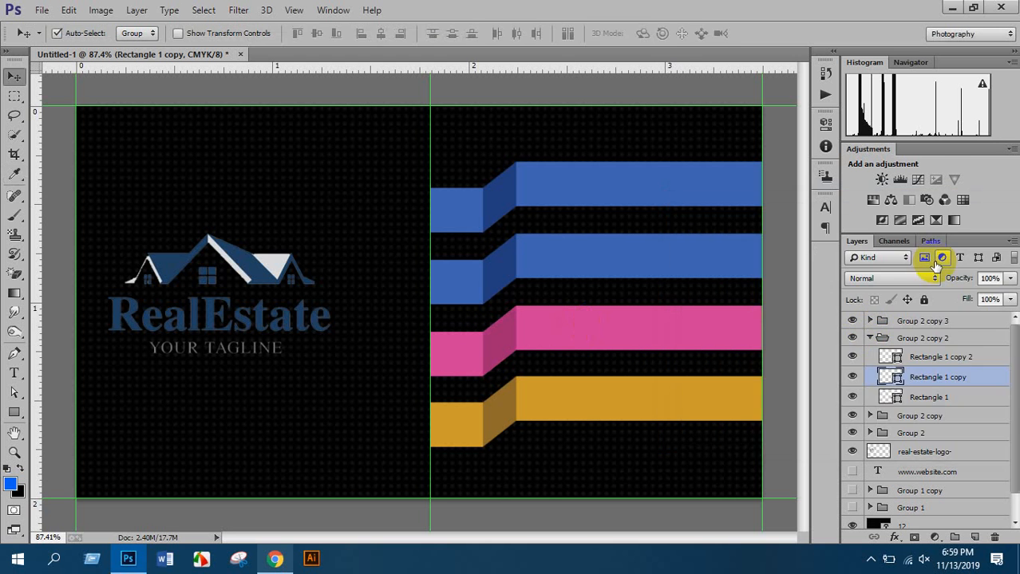
click(870, 339)
Expand Group 2 copy and try red and green fills on its long piece, settling on red
click(869, 356)
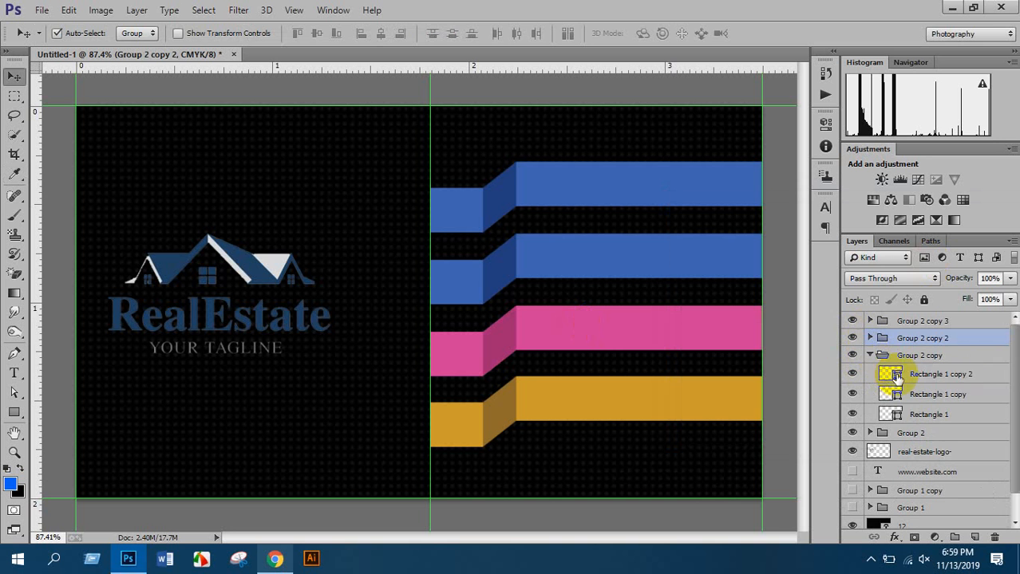
double_click(890, 370)
drag(884, 291, 887, 221)
drag(789, 253, 867, 251)
click(888, 304)
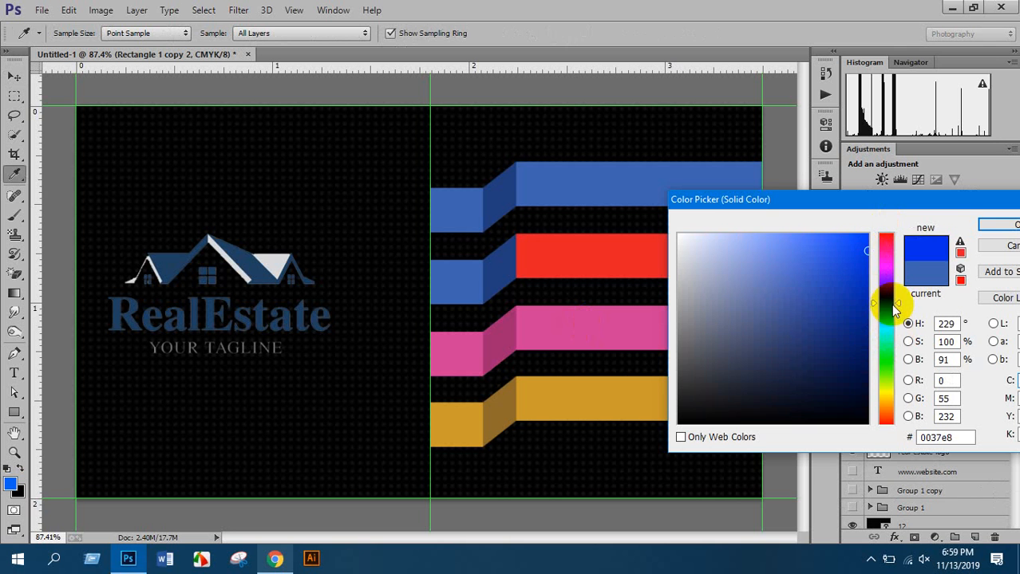
drag(888, 361, 885, 357)
click(868, 295)
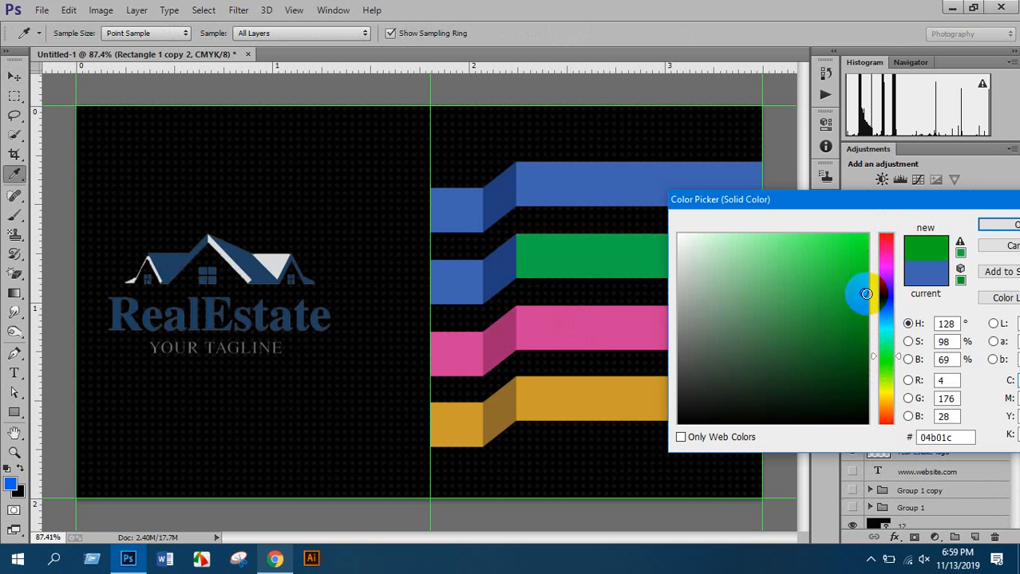
drag(884, 300, 896, 213)
click(867, 251)
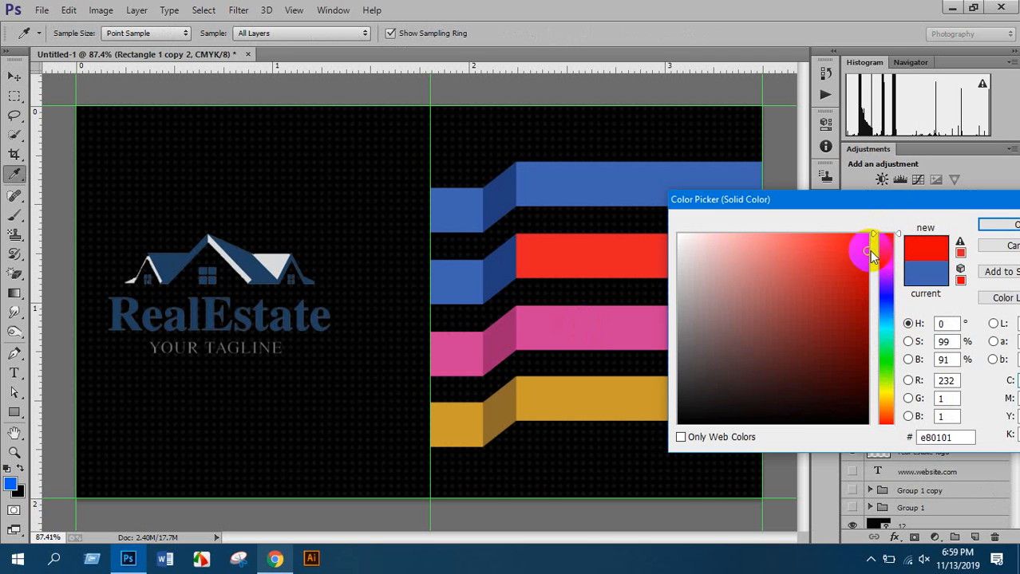
click(997, 234)
Change the second bar's long piece from red to a darker green
key(v)
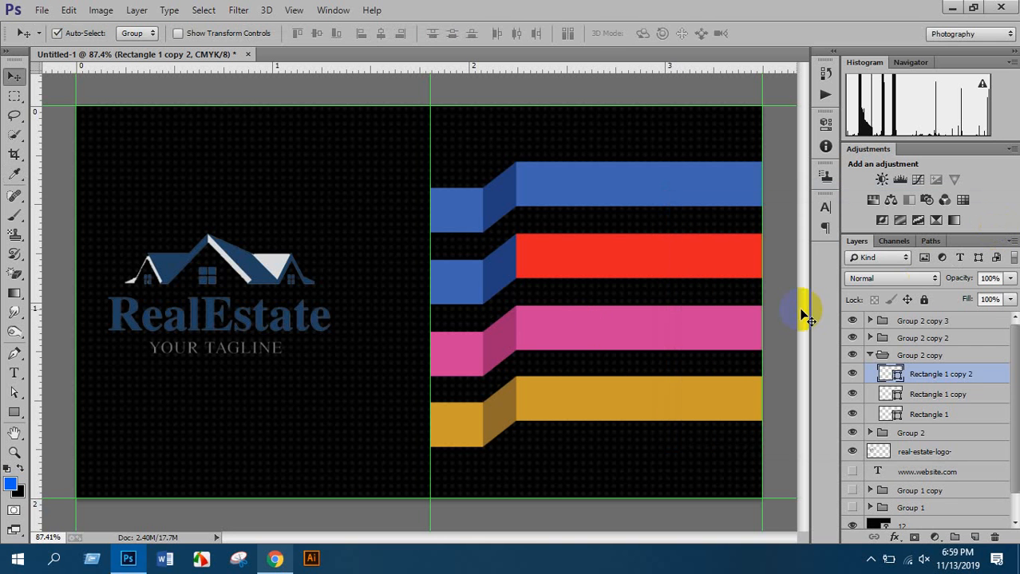
double_click(893, 374)
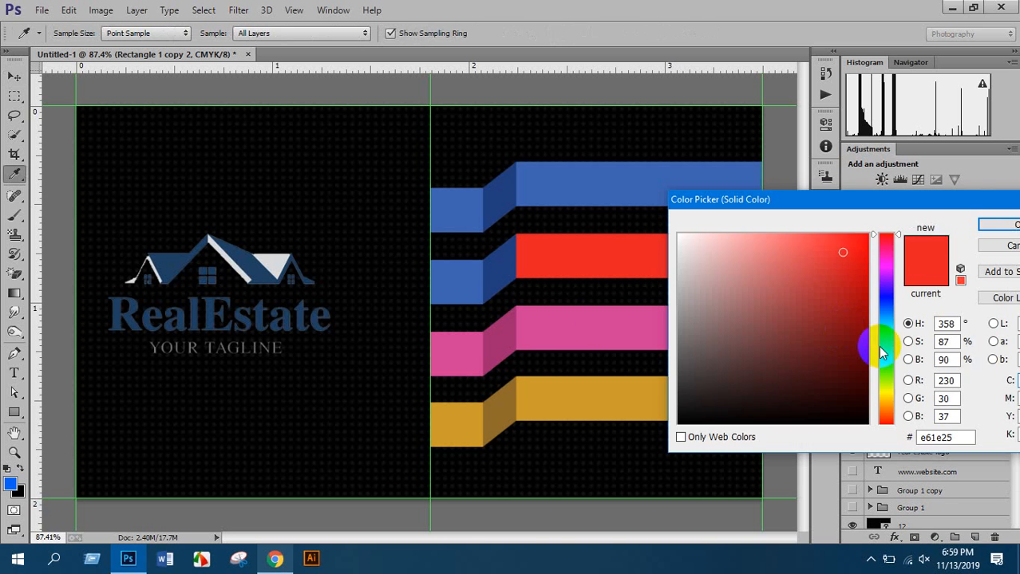
drag(883, 348, 888, 361)
click(867, 312)
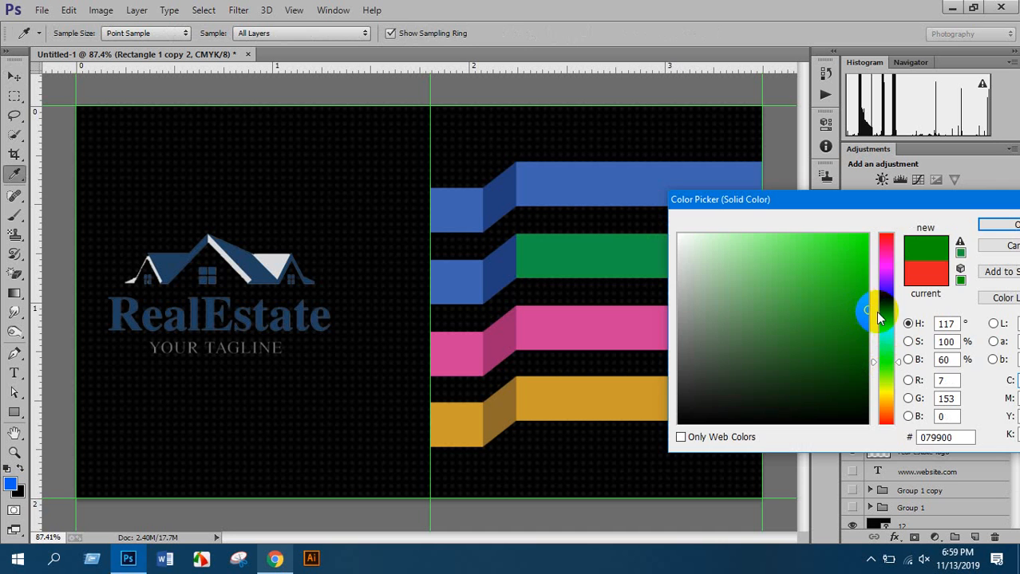
click(998, 226)
Match the left piece to that green, shade the fold darker green, and zoom out
double_click(890, 414)
click(655, 273)
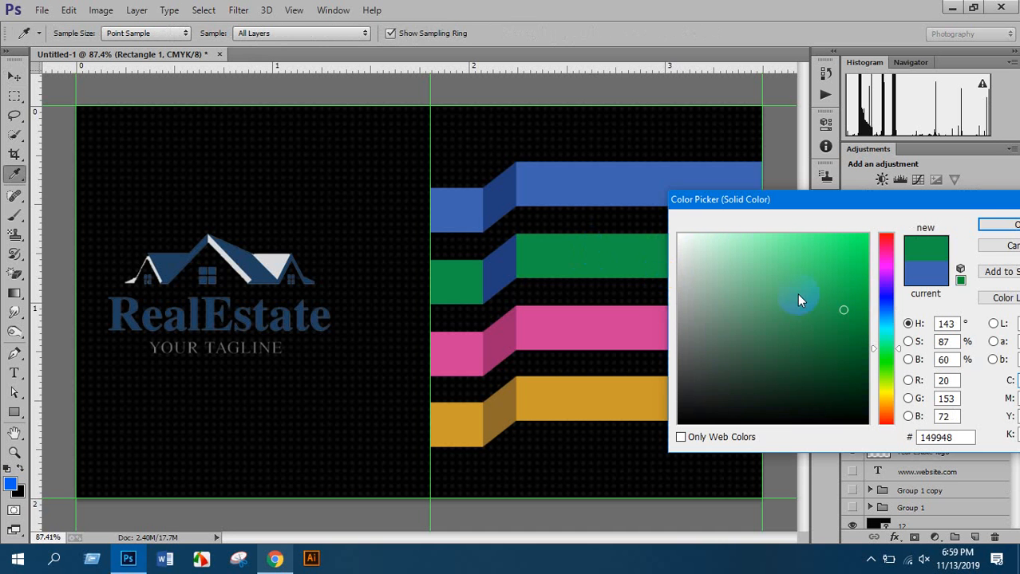
click(993, 225)
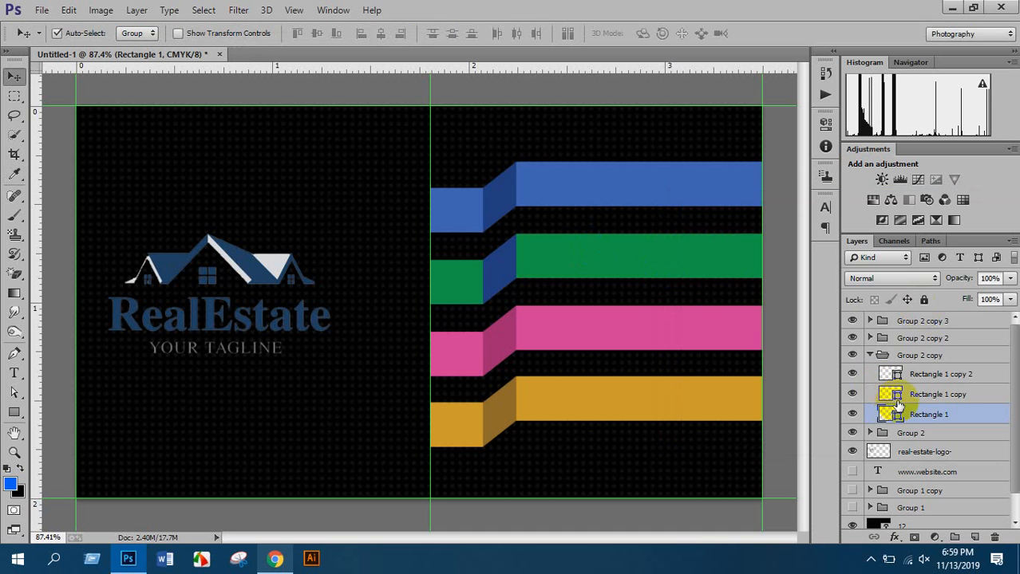
double_click(898, 399)
click(649, 251)
mouse_move(830, 304)
mouse_down()
mouse_move(847, 314)
mouse_move(855, 347)
mouse_up()
click(993, 226)
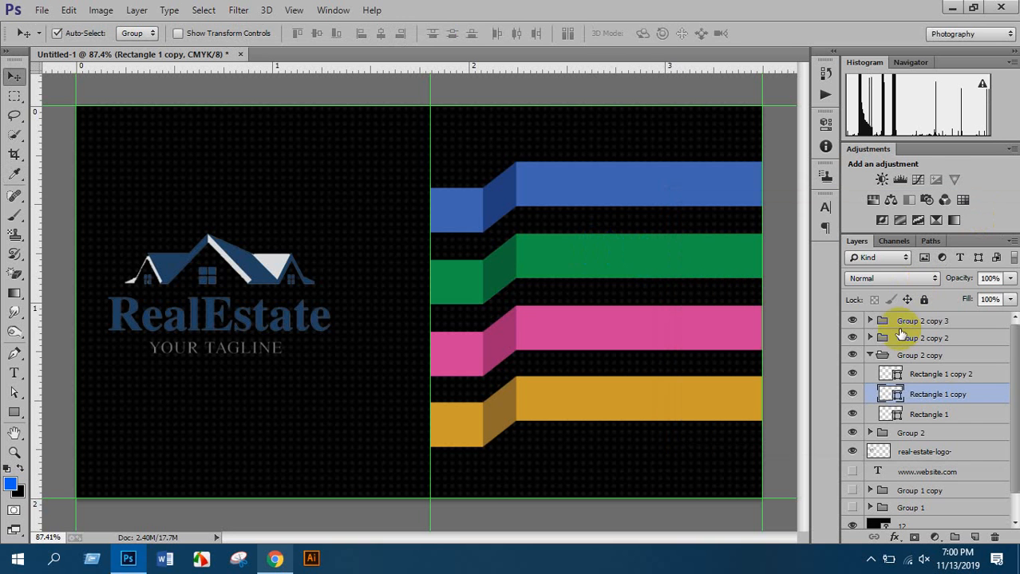
click(871, 355)
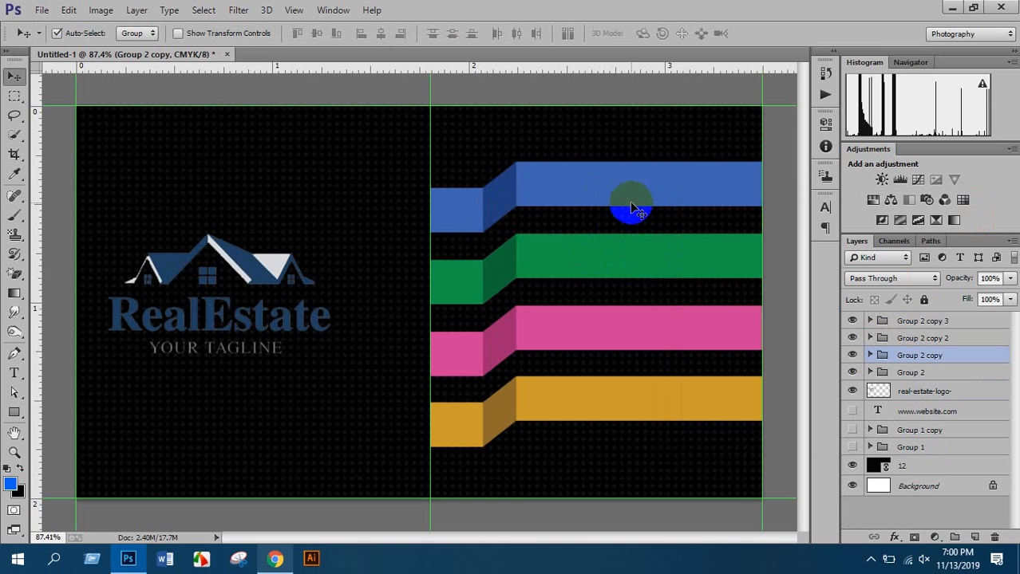
key(ctrl+minus)
key(ctrl+minus)
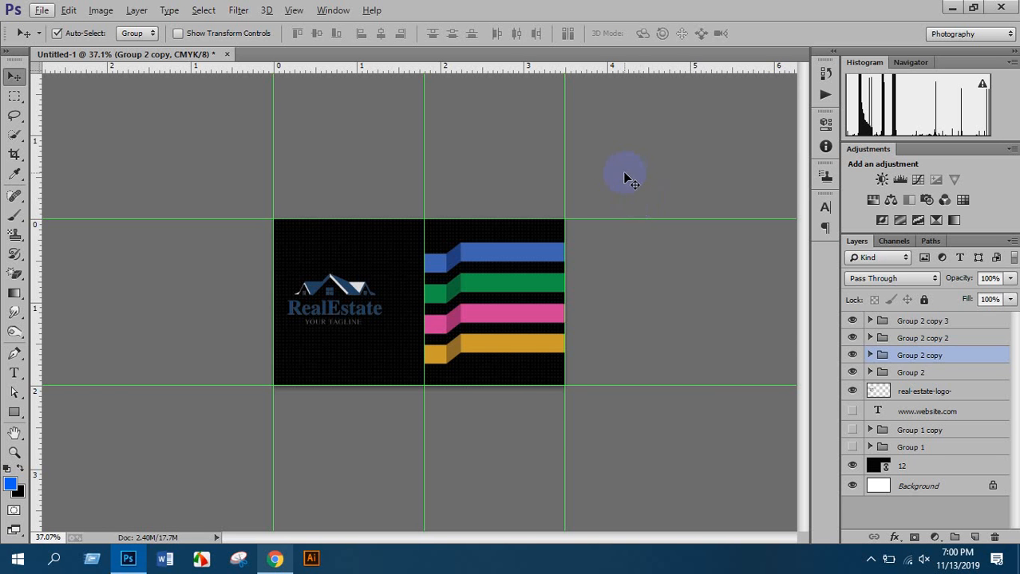
Nudge the blue ribbon group down slightly
scroll(360, 289, up, 10)
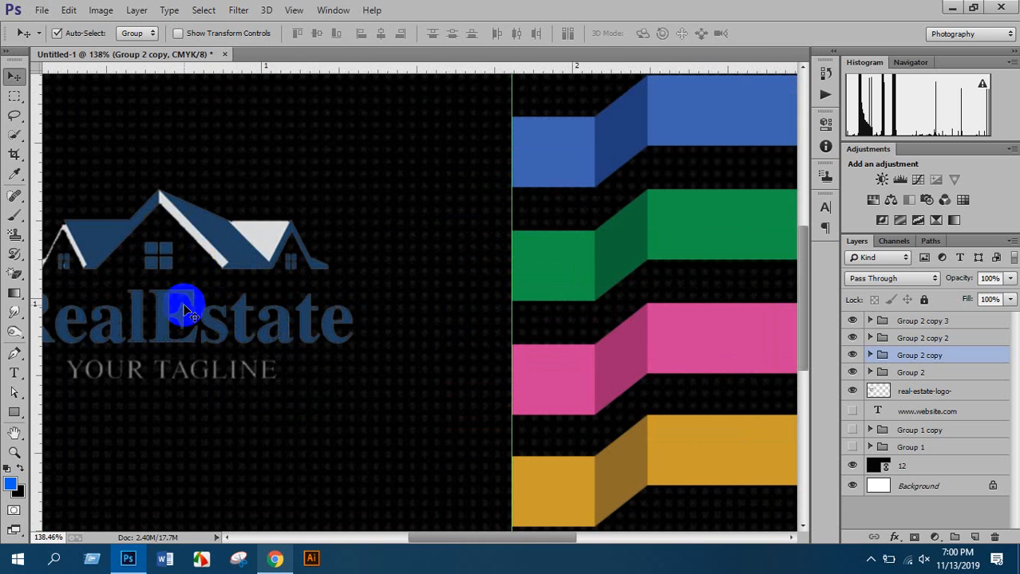
scroll(232, 351, up, 2)
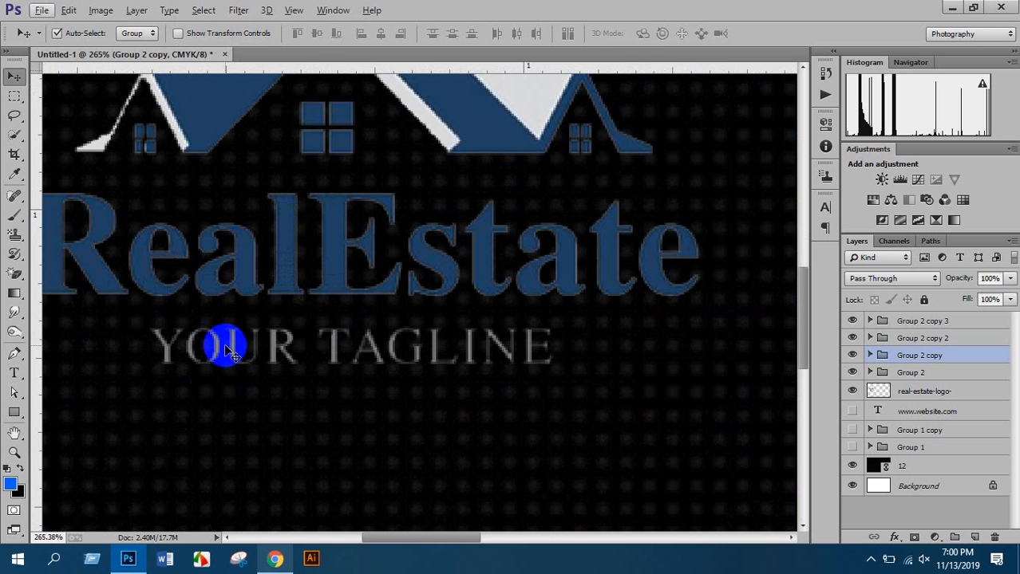
scroll(243, 348, down, 3)
scroll(275, 349, down, 2)
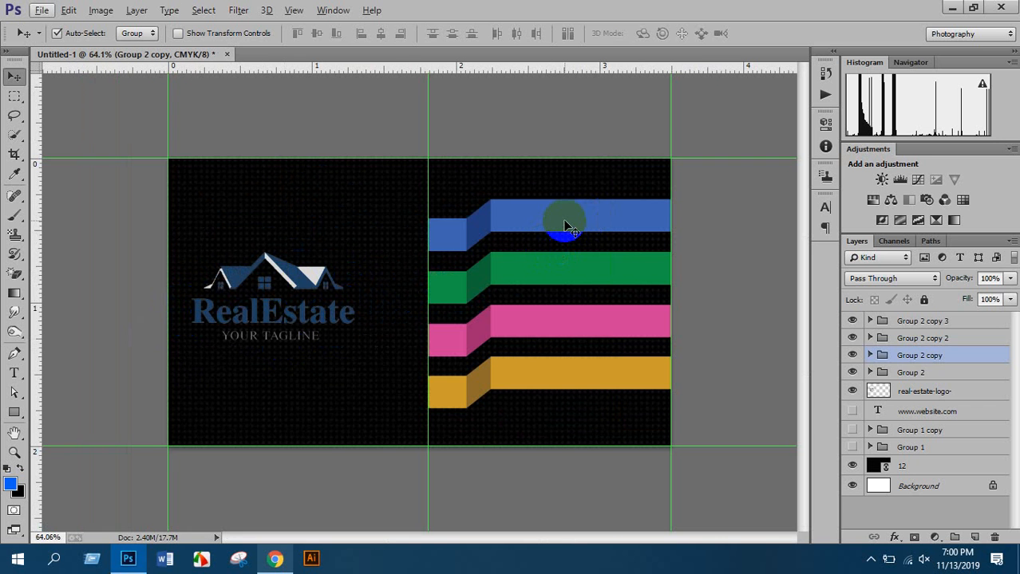
key(Down)
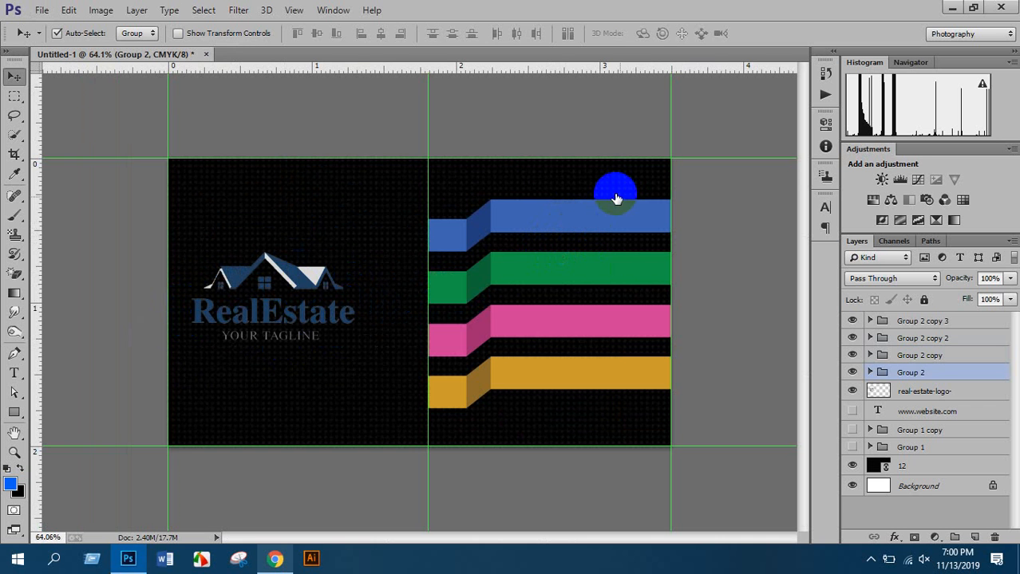
scroll(497, 270, down, 3)
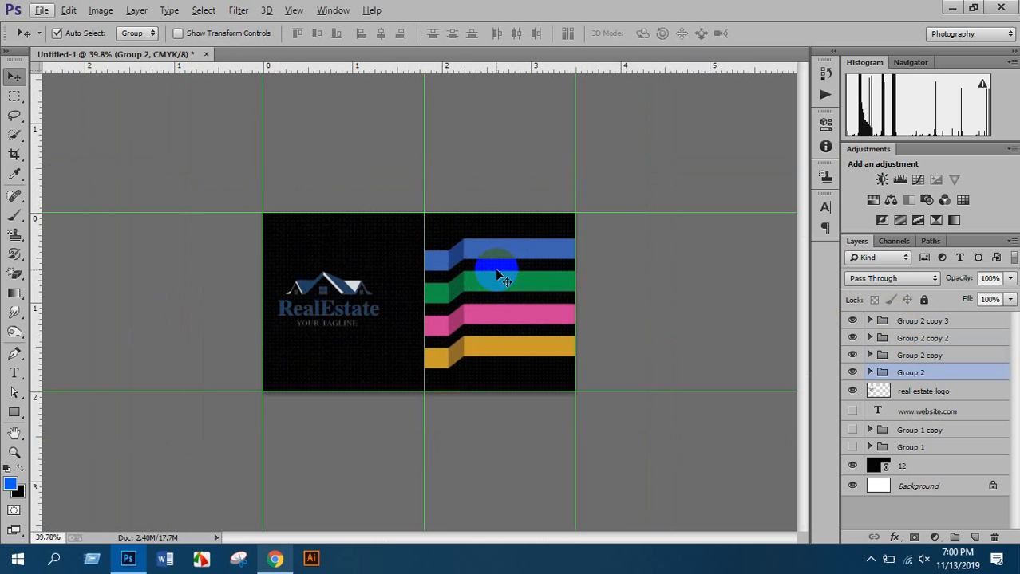
scroll(497, 273, up, 2)
scroll(519, 263, up, 2)
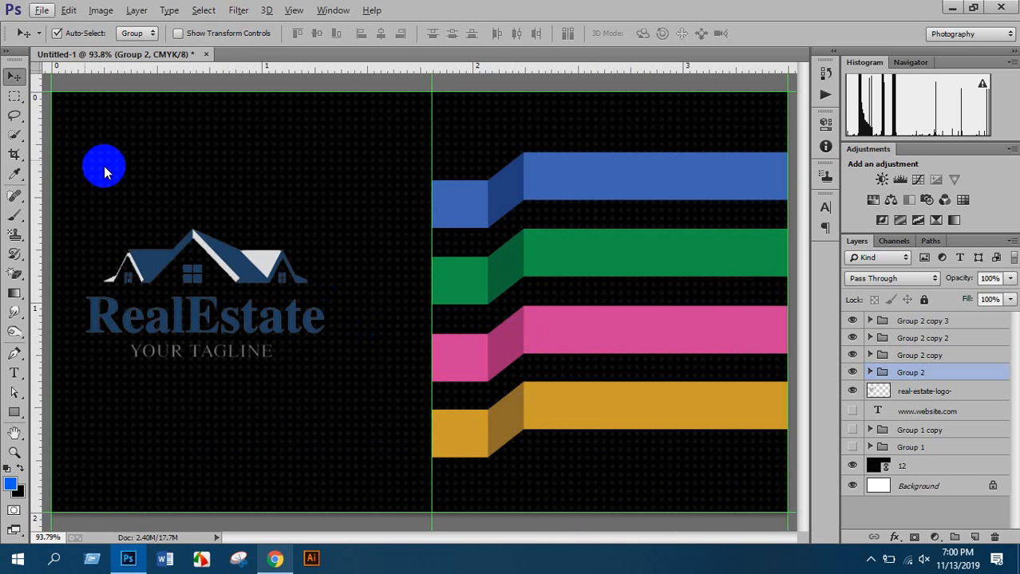
Make Group 2 copy 3 the active layer and switch to the Custom Shape Tool
click(14, 413)
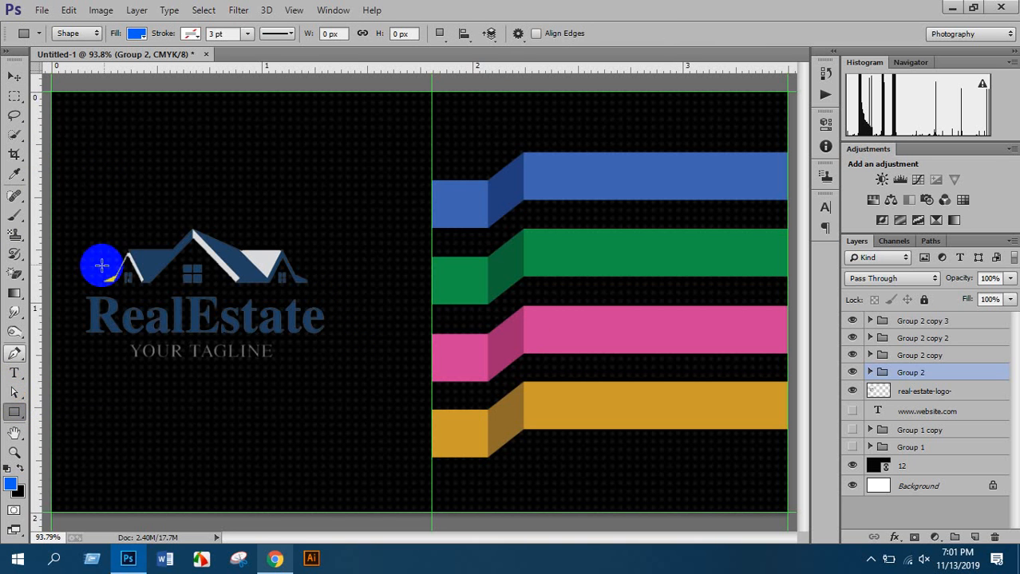
click(907, 320)
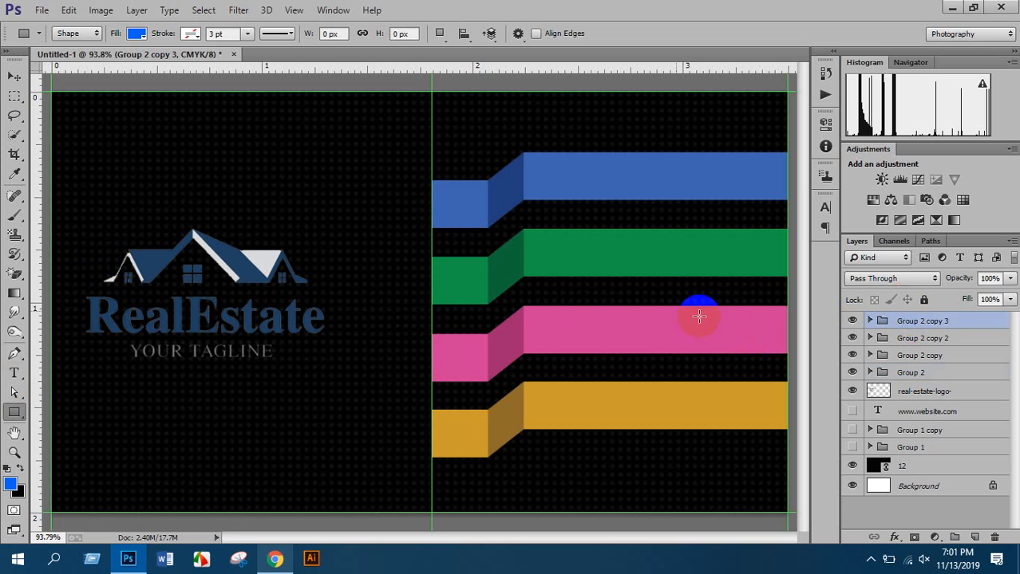
right_click(13, 416)
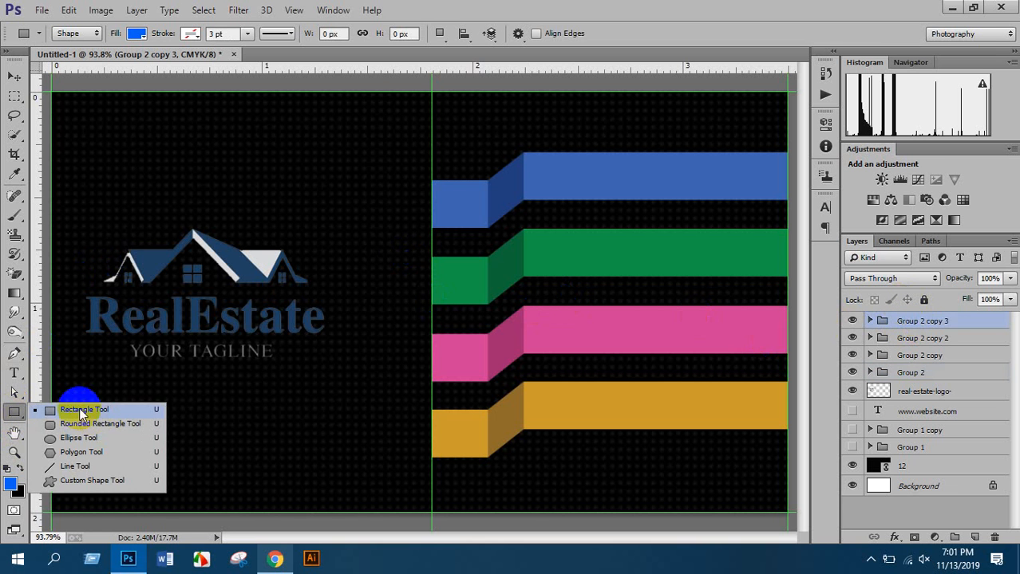
click(78, 482)
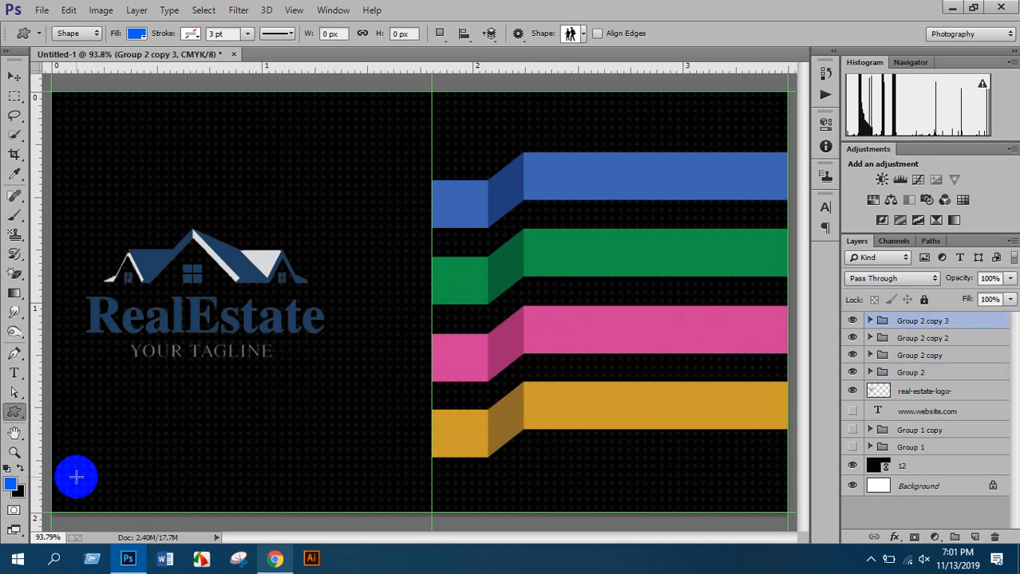
Load the All shape set into the custom shape library and pick the telephone shape
click(570, 35)
click(570, 35)
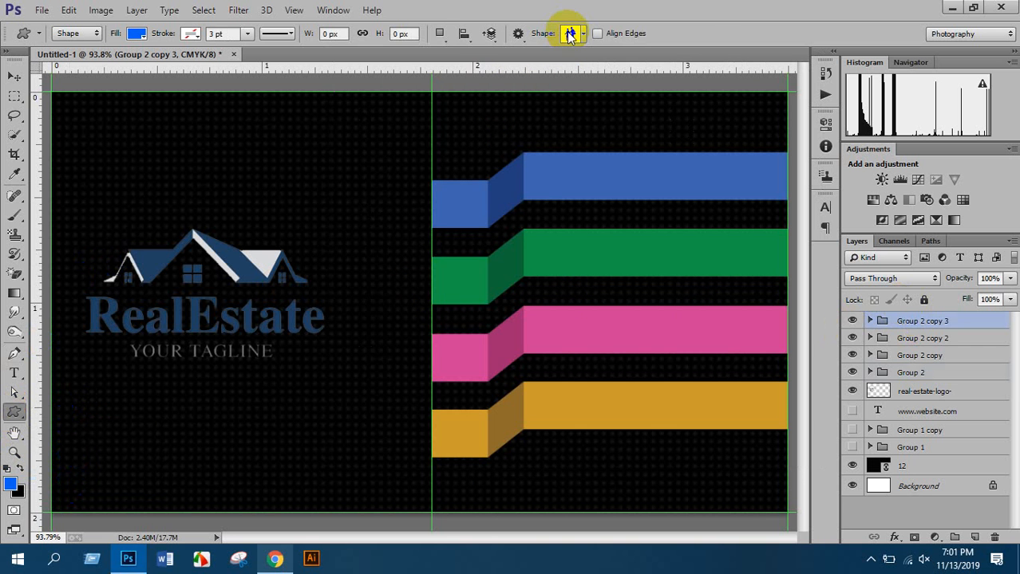
click(570, 35)
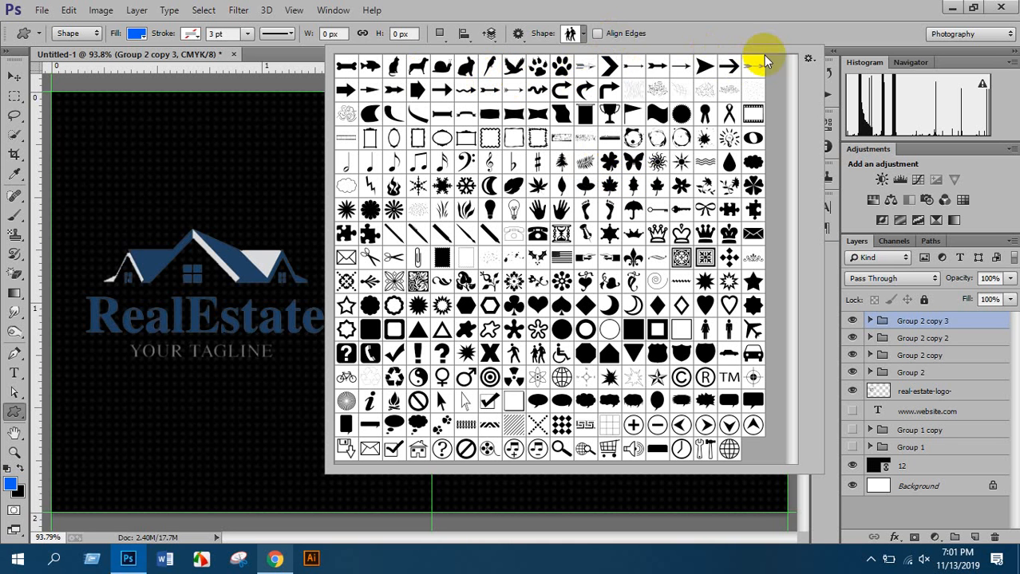
click(808, 61)
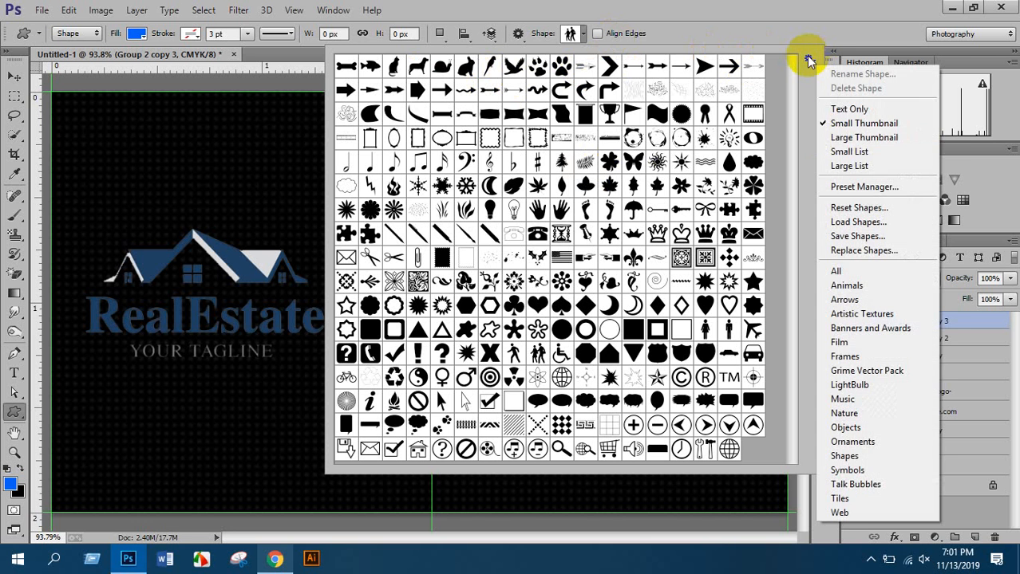
click(848, 267)
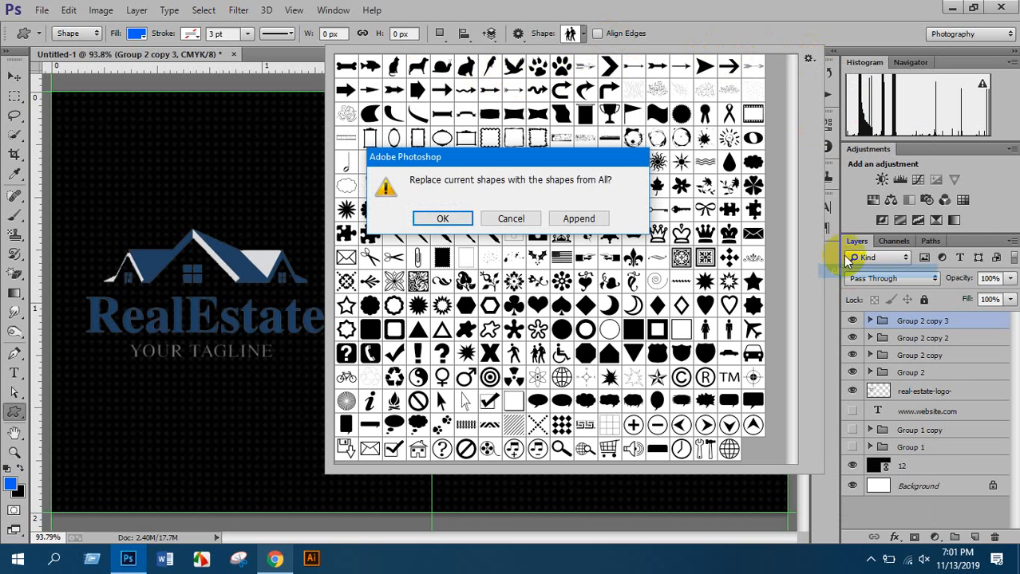
click(442, 217)
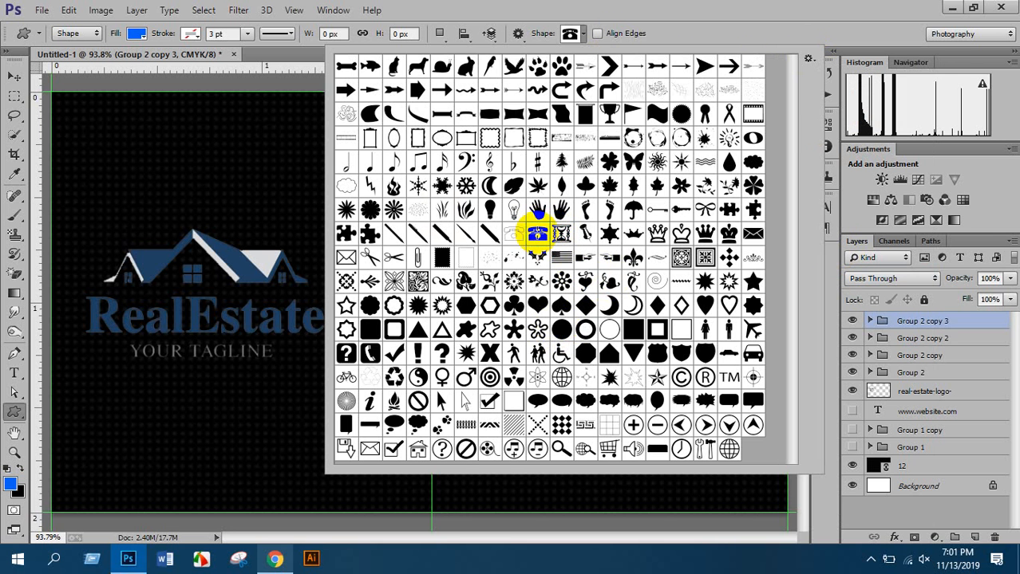
double_click(537, 233)
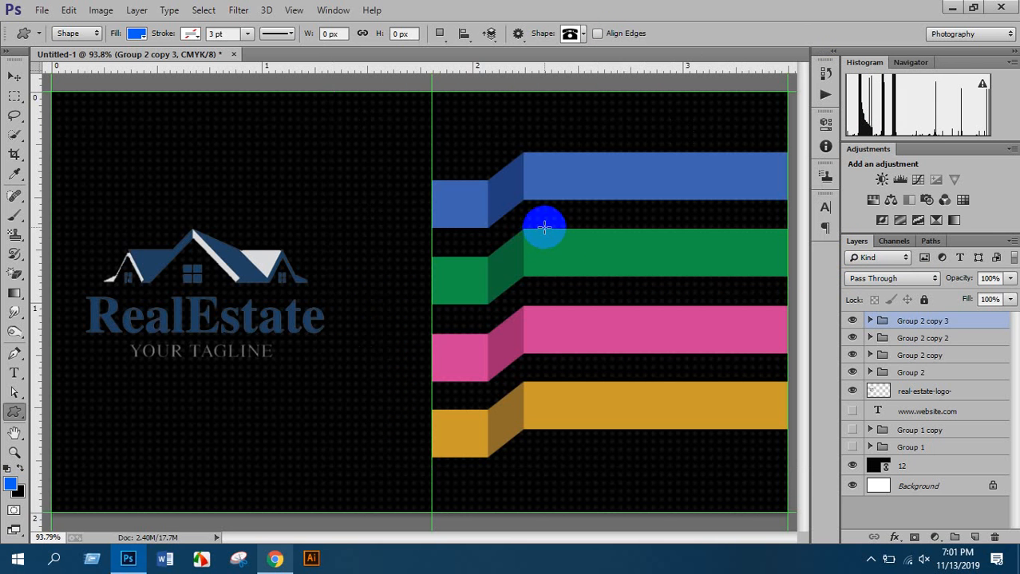
On a new layer with white fill, draw telephone and envelope icons on the blue and green ribbons
click(974, 536)
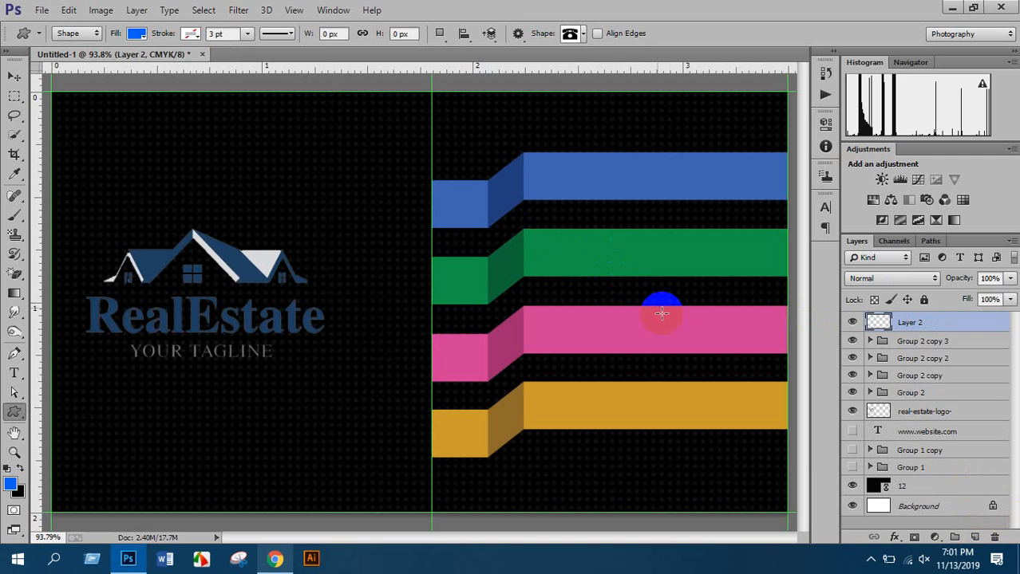
click(138, 35)
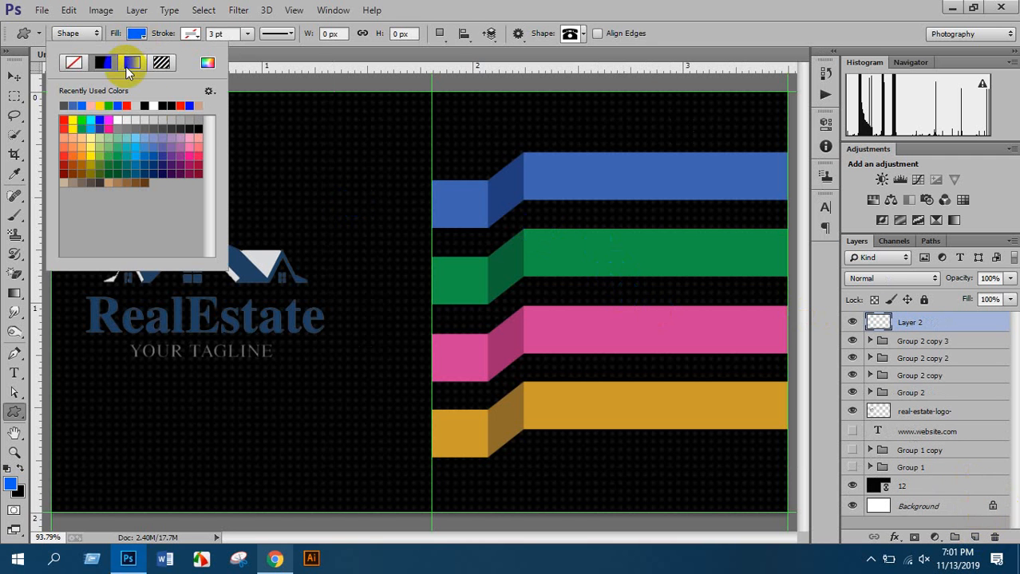
click(155, 106)
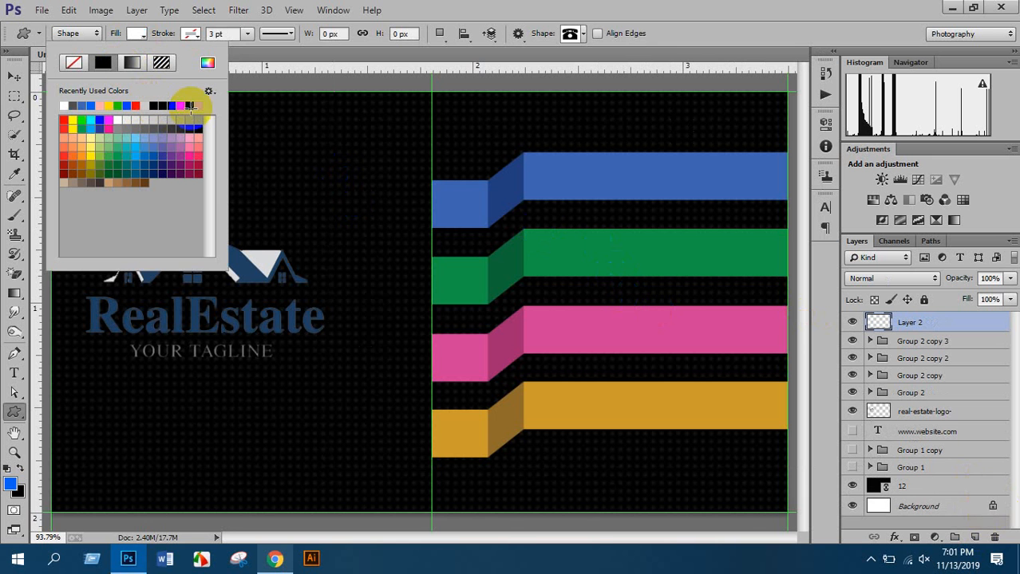
scroll(452, 176, up, 5)
scroll(446, 192, up, 3)
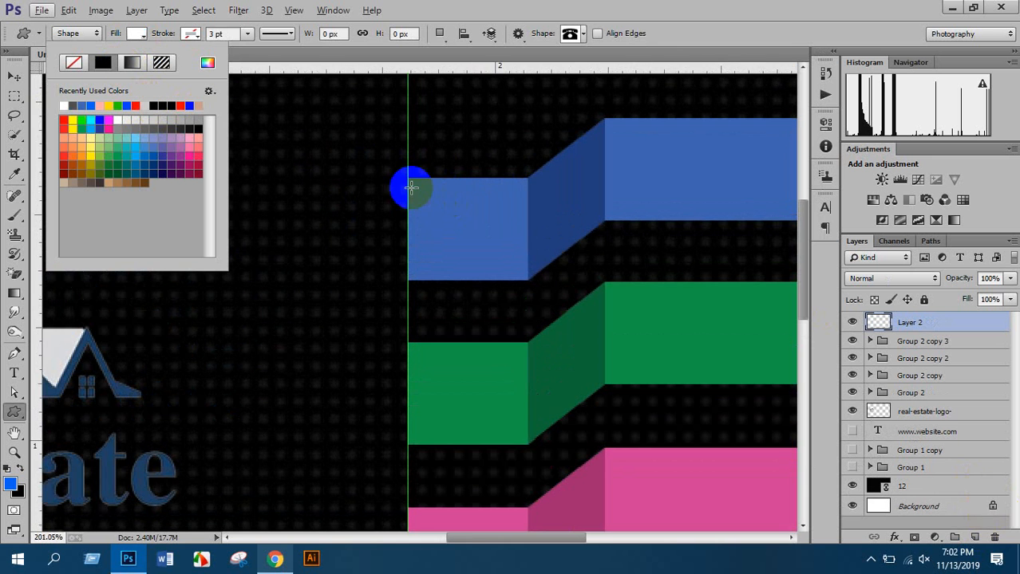
drag(421, 184, 505, 264)
scroll(491, 266, down, 3)
scroll(487, 252, down, 1)
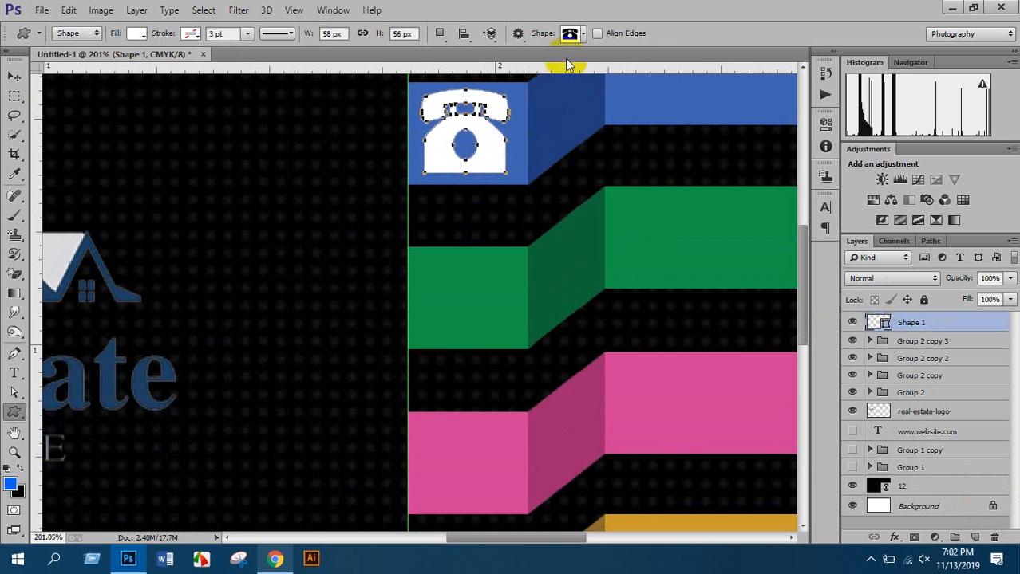
click(572, 35)
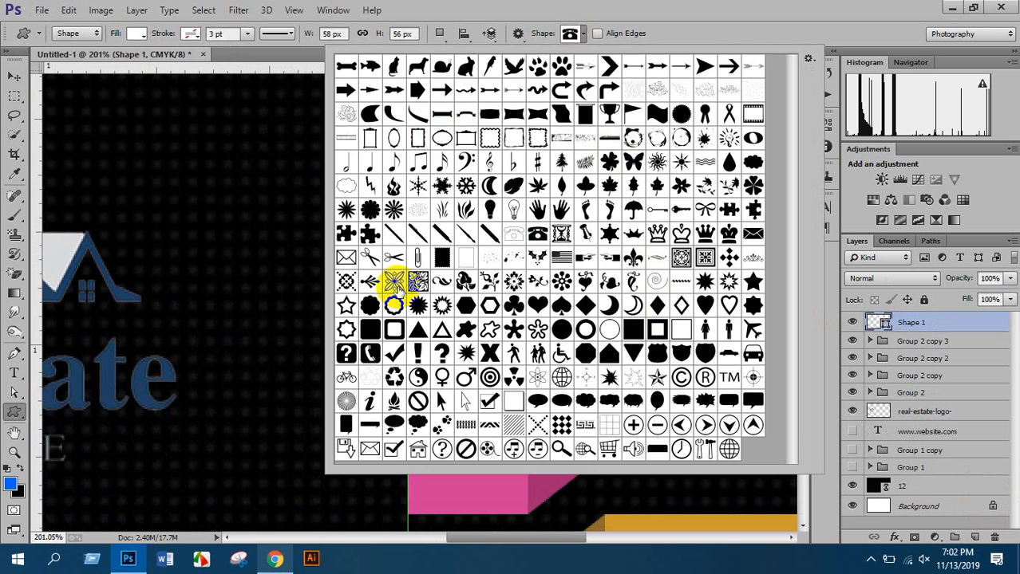
double_click(752, 234)
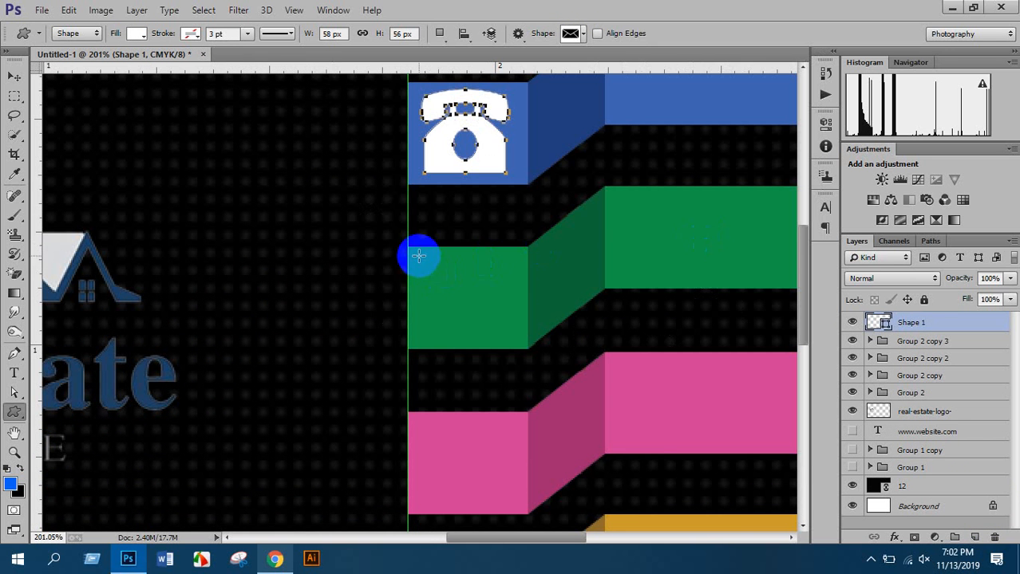
drag(418, 253, 512, 330)
Draw white globe and house icons on the pink and orange ribbon ends
click(582, 33)
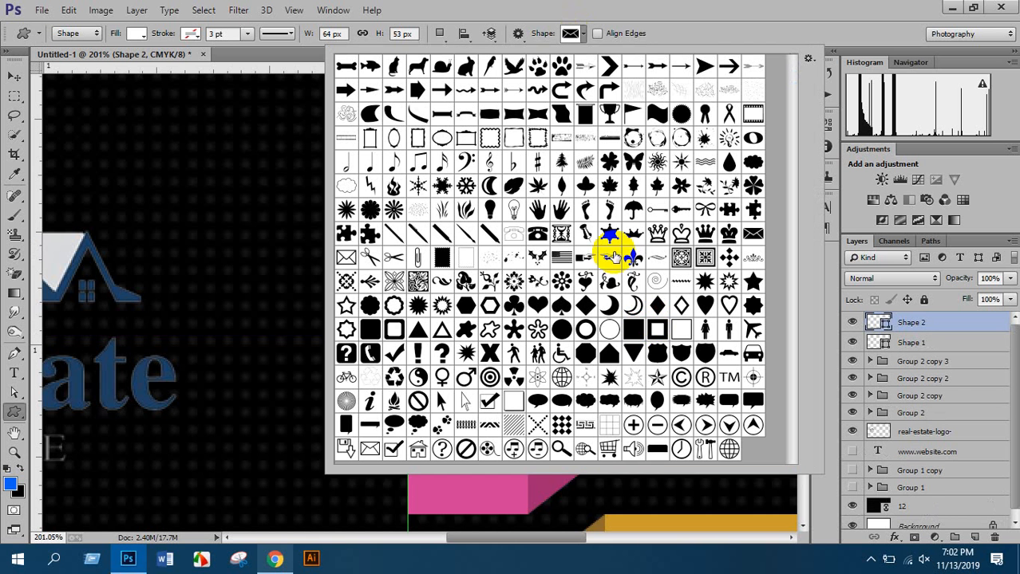
scroll(664, 359, down, 1)
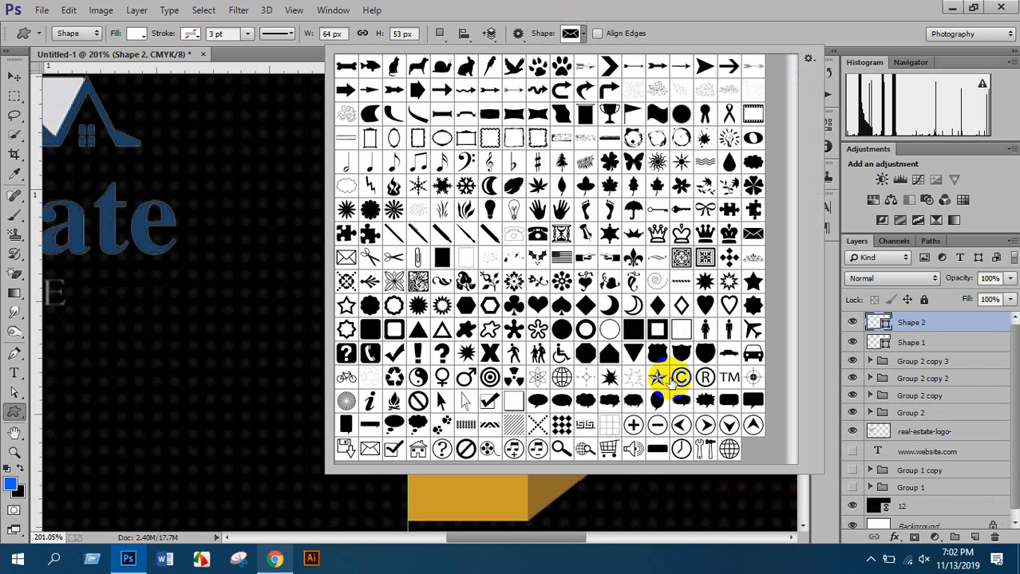
double_click(730, 449)
scroll(587, 418, down, 2)
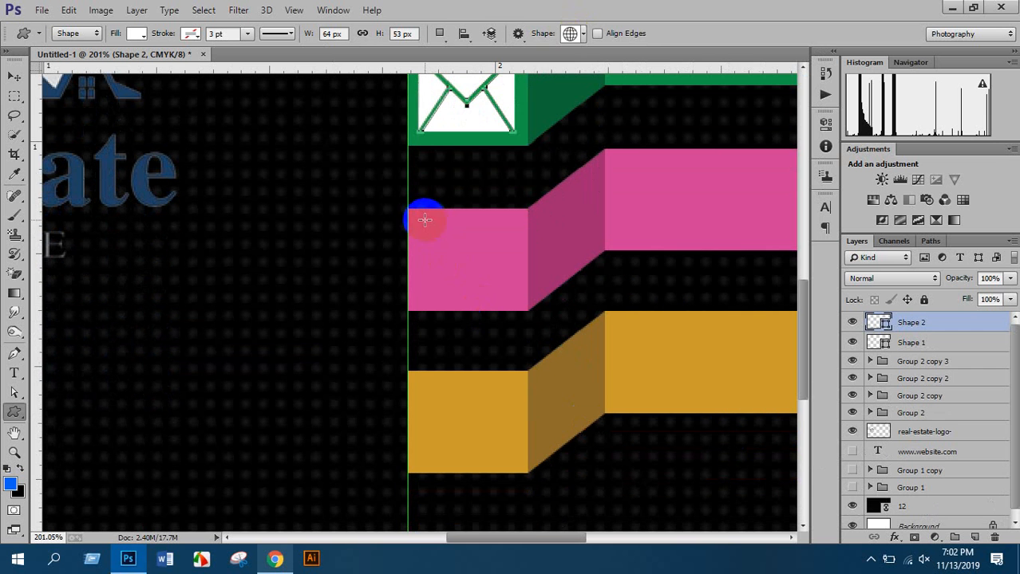
drag(424, 219, 502, 293)
drag(507, 298, 507, 300)
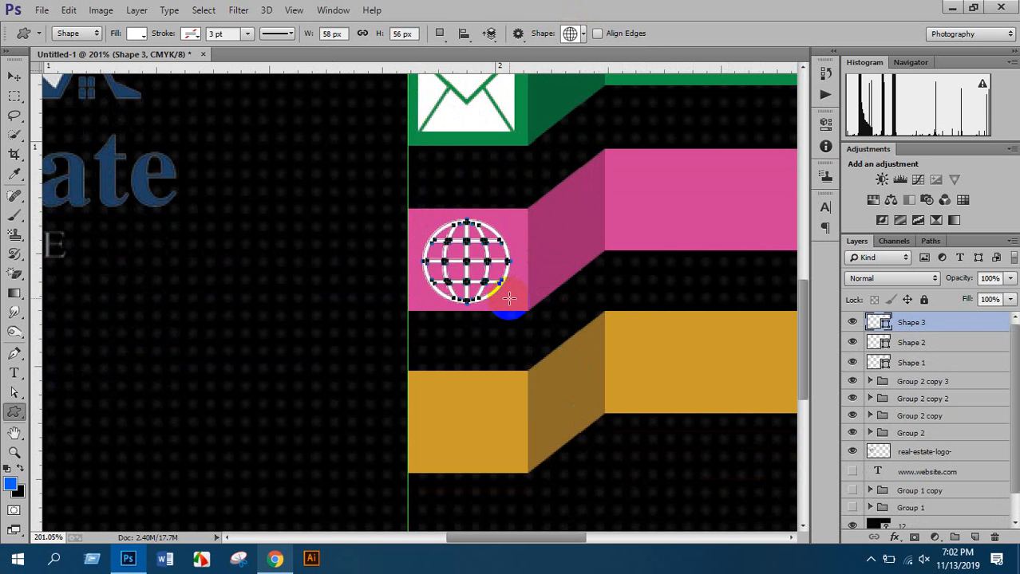
click(576, 33)
scroll(586, 289, down, 3)
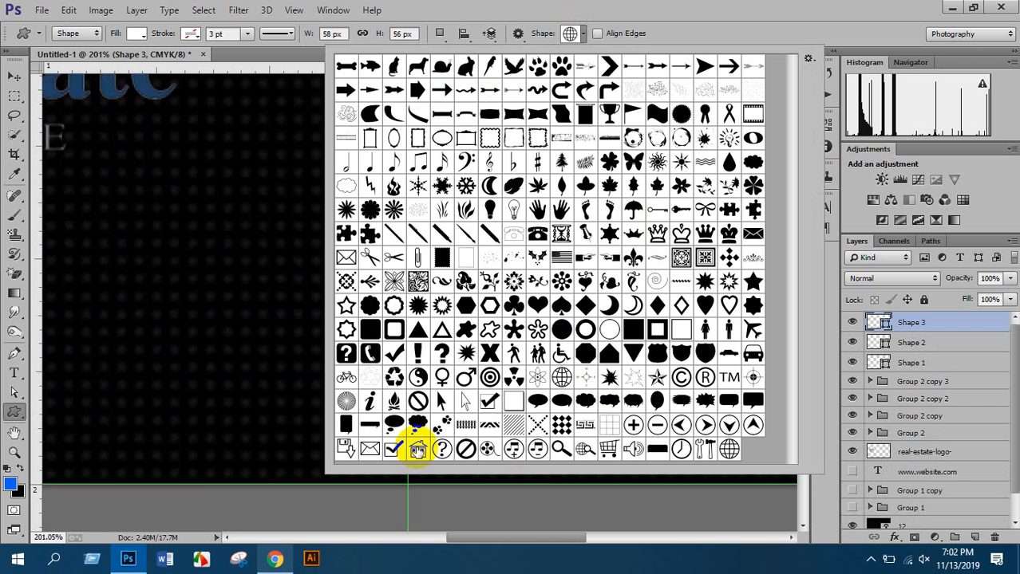
double_click(417, 449)
scroll(431, 383, down, 2)
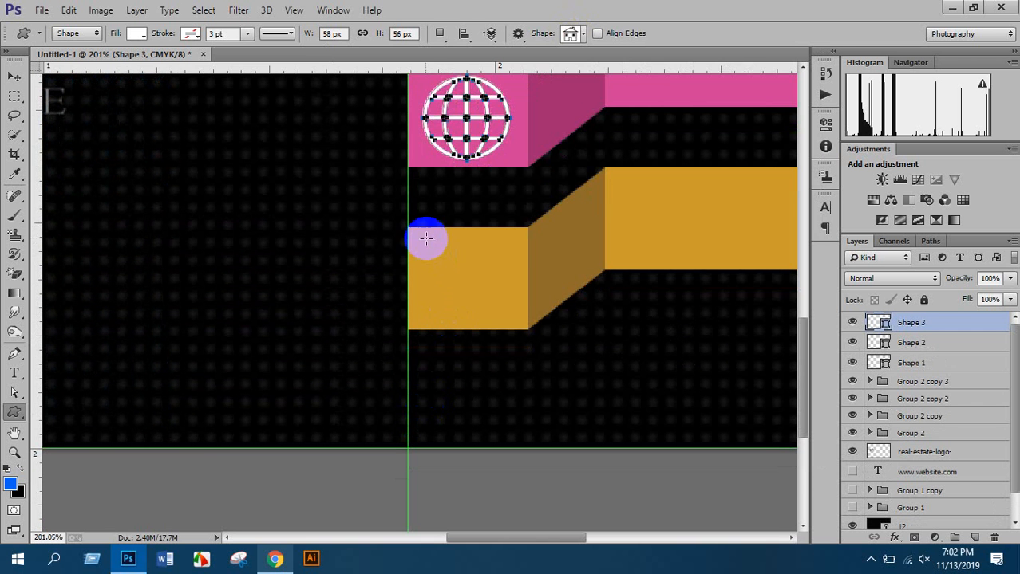
drag(426, 238, 503, 312)
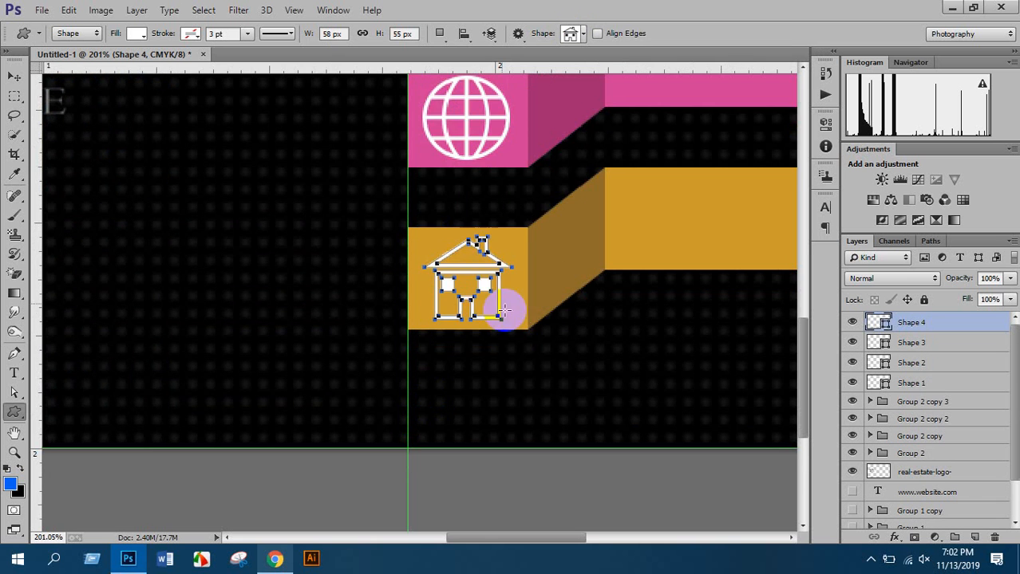
key(ctrl+0)
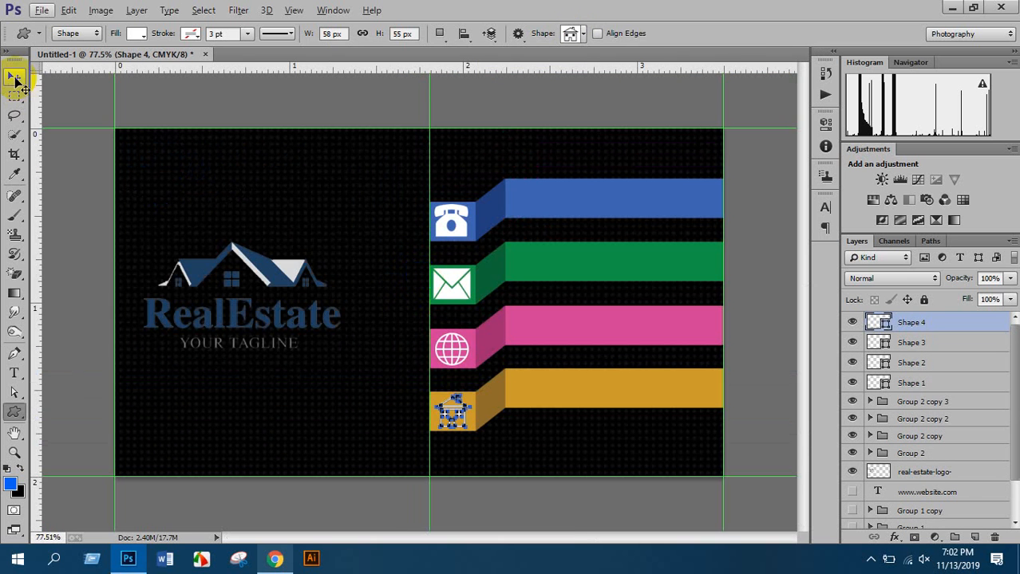
Type the phone number as a text line on the blue bar
click(15, 80)
scroll(417, 324, down, 3)
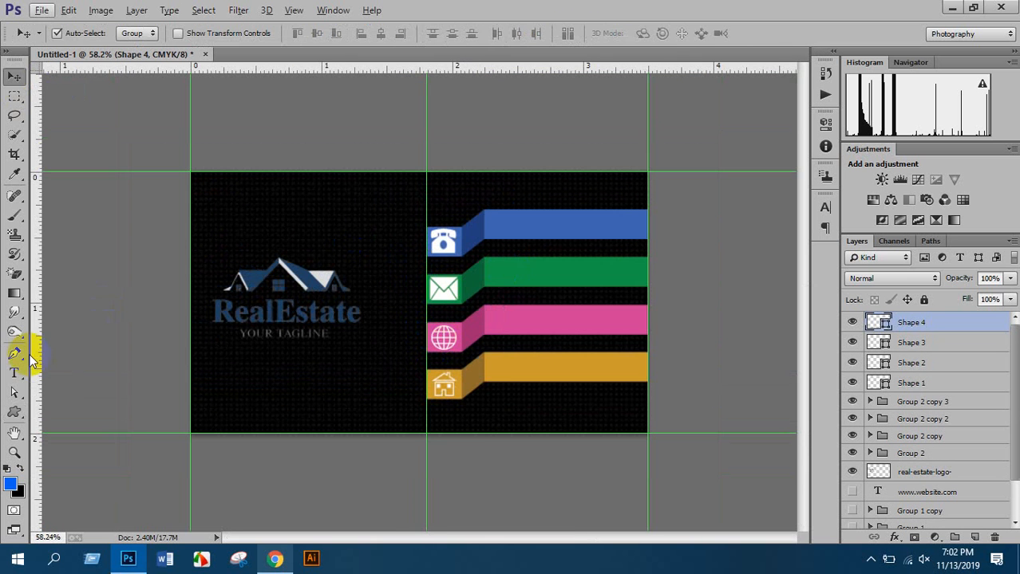
click(15, 373)
scroll(533, 186, up, 3)
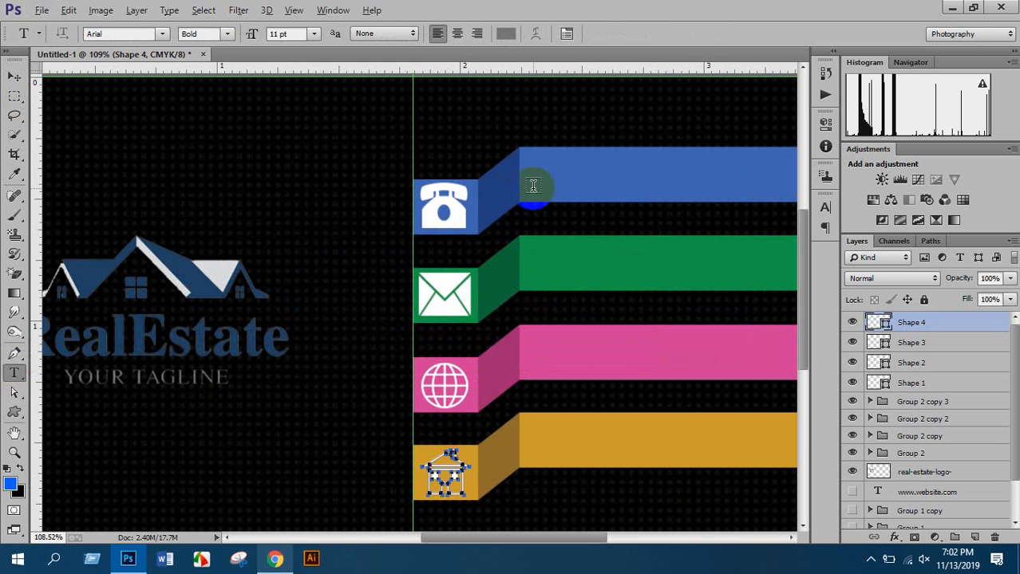
click(540, 174)
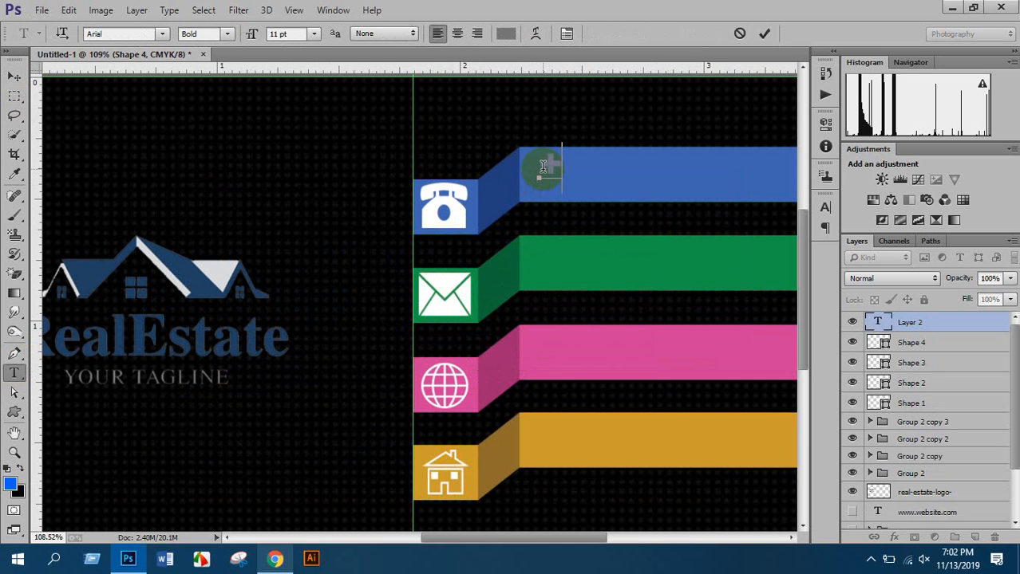
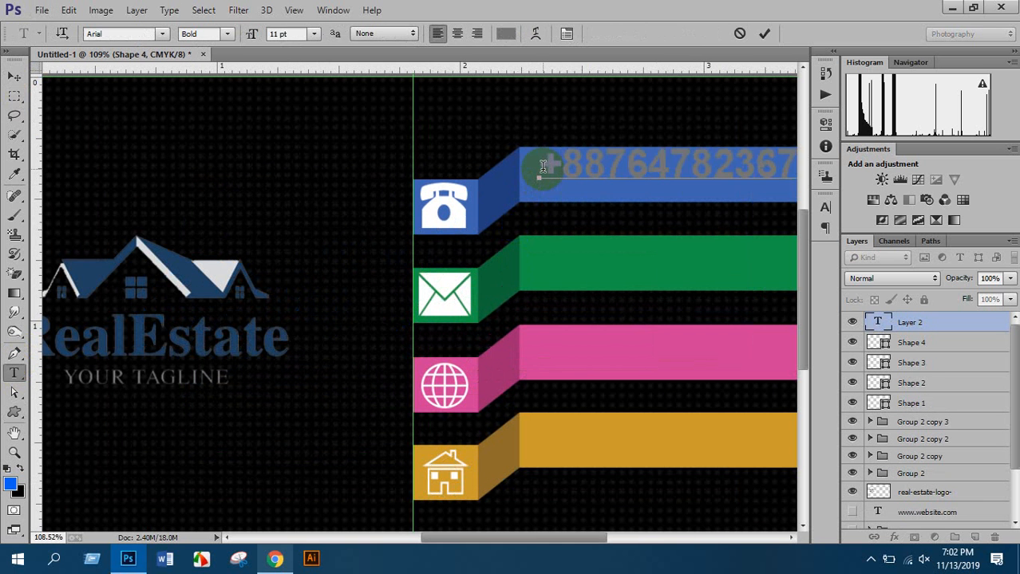
Make the phone number white, Arial Regular 8 pt, and nudge it into place
key(ctrl+a)
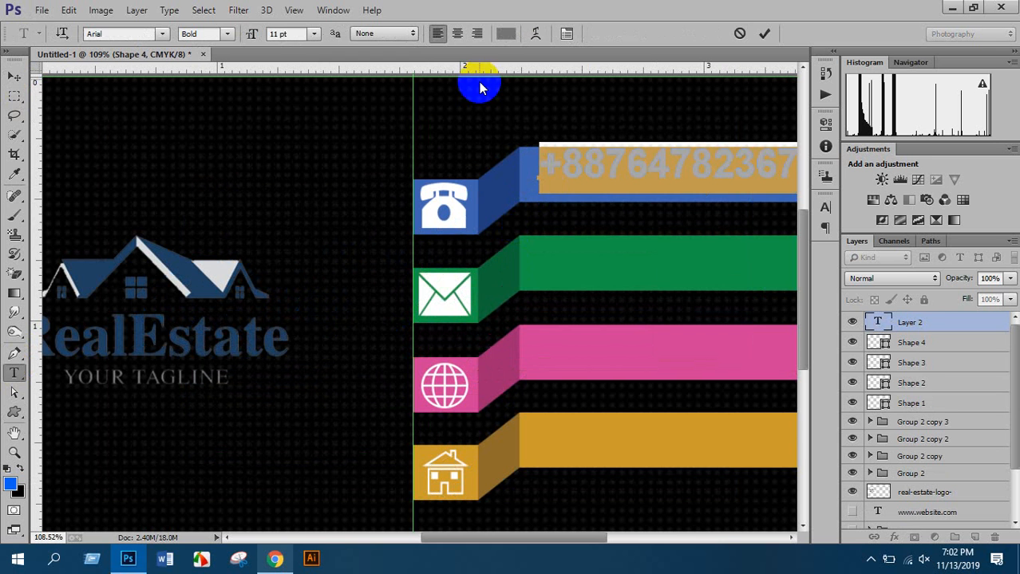
click(501, 35)
drag(713, 251, 679, 236)
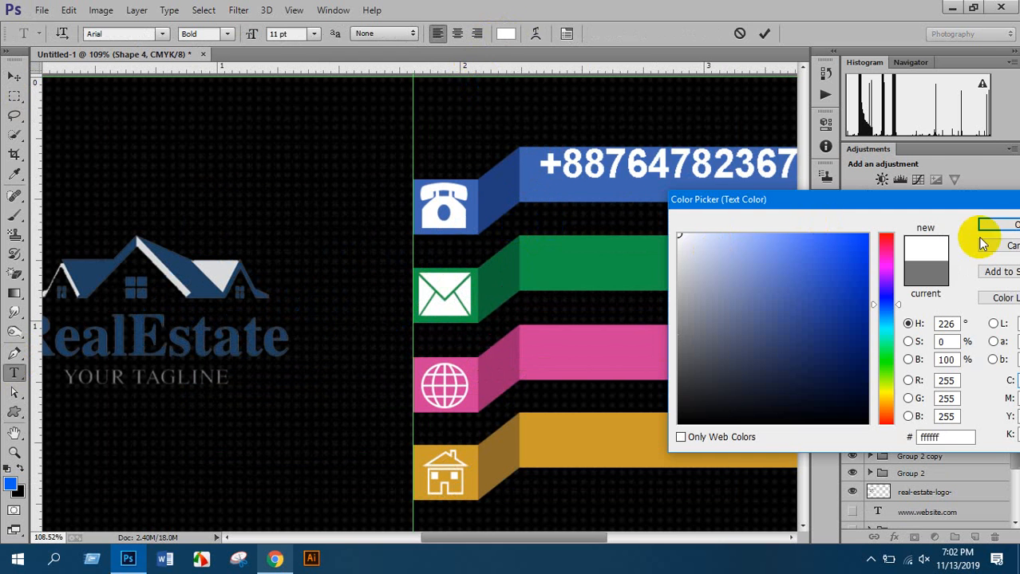
click(1013, 228)
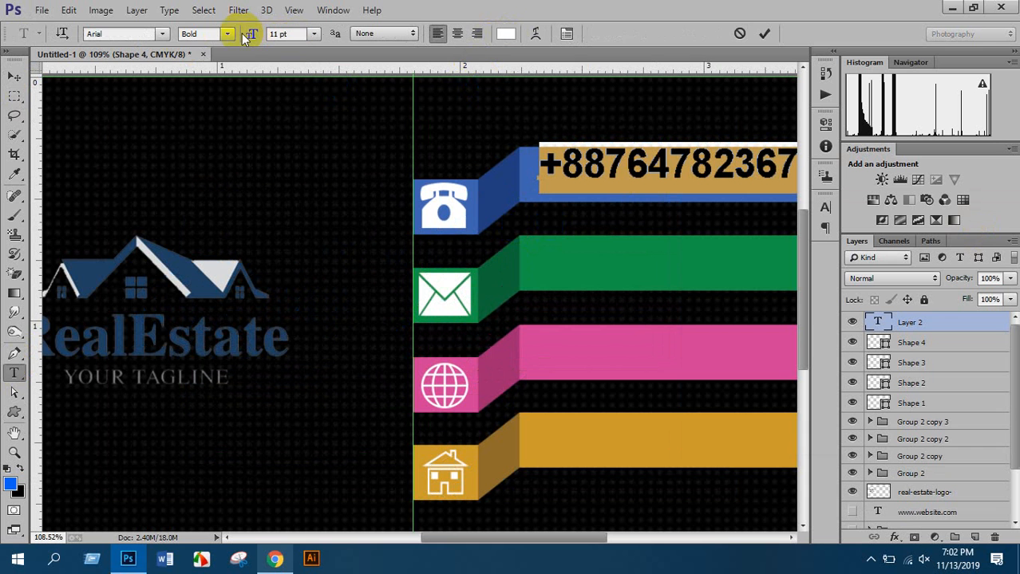
click(230, 34)
click(220, 62)
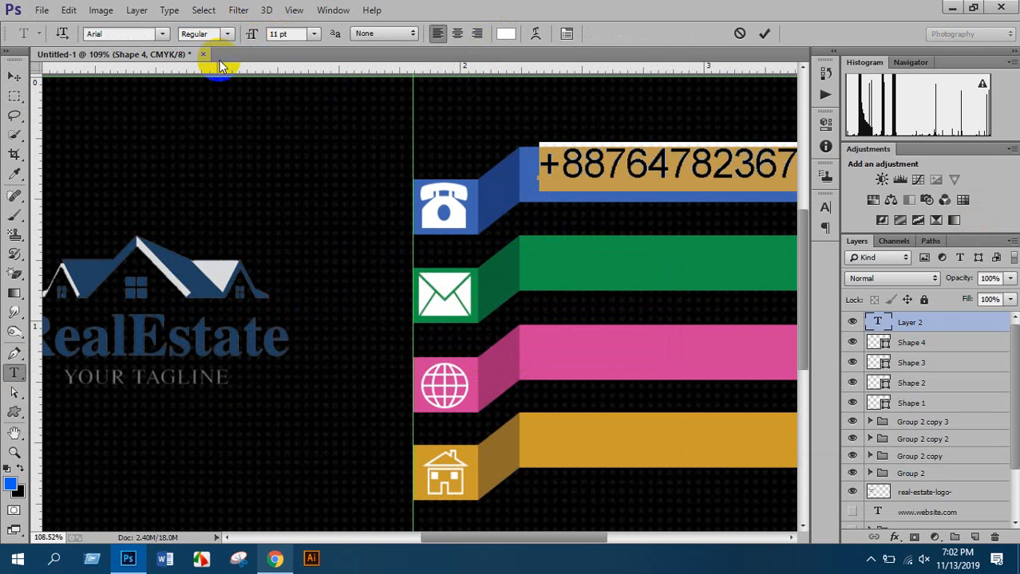
click(299, 34)
key(Down)
key(Down)
key(Down)
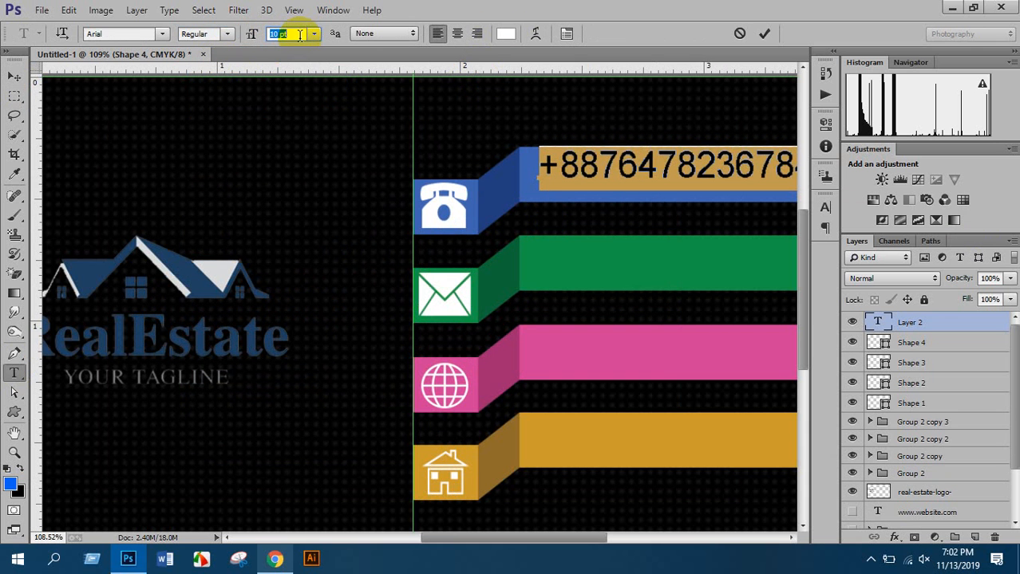
click(14, 77)
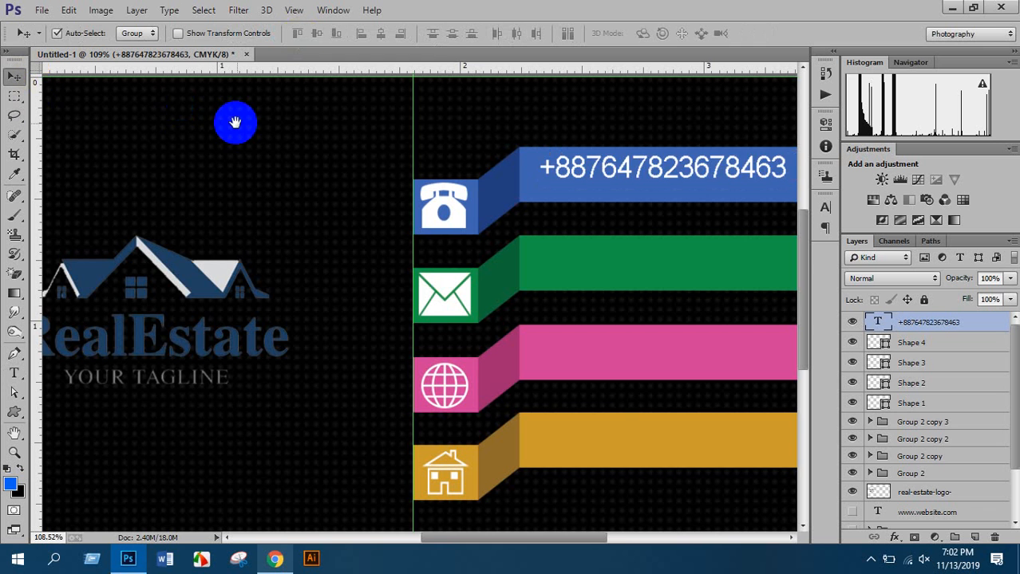
drag(236, 123, 102, 160)
drag(486, 202, 479, 206)
Add the e-mail address text on the green bar and shift it slightly left
scroll(250, 259, down, 2)
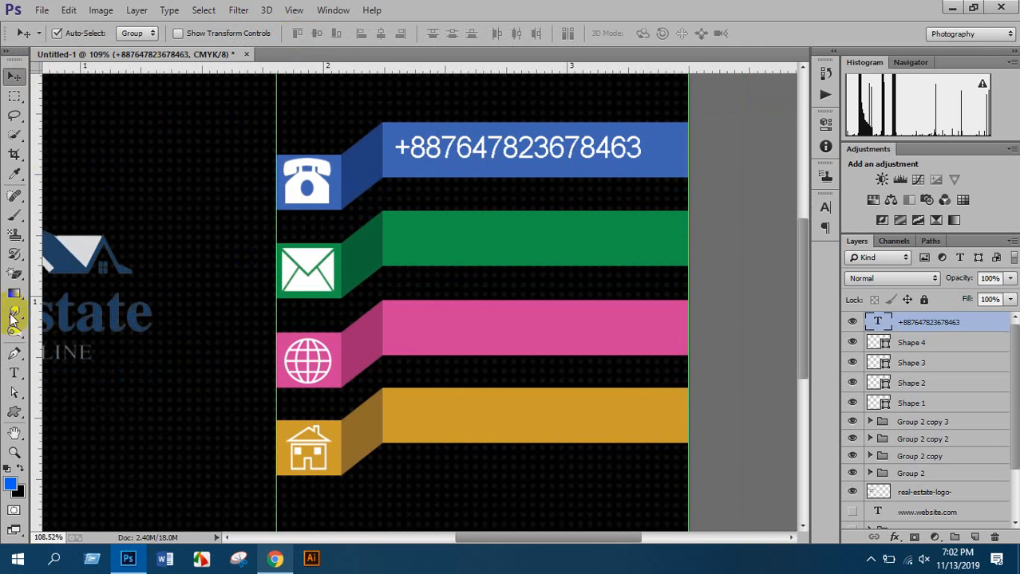
click(14, 372)
click(404, 248)
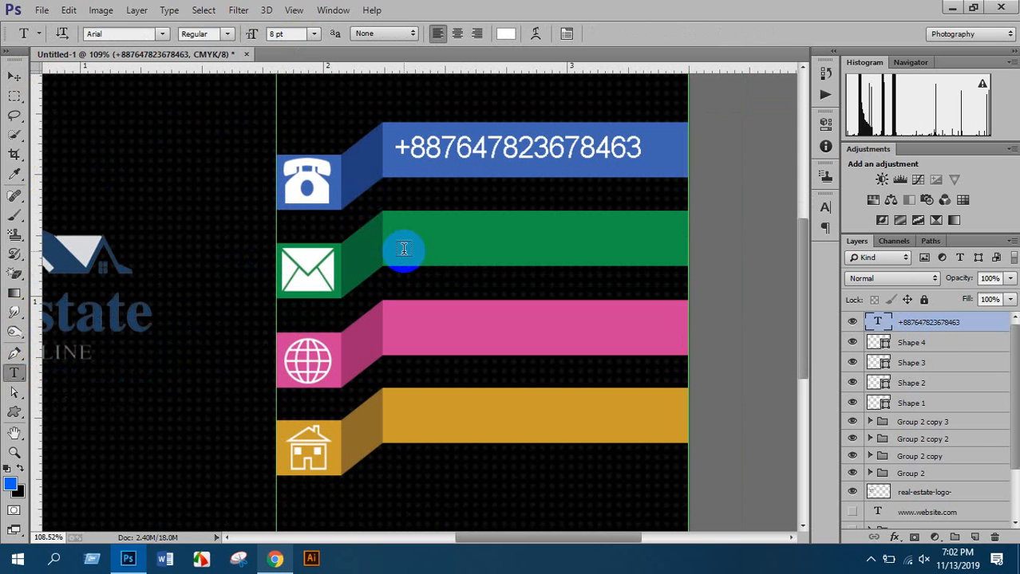
click(405, 241)
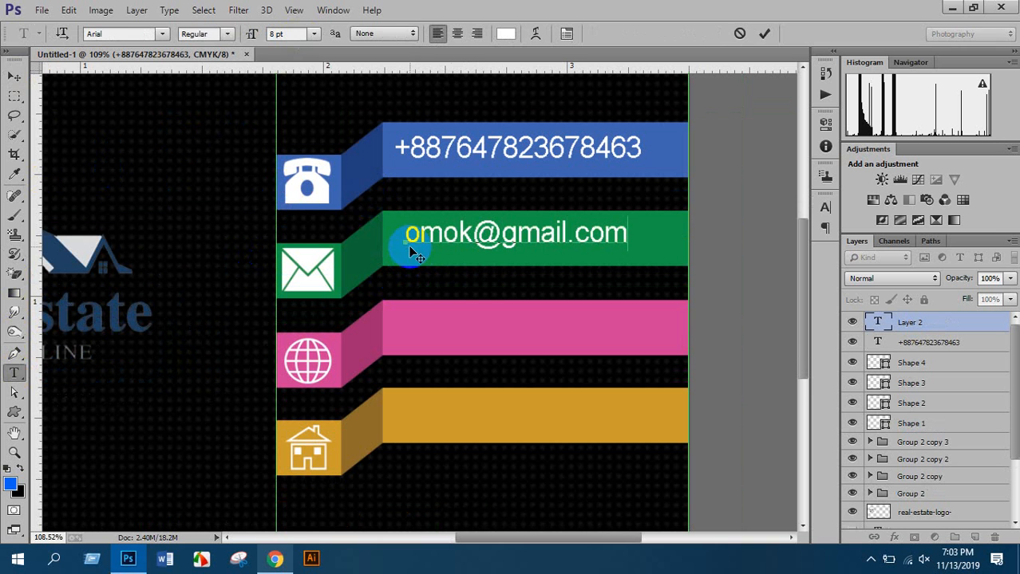
click(15, 76)
drag(471, 247, 456, 246)
scroll(110, 246, down, 2)
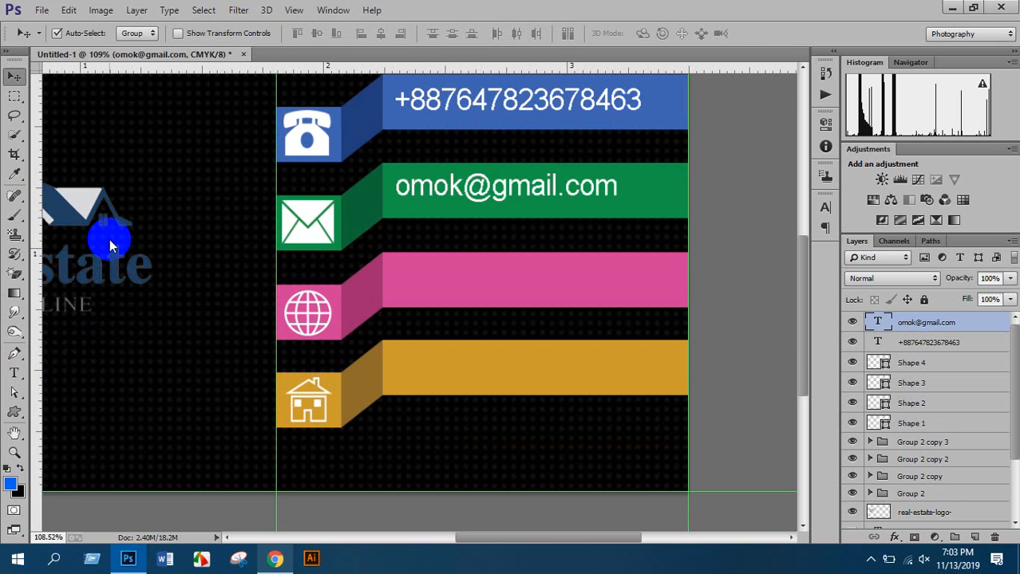
click(14, 373)
click(408, 286)
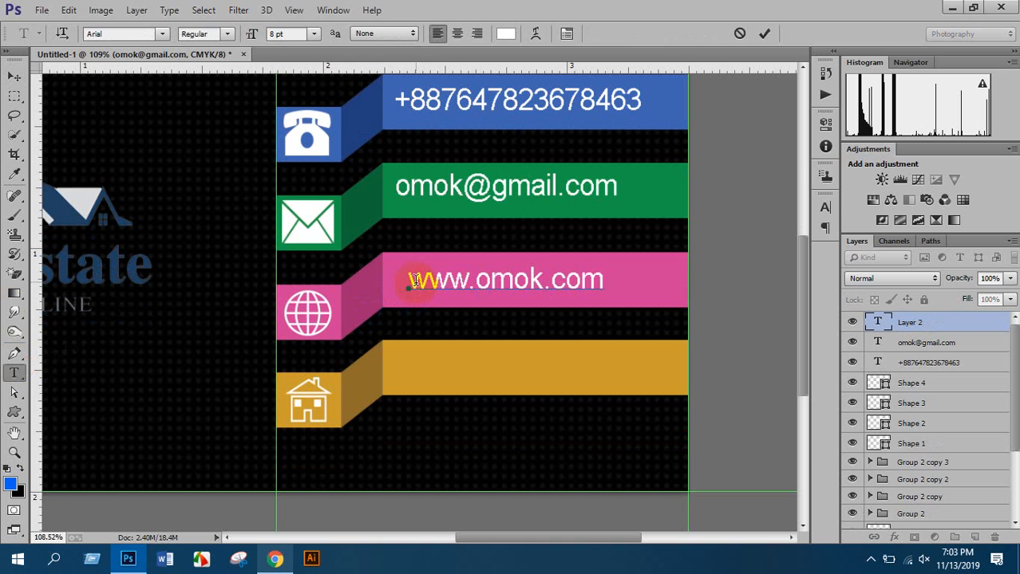
text(www.omok.com)
click(14, 76)
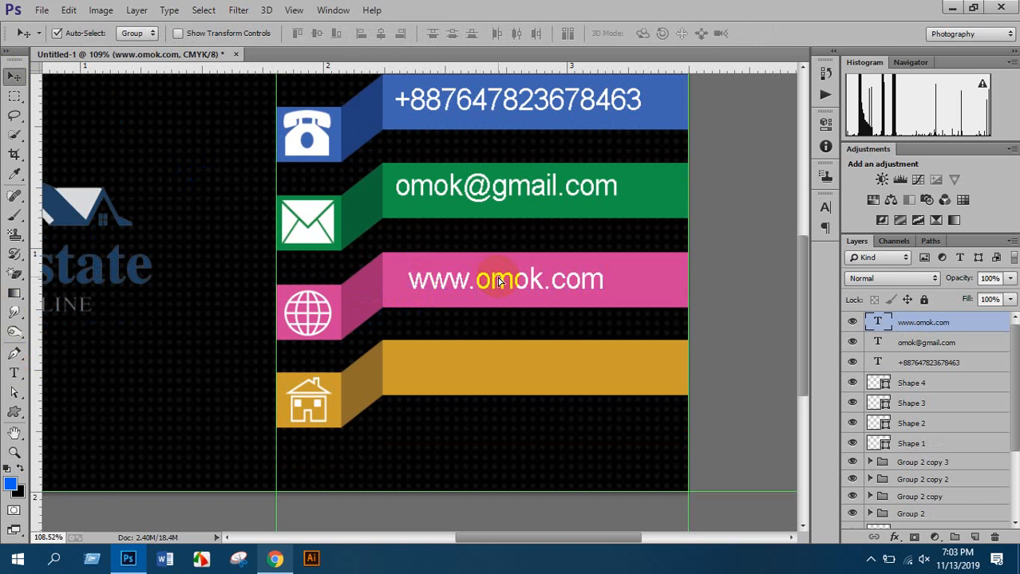
drag(498, 281, 491, 281)
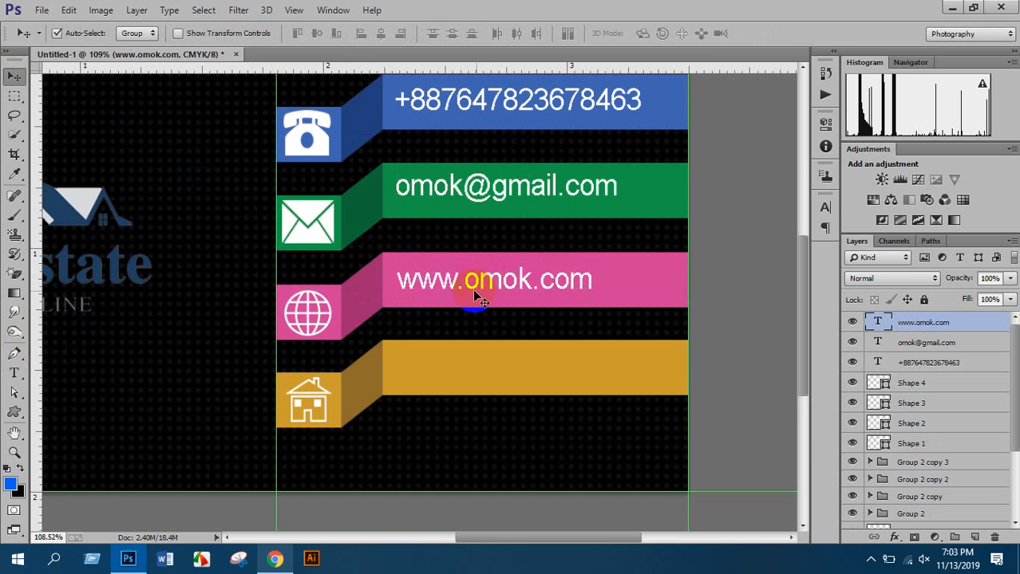
Add the street address on the gold bar and align the address and website text
scroll(182, 348, down, 3)
click(14, 372)
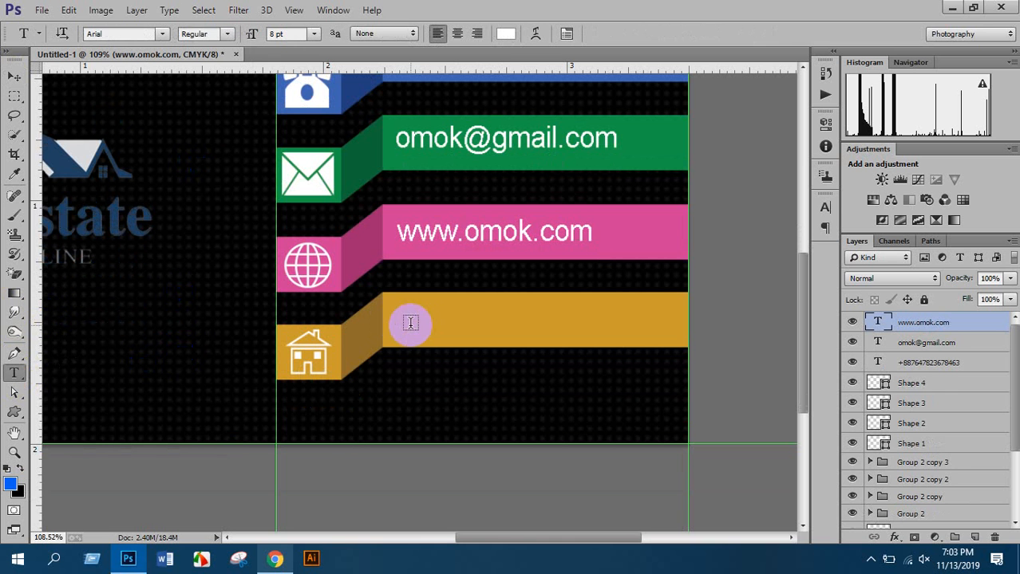
click(408, 341)
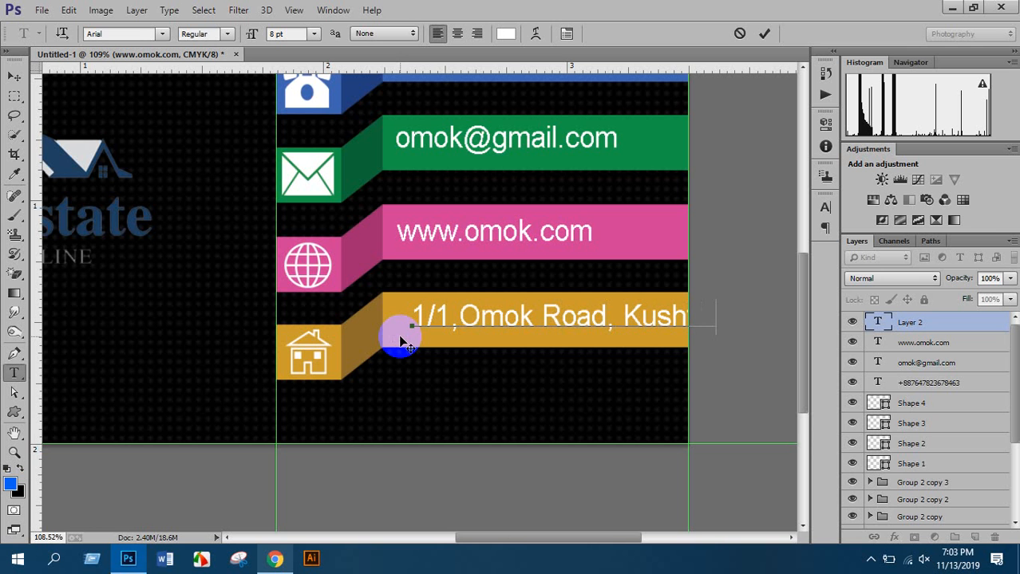
click(14, 75)
drag(493, 316, 462, 321)
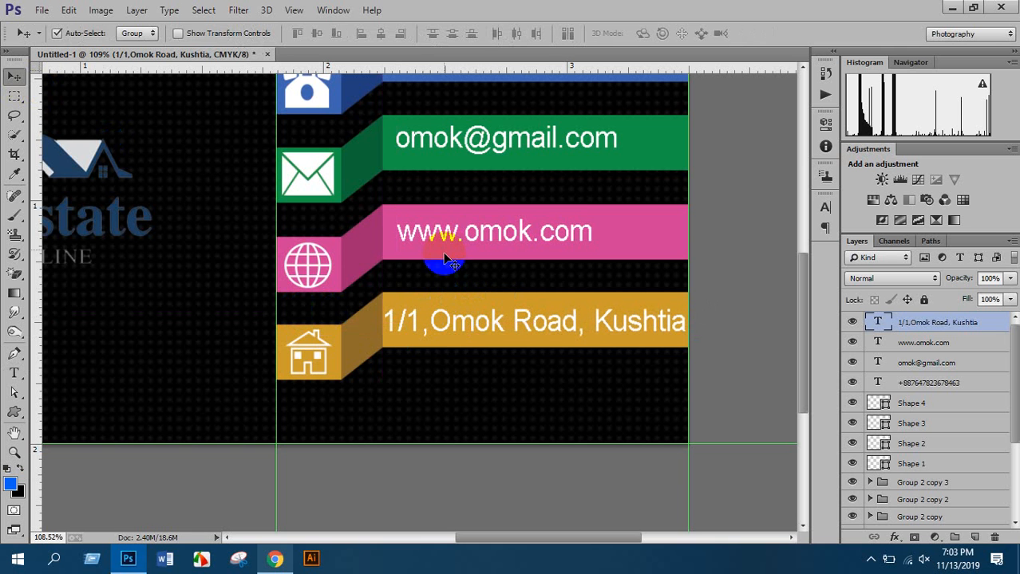
drag(443, 234, 441, 236)
key(ctrl+0)
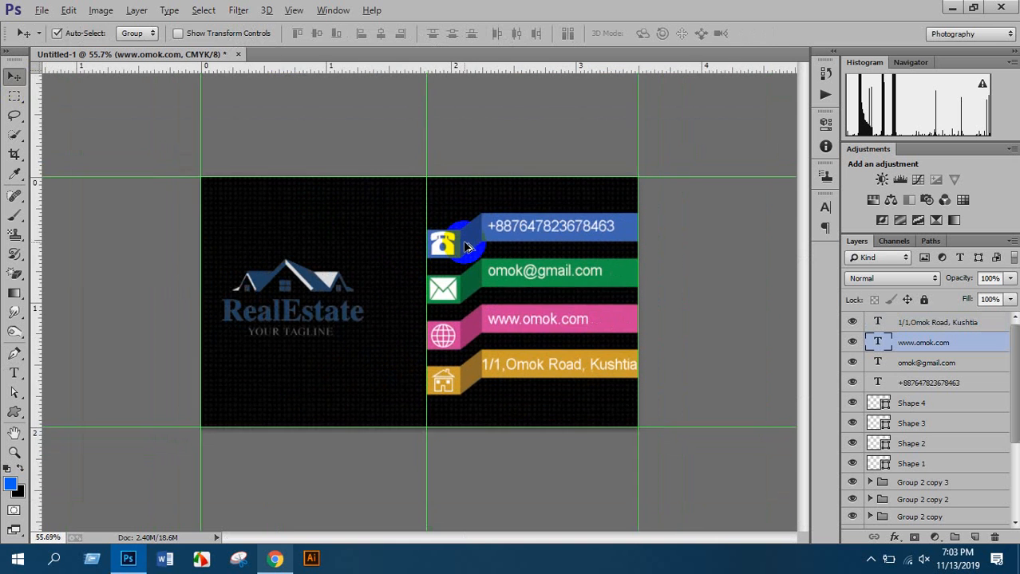
Move the RealEstate logo slightly to the right
drag(331, 290, 345, 288)
click(412, 211)
scroll(500, 205, down, 3)
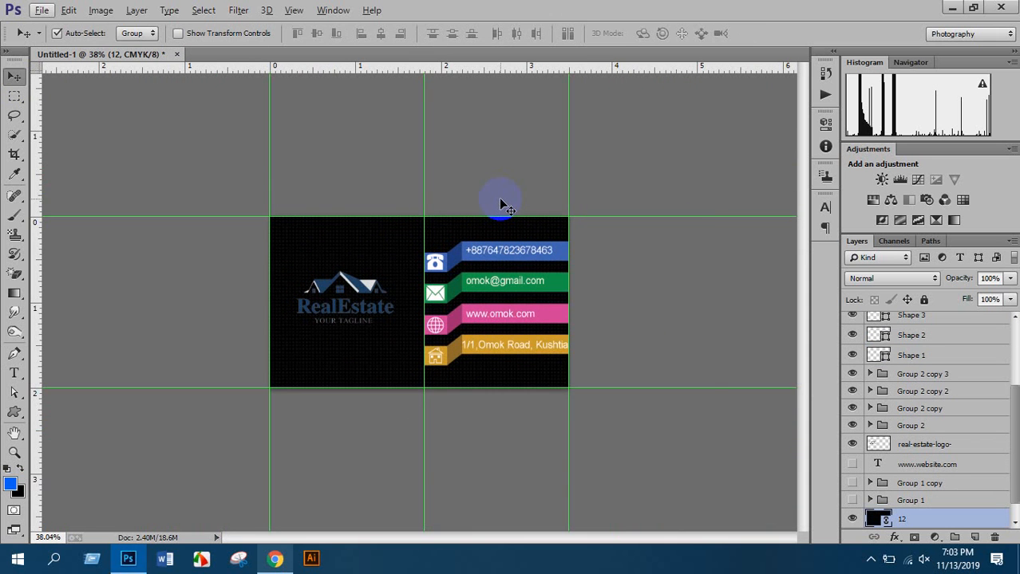
Save the card as a JPEG named 'card 2', accepting the quality settings
key(ctrl+s)
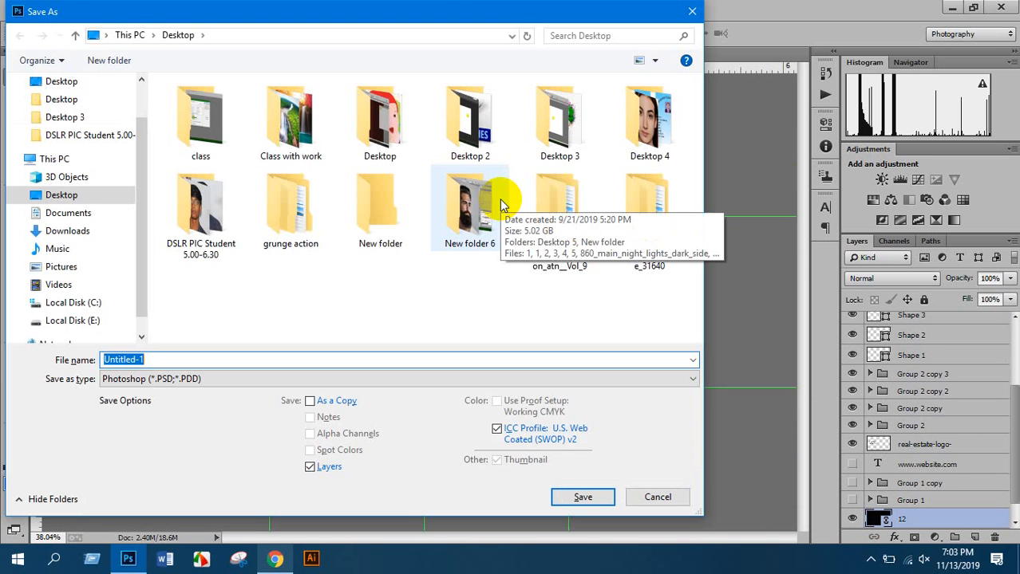
text(card)
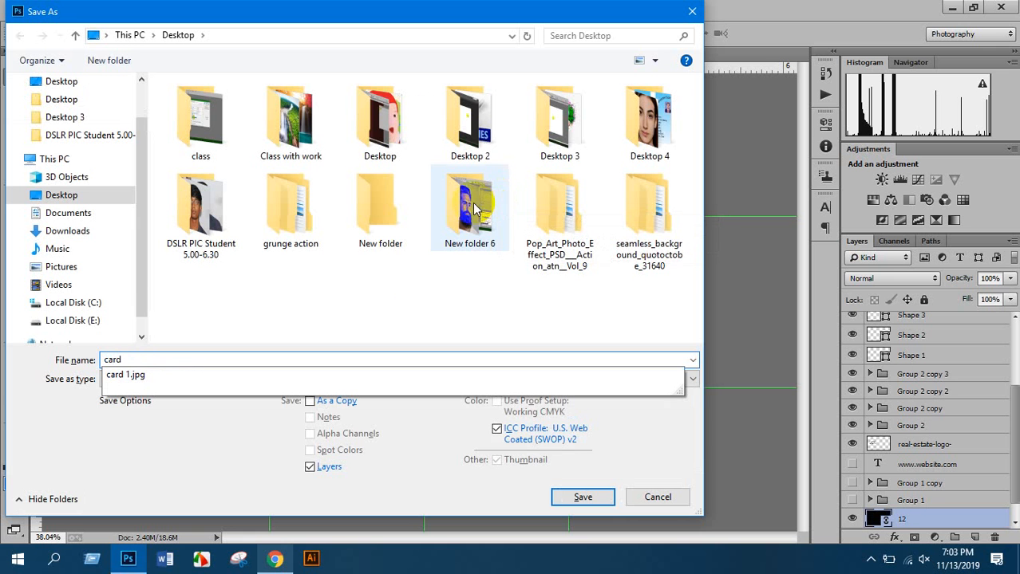
text( 2)
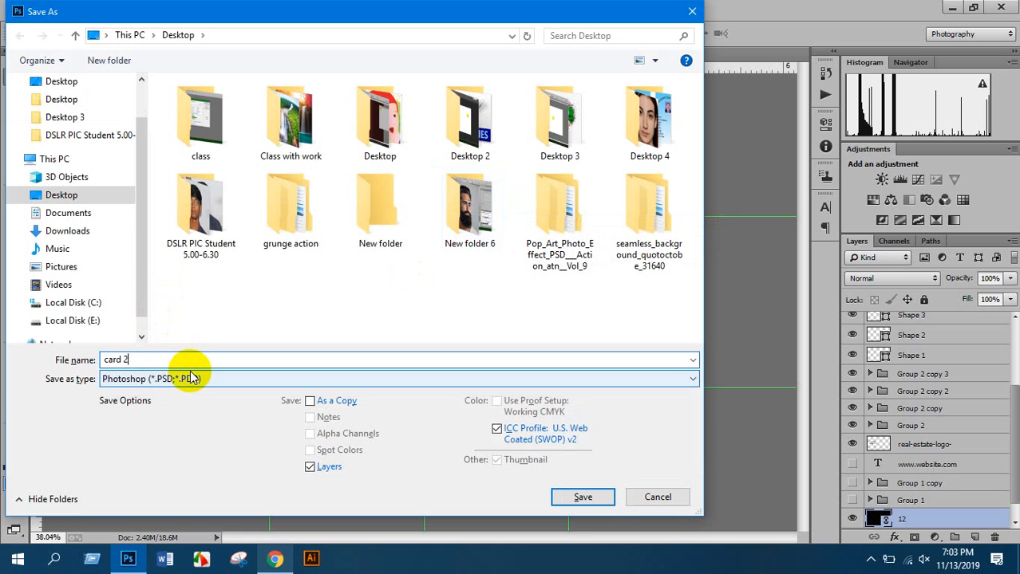
click(192, 378)
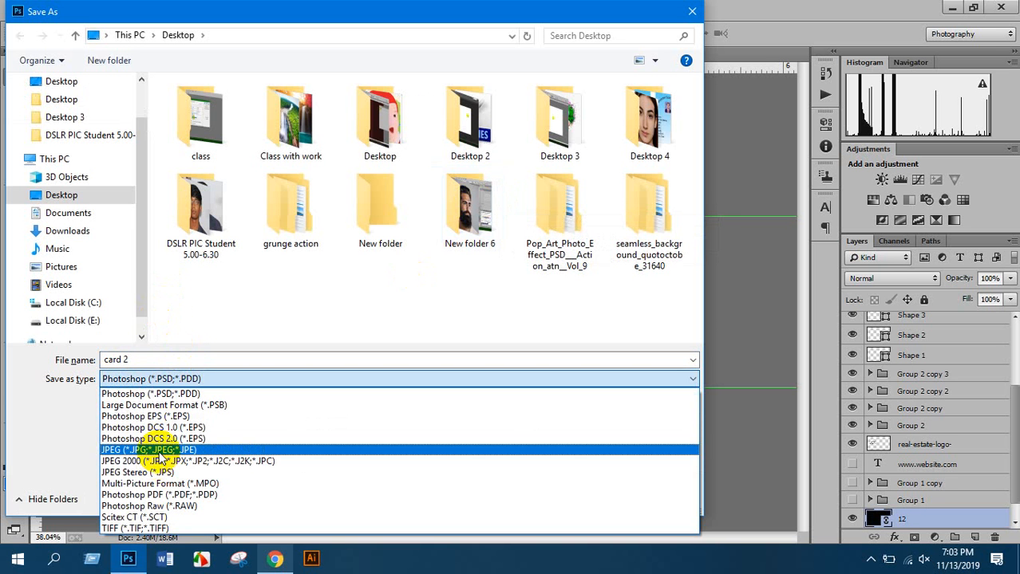
click(168, 450)
click(587, 495)
click(674, 181)
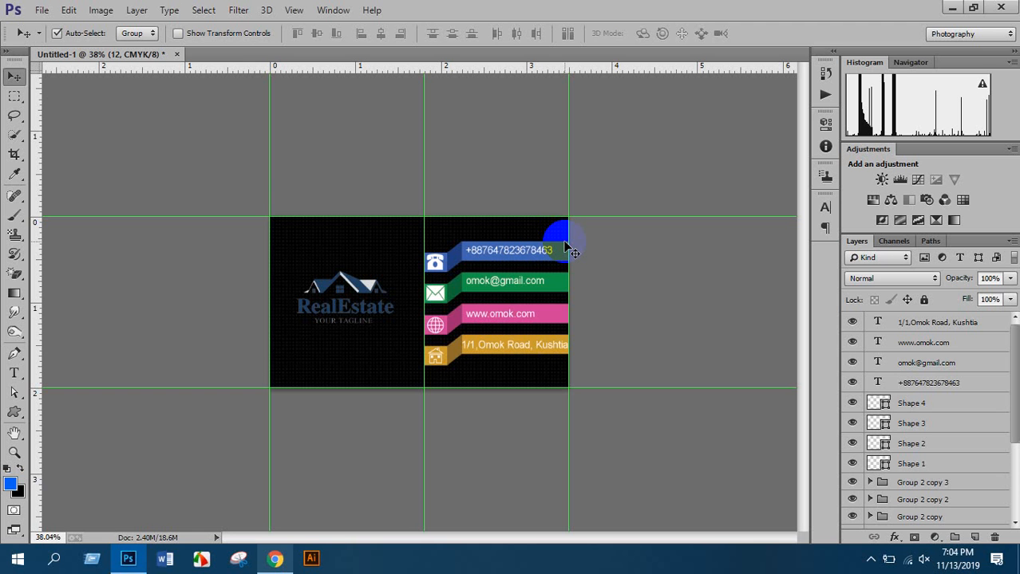
Search Google Images for 'business card mockup' in a new Chrome tab
click(274, 559)
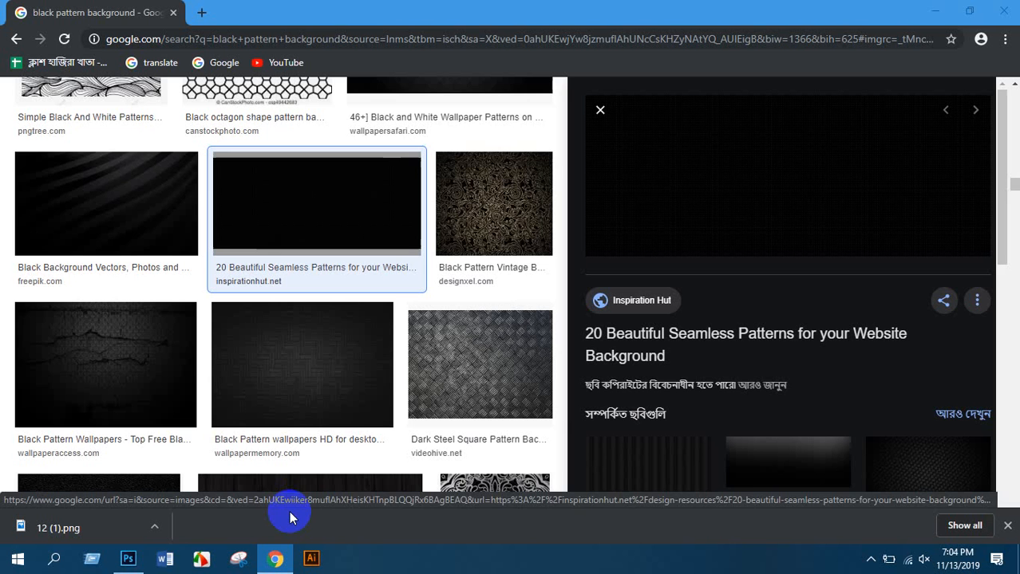
key(ctrl+t)
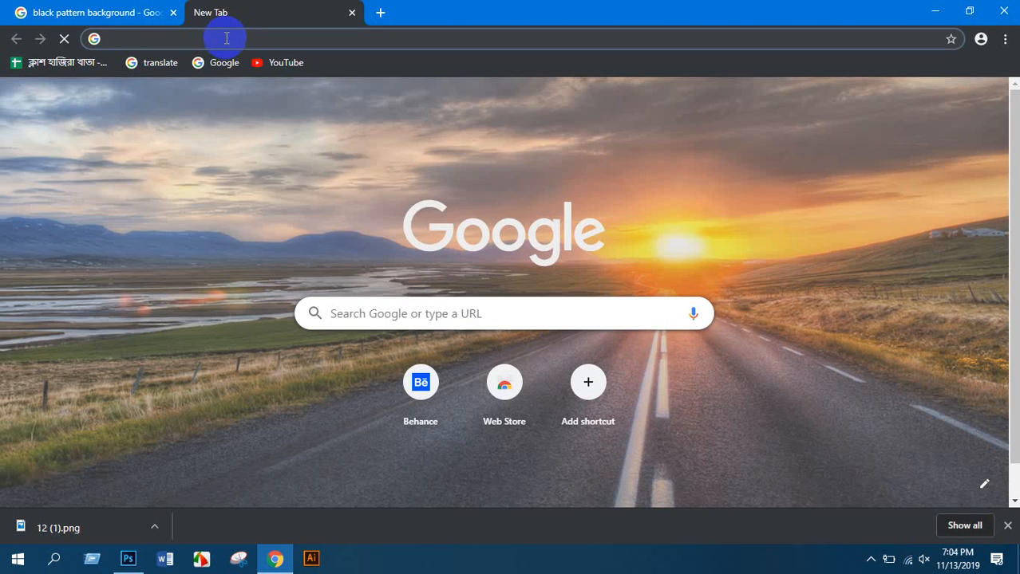
text(business)
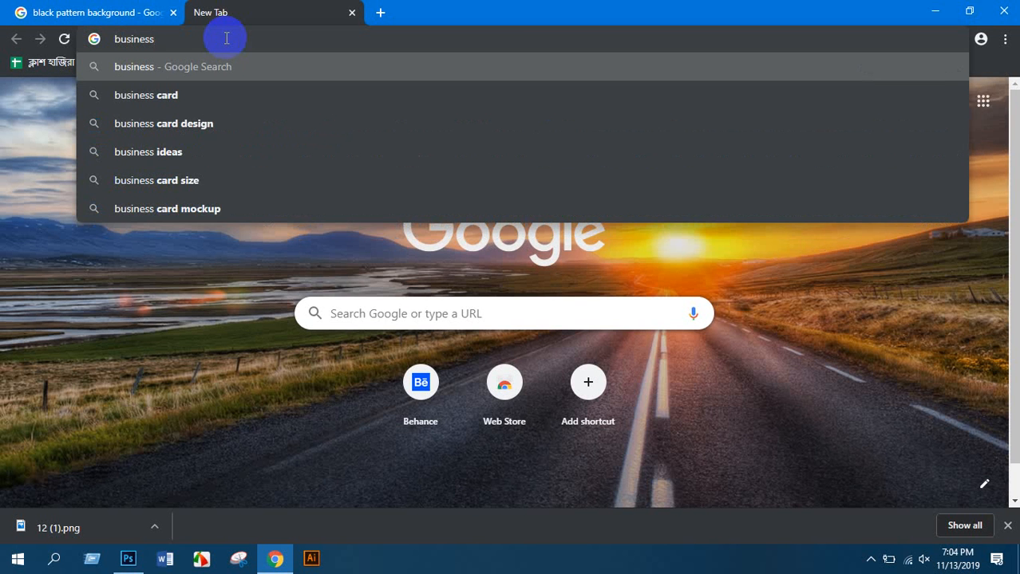
text( card mocku)
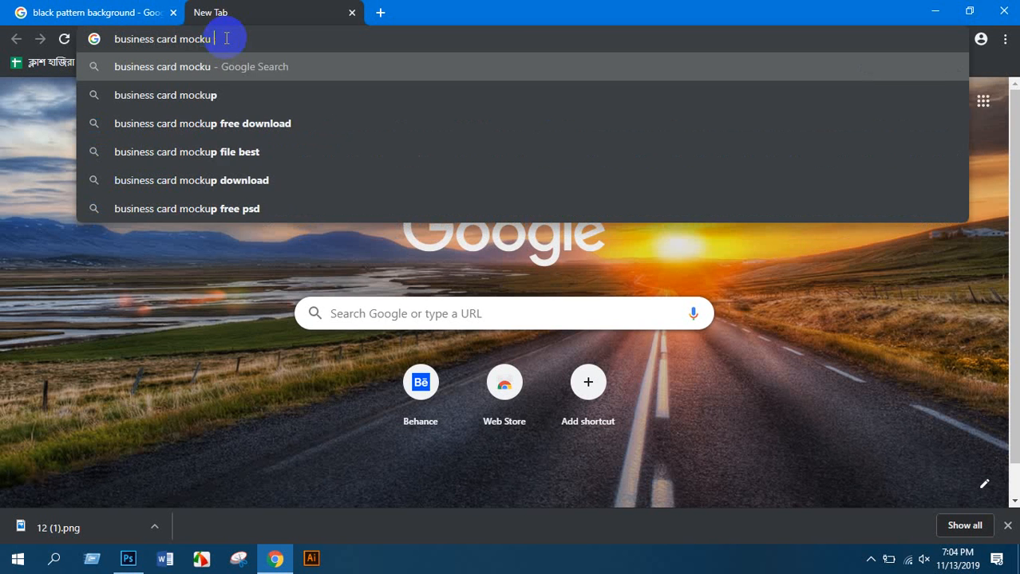
text(p)
key(Return)
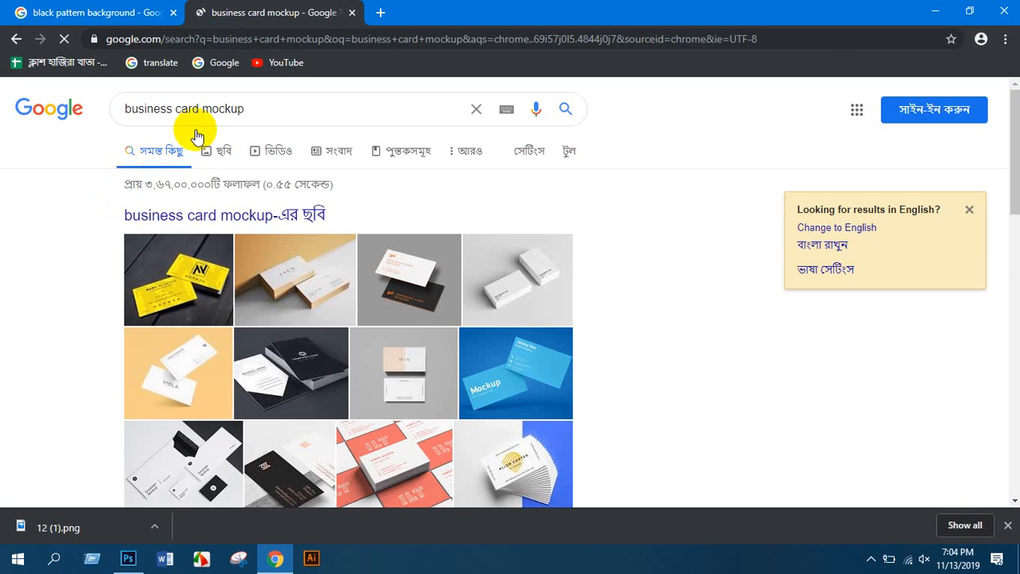
click(210, 154)
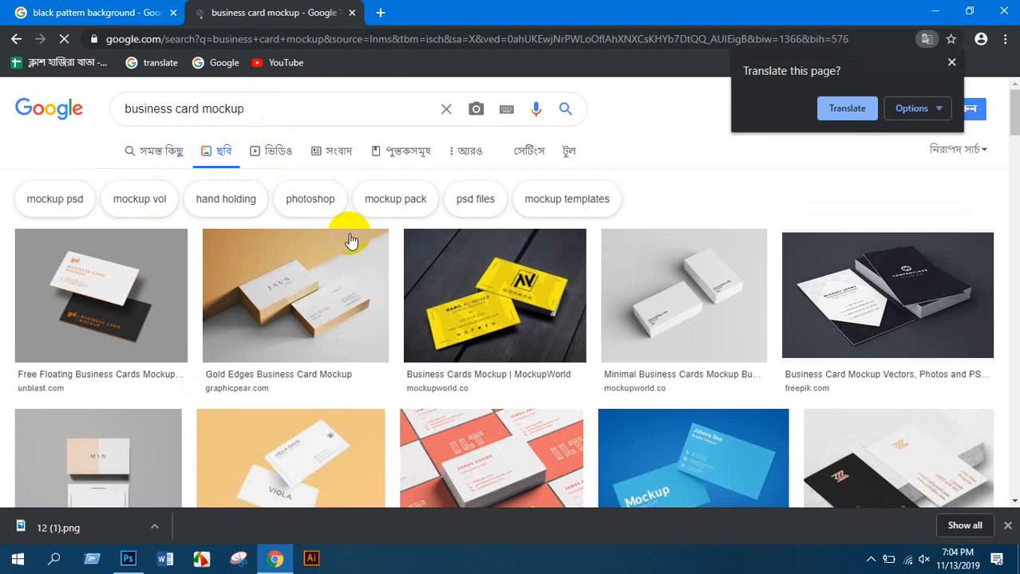
Preview the Viola, DesignRepos and Professional Visiting Cards mockup images
scroll(399, 263, down, 2)
scroll(164, 296, down, 4)
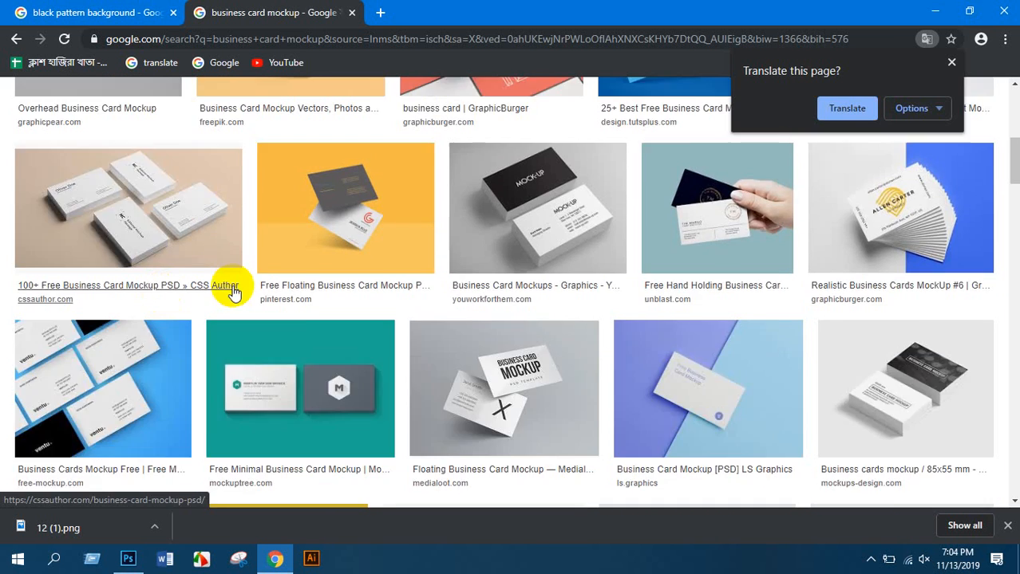
scroll(228, 289, up, 3)
click(310, 236)
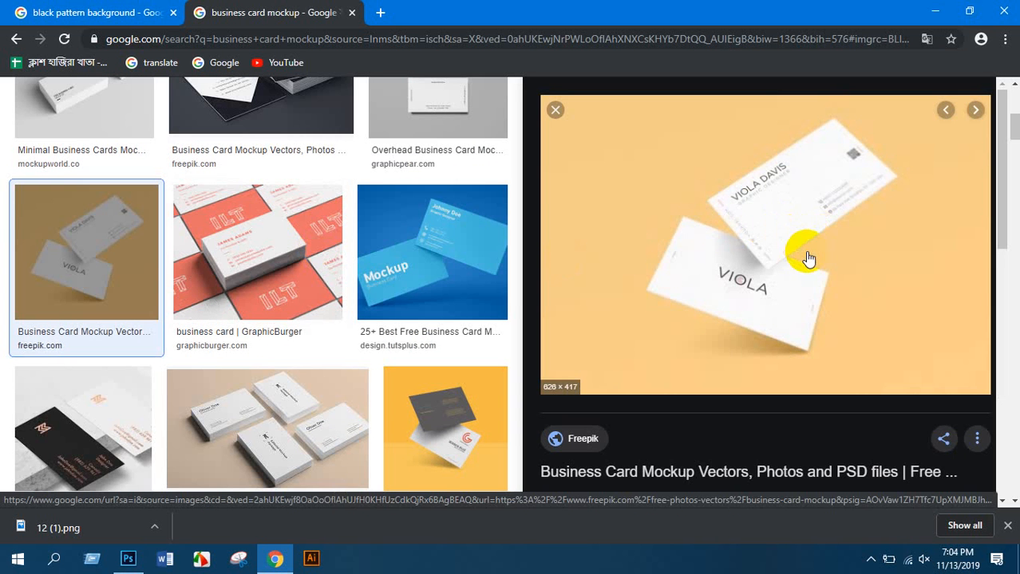
scroll(363, 335, down, 5)
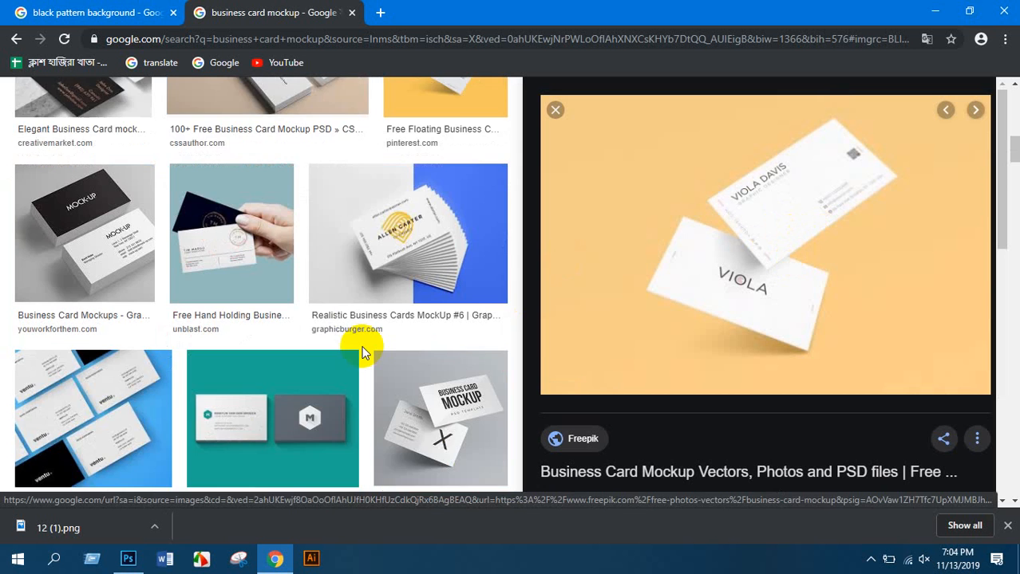
scroll(382, 288, down, 3)
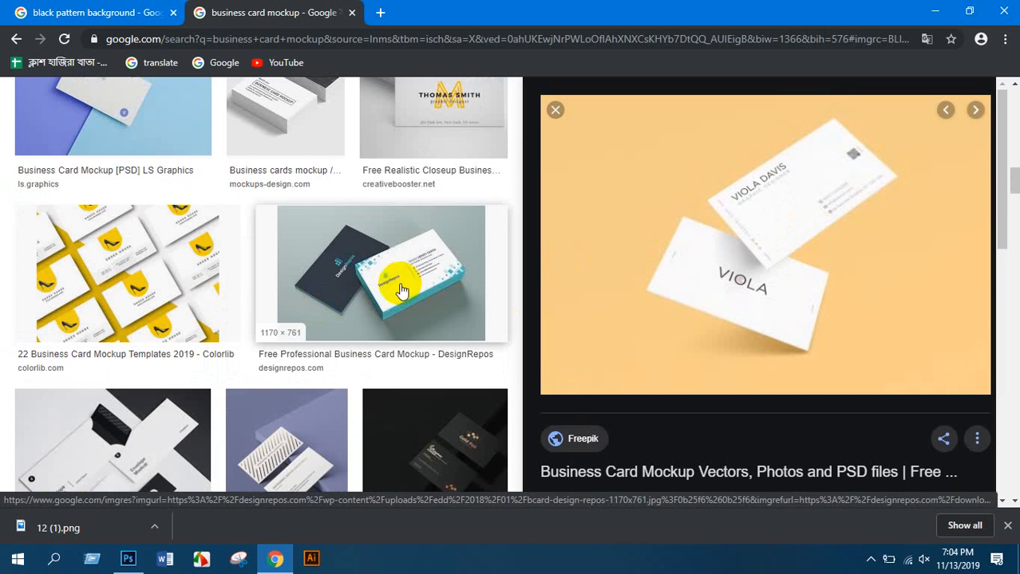
scroll(403, 271, down, 1)
click(417, 249)
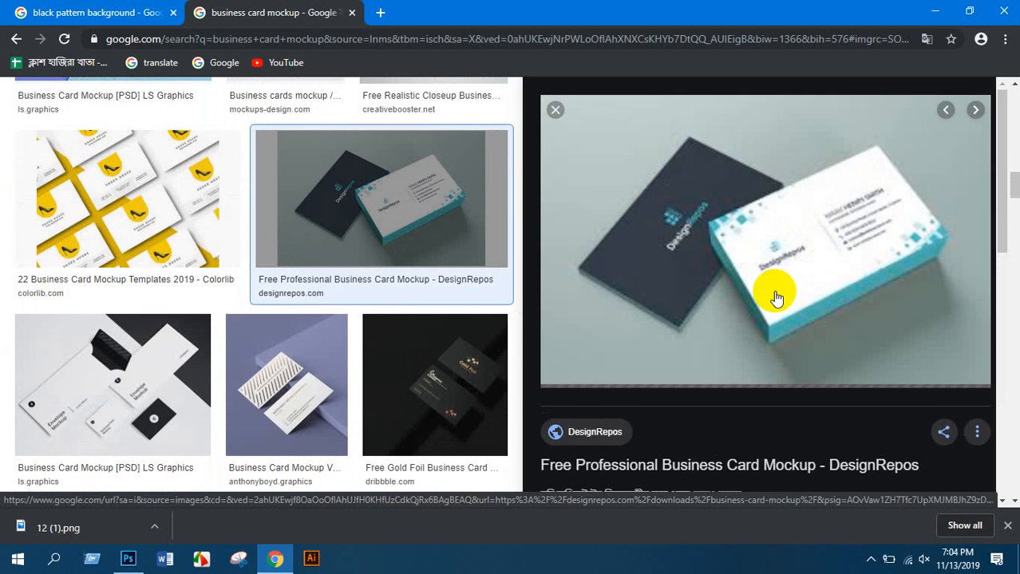
scroll(745, 360, down, 3)
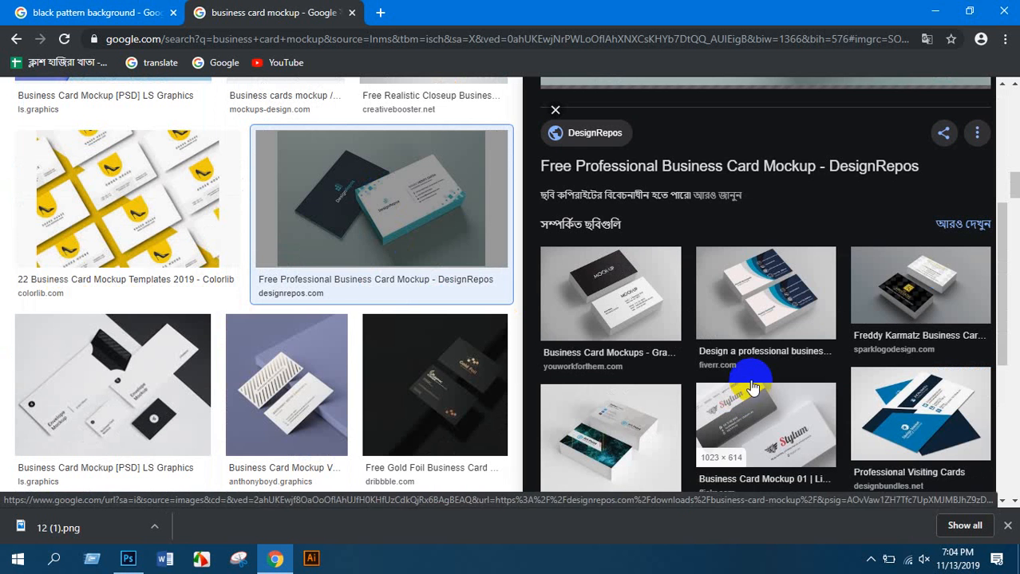
scroll(758, 375, down, 3)
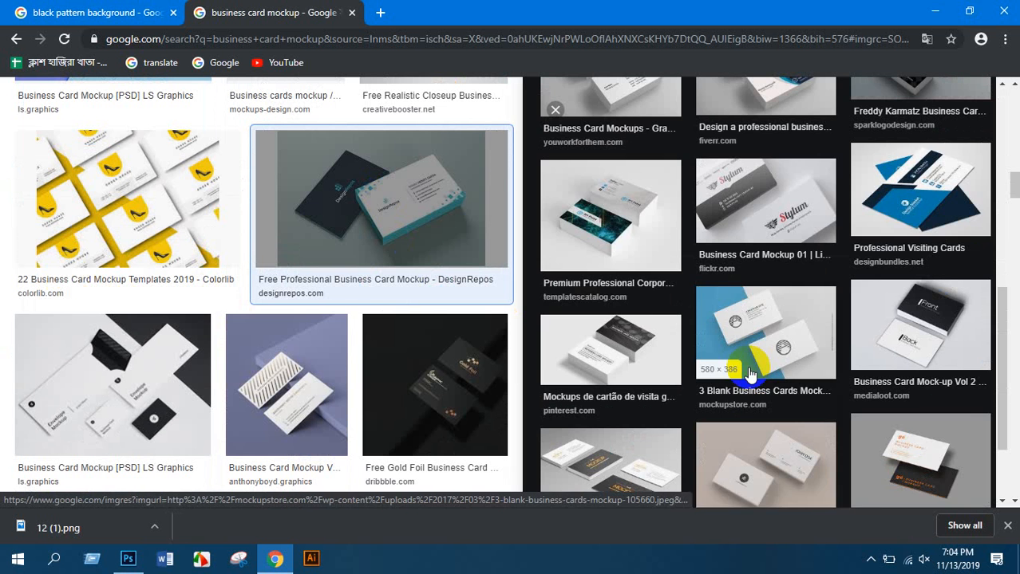
click(923, 195)
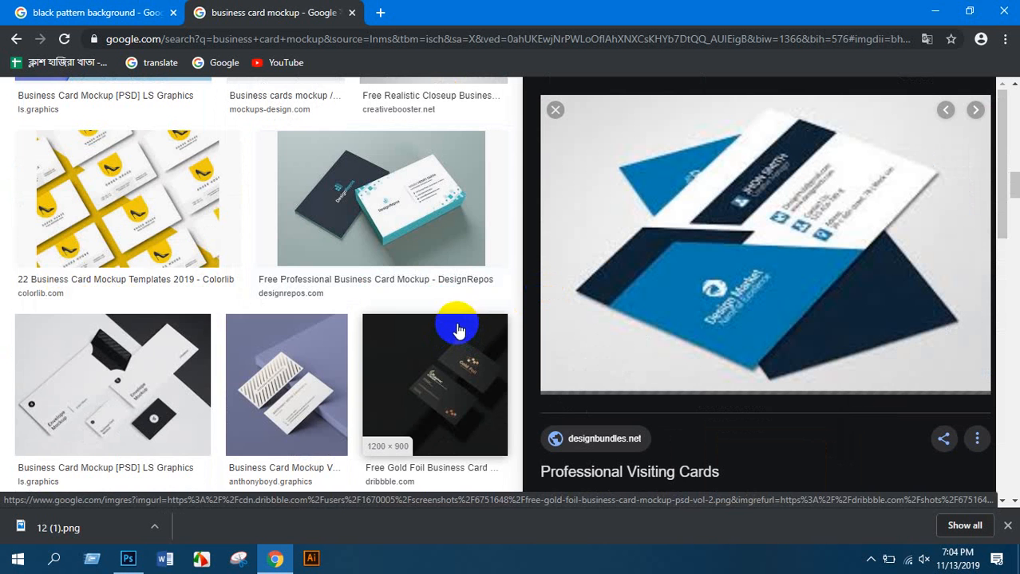
Preview the dark blue rounded card mockup and open its Graphics Them source page
scroll(239, 342, down, 10)
scroll(239, 335, down, 10)
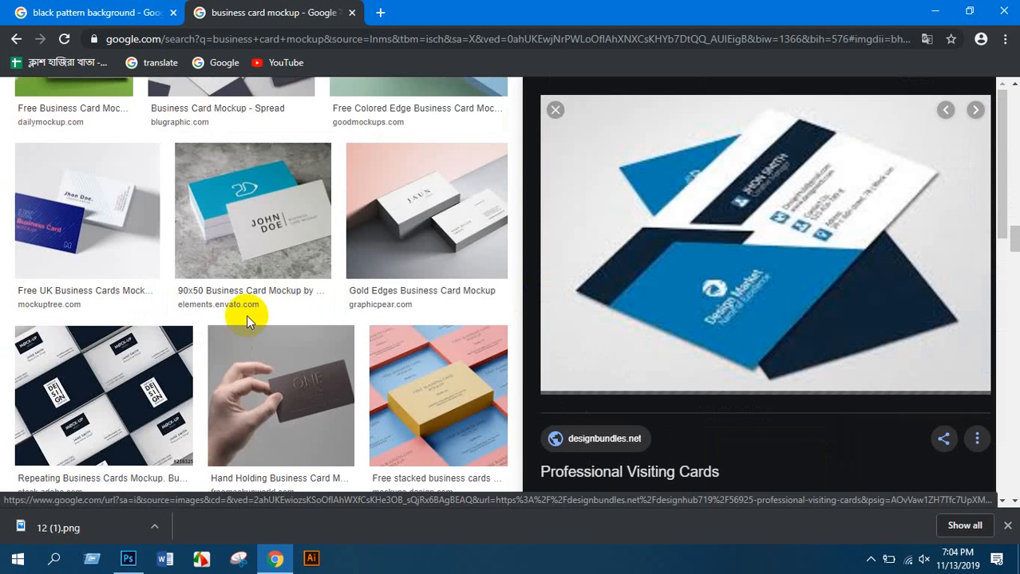
scroll(231, 322, down, 6)
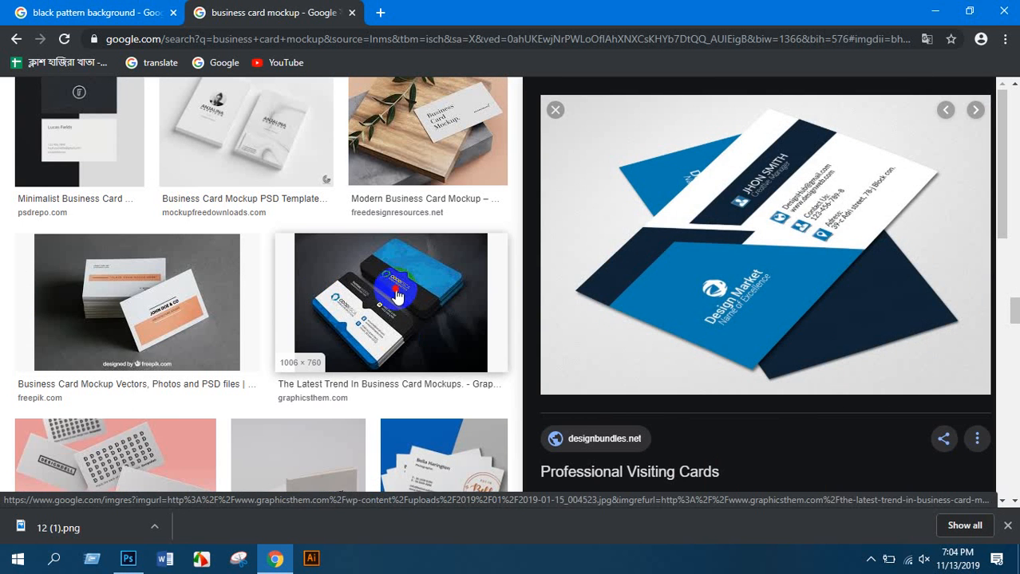
click(402, 315)
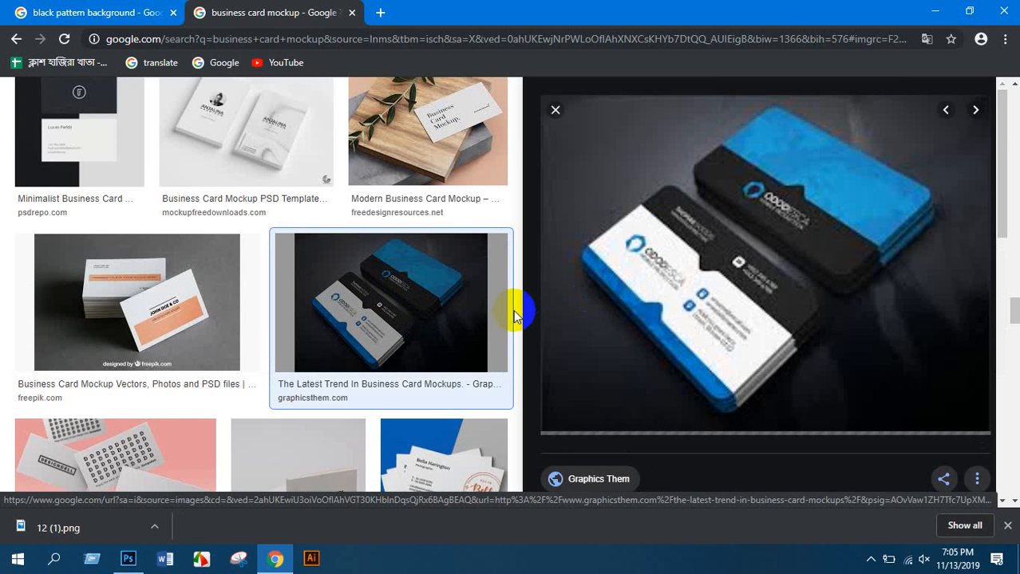
scroll(512, 313, down, 1)
scroll(794, 363, down, 2)
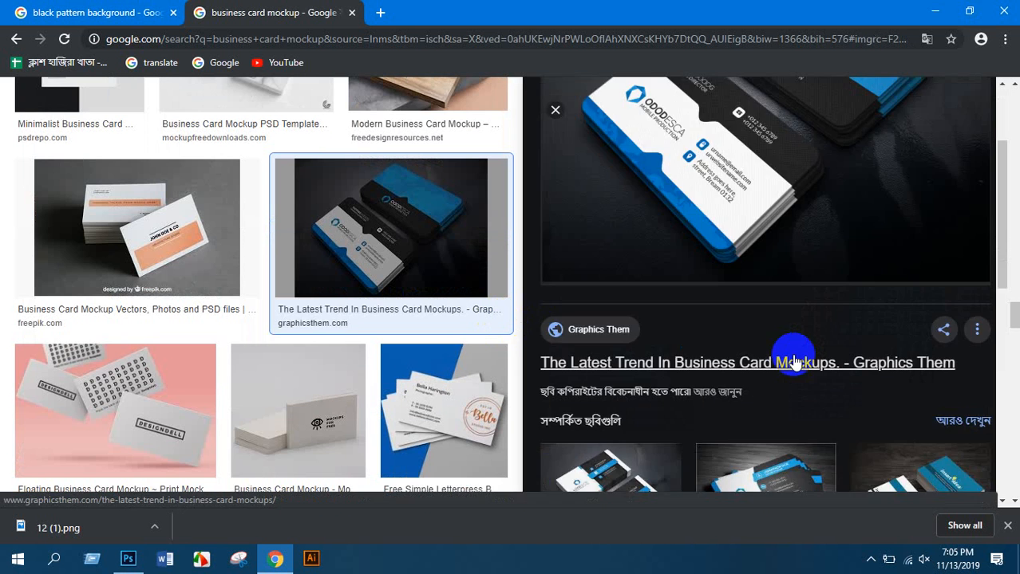
click(622, 335)
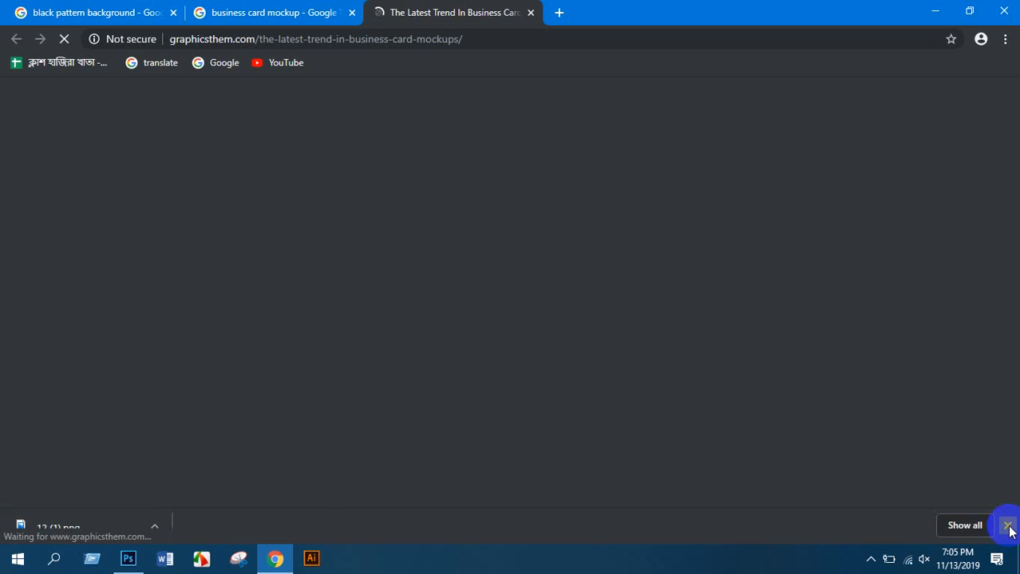
Dismiss the downloads bar and follow the Graphics Them article's mockup download link
click(1006, 525)
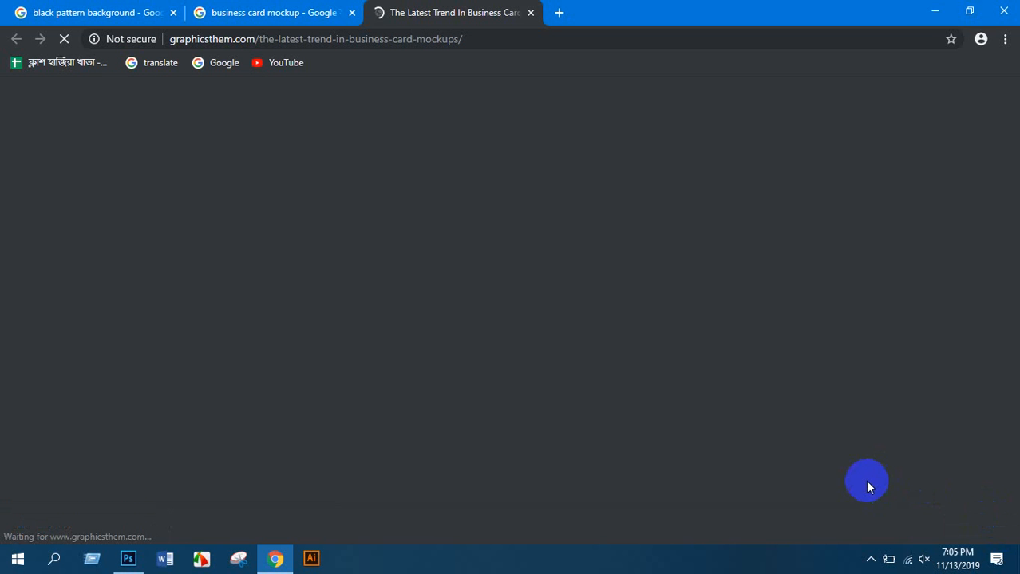
scroll(488, 424, down, 12)
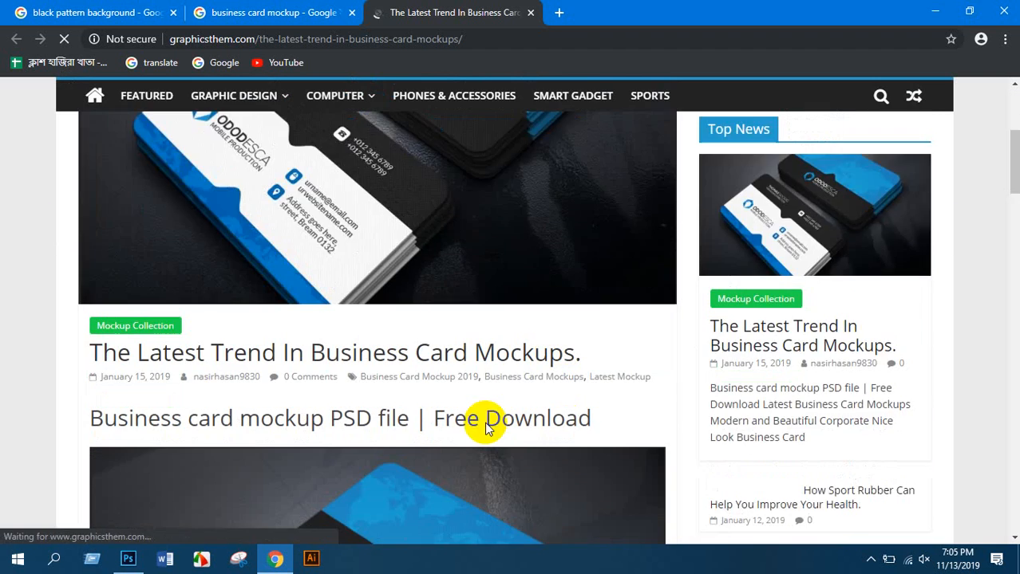
scroll(493, 425, down, 6)
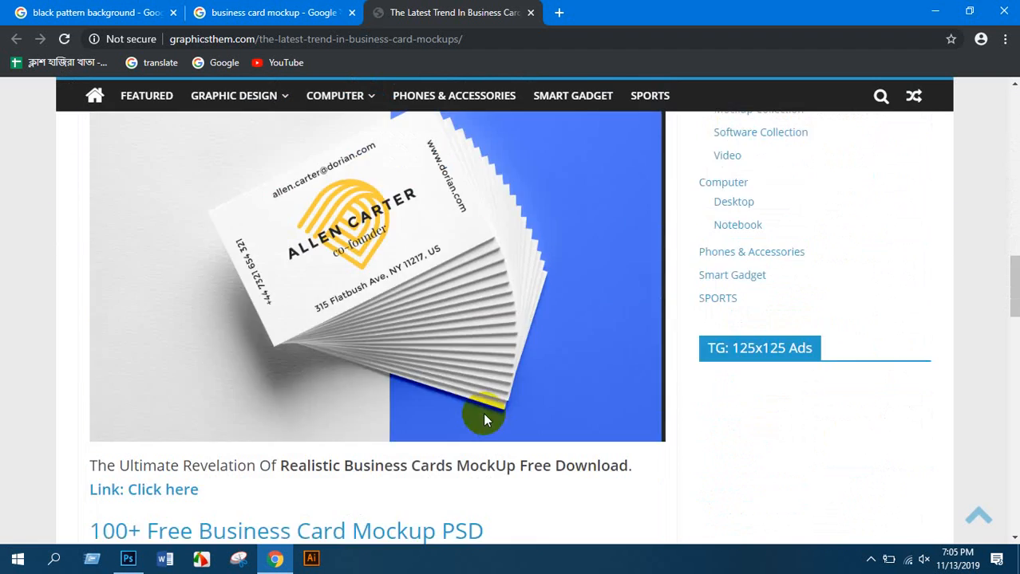
scroll(491, 417, up, 10)
scroll(409, 375, up, 10)
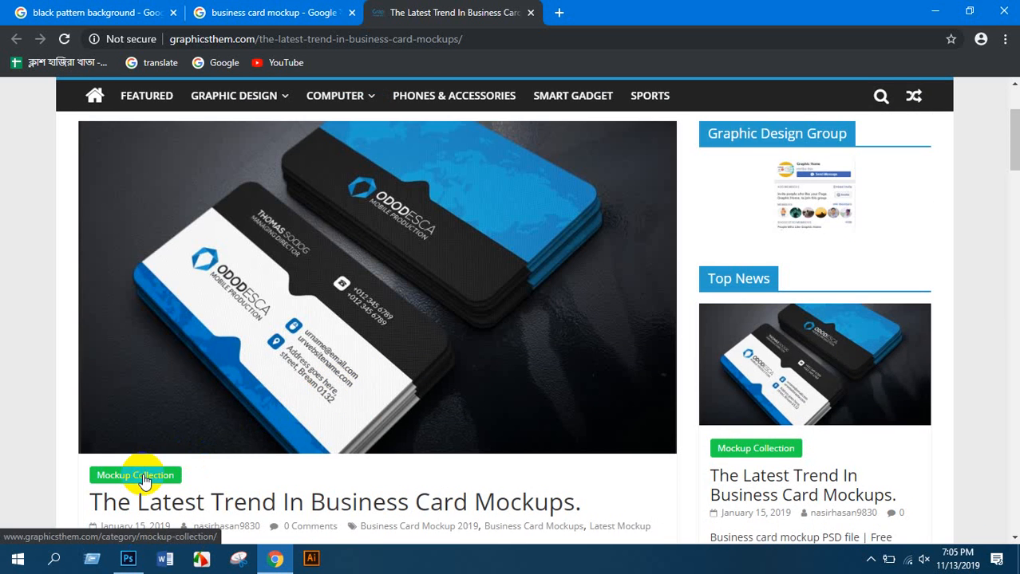
scroll(143, 483, up, 2)
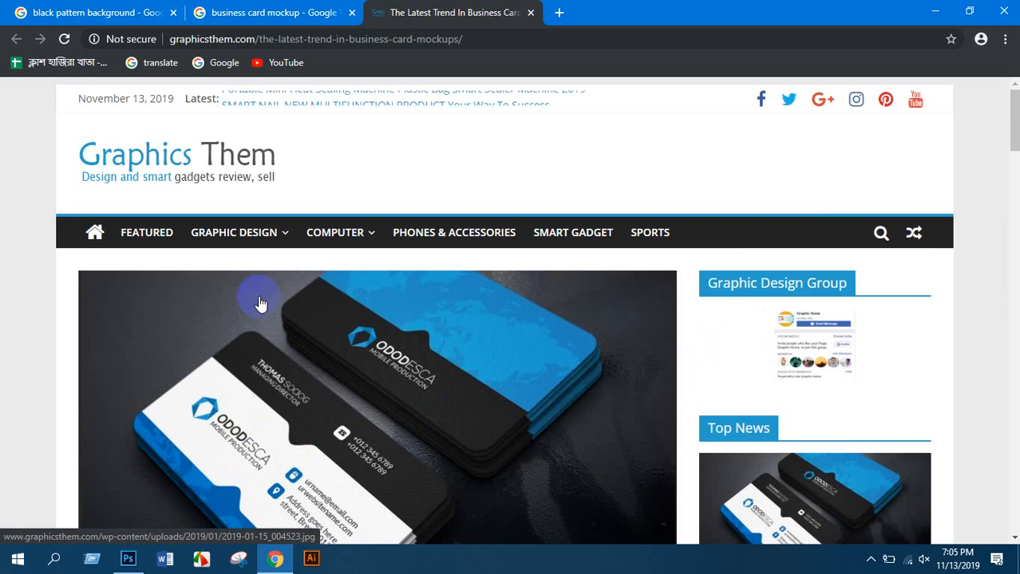
scroll(247, 319, down, 10)
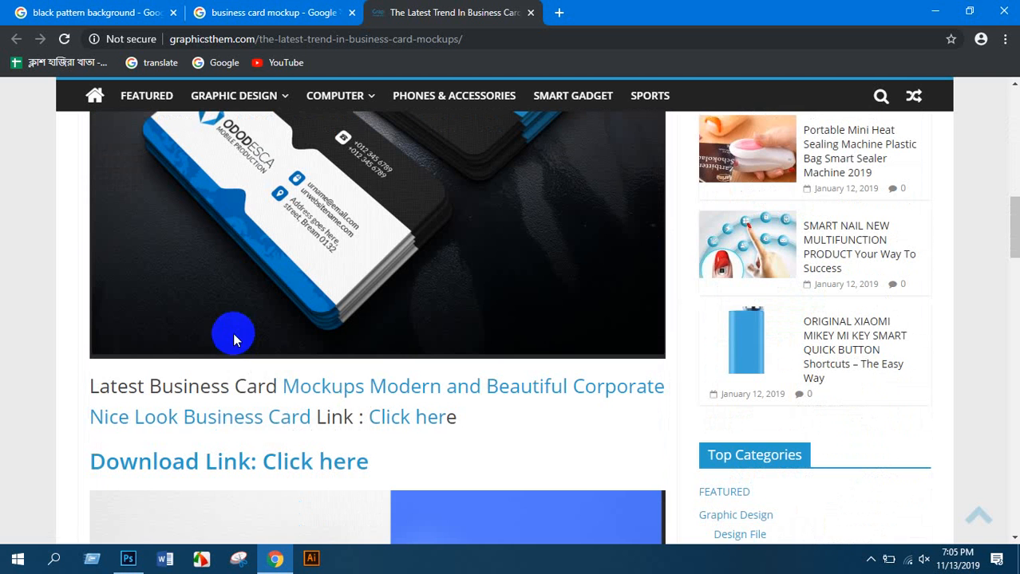
click(408, 423)
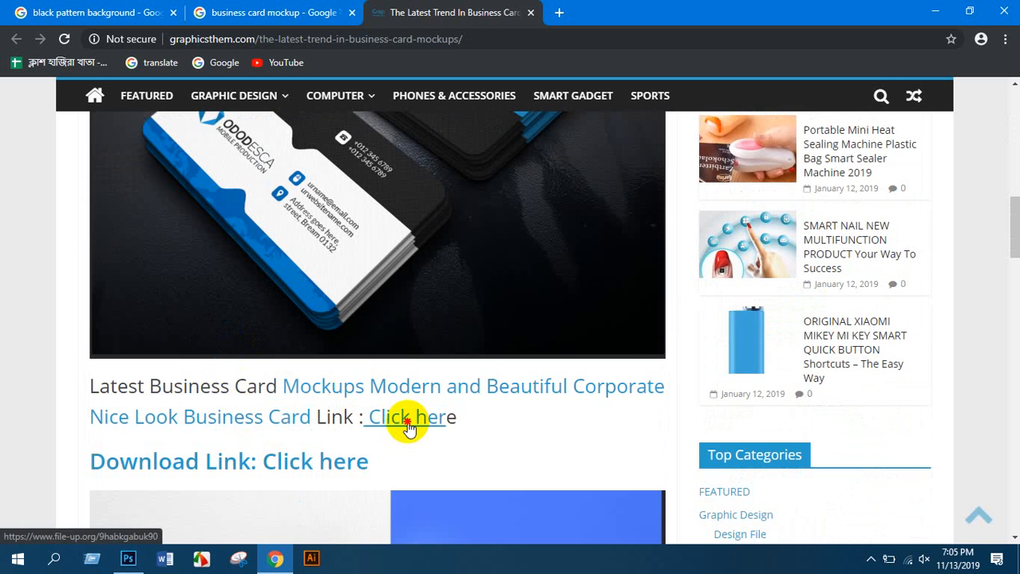
Close the file-up.org 'File Not Found' download tab
scroll(330, 462, down, 4)
scroll(315, 451, up, 5)
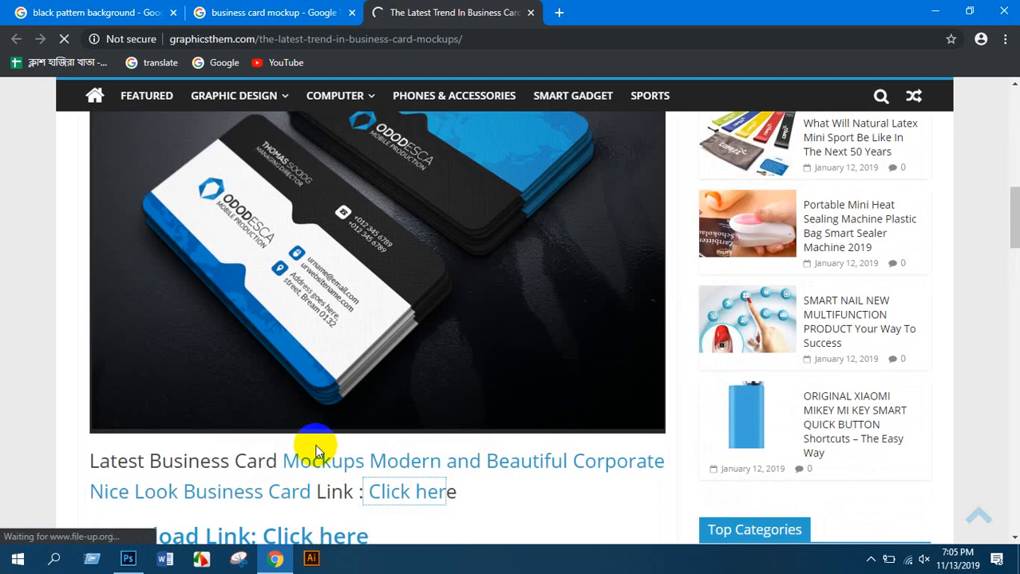
scroll(315, 447, up, 5)
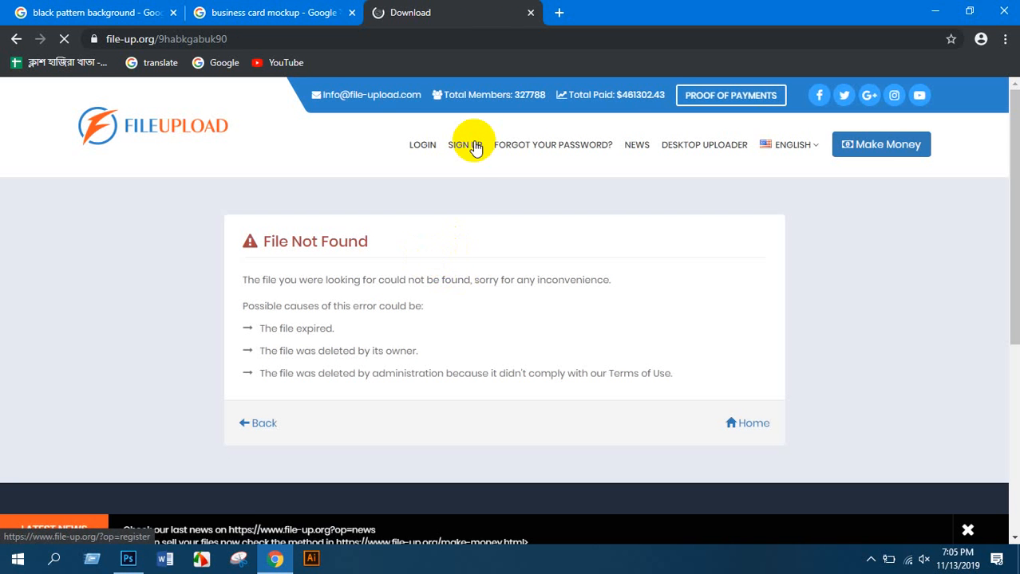
click(532, 13)
scroll(343, 296, down, 5)
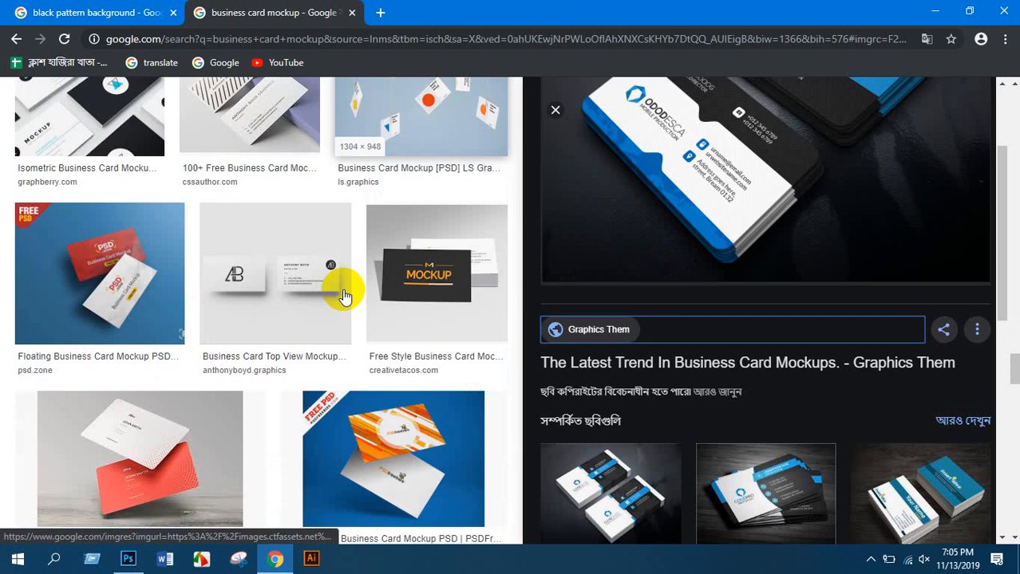
scroll(343, 297, down, 8)
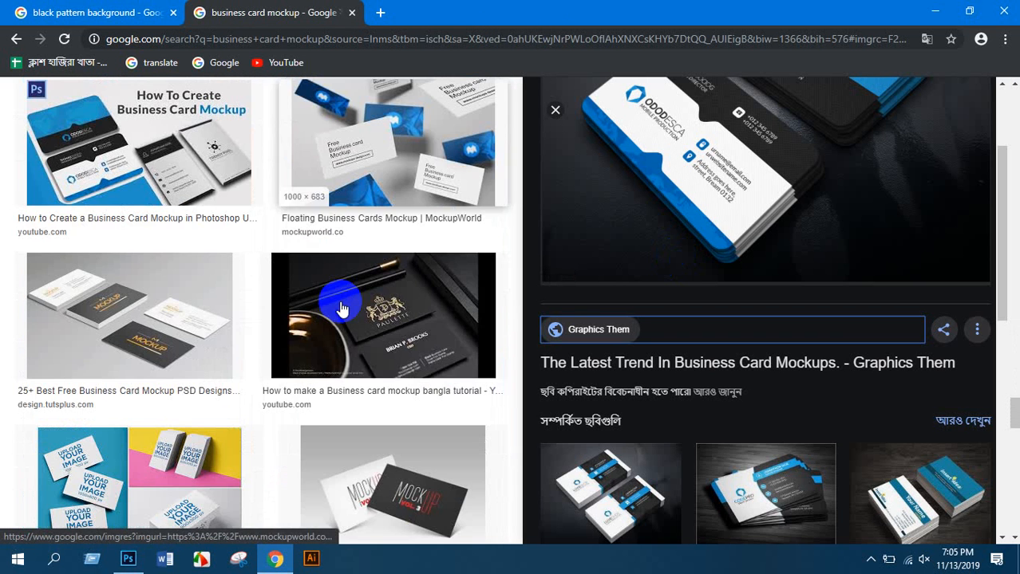
scroll(342, 308, down, 1)
scroll(343, 310, down, 1)
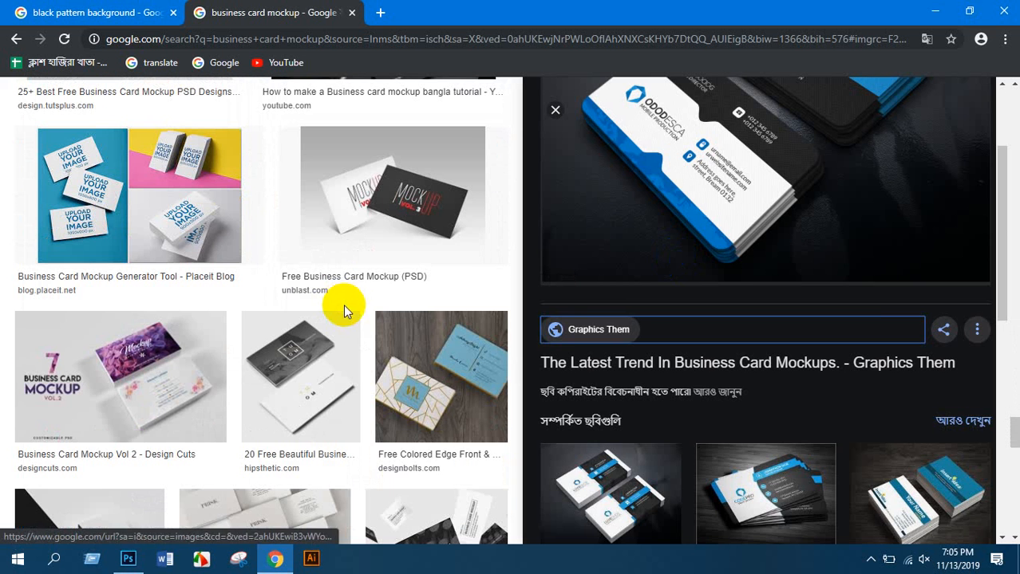
scroll(610, 388, down, 3)
click(742, 259)
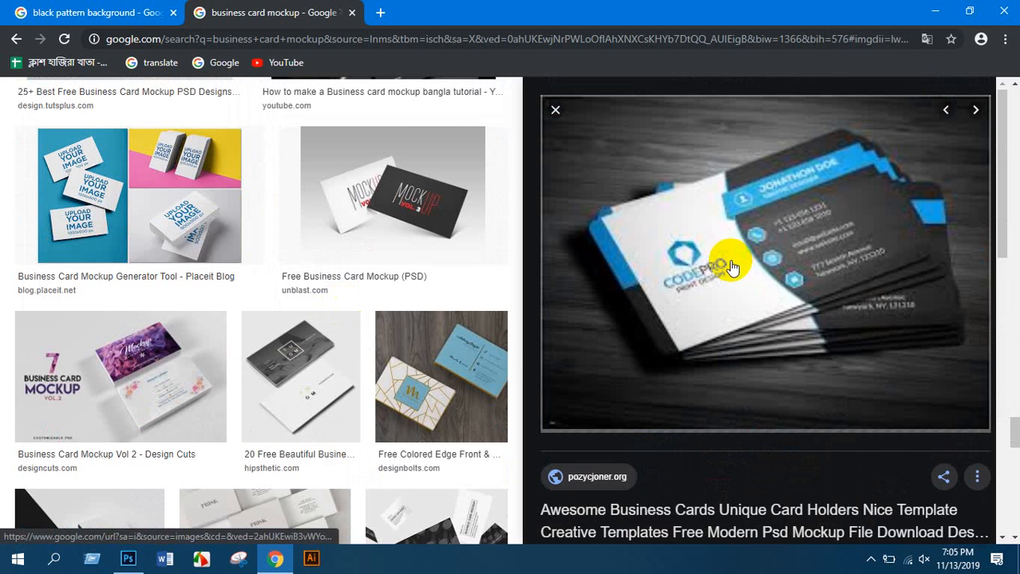
scroll(663, 382, down, 2)
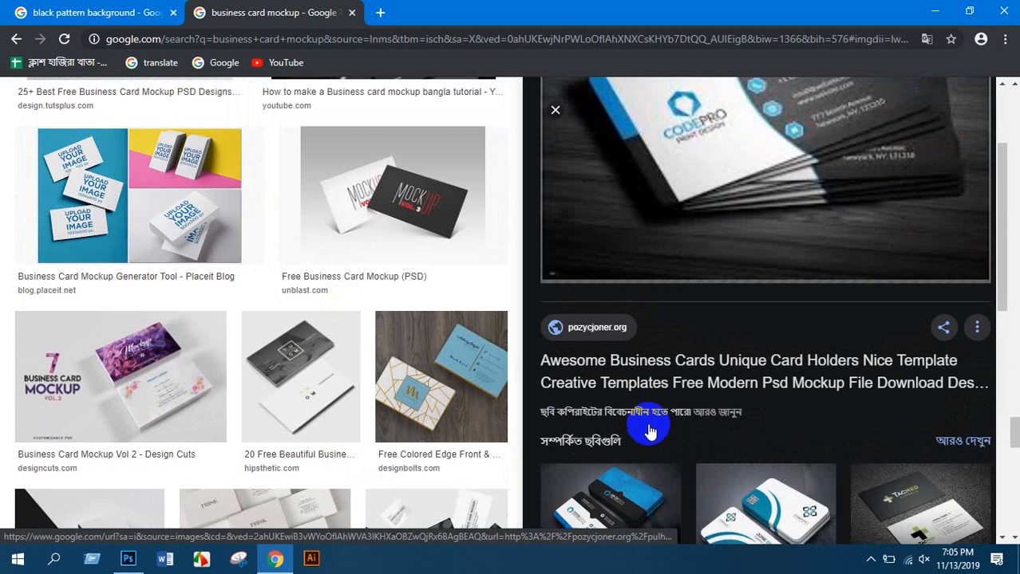
scroll(615, 375, up, 2)
click(617, 368)
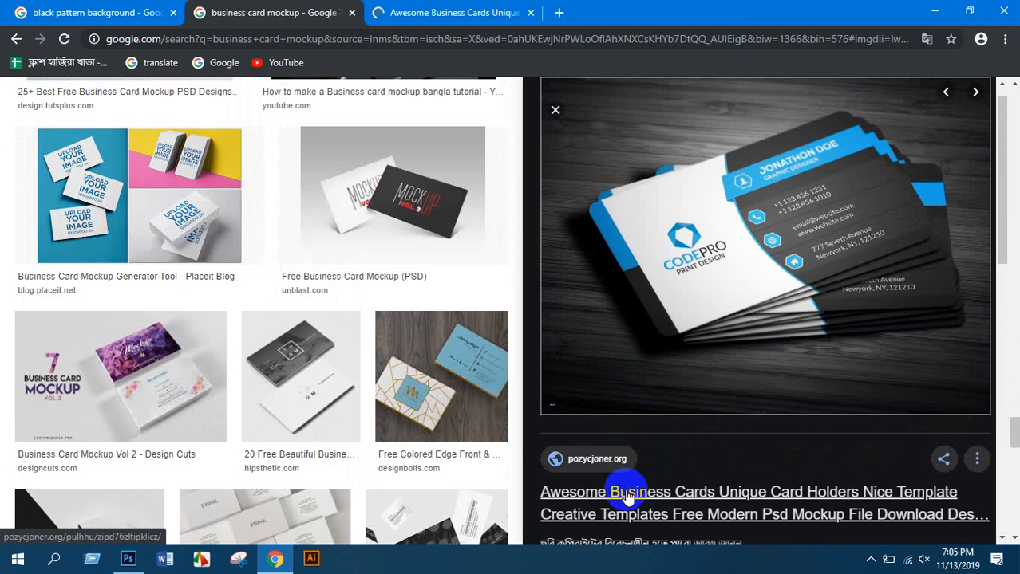
scroll(342, 293, down, 5)
scroll(728, 482, down, 4)
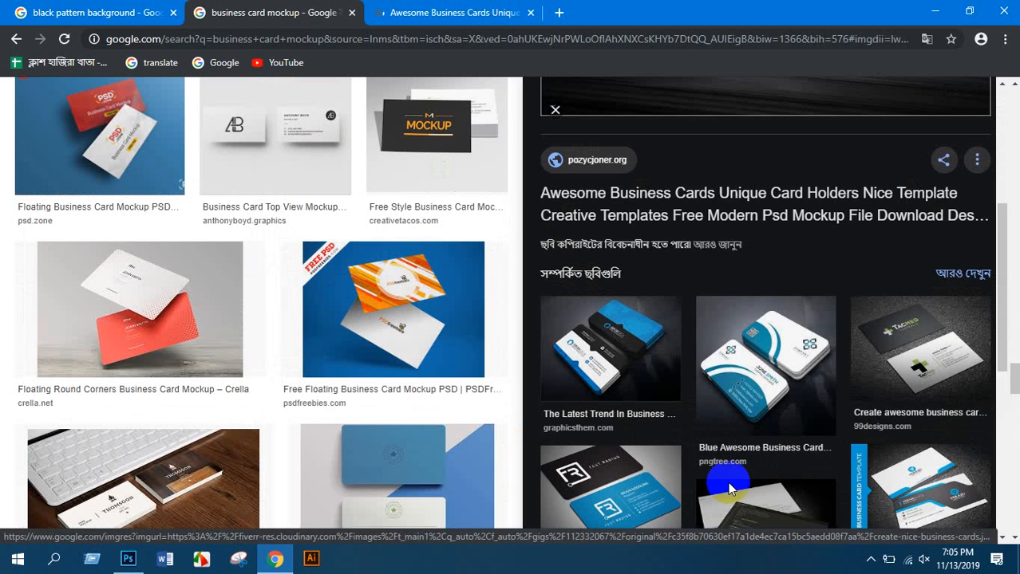
click(678, 221)
scroll(758, 359, down, 2)
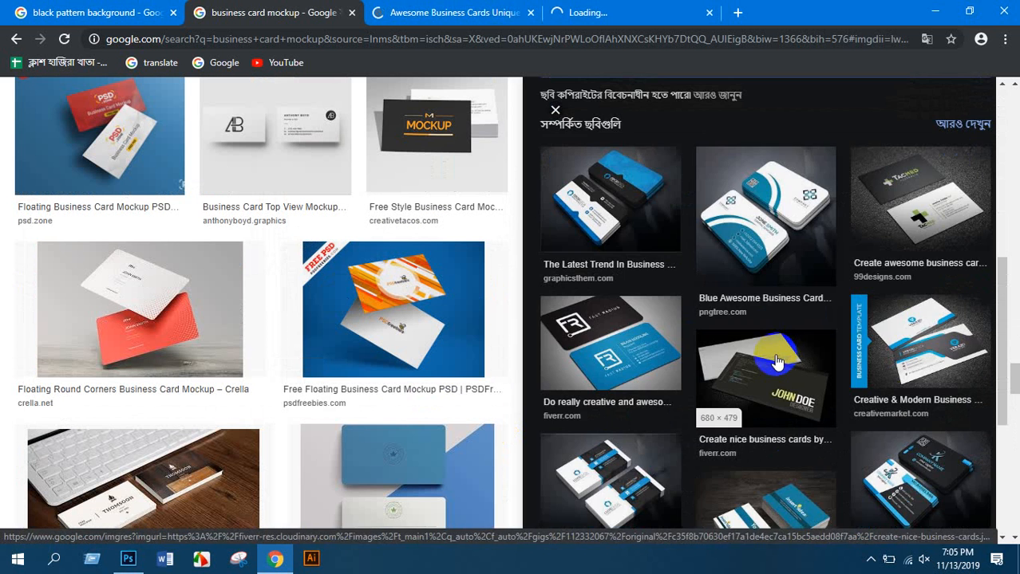
scroll(776, 375, down, 1)
scroll(659, 296, up, 7)
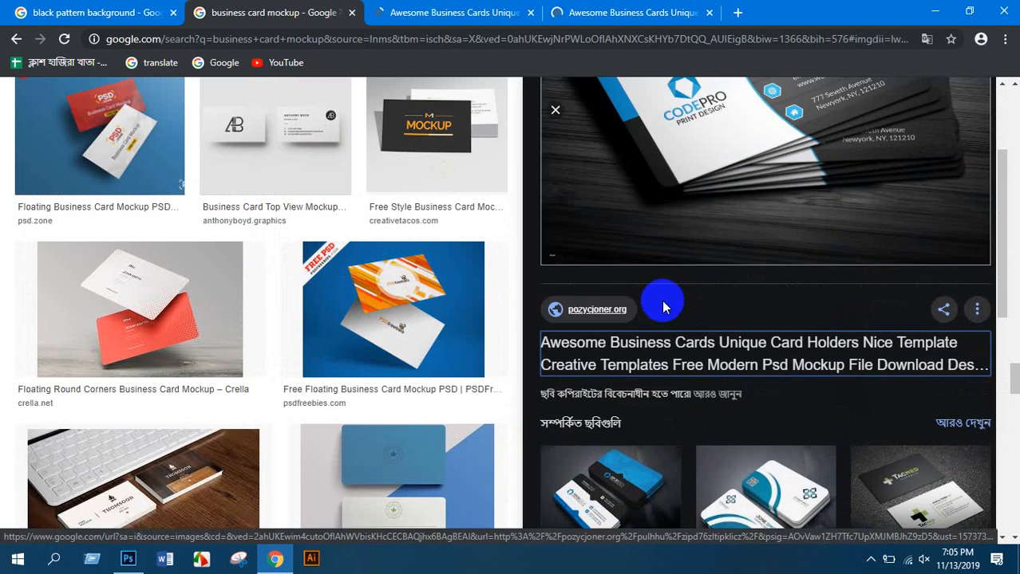
click(412, 7)
scroll(423, 279, down, 5)
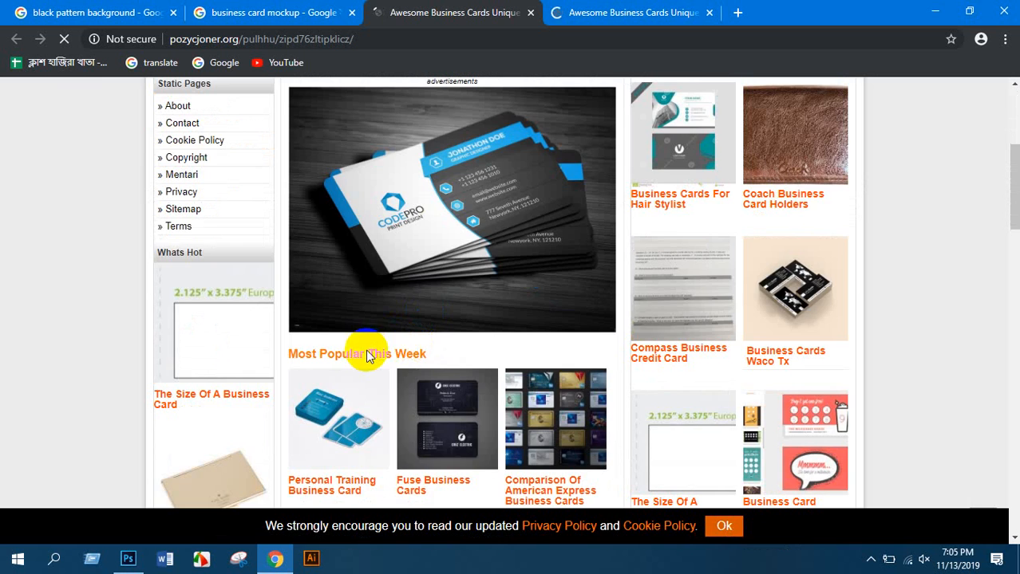
scroll(399, 331, up, 2)
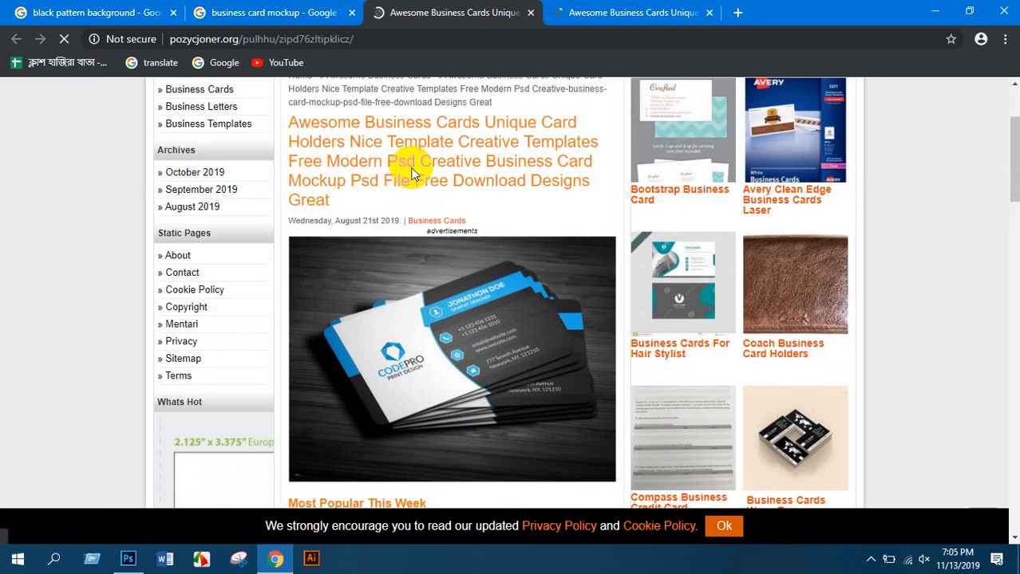
scroll(459, 291, up, 2)
scroll(459, 291, down, 10)
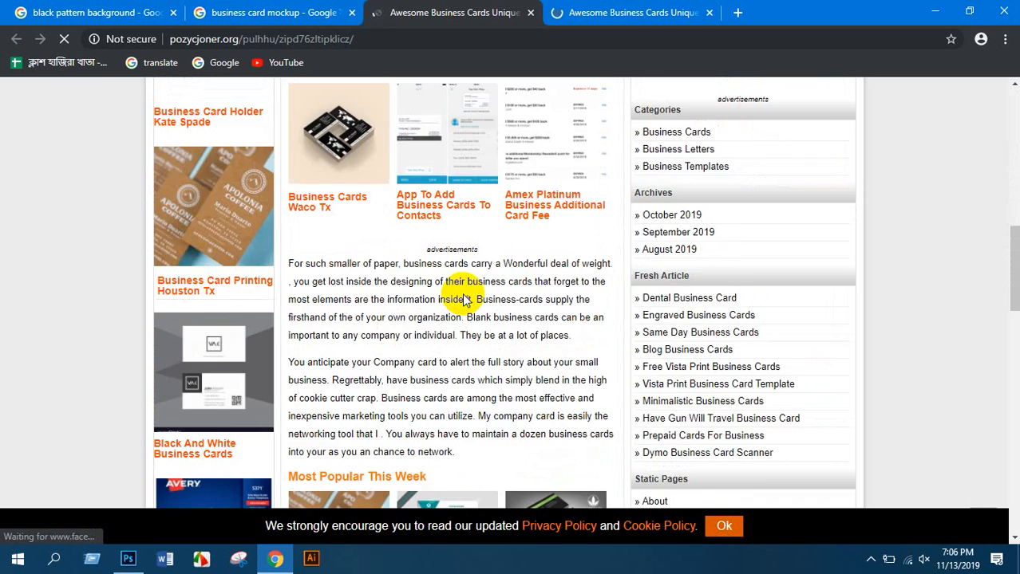
scroll(460, 294, up, 5)
scroll(512, 206, up, 2)
click(530, 12)
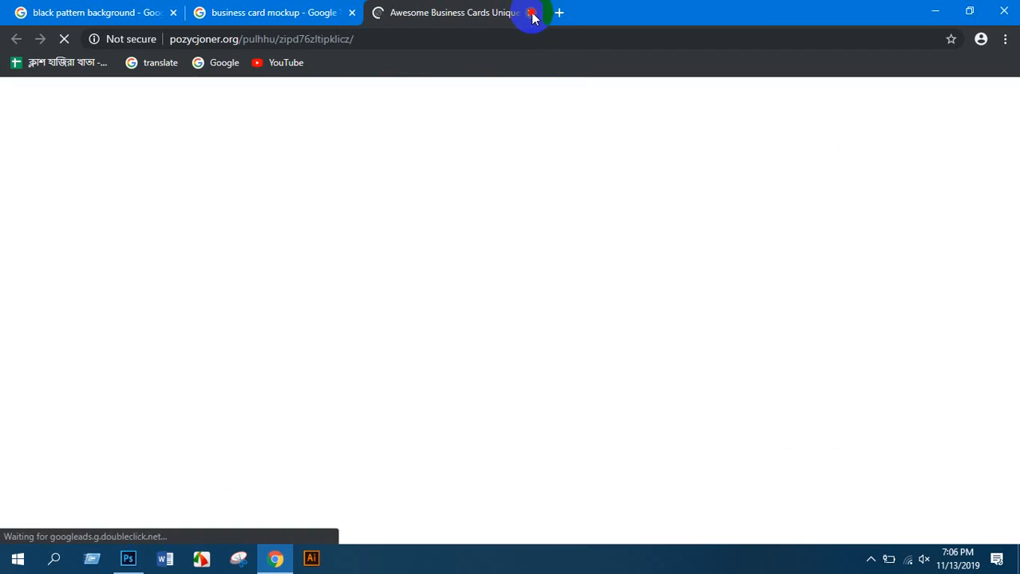
click(530, 12)
scroll(256, 200, down, 15)
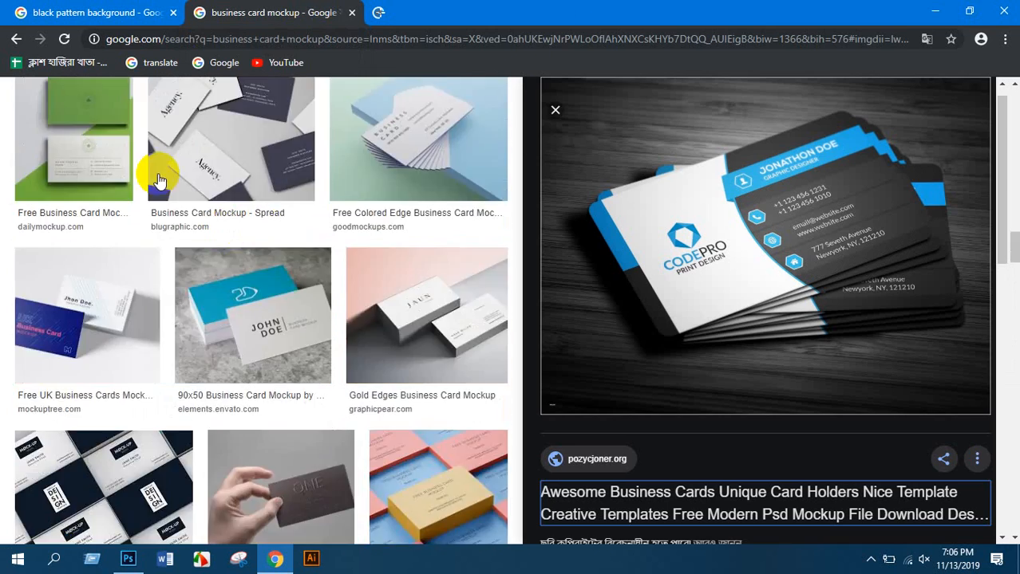
Find and preview the Floating Round Corners Business Card Mockup in the image results
scroll(295, 268, up, 15)
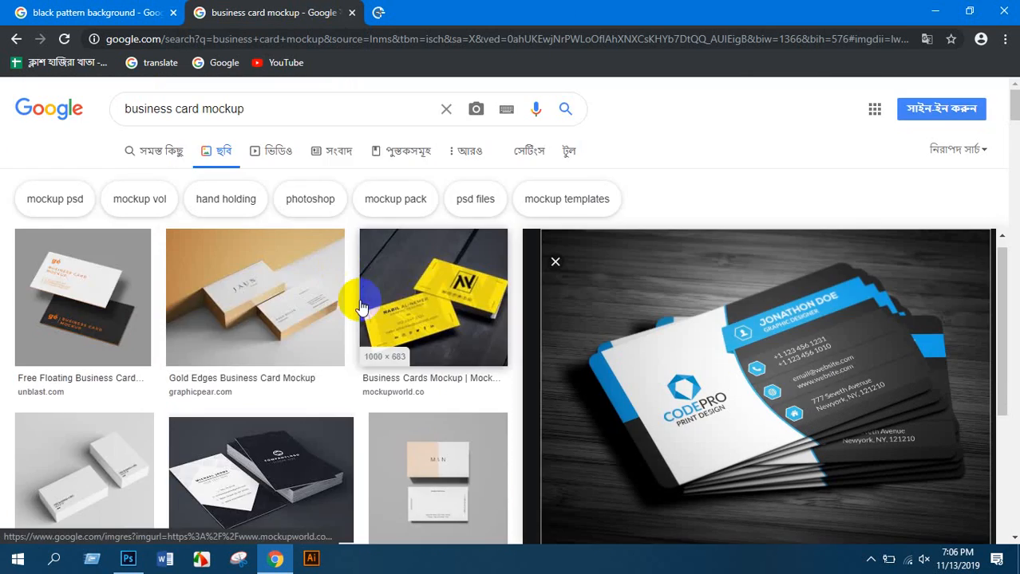
scroll(114, 322, down, 5)
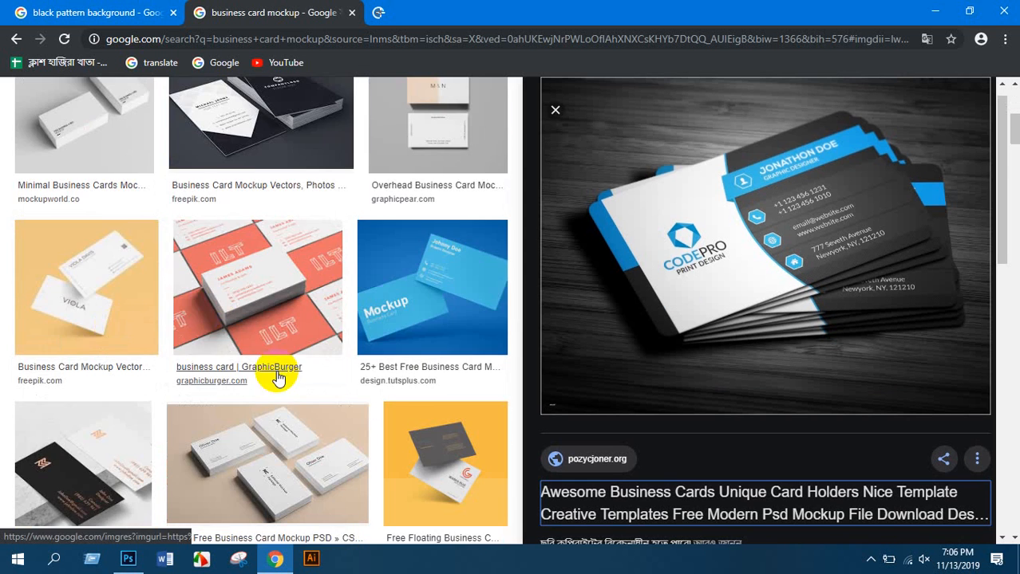
scroll(277, 375, down, 4)
scroll(240, 335, up, 9)
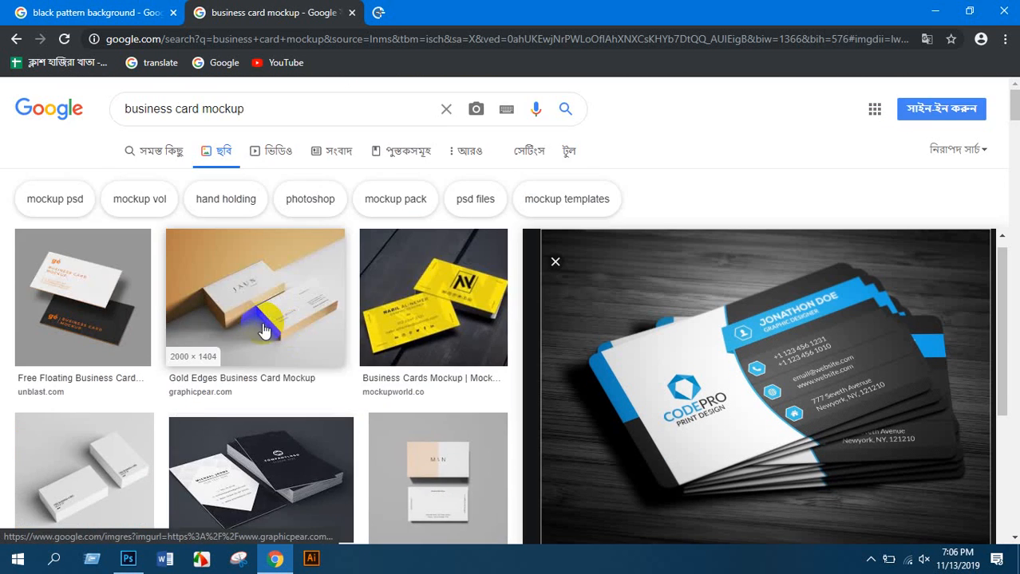
scroll(291, 339, down, 3)
scroll(291, 339, down, 10)
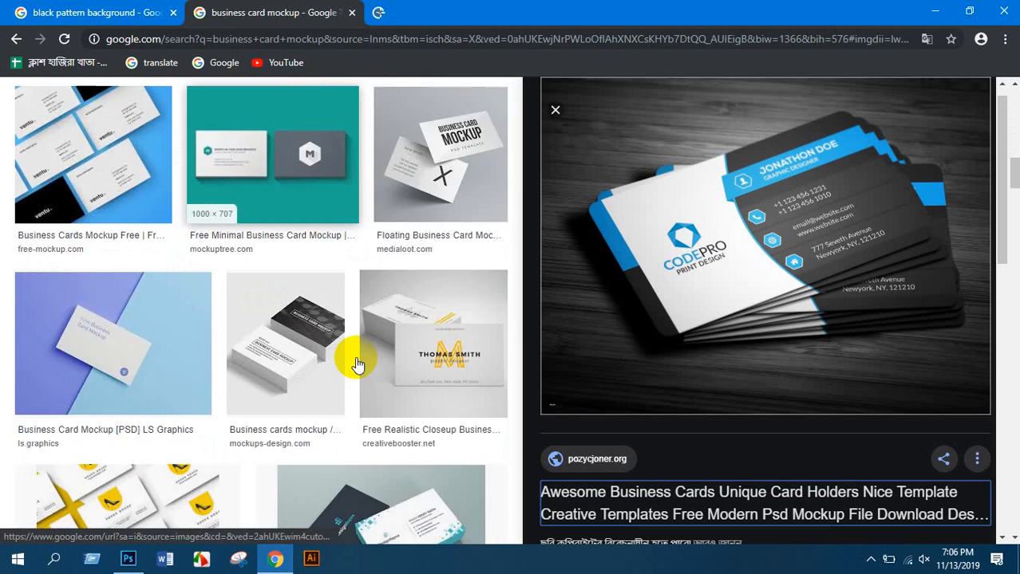
scroll(357, 367, down, 8)
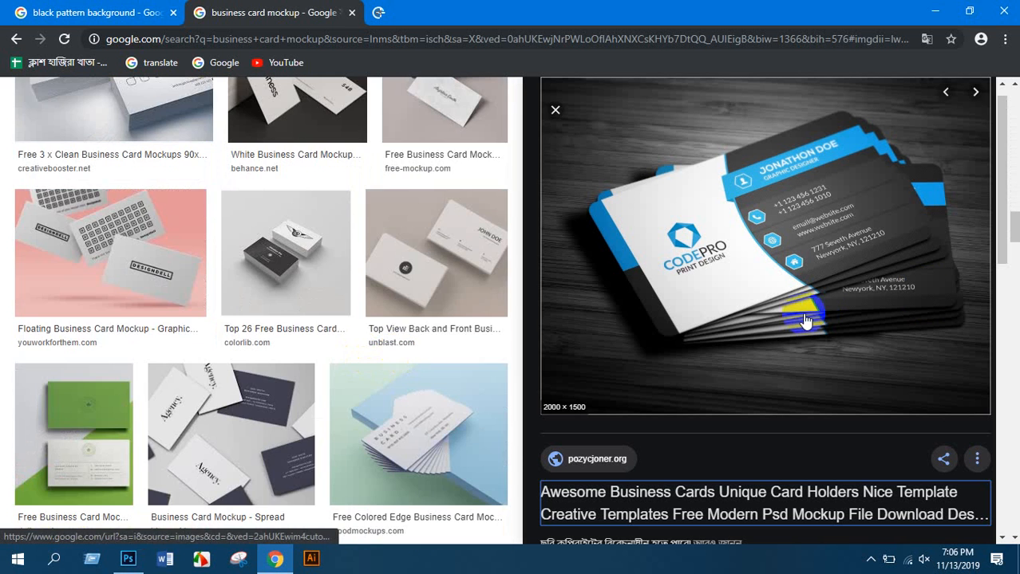
scroll(392, 346, down, 10)
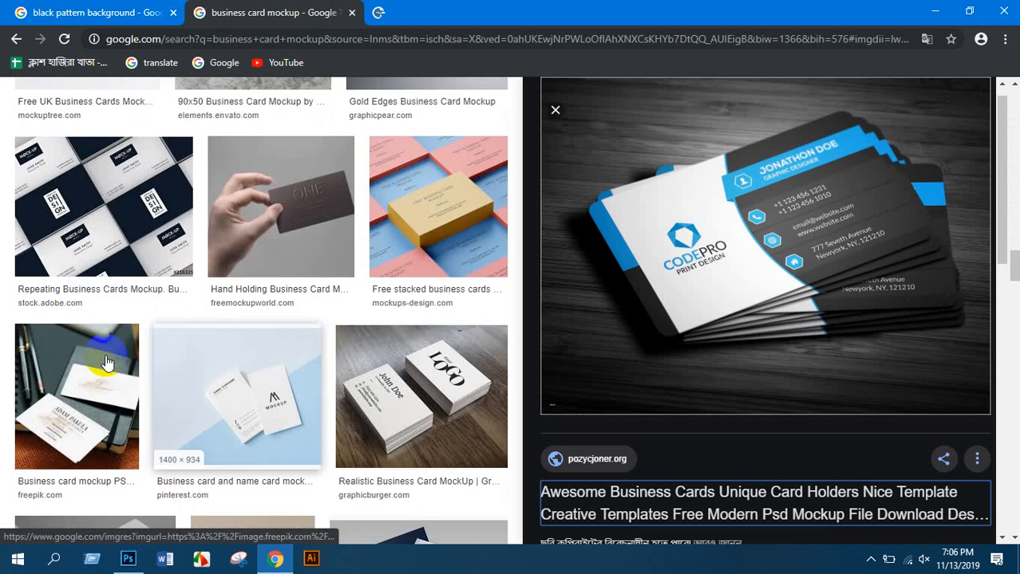
scroll(137, 319, down, 4)
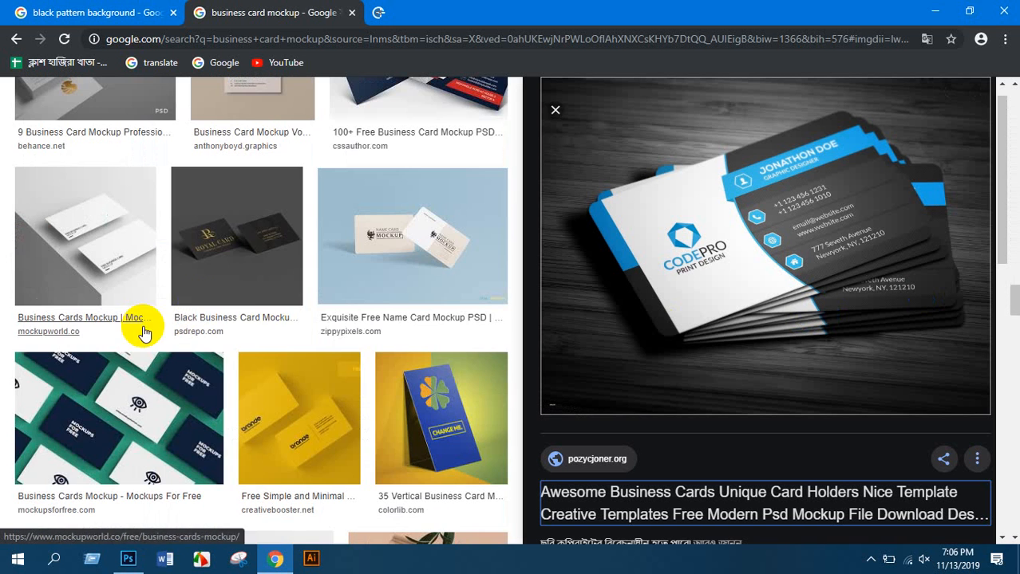
scroll(310, 302, down, 9)
scroll(304, 317, up, 1)
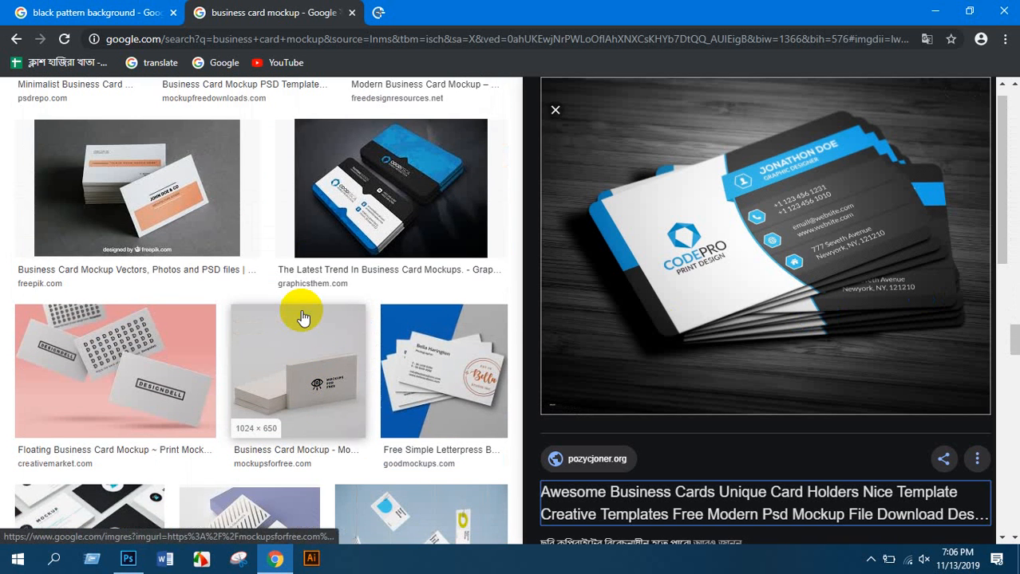
scroll(280, 321, down, 8)
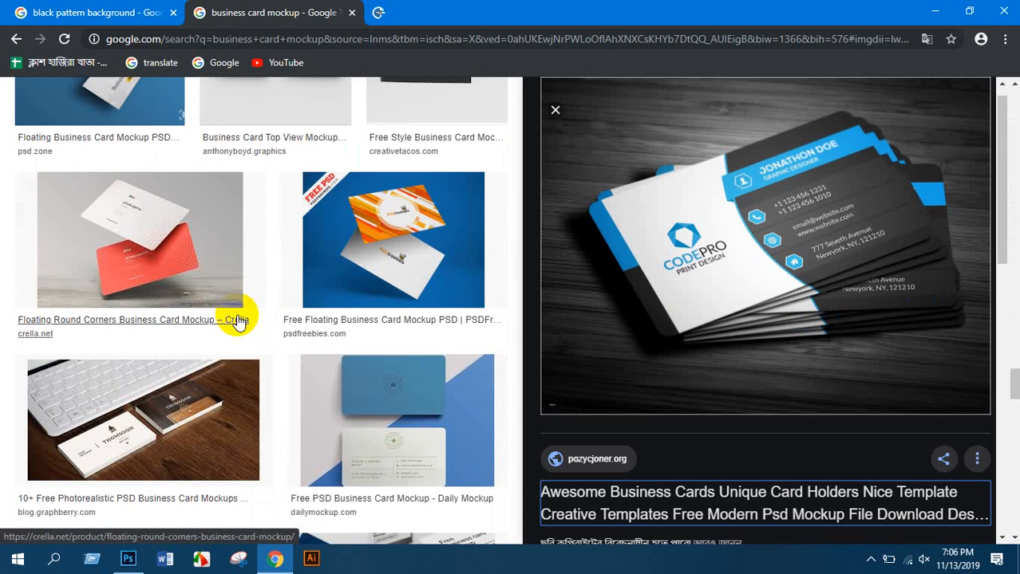
click(133, 258)
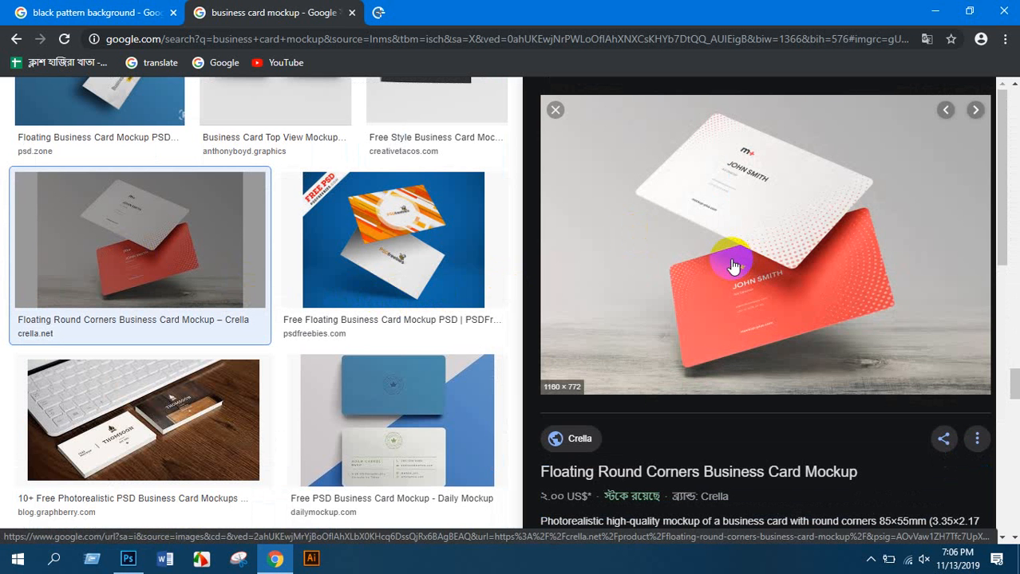
Save the preview image as 046.png and return to Photoshop
right_click(789, 174)
click(872, 310)
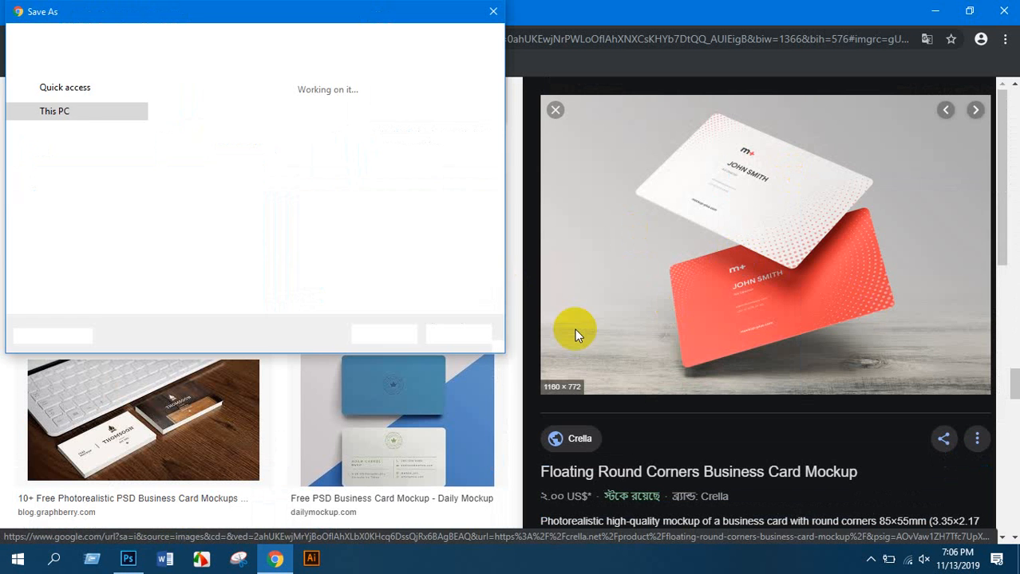
click(381, 335)
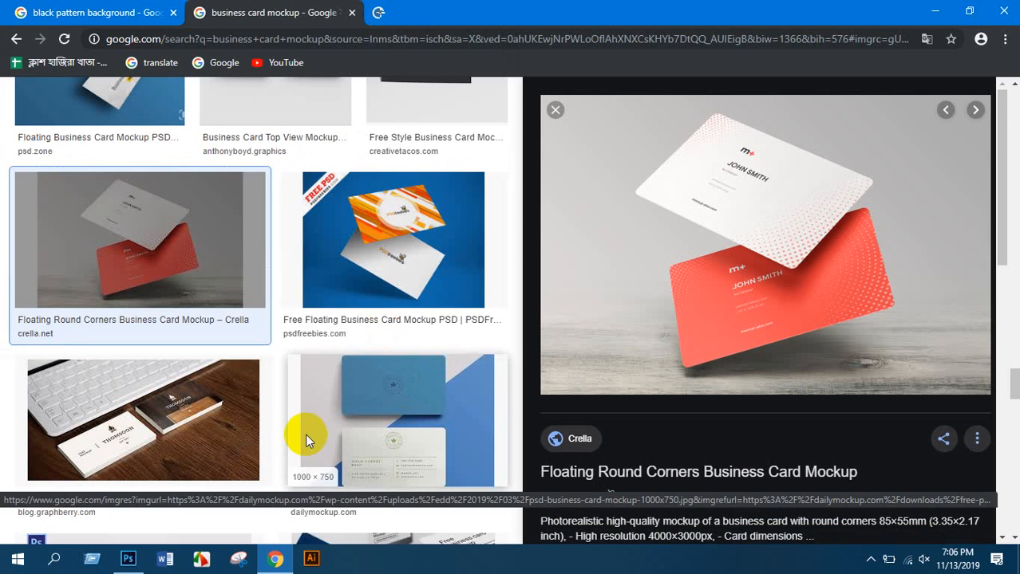
click(129, 558)
Open the downloaded 046 mockup image as a docked tab and auto-correct its tone
click(41, 9)
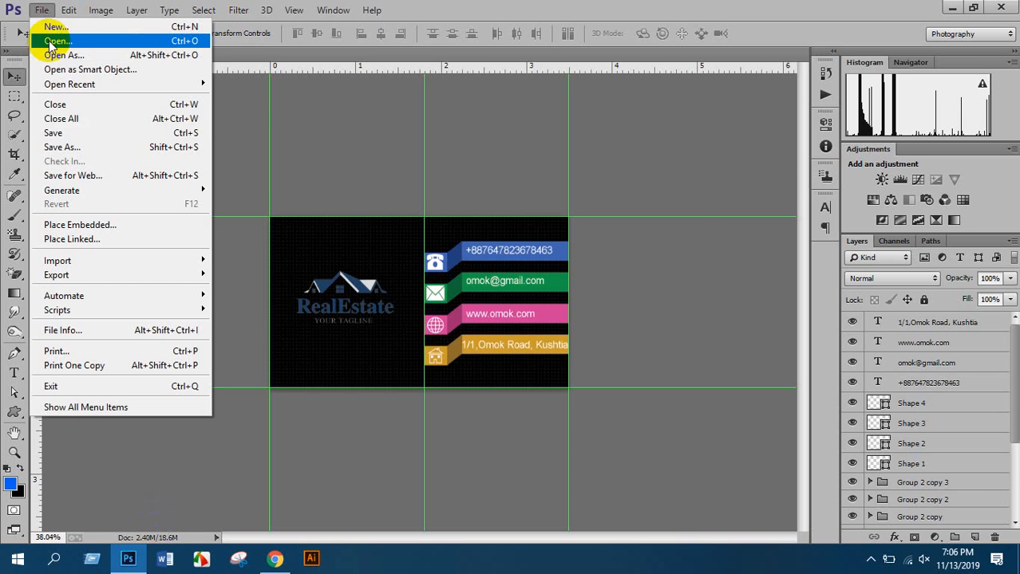
click(82, 42)
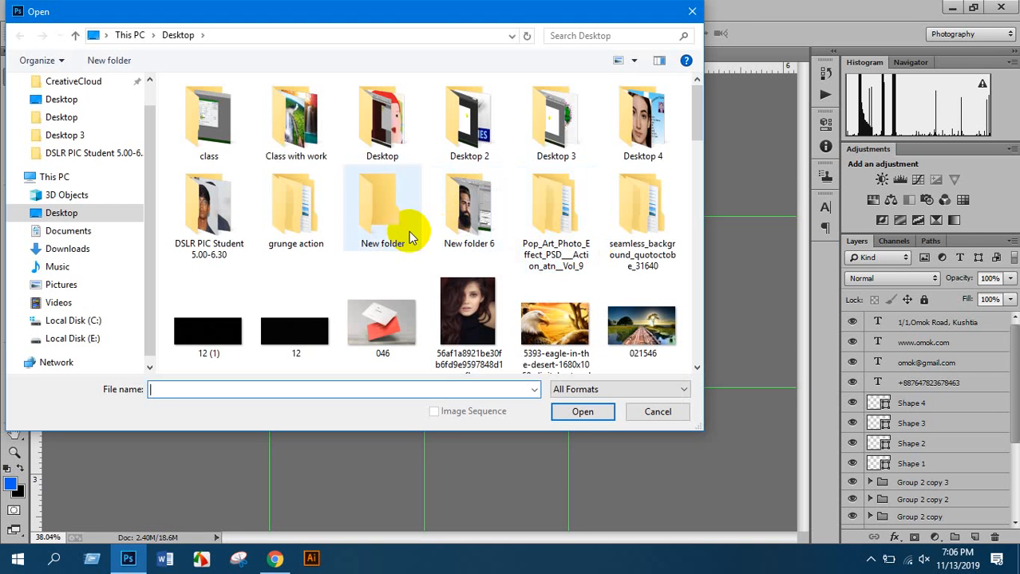
double_click(383, 335)
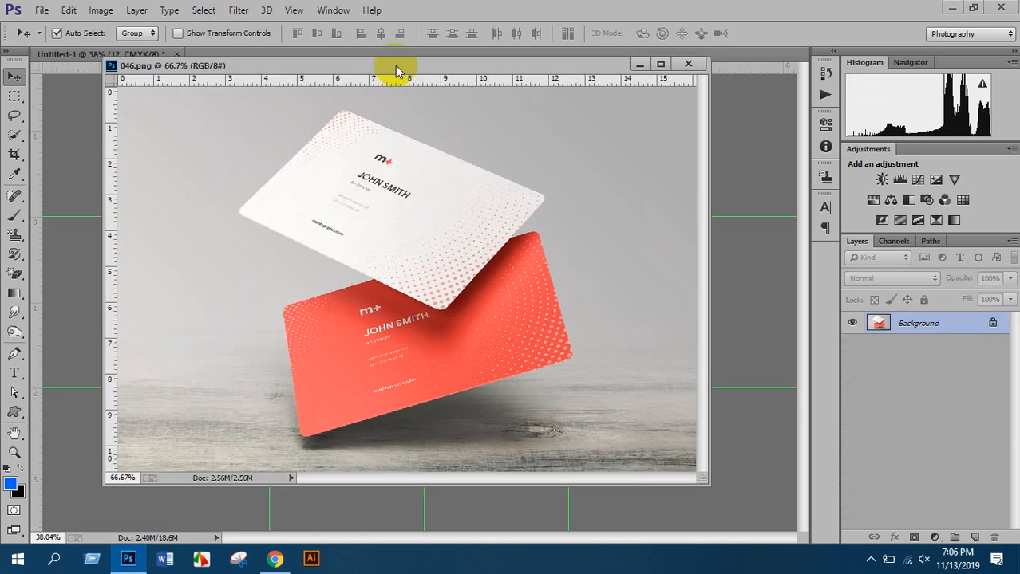
drag(394, 66, 409, 54)
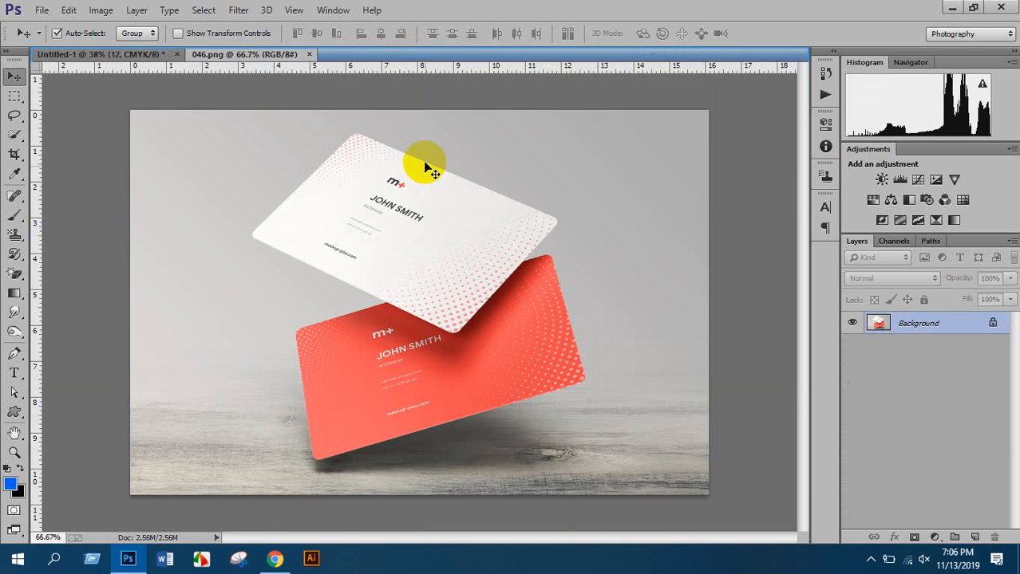
scroll(467, 228, down, 2)
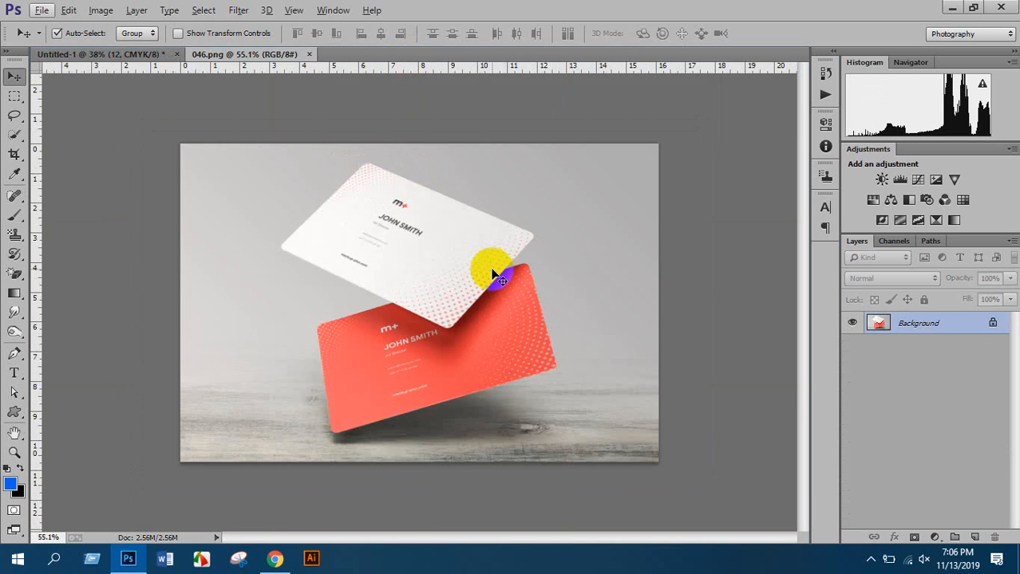
key(ctrl+shift+l)
scroll(470, 291, up, 2)
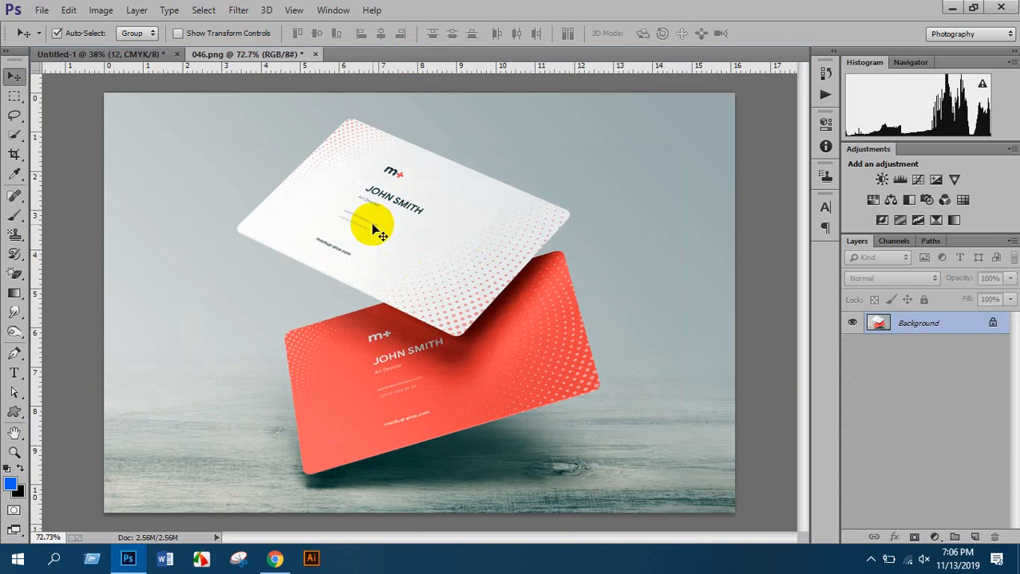
Draw a dark-blue rectangle over the floating cards, then delete that layer
click(24, 414)
click(80, 392)
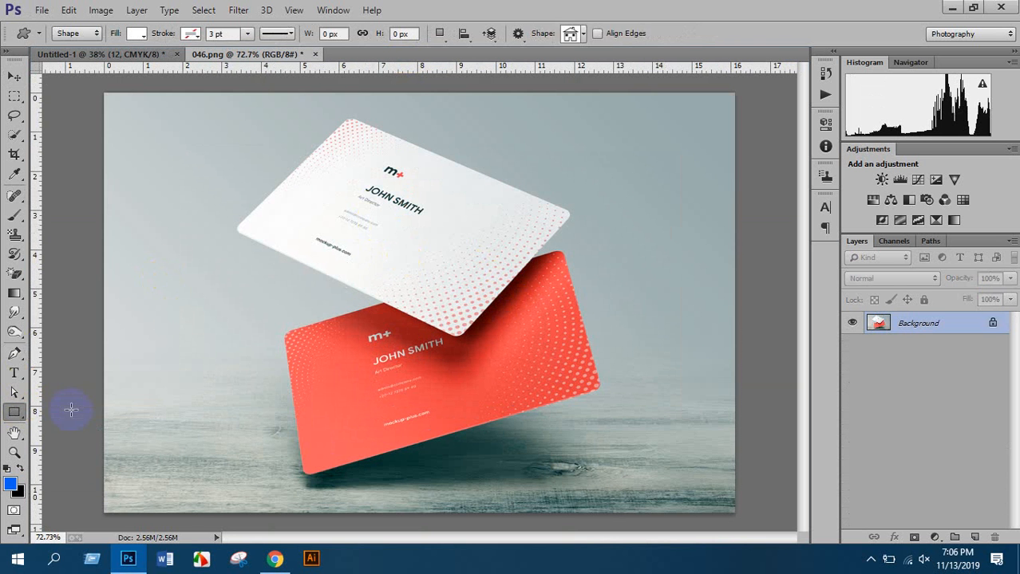
drag(281, 173, 668, 370)
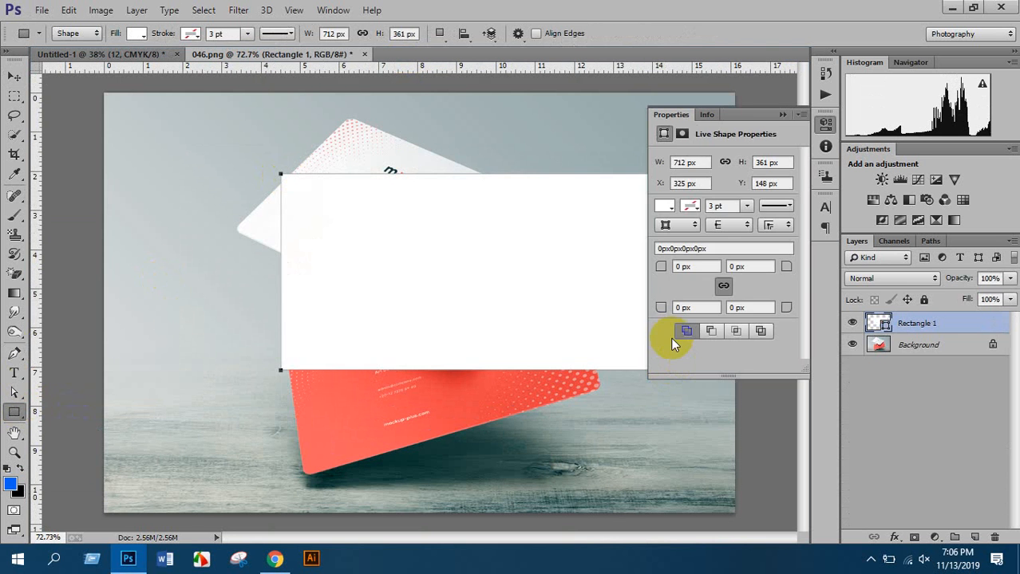
click(664, 206)
click(700, 301)
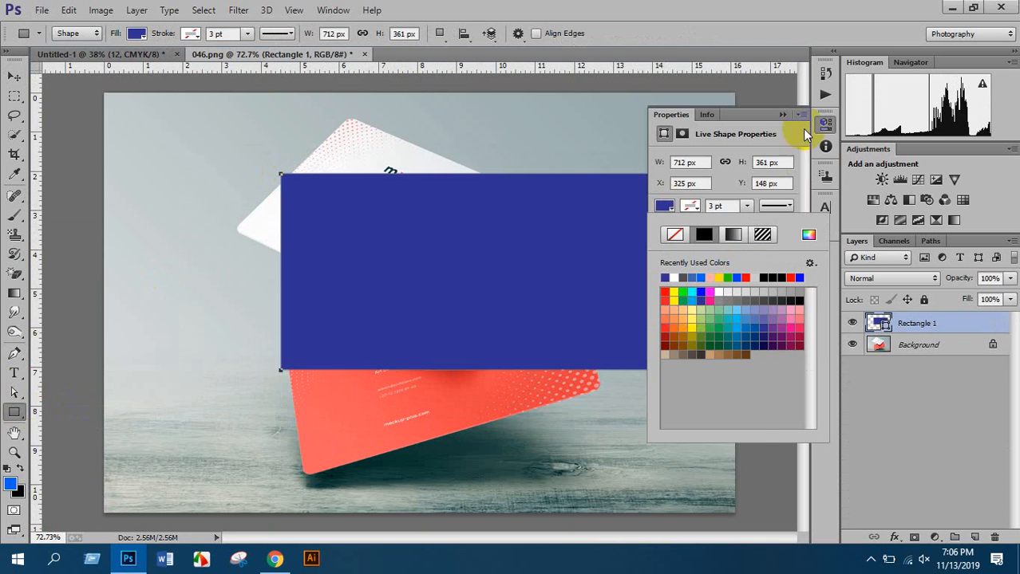
click(784, 116)
click(784, 115)
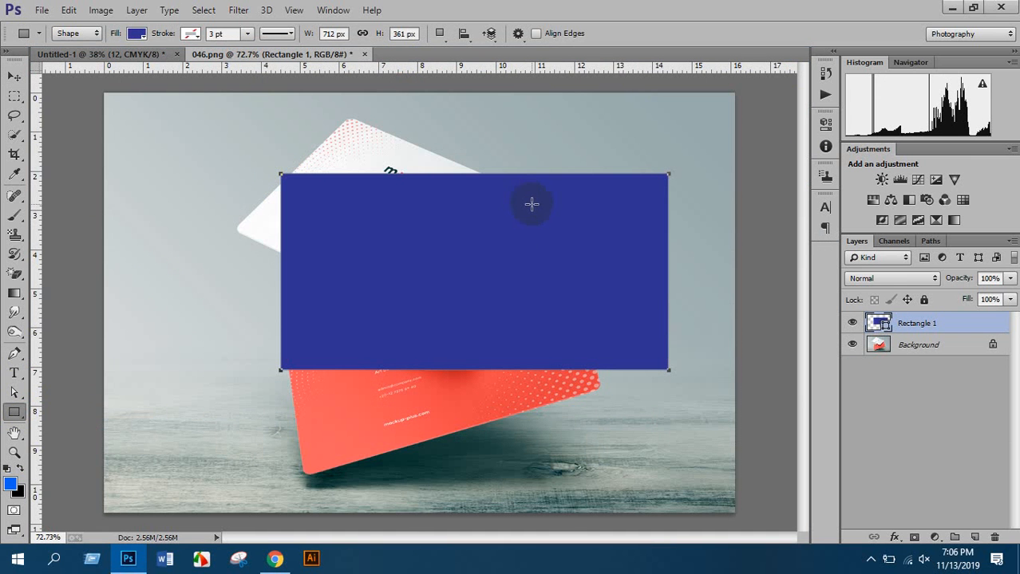
key(Delete)
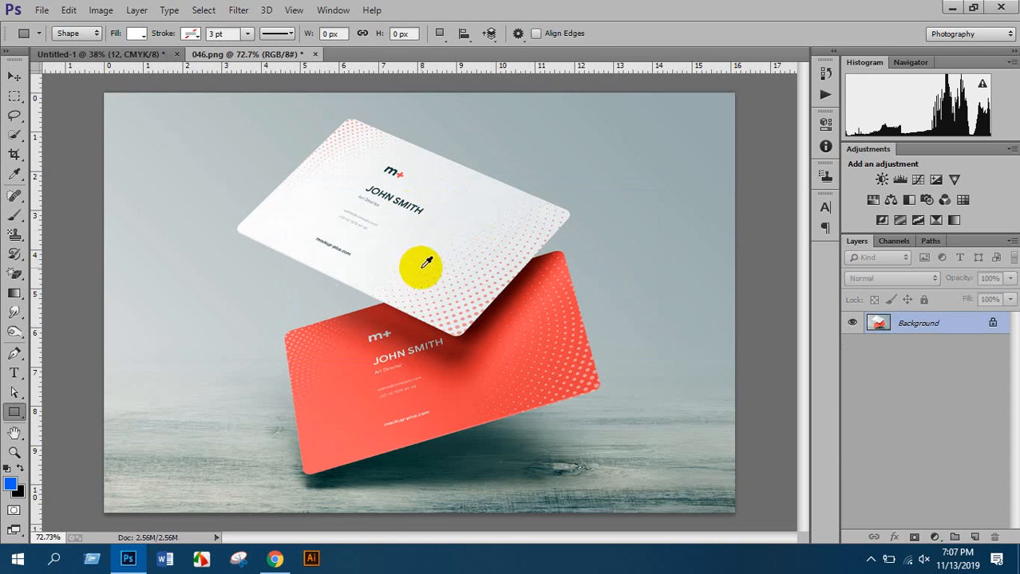
Create a 1050 × 600 px rectangle with the Rectangle Tool's exact-size settings
scroll(421, 265, down, 4)
scroll(427, 259, up, 3)
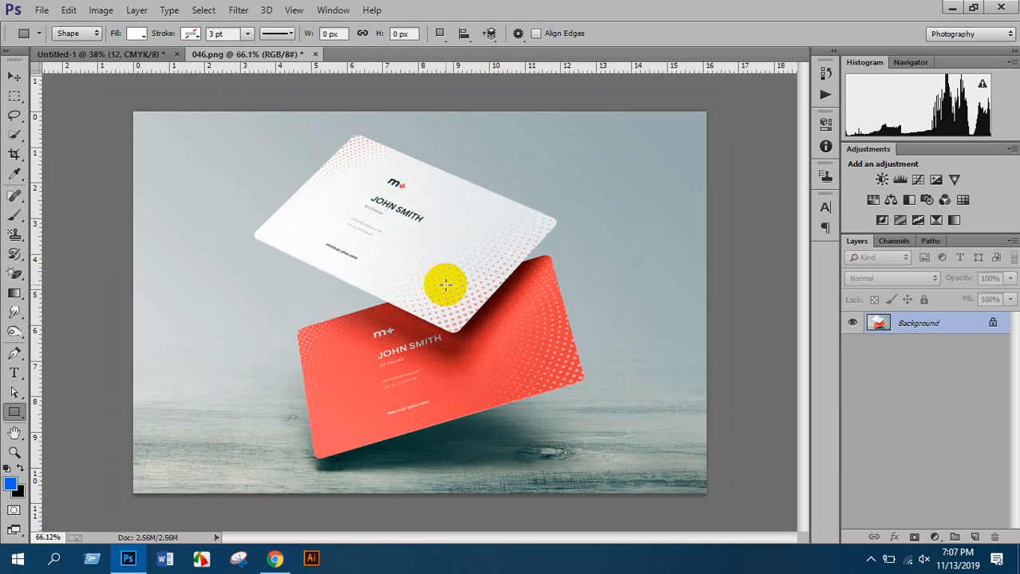
scroll(394, 209, up, 3)
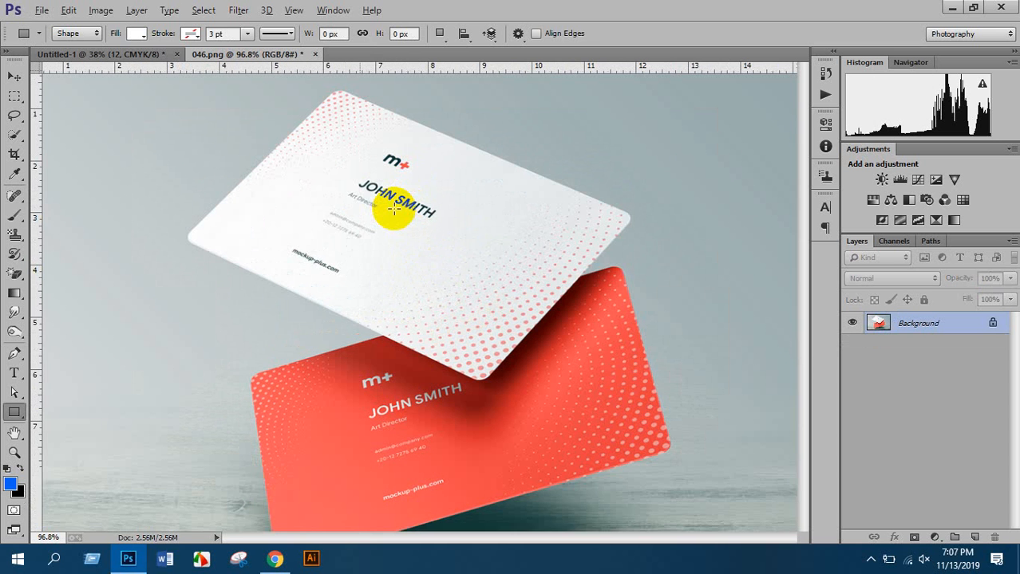
scroll(399, 201, down, 3)
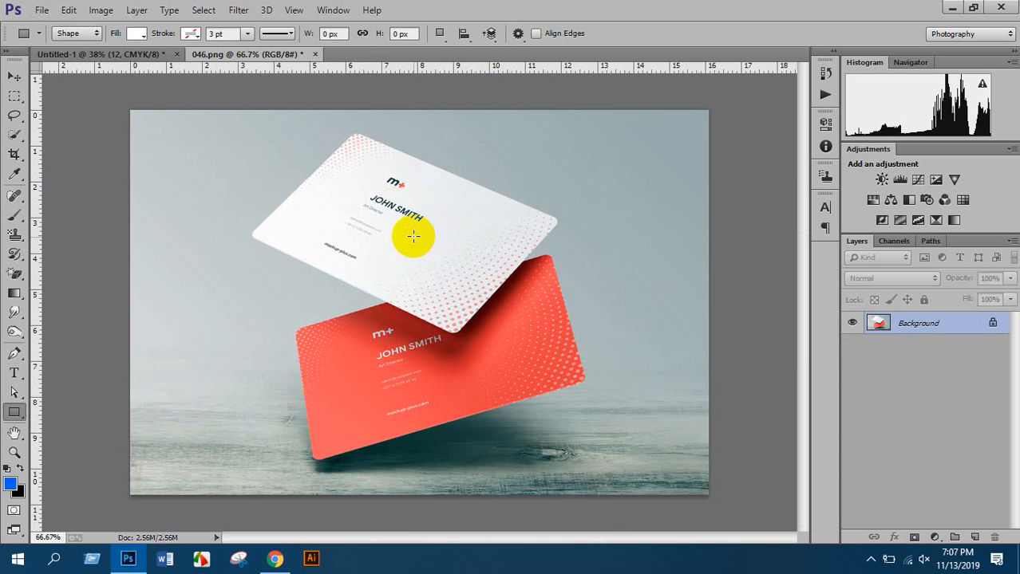
right_click(15, 411)
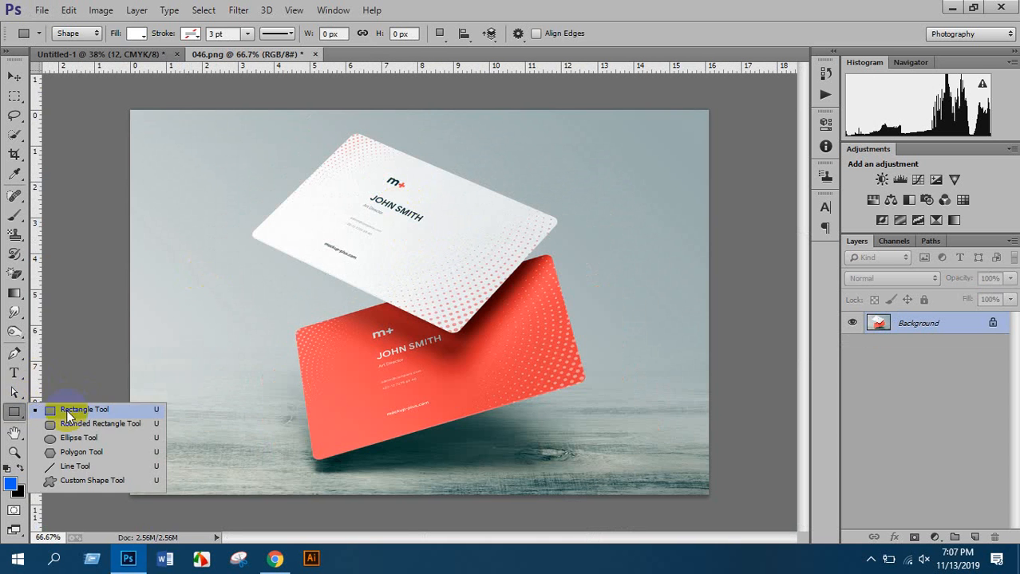
click(80, 403)
click(444, 253)
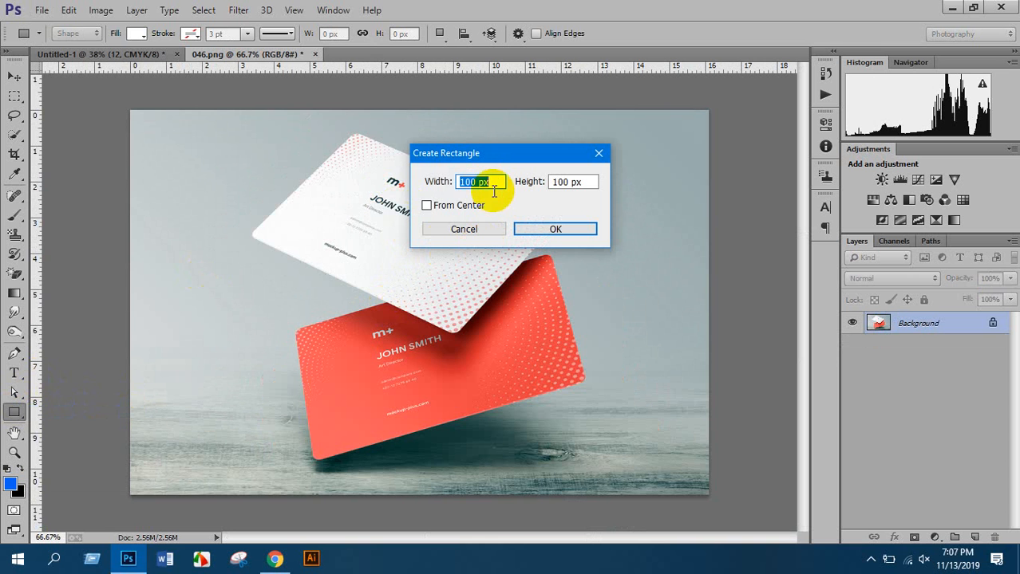
drag(497, 182, 393, 188)
drag(593, 182, 476, 194)
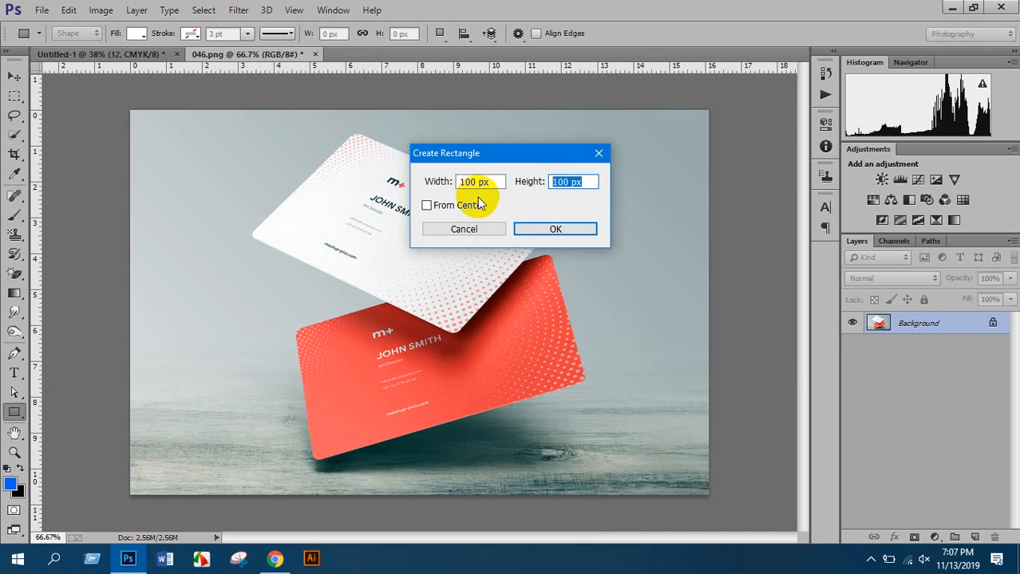
click(492, 182)
double_click(484, 182)
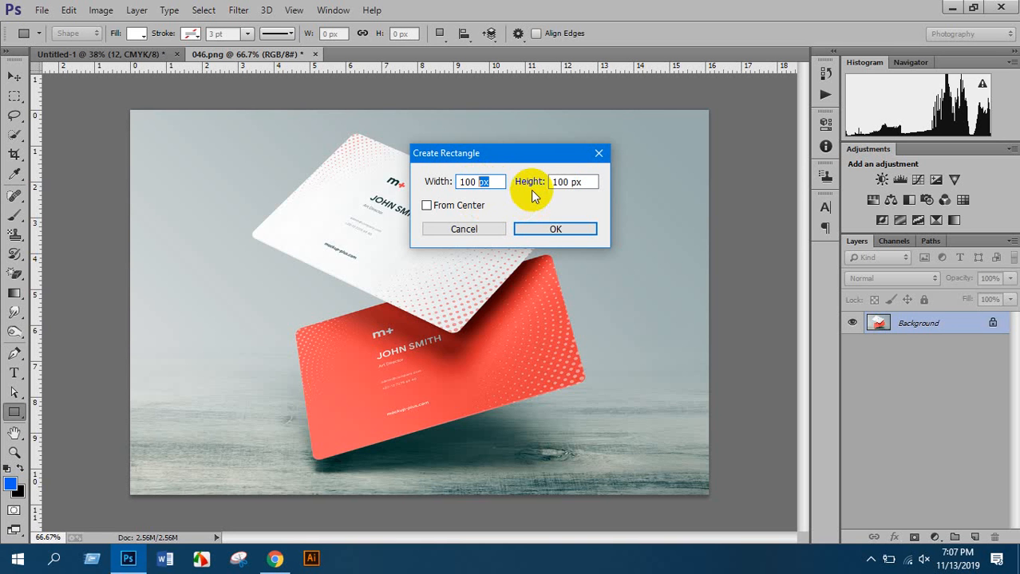
drag(490, 182, 357, 180)
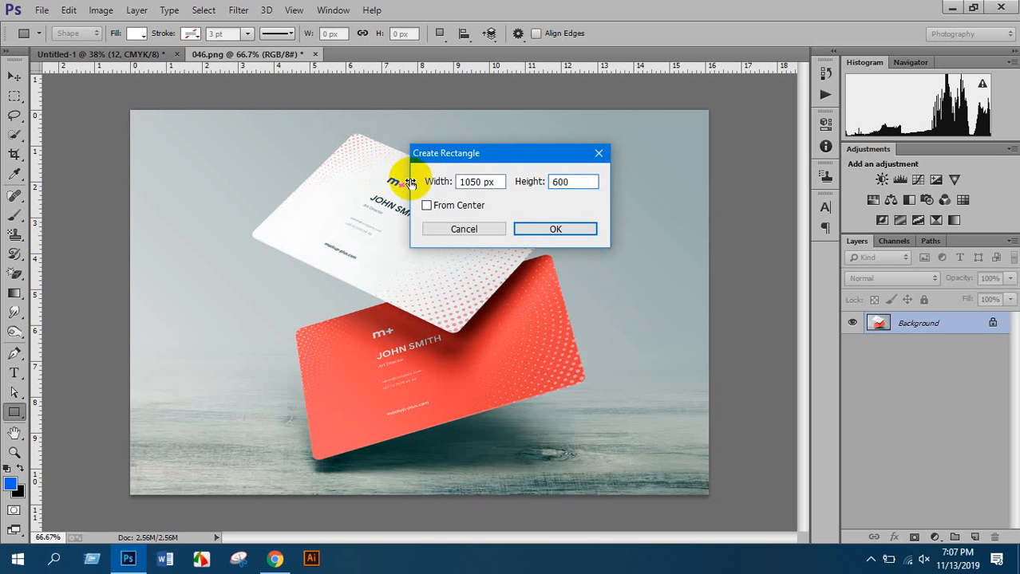
click(556, 231)
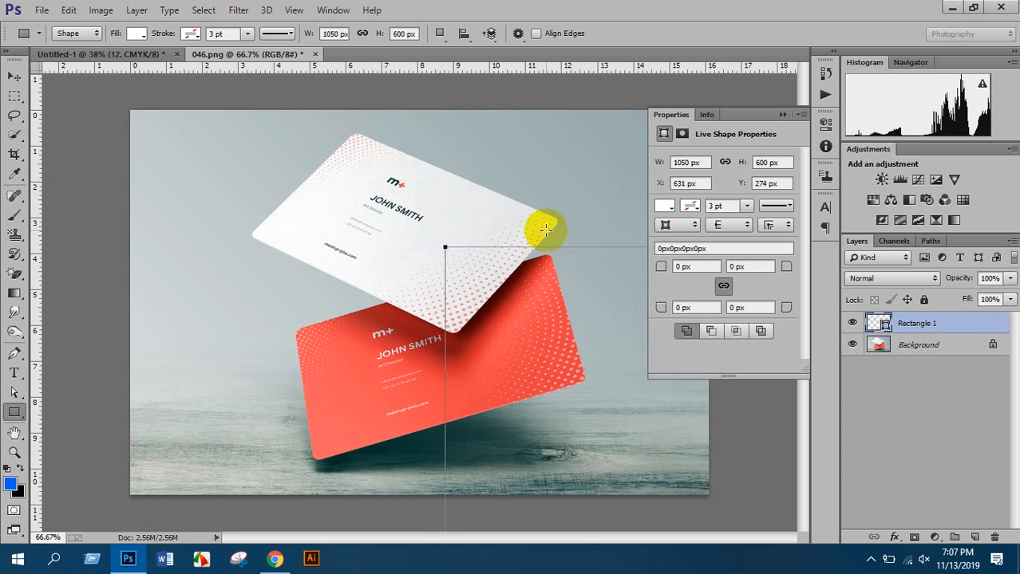
Check the card size in pixels in the New Document settings, then cancel
key(ctrl+n)
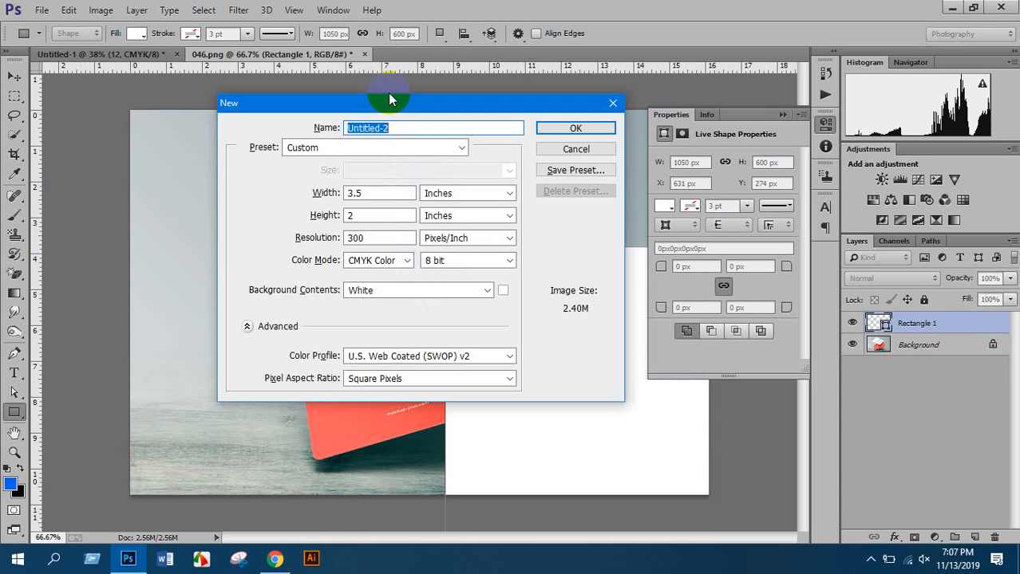
double_click(376, 194)
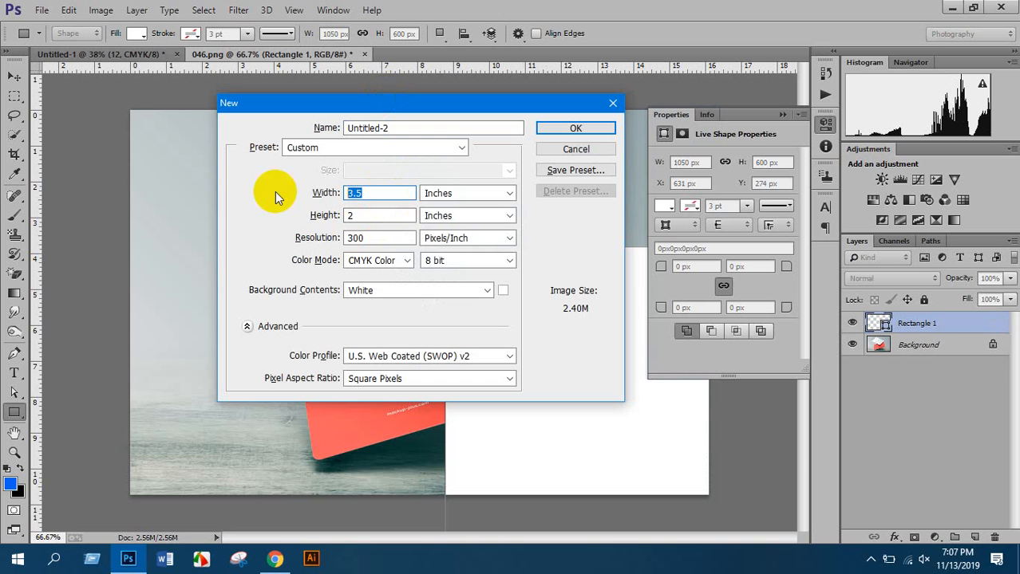
click(451, 196)
click(451, 205)
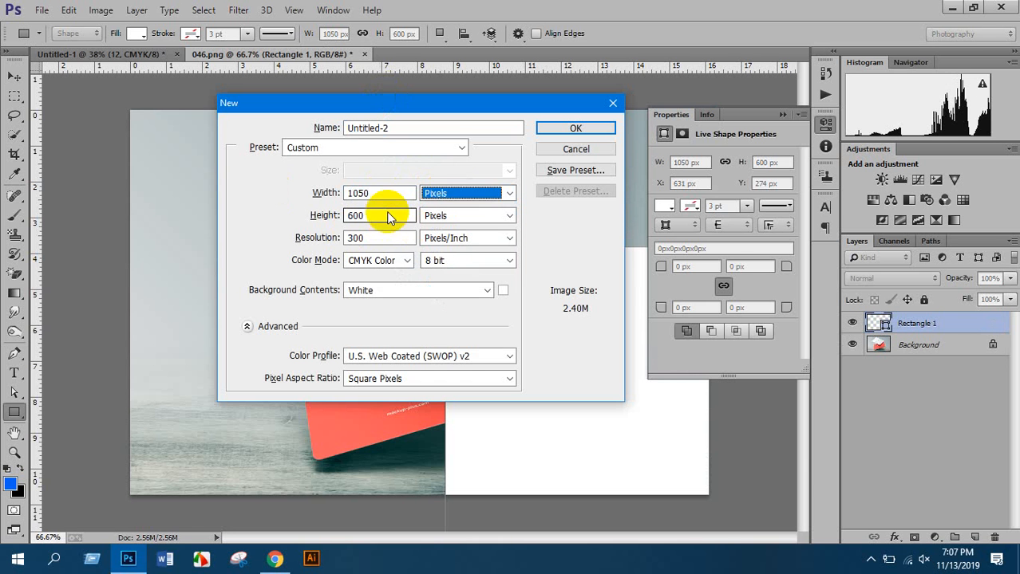
key(Tab)
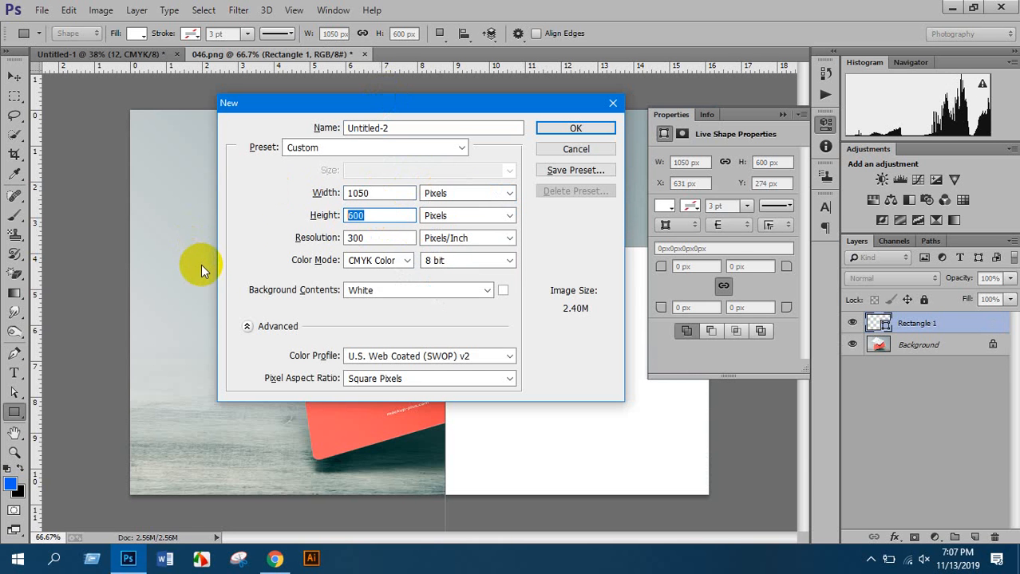
click(575, 148)
Change the rectangle's fill colour to blue
scroll(432, 300, down, 5)
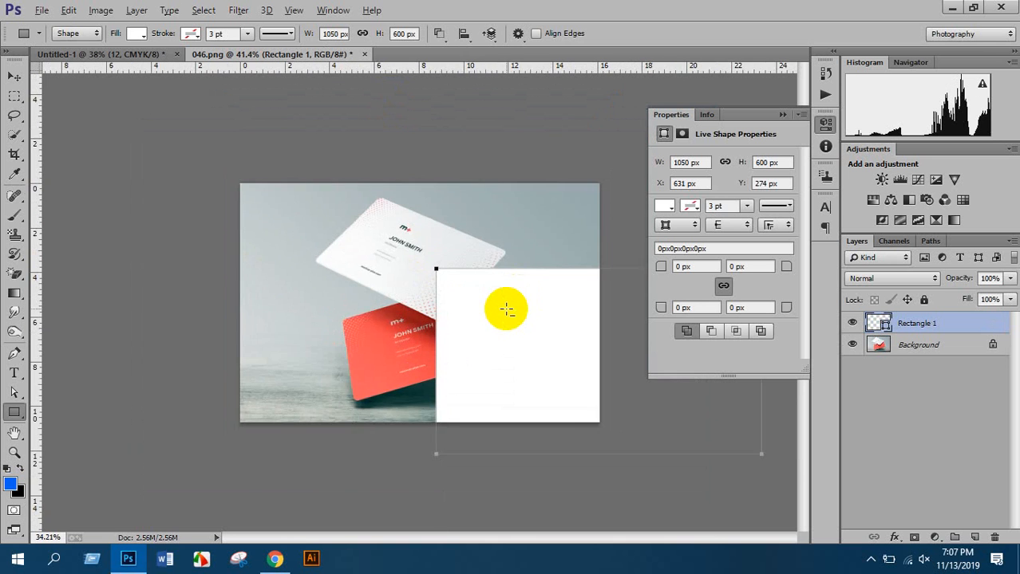
scroll(496, 313, up, 4)
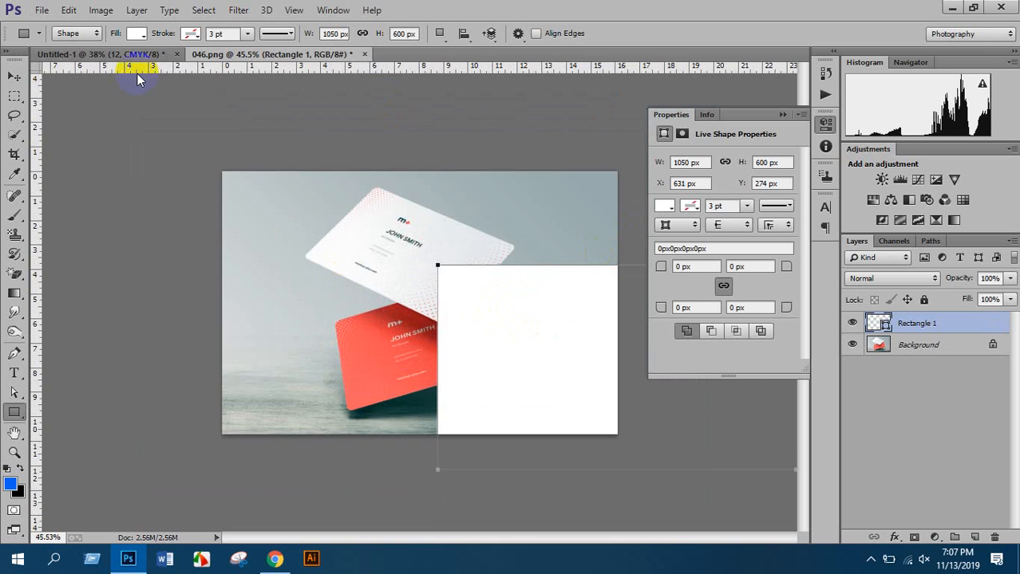
click(137, 33)
click(143, 149)
click(144, 149)
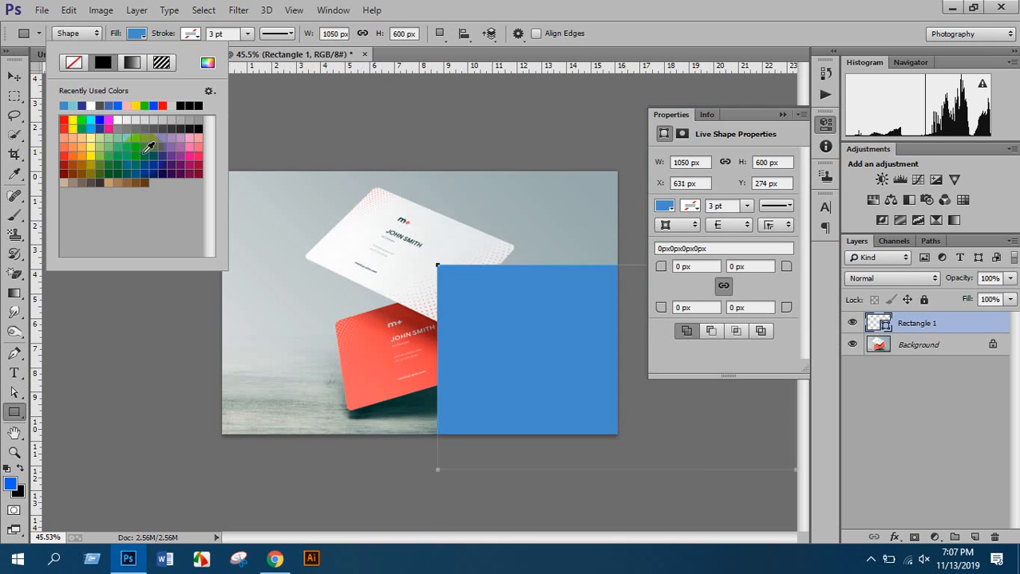
click(576, 6)
scroll(470, 289, down, 3)
scroll(470, 289, down, 2)
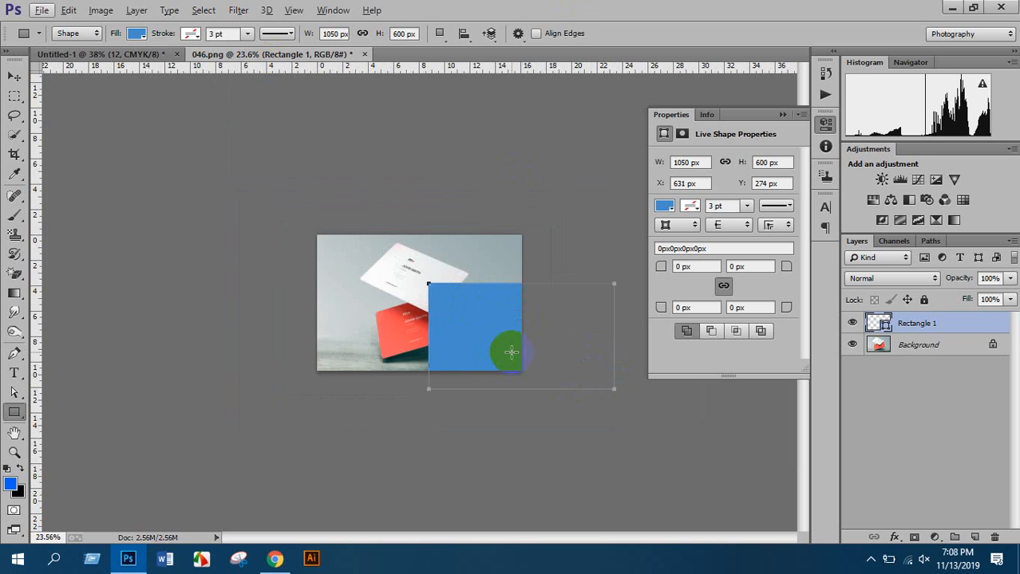
scroll(527, 345, up, 1)
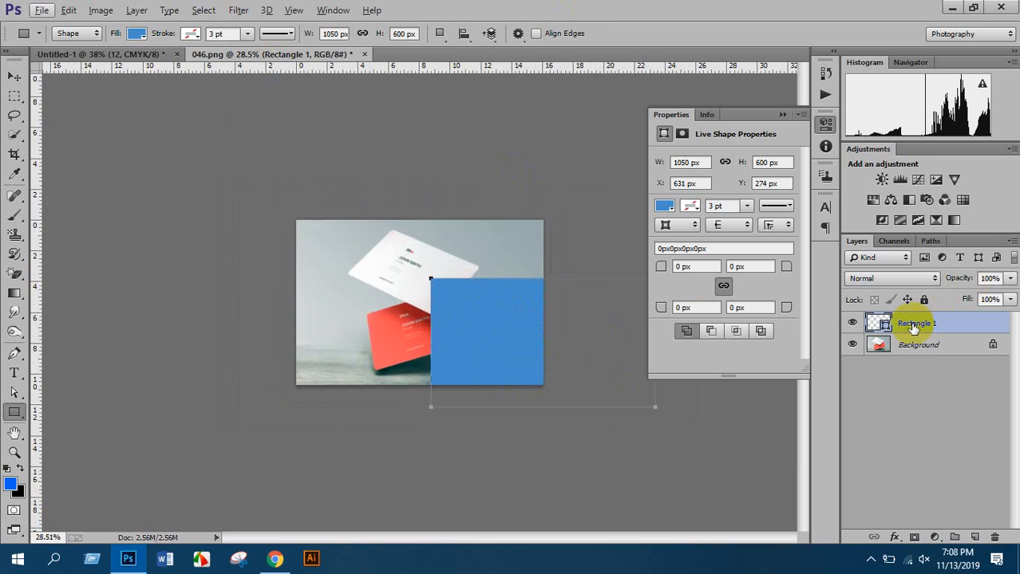
click(783, 115)
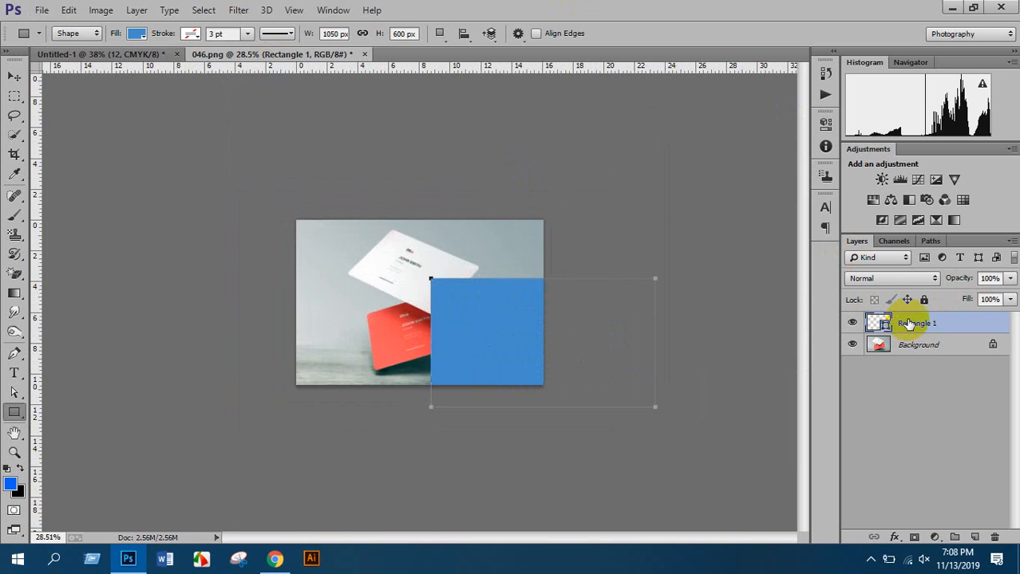
Convert Rectangle 1 to a smart object, then shrink, move and rotate it onto the white card
right_click(905, 328)
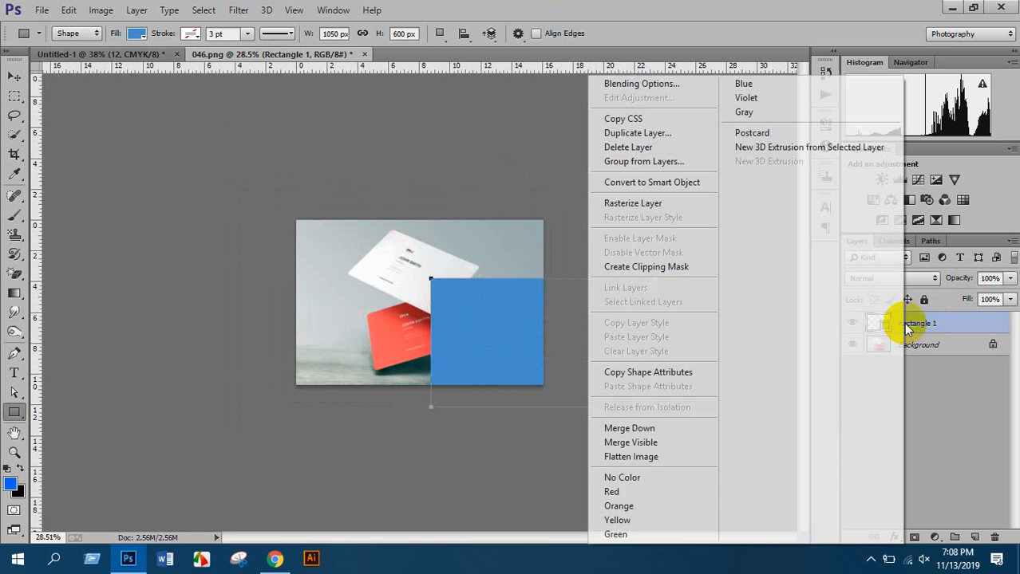
click(673, 184)
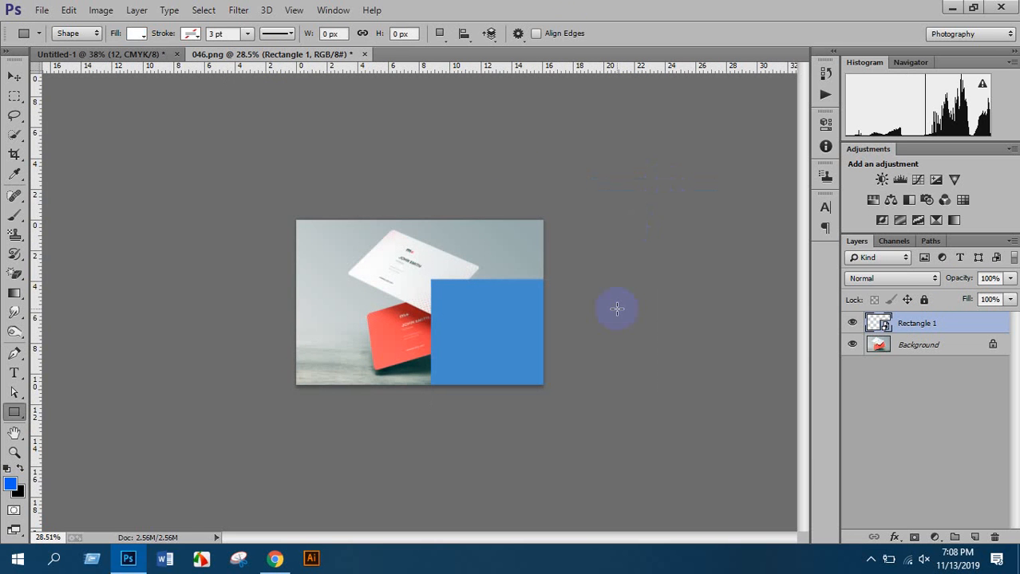
key(ctrl+t)
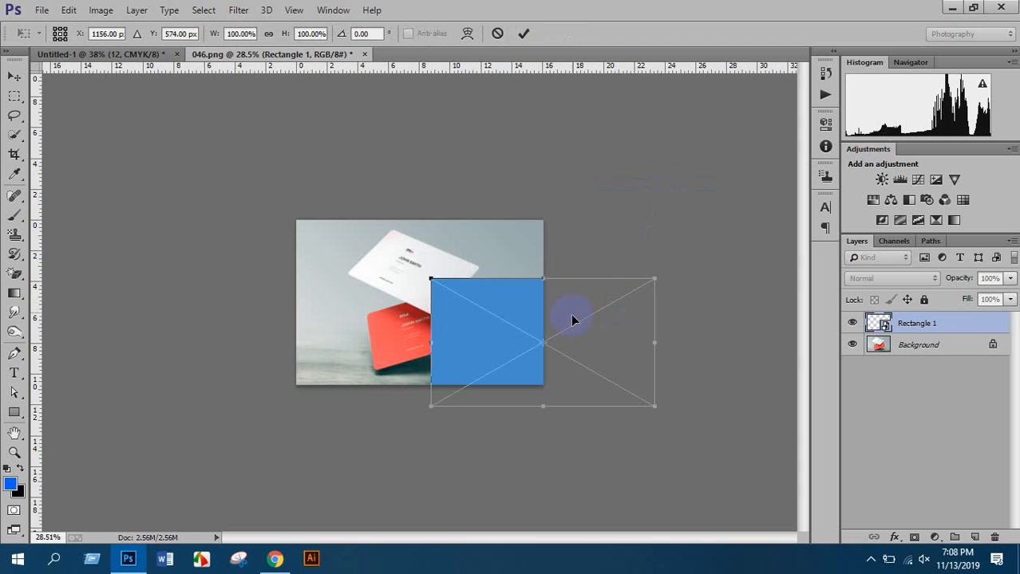
drag(656, 277, 603, 308)
drag(564, 341, 429, 272)
scroll(463, 251, up, 4)
drag(534, 152, 544, 230)
Skew the rectangle's top, left and right corners onto the card's corners
scroll(408, 239, up, 3)
drag(429, 233, 485, 342)
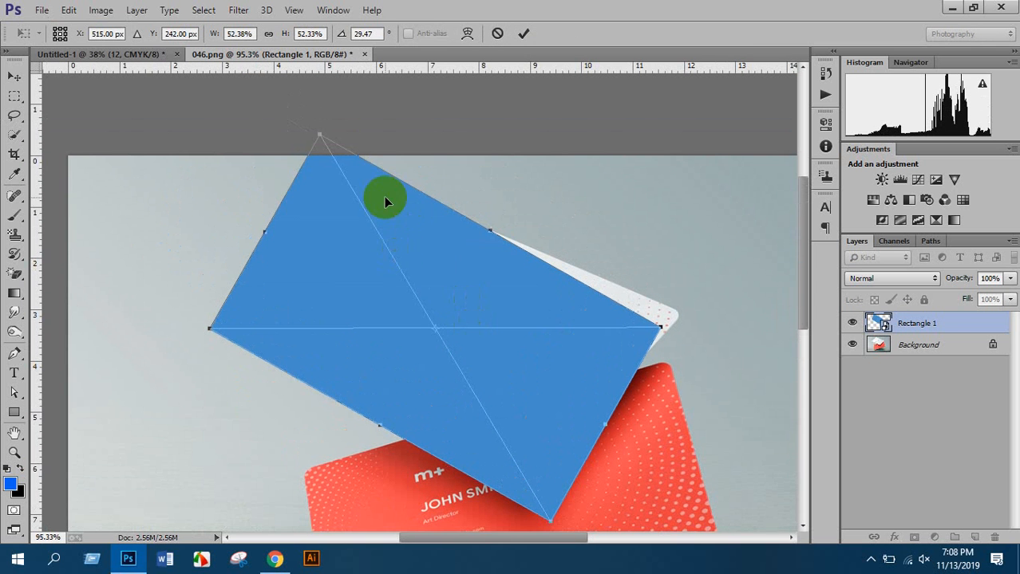
drag(330, 149, 390, 186)
drag(209, 329, 242, 335)
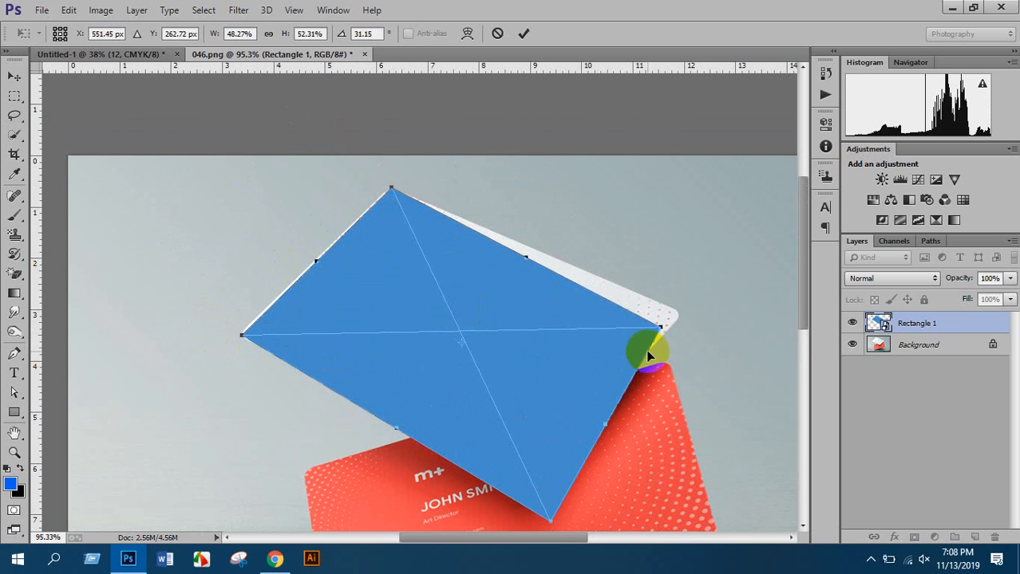
drag(660, 333, 680, 312)
scroll(644, 382, down, 2)
drag(547, 454, 532, 422)
Fine-tune the corners to fit the tilted card, commit the transform, and zoom out
scroll(718, 263, up, 3)
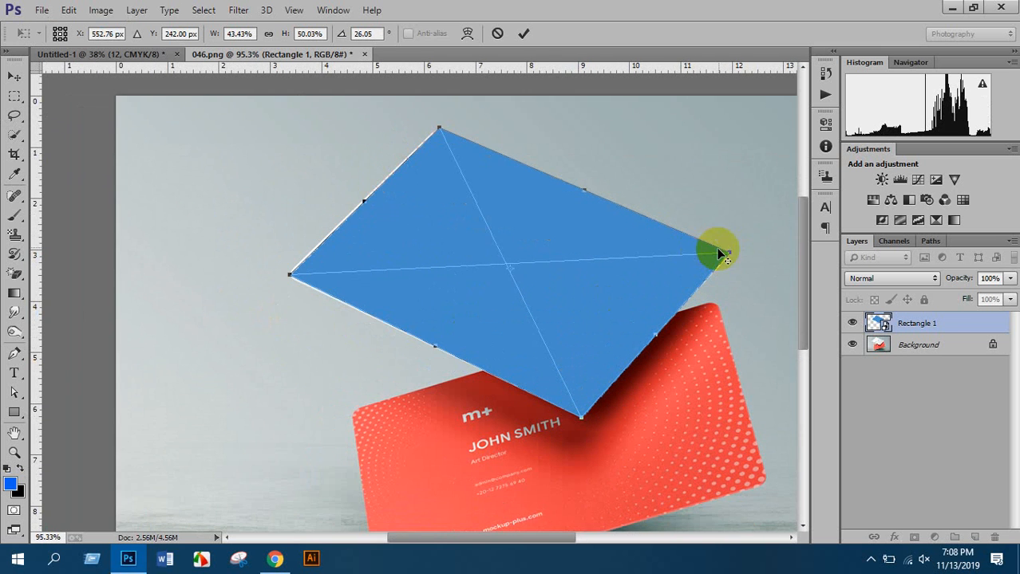
drag(732, 263, 731, 263)
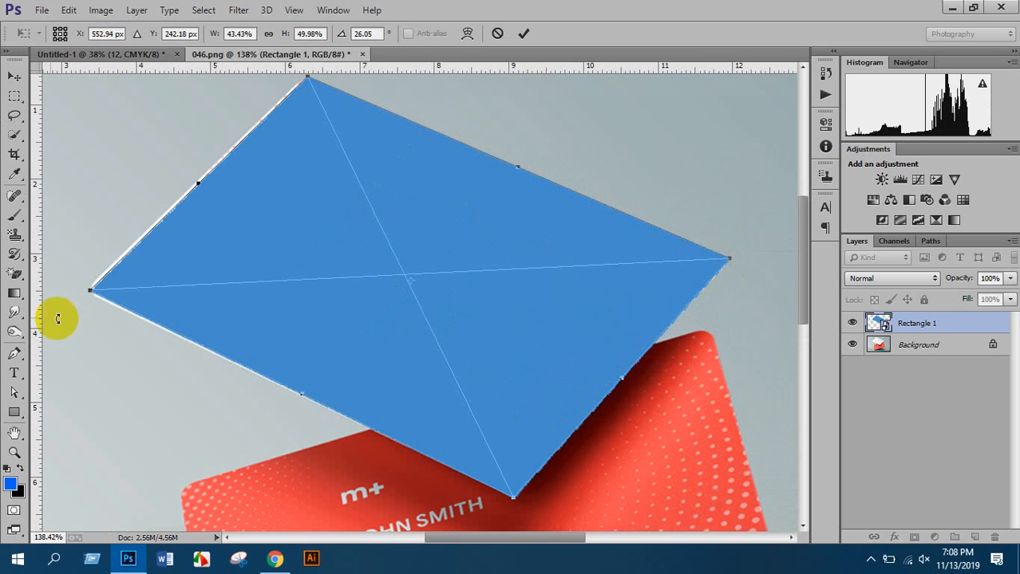
drag(91, 294, 87, 293)
scroll(247, 222, up, 2)
scroll(247, 223, up, 1)
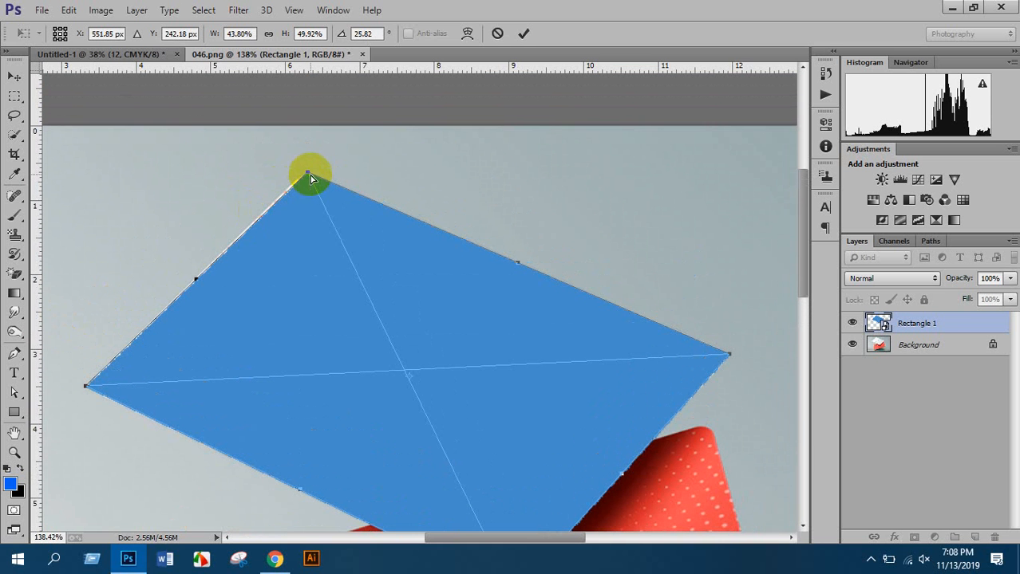
drag(308, 176, 308, 174)
scroll(322, 221, down, 1)
scroll(321, 221, down, 1)
key(Return)
scroll(304, 231, down, 3)
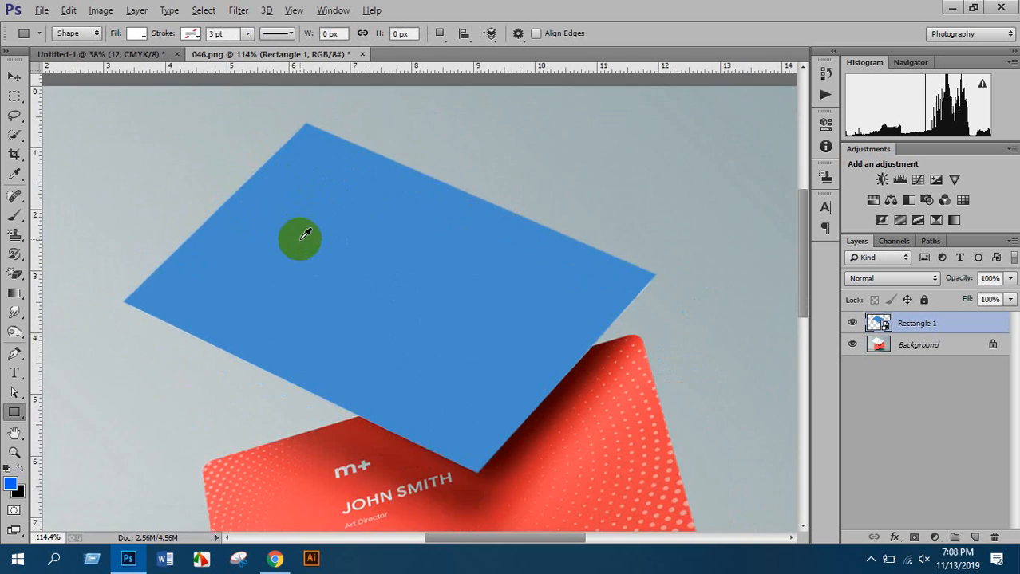
scroll(374, 237, down, 2)
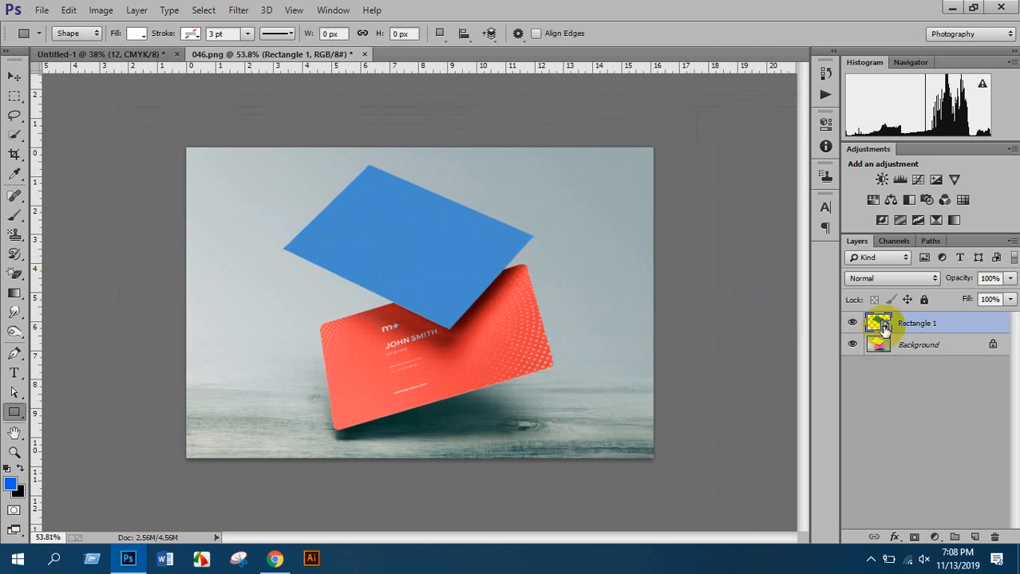
Open the Rectangle 1 smart object's contents in its own docked tab
double_click(879, 323)
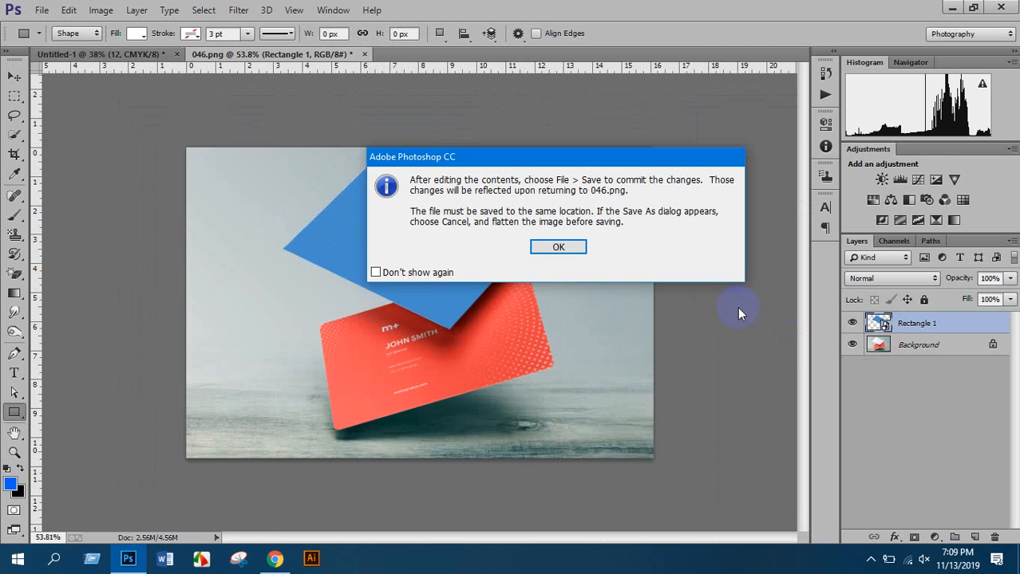
click(573, 247)
drag(307, 73, 497, 51)
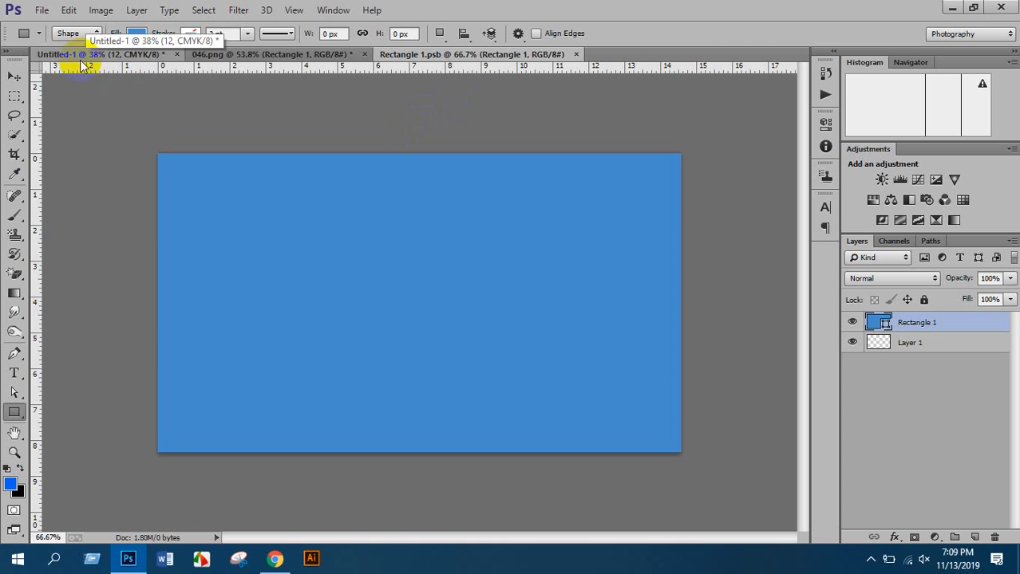
Place the card 1 design linked, scale it to fill, hide the rectangle layers, and close the tab
click(43, 11)
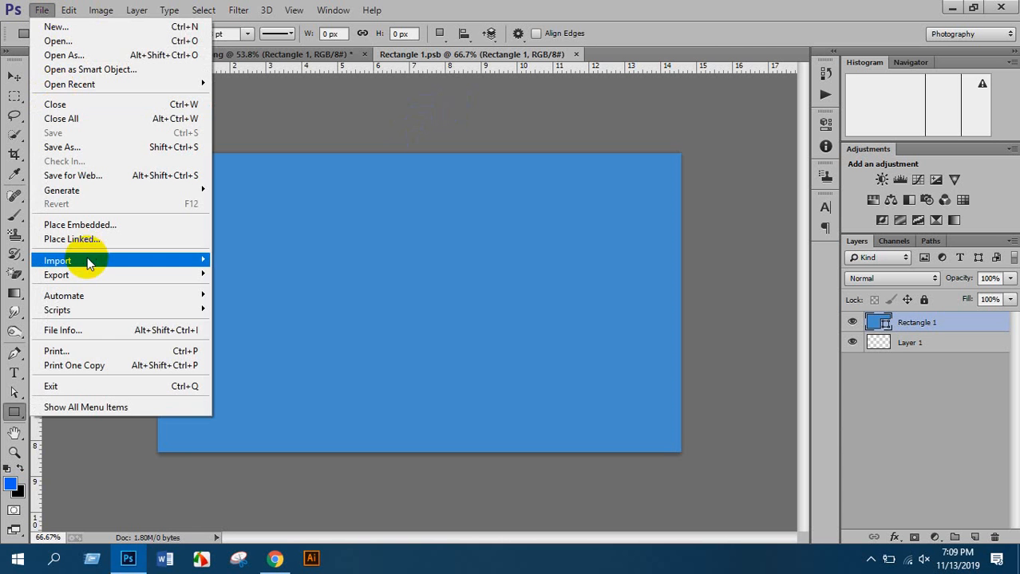
click(87, 240)
click(375, 288)
scroll(372, 286, down, 3)
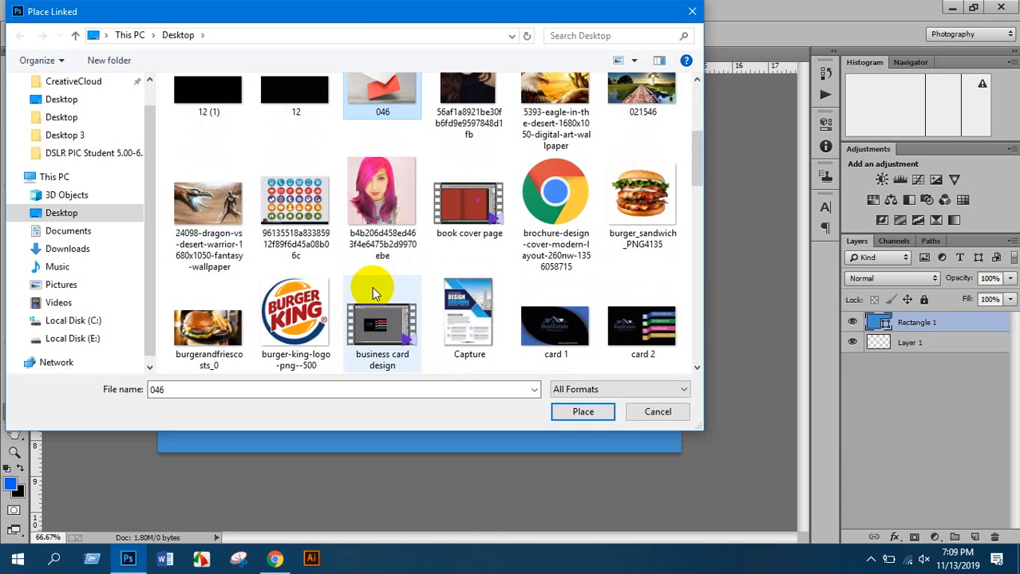
double_click(563, 335)
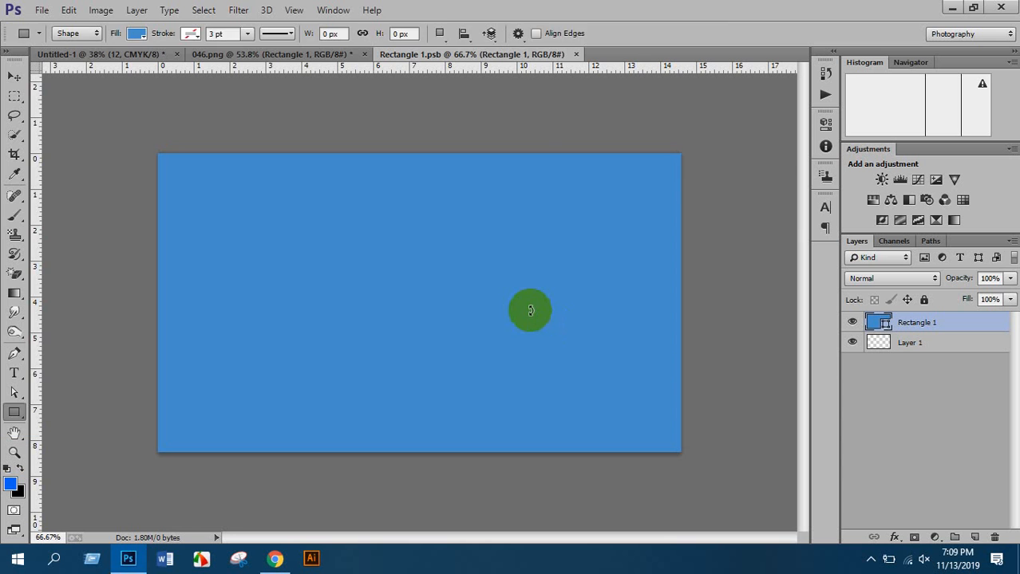
drag(488, 339, 680, 452)
double_click(648, 377)
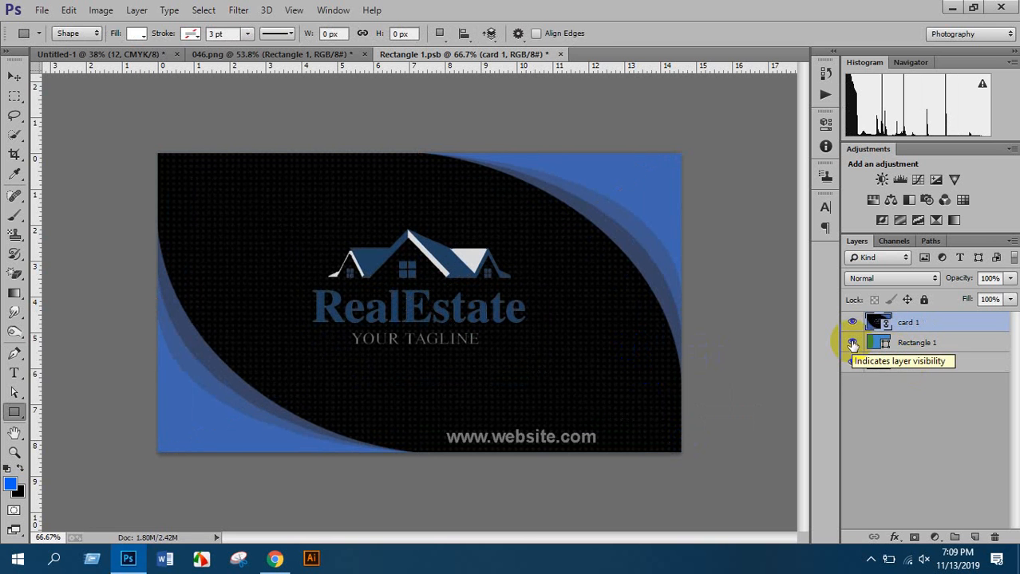
drag(852, 346, 851, 365)
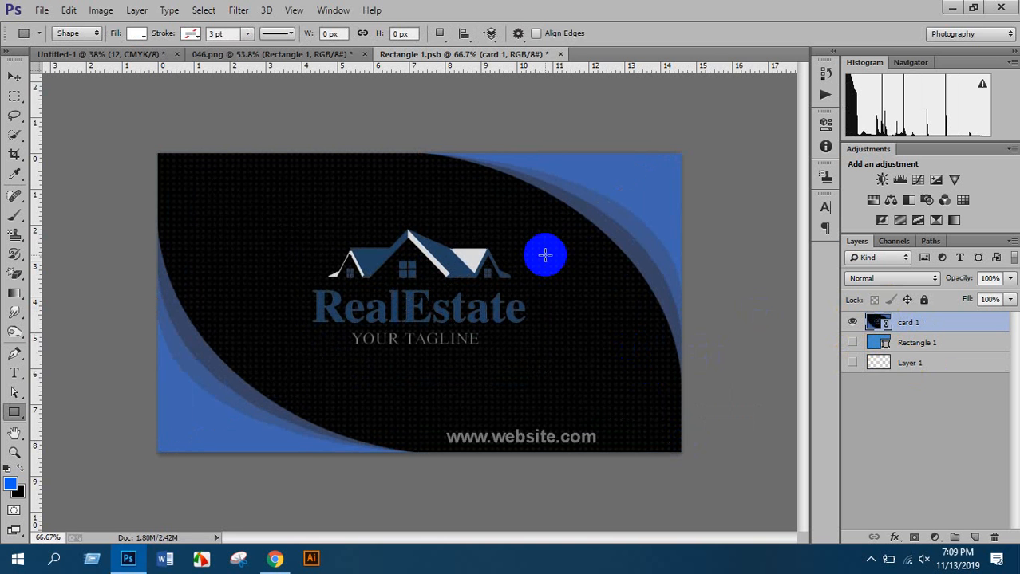
click(561, 54)
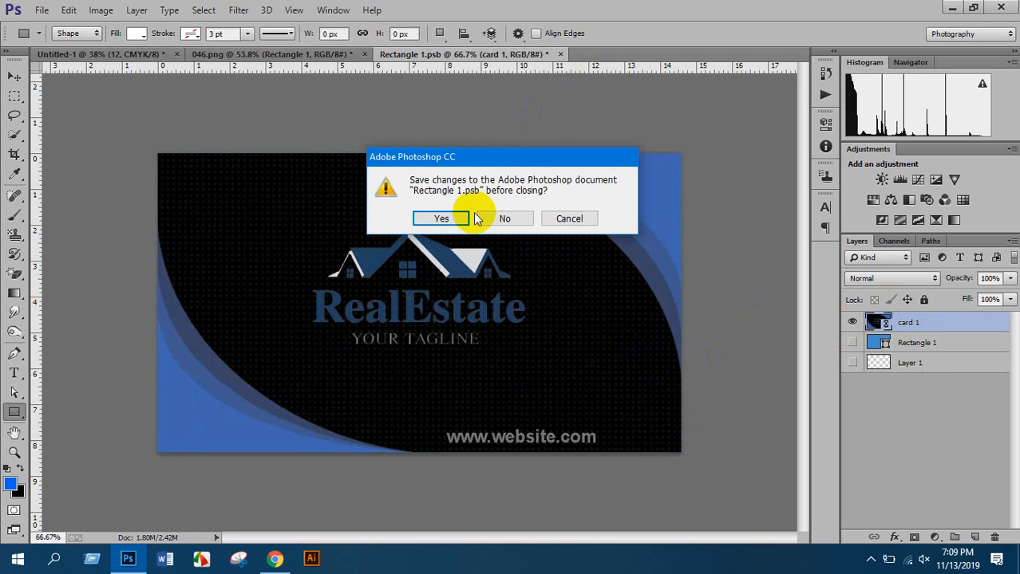
Save the changes into Rectangle 1.psb, then return to Chrome's Google image results
click(442, 219)
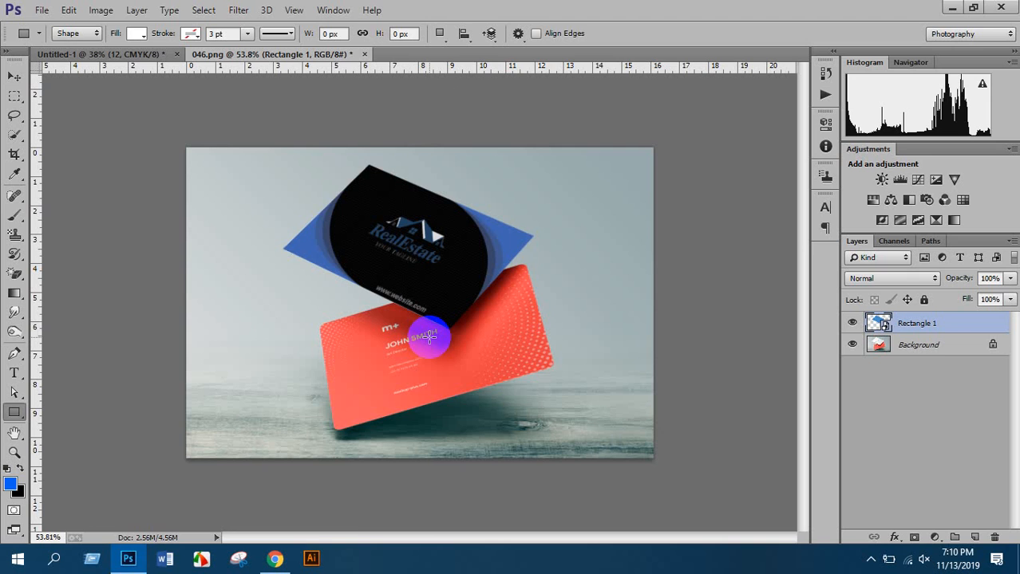
click(275, 558)
Open the CSS Author and Mockups Design business card mockup results in new tabs
scroll(266, 292, down, 5)
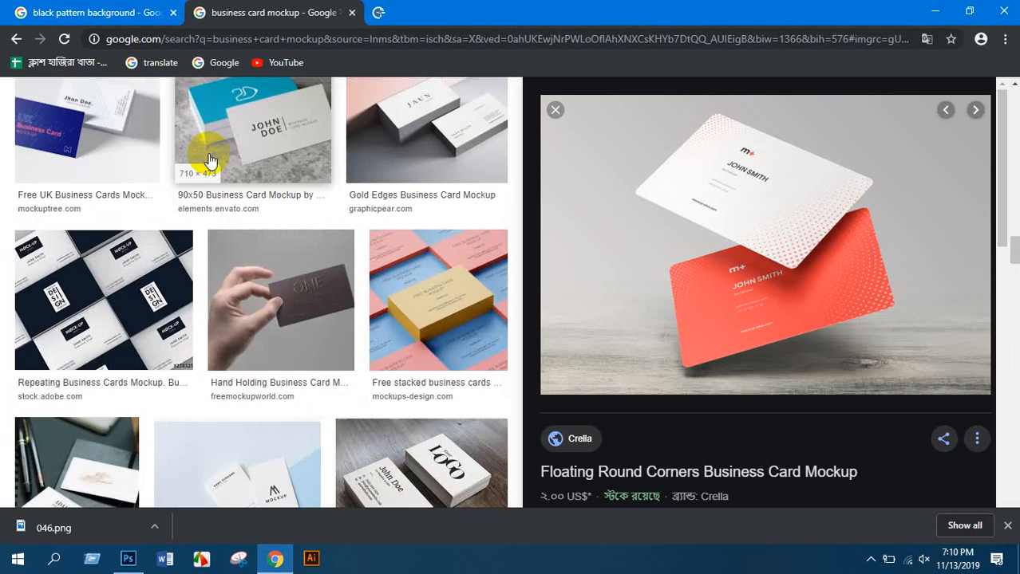
scroll(209, 159, up, 10)
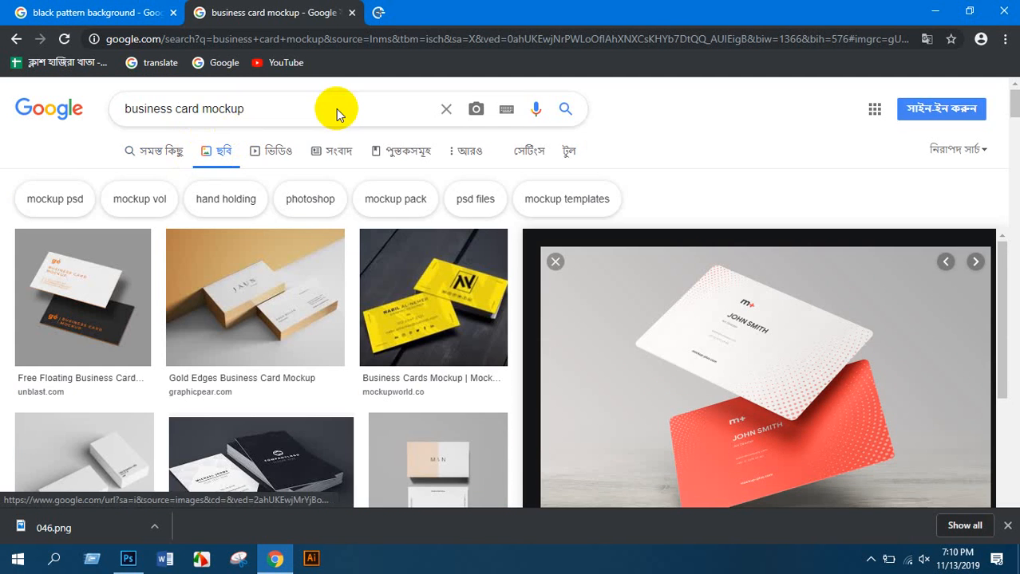
click(153, 152)
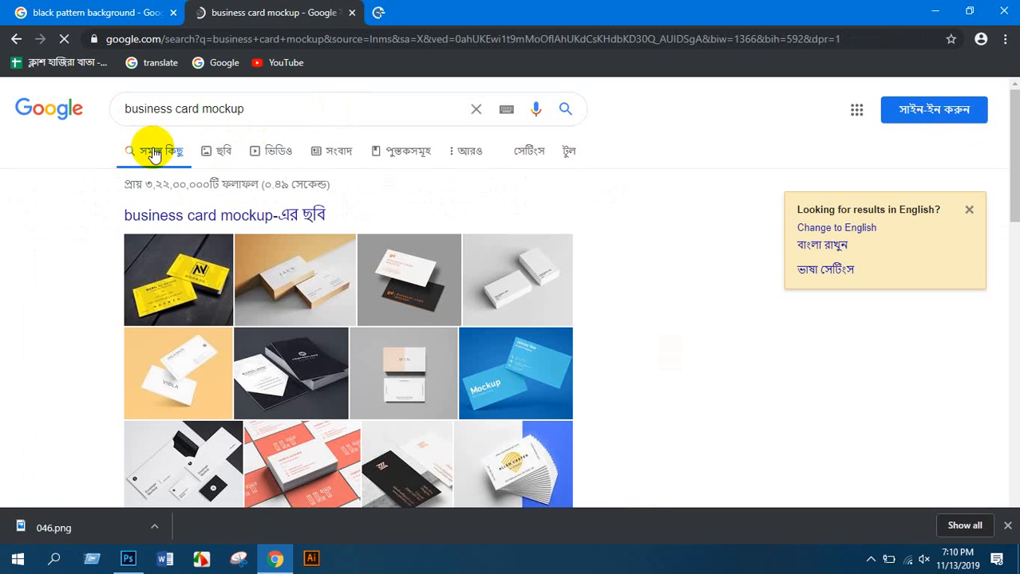
scroll(209, 220, down, 5)
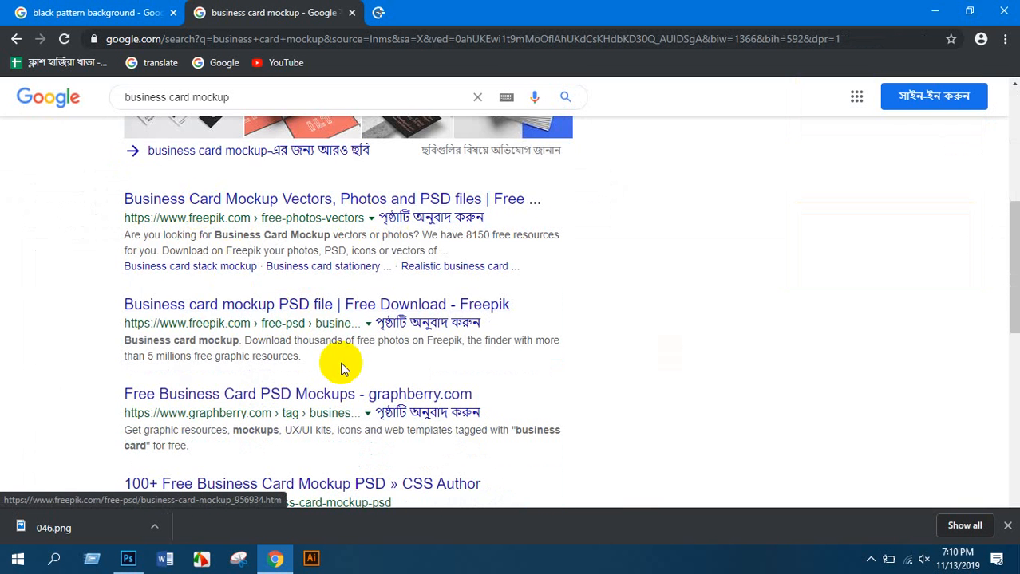
scroll(308, 388, down, 1)
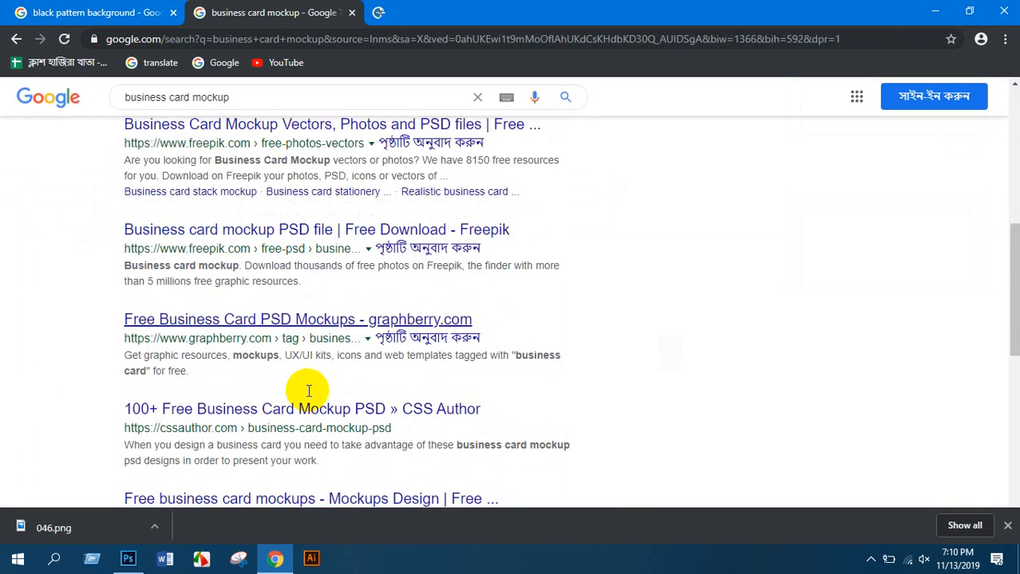
scroll(308, 390, down, 1)
middle_click(267, 350)
scroll(271, 359, down, 1)
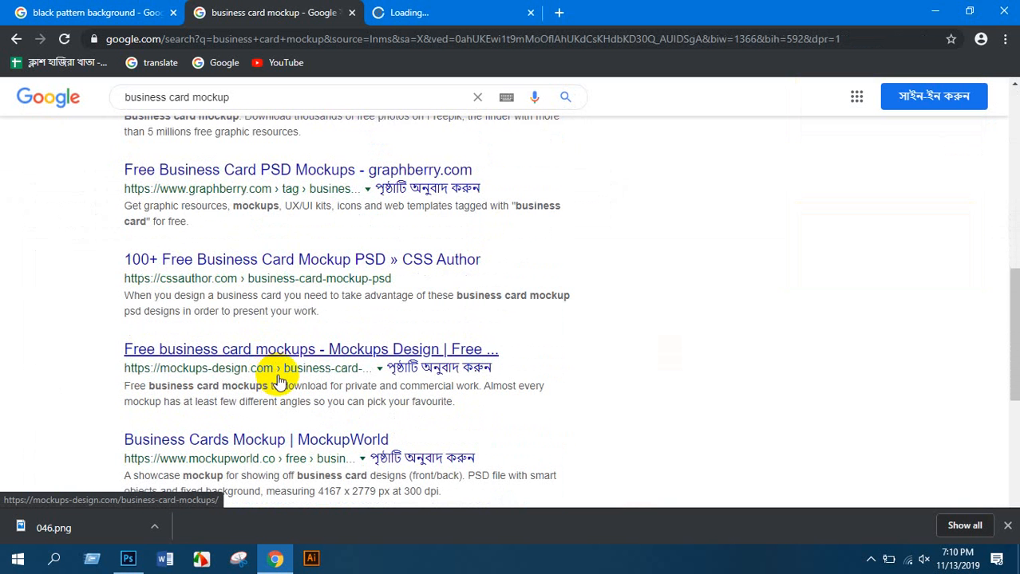
middle_click(291, 351)
Browse the CSS Author business card mockups page
click(452, 13)
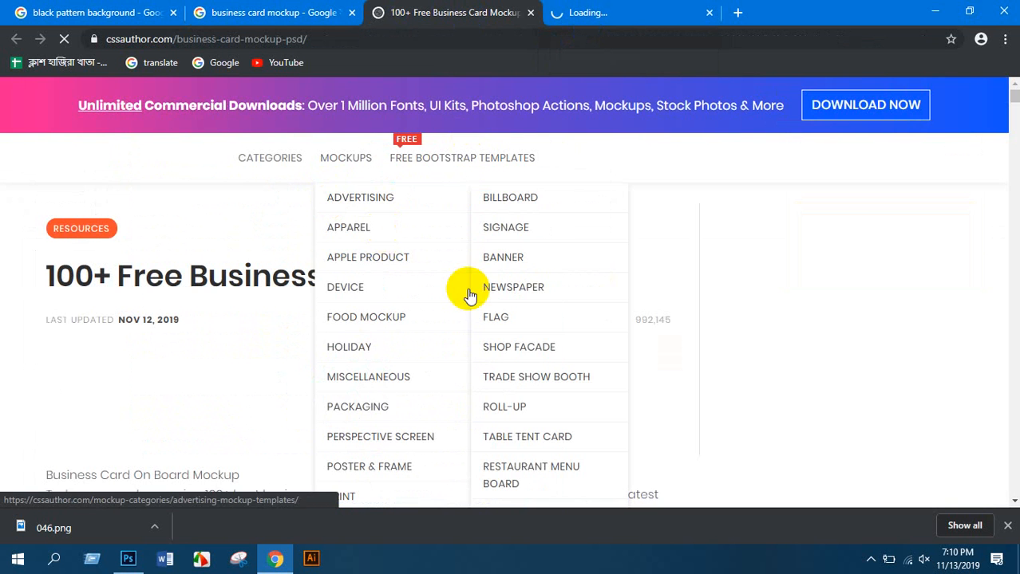
scroll(171, 292, down, 2)
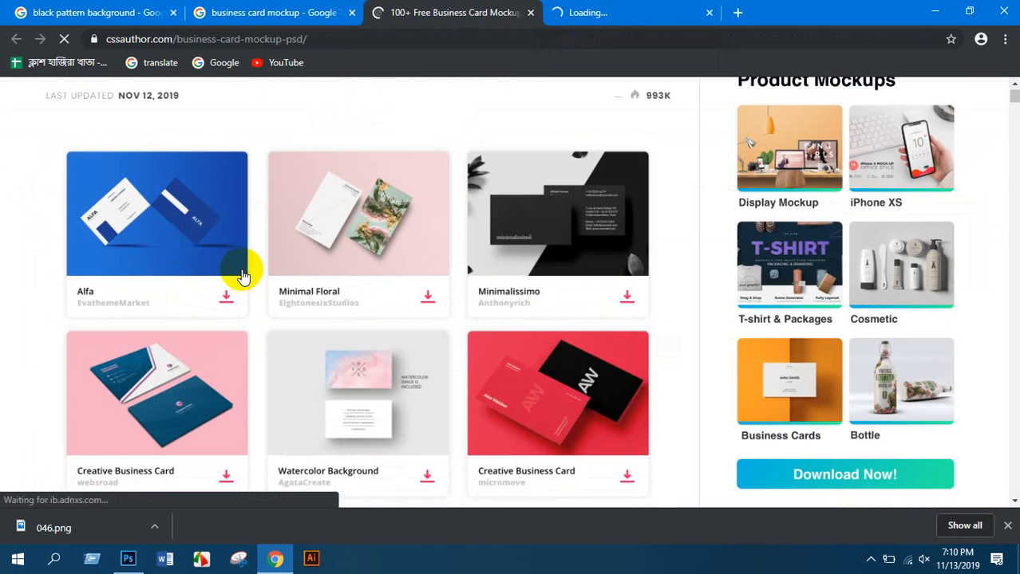
scroll(243, 276, down, 3)
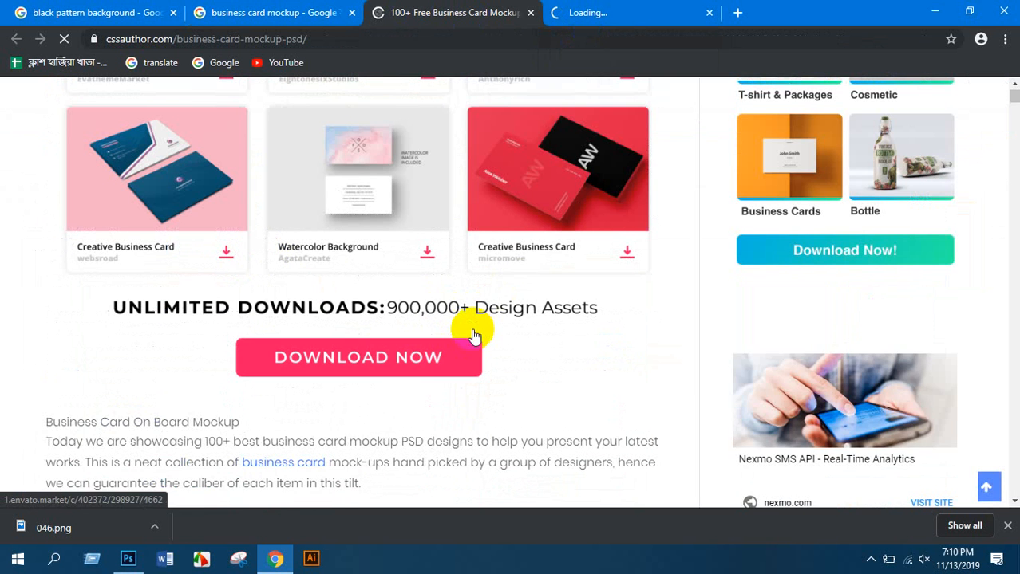
scroll(479, 327, up, 4)
click(533, 319)
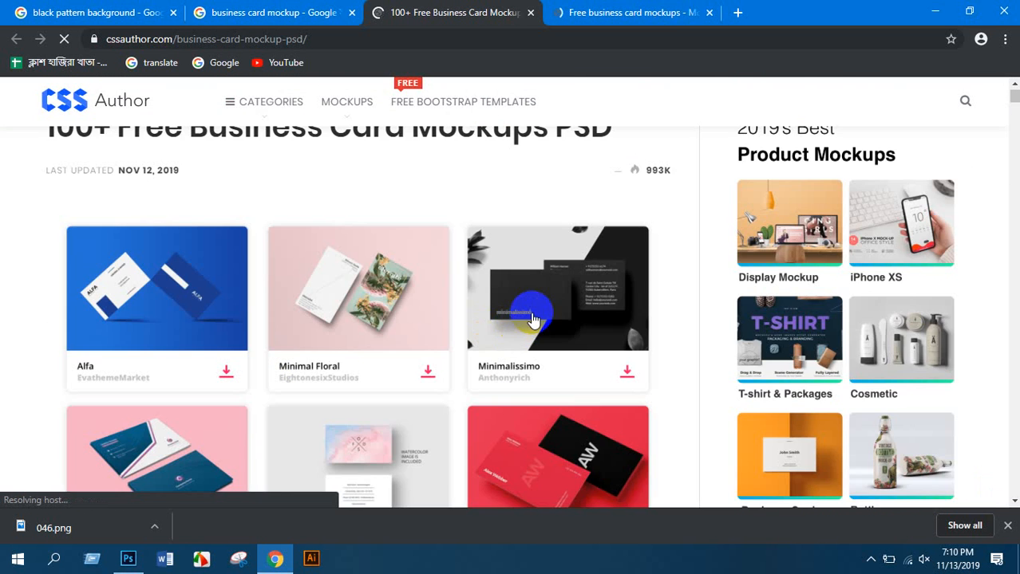
scroll(533, 319, down, 3)
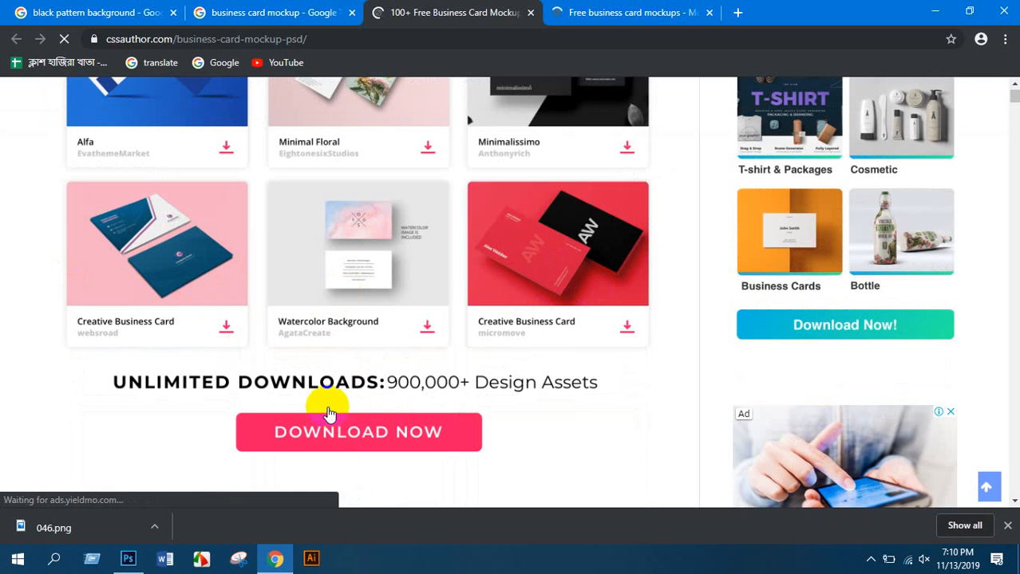
scroll(363, 363, up, 4)
Scroll through the Mockups Design listings and go to page 2
click(595, 12)
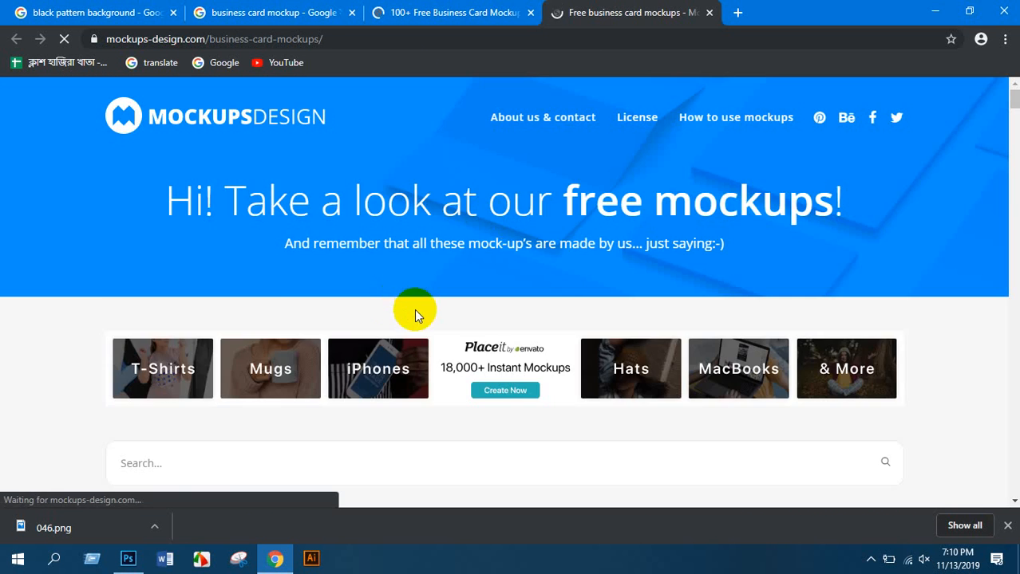
scroll(461, 331, down, 3)
scroll(469, 335, up, 3)
scroll(450, 344, down, 2)
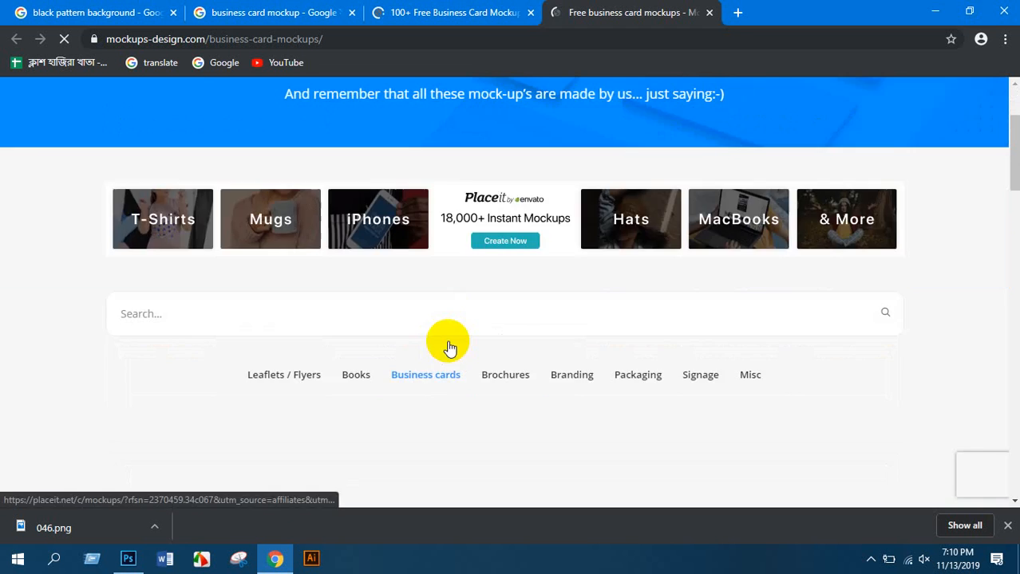
scroll(428, 360, down, 7)
scroll(431, 363, up, 2)
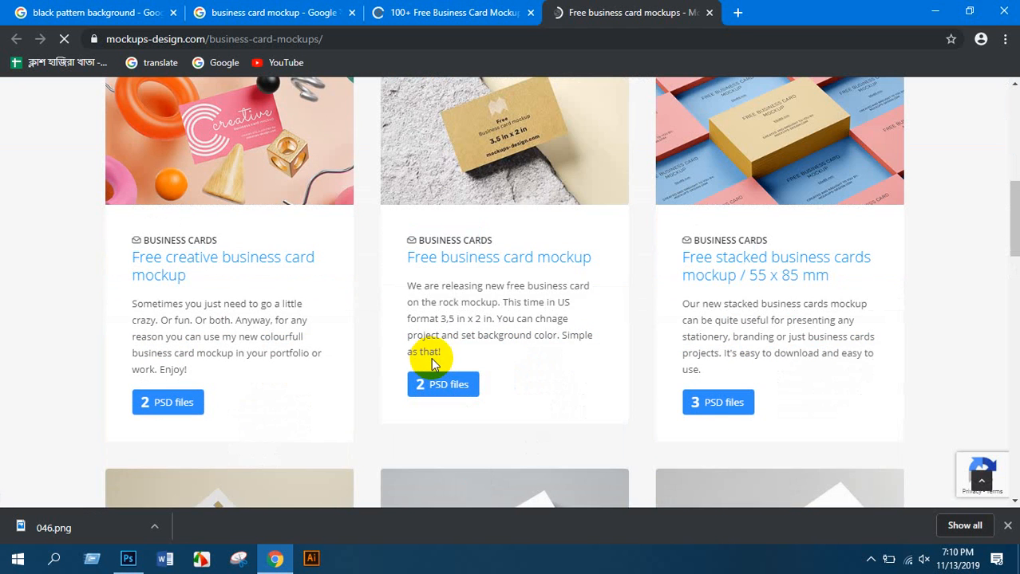
scroll(431, 363, up, 2)
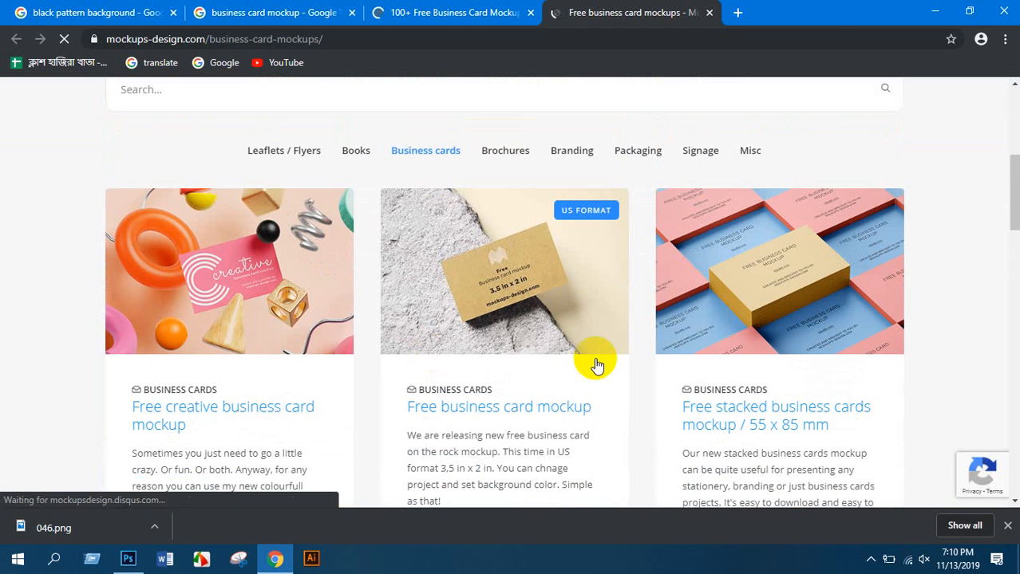
scroll(773, 307, down, 5)
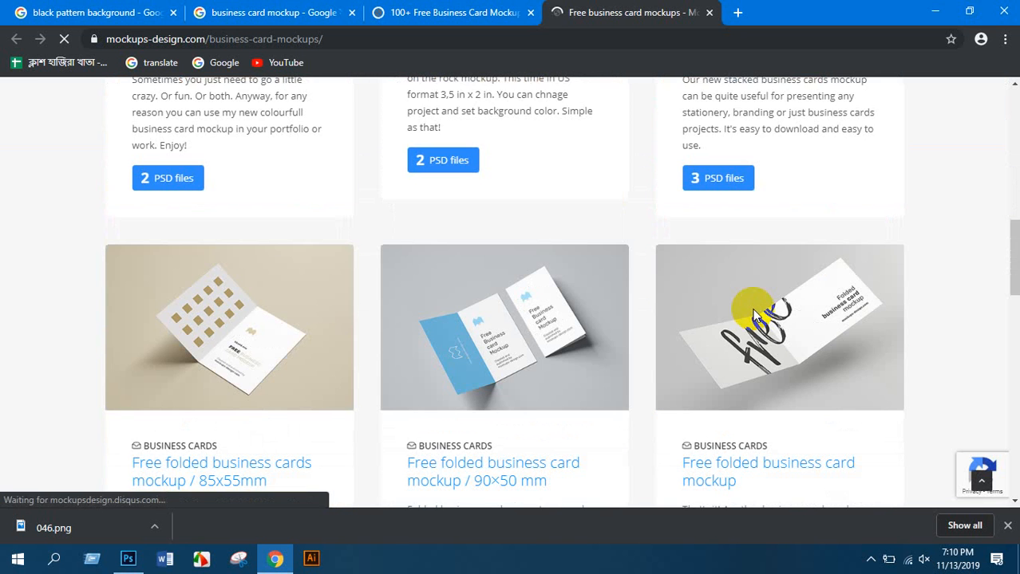
scroll(710, 295, down, 1)
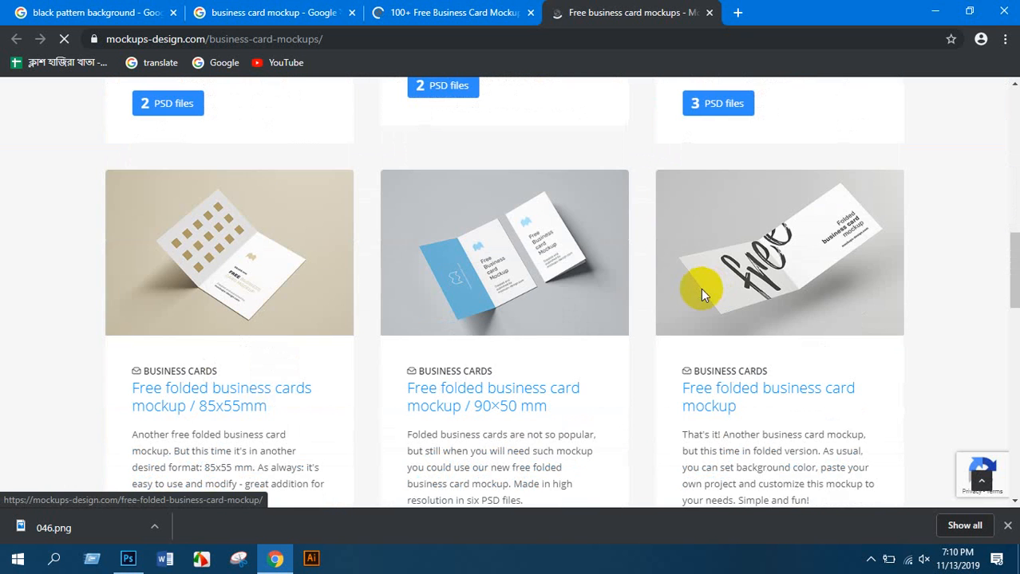
scroll(701, 291, down, 6)
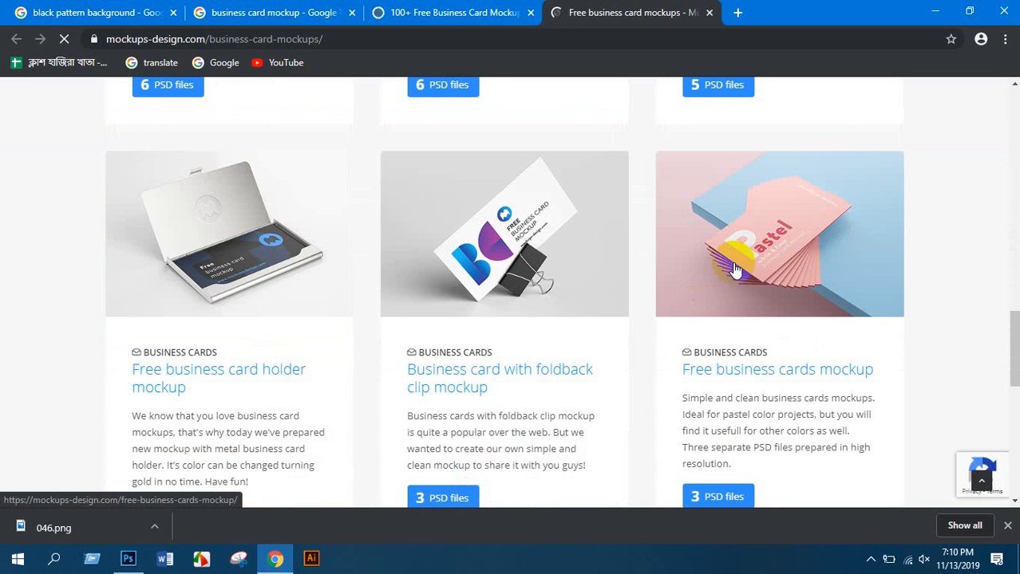
scroll(758, 267, down, 3)
scroll(726, 216, down, 3)
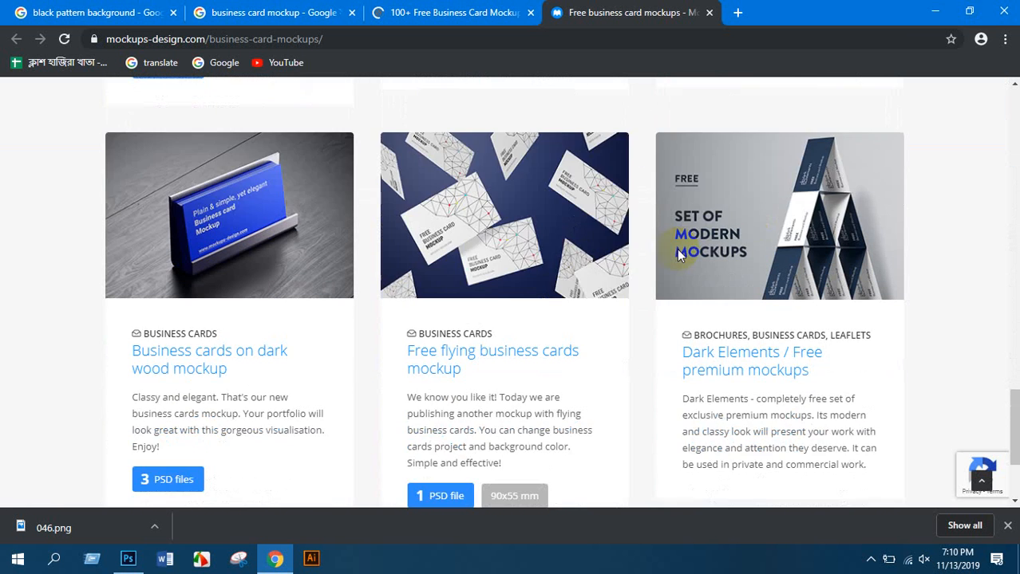
scroll(677, 251, down, 2)
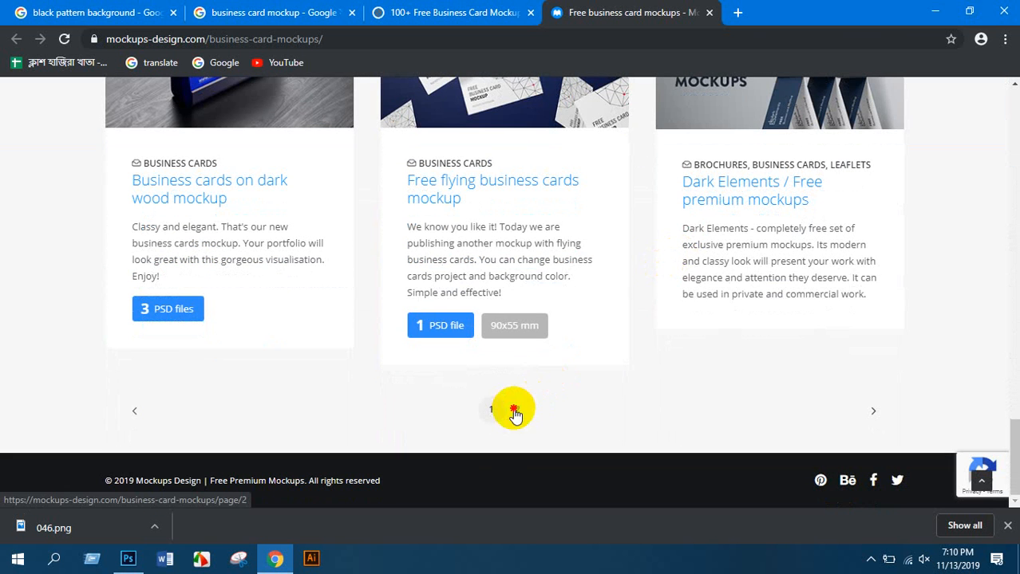
click(517, 409)
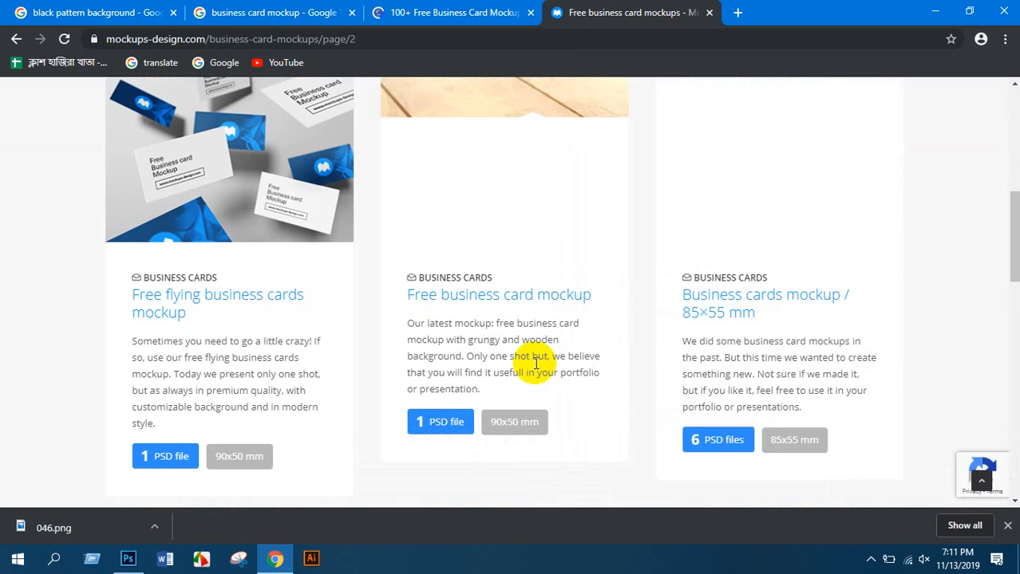
Scroll through the page-2 business card mockups to find the rounded cards mockup
scroll(533, 363, up, 3)
scroll(511, 395, up, 2)
scroll(506, 391, down, 7)
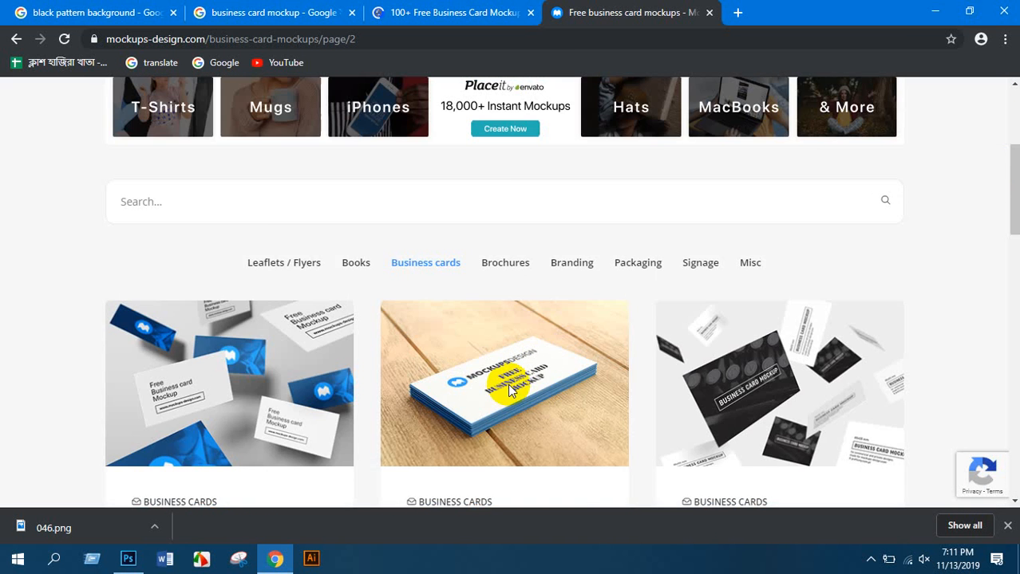
scroll(503, 263, down, 2)
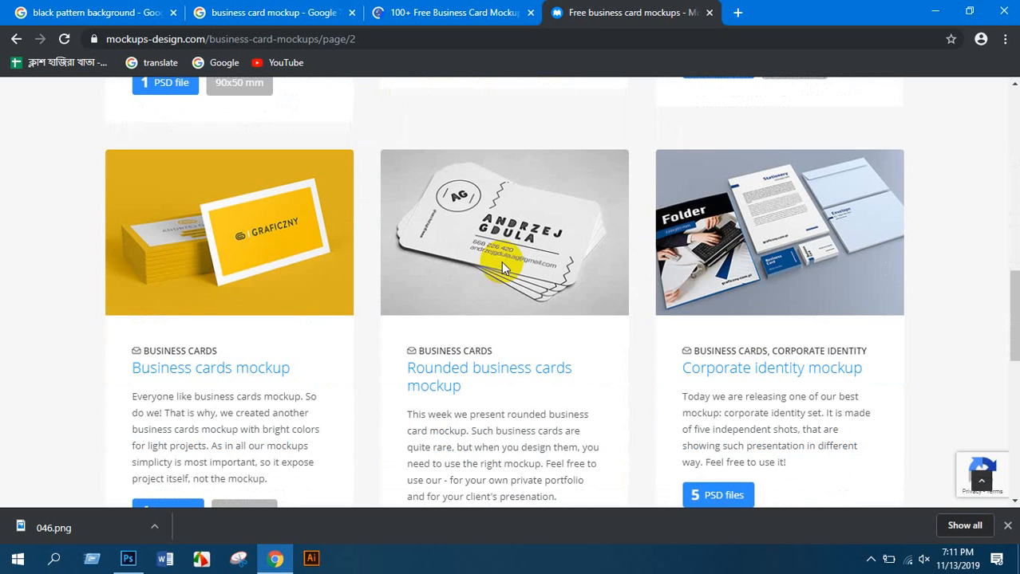
scroll(498, 264, down, 4)
scroll(496, 264, down, 4)
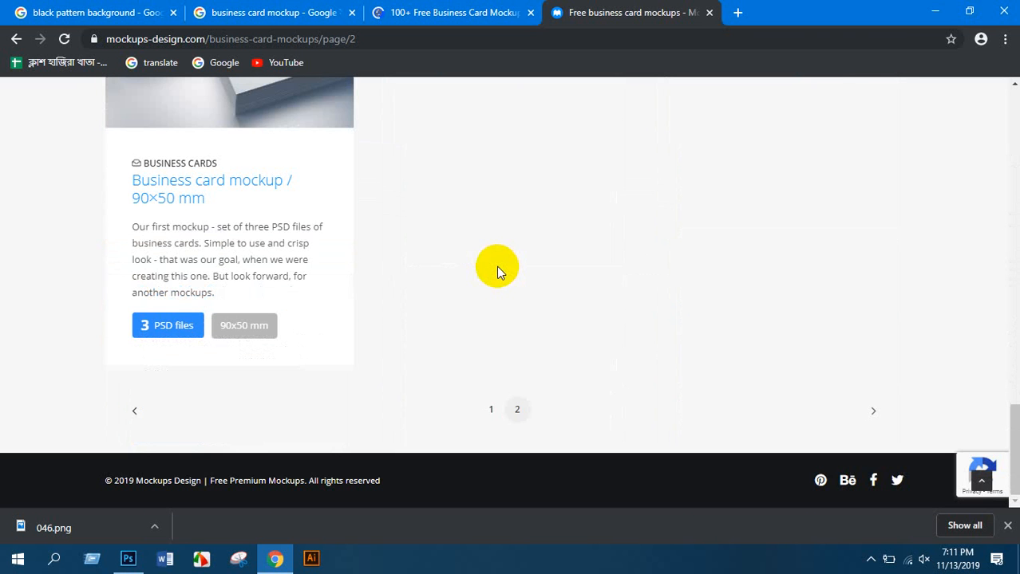
scroll(479, 271, up, 4)
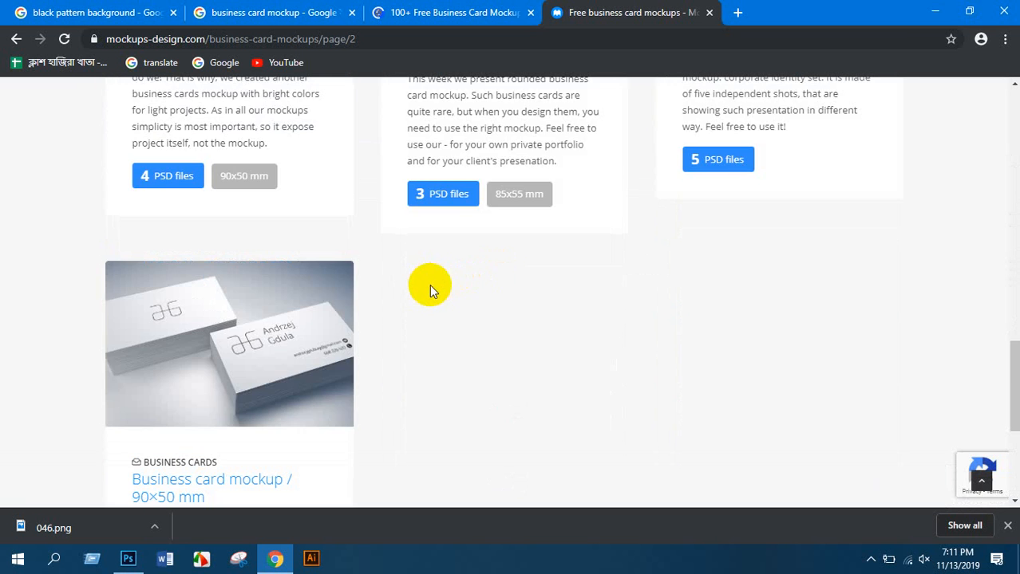
scroll(429, 287, down, 3)
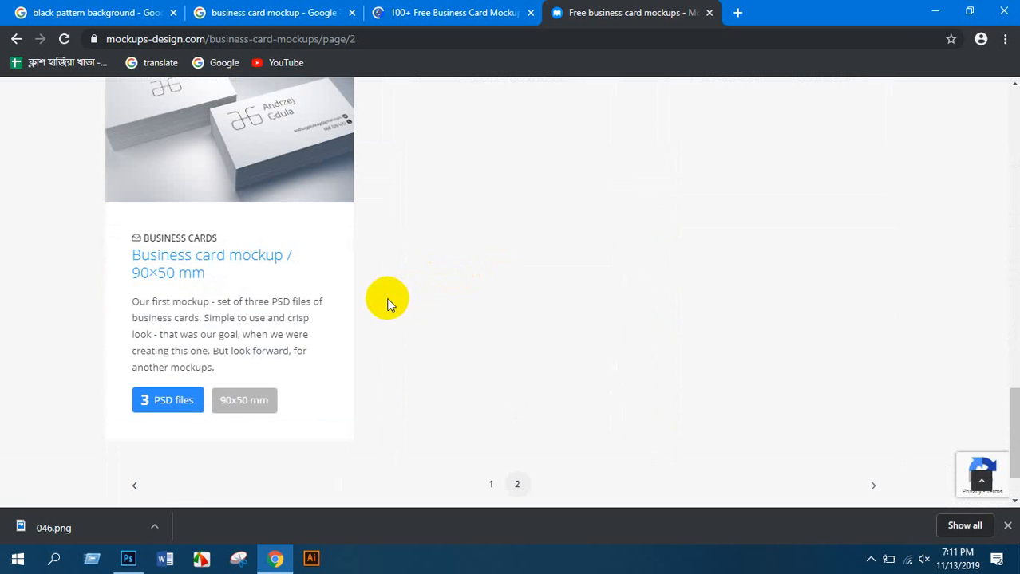
scroll(391, 300, up, 6)
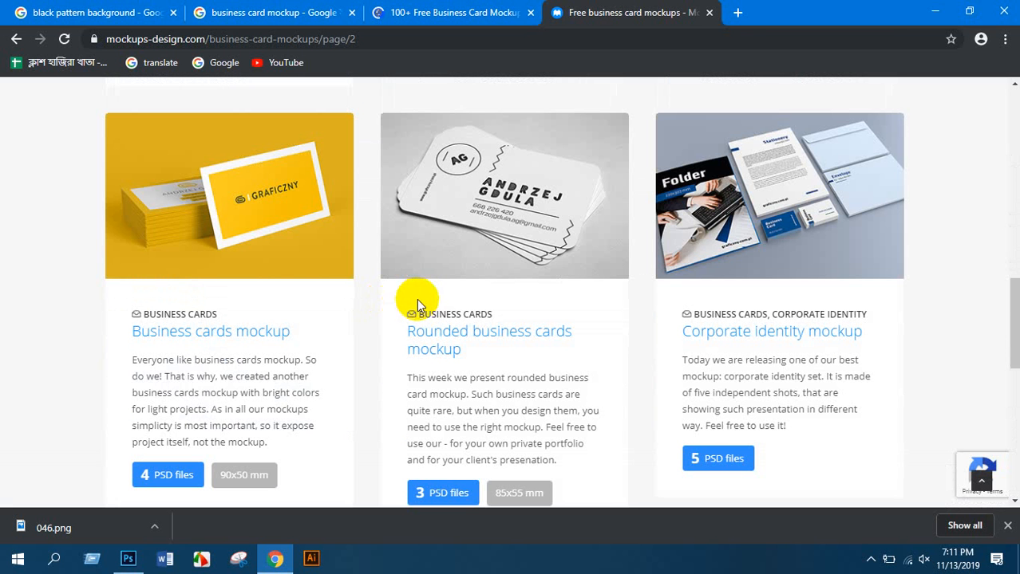
scroll(456, 361, down, 2)
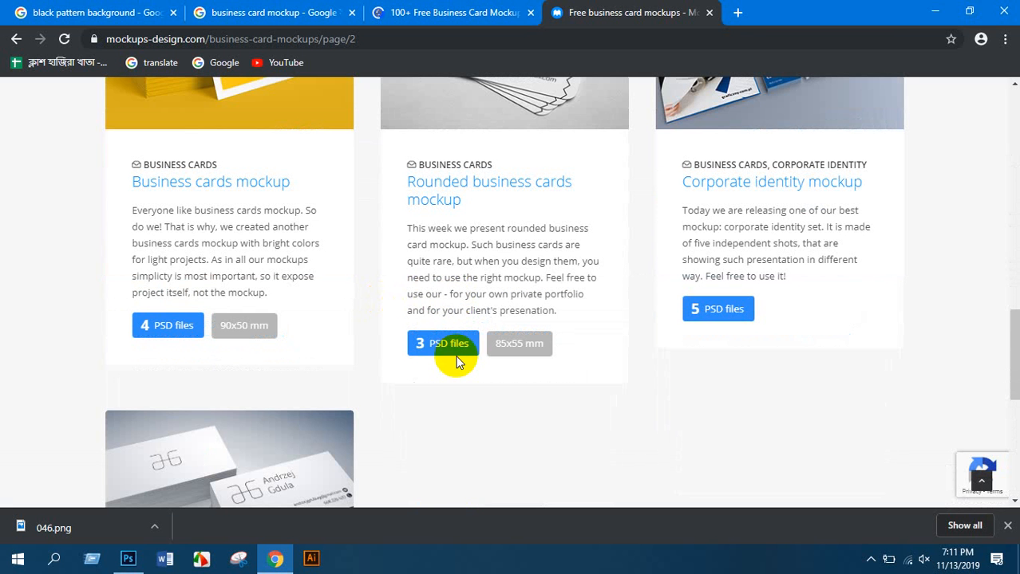
click(447, 341)
scroll(453, 343, up, 4)
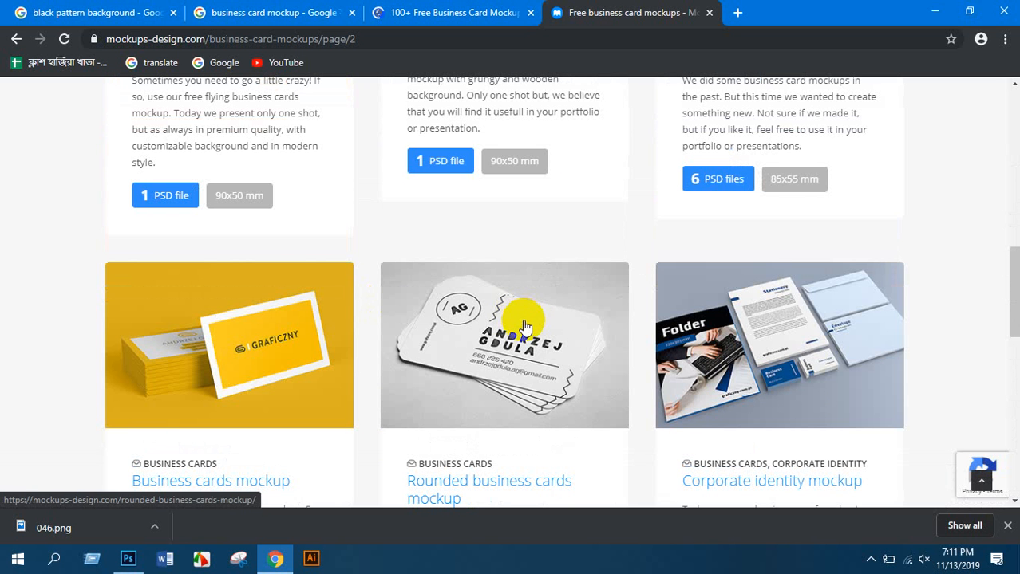
scroll(524, 327, down, 4)
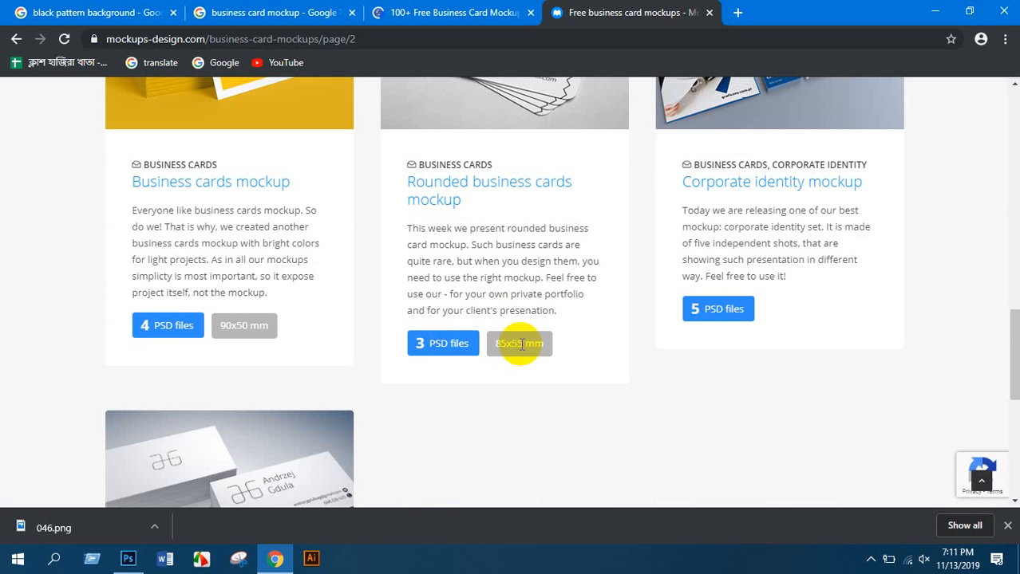
Open the Rounded business cards mockup page and start its download
click(438, 186)
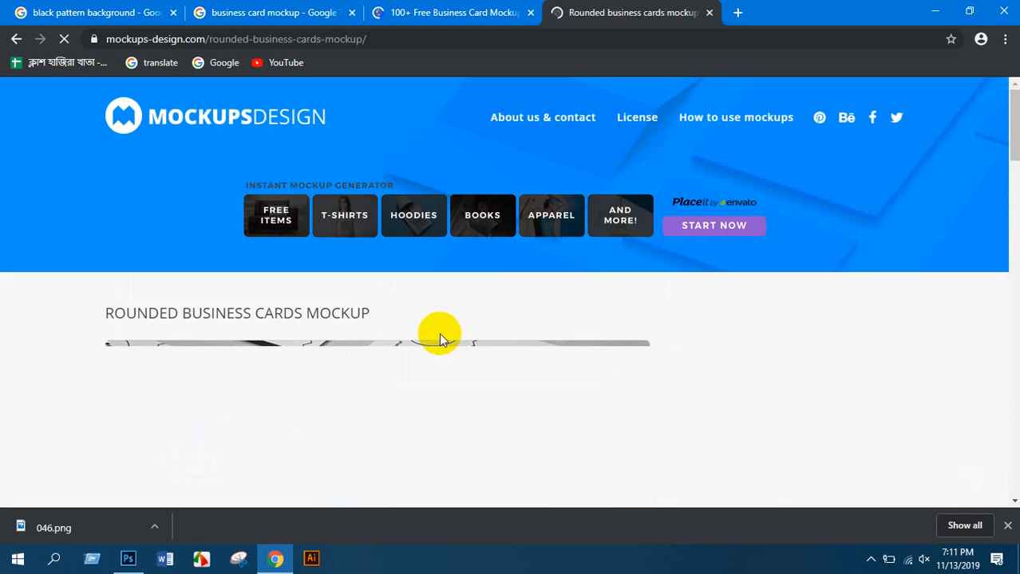
scroll(440, 333, down, 5)
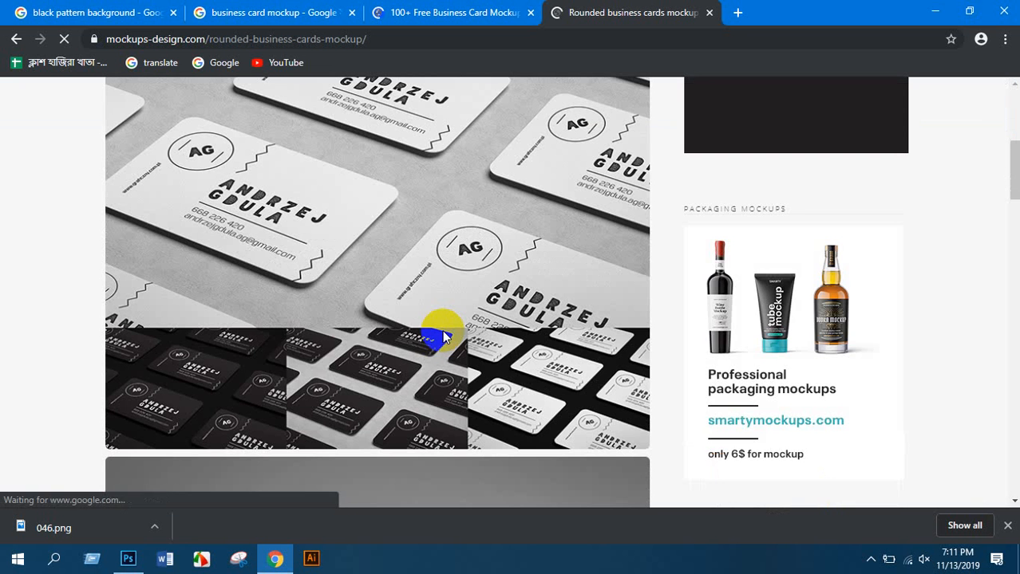
scroll(444, 337, down, 8)
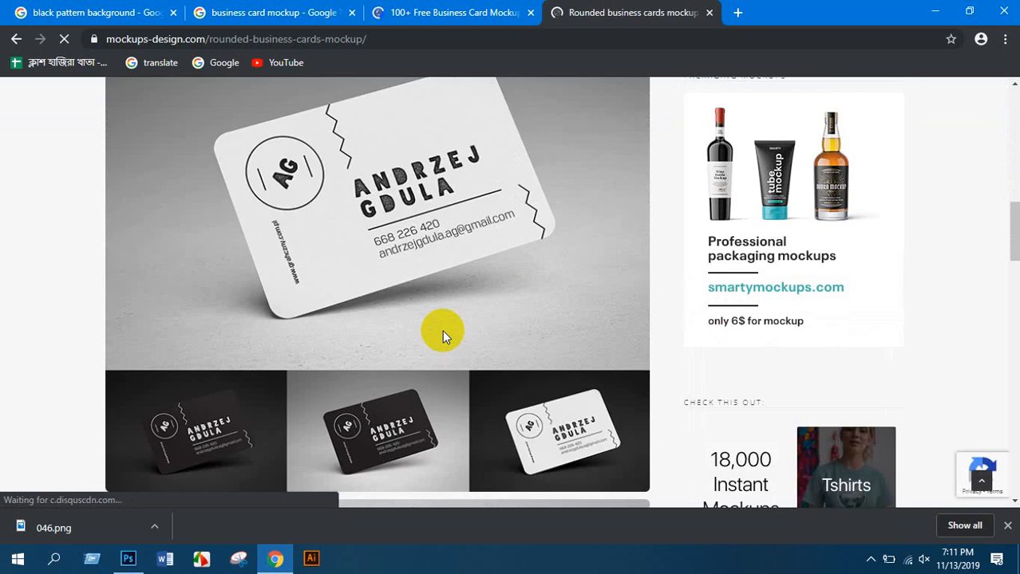
scroll(443, 335, down, 10)
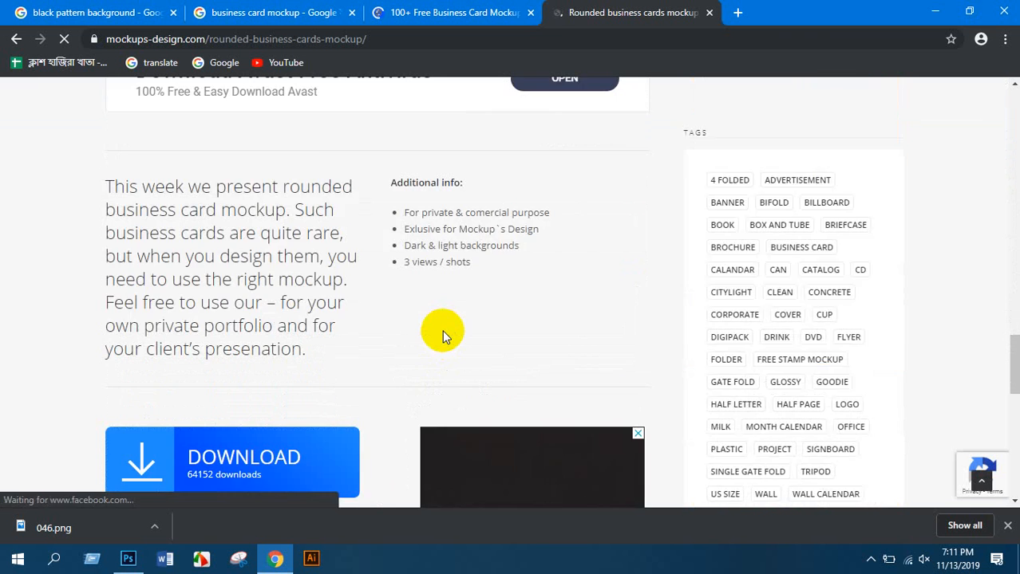
click(230, 236)
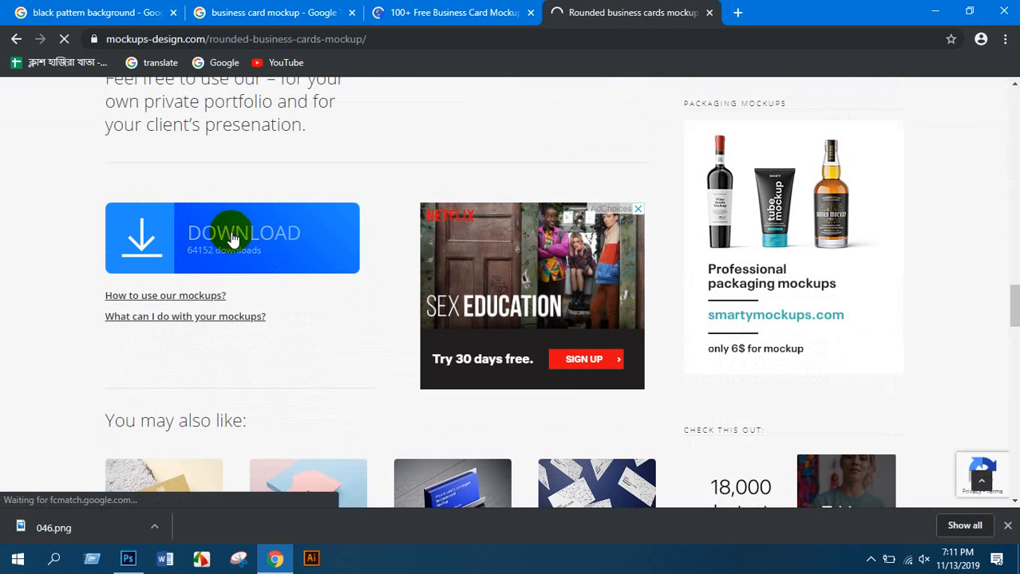
scroll(372, 302, down, 3)
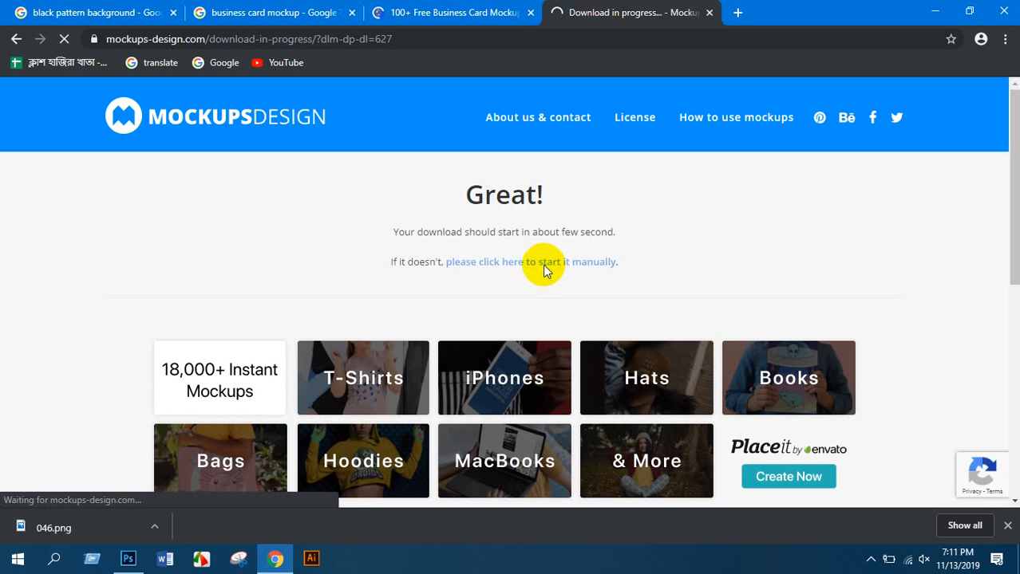
Dismiss the download manager's trial and registration prompts, then minimize to the desktop
click(619, 346)
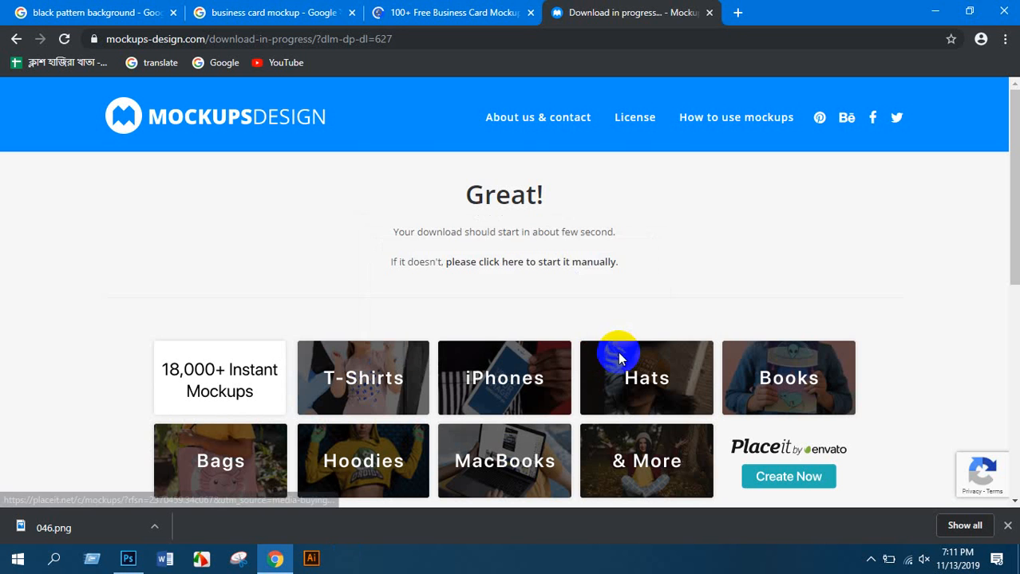
click(600, 349)
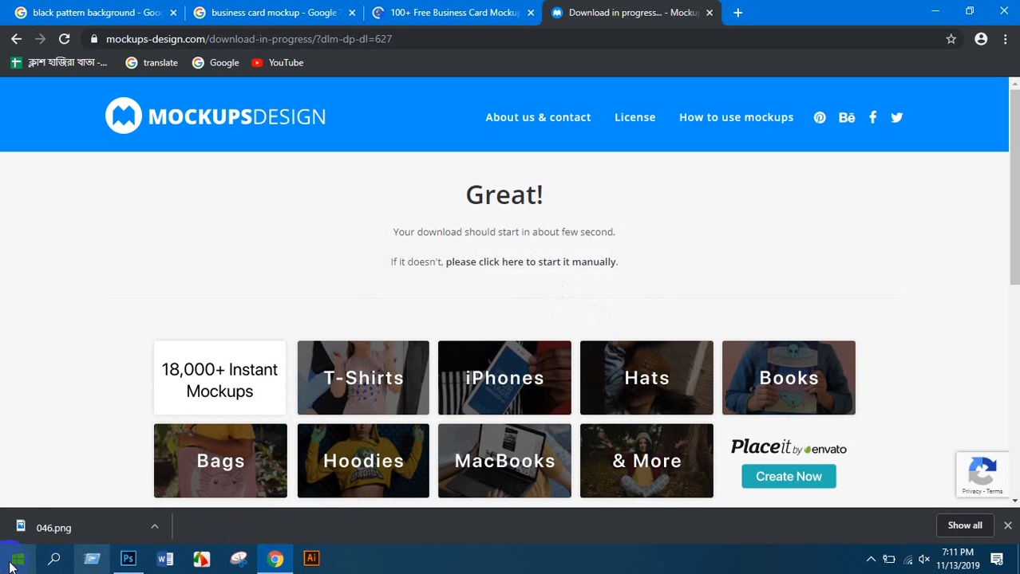
click(945, 22)
Open 1215.psd from E:\New folder\Brush\mockup-business-card with Photoshop CS6
click(934, 11)
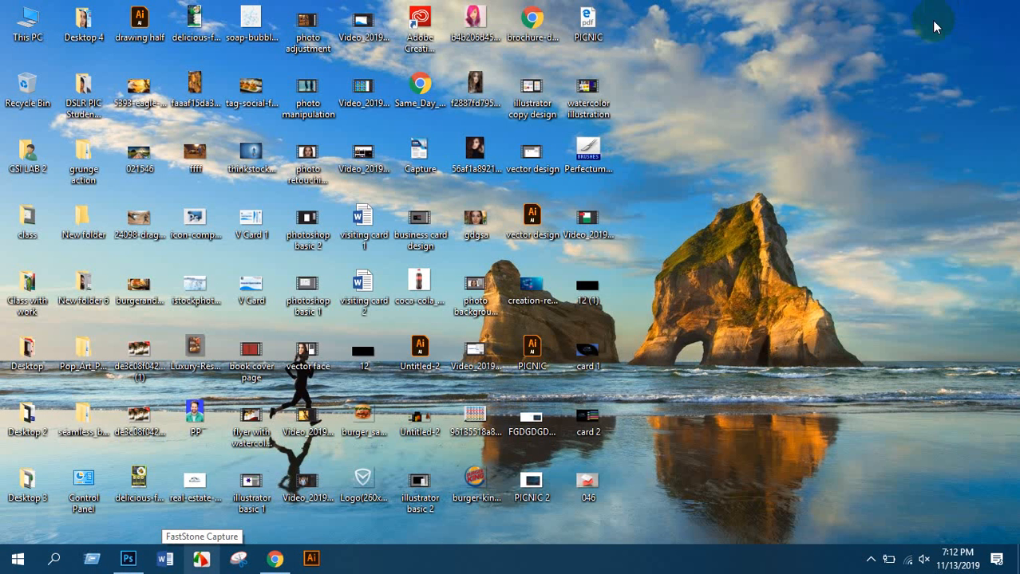
click(16, 24)
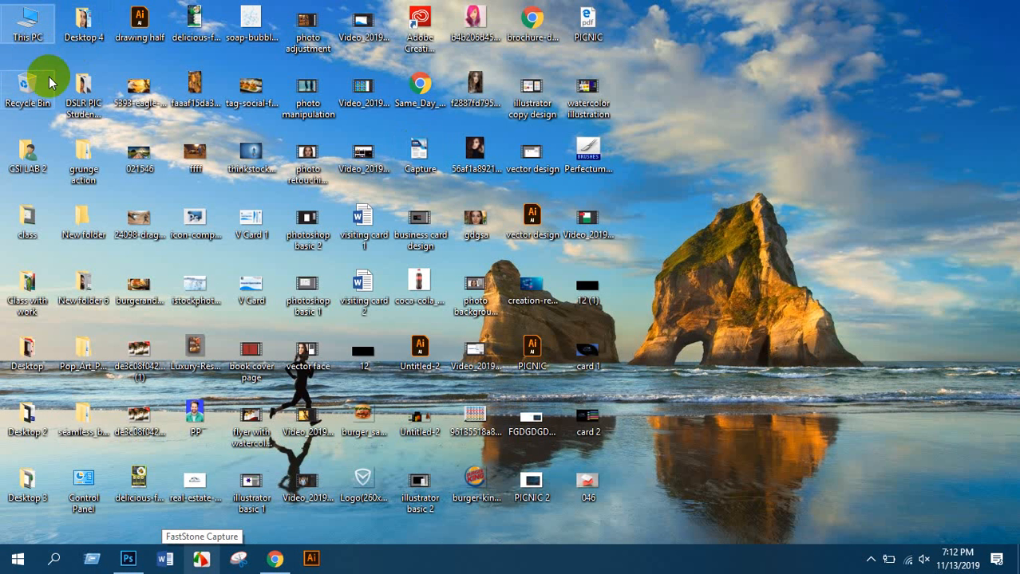
double_click(24, 31)
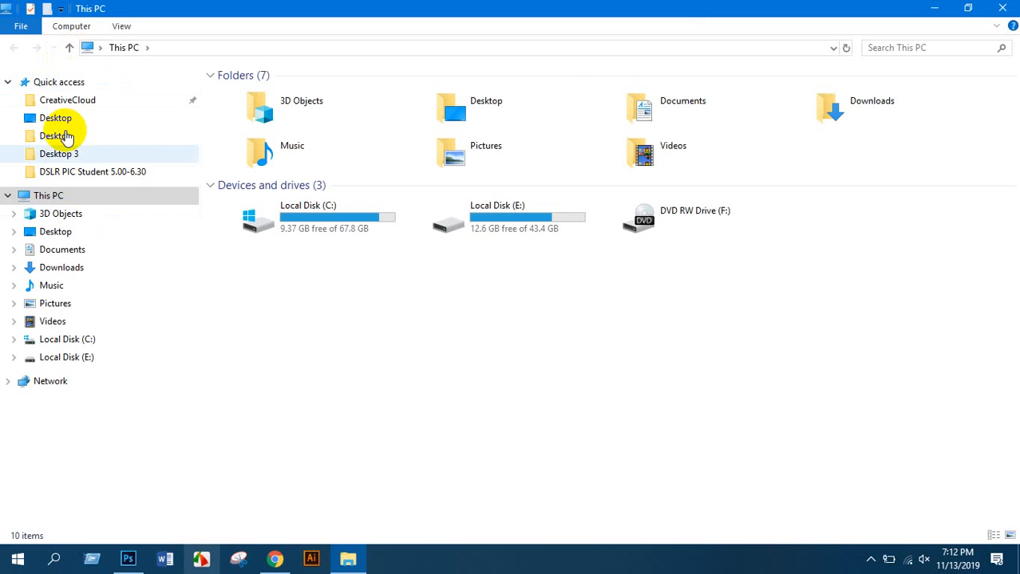
click(68, 268)
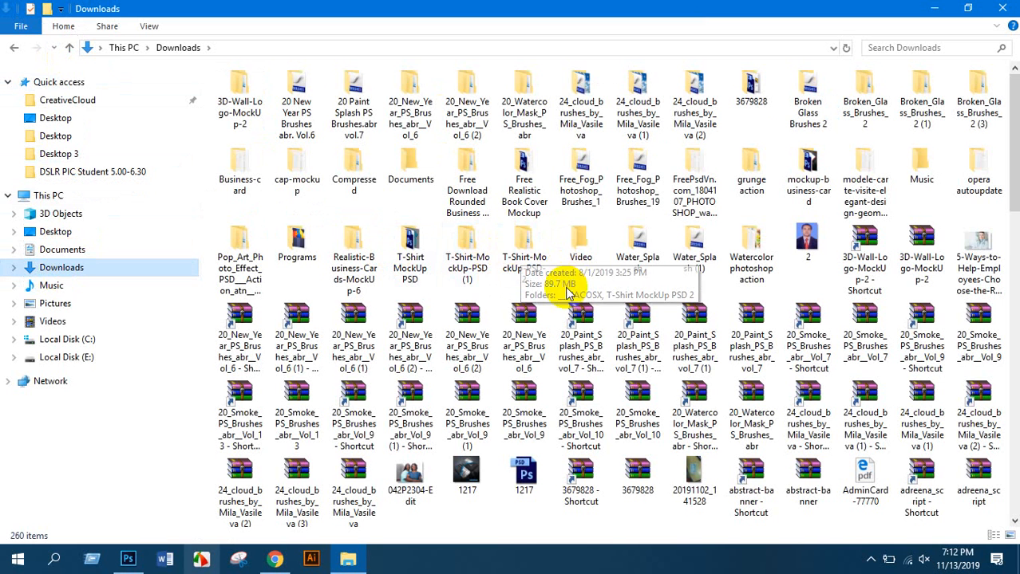
scroll(511, 256, down, 2)
click(80, 357)
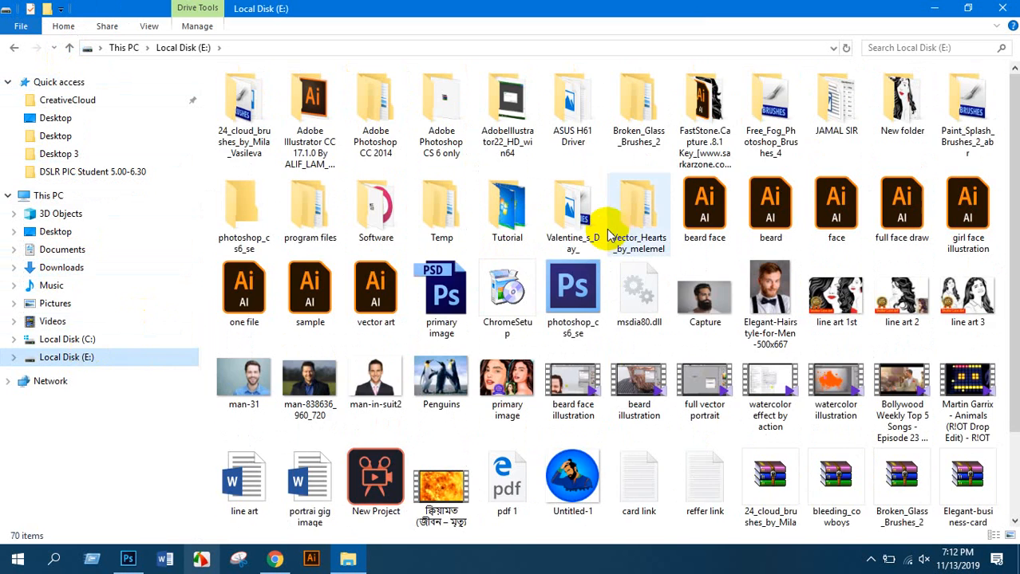
double_click(902, 102)
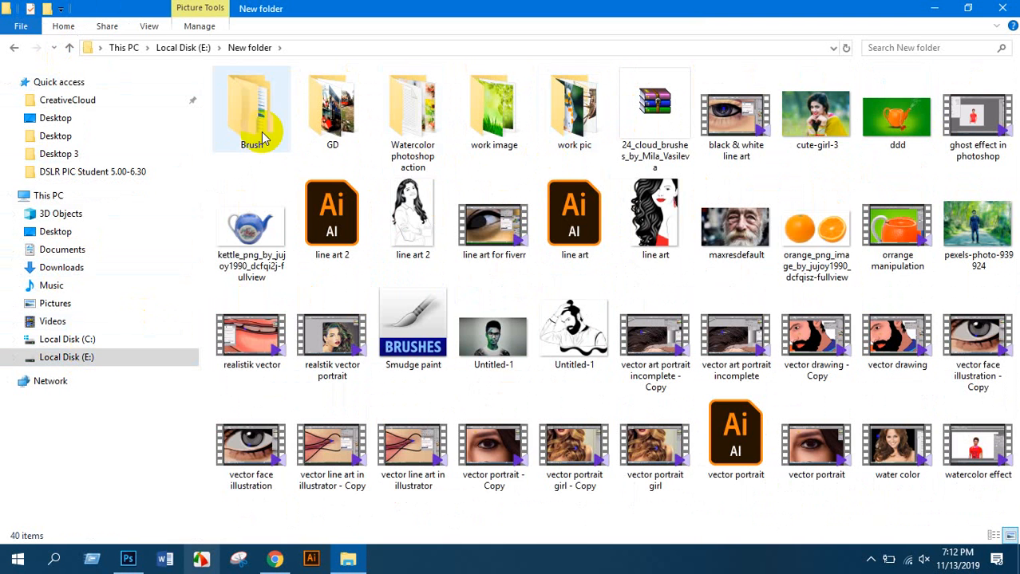
double_click(239, 120)
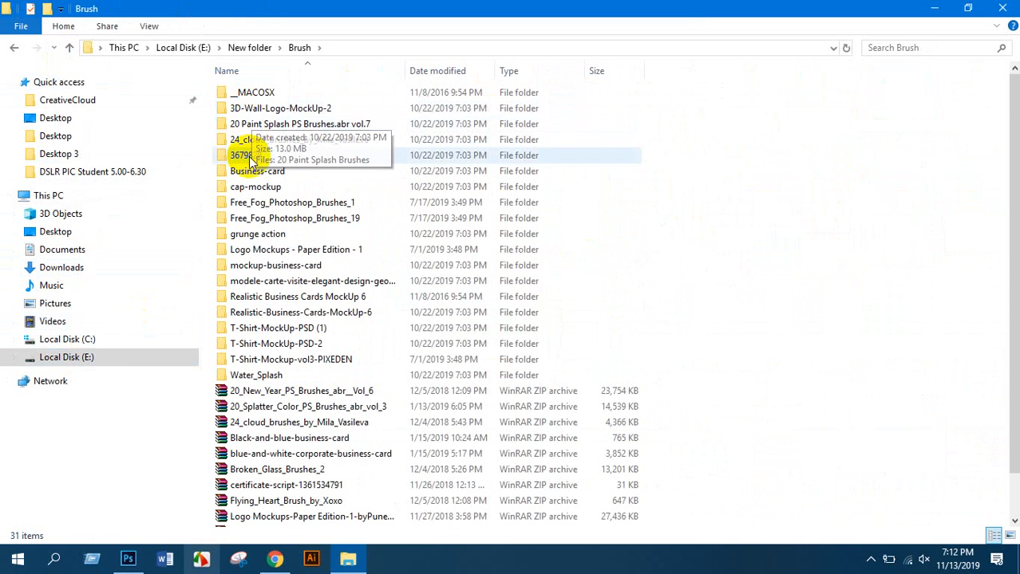
double_click(280, 266)
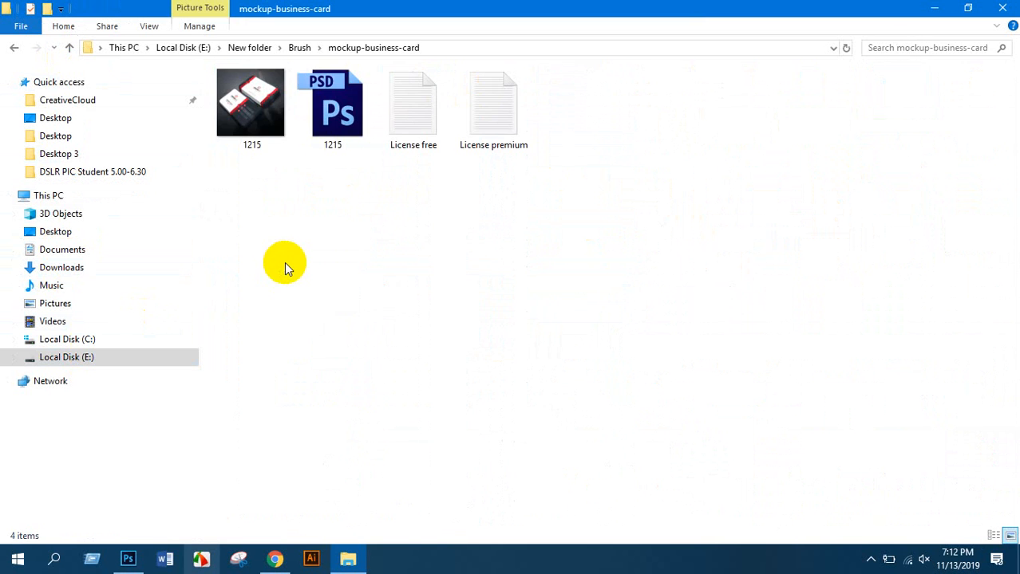
double_click(333, 117)
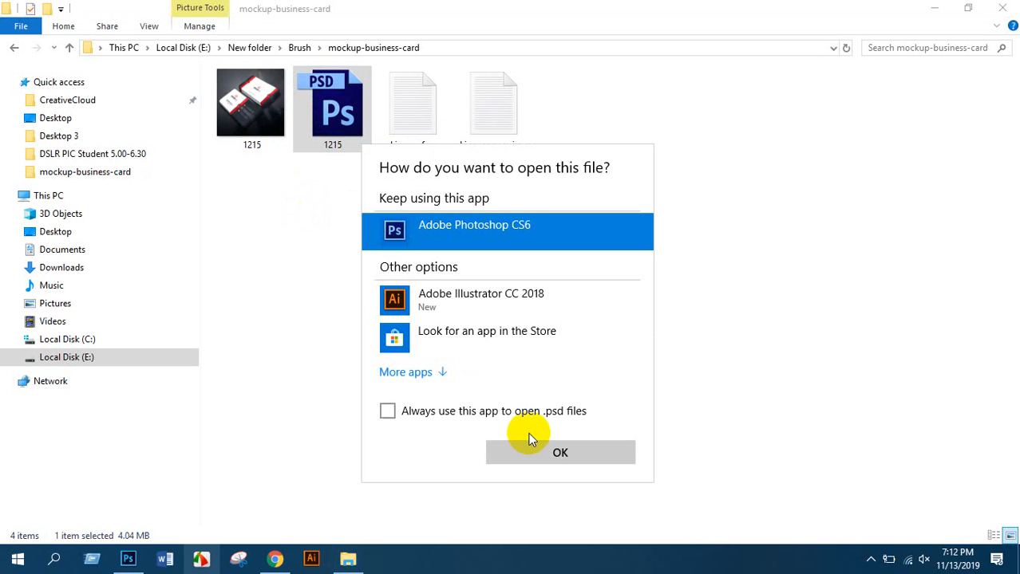
click(540, 451)
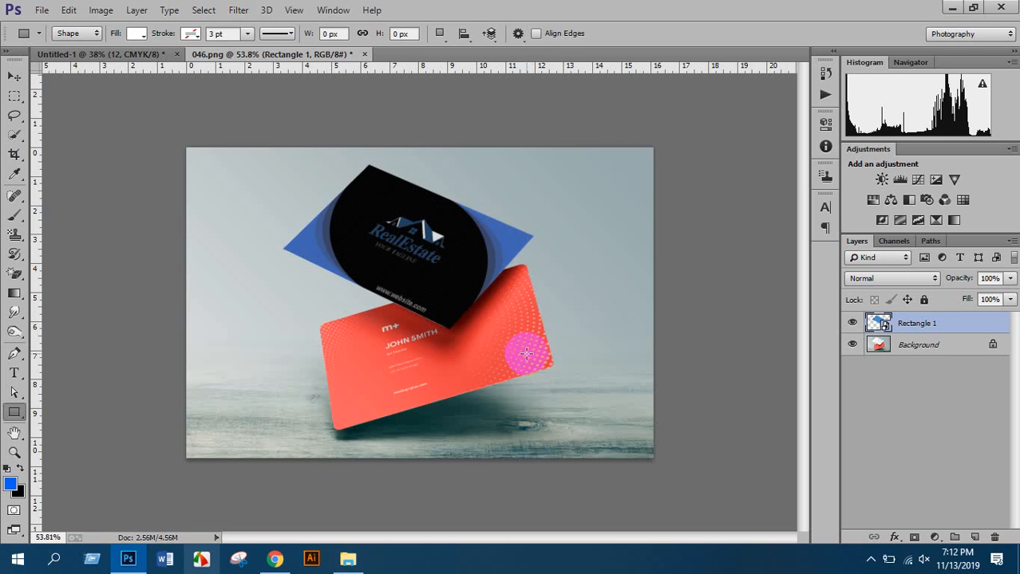
Open 1215.psd from the mockup-business-card folder, dismiss the missing-fonts warning, then close it
click(42, 9)
click(67, 34)
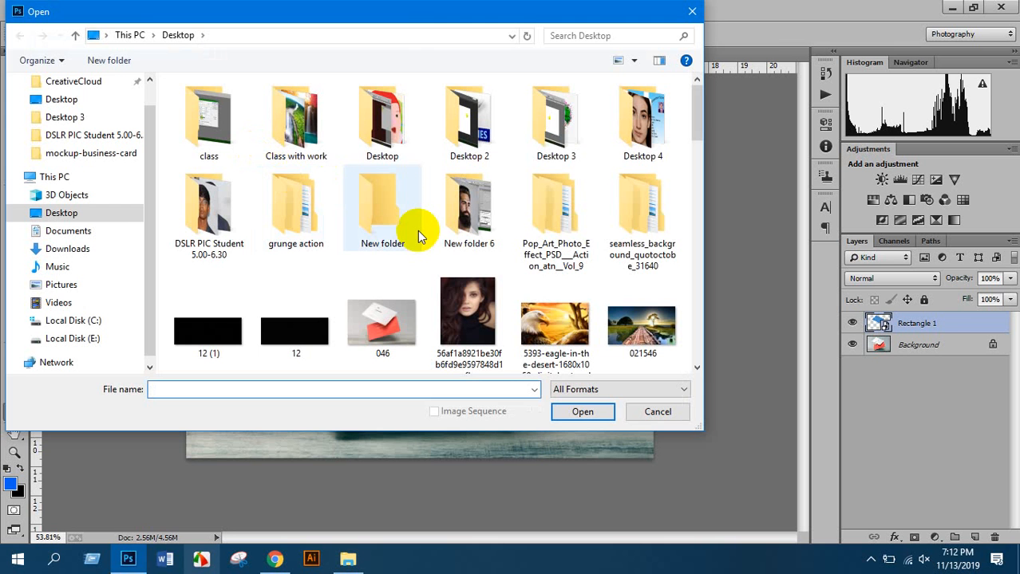
click(80, 337)
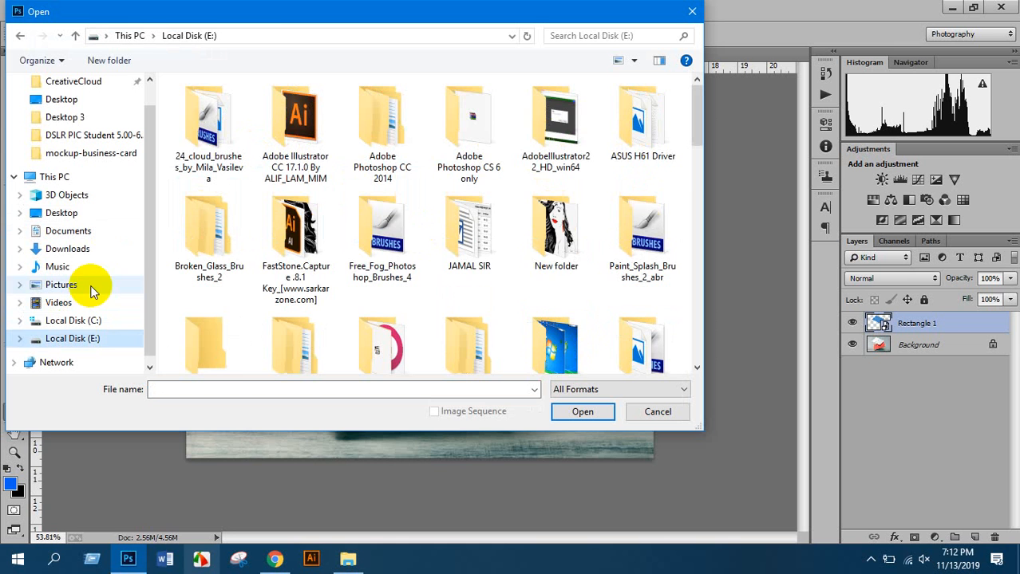
double_click(556, 231)
double_click(240, 158)
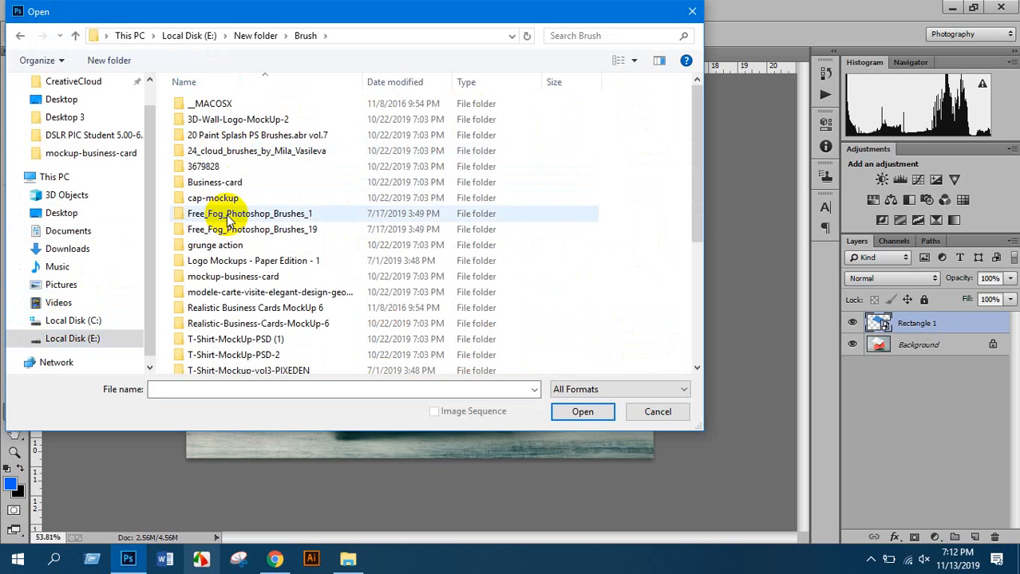
double_click(230, 279)
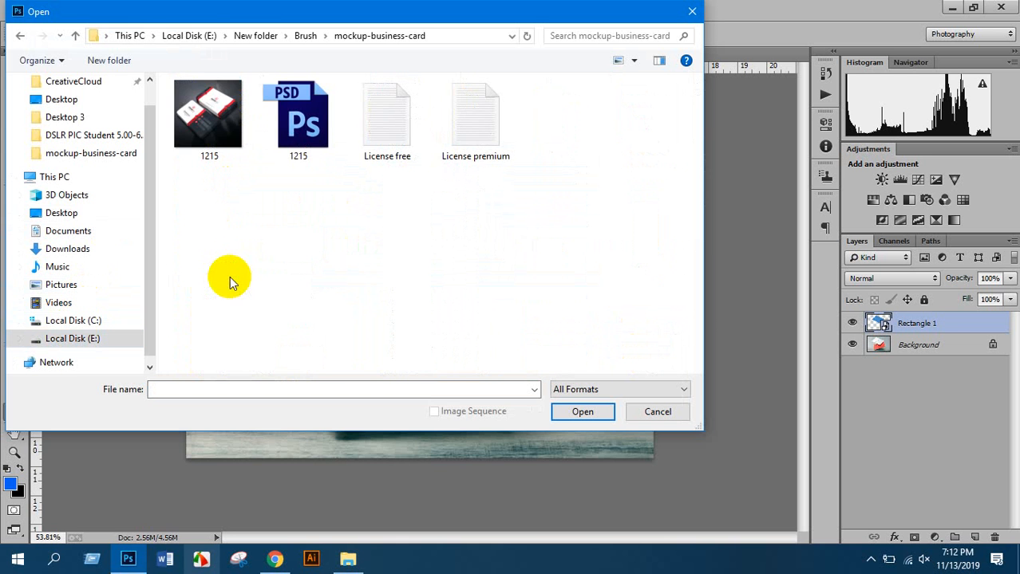
double_click(282, 158)
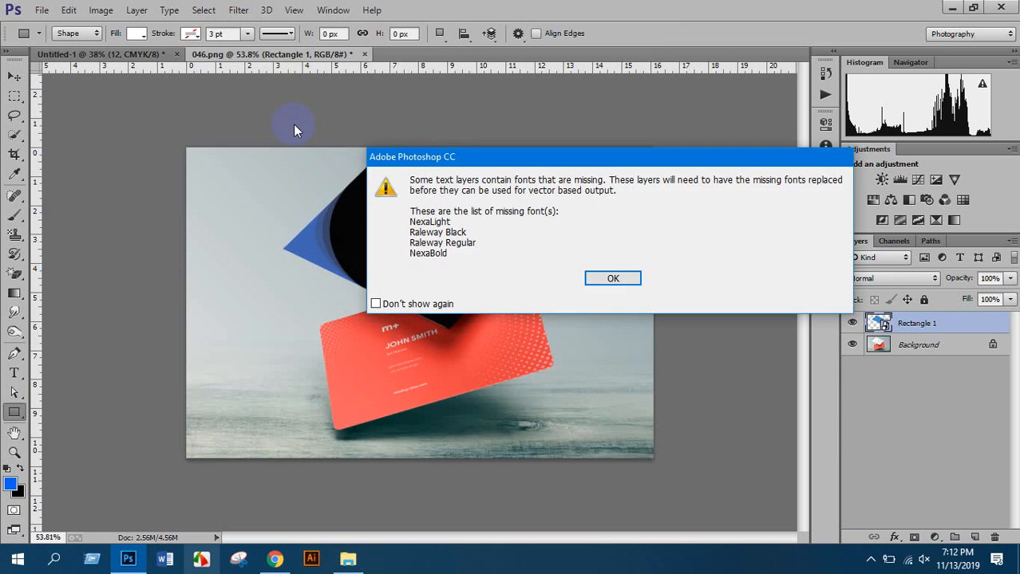
click(596, 277)
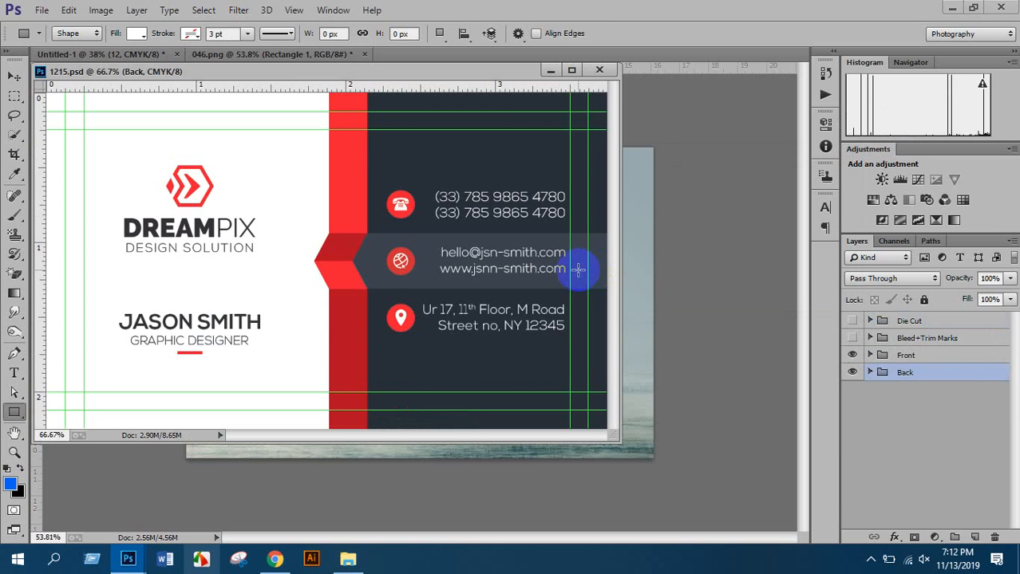
click(599, 71)
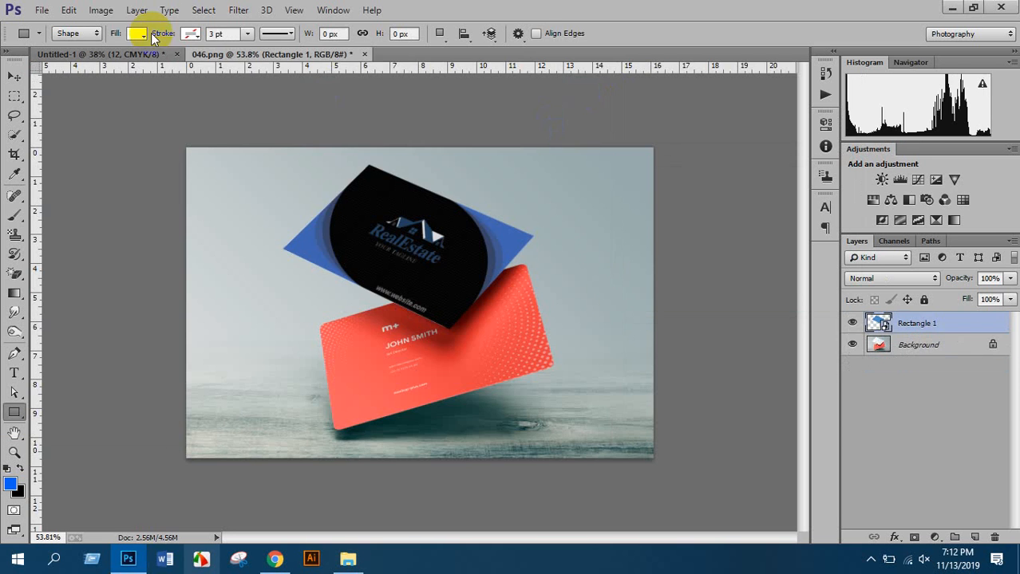
Open the card-stack mockup PSD from the Realistic Business Cards MockUp 6 folder, then close it
click(44, 11)
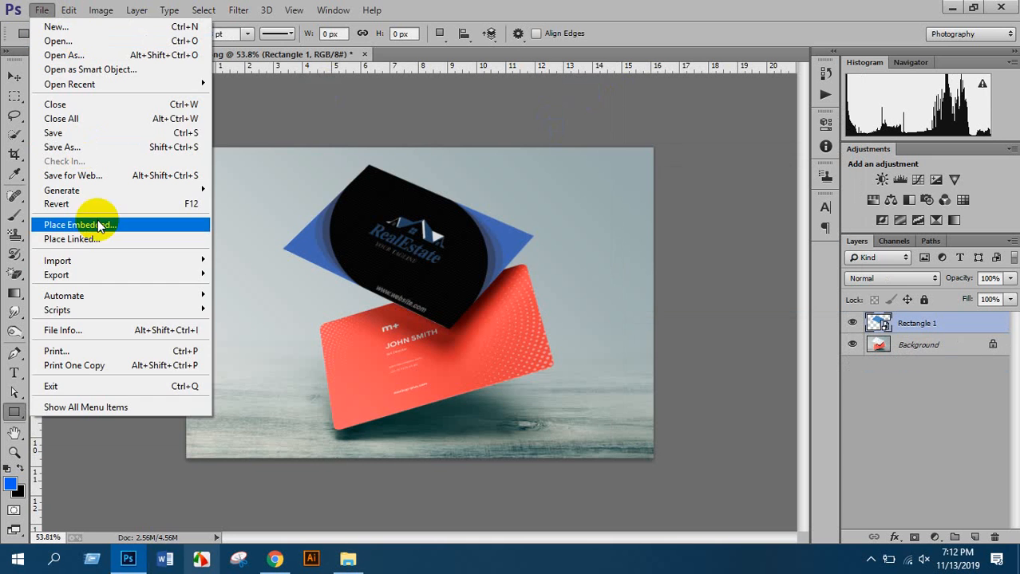
click(54, 37)
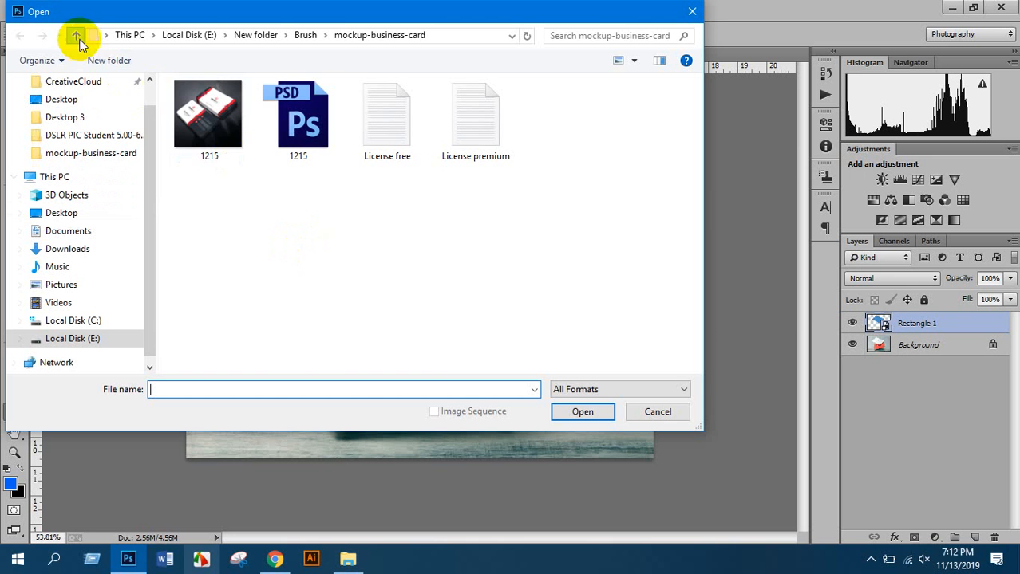
click(75, 36)
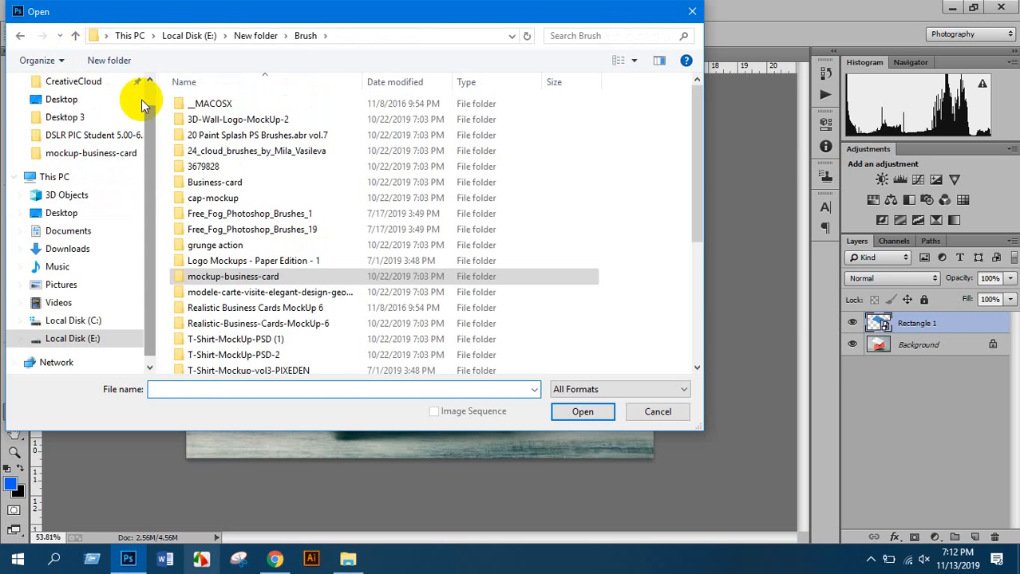
click(263, 310)
double_click(263, 310)
double_click(228, 154)
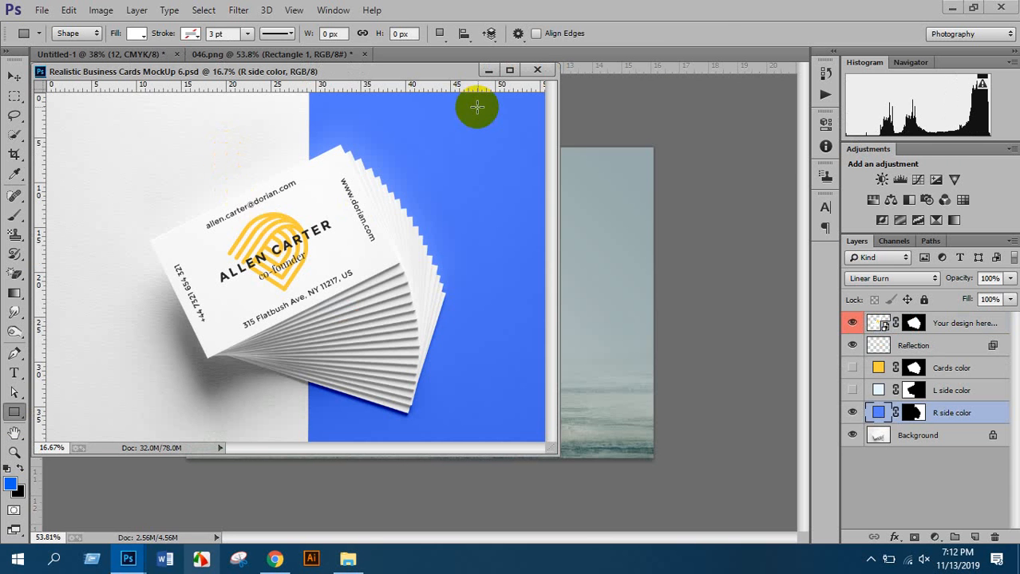
click(538, 72)
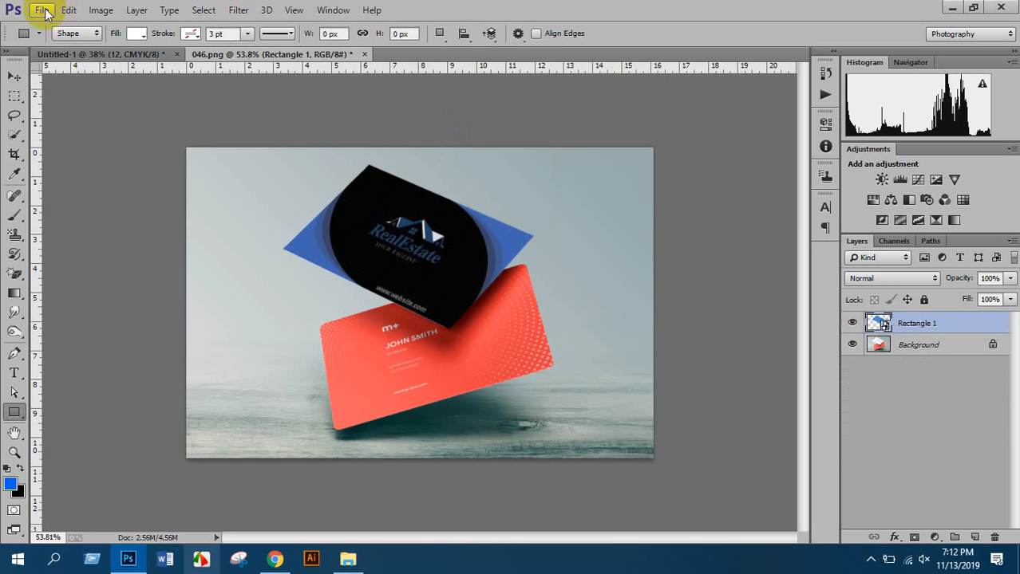
Open Realistic Business Cards MockUp 6.psd from its inner subfolder and move the window right
click(42, 9)
click(63, 40)
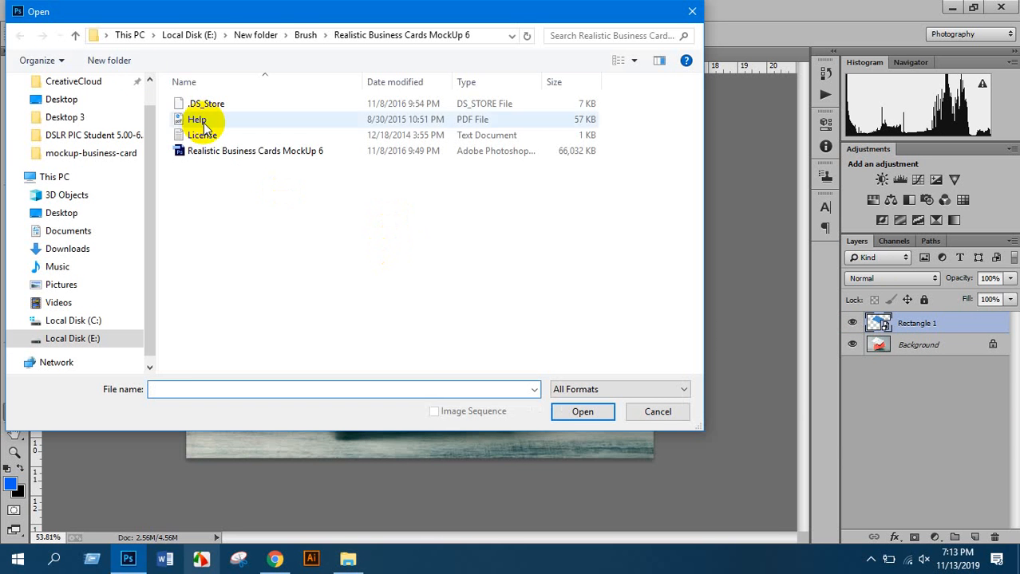
click(78, 37)
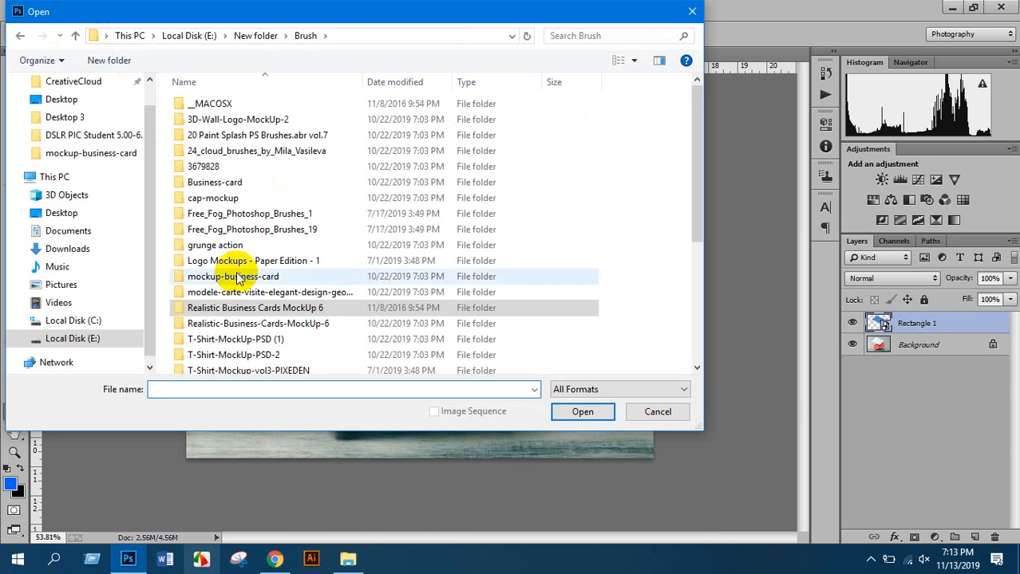
click(261, 327)
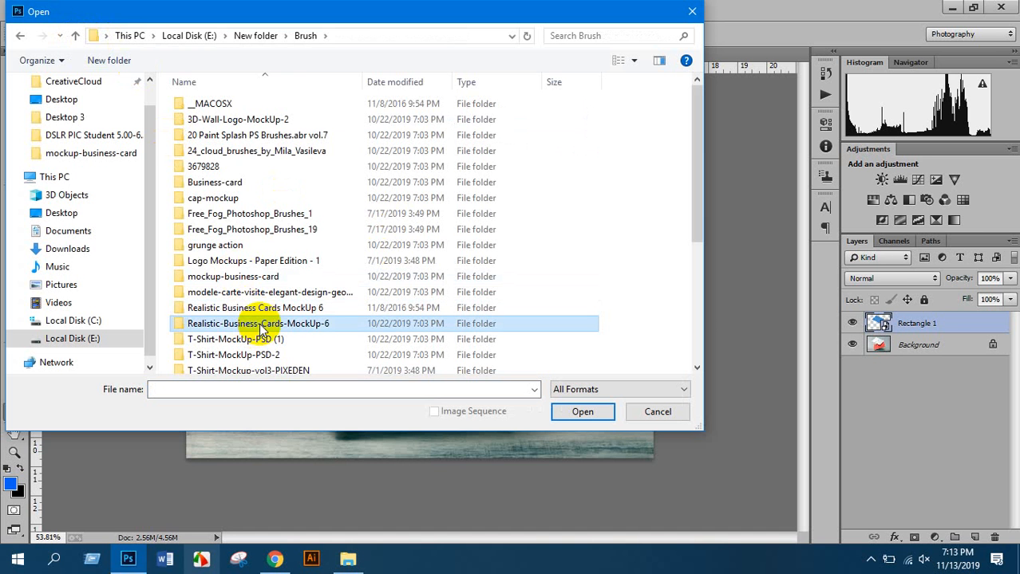
double_click(261, 324)
double_click(217, 121)
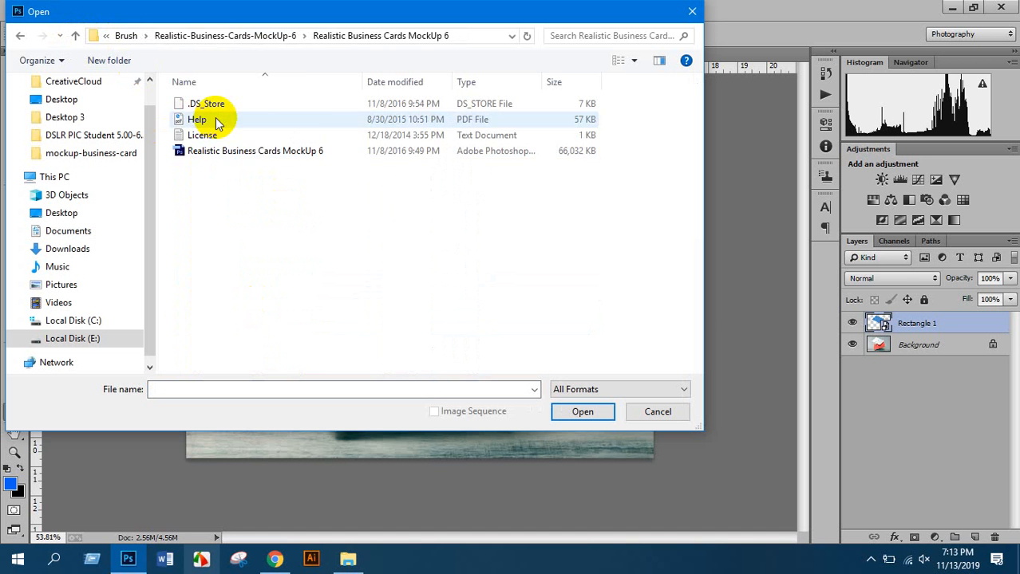
double_click(210, 151)
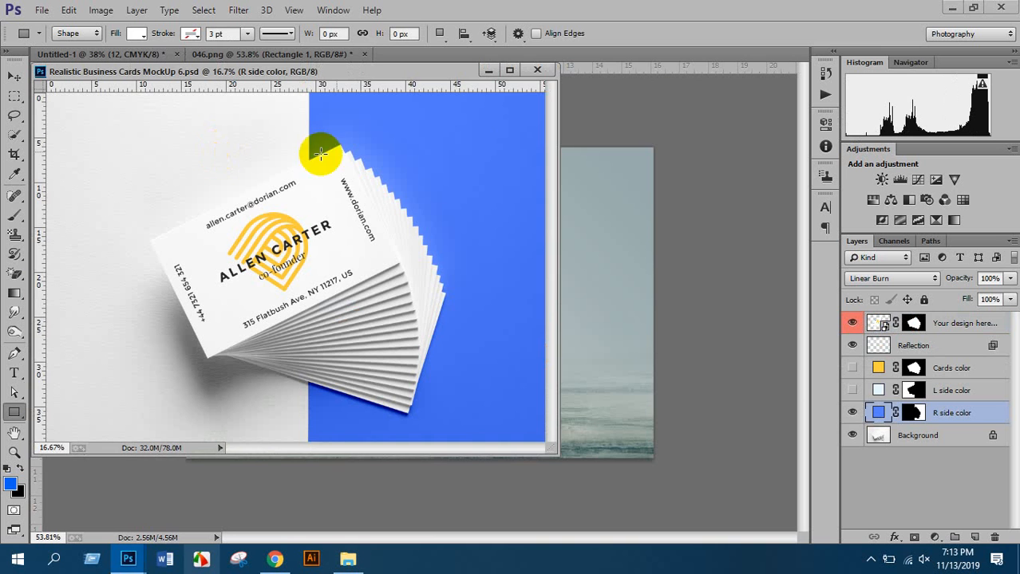
drag(379, 75, 509, 72)
click(650, 64)
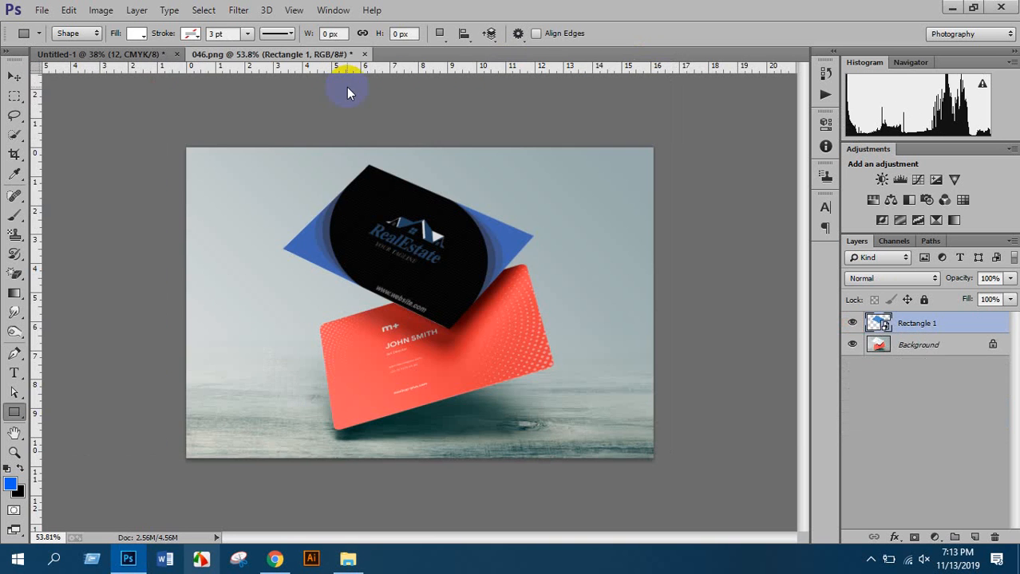
click(43, 9)
click(56, 41)
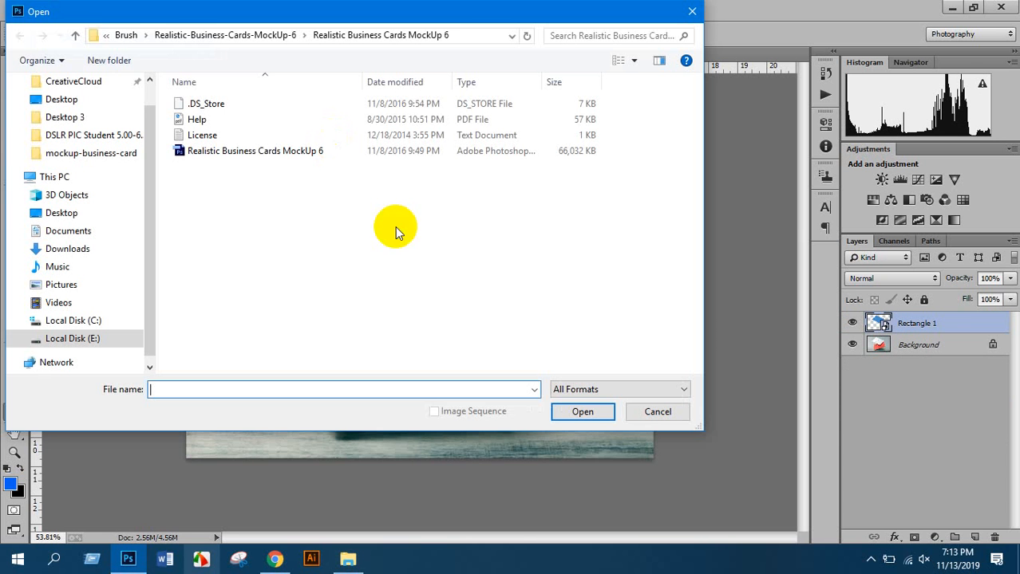
click(80, 38)
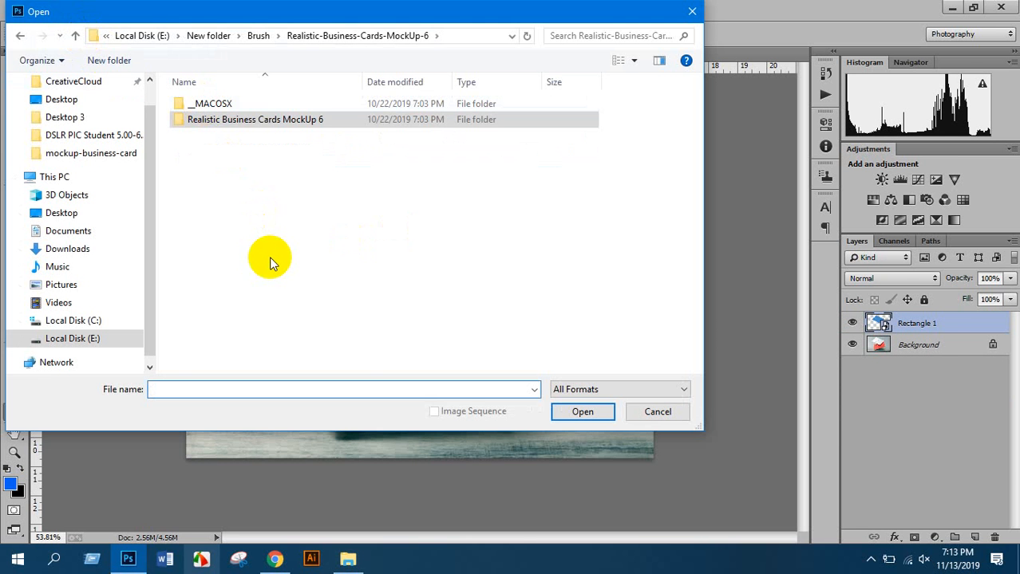
click(76, 37)
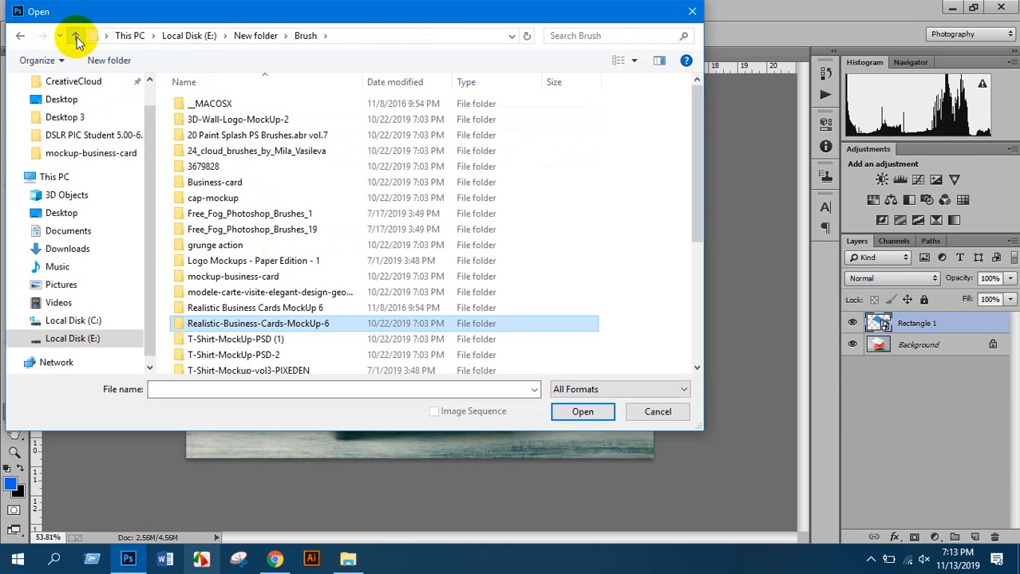
click(252, 295)
scroll(253, 297, down, 1)
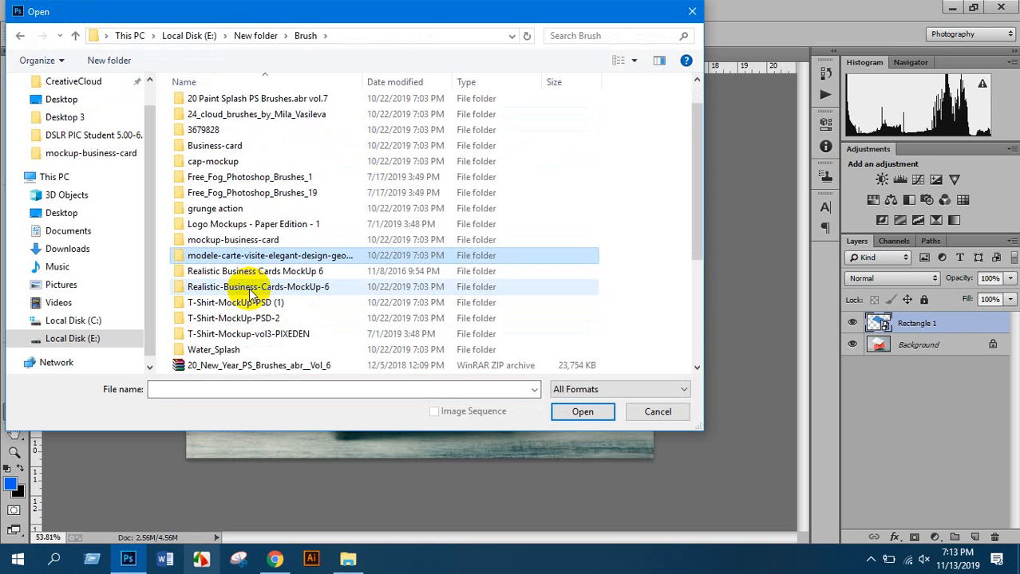
scroll(252, 295, down, 3)
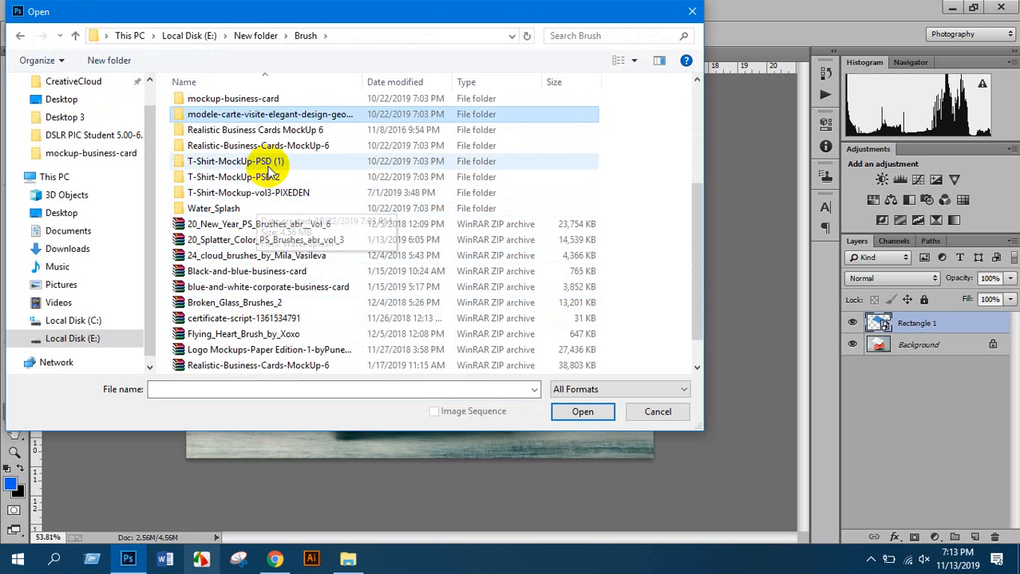
double_click(247, 113)
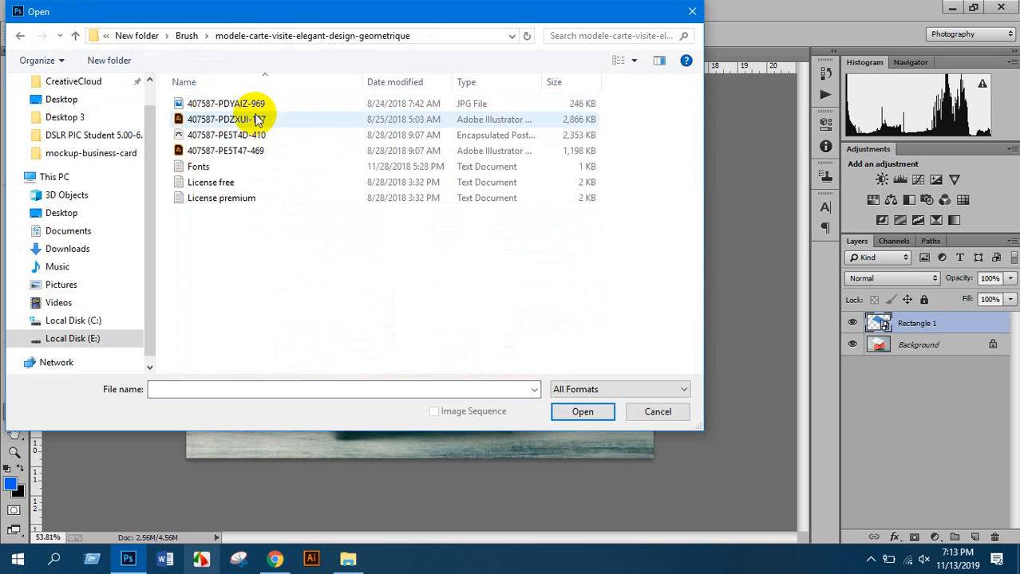
click(75, 35)
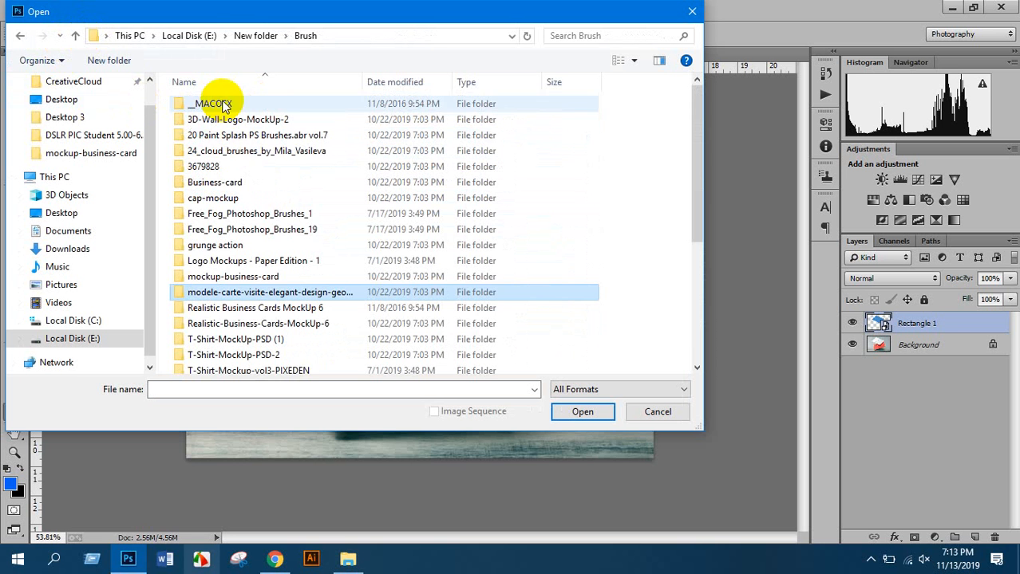
double_click(227, 182)
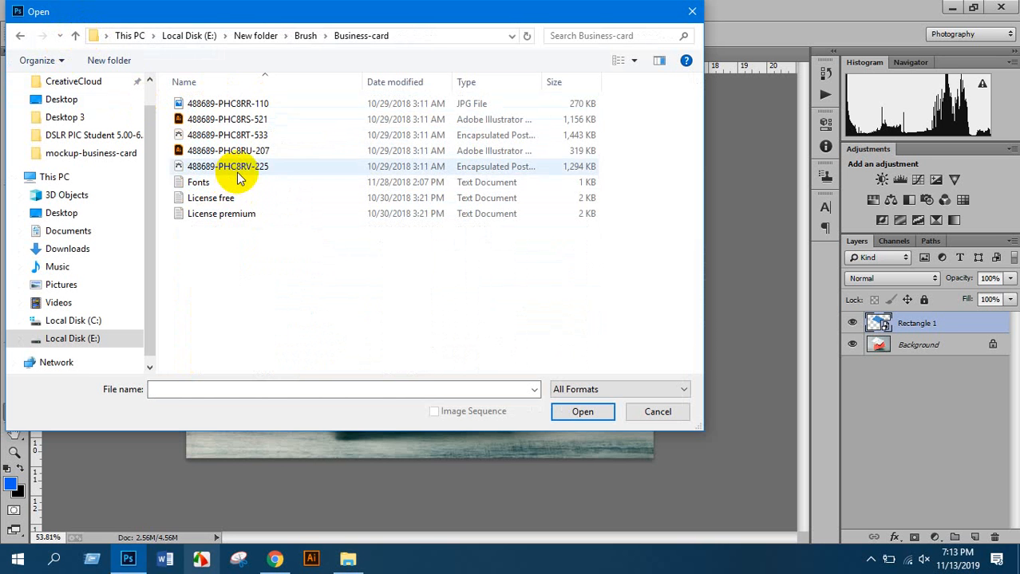
click(76, 36)
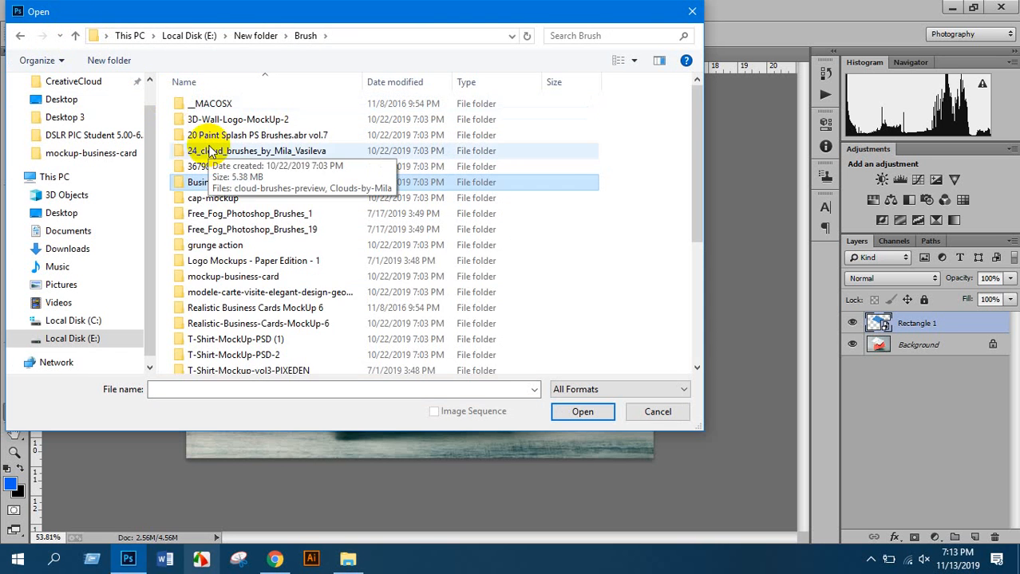
double_click(227, 168)
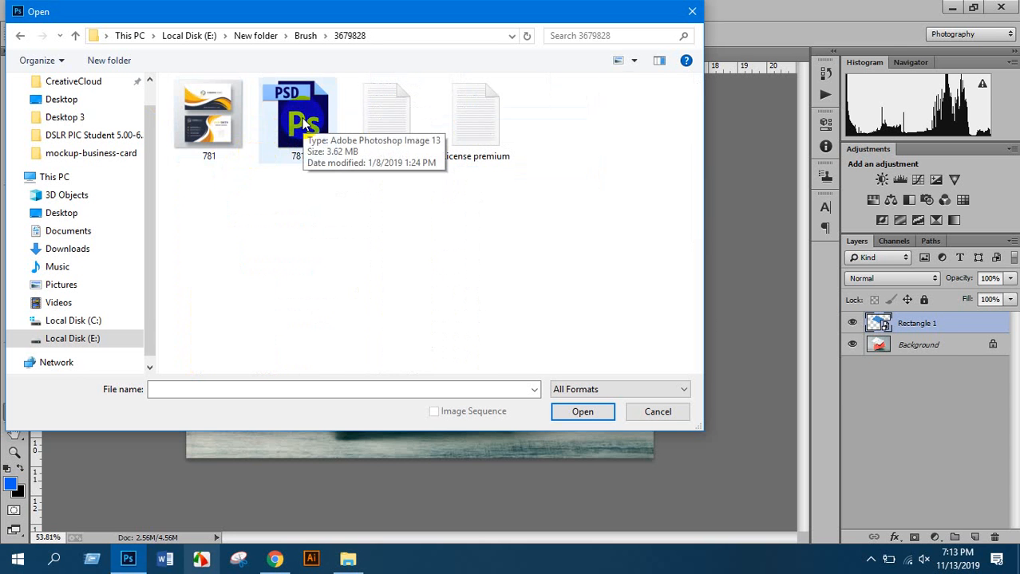
click(75, 36)
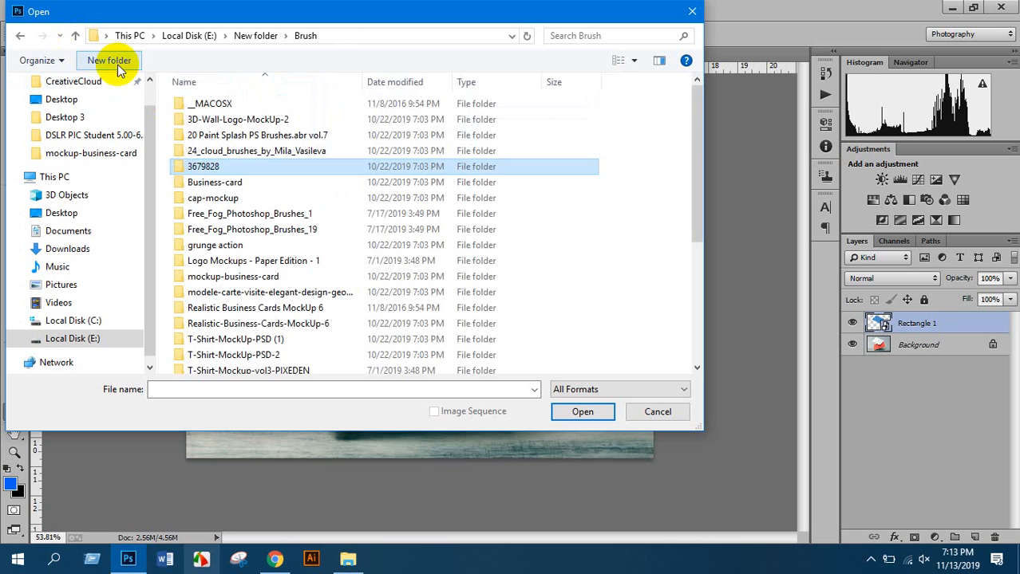
double_click(224, 120)
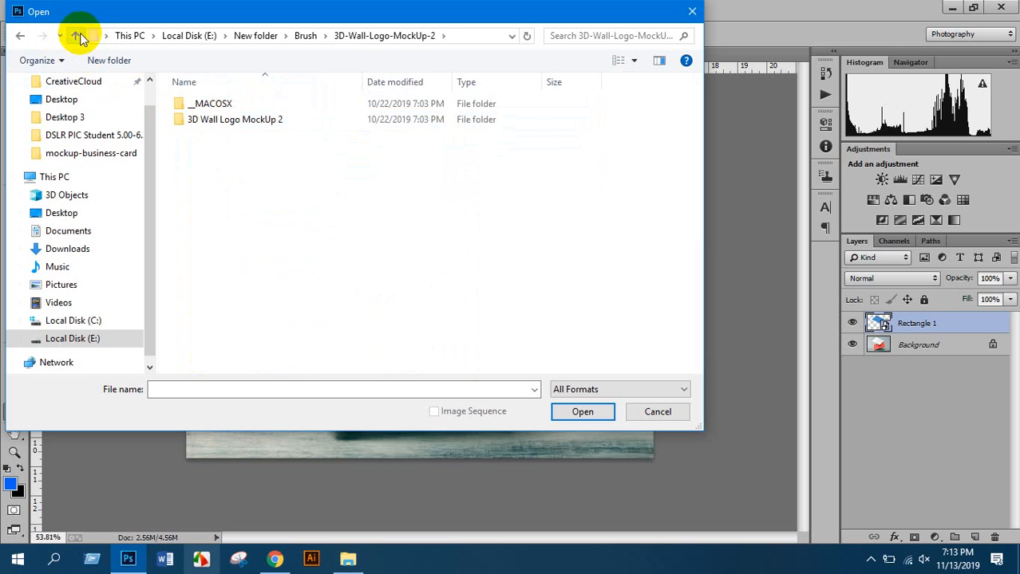
click(75, 36)
double_click(215, 103)
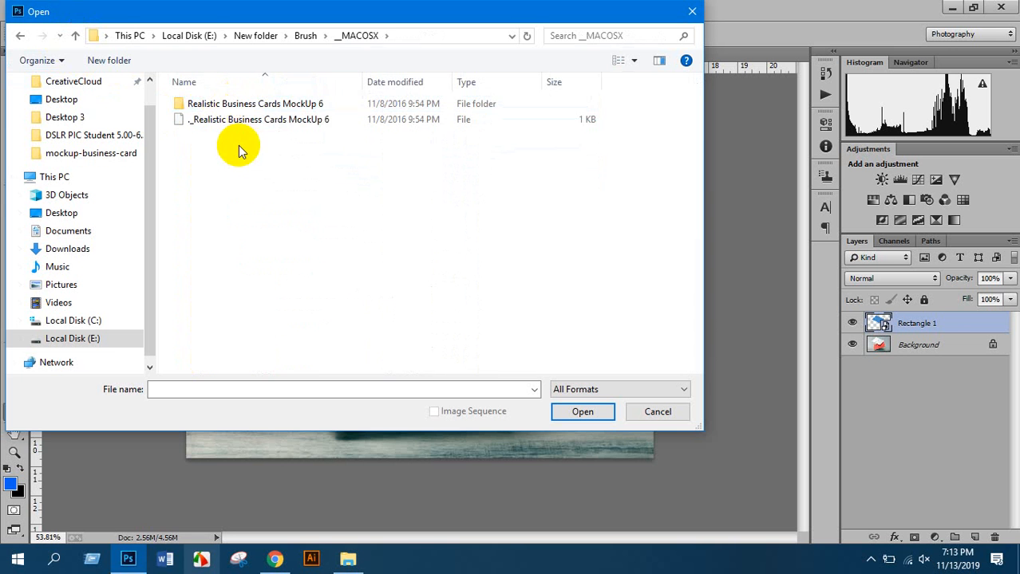
double_click(249, 105)
double_click(221, 180)
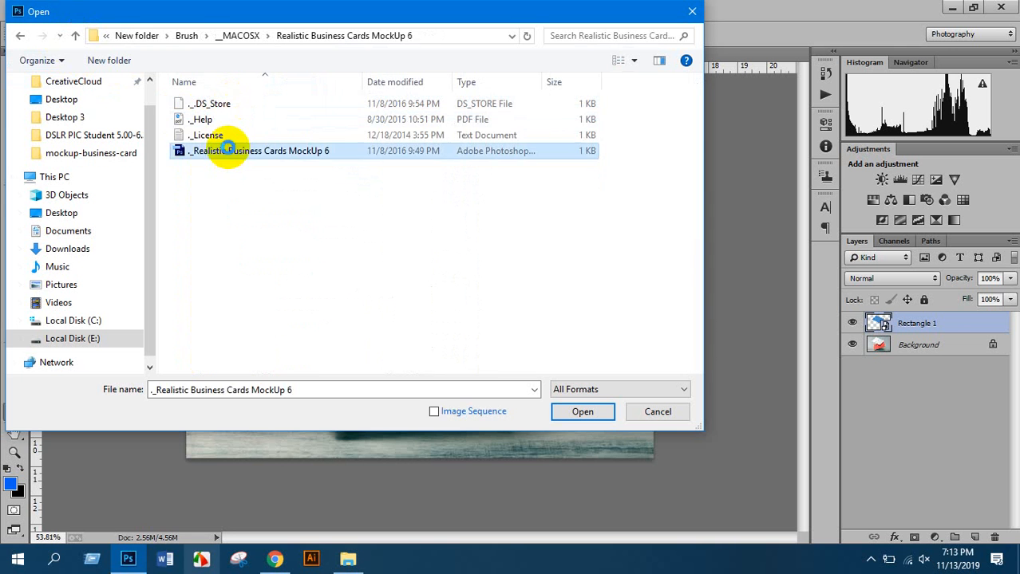
click(494, 215)
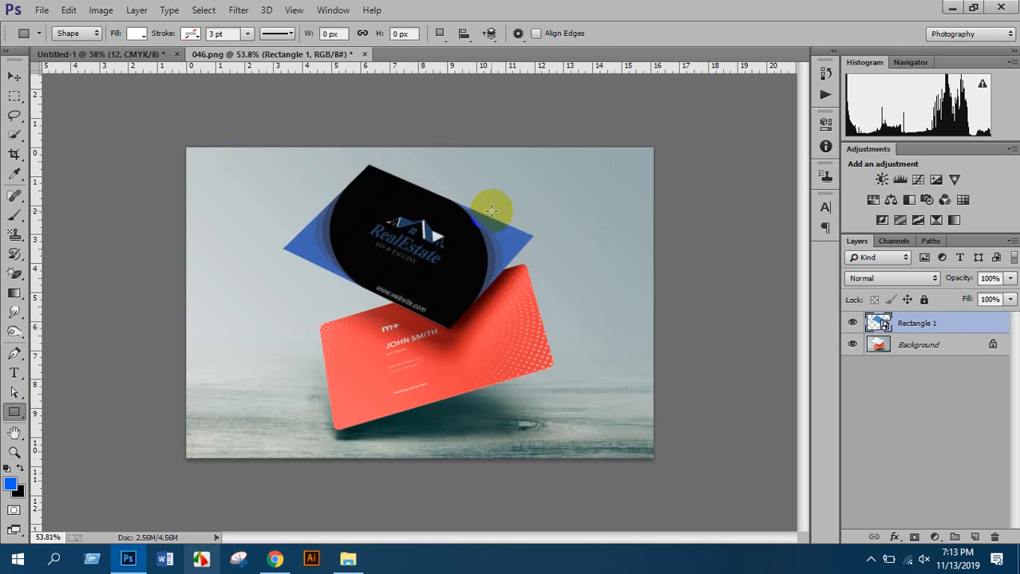
click(44, 11)
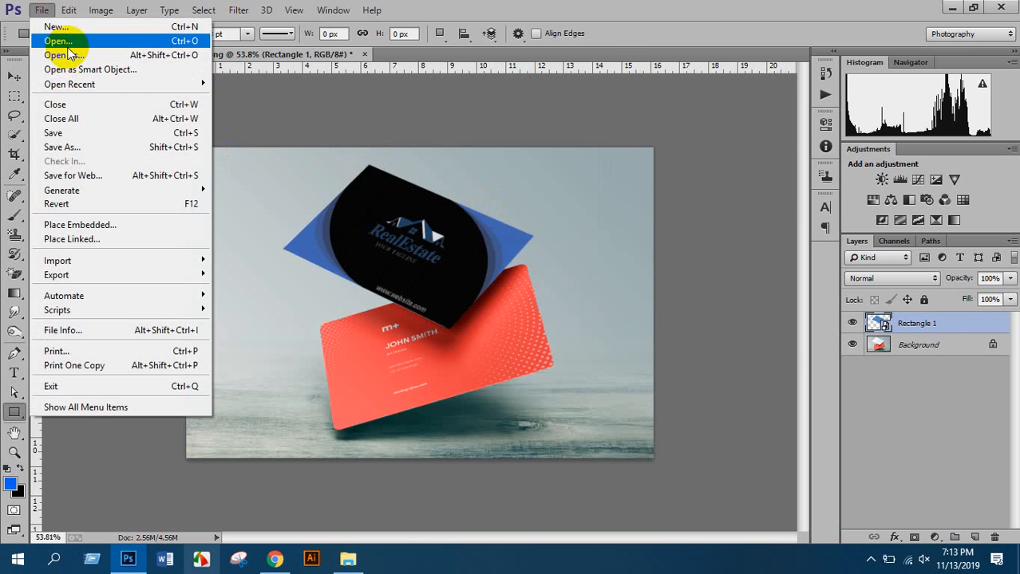
click(65, 40)
click(238, 153)
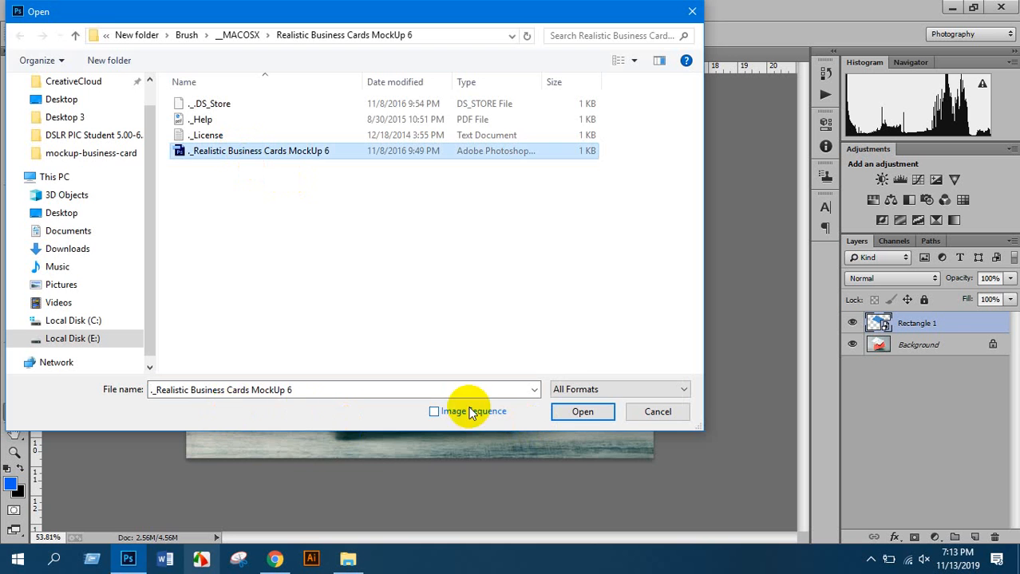
click(581, 411)
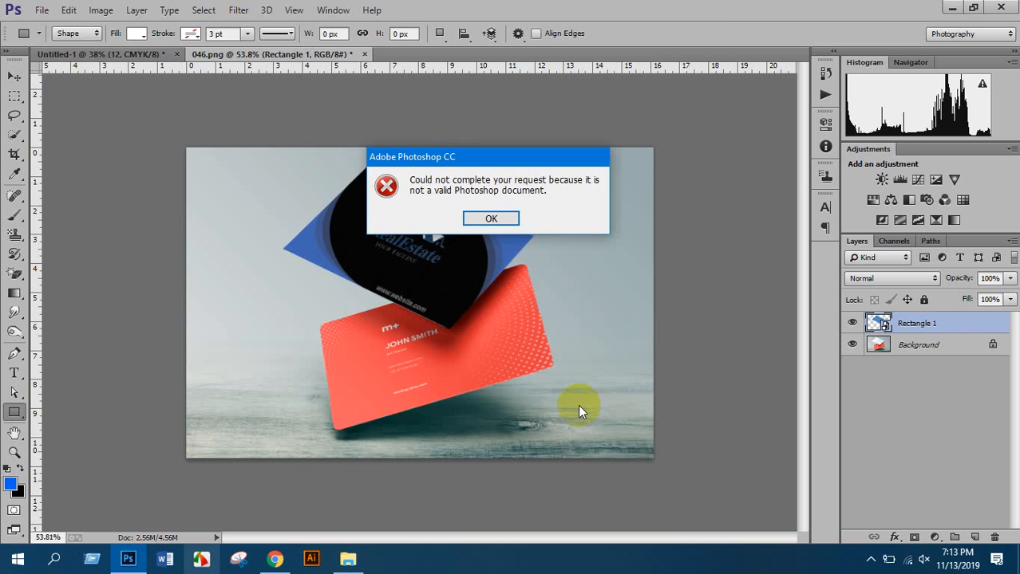
click(491, 217)
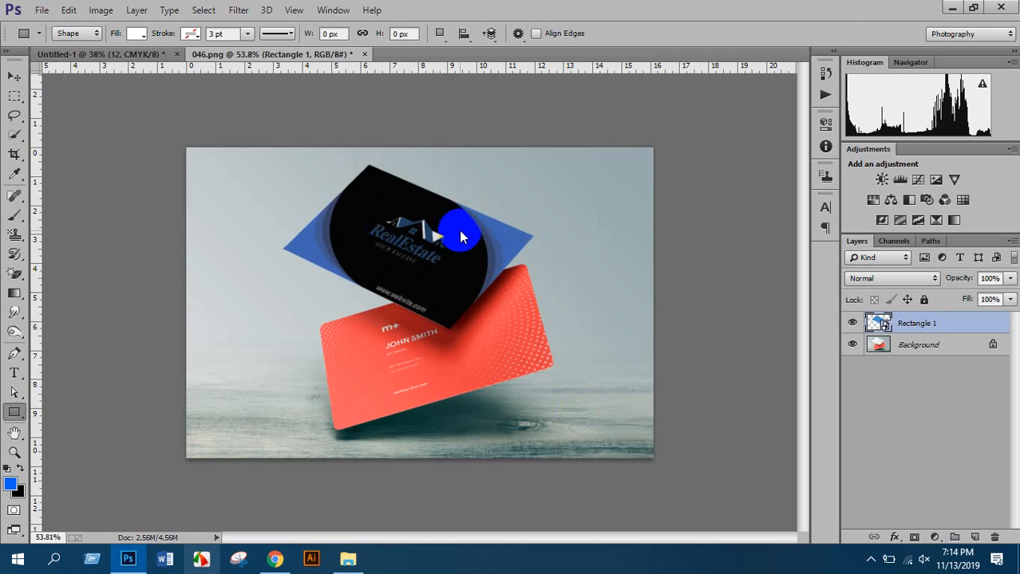
Browse to Brush > __MACOSX > Realistic Business Cards MockUp 6 and select the mockup PSD
click(947, 7)
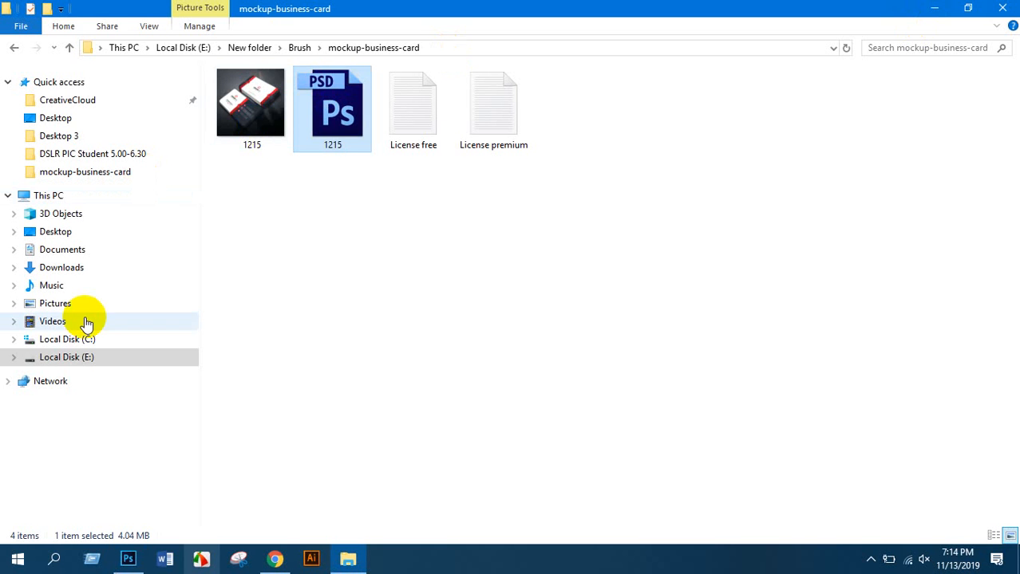
click(70, 48)
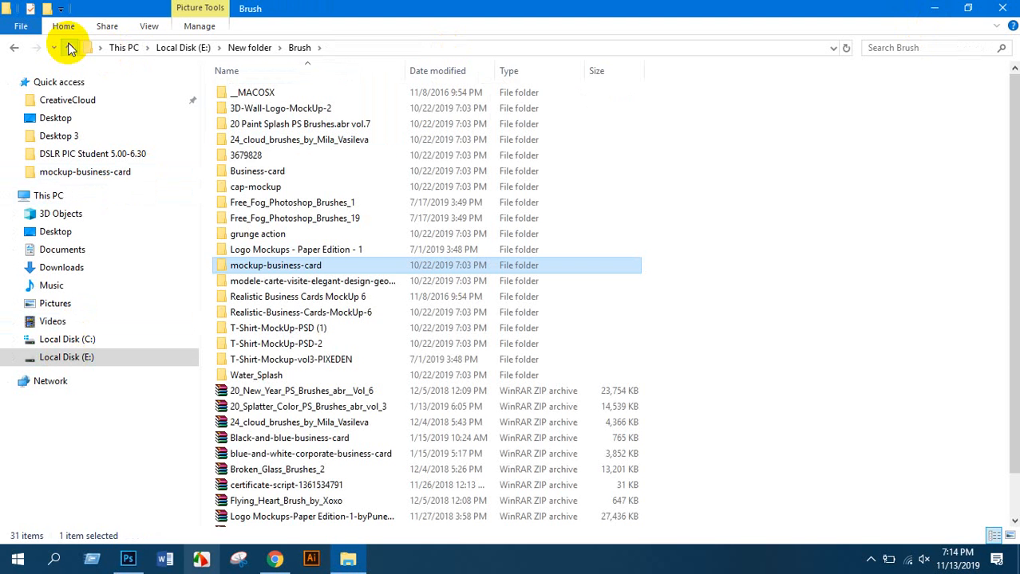
double_click(259, 92)
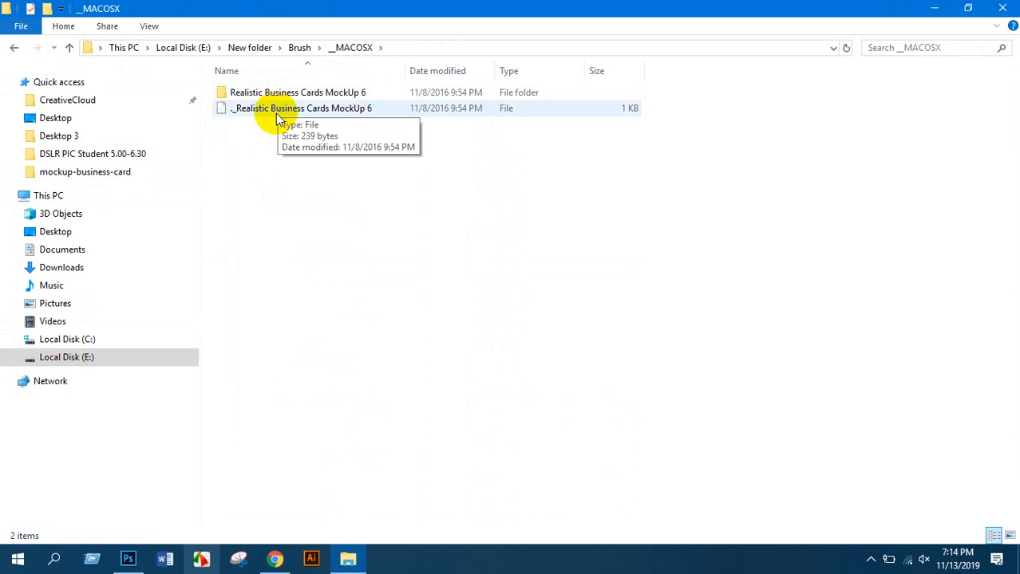
click(278, 116)
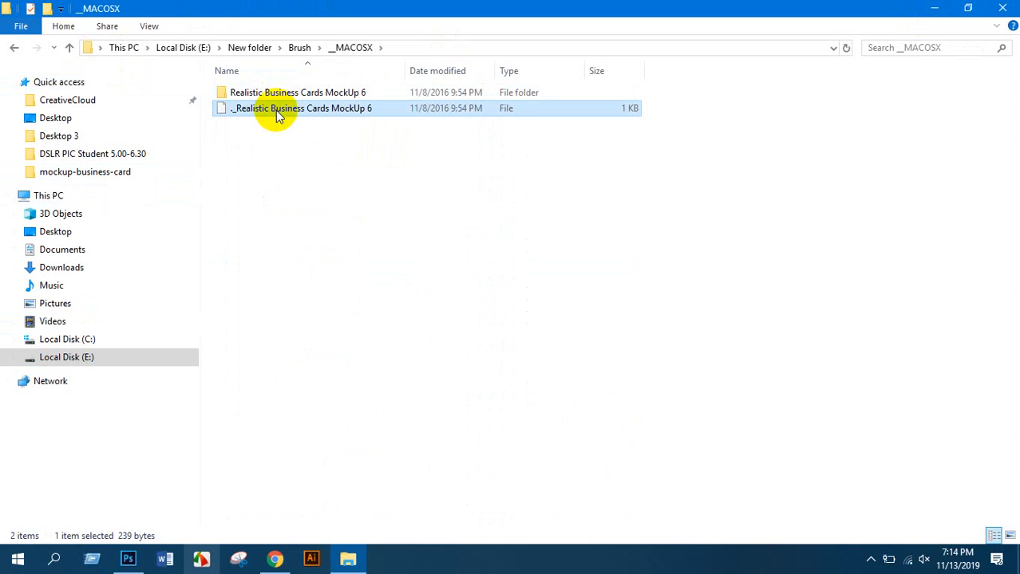
double_click(275, 94)
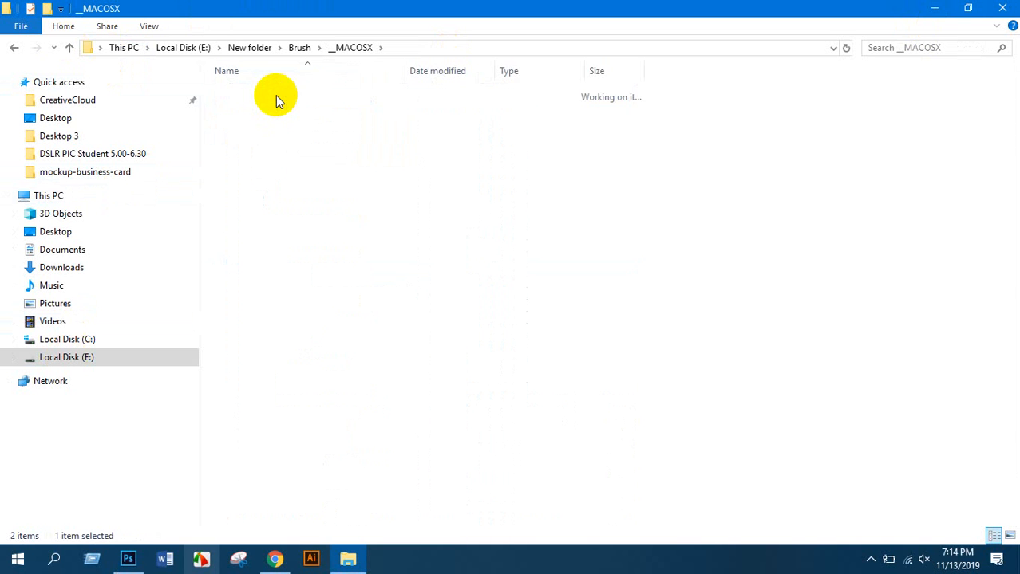
click(263, 140)
Rename the PSD to 'Realistic Business Cards MockUp 6', removing the '._' prefix
right_click(256, 140)
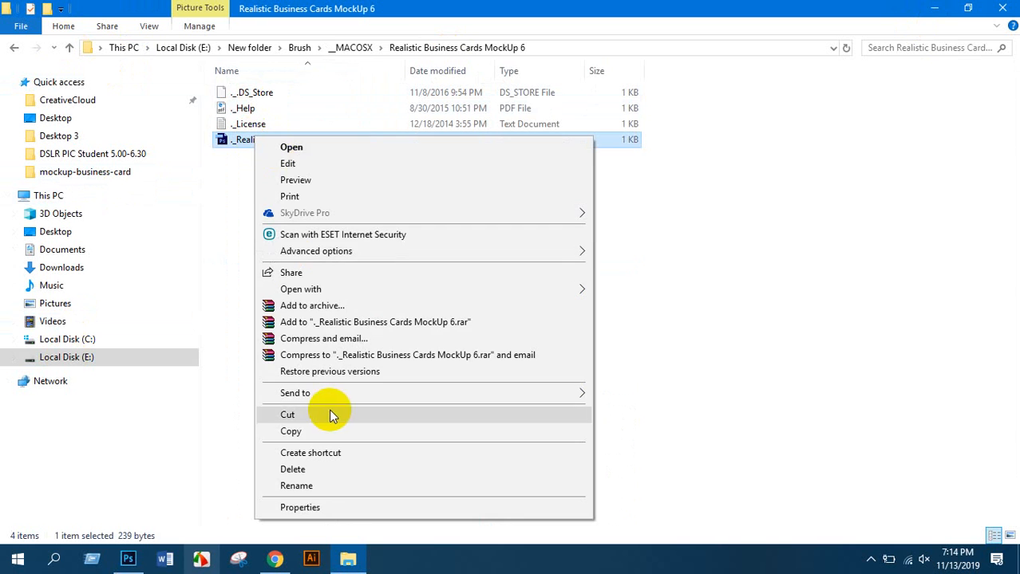
click(329, 486)
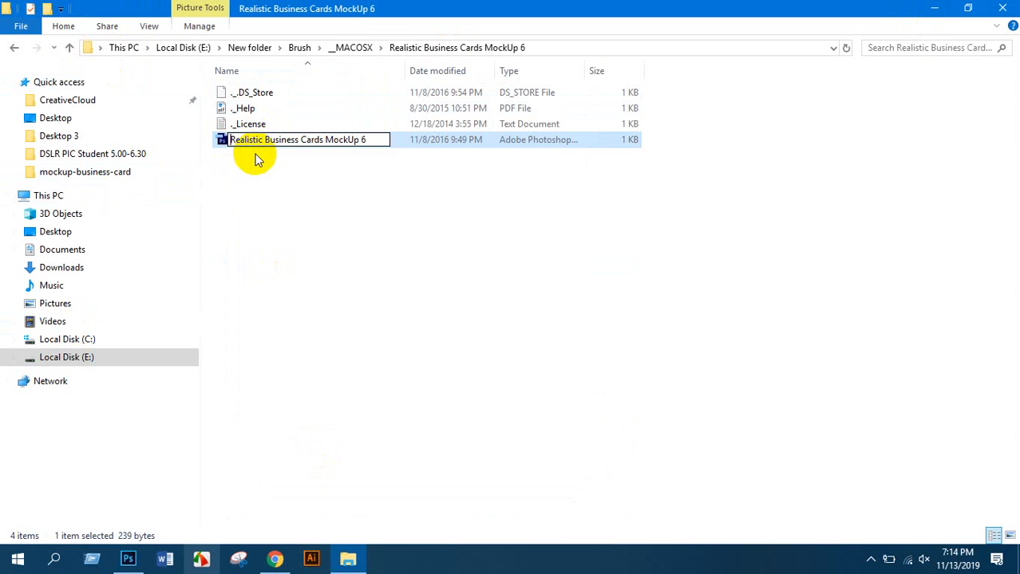
key(Return)
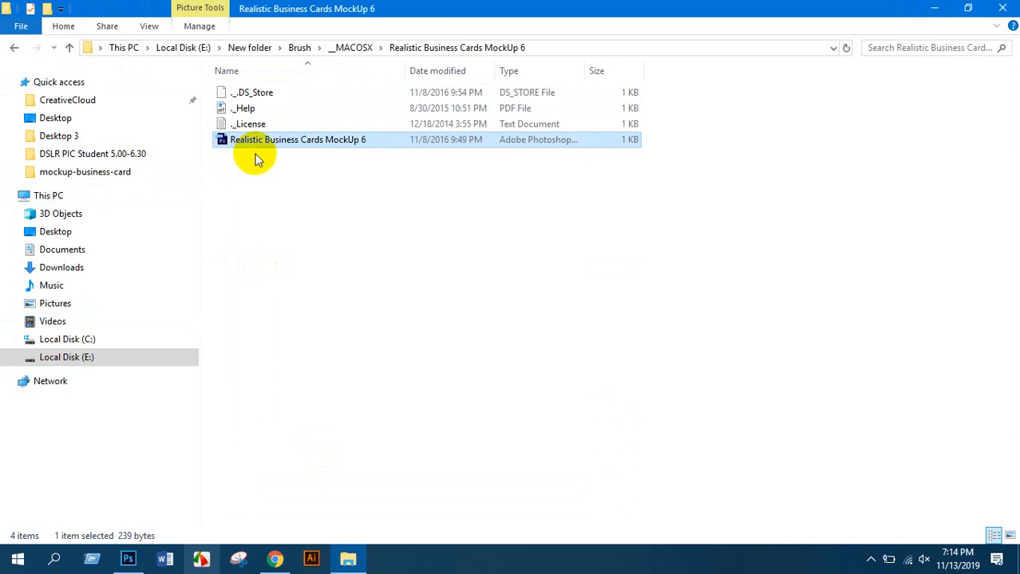
click(256, 160)
click(281, 141)
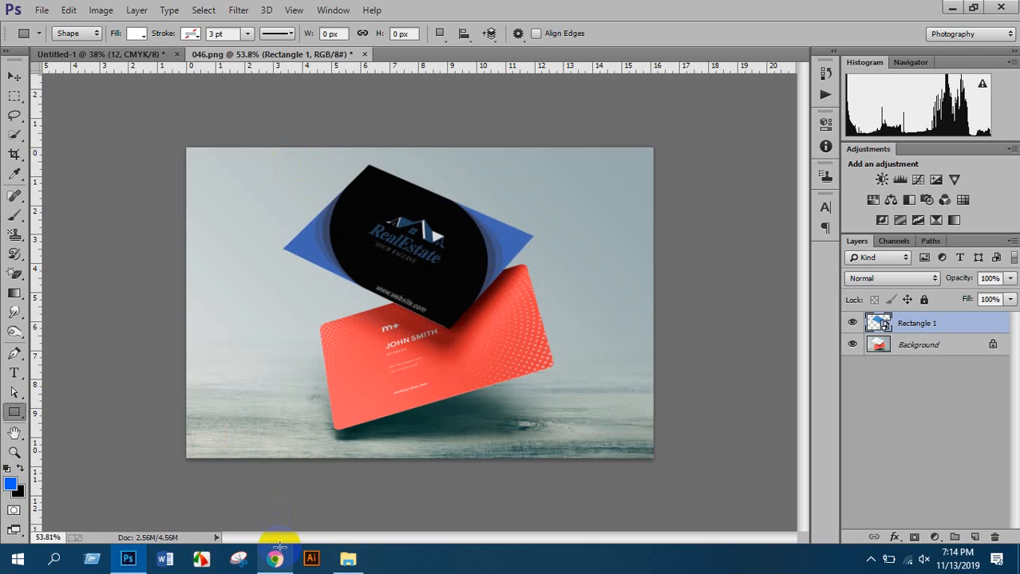
click(40, 10)
click(36, 38)
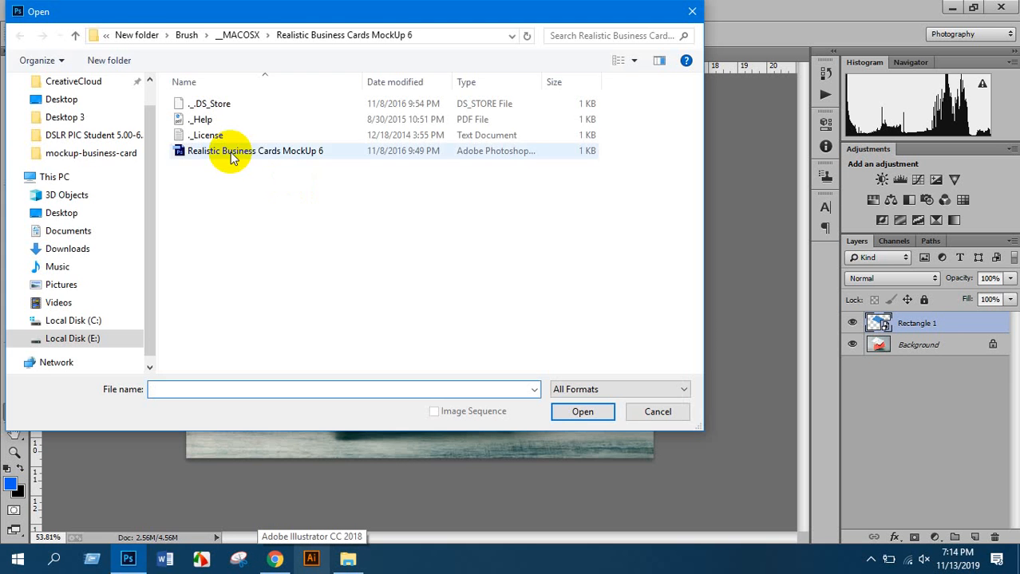
double_click(231, 154)
click(465, 220)
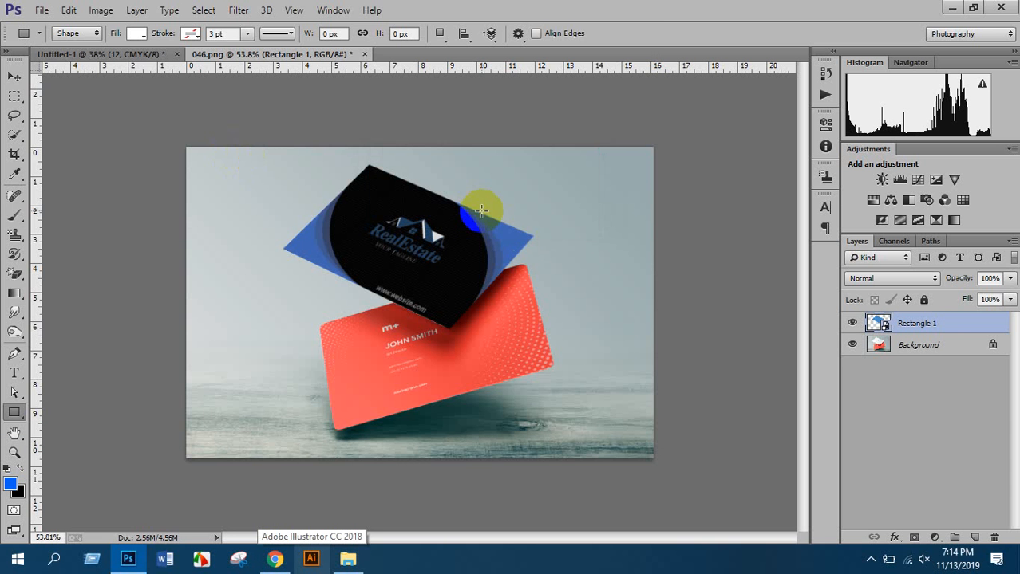
click(42, 12)
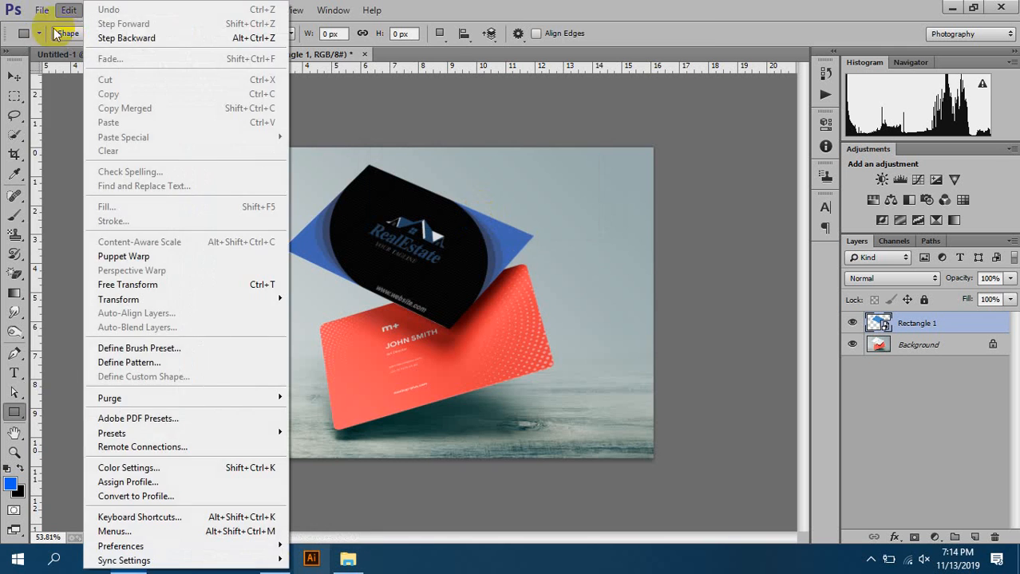
click(79, 37)
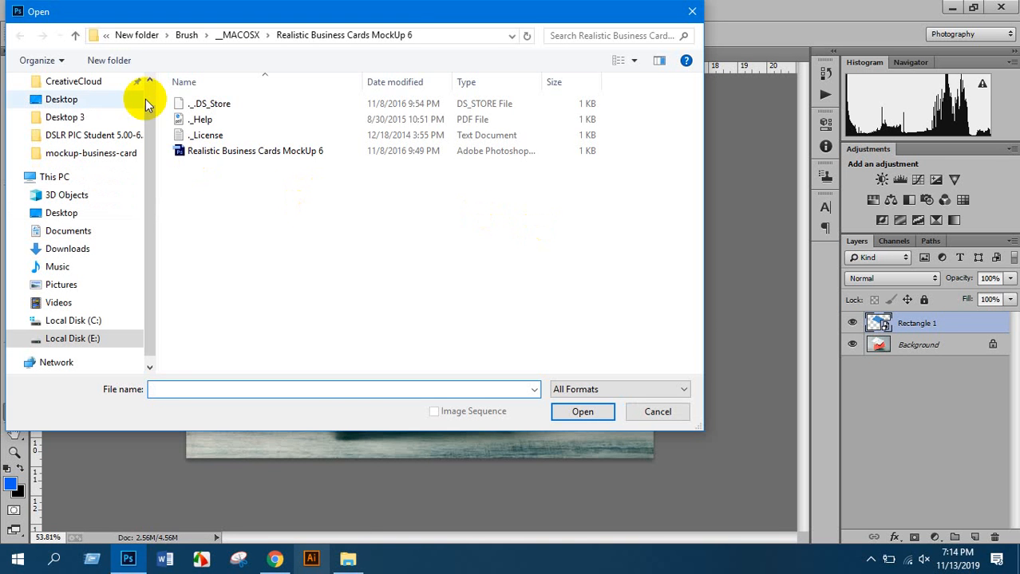
click(200, 103)
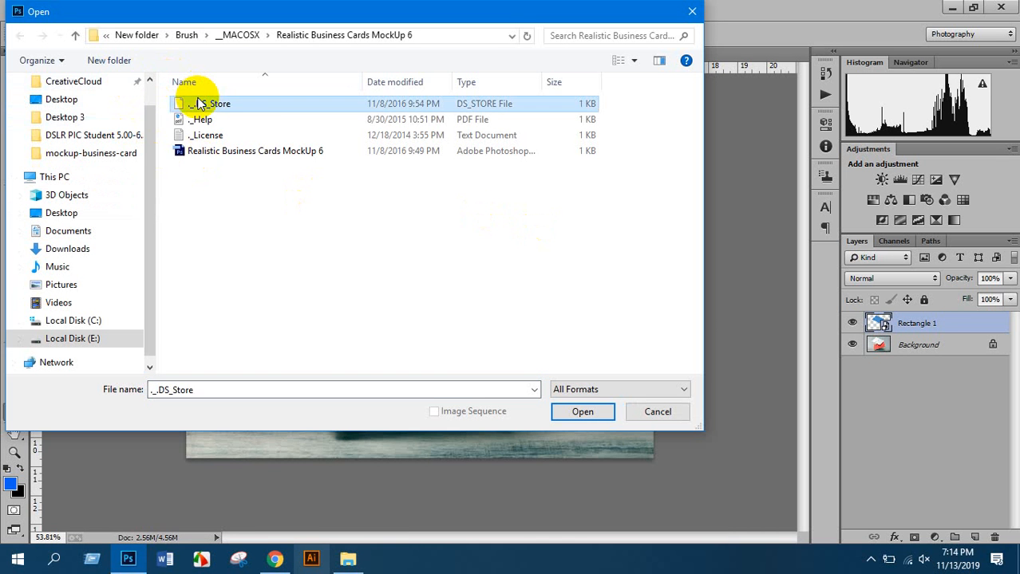
click(279, 153)
right_click(280, 153)
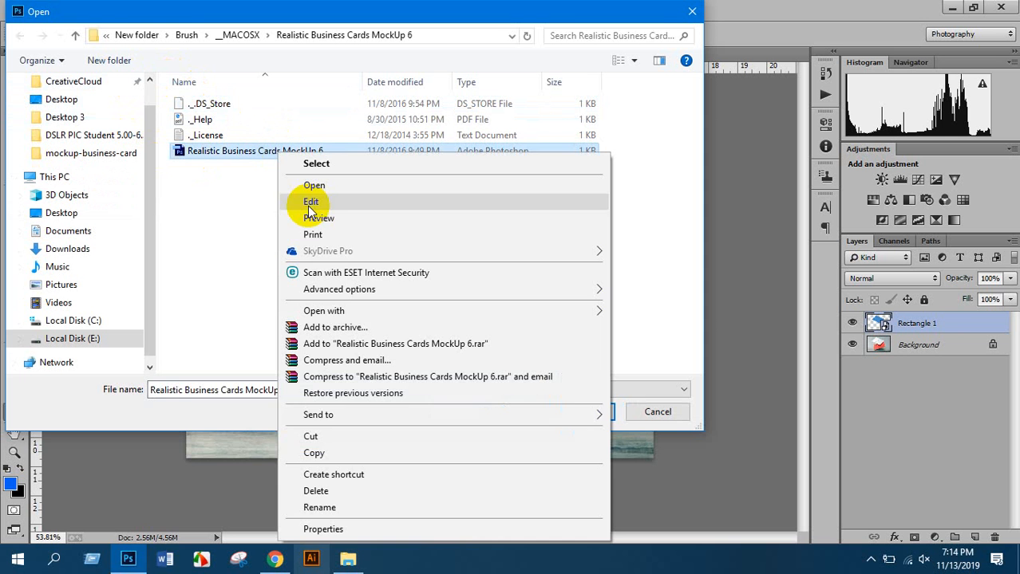
click(315, 527)
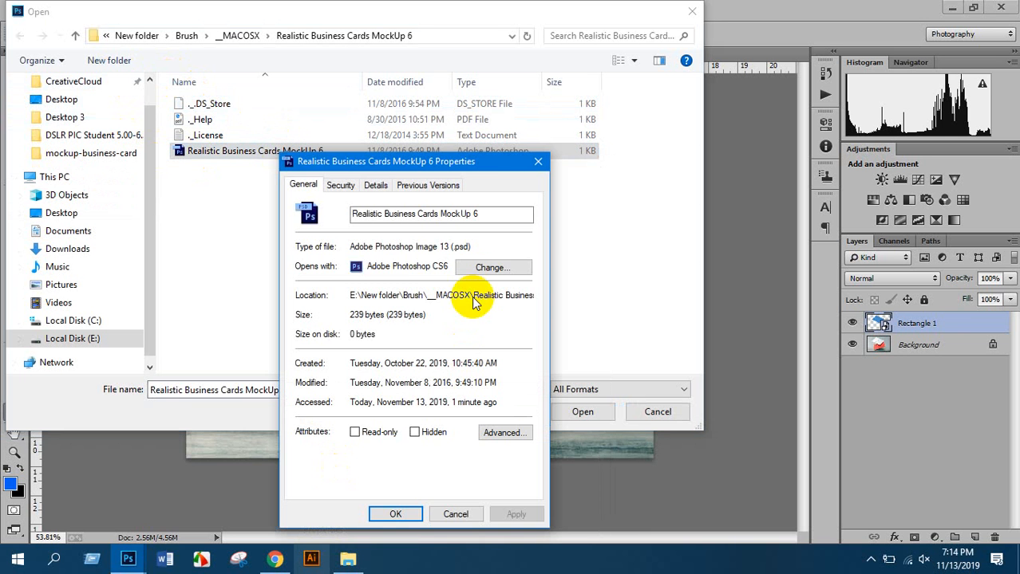
click(489, 268)
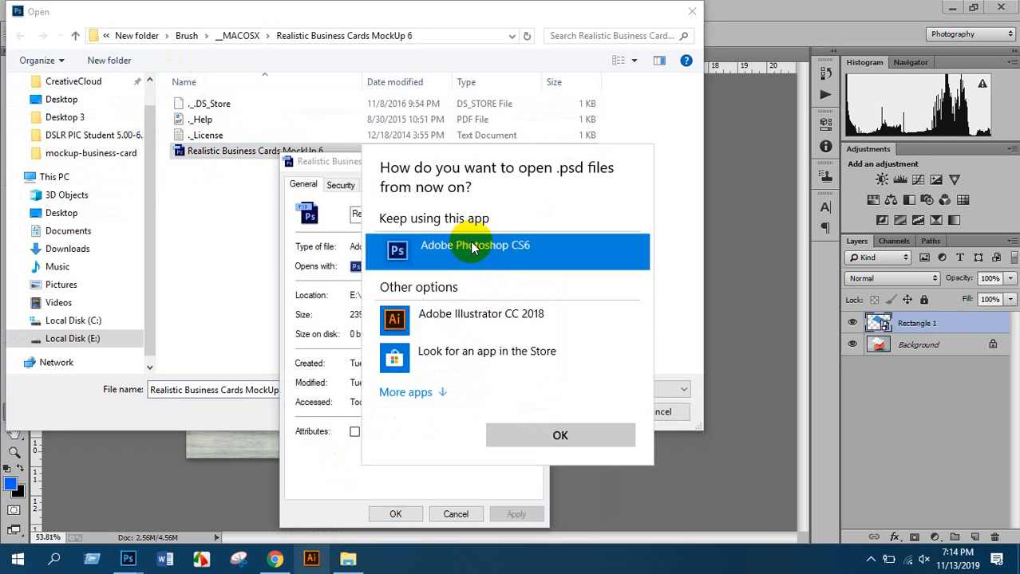
click(527, 437)
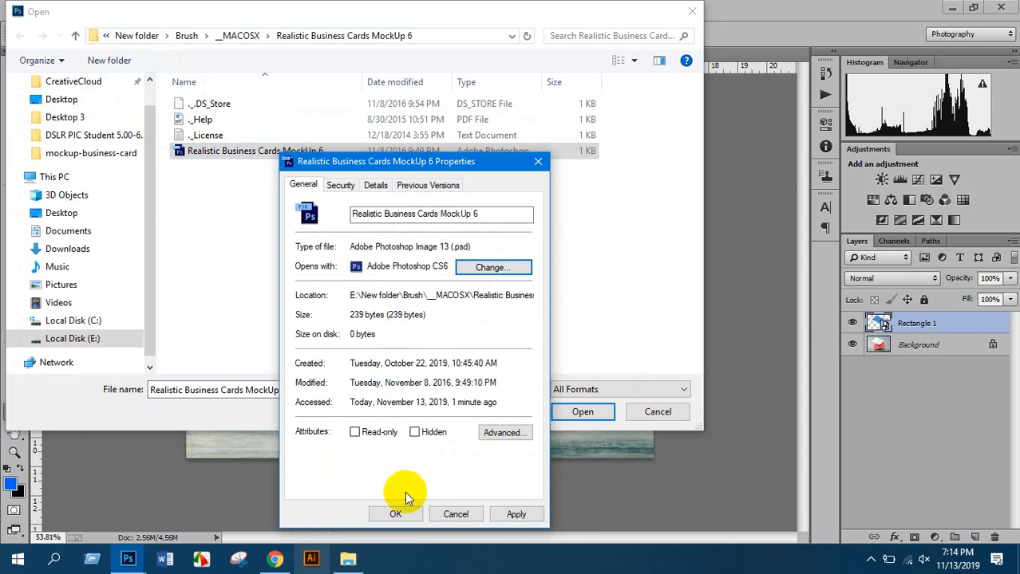
click(397, 513)
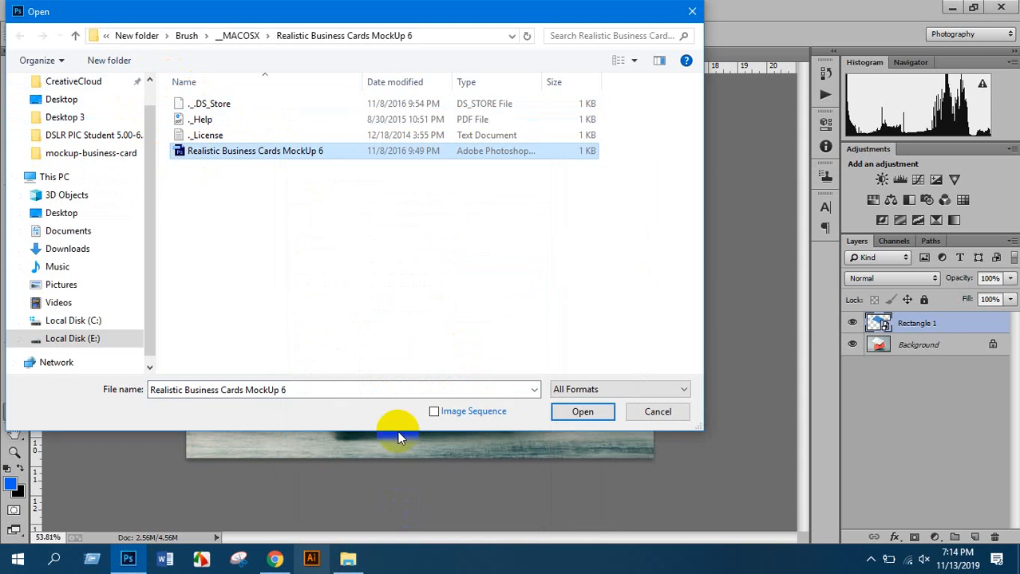
click(573, 415)
click(490, 218)
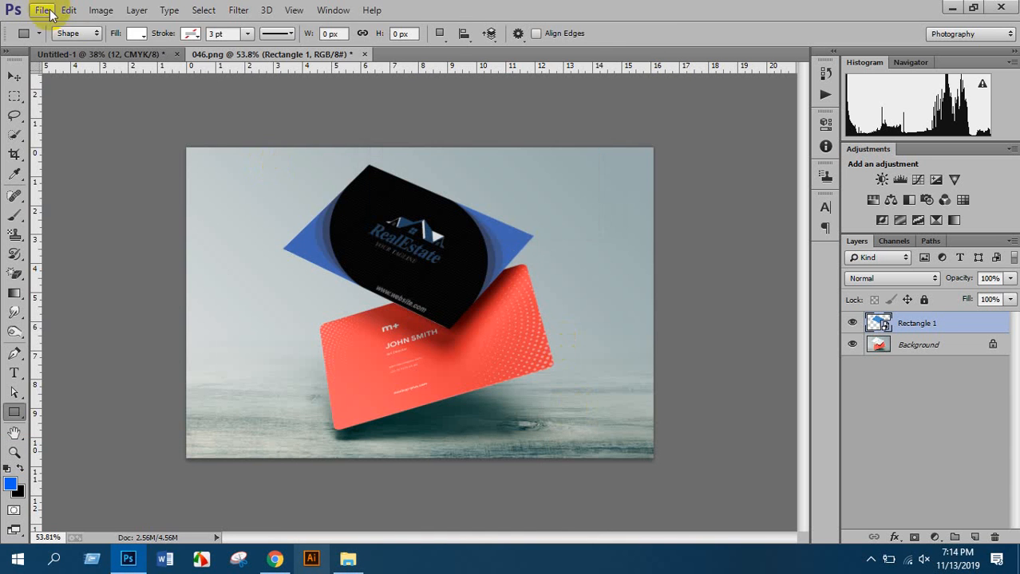
Open Realistic Business Cards MockUp 6.psd from Brush\Realistic-Business-Cards-MockUp-6 and its inner subfolder
click(42, 10)
click(49, 38)
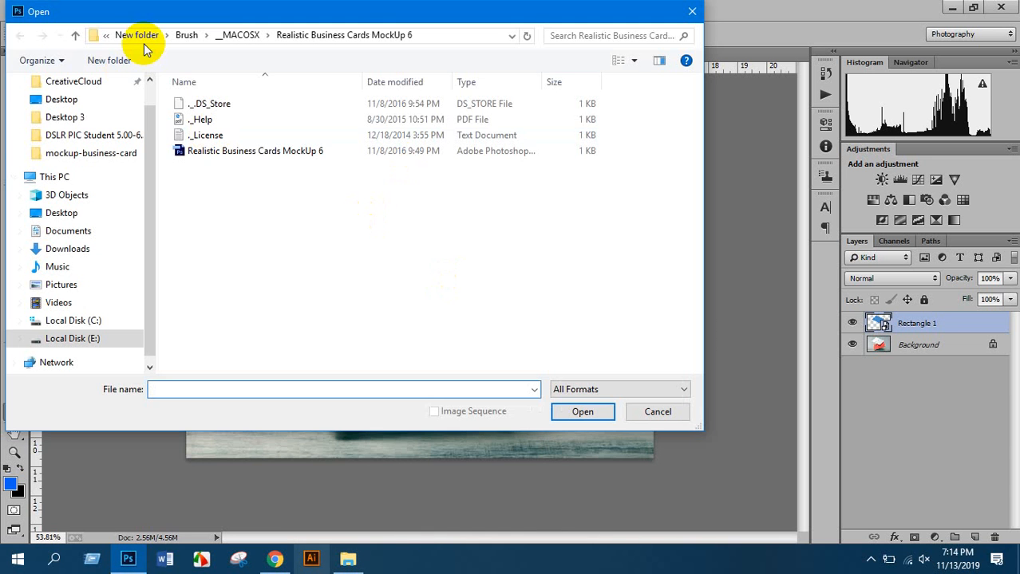
click(78, 37)
click(78, 36)
click(77, 36)
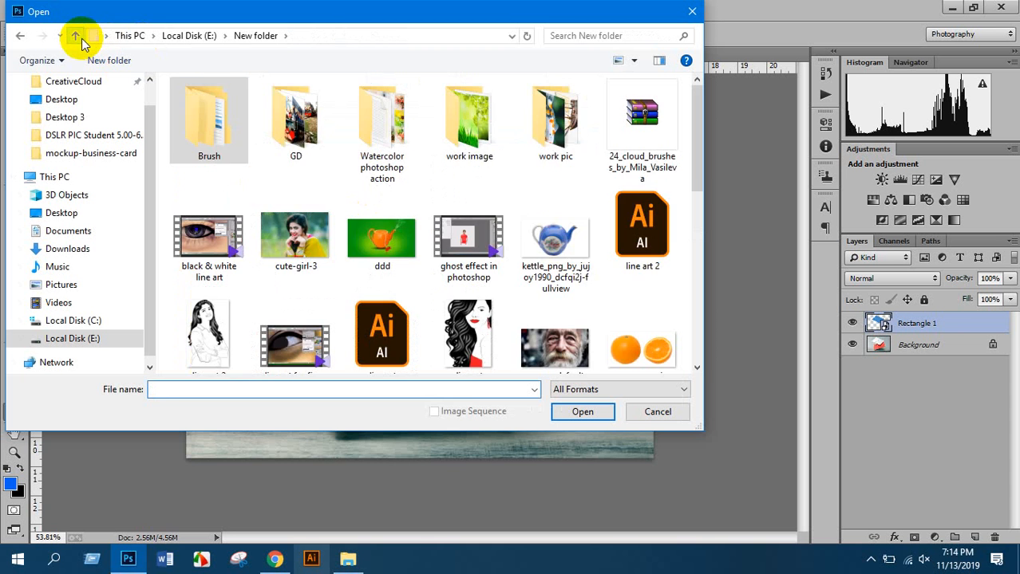
double_click(223, 112)
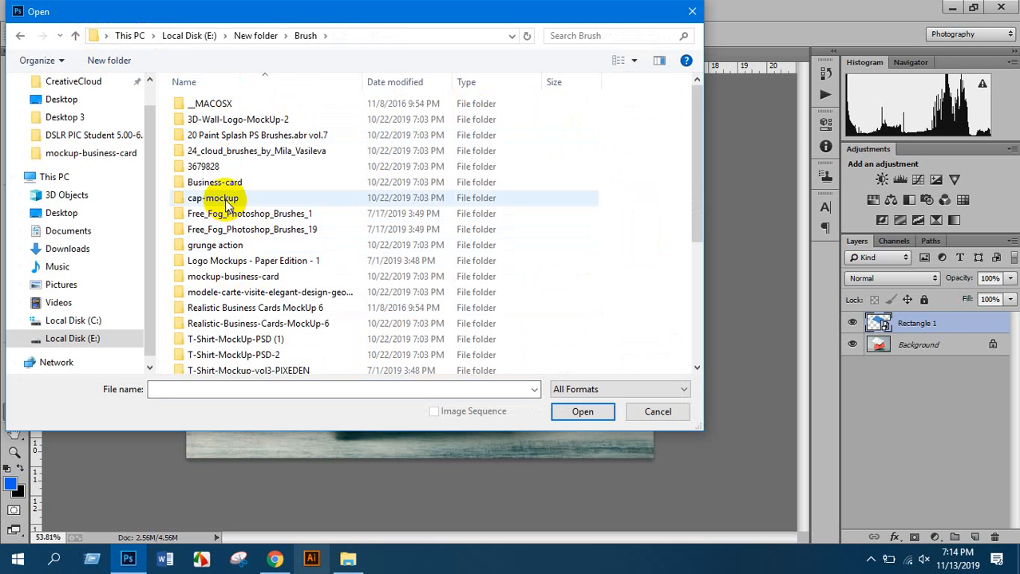
click(250, 315)
double_click(240, 323)
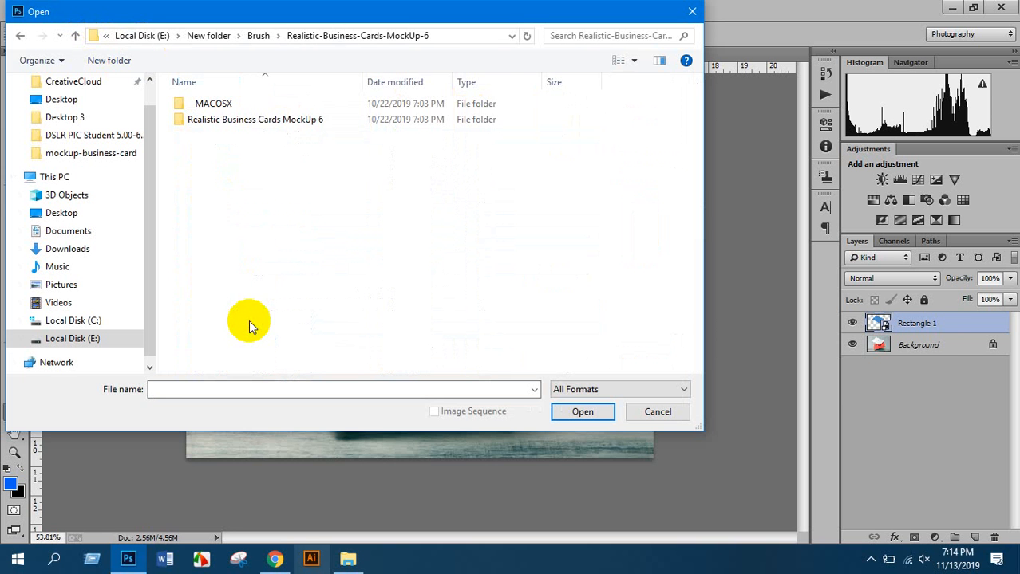
click(244, 121)
double_click(243, 121)
double_click(211, 150)
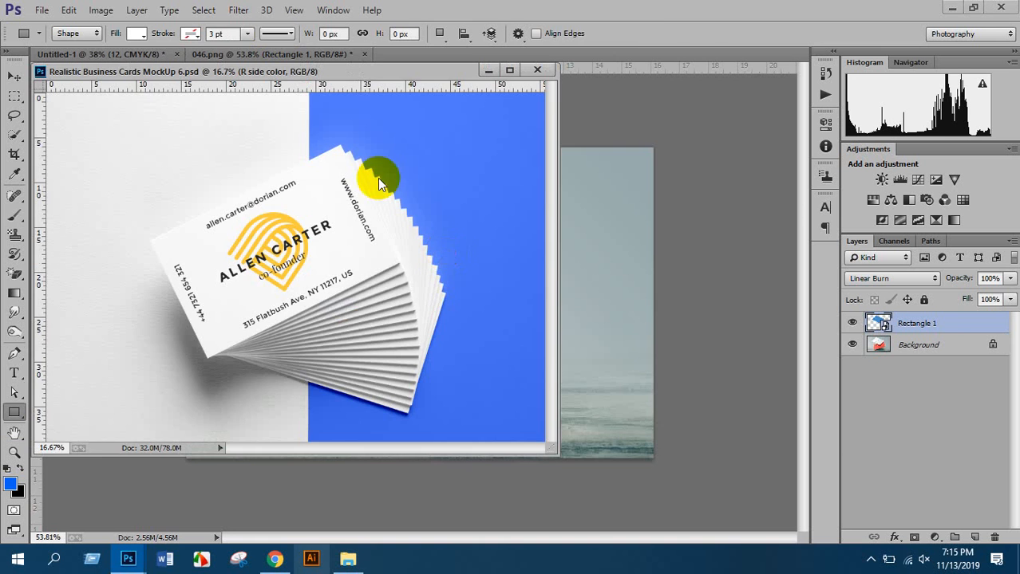
Open the Your design here smart object for editing, dismissing the info and missing-fonts notices
drag(287, 72, 437, 54)
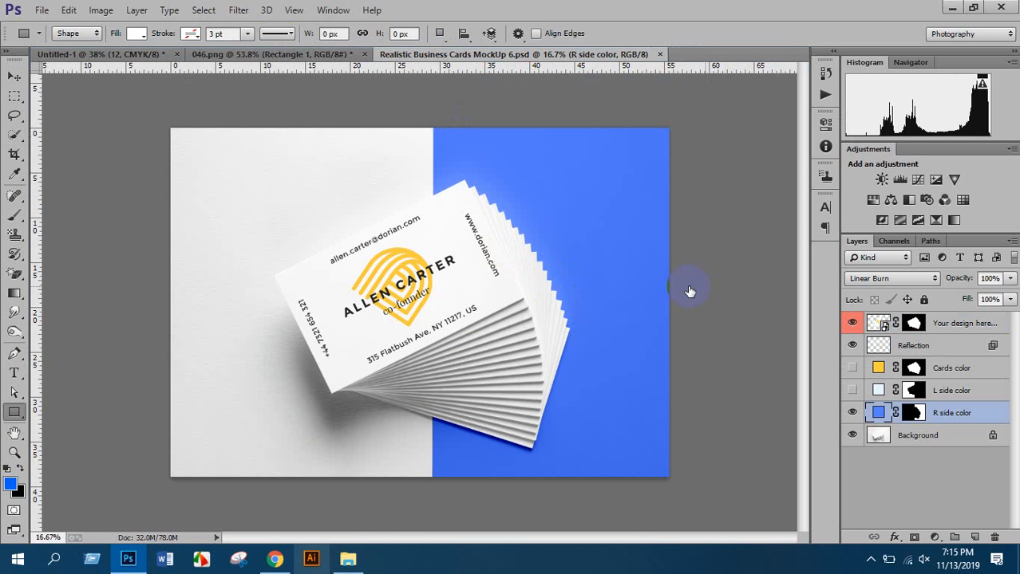
click(886, 327)
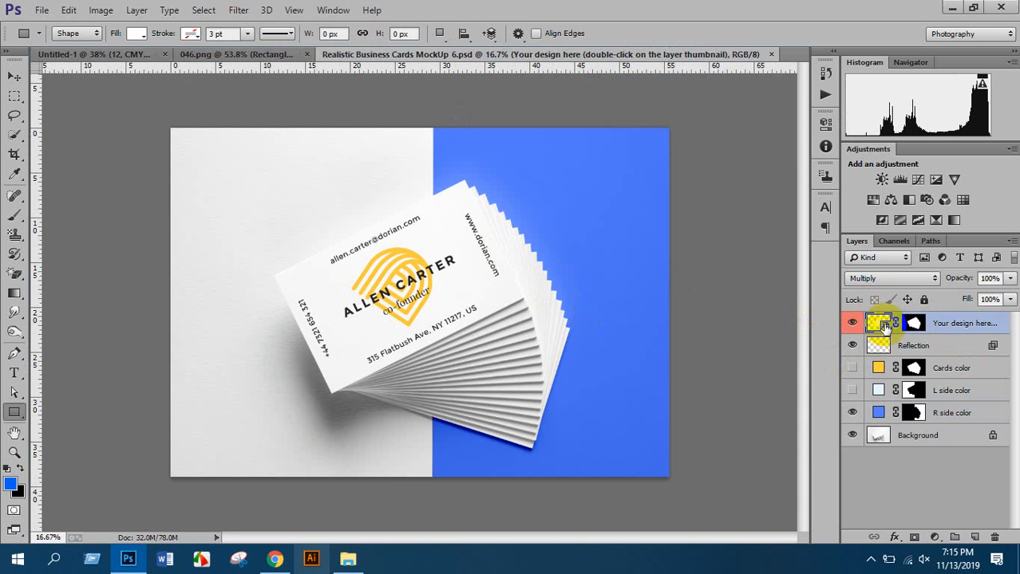
double_click(884, 327)
click(546, 256)
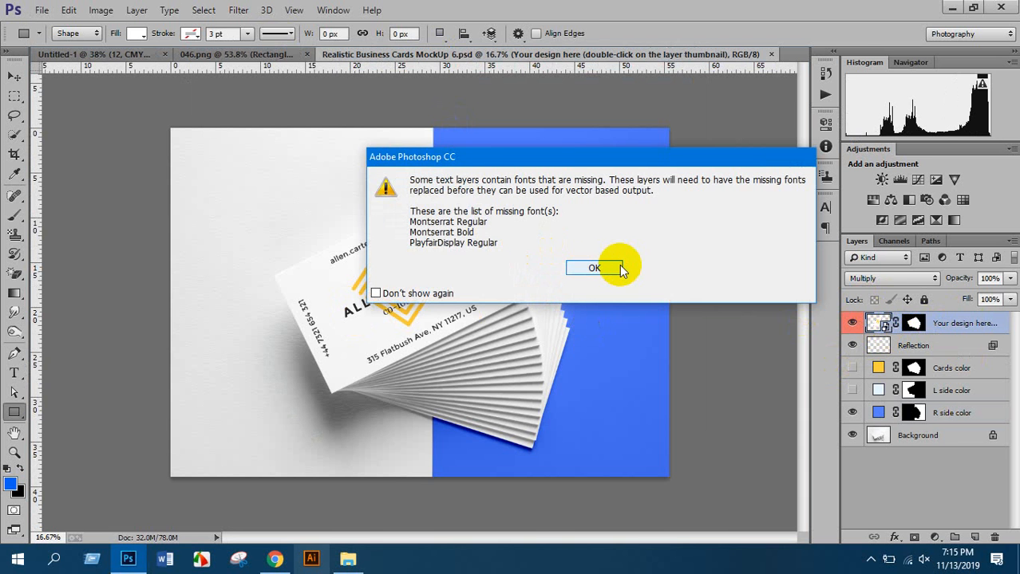
click(594, 268)
drag(375, 80, 448, 53)
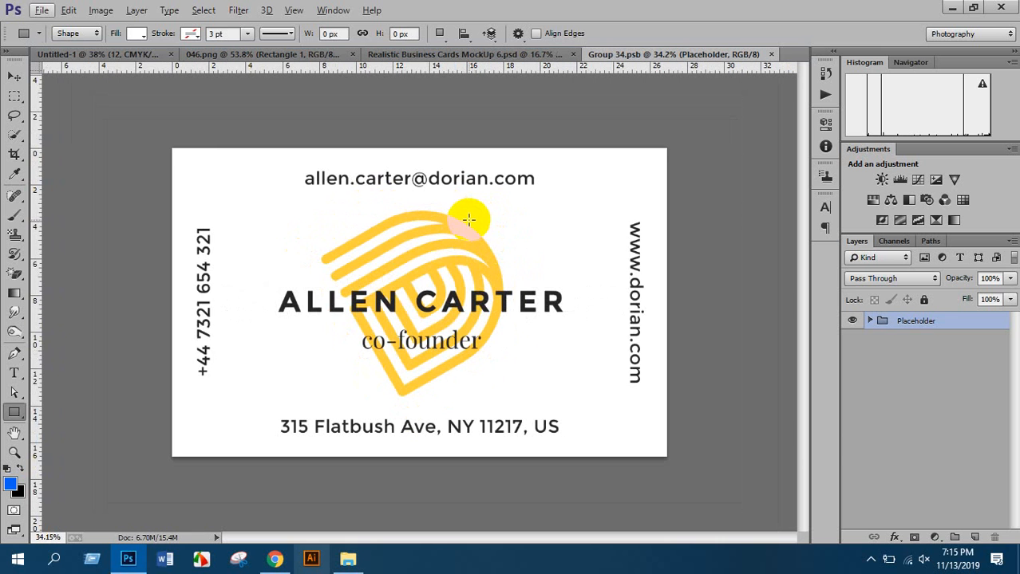
Place card 1 from the Desktop as a linked image, scaled to fill, and save it into the mockup
click(42, 11)
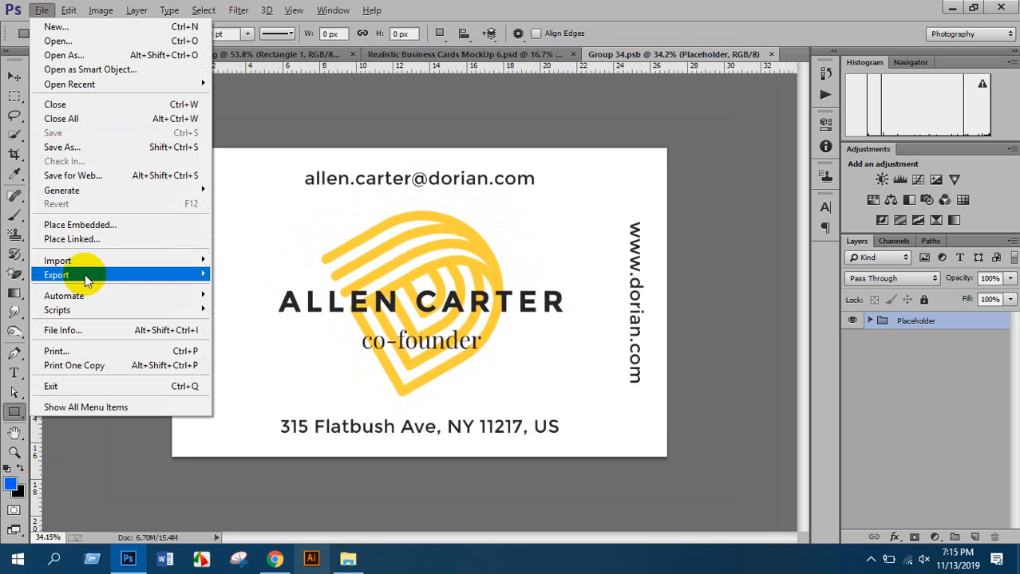
click(87, 237)
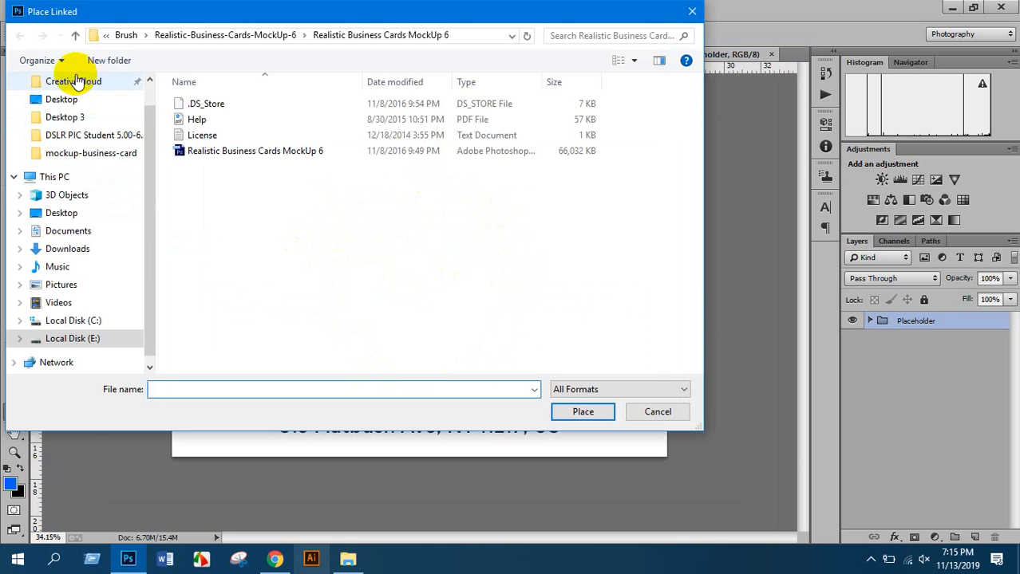
click(70, 98)
scroll(482, 277, down, 6)
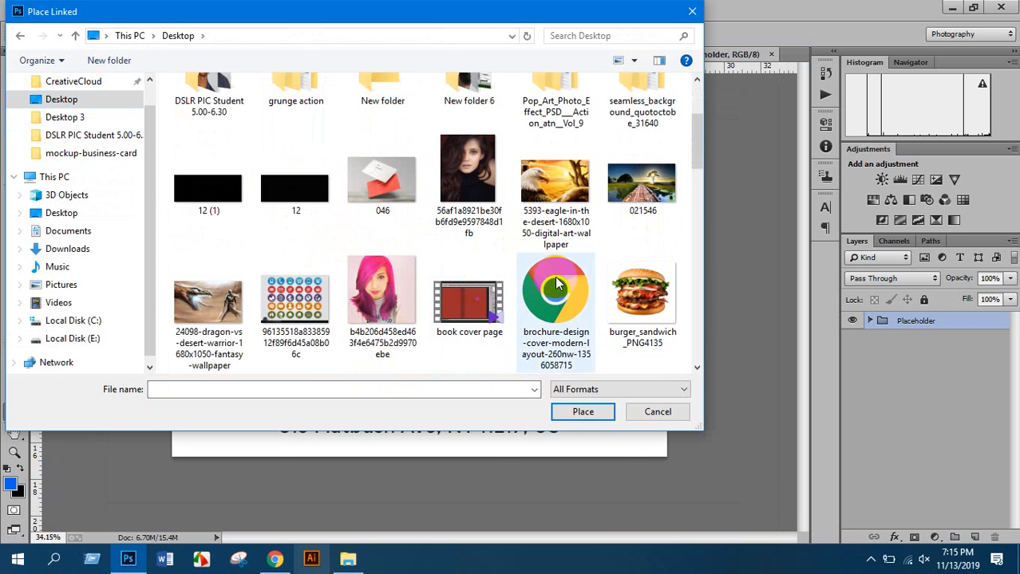
double_click(553, 199)
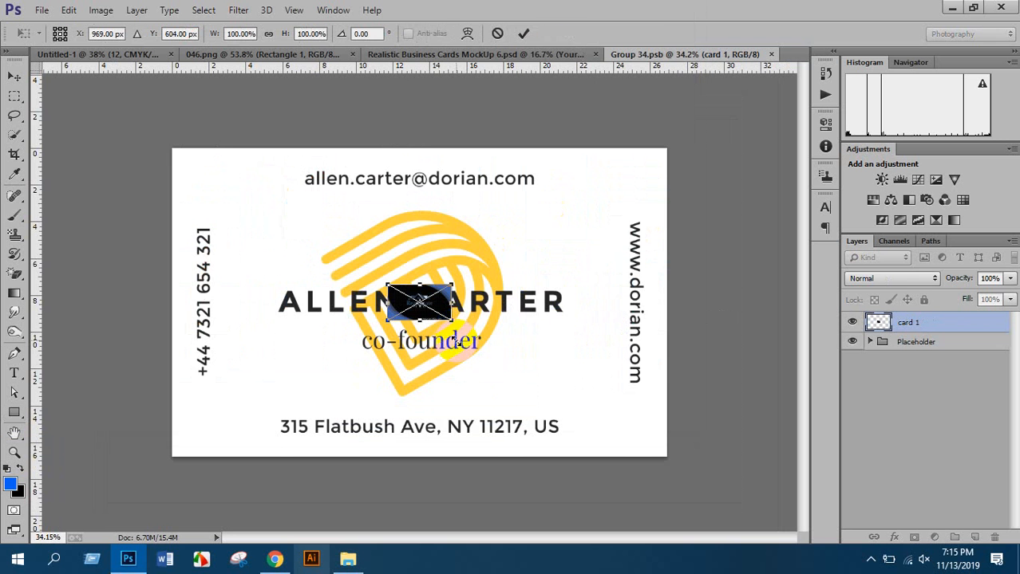
drag(454, 323, 687, 478)
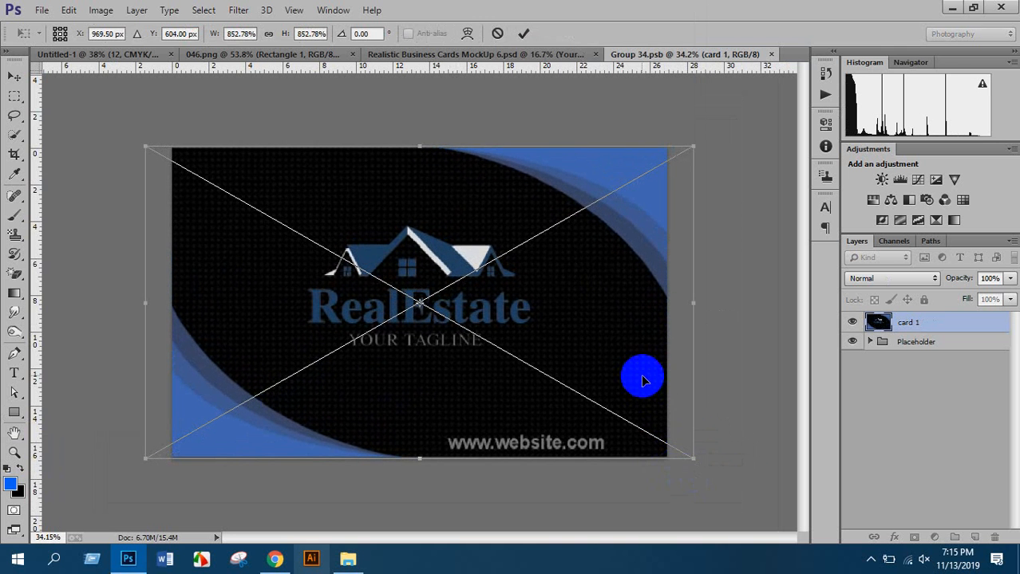
key(Return)
key(u)
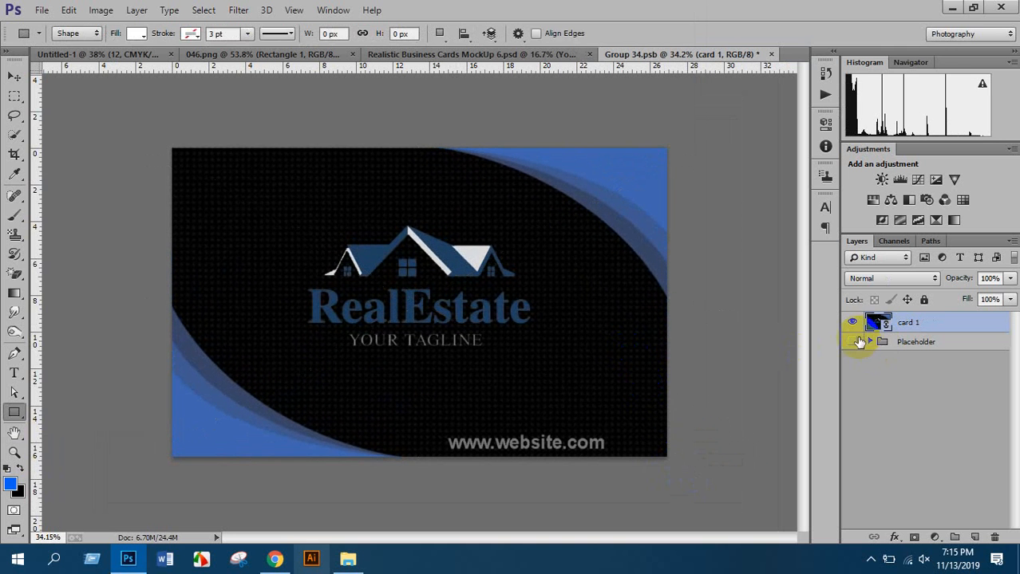
click(770, 54)
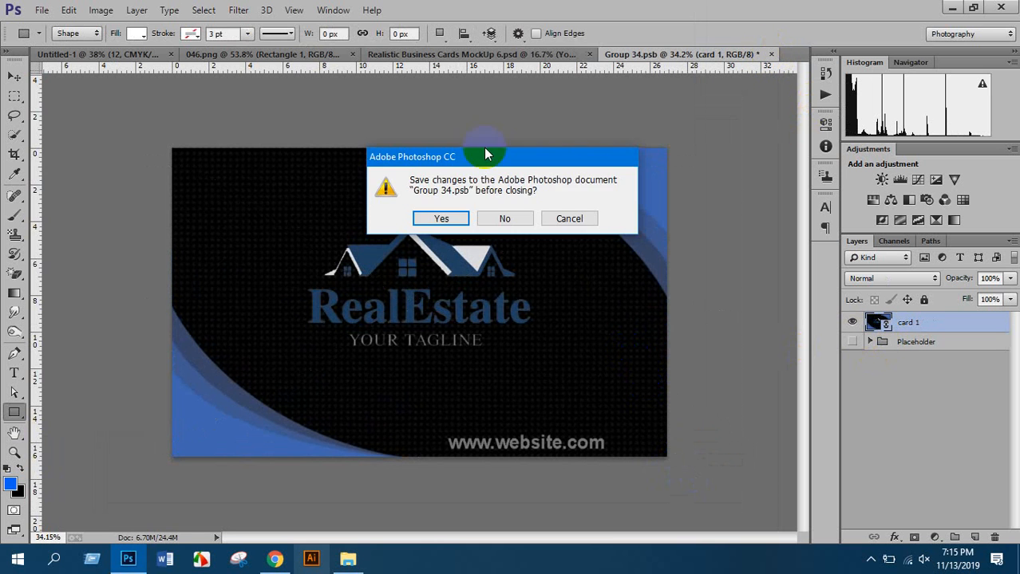
click(443, 218)
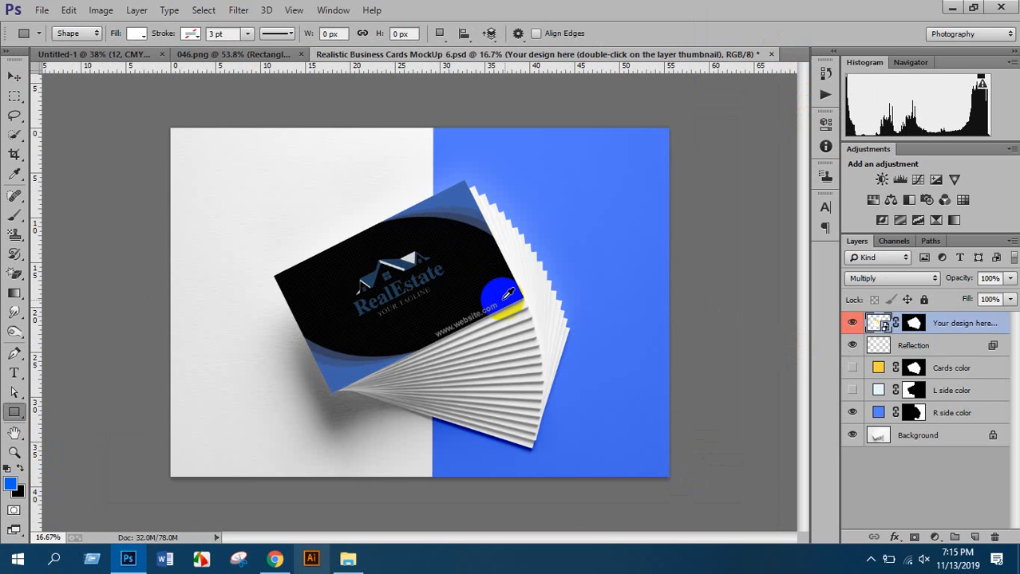
Turn on the Cards color and L side color layers to tint the mockup
scroll(505, 296, up, 2)
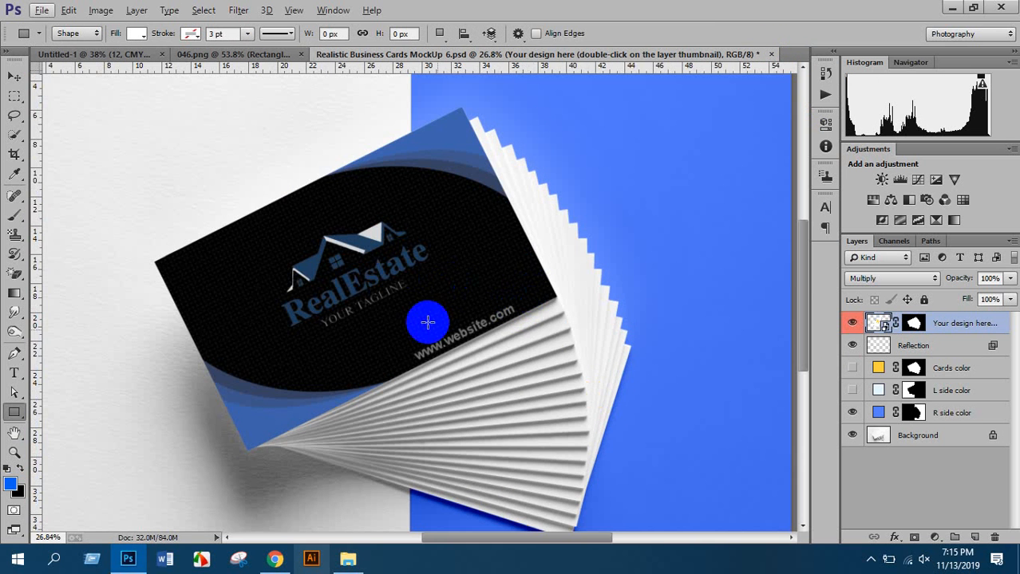
scroll(523, 363, down, 2)
scroll(526, 361, down, 2)
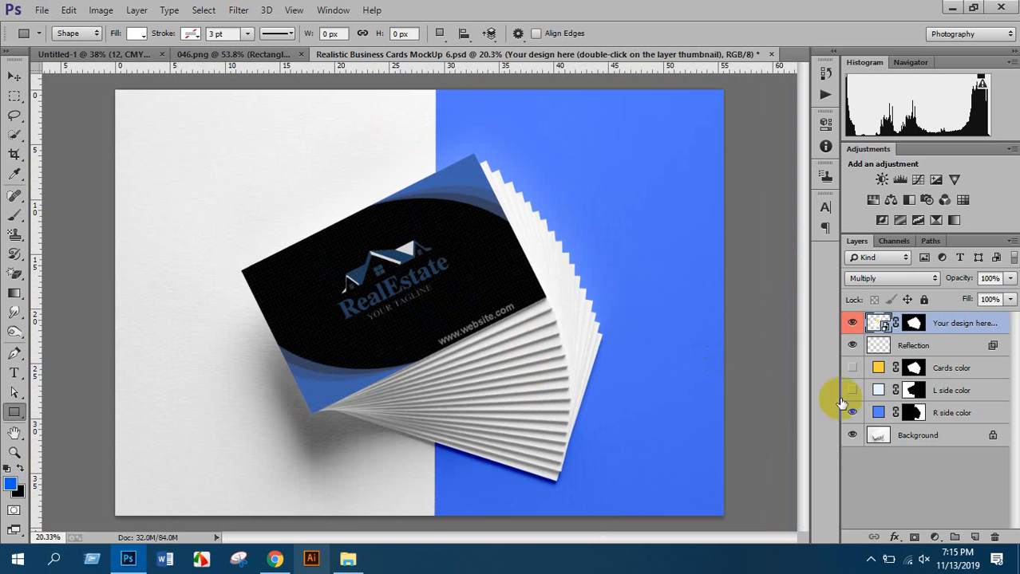
double_click(878, 412)
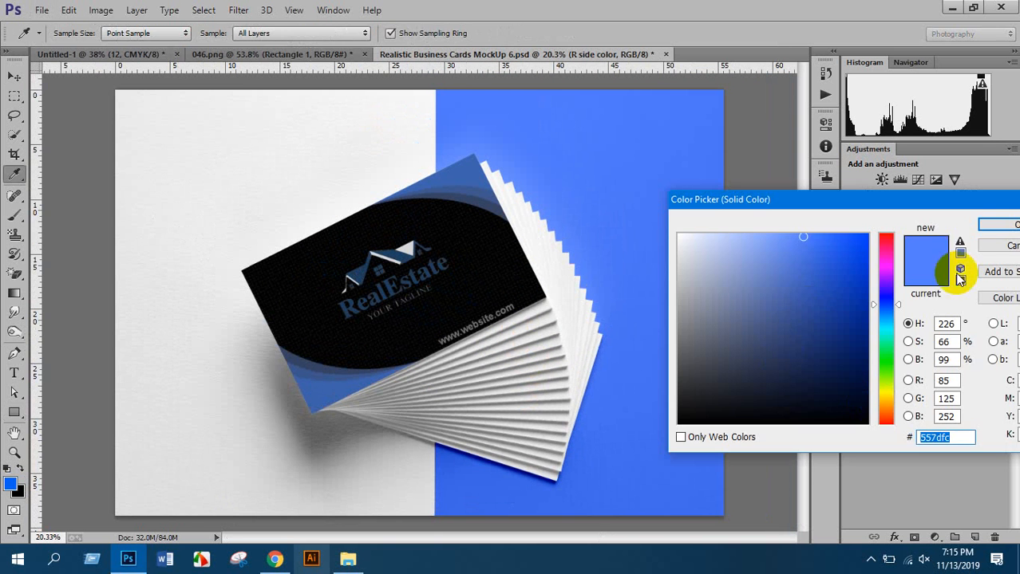
click(996, 225)
click(878, 368)
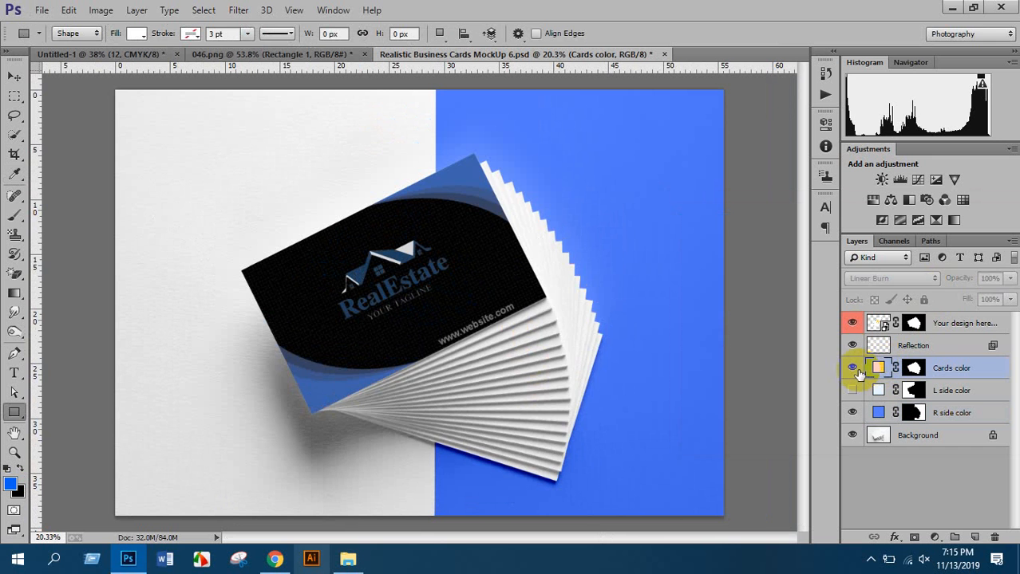
click(852, 369)
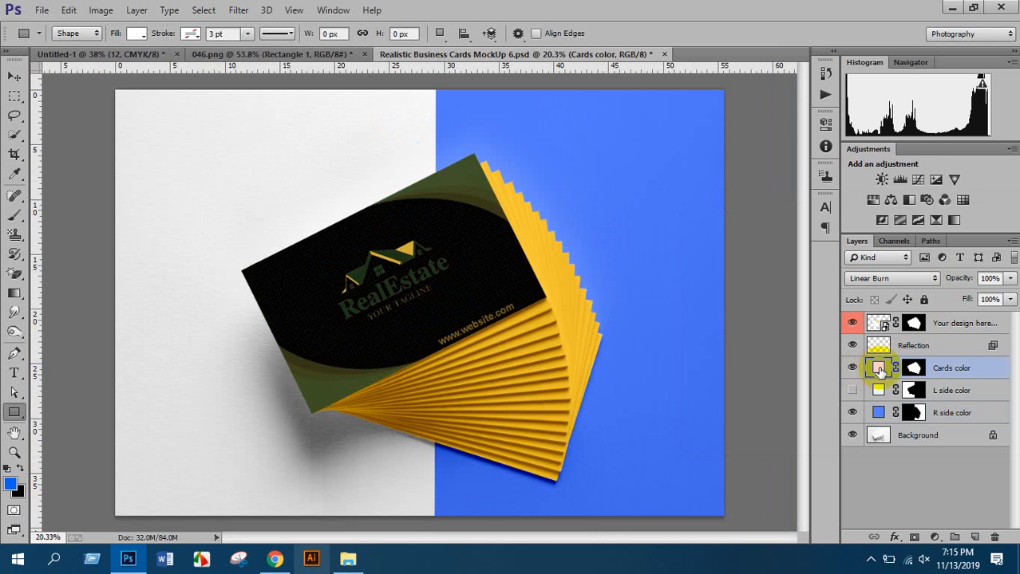
click(852, 390)
click(852, 390)
click(852, 390)
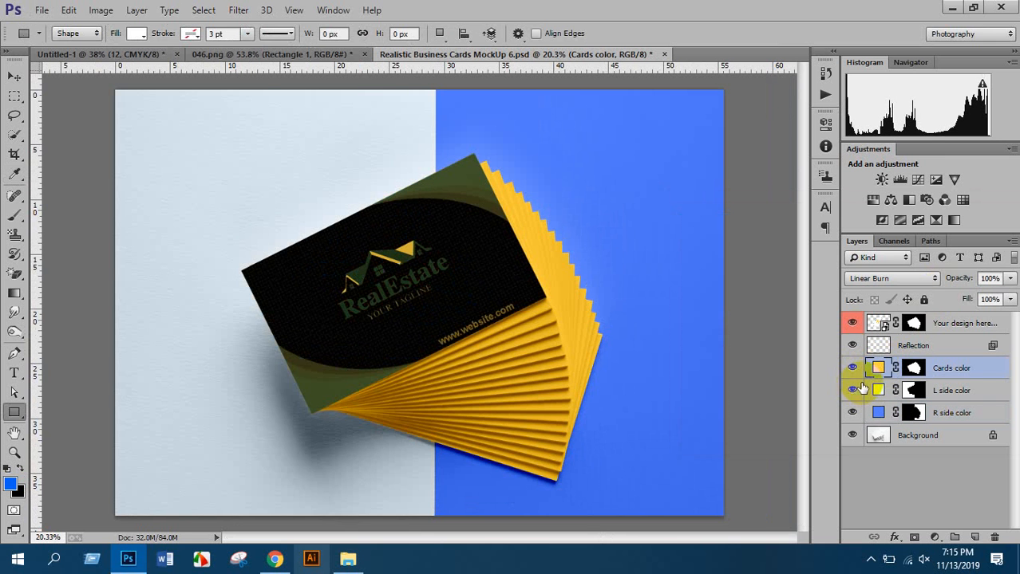
Set the Cards color fill to grey #a2a2a2
click(883, 369)
double_click(883, 369)
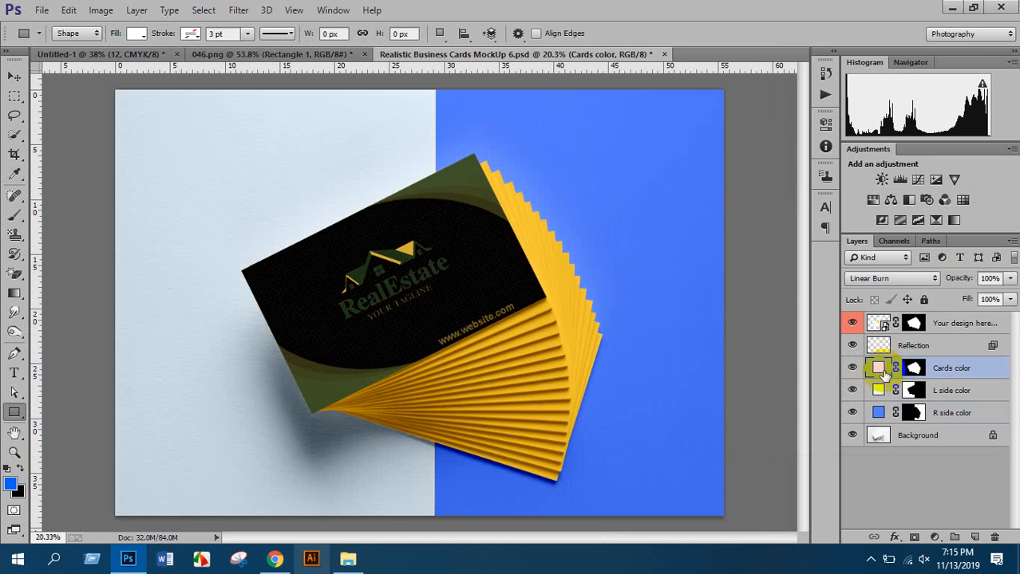
mouse_move(740, 342)
mouse_down()
mouse_move(700, 380)
mouse_move(676, 308)
mouse_up()
mouse_move(781, 320)
mouse_down()
mouse_move(822, 286)
mouse_move(858, 320)
mouse_move(834, 273)
mouse_move(739, 262)
mouse_move(671, 318)
mouse_move(683, 296)
mouse_move(676, 230)
mouse_move(655, 236)
mouse_move(678, 288)
mouse_move(669, 302)
mouse_up()
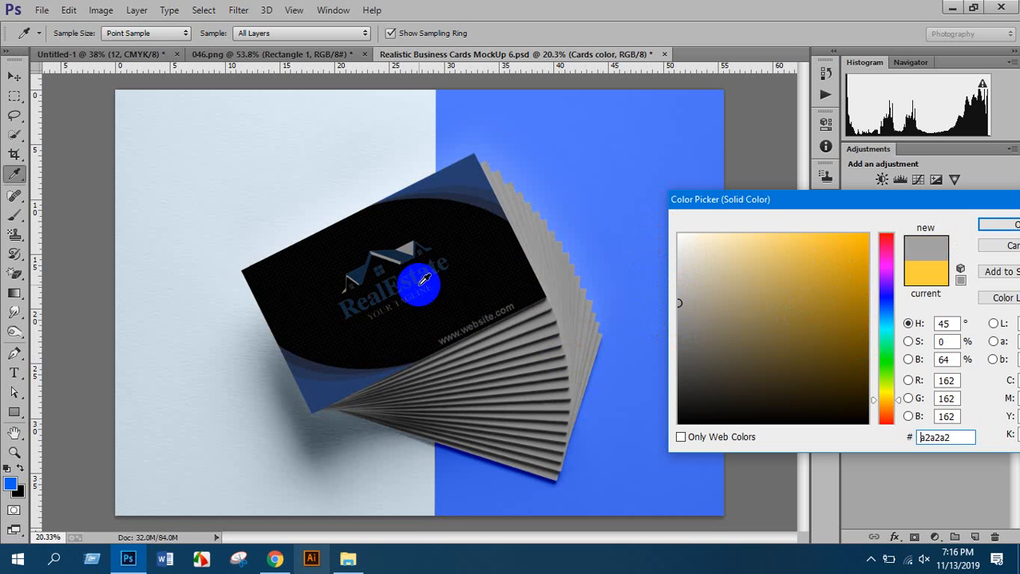
click(993, 225)
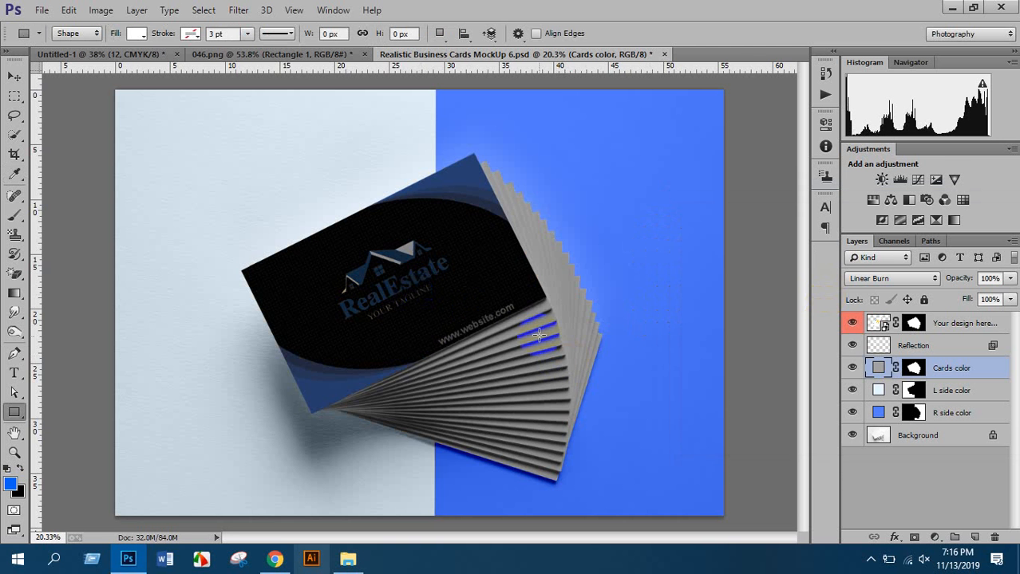
scroll(526, 335, down, 3)
scroll(463, 240, up, 6)
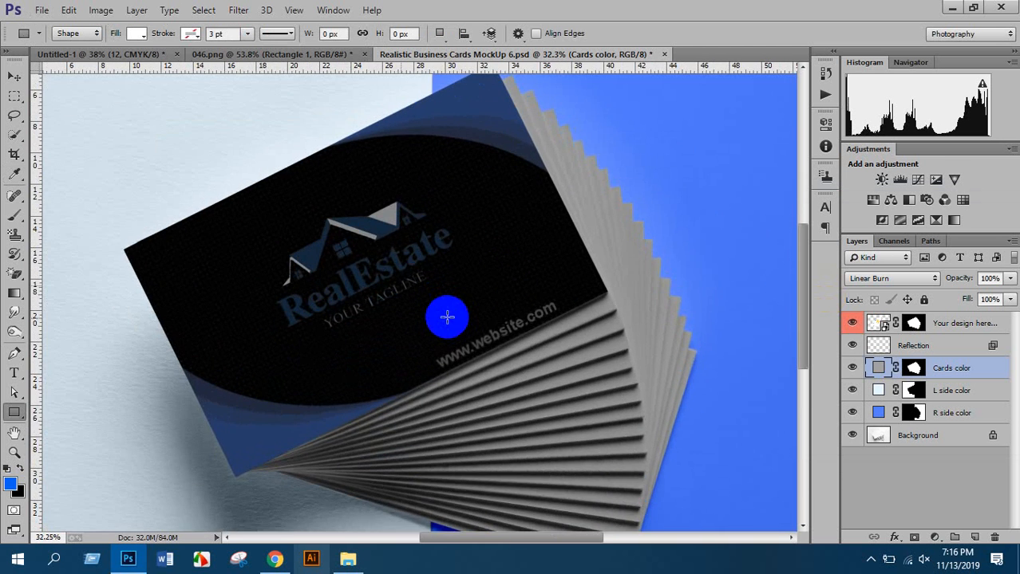
scroll(576, 348, up, 3)
scroll(586, 347, down, 5)
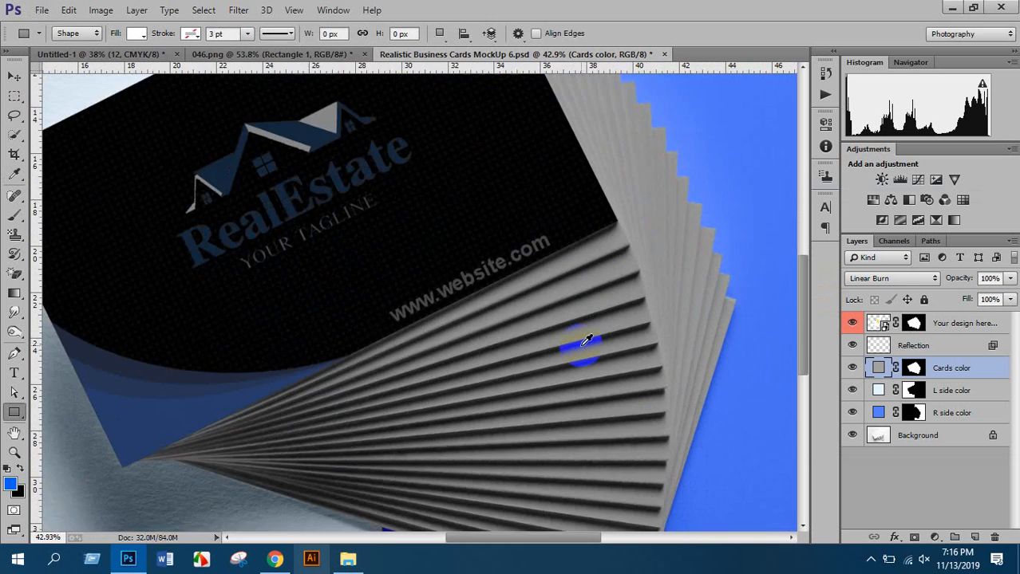
scroll(568, 335, down, 5)
scroll(556, 321, down, 3)
scroll(518, 288, up, 5)
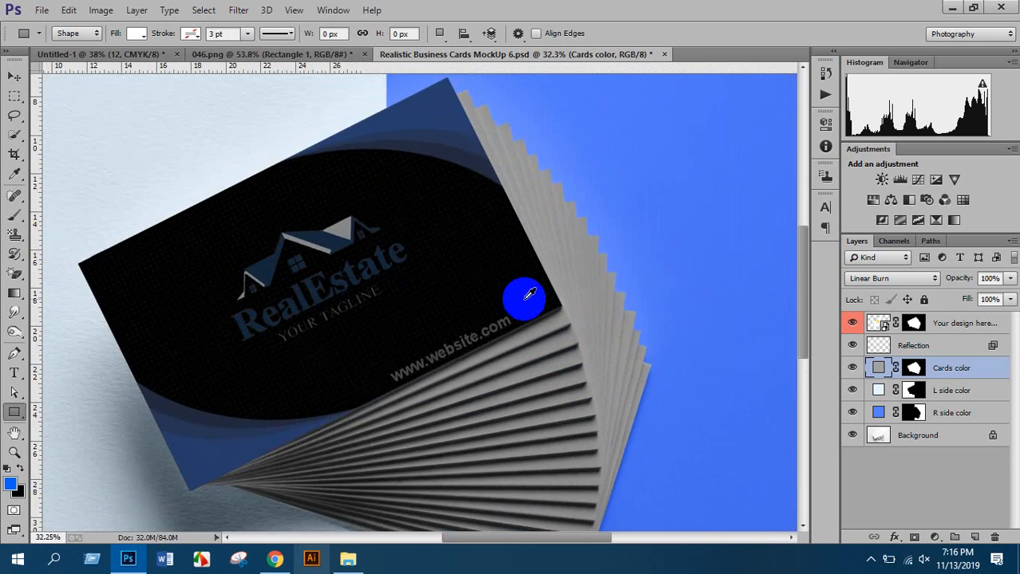
scroll(524, 299, down, 4)
scroll(524, 299, down, 2)
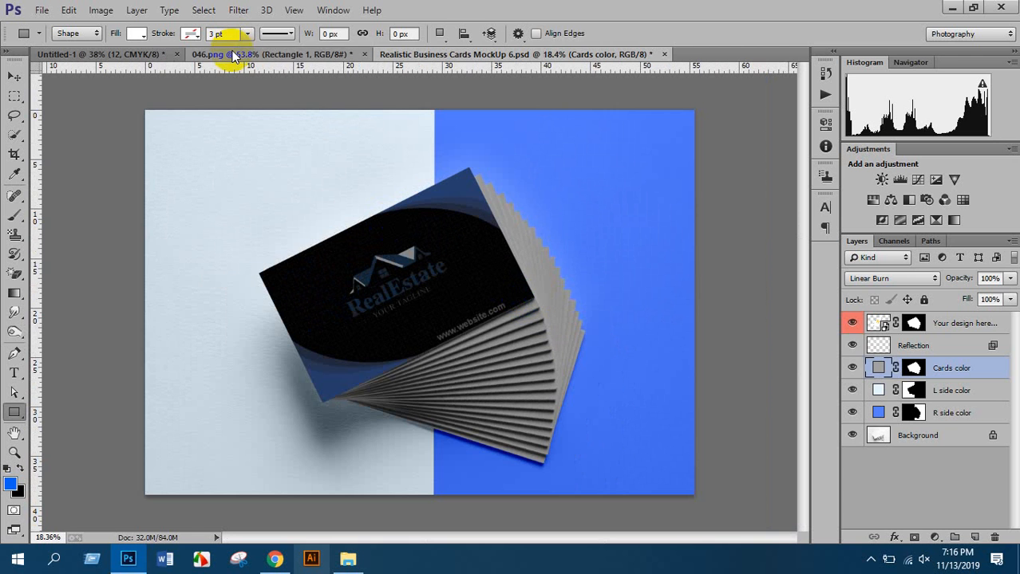
Switch from the 046.png mockup to the Untitled-1 flat RealEstate card document
click(263, 53)
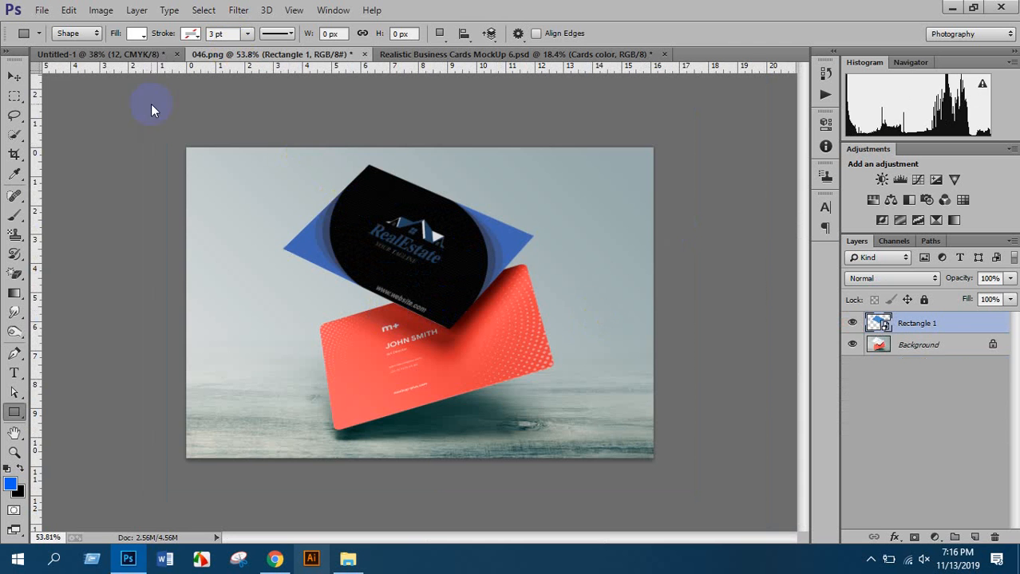
click(132, 54)
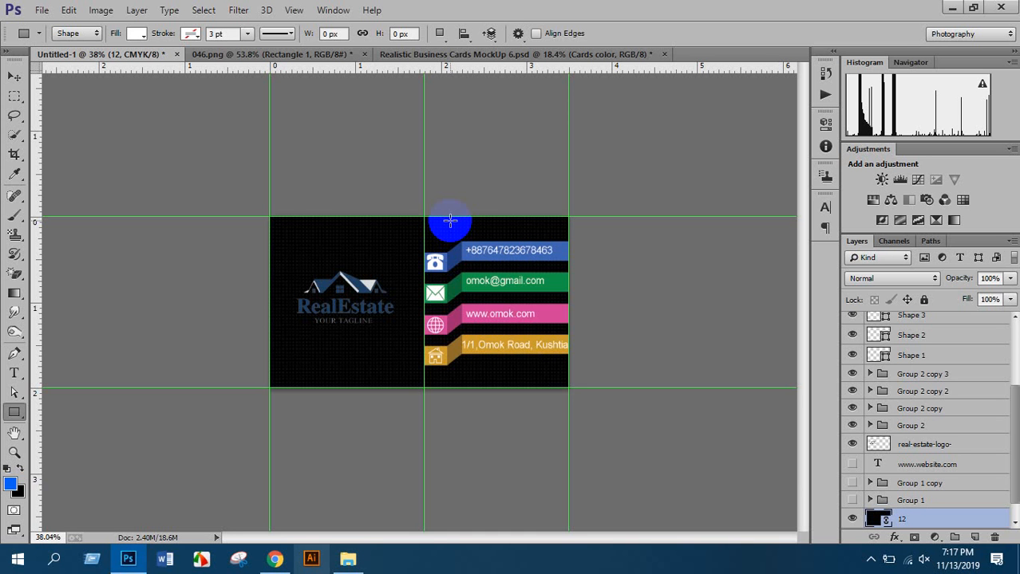
Create a new 3.5 × 2 inch, 300 ppi RGB document and dock its tab
key(ctrl+n)
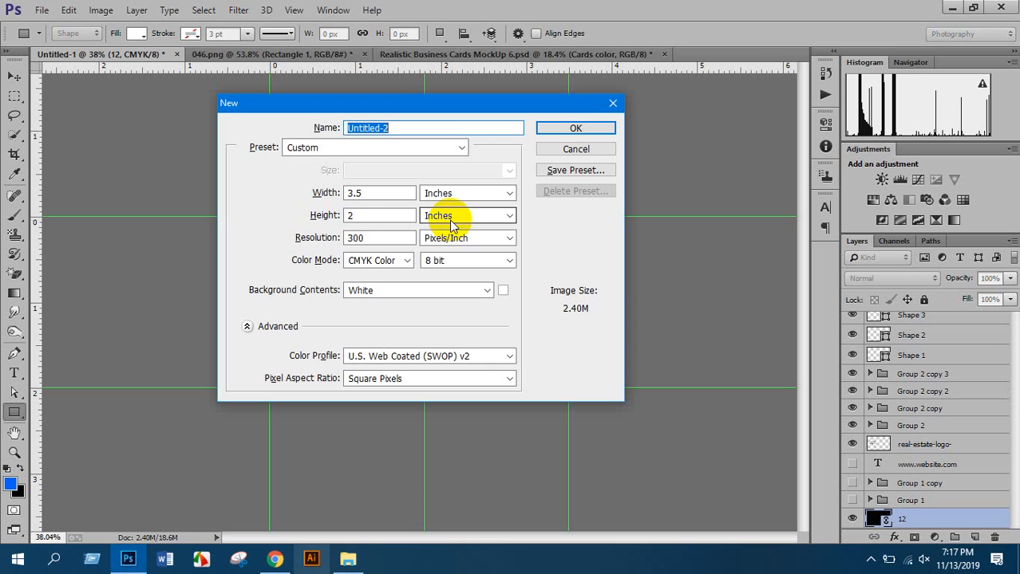
click(390, 264)
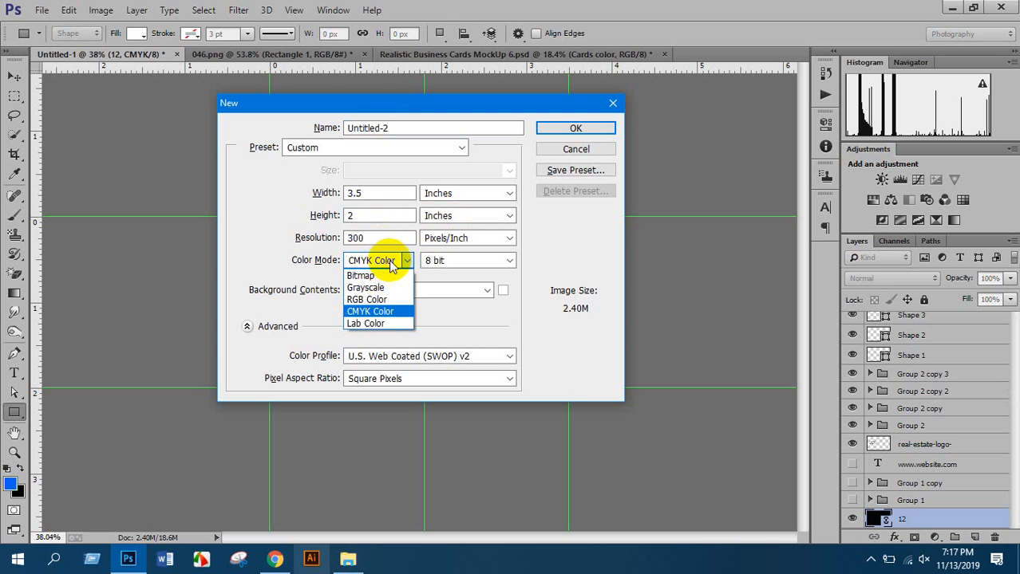
click(375, 301)
click(578, 128)
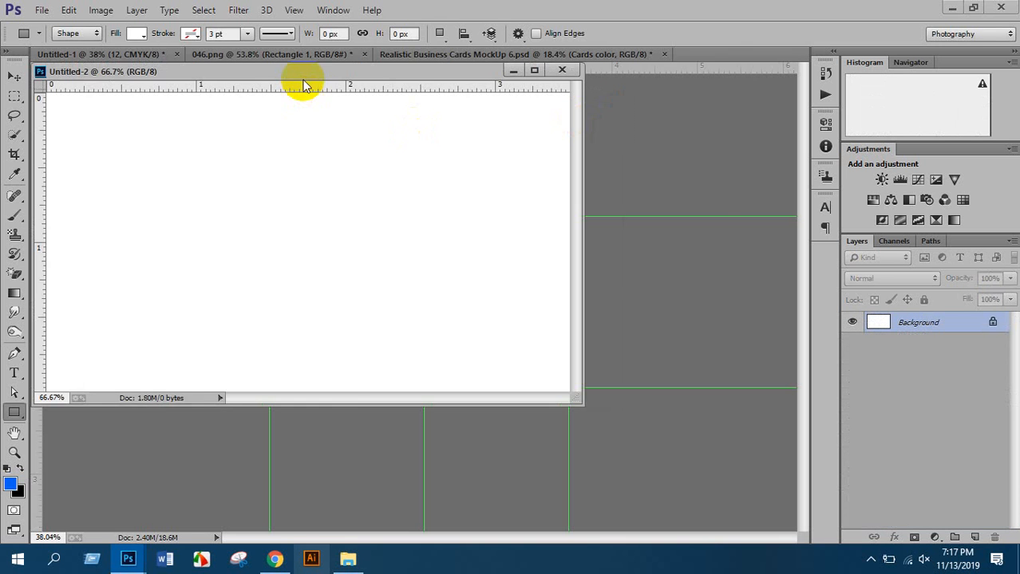
drag(304, 72, 438, 60)
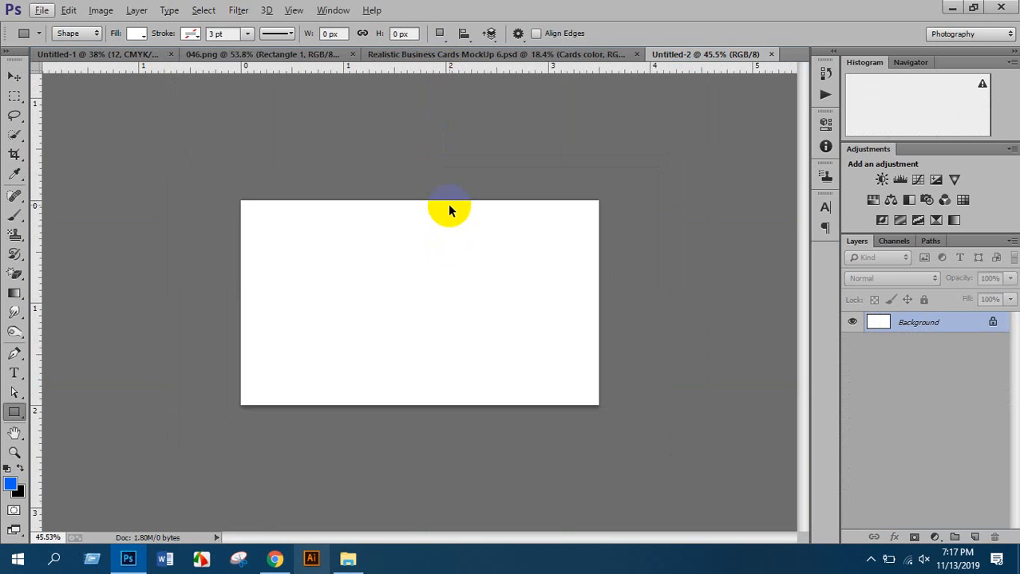
Place guides on the card's top, bottom, left and right edges
drag(242, 69, 252, 201)
drag(281, 72, 337, 404)
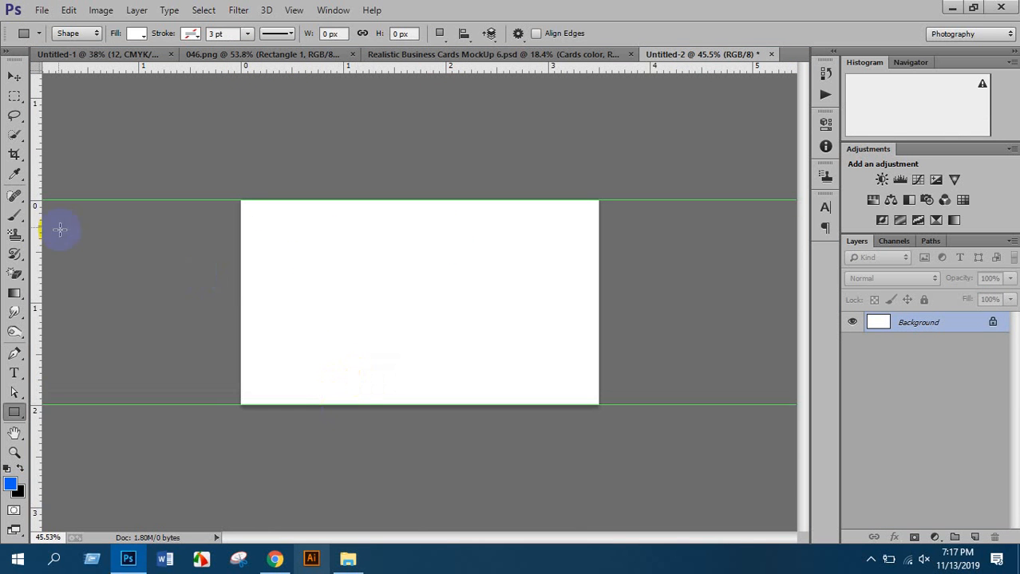
drag(39, 235, 240, 275)
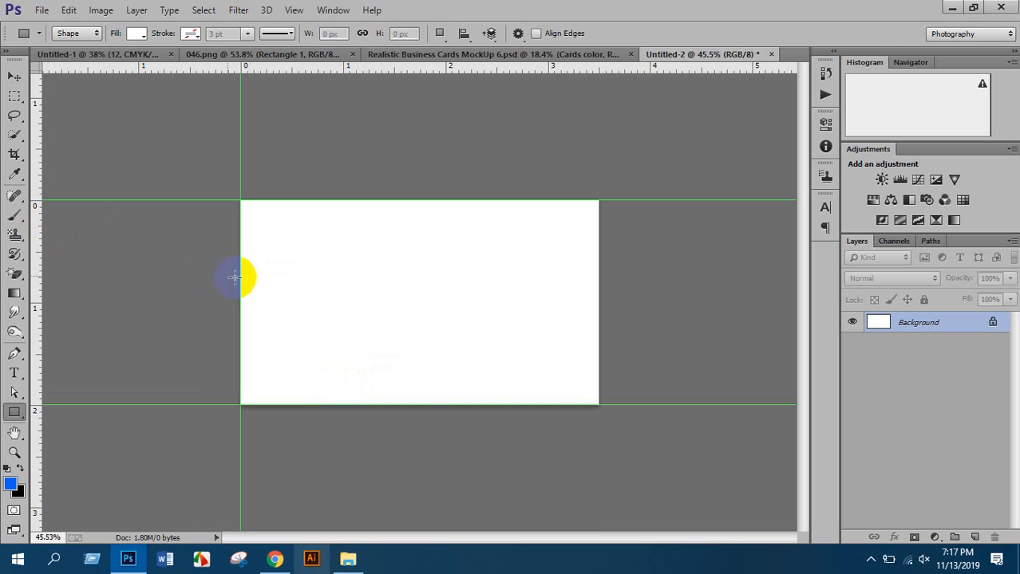
drag(40, 235, 600, 323)
scroll(430, 196, up, 3)
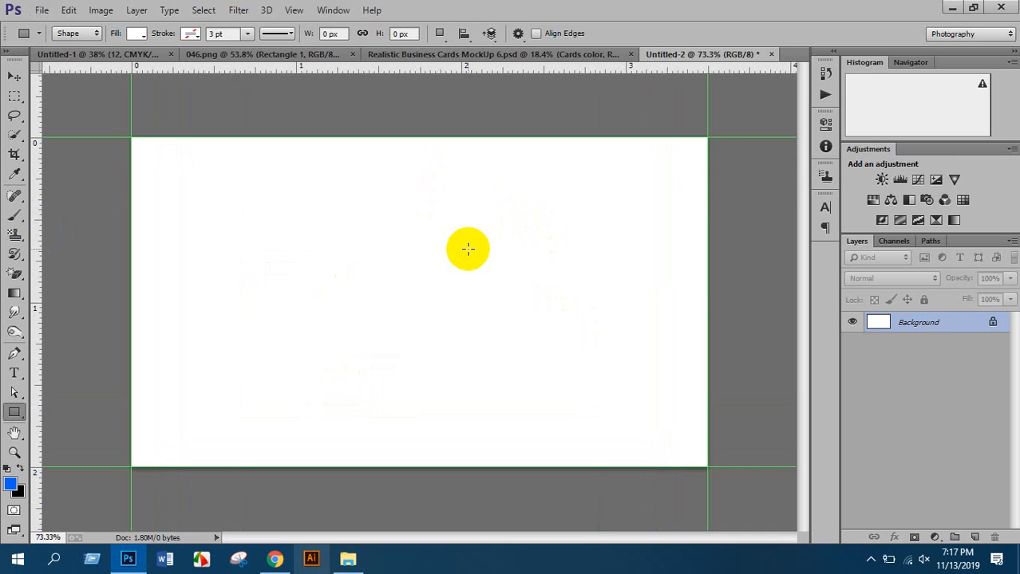
scroll(486, 247, down, 3)
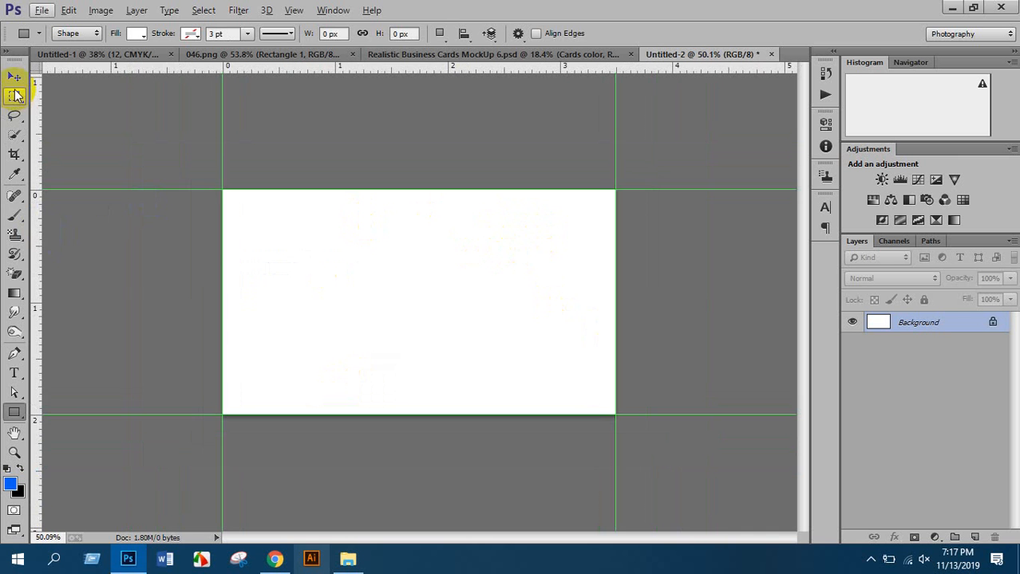
Select the whole card and fill it with grey on a new layer
click(12, 97)
click(11, 99)
click(56, 93)
drag(225, 191, 792, 501)
click(974, 537)
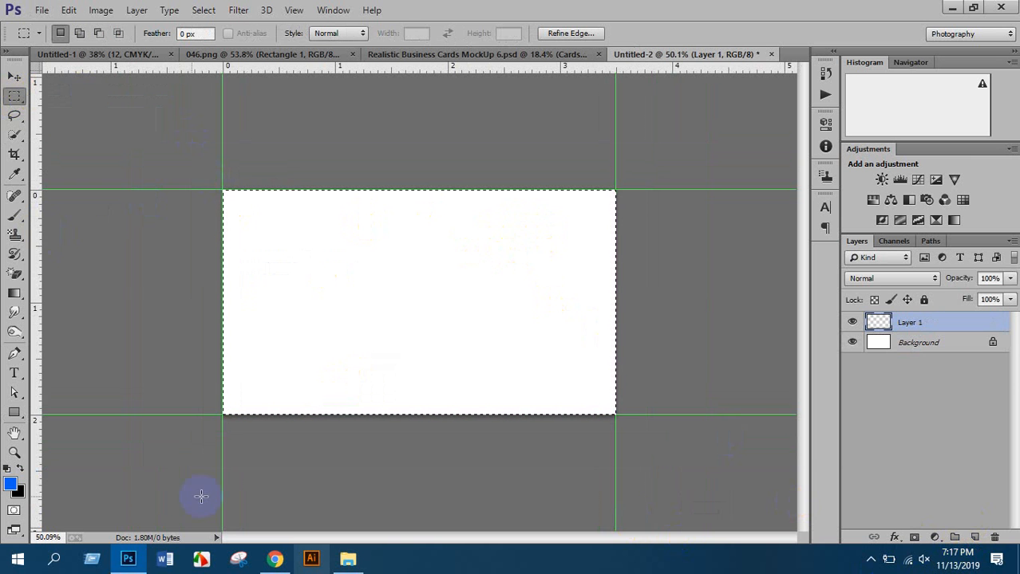
click(16, 484)
mouse_move(683, 307)
mouse_down()
mouse_move(678, 285)
mouse_move(683, 308)
mouse_up()
click(997, 225)
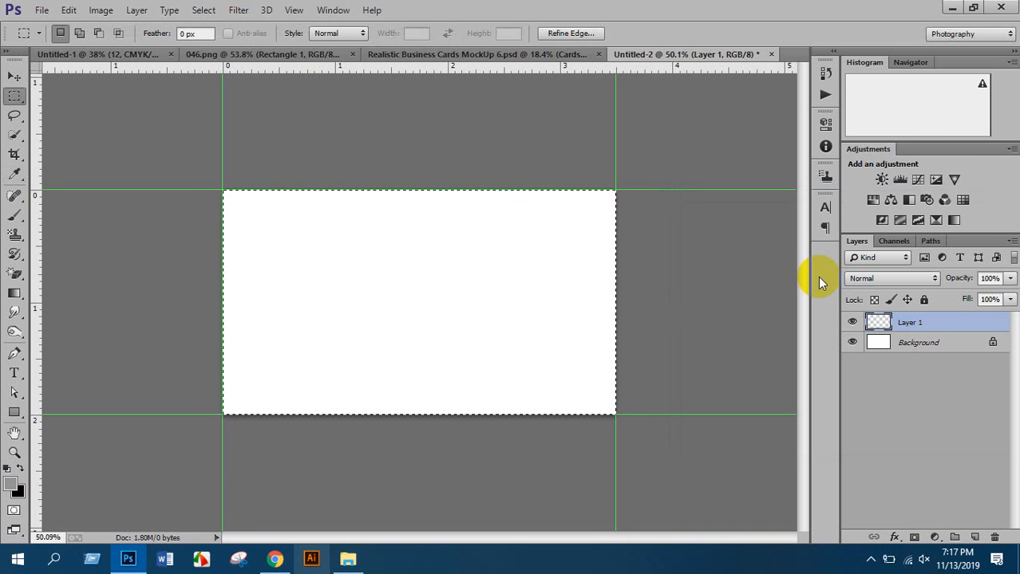
key(alt+BackSpace)
key(ctrl+d)
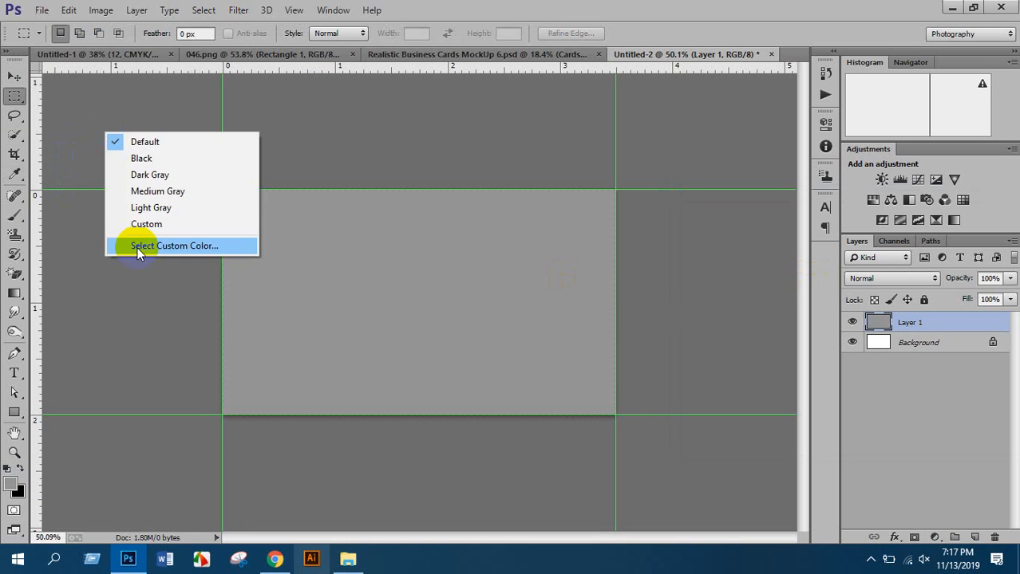
Set the pasteboard around the canvas to a custom dark colour
right_click(105, 132)
click(147, 226)
scroll(331, 239, down, 4)
scroll(363, 280, up, 6)
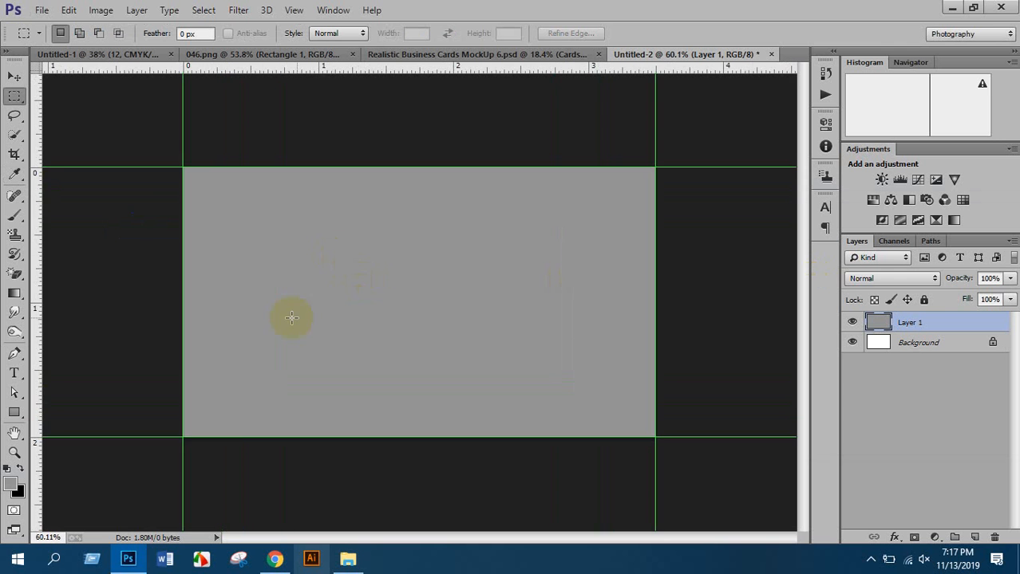
scroll(442, 299, down, 1)
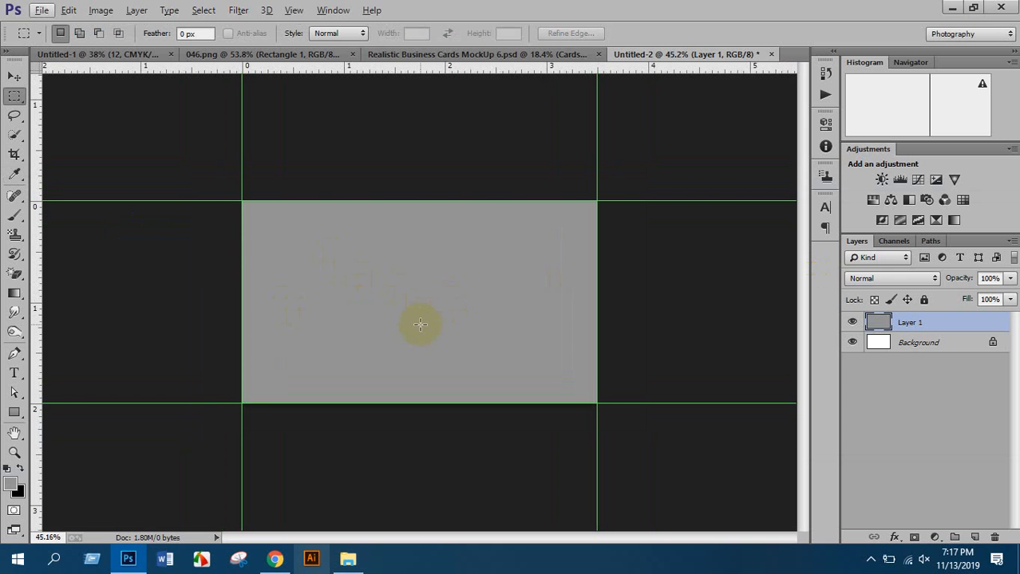
Refill the card layer with darker grey #747474
ctrl+click(877, 323)
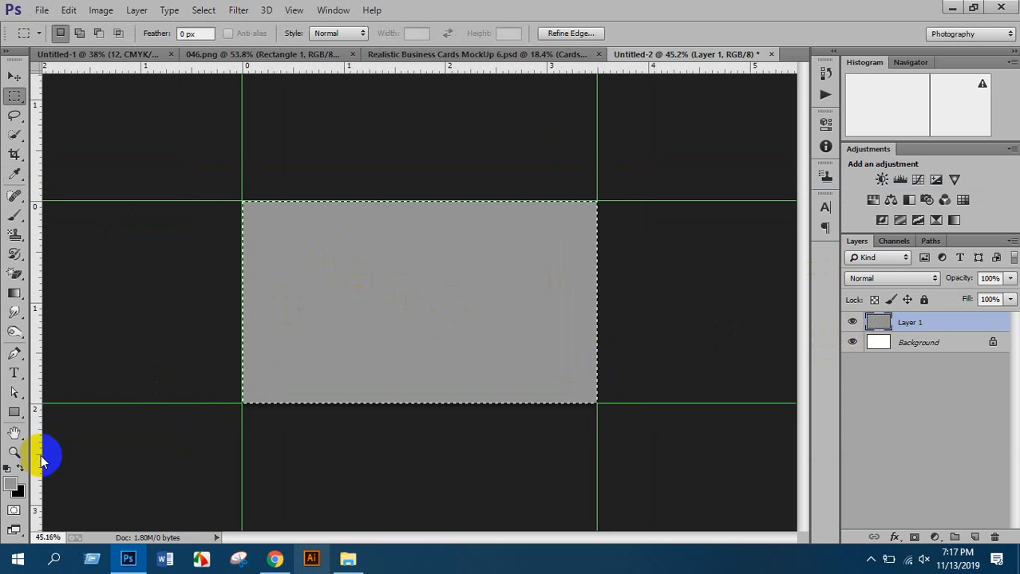
click(11, 484)
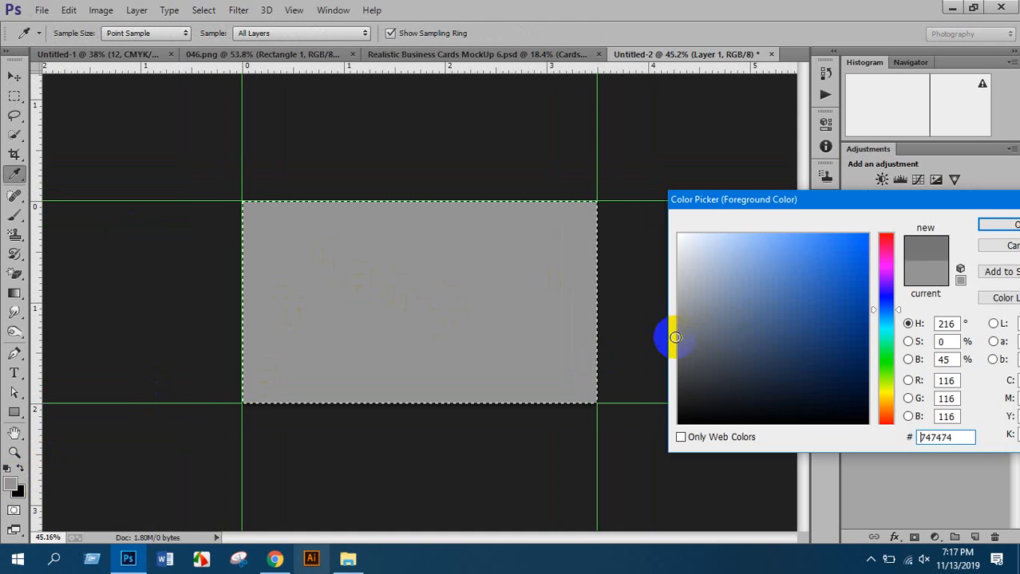
click(985, 225)
key(alt+BackSpace)
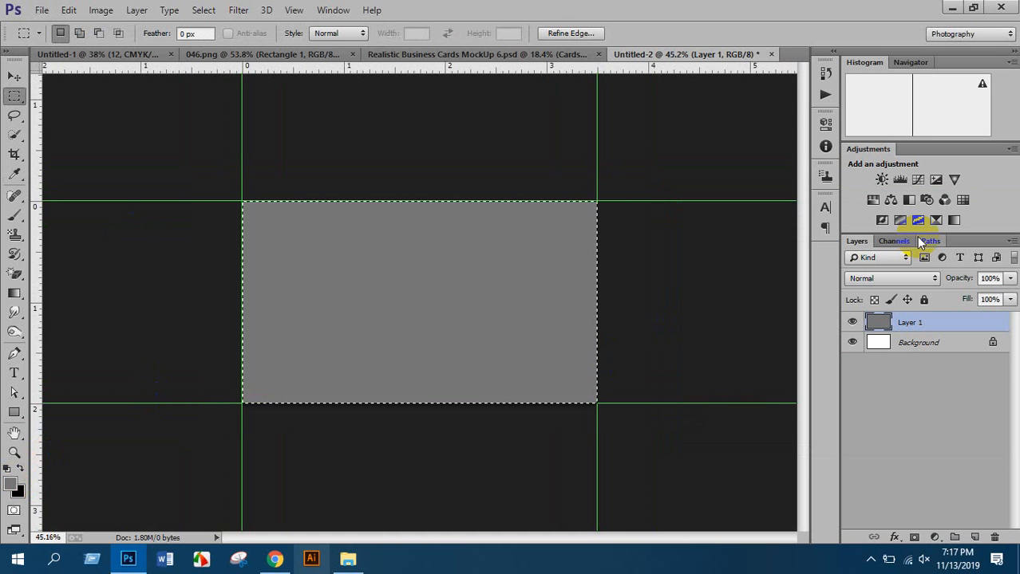
key(ctrl+d)
scroll(495, 300, down, 3)
scroll(496, 305, up, 4)
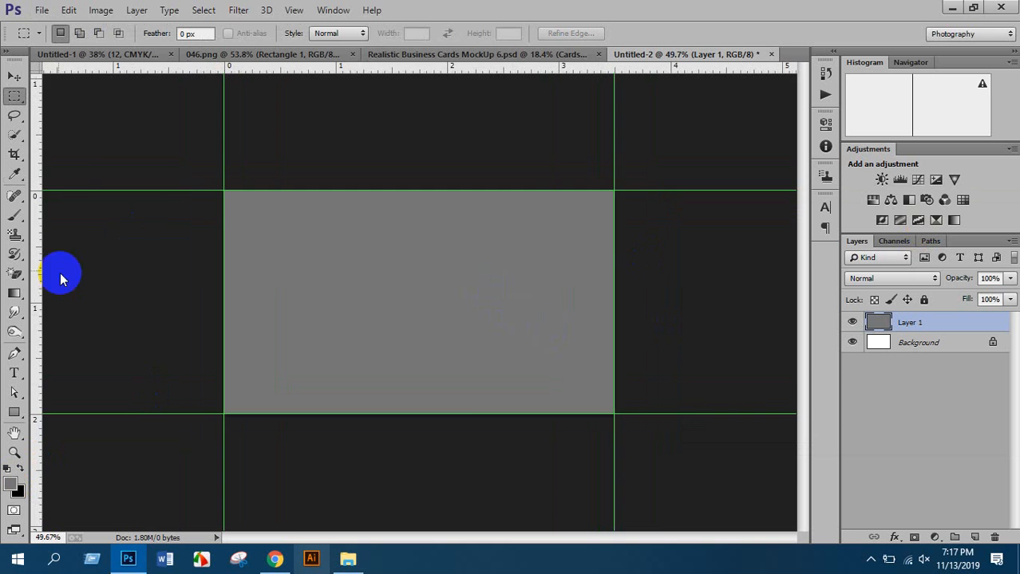
Choose a soft round brush and a lighter grey foreground colour
drag(15, 215, 76, 206)
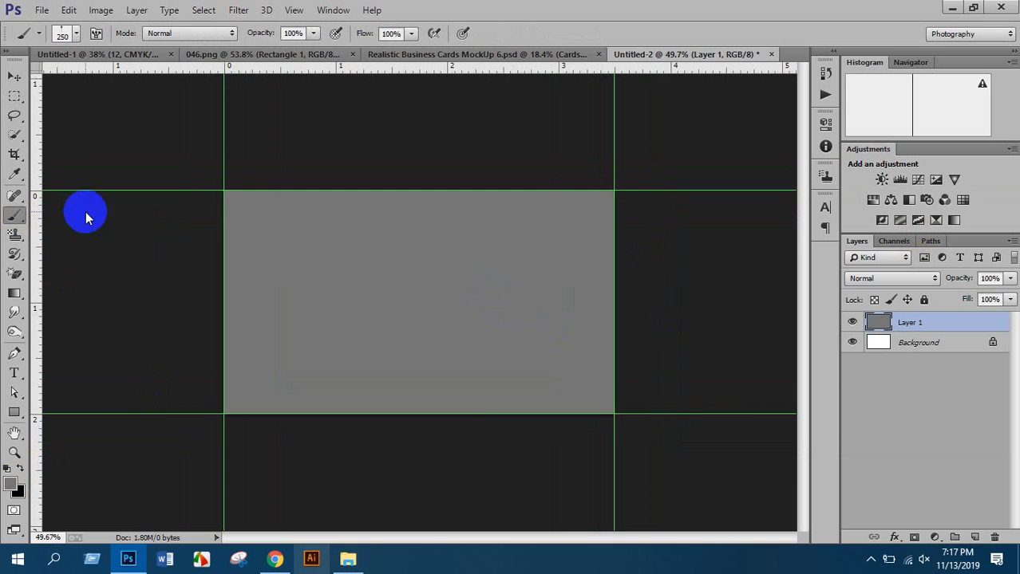
click(69, 37)
double_click(46, 160)
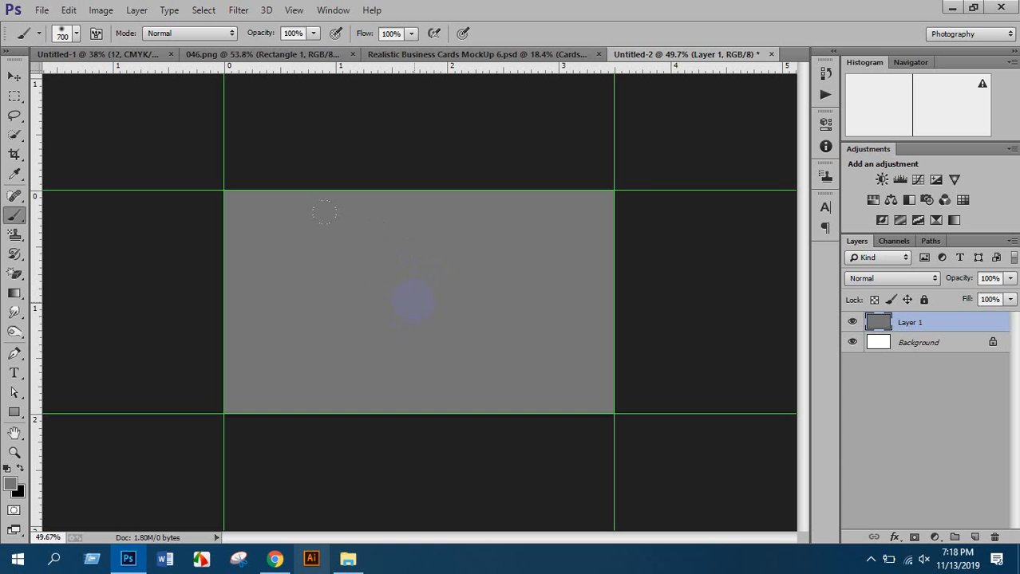
click(11, 483)
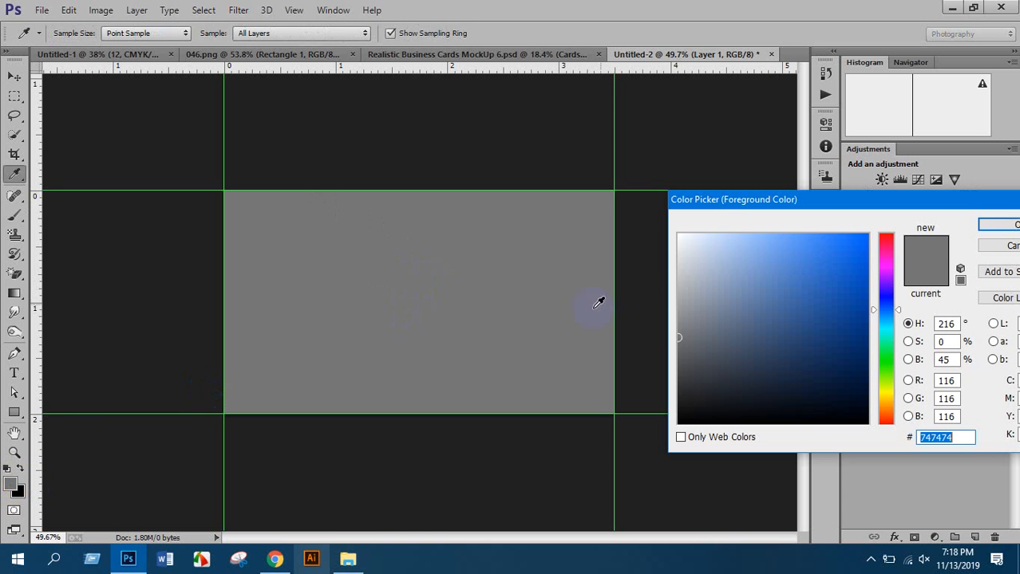
drag(675, 329, 677, 289)
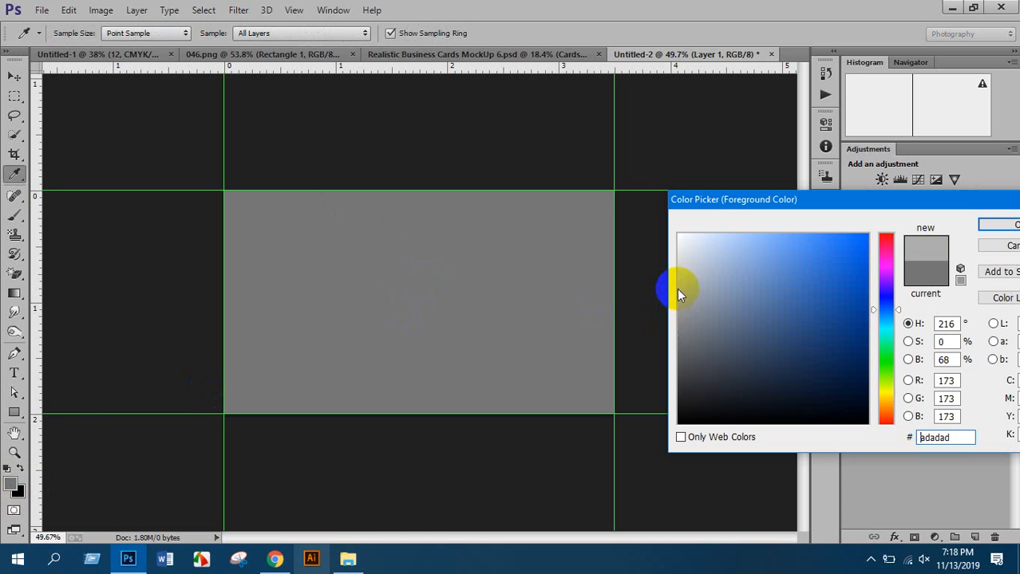
click(997, 225)
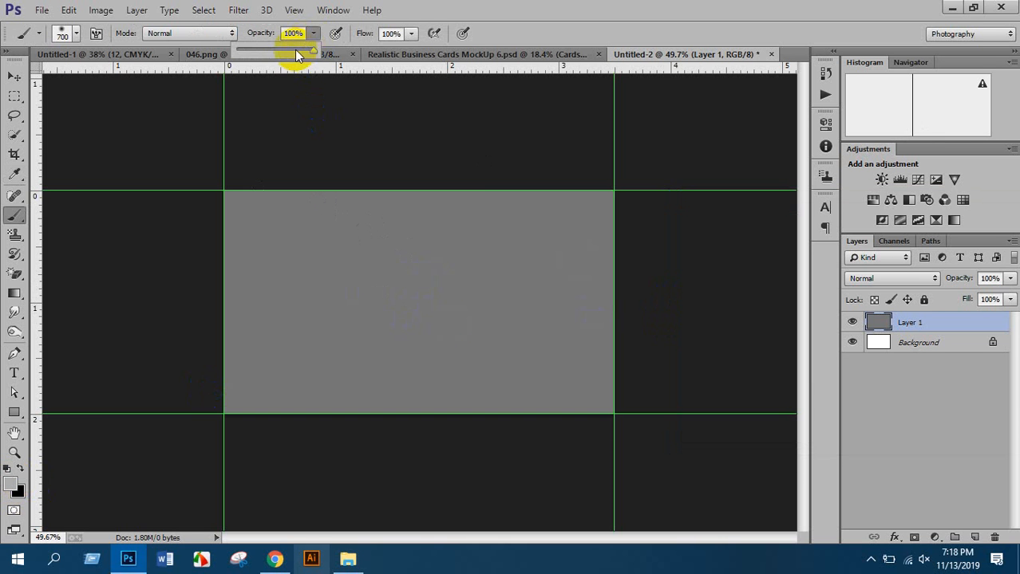
Test centre glow dabs at 66%/63% and 84%/86% opacity/flow, undoing each
click(411, 34)
drag(411, 50, 383, 50)
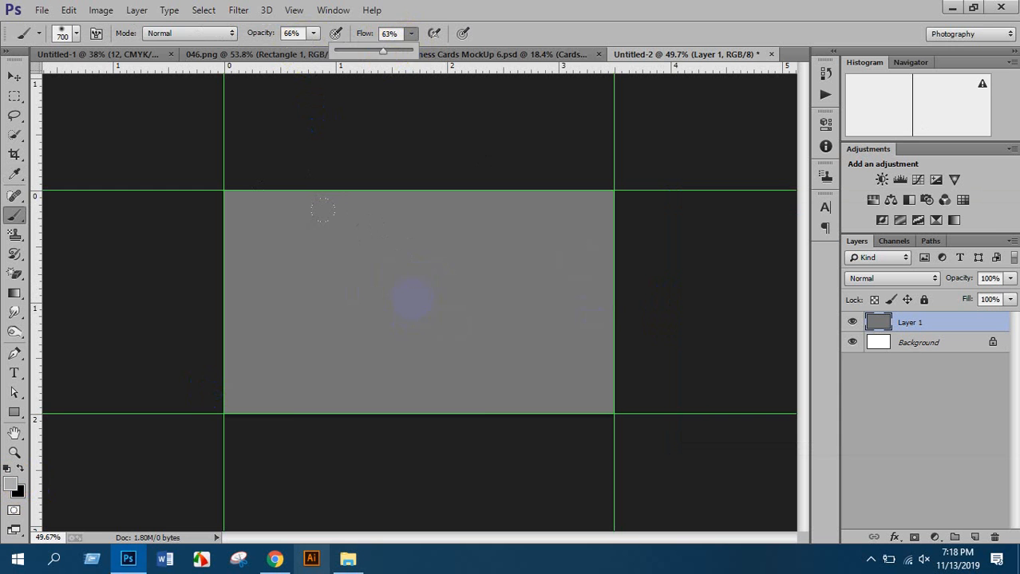
click(411, 300)
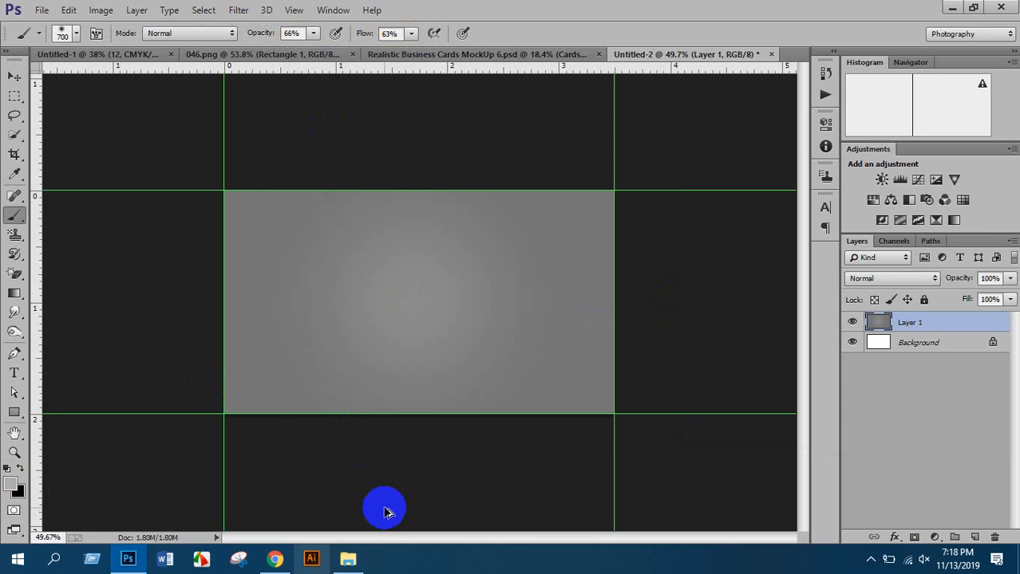
key(ctrl+z)
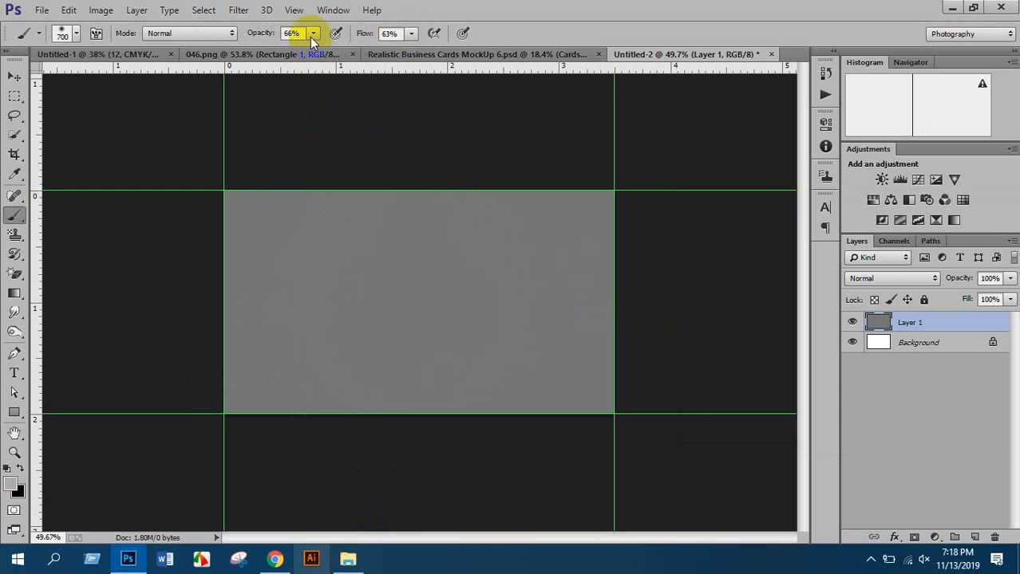
click(409, 38)
click(410, 34)
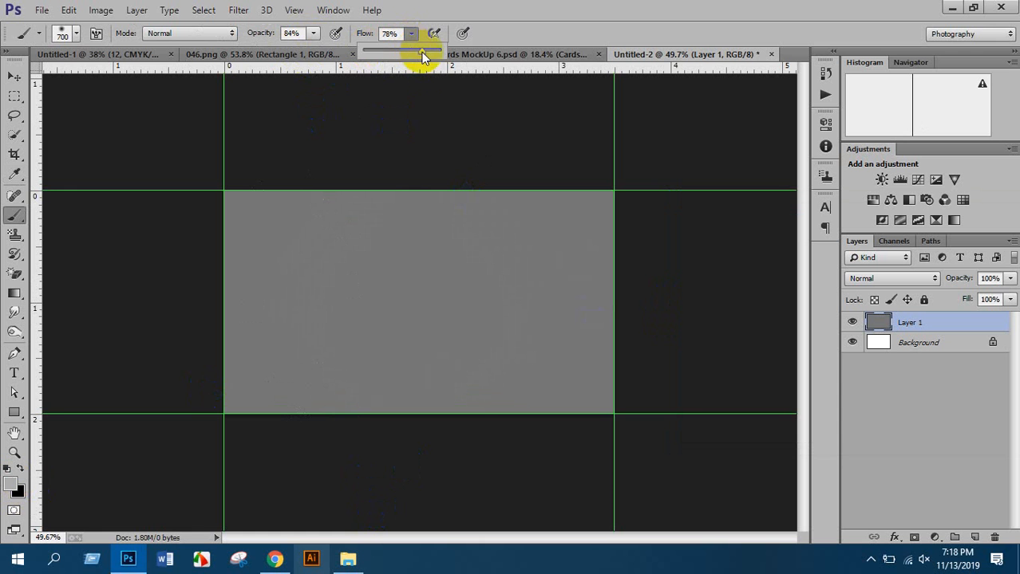
drag(417, 50, 429, 50)
click(411, 299)
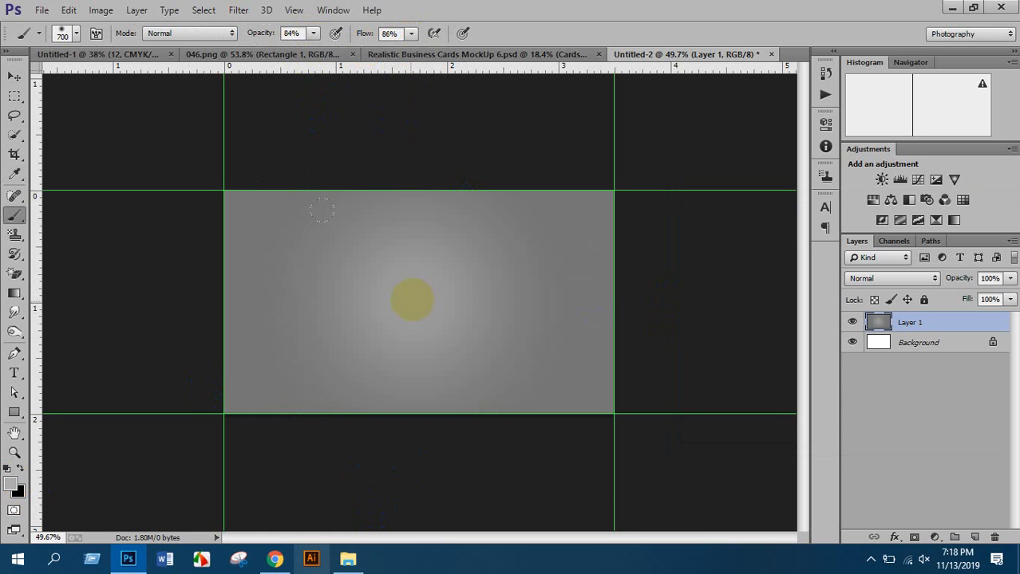
scroll(232, 511, down, 3)
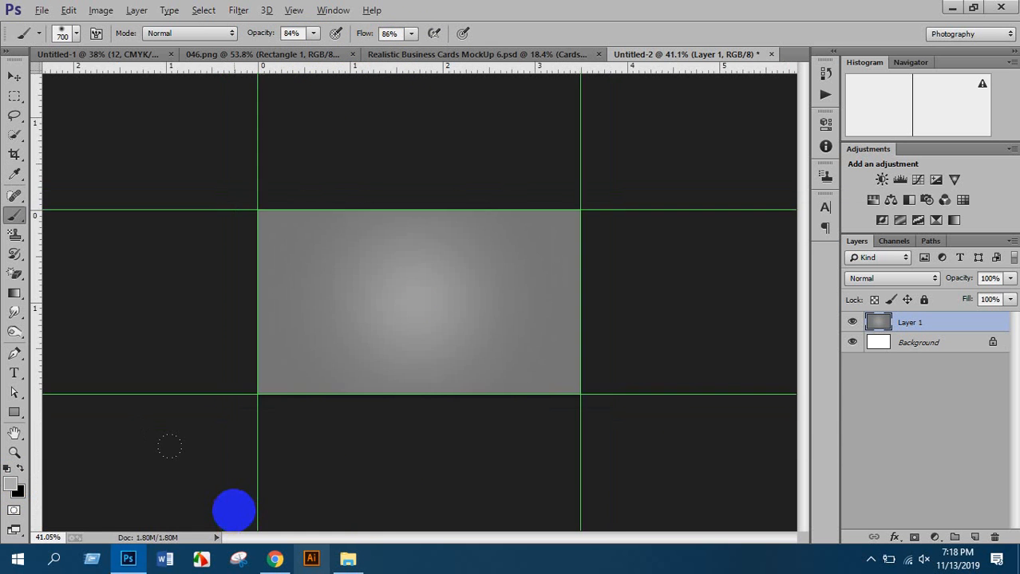
key(ctrl+z)
Fill the reselected card area with a darker flat grey
drag(897, 343, 885, 329)
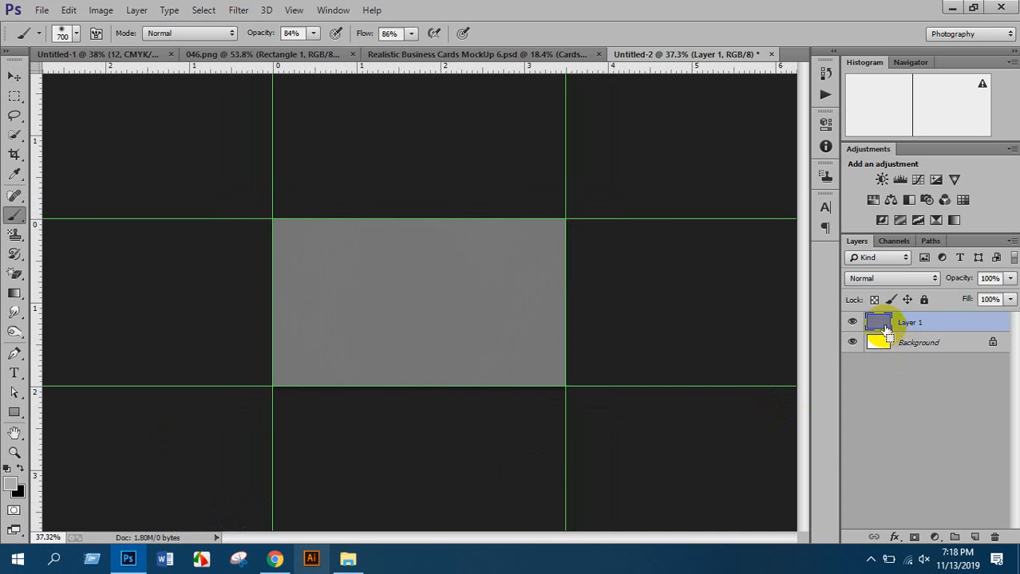
ctrl+click(885, 329)
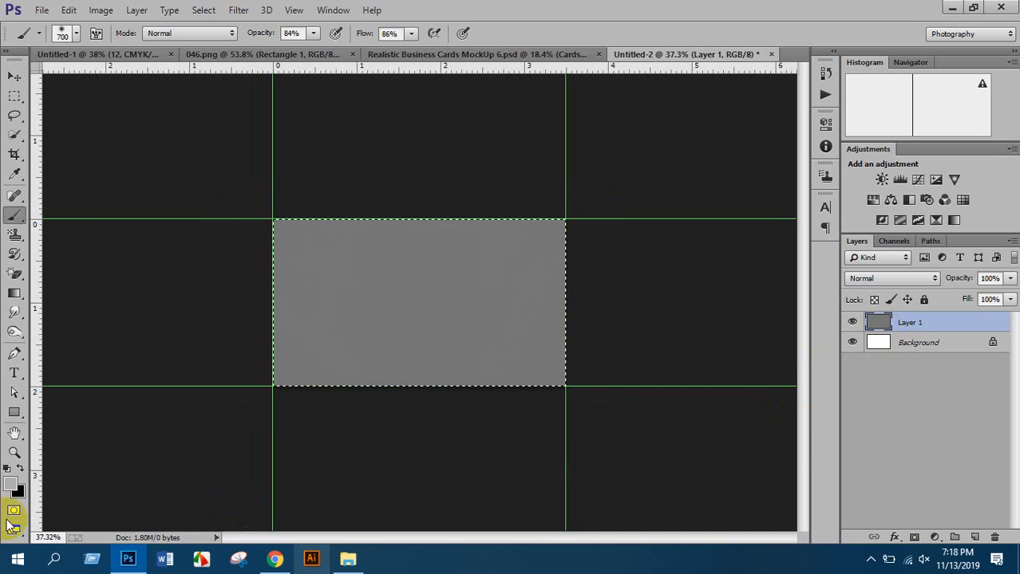
click(16, 492)
click(673, 329)
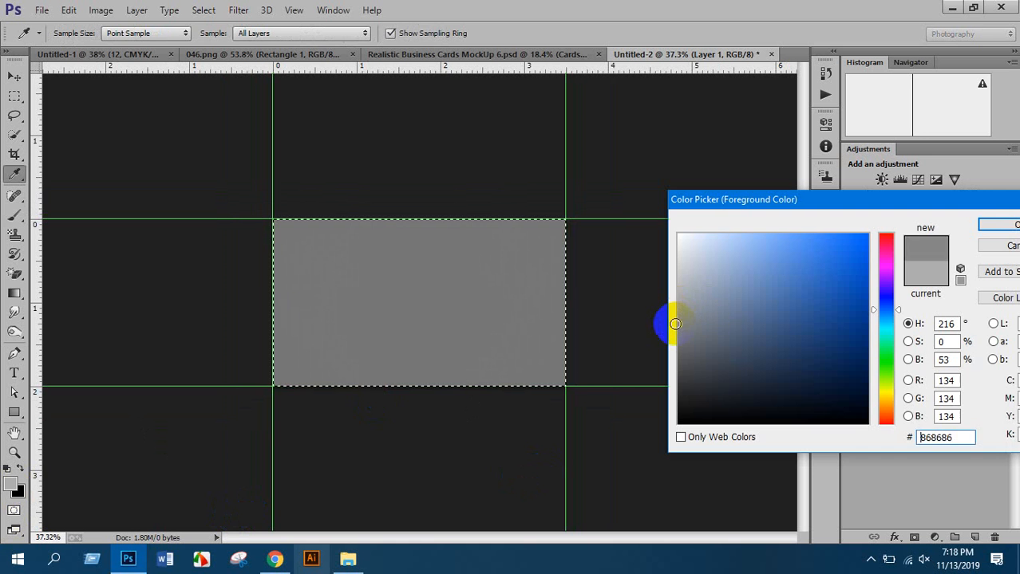
click(997, 225)
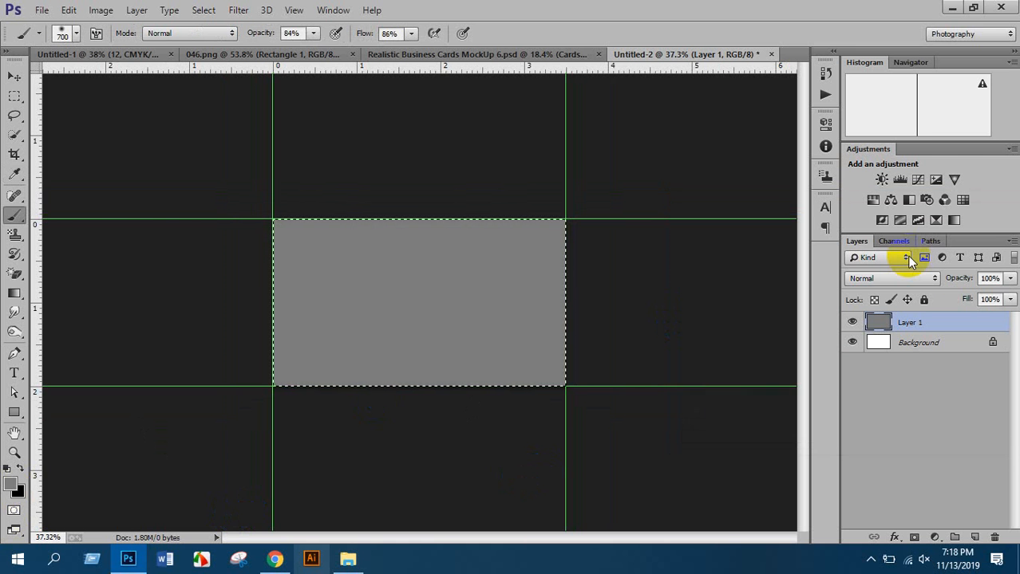
click(12, 485)
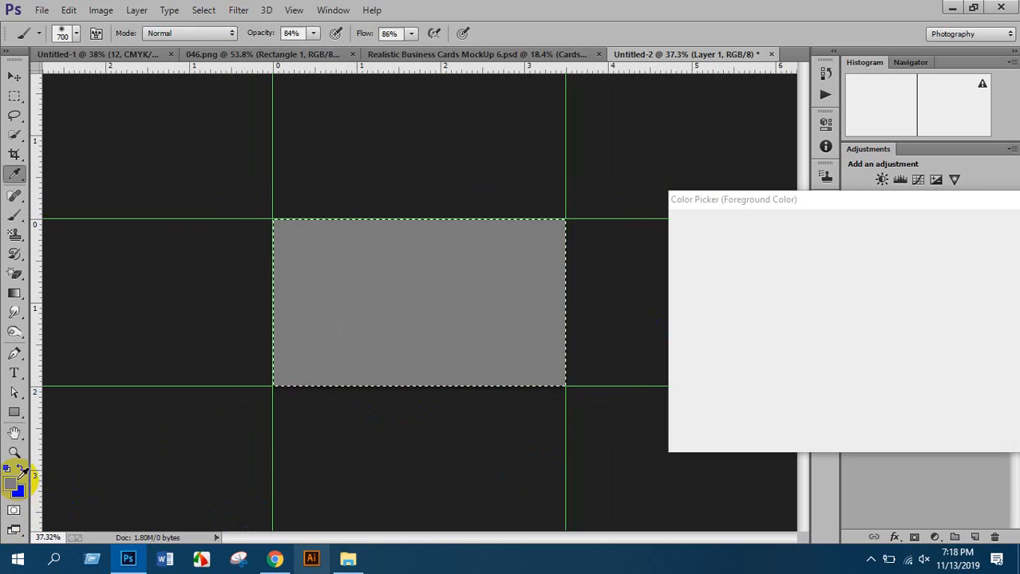
click(675, 346)
click(678, 352)
click(997, 225)
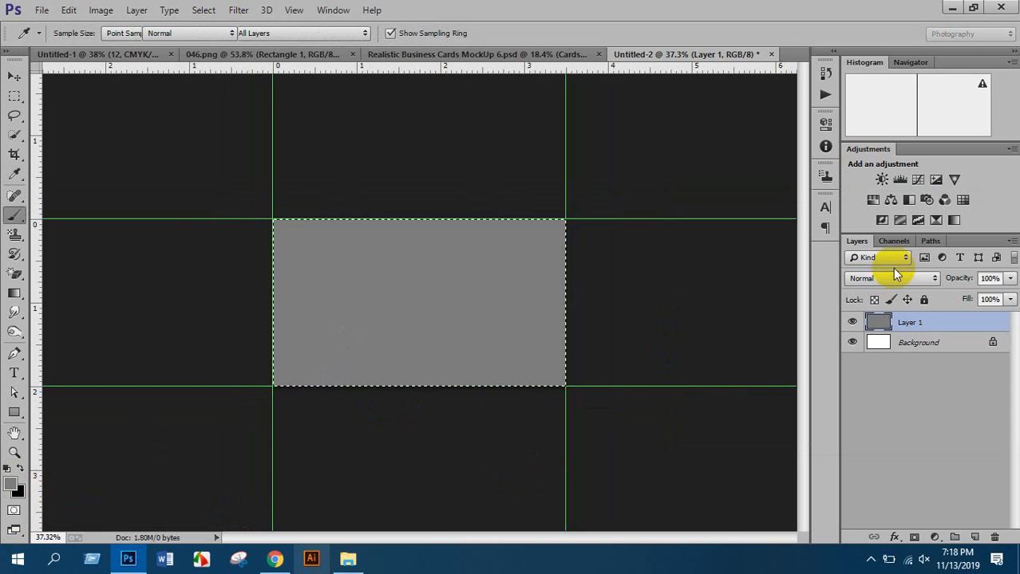
key(alt+BackSpace)
key(ctrl+d)
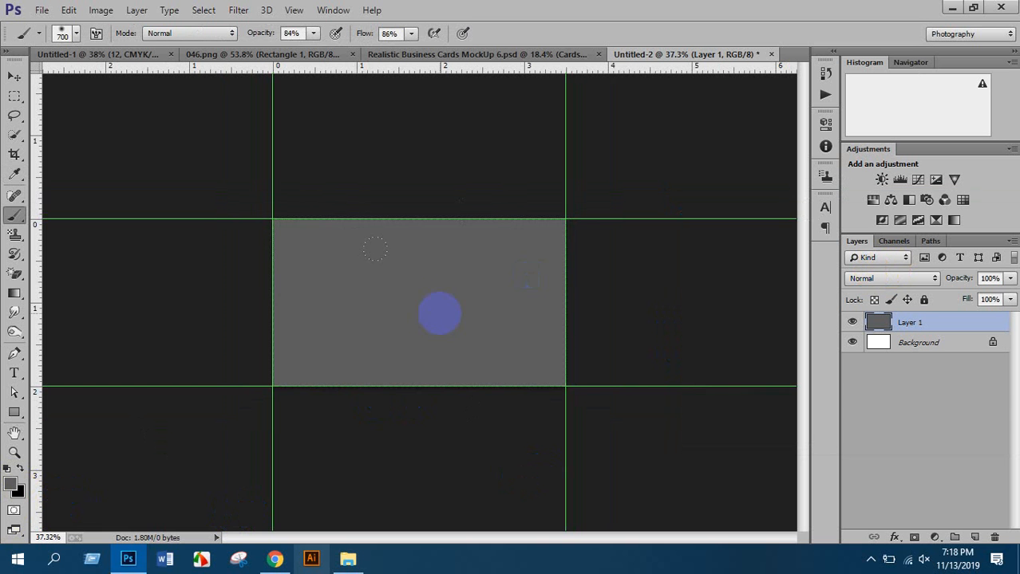
Set the foreground to light grey #989898 and brush flow to 100%, undoing a test dab
click(12, 484)
click(670, 310)
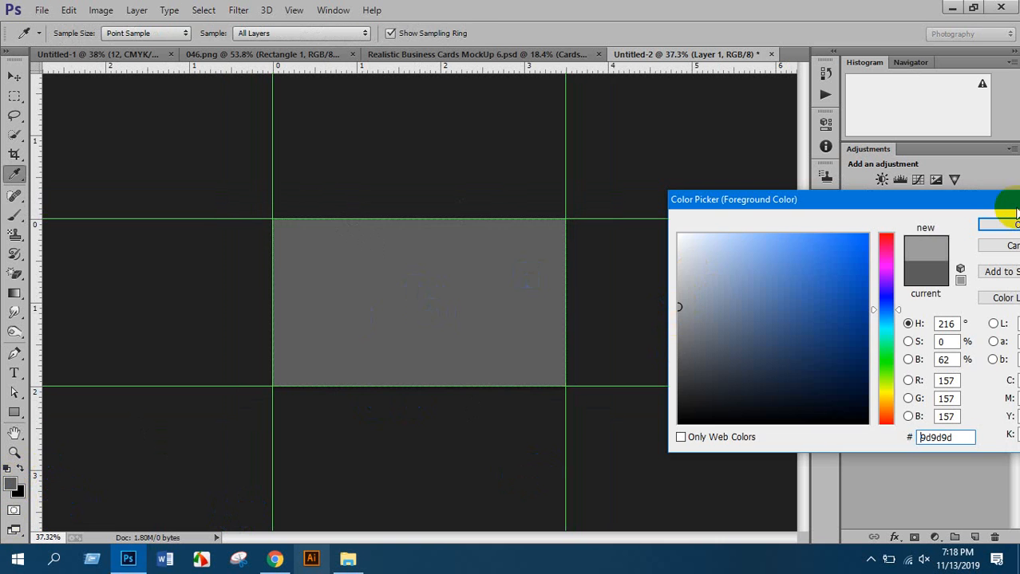
click(999, 226)
key(b)
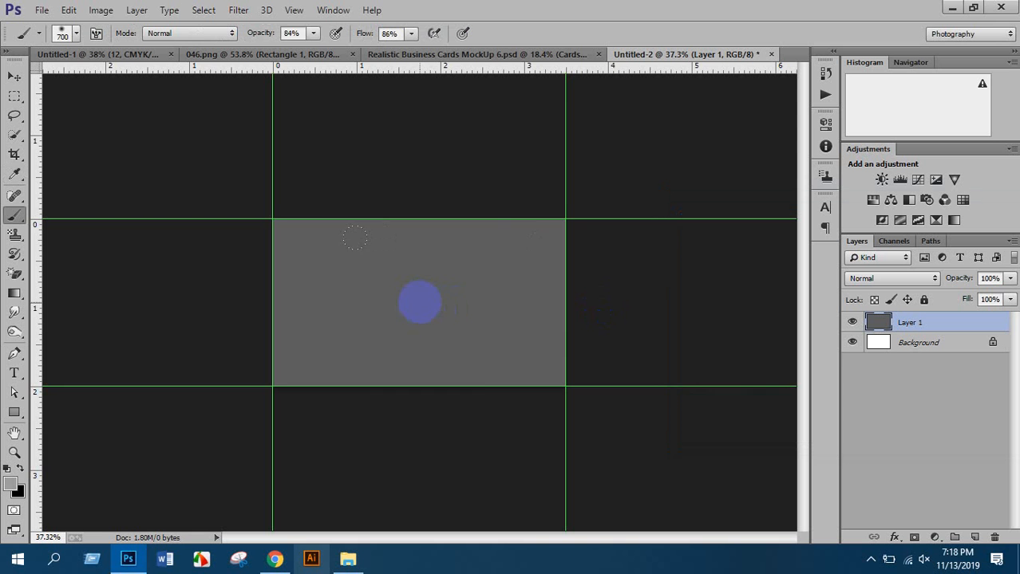
click(420, 301)
scroll(550, 365, up, 1)
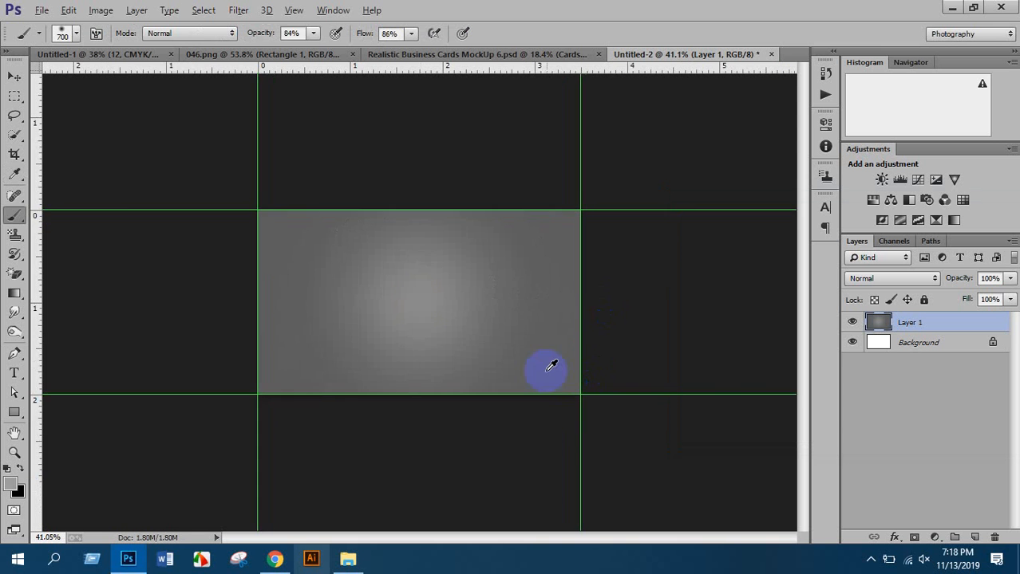
scroll(551, 365, up, 4)
scroll(596, 312, up, 9)
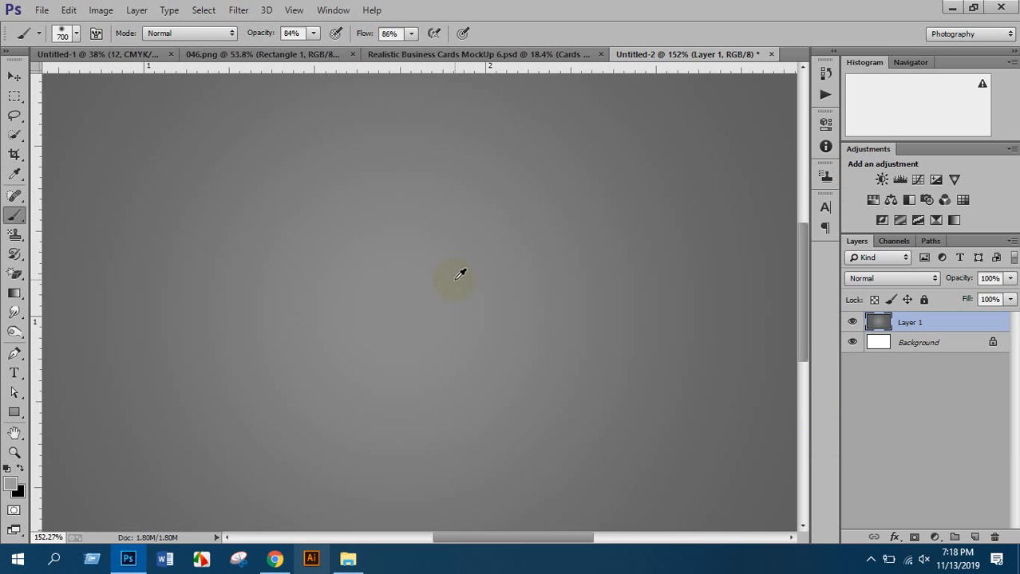
scroll(456, 276, down, 15)
key(ctrl+z)
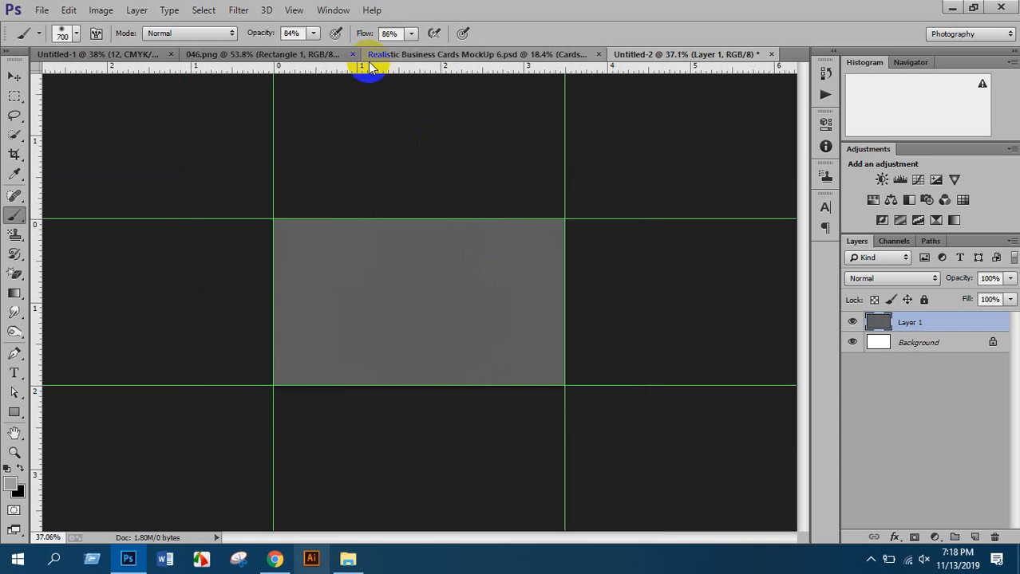
click(411, 34)
drag(408, 53, 422, 51)
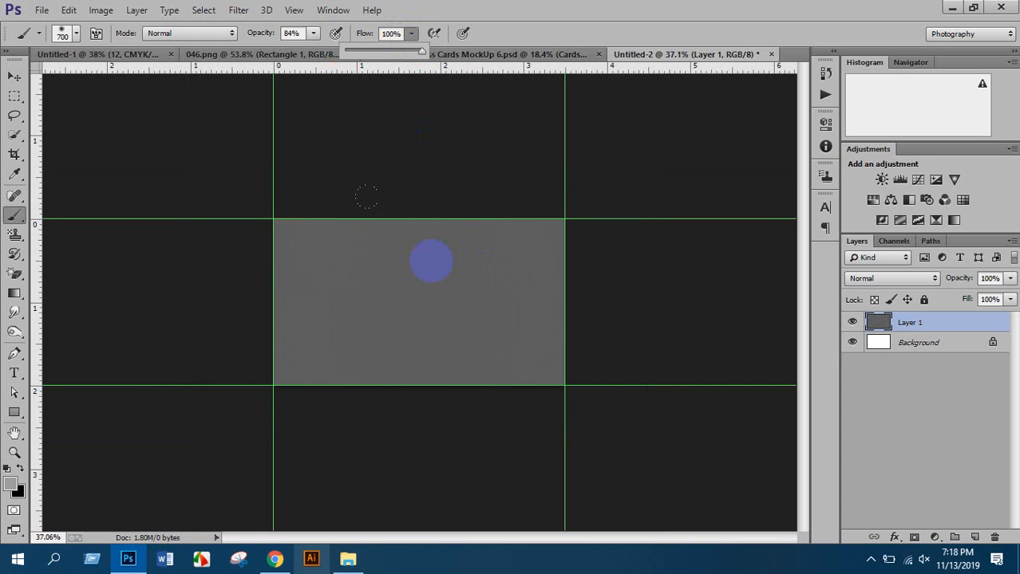
Paint one soft light-grey dab at the card's centre and zoom to check it
click(421, 300)
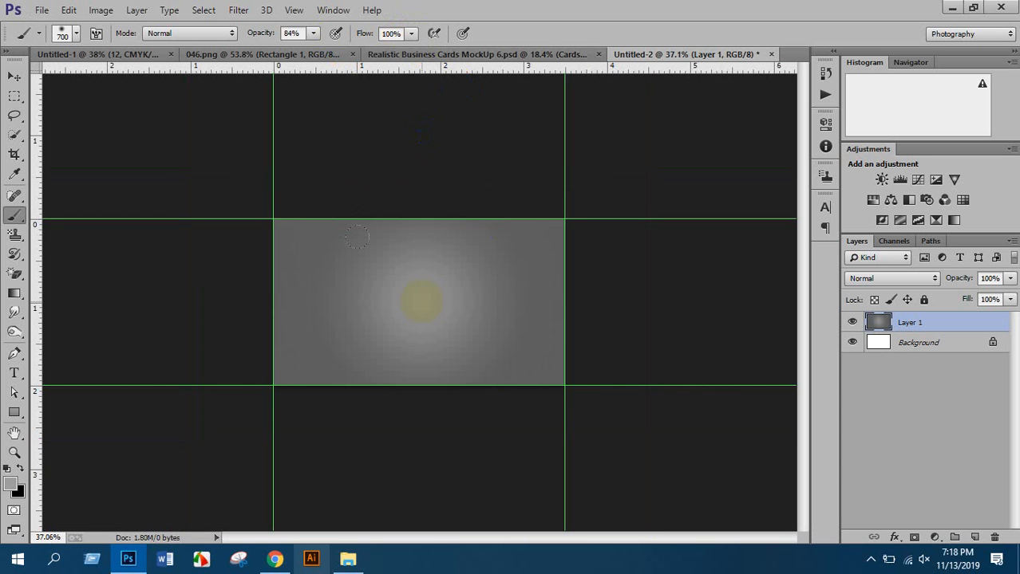
scroll(519, 326, up, 3)
scroll(557, 308, up, 2)
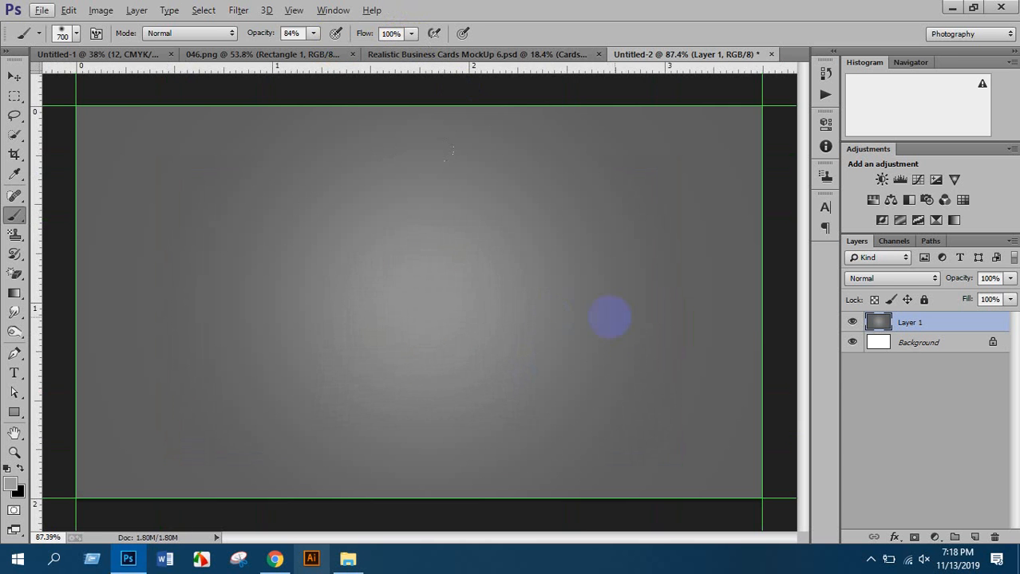
scroll(574, 343, up, 2)
scroll(564, 347, down, 3)
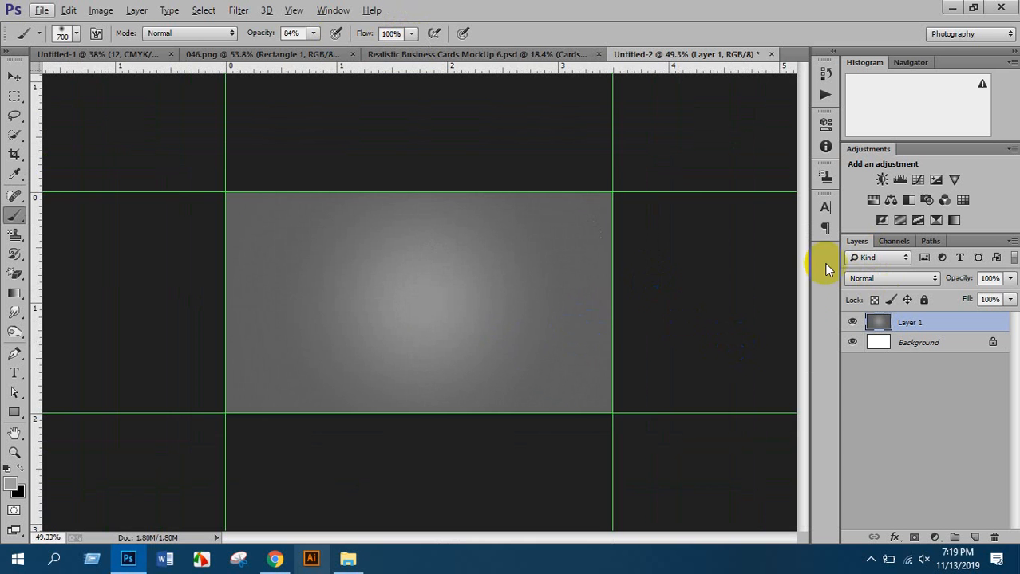
scroll(543, 353, down, 1)
scroll(562, 369, down, 1)
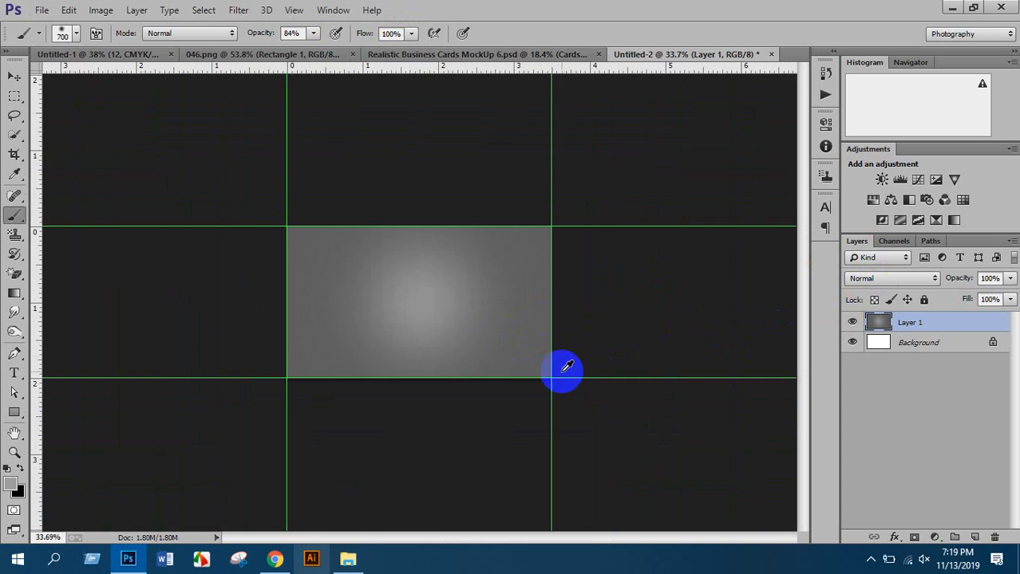
scroll(643, 387, up, 2)
scroll(606, 391, down, 2)
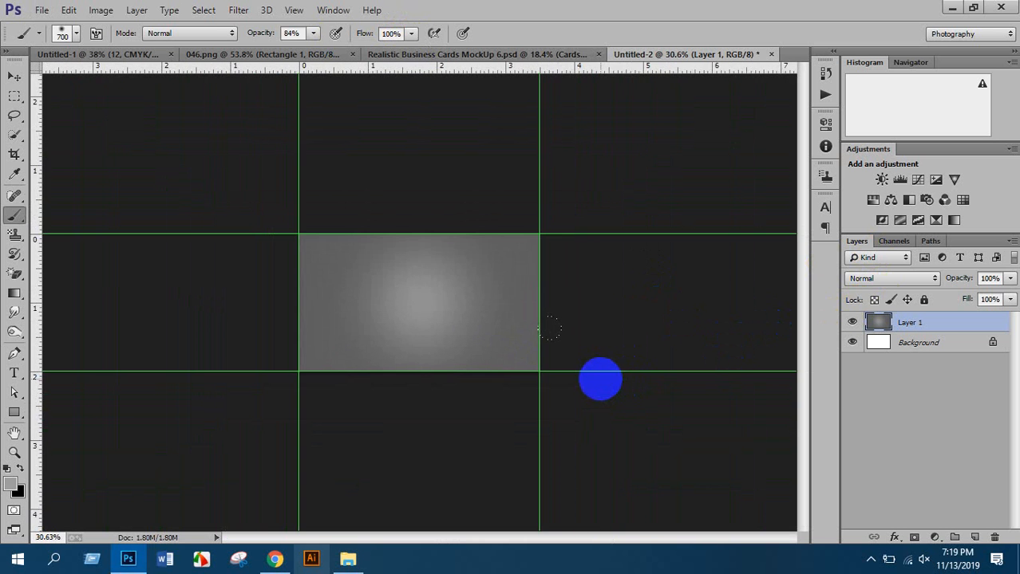
scroll(410, 299, up, 3)
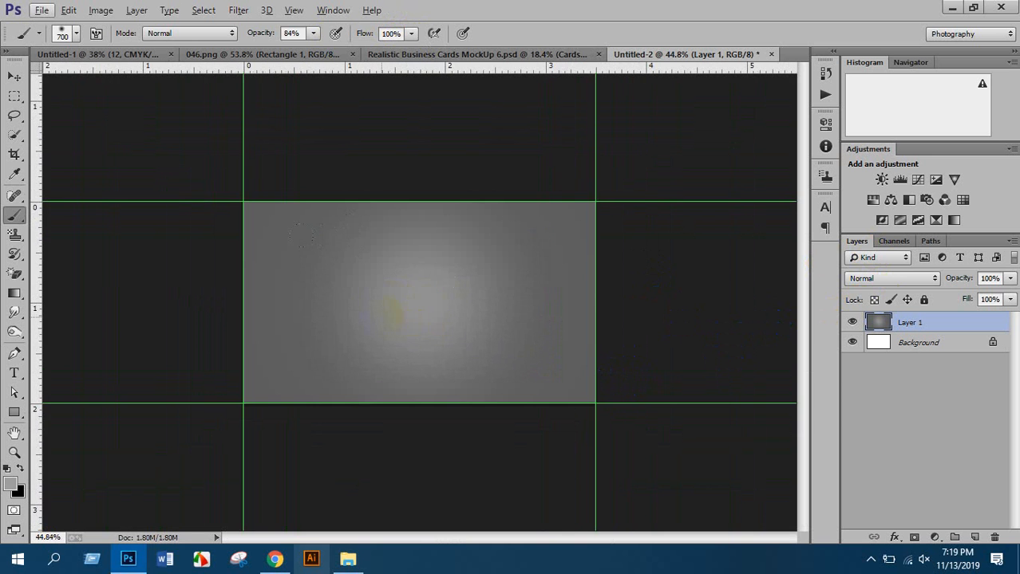
scroll(415, 287, down, 3)
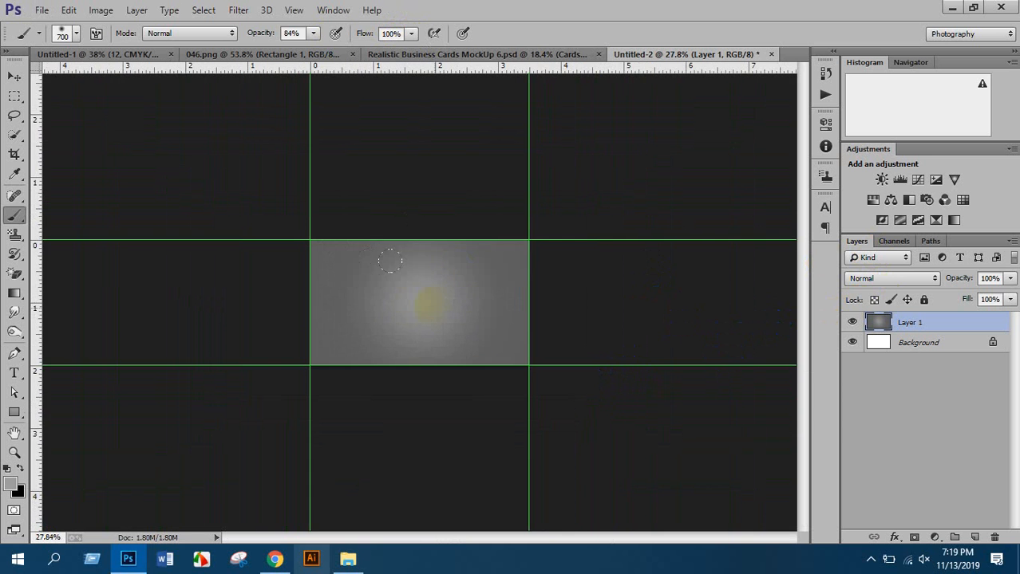
scroll(424, 291, up, 2)
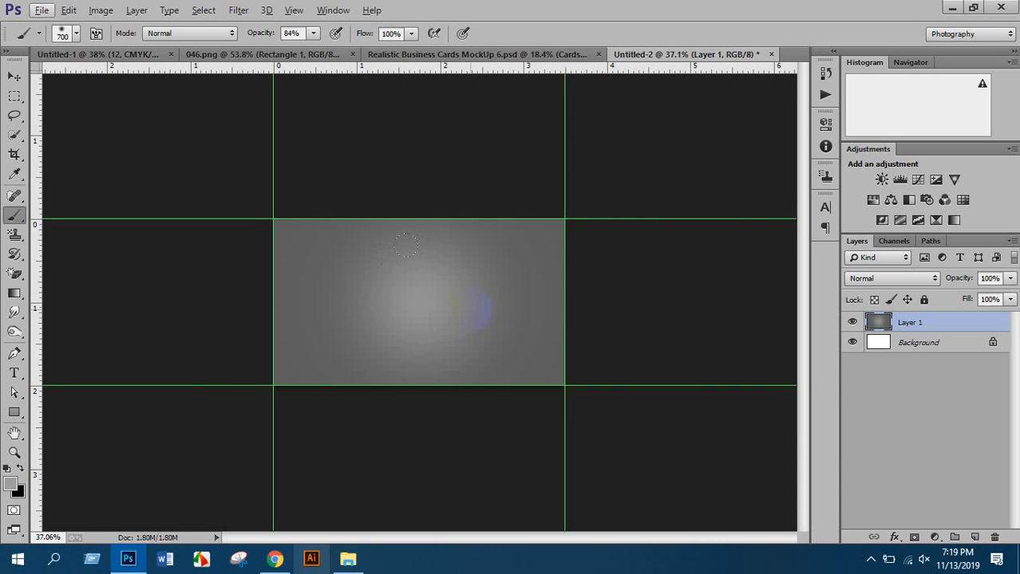
scroll(568, 216, up, 4)
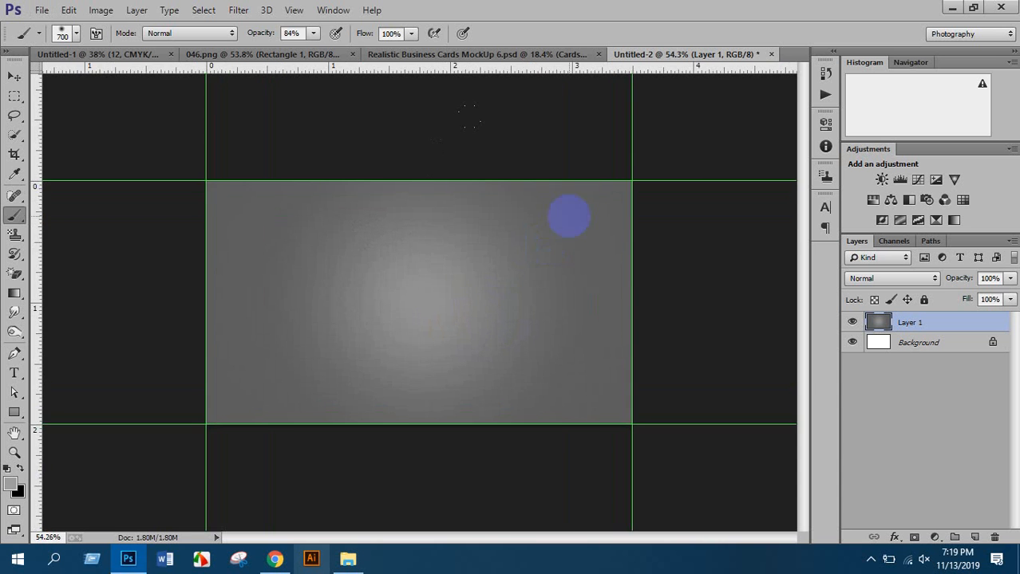
scroll(606, 215, down, 4)
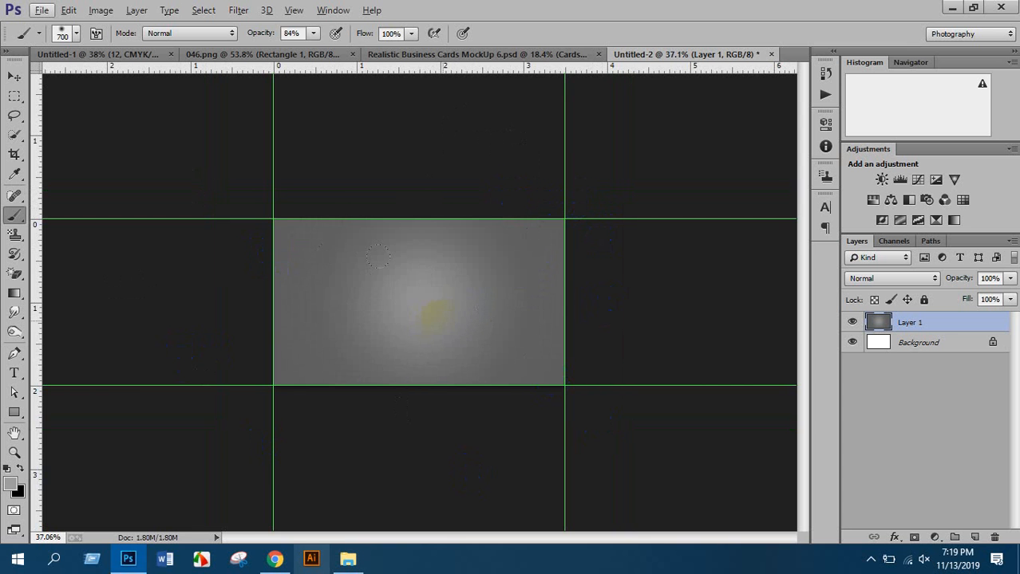
scroll(542, 287, up, 2)
scroll(514, 254, up, 2)
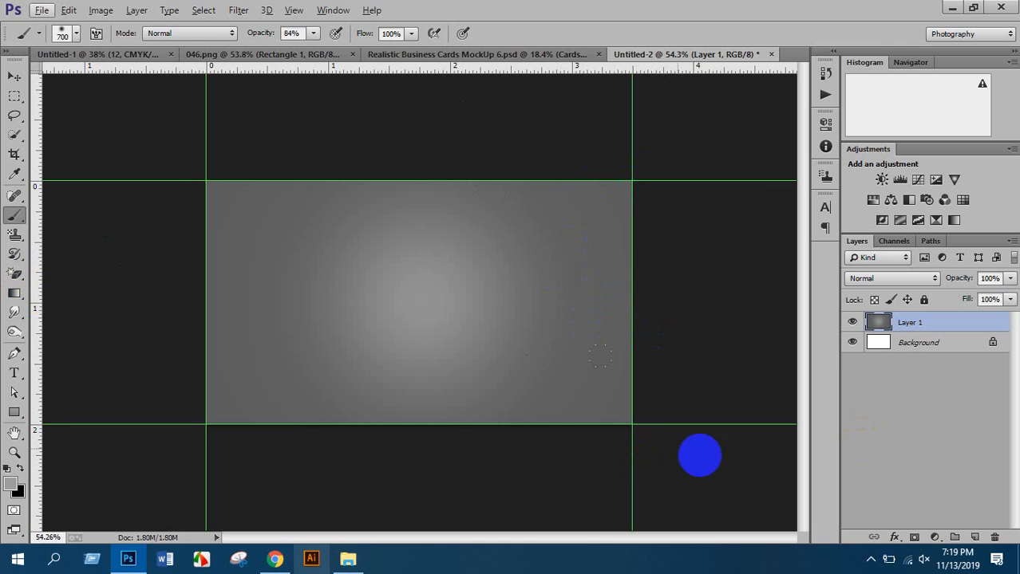
Draw a closed curved Pen path over the card's top-right corner
click(14, 354)
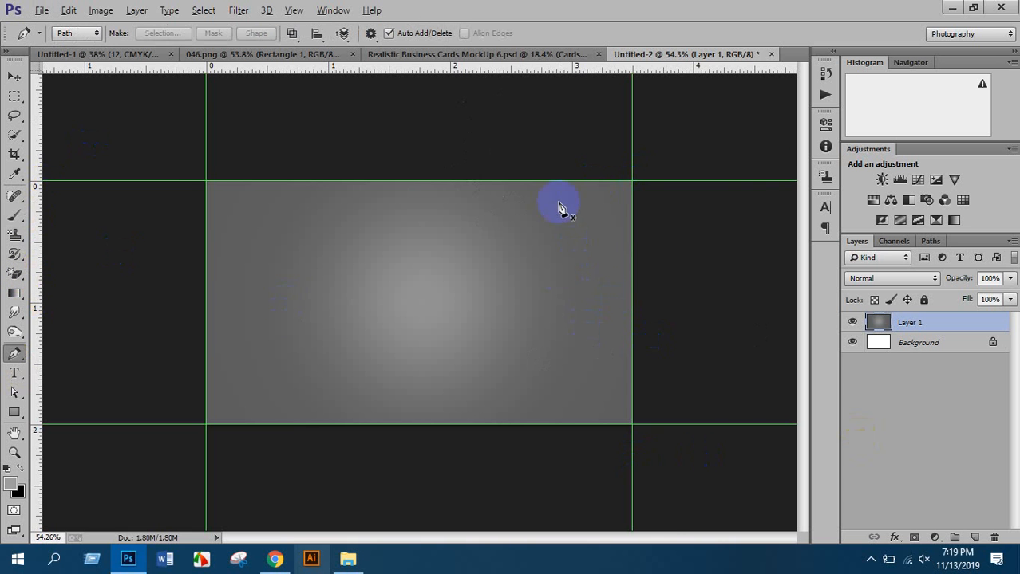
scroll(557, 209, up, 1)
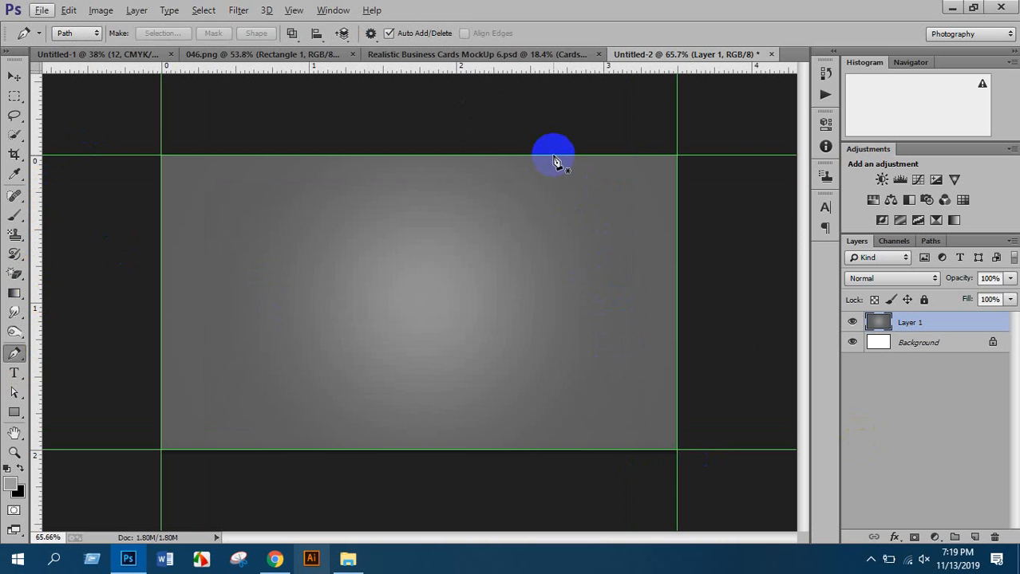
click(553, 156)
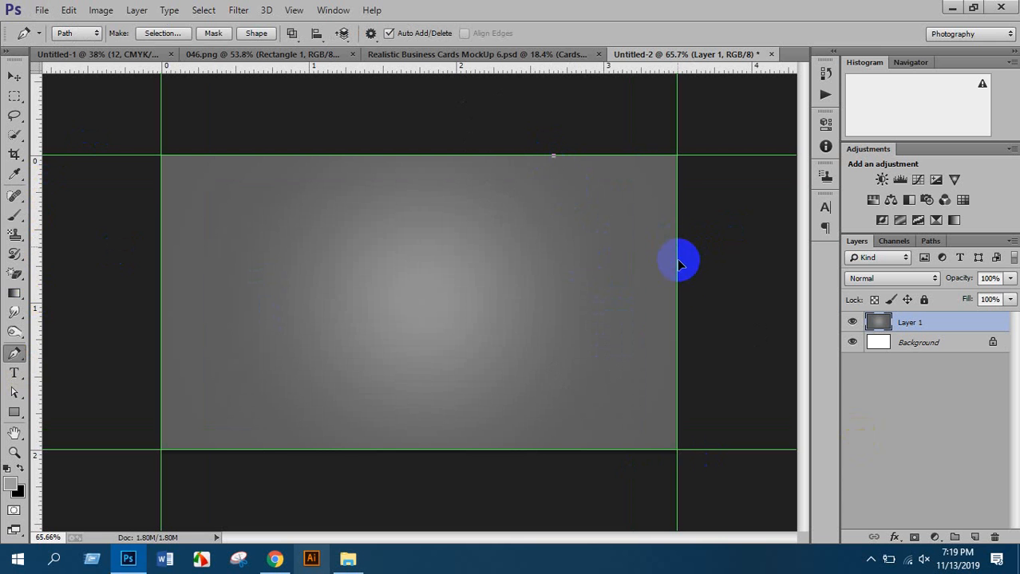
drag(678, 248, 679, 343)
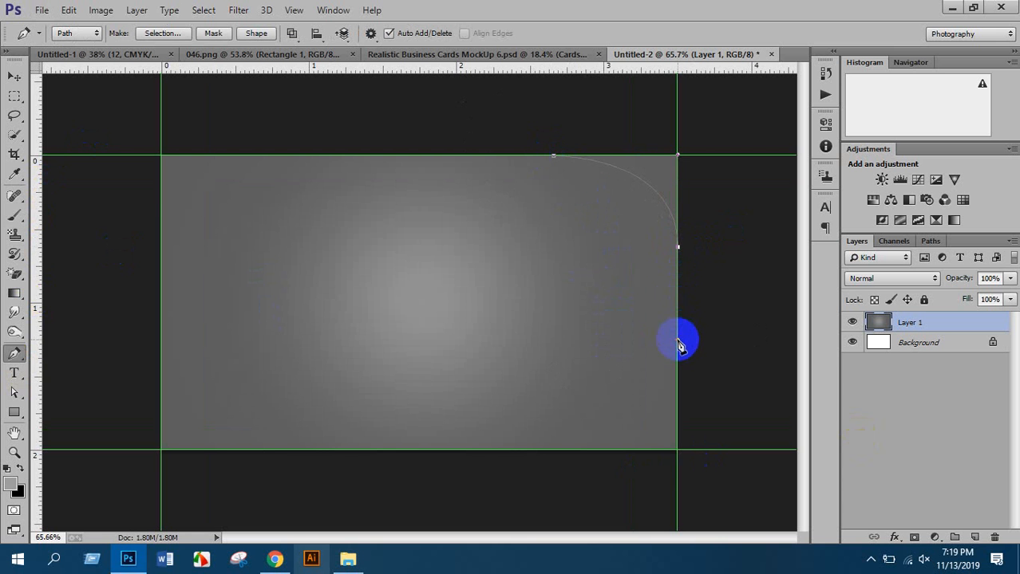
scroll(692, 290, down, 2)
drag(719, 275, 735, 240)
drag(740, 181, 720, 140)
drag(708, 124, 486, 152)
click(496, 142)
click(530, 181)
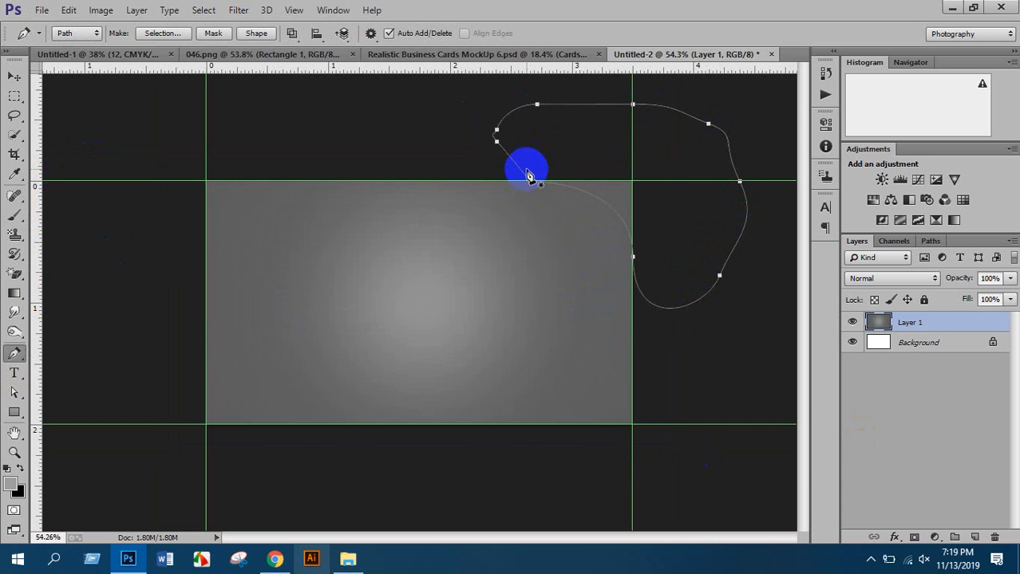
Turn the path into a selection and fill it with light grey on a new layer
key(ctrl+Return)
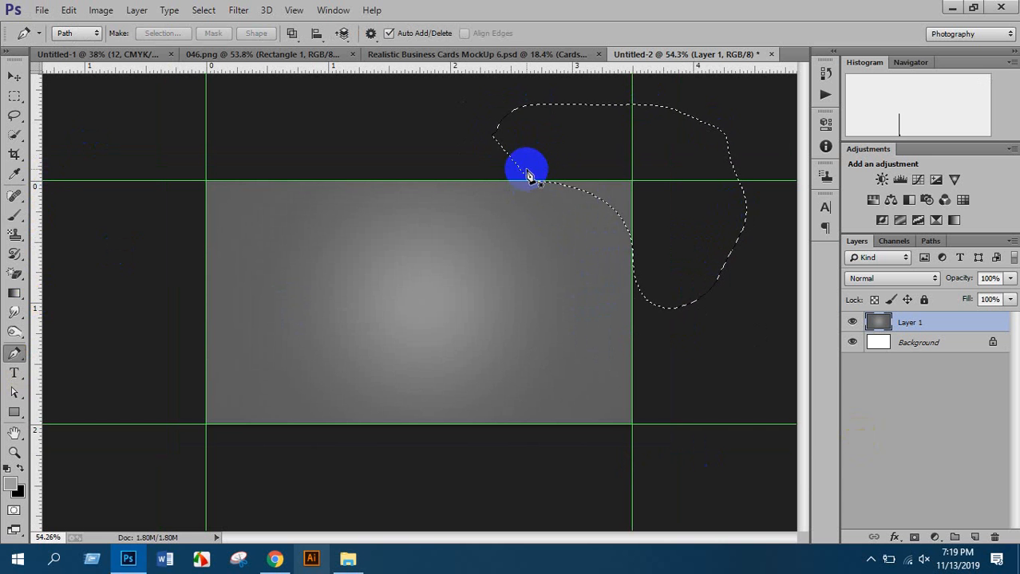
click(975, 538)
key(alt+BackSpace)
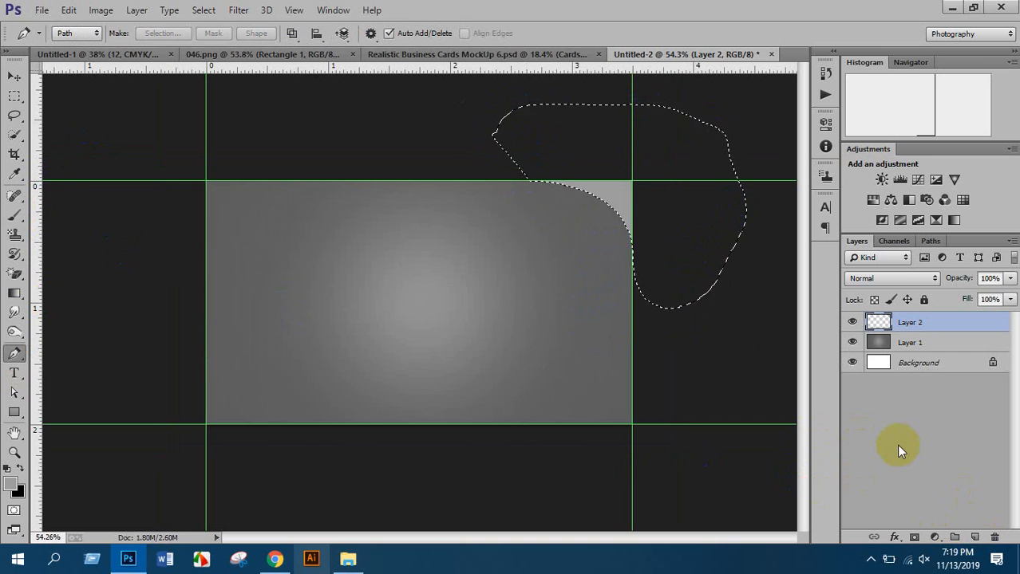
key(ctrl+d)
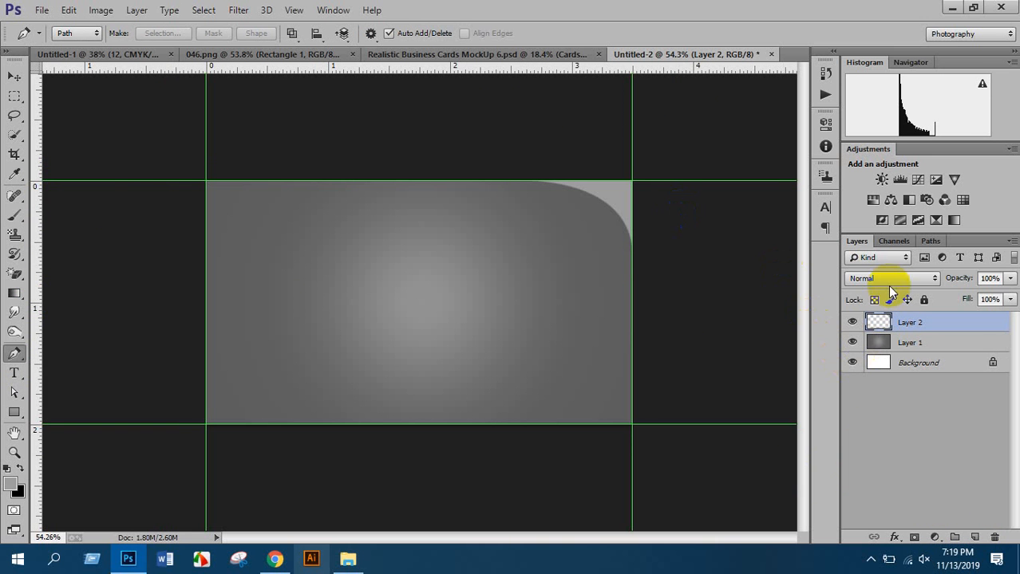
Duplicate the corner piece, flip it horizontally and vertically, and place it bottom-left
key(ctrl+j)
key(ctrl+t)
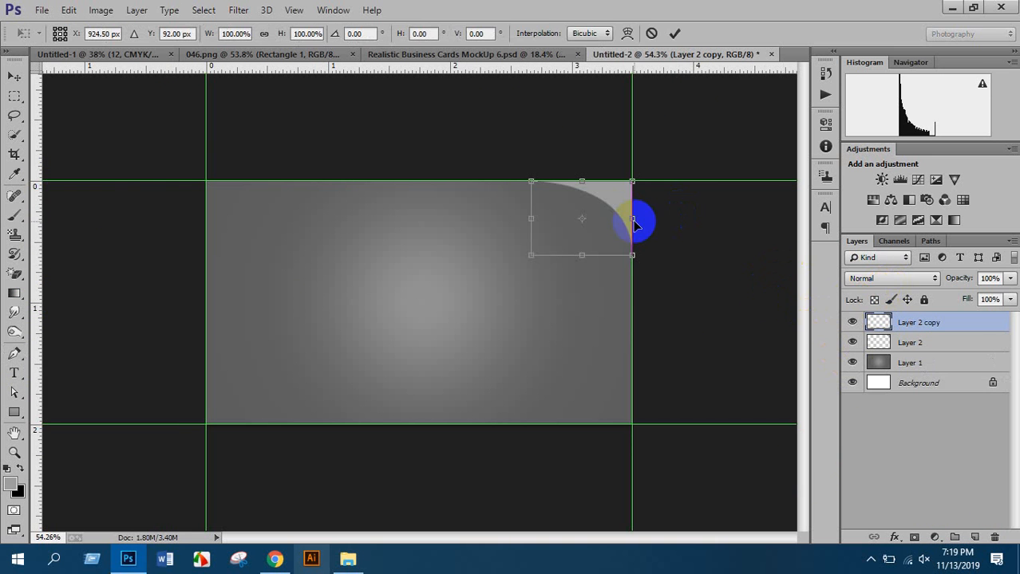
right_click(604, 203)
click(639, 424)
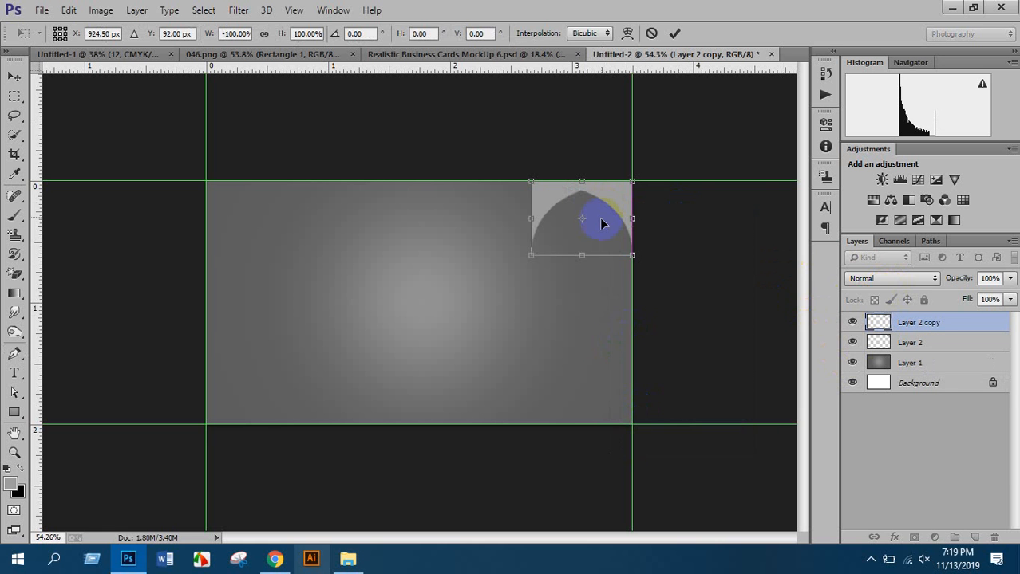
right_click(602, 223)
click(652, 446)
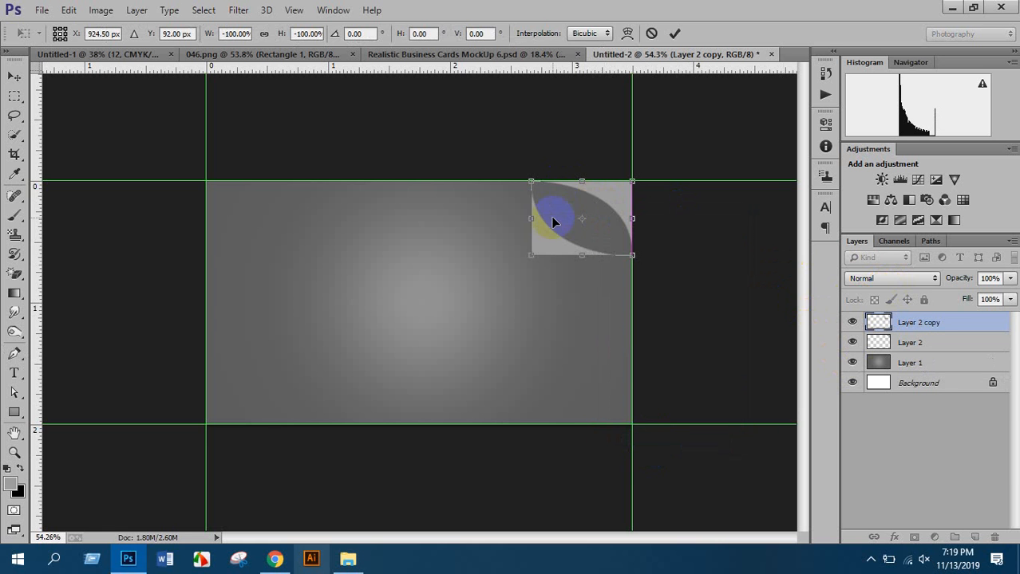
drag(550, 217, 224, 387)
key(Return)
key(p)
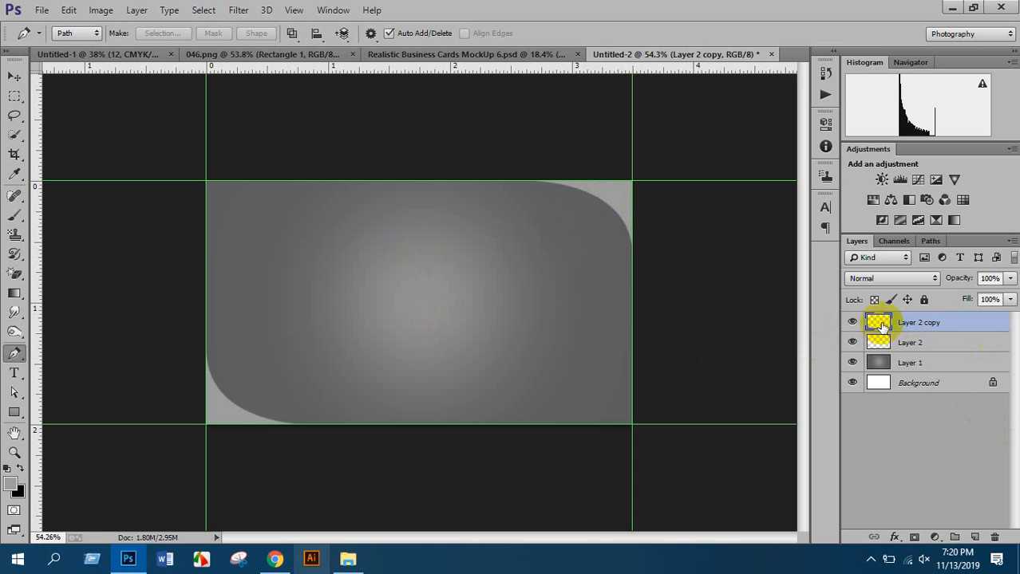
Load the top-right corner piece as a selection and pick a 300 px hard eraser
click(851, 343)
click(852, 343)
click(883, 343)
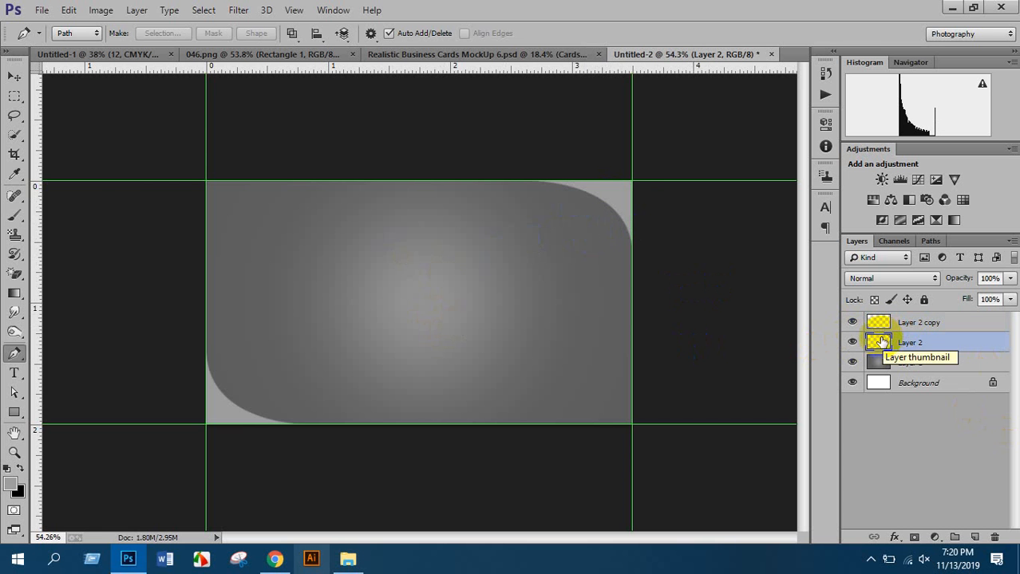
ctrl+click(880, 343)
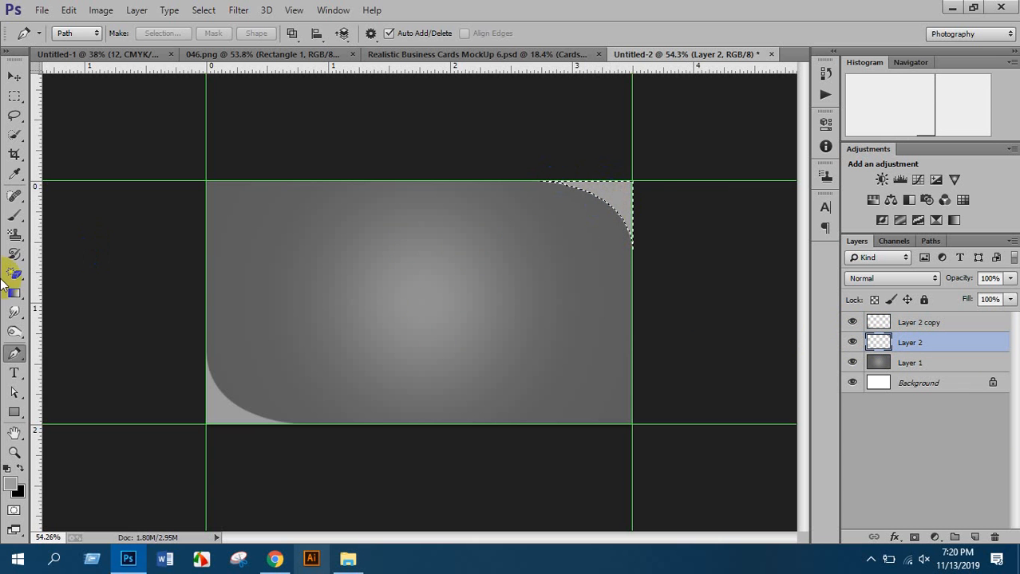
mouse_move(22, 280)
mouse_down()
mouse_move(60, 275)
mouse_move(14, 277)
mouse_move(55, 277)
mouse_up()
click(55, 274)
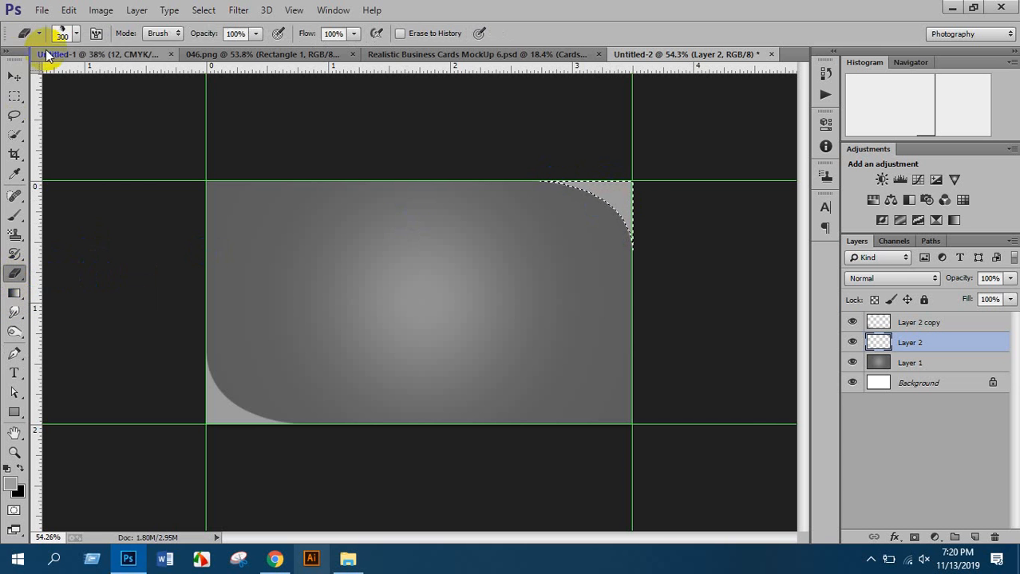
click(74, 33)
double_click(91, 160)
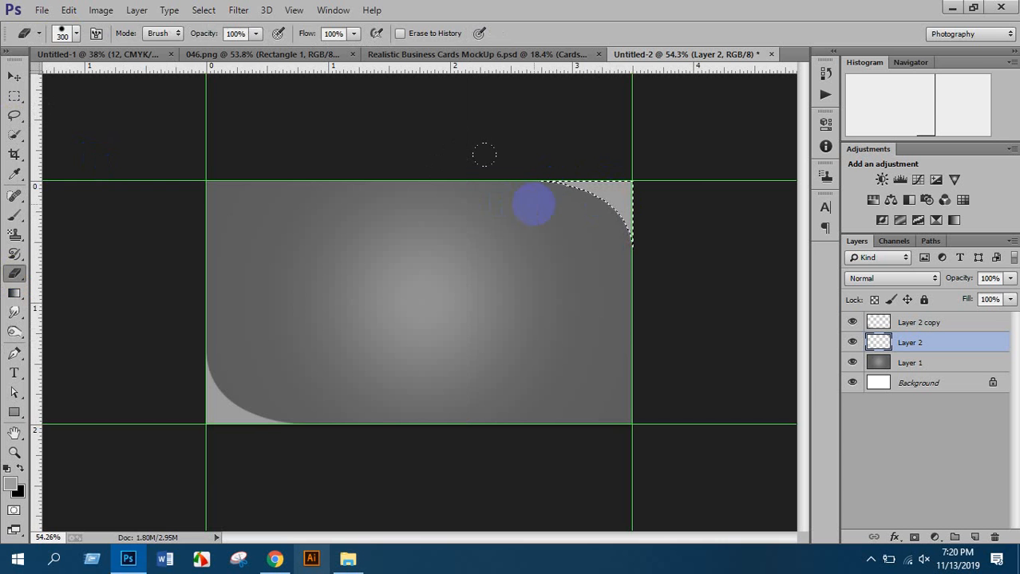
mouse_move(632, 202)
mouse_down()
mouse_move(598, 211)
mouse_move(609, 216)
mouse_move(619, 213)
mouse_move(573, 186)
mouse_up()
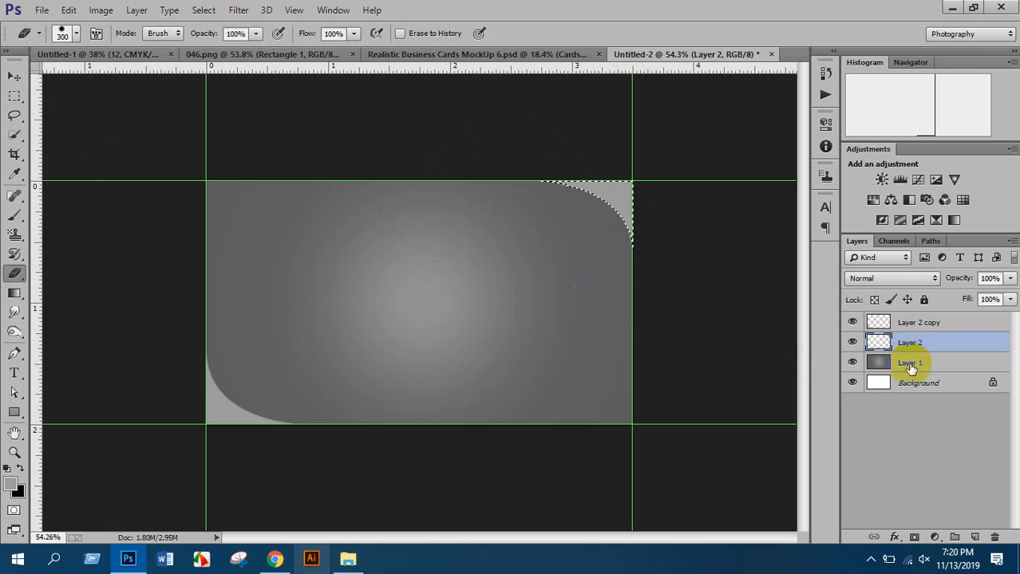
Erase the top-right corner from Layer 1 and delete Layer 2
click(910, 365)
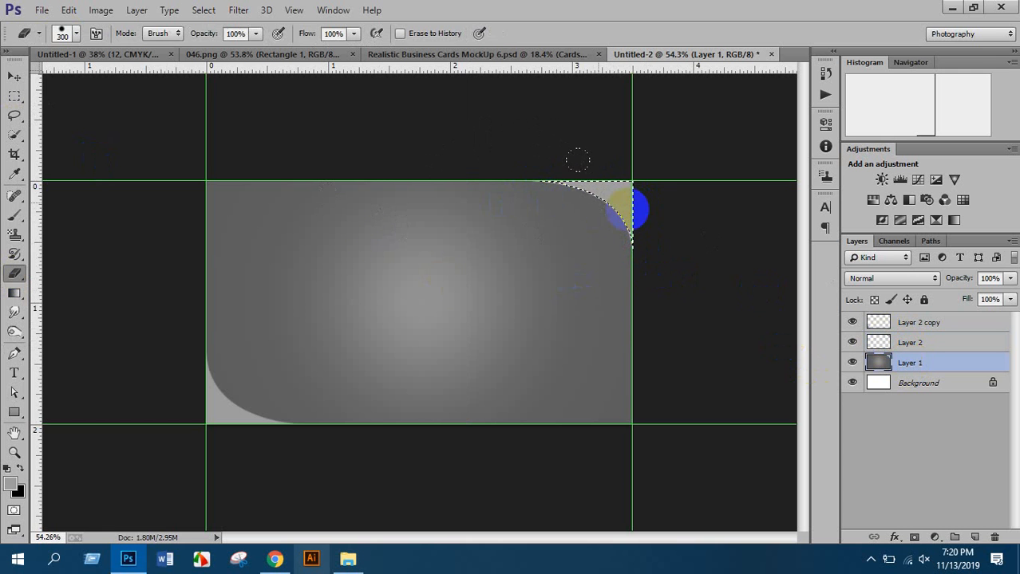
drag(535, 198, 568, 213)
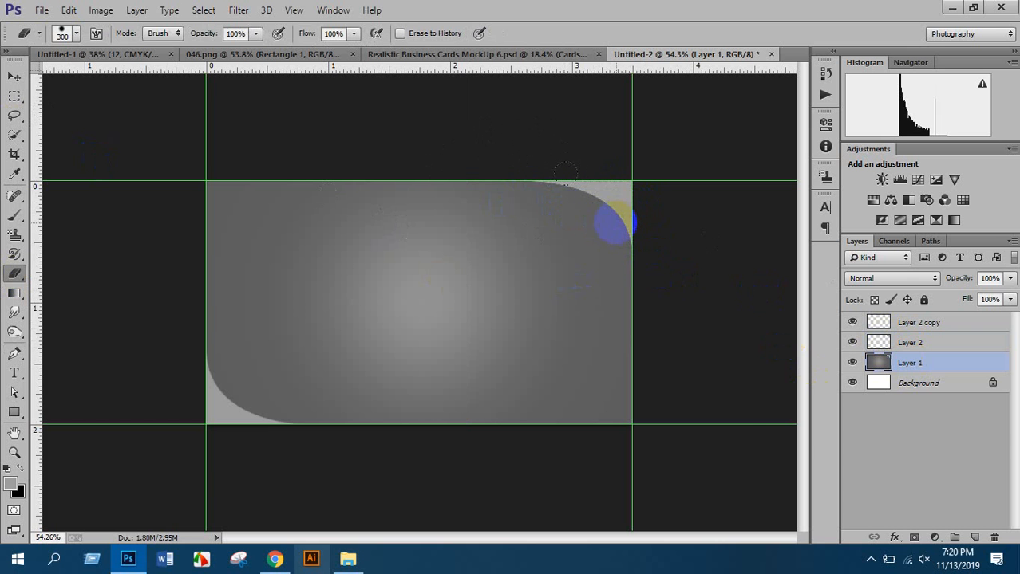
click(910, 343)
key(Delete)
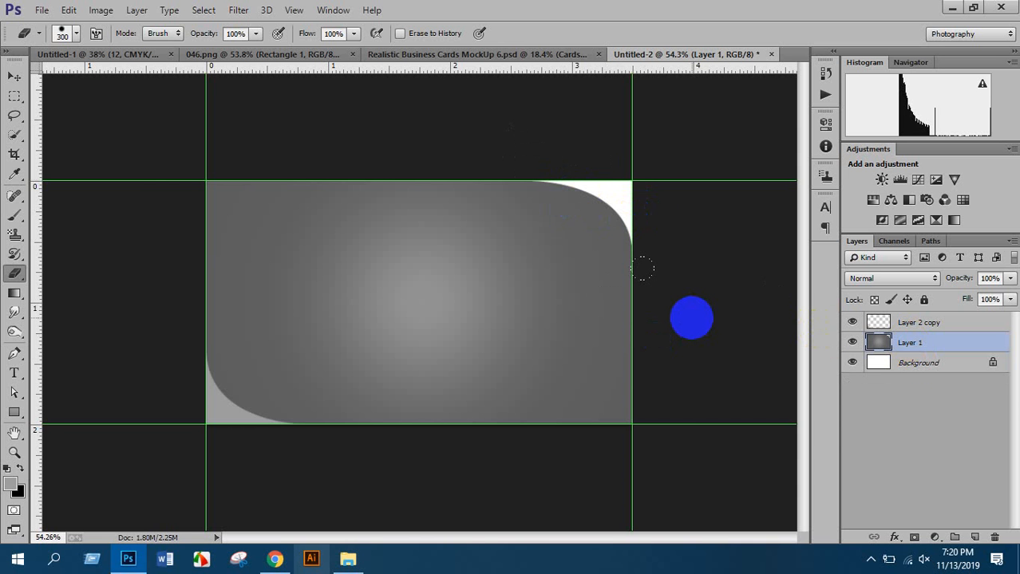
Clear the bottom-left corner from Layer 1 and delete Layer 2 copy
click(878, 322)
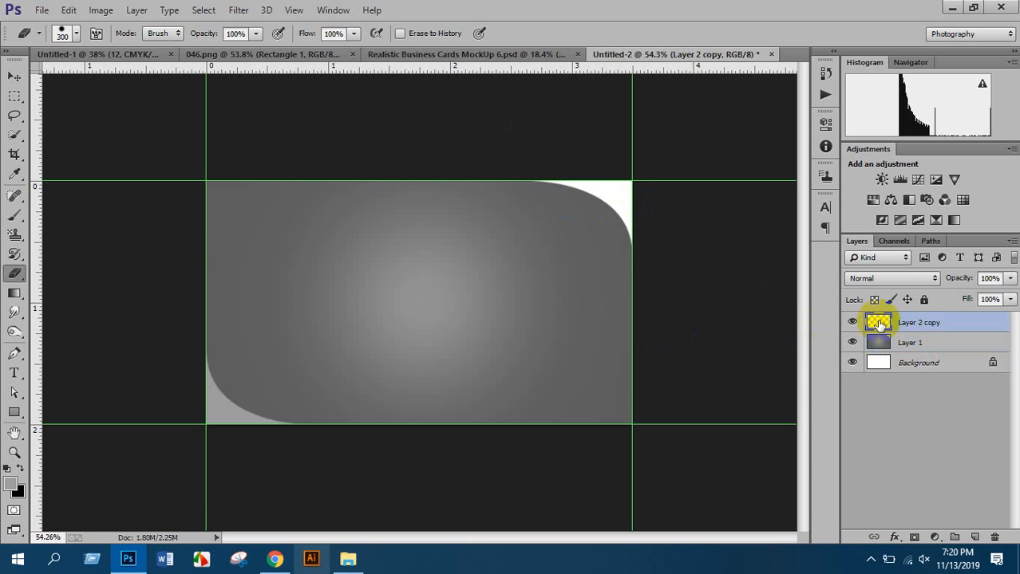
ctrl+click(877, 322)
click(878, 343)
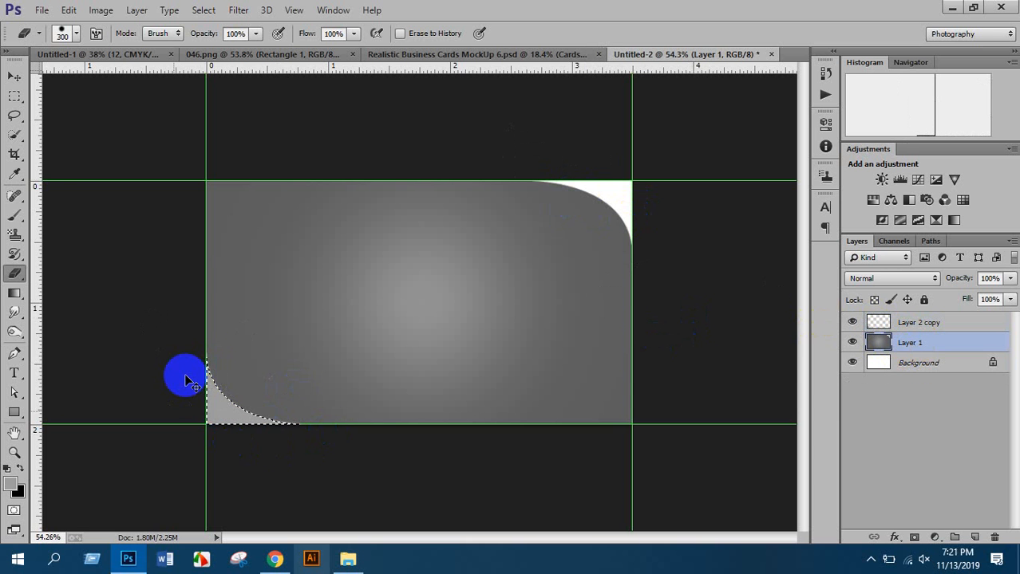
key(ctrl+d)
click(911, 323)
key(Delete)
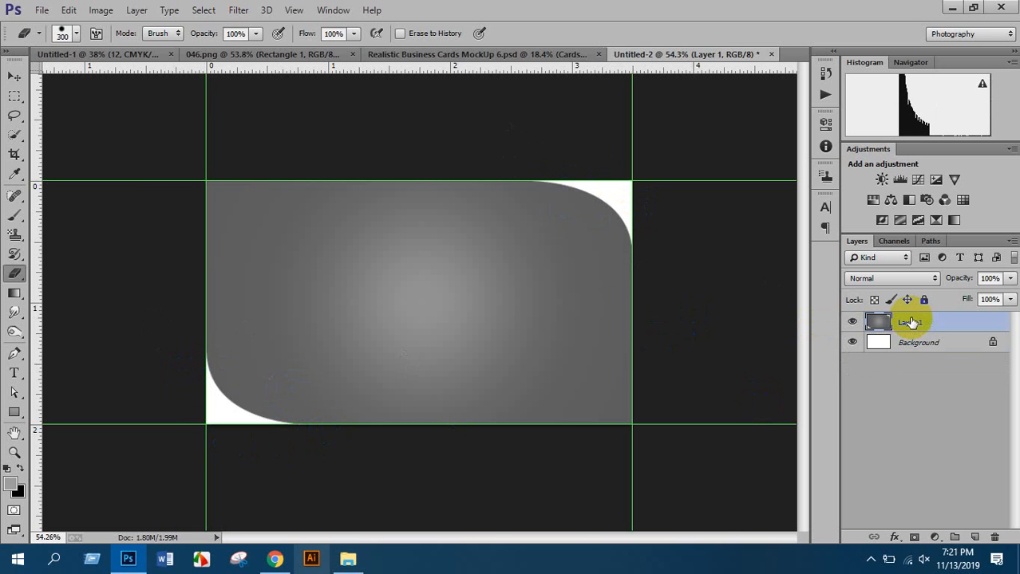
Hide the white Background layer to show the card's transparent corners
click(852, 343)
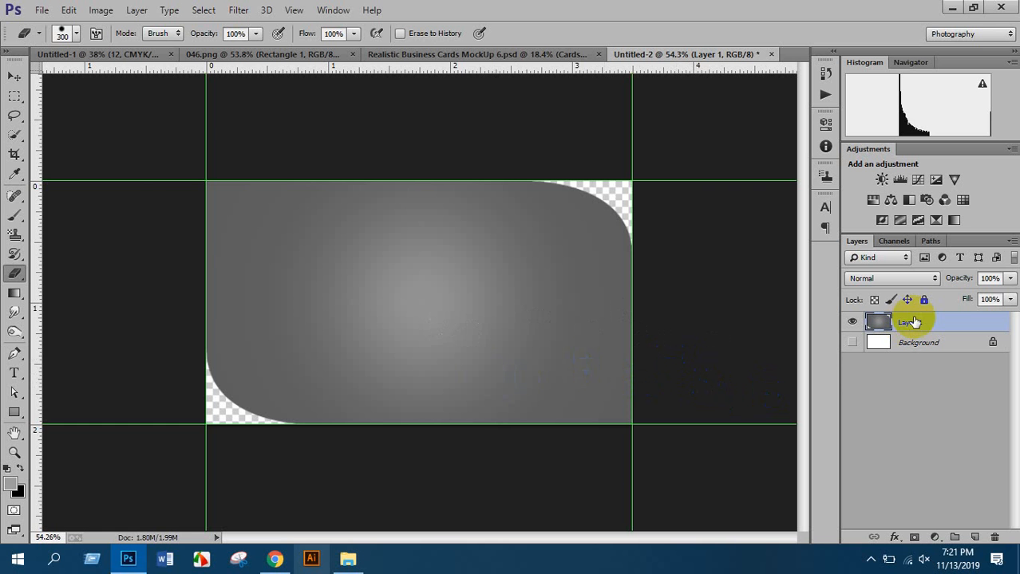
click(851, 342)
click(851, 344)
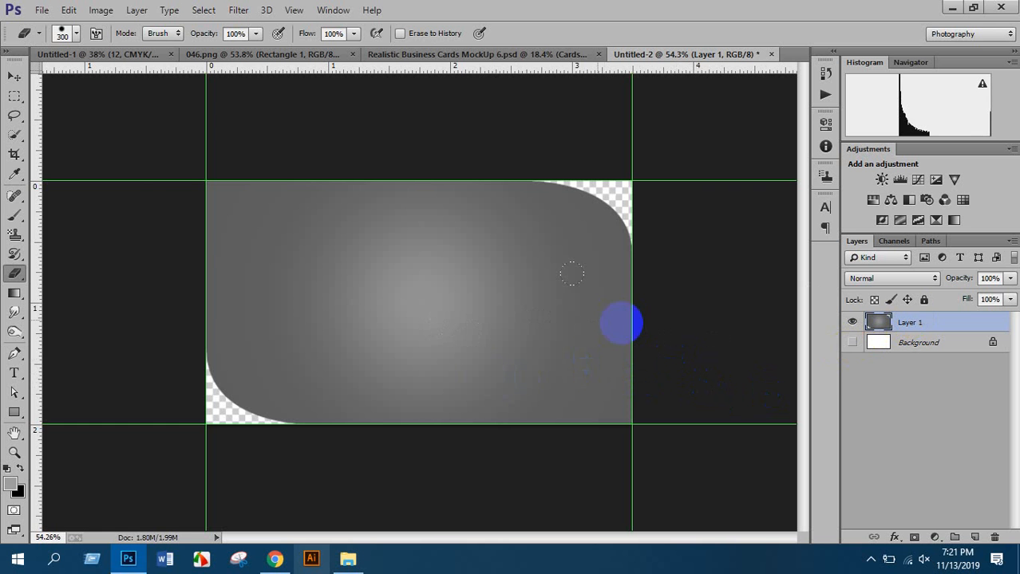
scroll(351, 323, up, 3)
scroll(239, 365, down, 5)
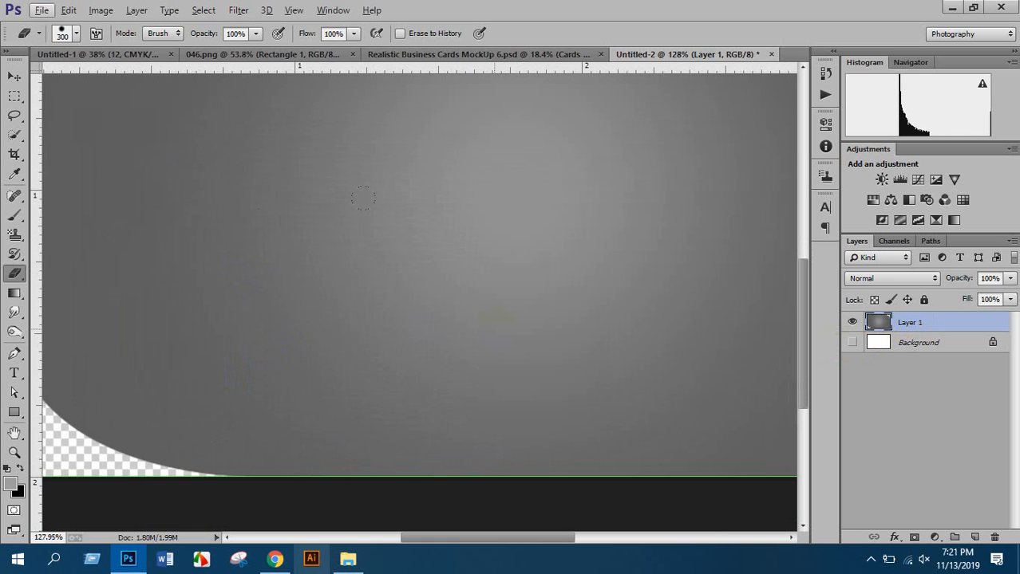
scroll(356, 202, down, 3)
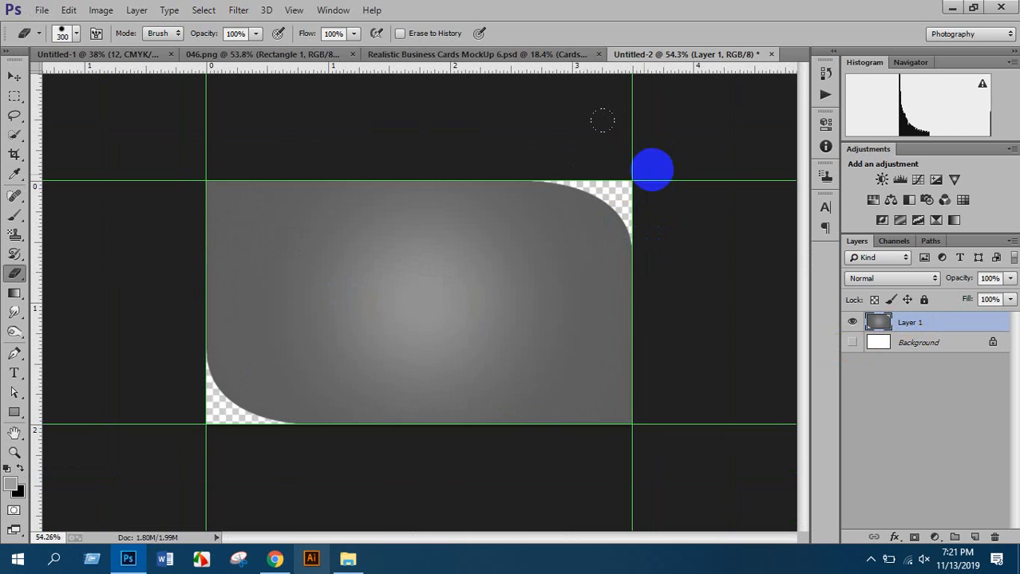
click(15, 353)
click(280, 172)
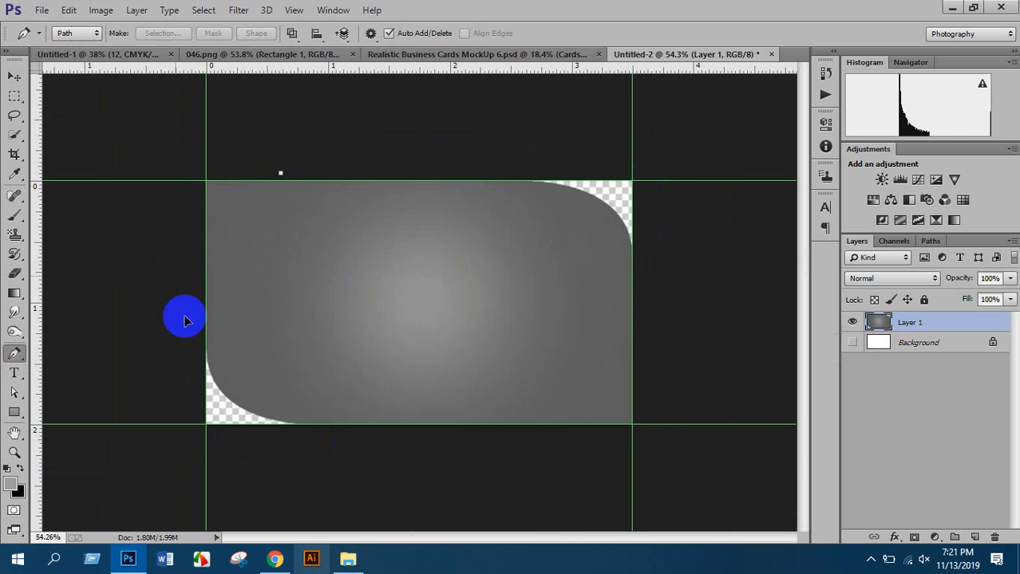
drag(174, 277, 185, 337)
drag(141, 158, 167, 131)
click(280, 172)
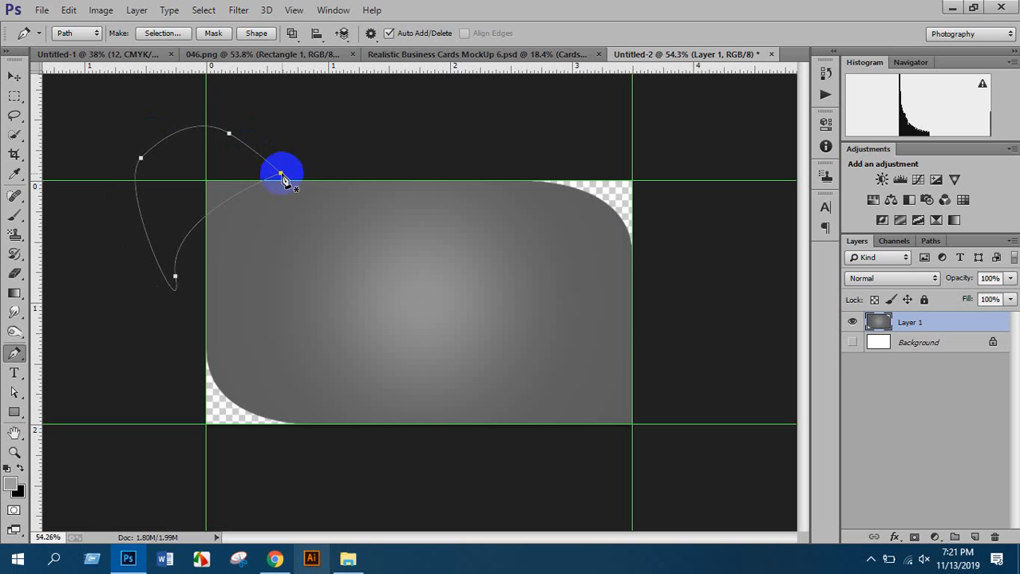
key(ctrl+Return)
key(Delete)
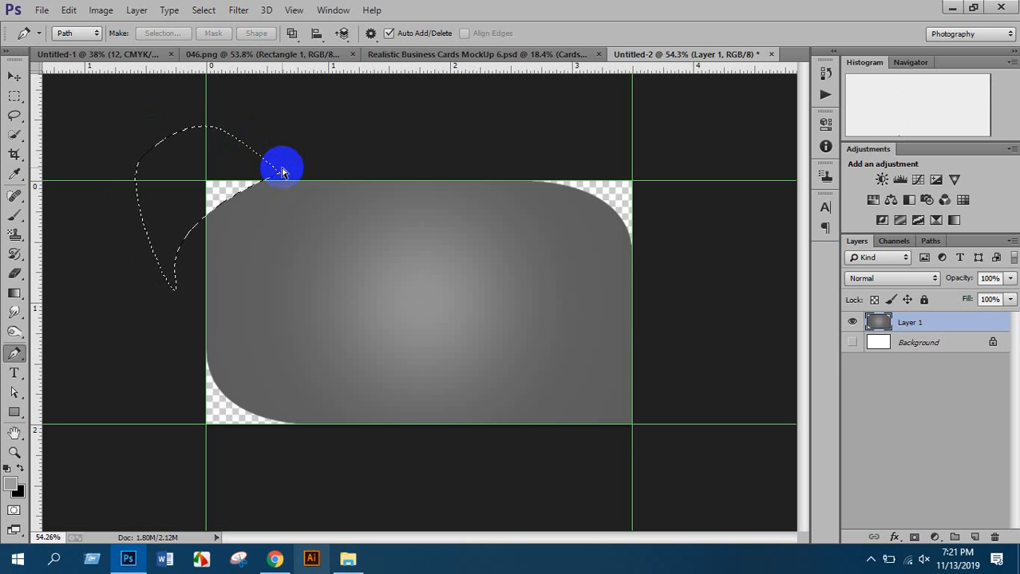
key(ctrl+d)
click(647, 352)
drag(613, 425, 526, 463)
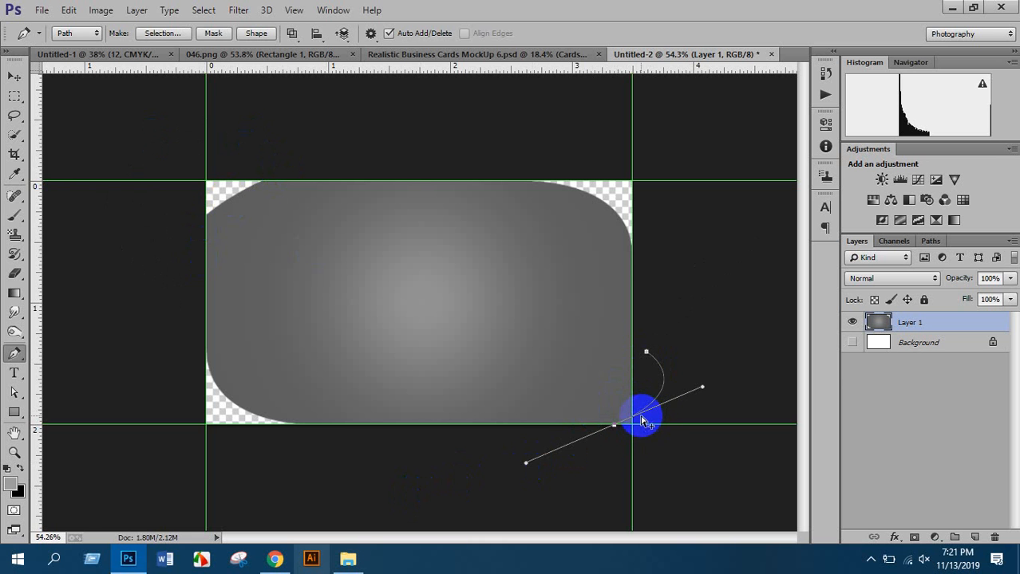
key(ctrl+alt+z)
key(ctrl+alt+z)
key(ctrl+alt+z)
key(ctrl+alt+z)
key(ctrl+alt+z)
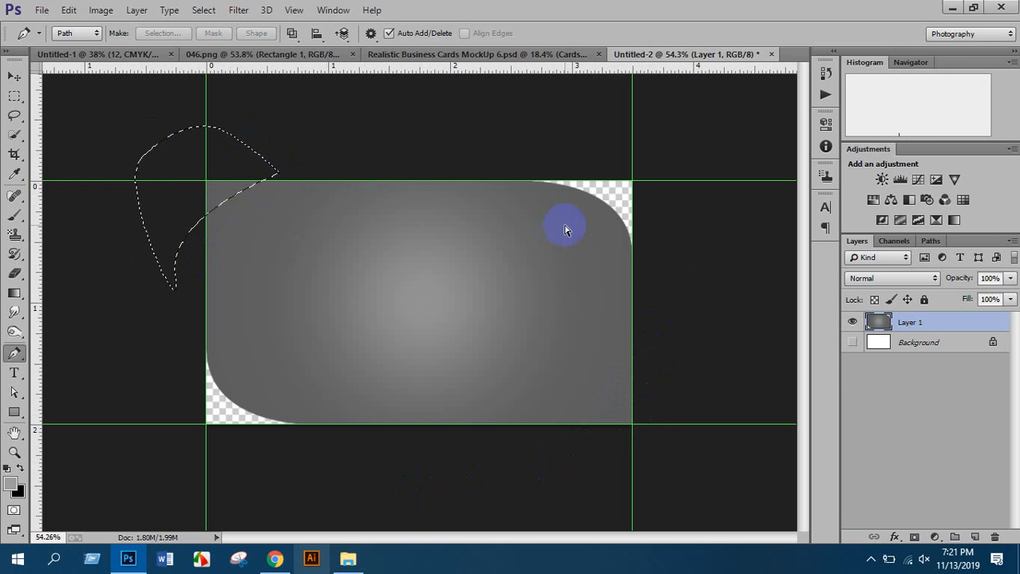
click(606, 190)
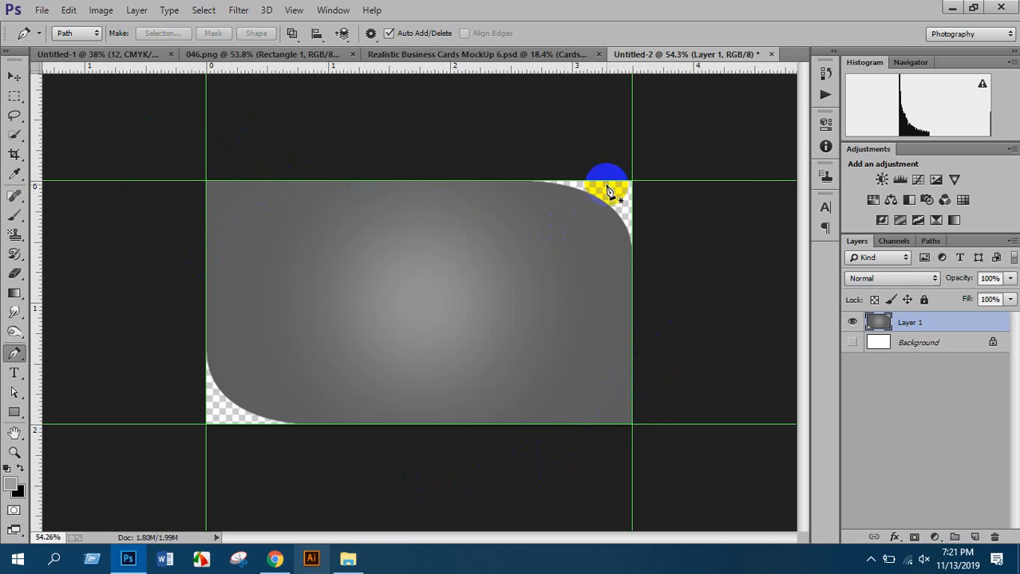
click(890, 312)
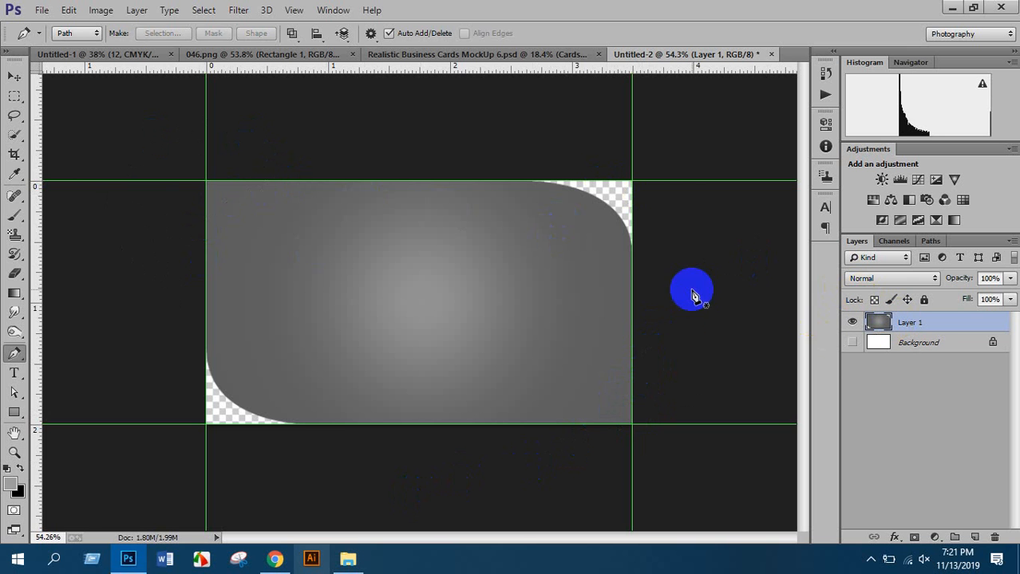
scroll(558, 222, down, 2)
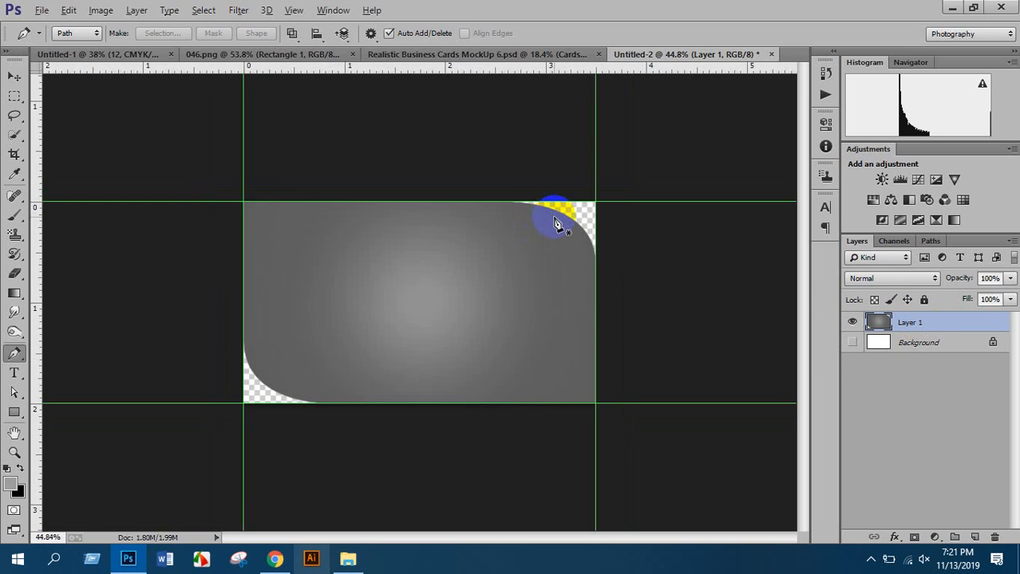
scroll(551, 236, up, 2)
drag(13, 412, 80, 430)
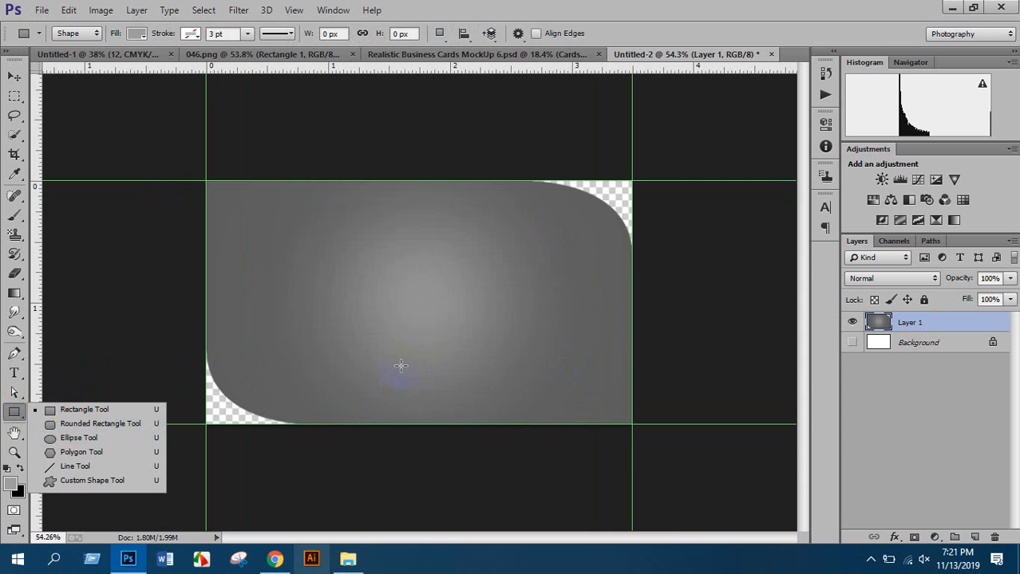
click(536, 13)
scroll(516, 223, up, 2)
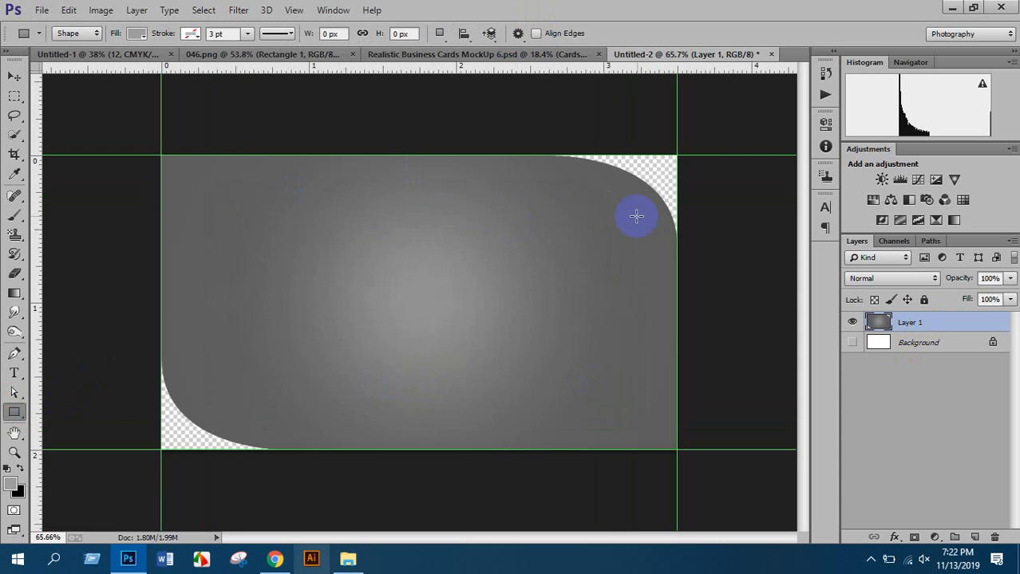
click(14, 353)
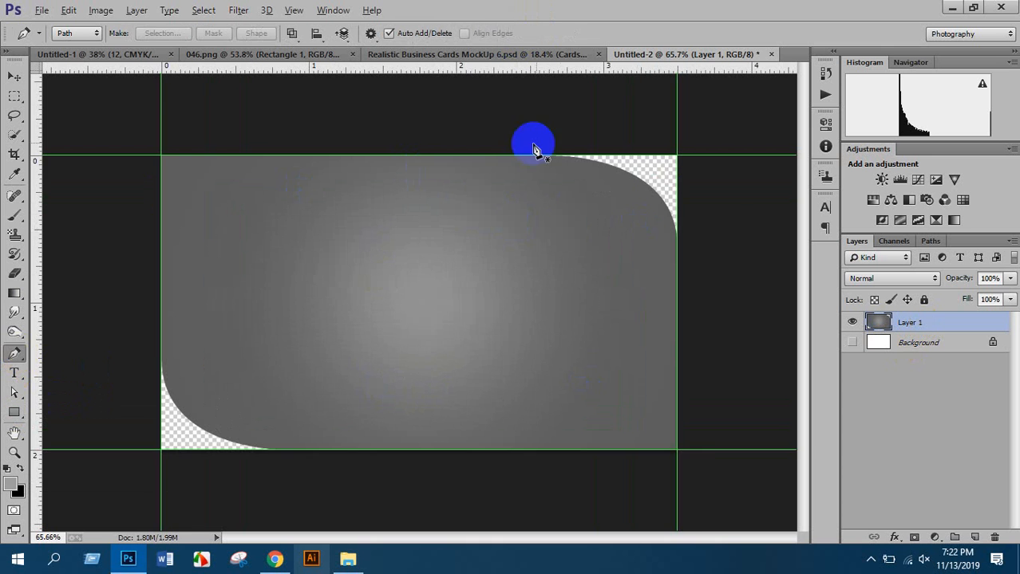
scroll(534, 150, up, 1)
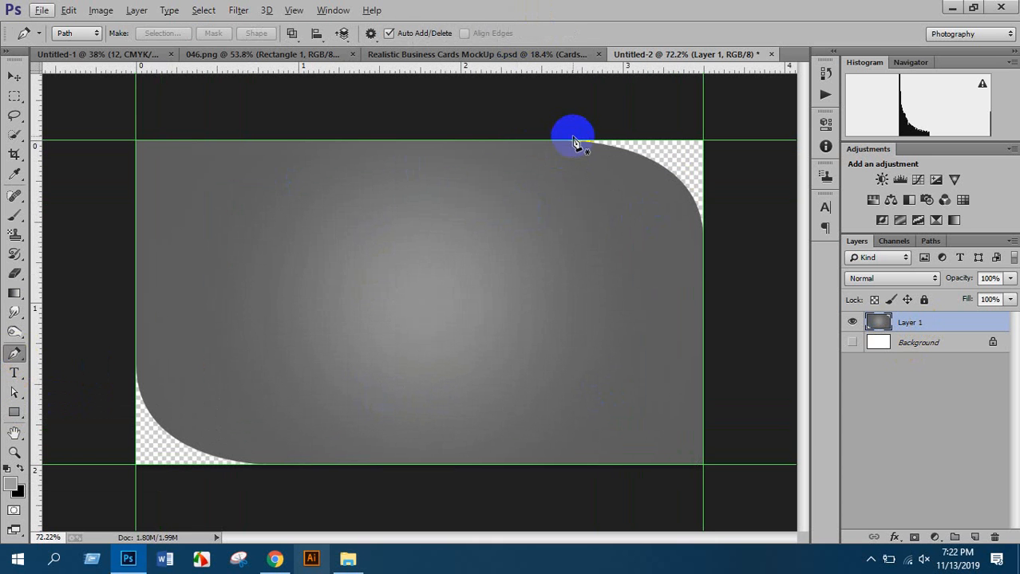
click(572, 142)
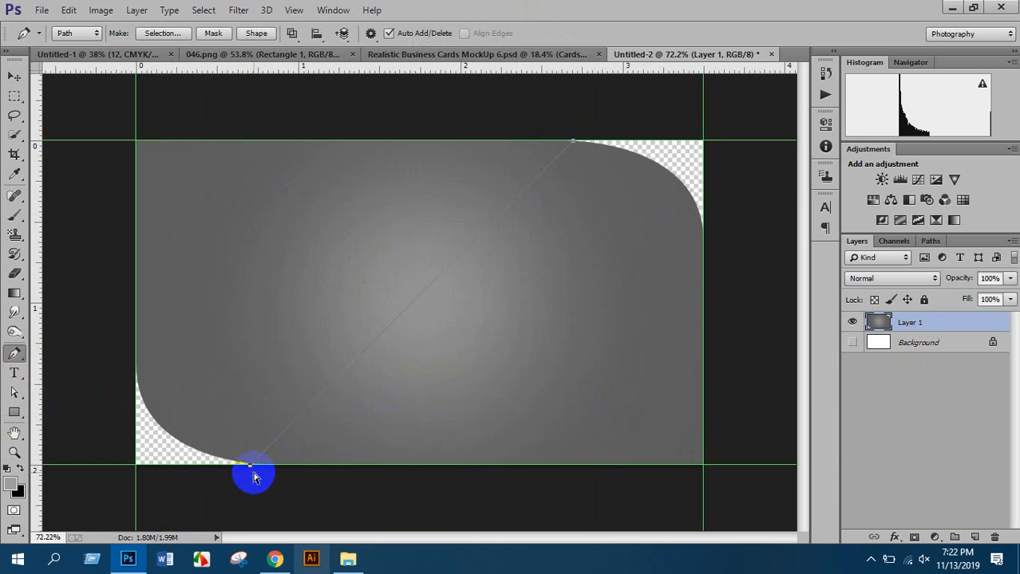
key(ctrl+z)
scroll(250, 473, down, 4)
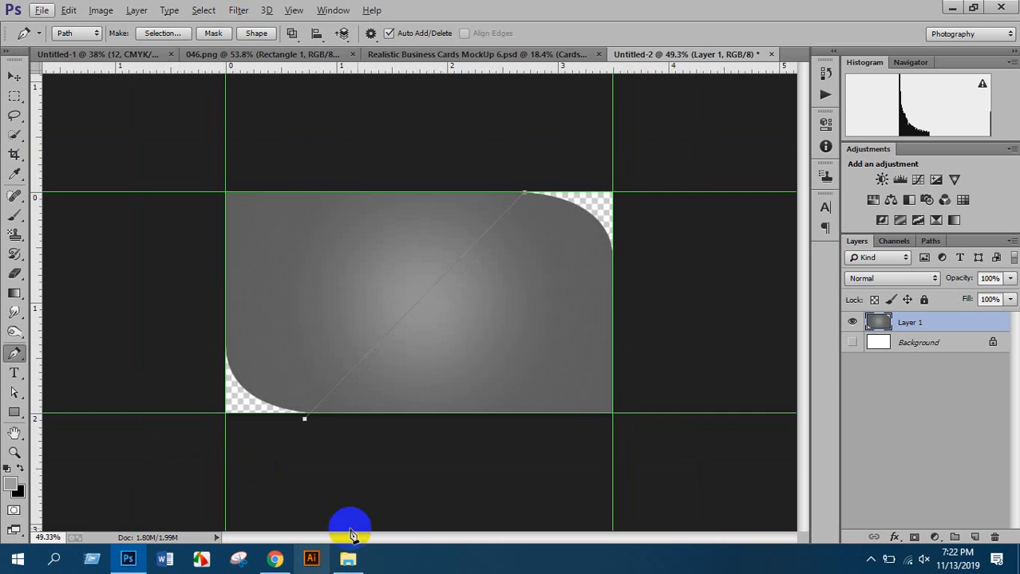
drag(468, 504, 499, 503)
drag(613, 496, 668, 479)
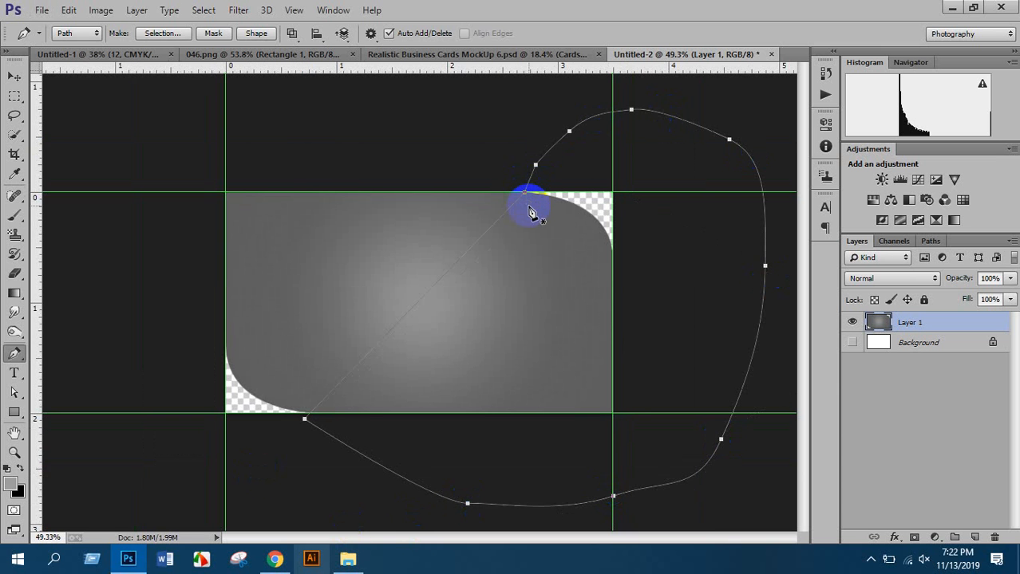
key(ctrl+Return)
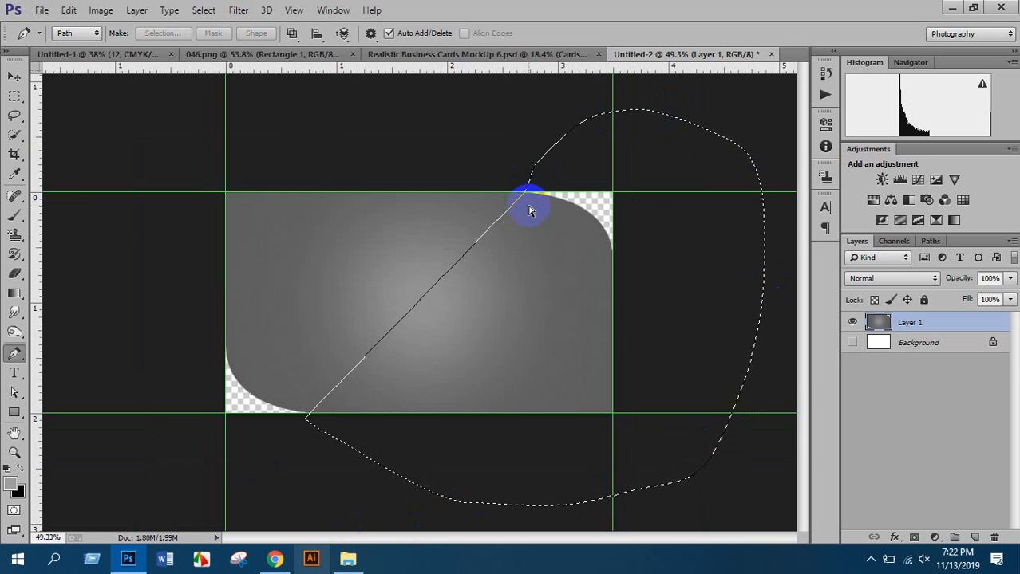
key(ctrl+j)
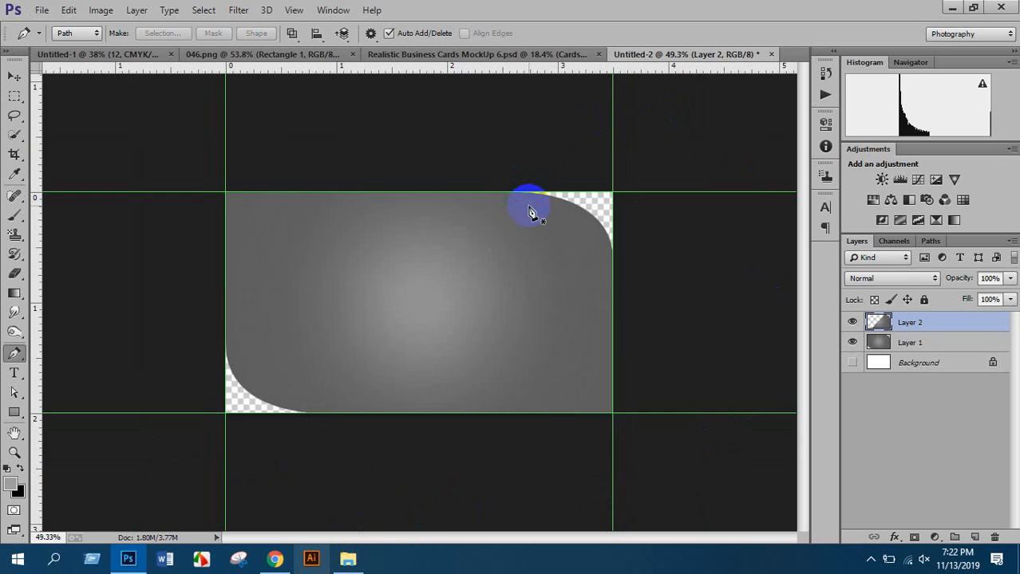
key(ctrl+t)
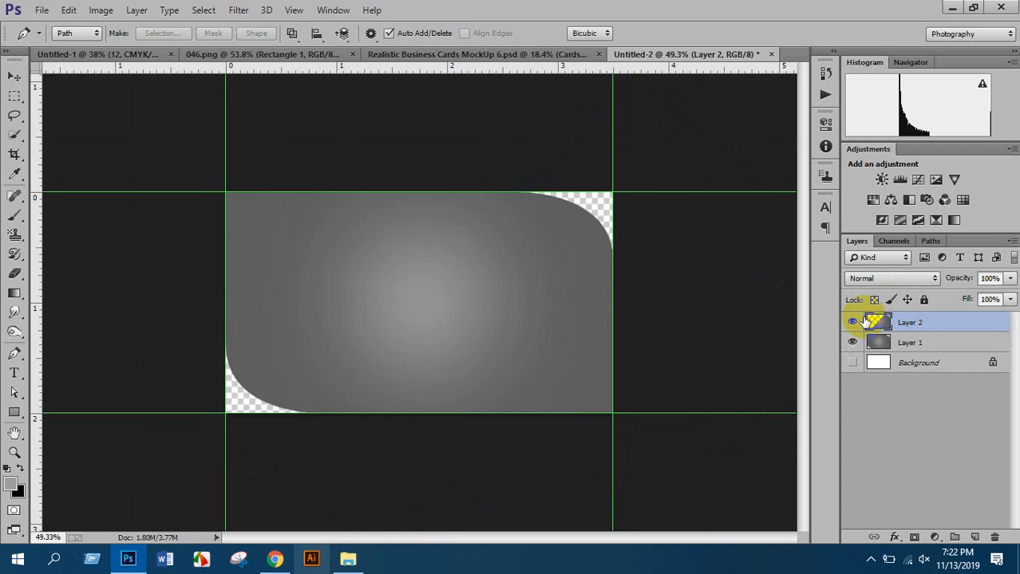
key(Return)
scroll(478, 272, up, 4)
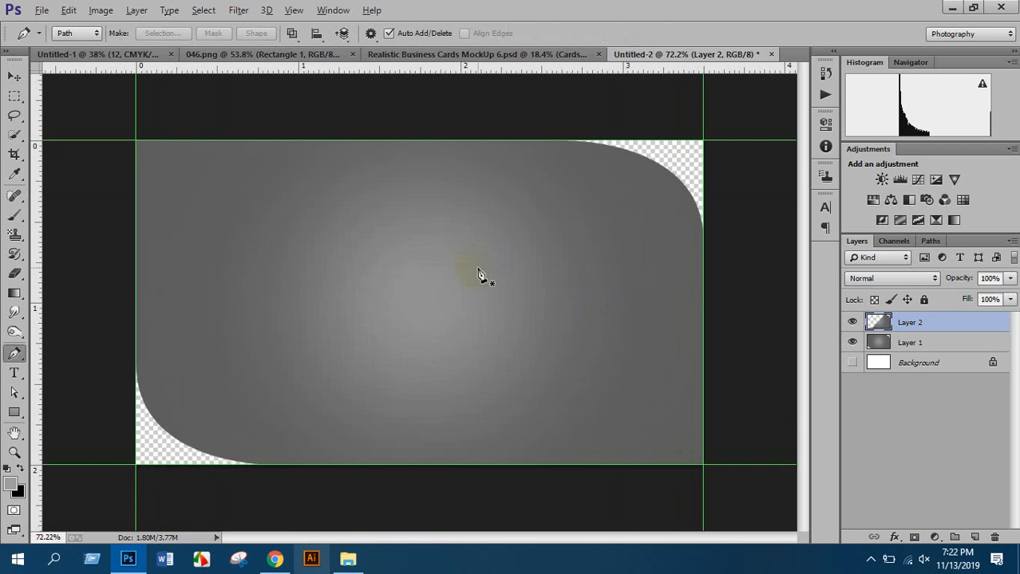
scroll(477, 275, down, 2)
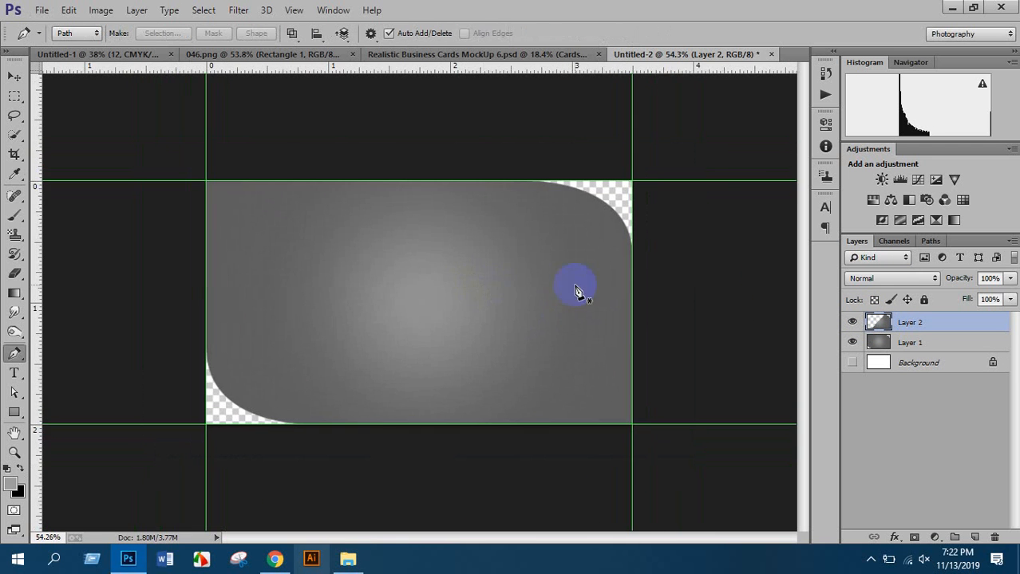
scroll(574, 289, up, 1)
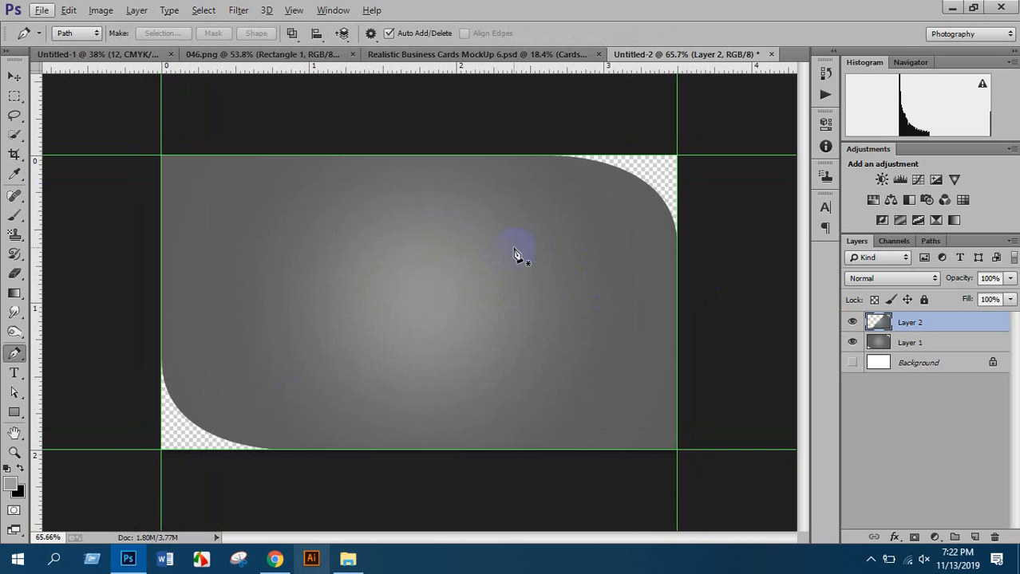
Load Layer 2 as a selection and set a soft black brush at 47% opacity, 46% flow
ctrl+click(878, 324)
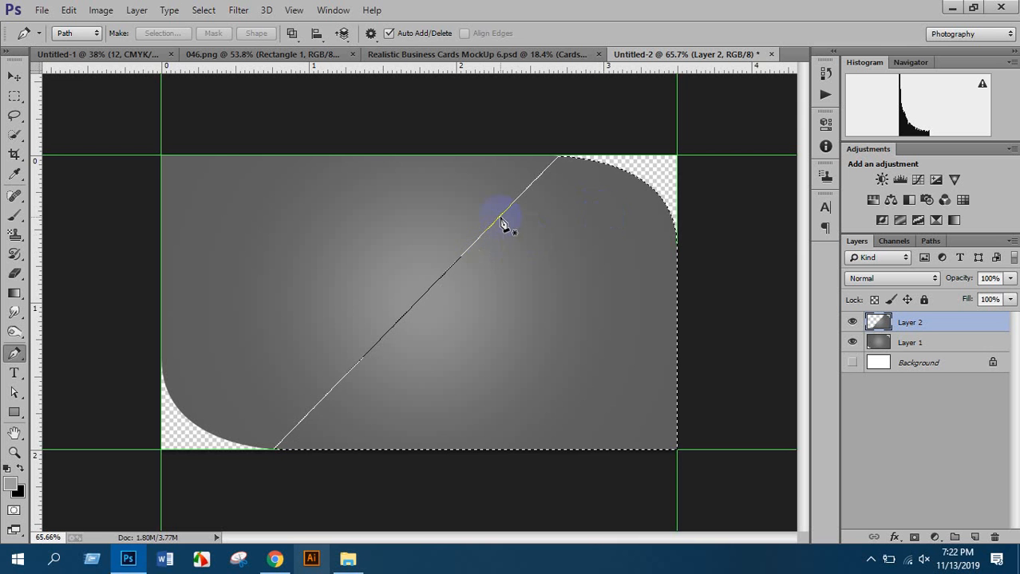
scroll(499, 225, up, 2)
click(15, 215)
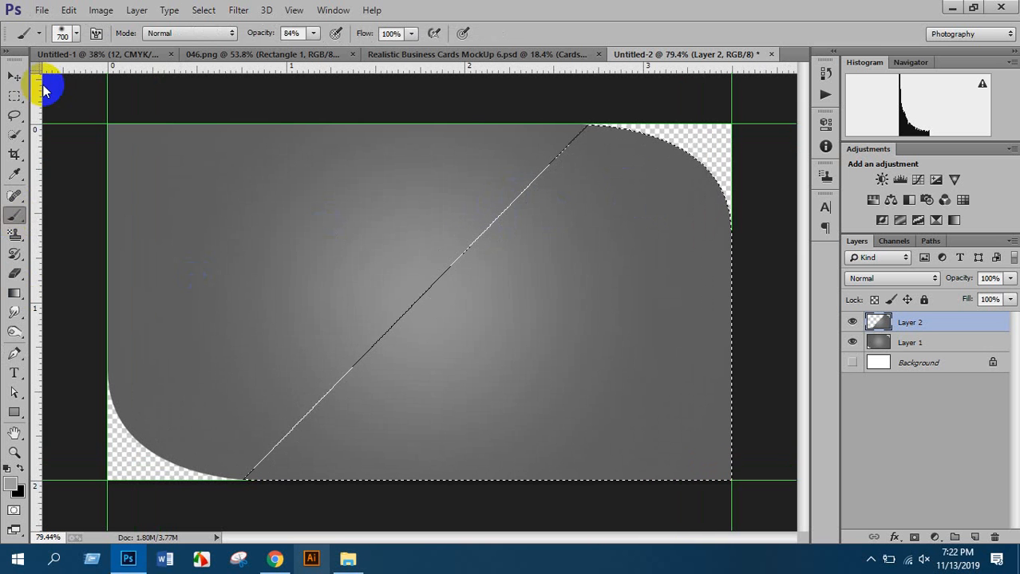
click(64, 33)
click(44, 168)
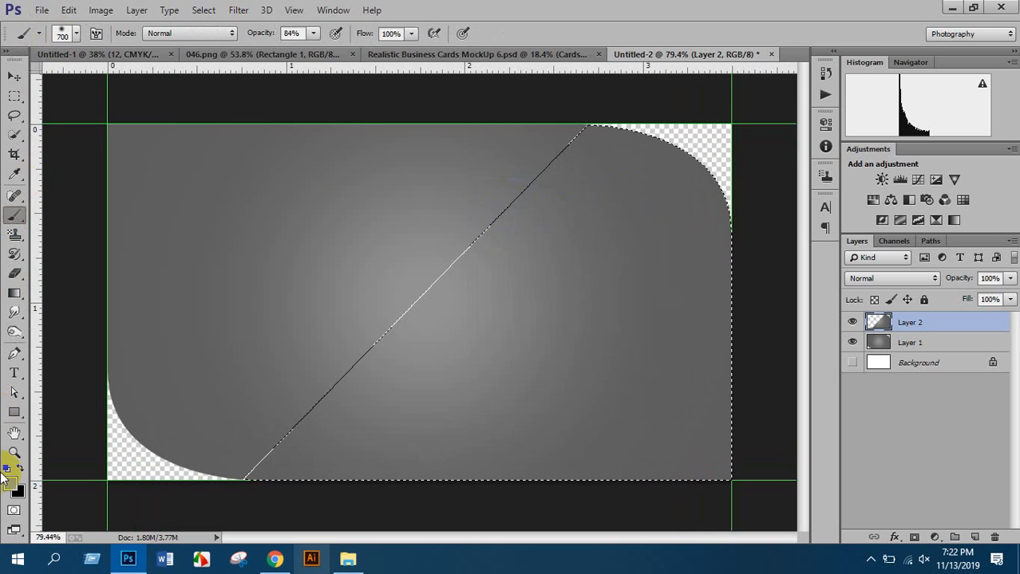
click(12, 479)
drag(760, 387, 888, 437)
click(995, 230)
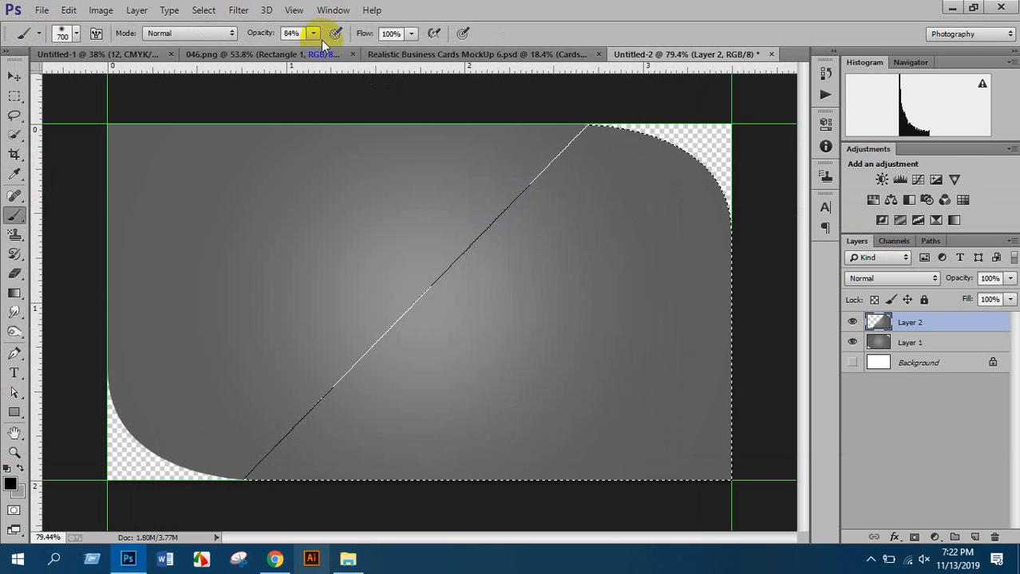
click(314, 35)
drag(301, 52, 292, 53)
click(411, 34)
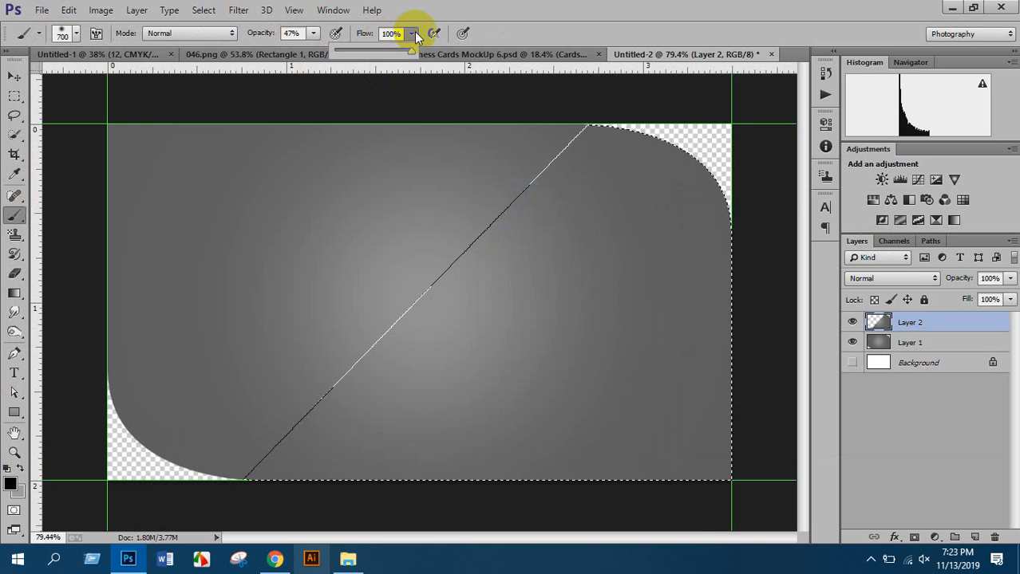
drag(409, 50, 370, 50)
Try test shadow strokes inside the selection with a smaller brush, undoing each one
drag(428, 253, 313, 342)
key(ctrl+z)
key(bracketleft)
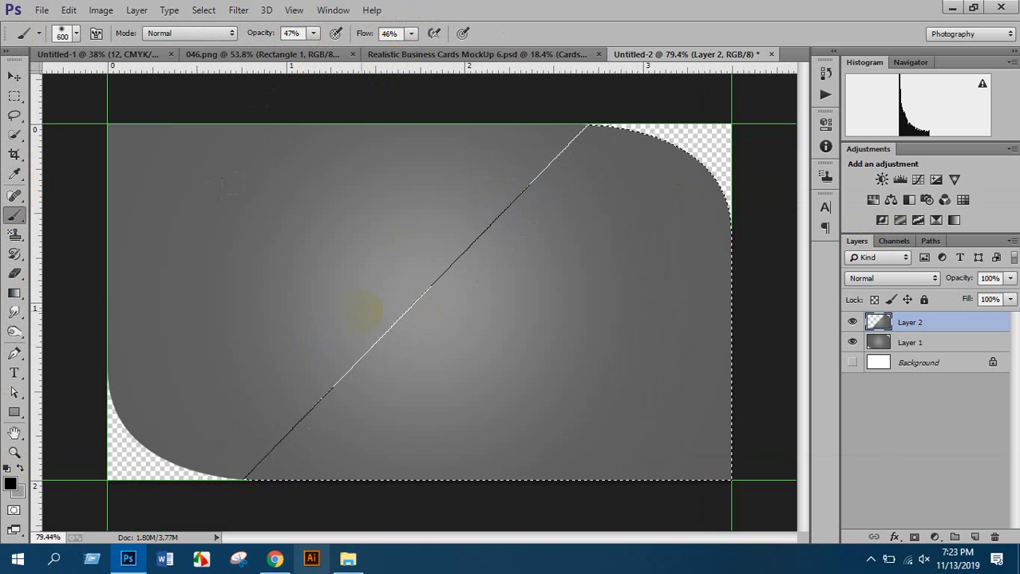
key(bracketleft)
key(bracketleft)
key(bracketleft)
key(bracketleft)
key(bracketleft)
key(bracketleft)
key(bracketleft)
key(bracketleft)
key(bracketleft)
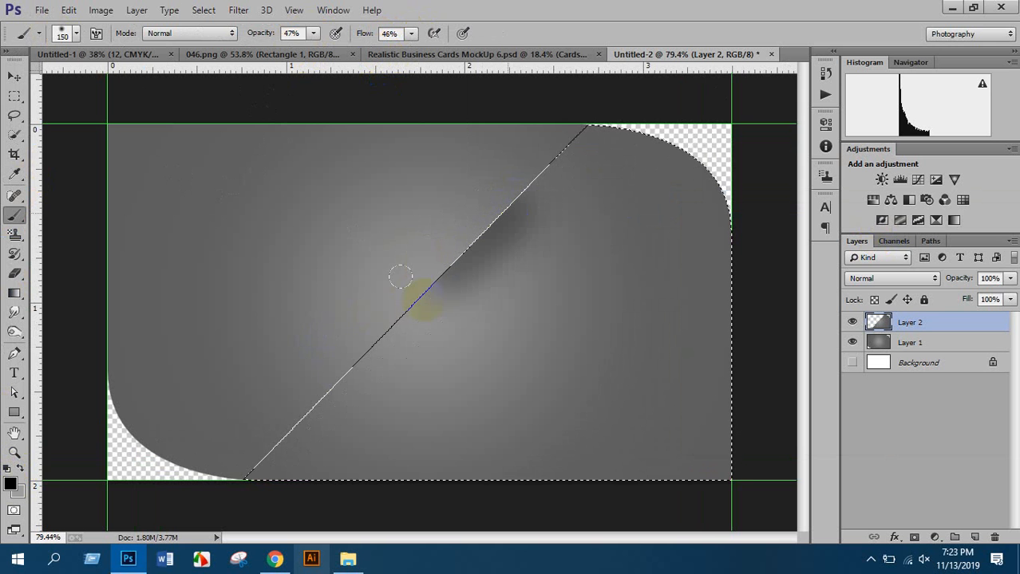
drag(348, 363, 364, 359)
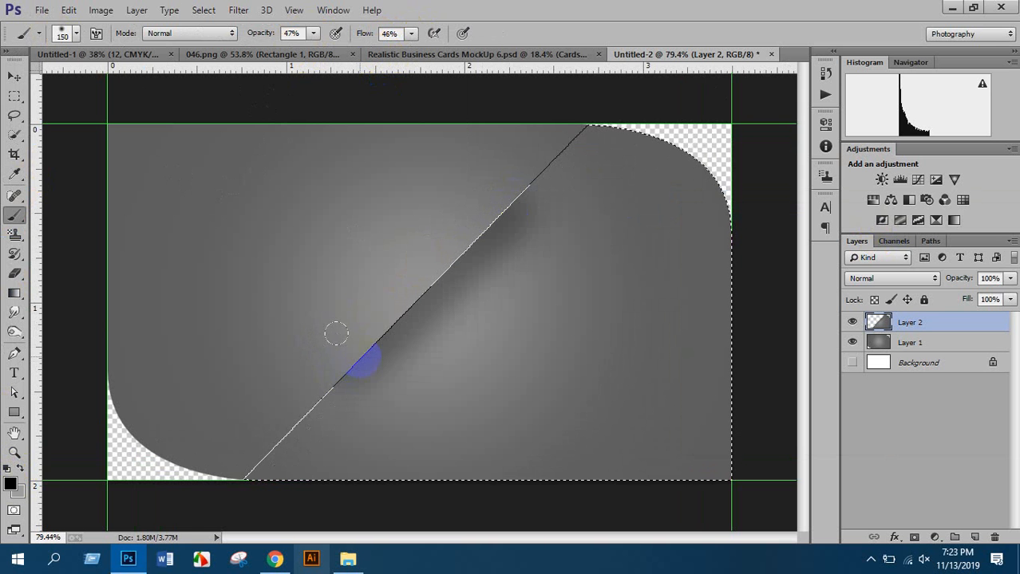
key(ctrl+z)
scroll(400, 326, down, 3)
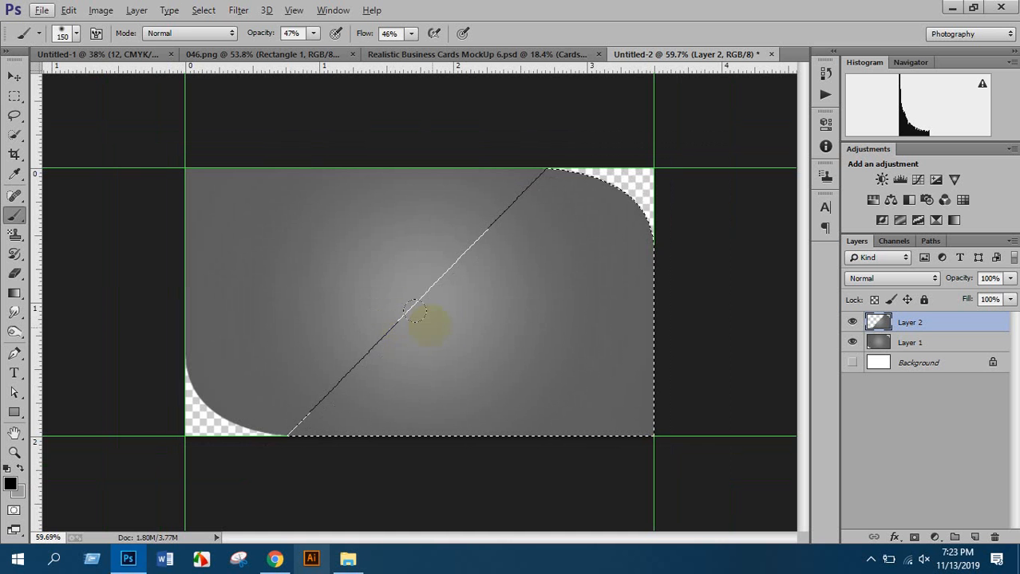
Invert the selection, paint the shadow along the diagonal with a 200 px brush, then deselect
key(ctrl+shift+i)
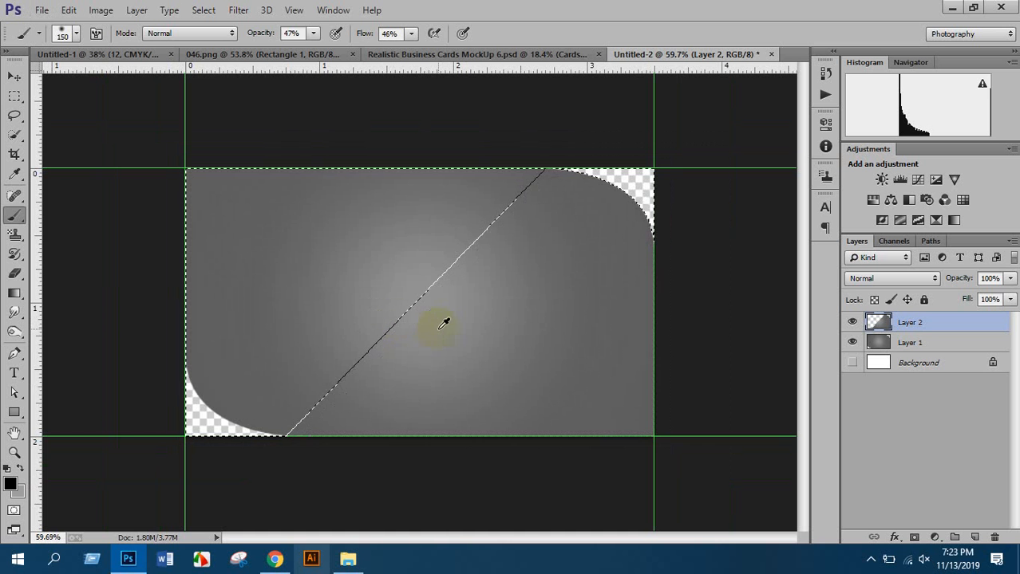
scroll(446, 319, up, 1)
mouse_move(467, 232)
mouse_down()
mouse_move(375, 319)
mouse_move(342, 331)
mouse_up()
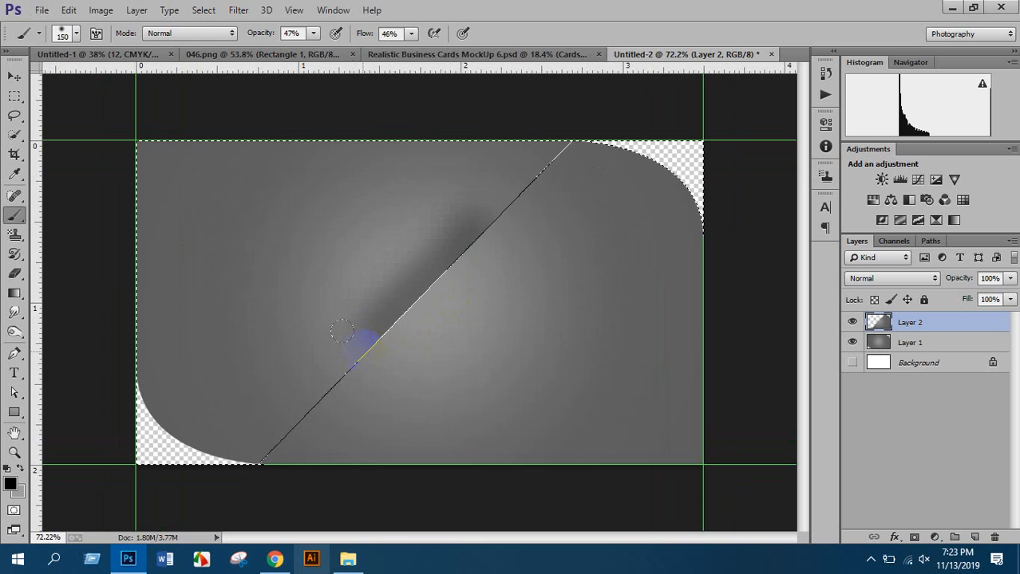
key(ctrl+z)
scroll(495, 217, up, 1)
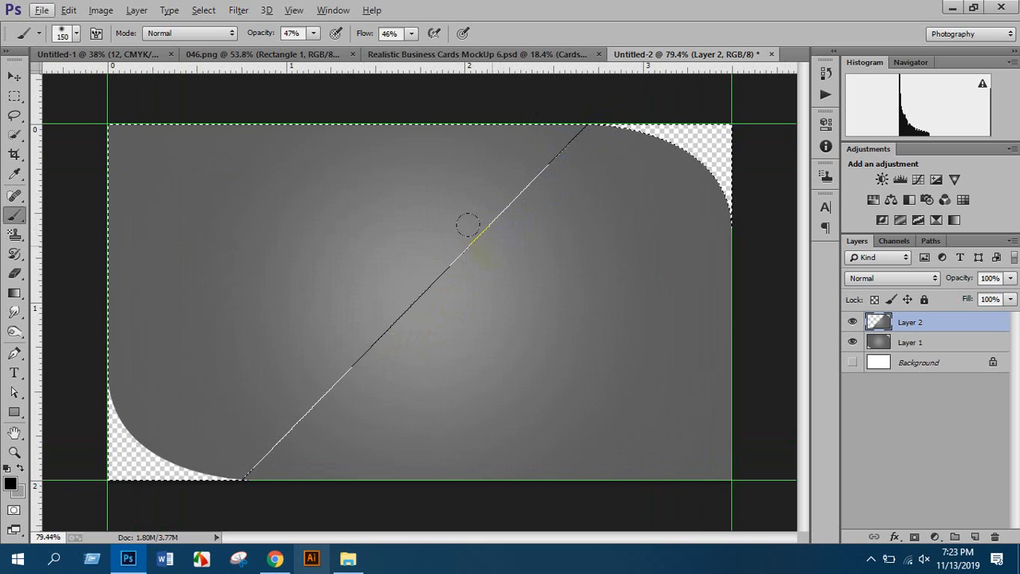
key(bracketright)
key(bracketright)
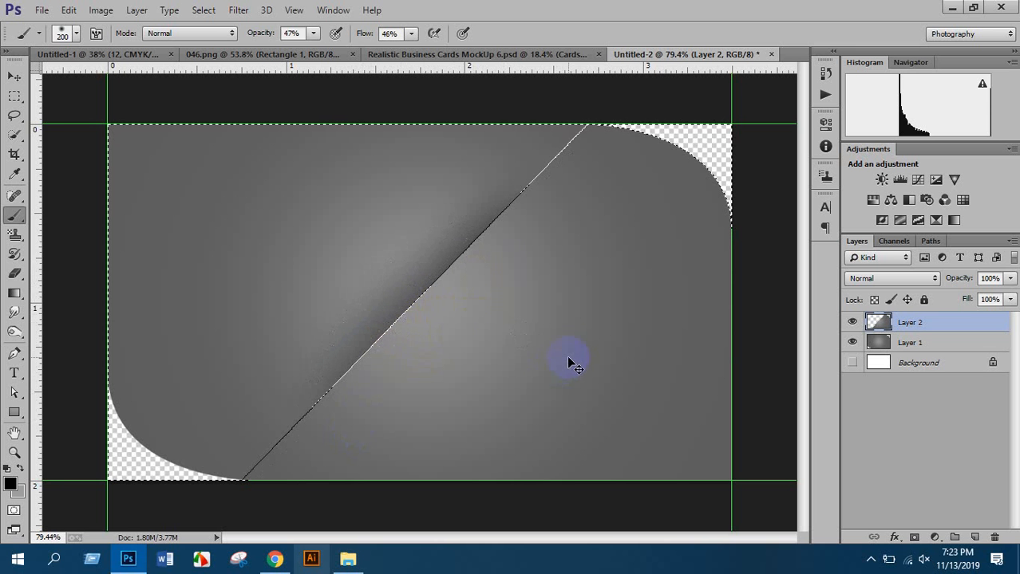
key(ctrl+d)
scroll(571, 307, down, 3)
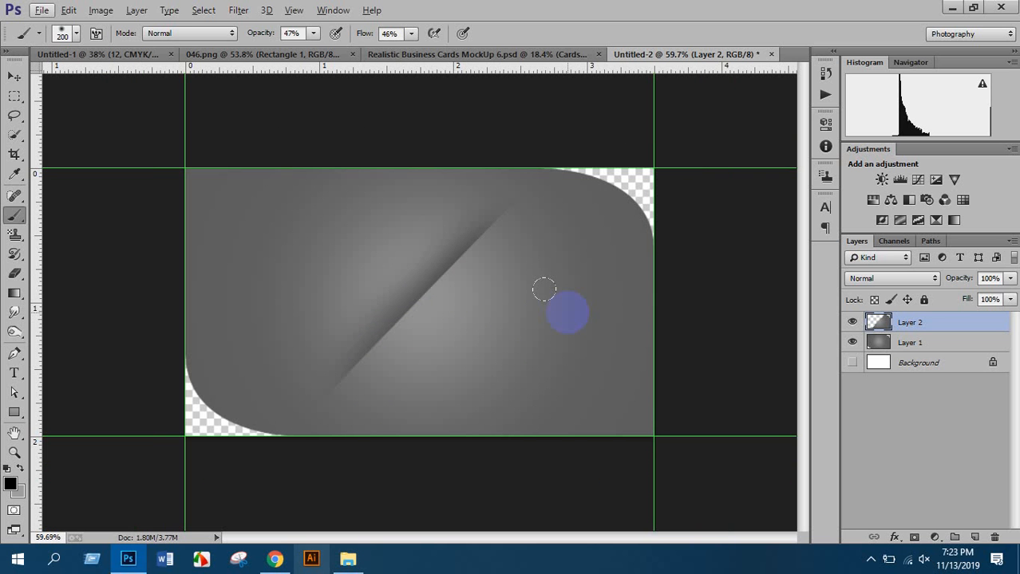
On a new layer, fill a wide rectangle across the card's middle with #0070e2 blue
click(976, 537)
drag(15, 96, 83, 94)
scroll(375, 239, up, 1)
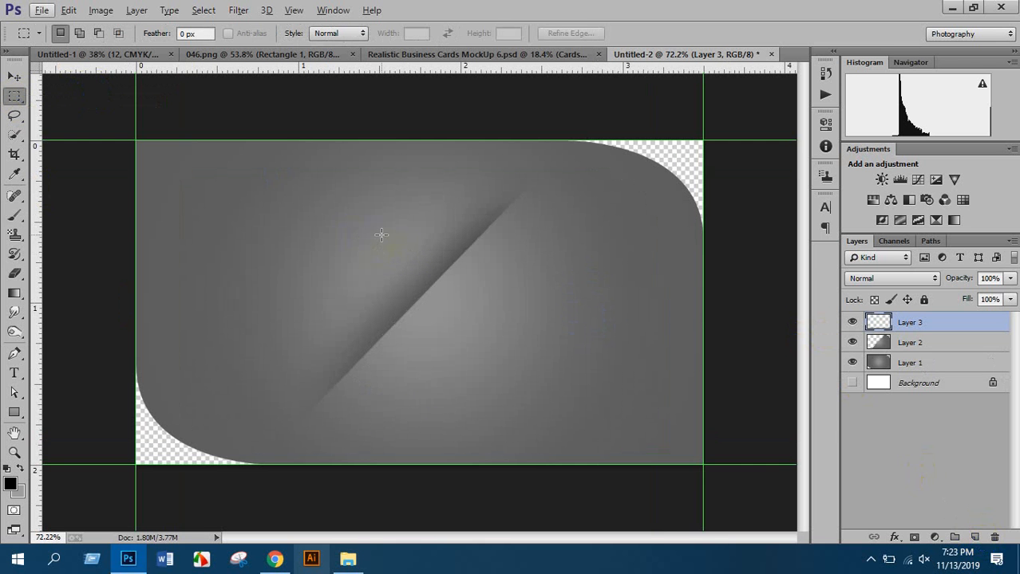
drag(381, 235, 745, 343)
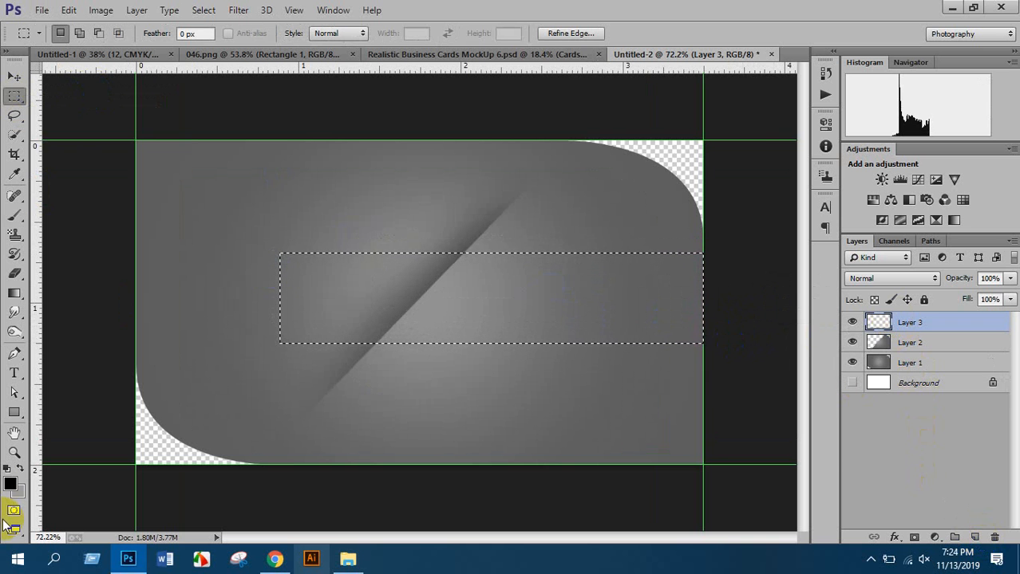
click(10, 484)
mouse_move(900, 325)
mouse_down()
mouse_move(892, 330)
mouse_move(889, 313)
mouse_up()
click(865, 266)
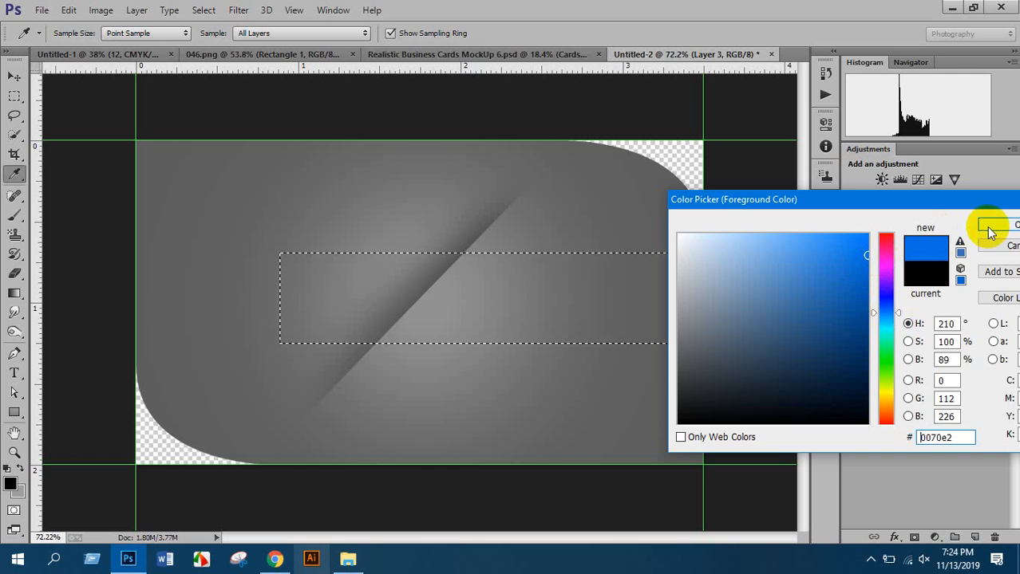
click(989, 226)
key(alt+BackSpace)
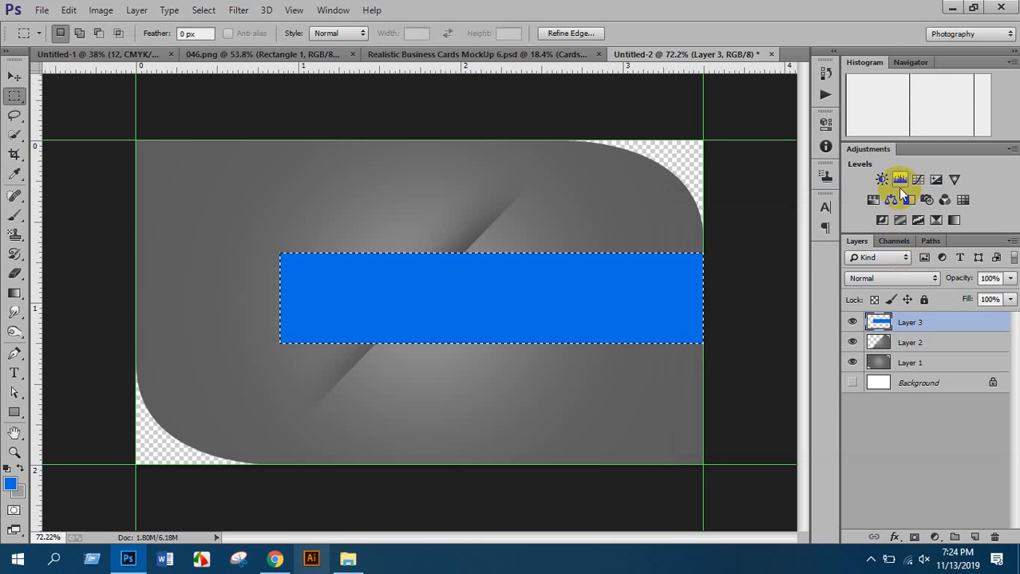
key(ctrl+d)
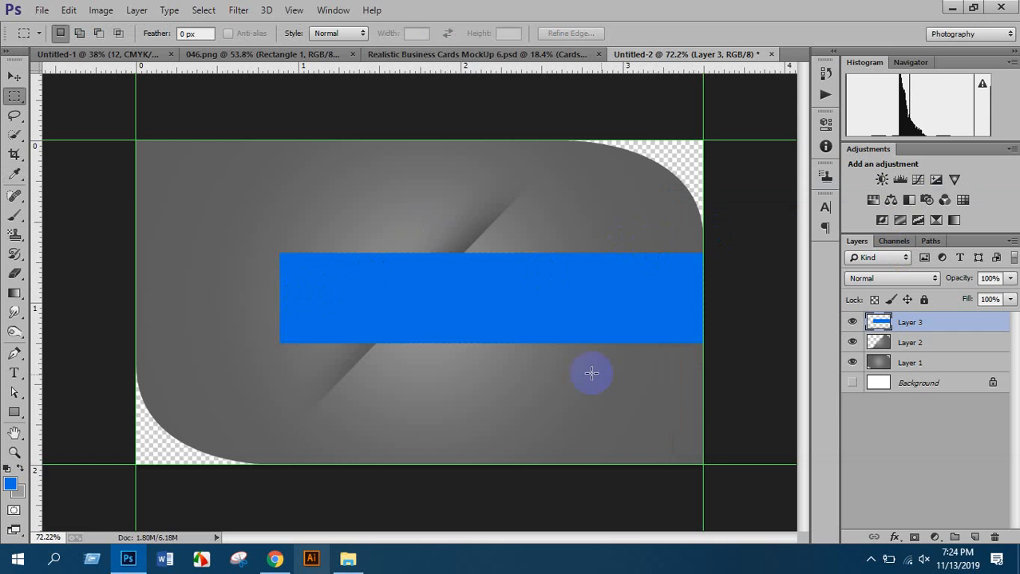
Select the area left of the Layer 2 diagonal and erase that part of Layer 3's blue band
ctrl+click(880, 343)
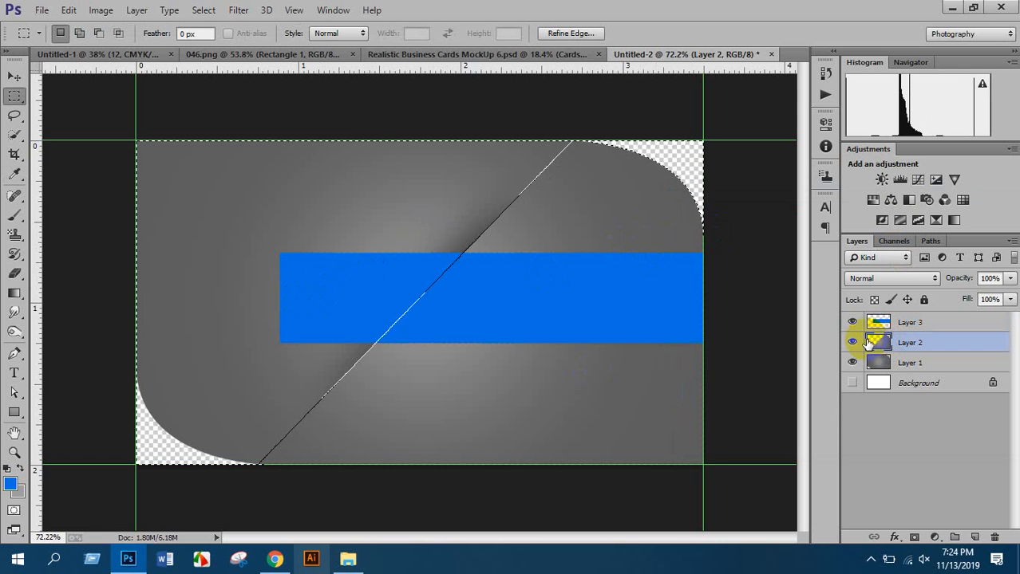
key(ctrl+shift+i)
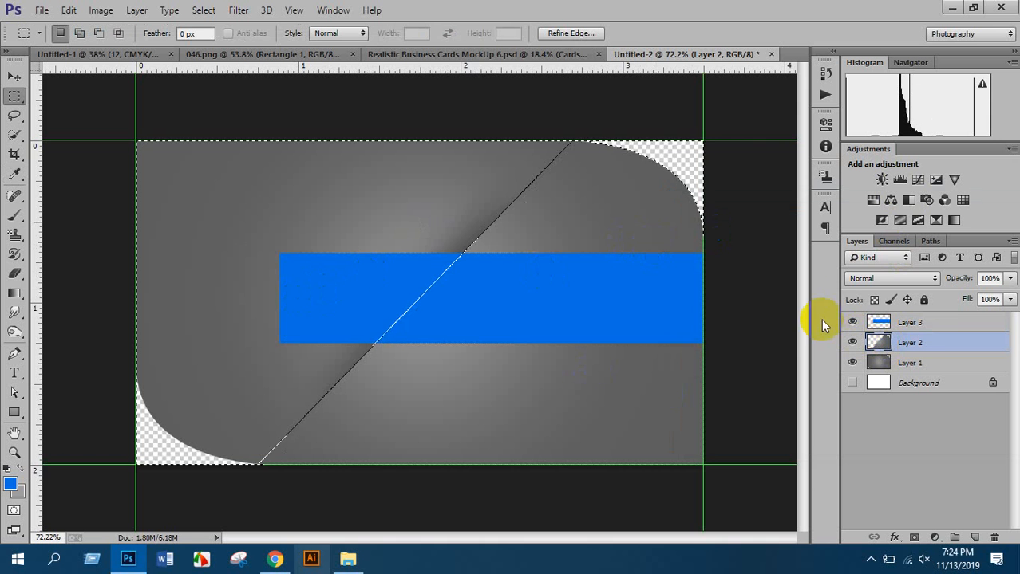
click(905, 322)
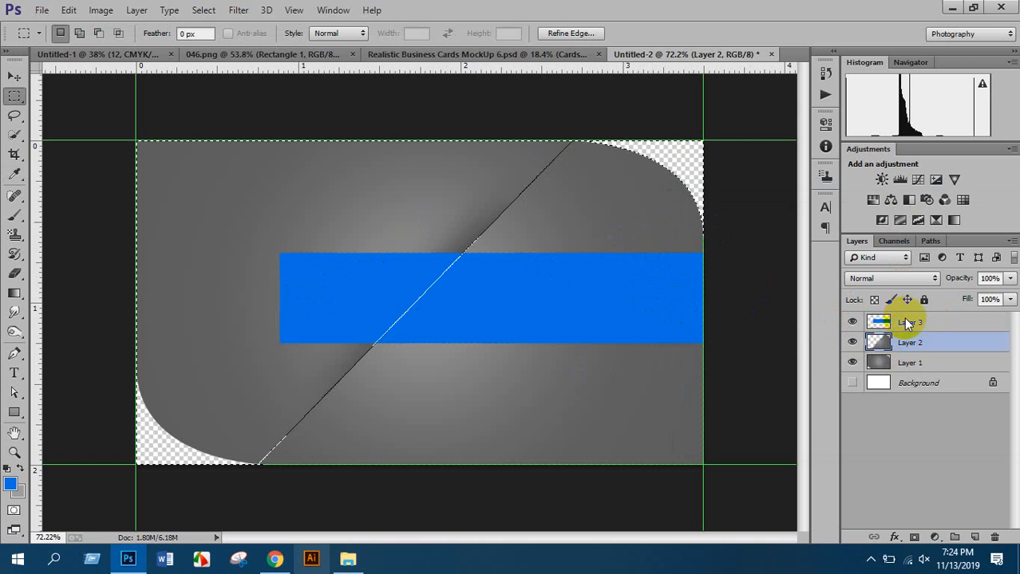
click(14, 273)
mouse_move(376, 289)
mouse_down()
mouse_move(460, 235)
mouse_move(411, 267)
mouse_up()
drag(373, 220, 120, 262)
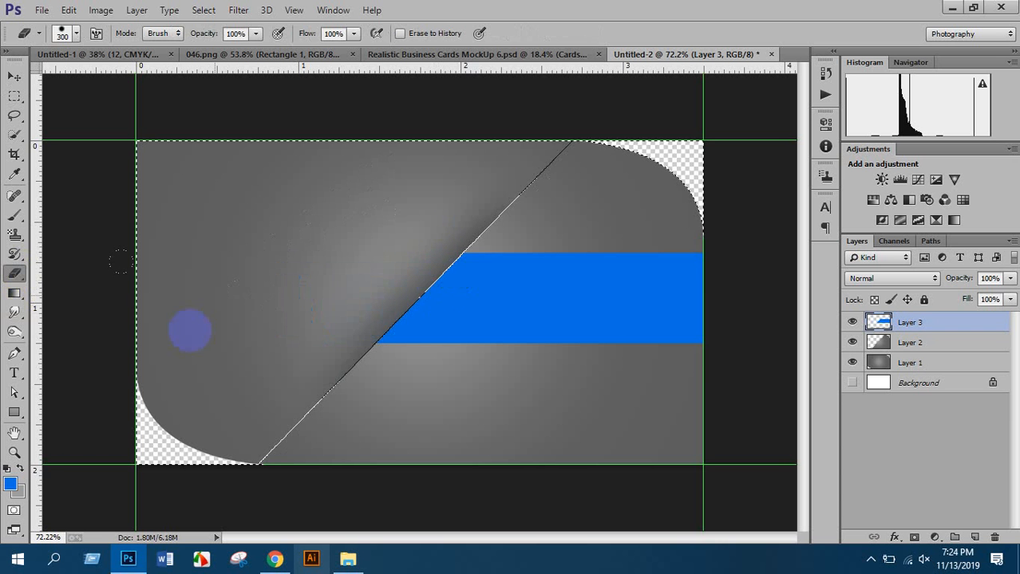
key(ctrl+d)
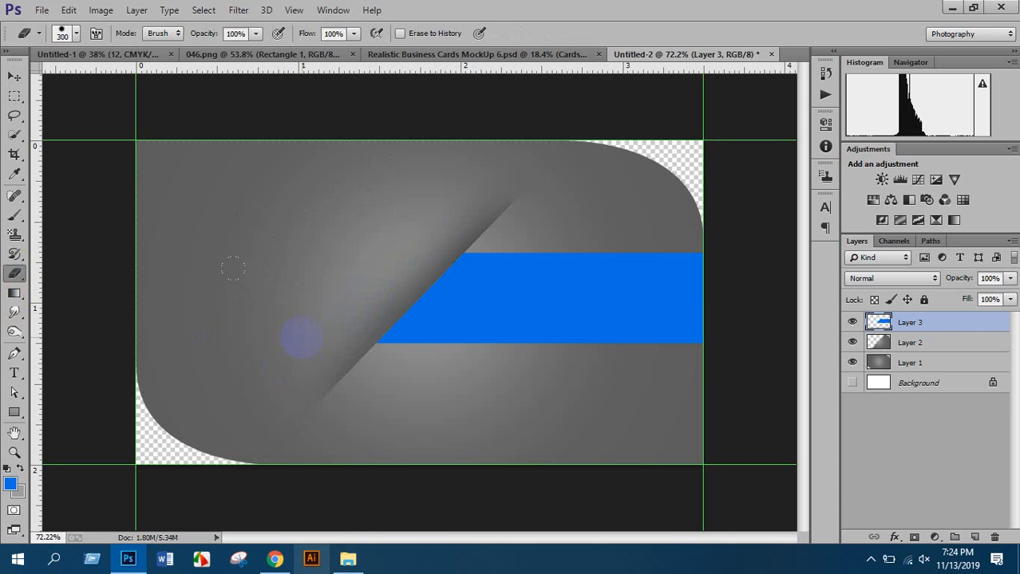
scroll(451, 272, down, 1)
scroll(403, 229, up, 2)
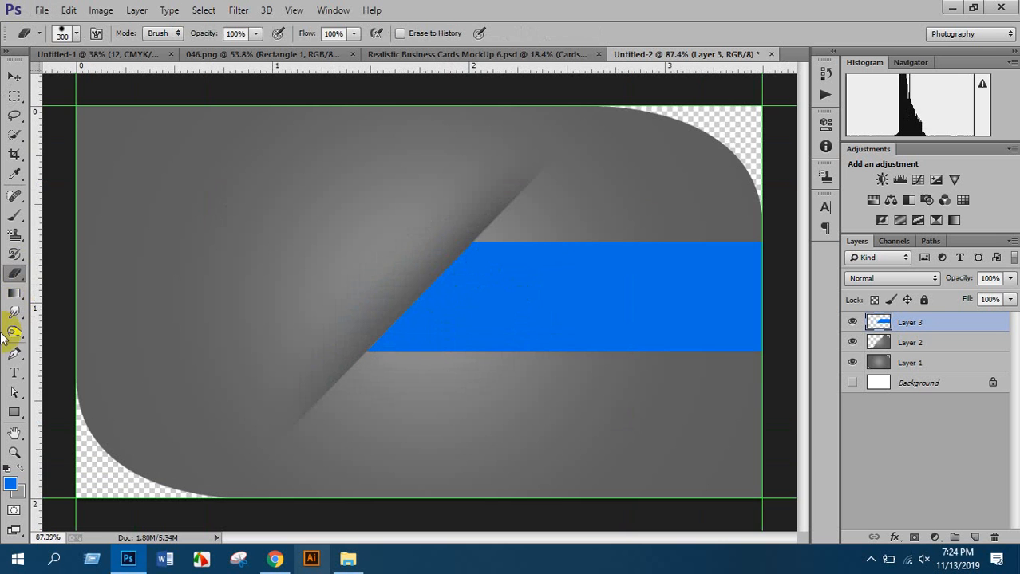
Make the name text on the blue band white (ffffff) and set it in Impact
click(15, 372)
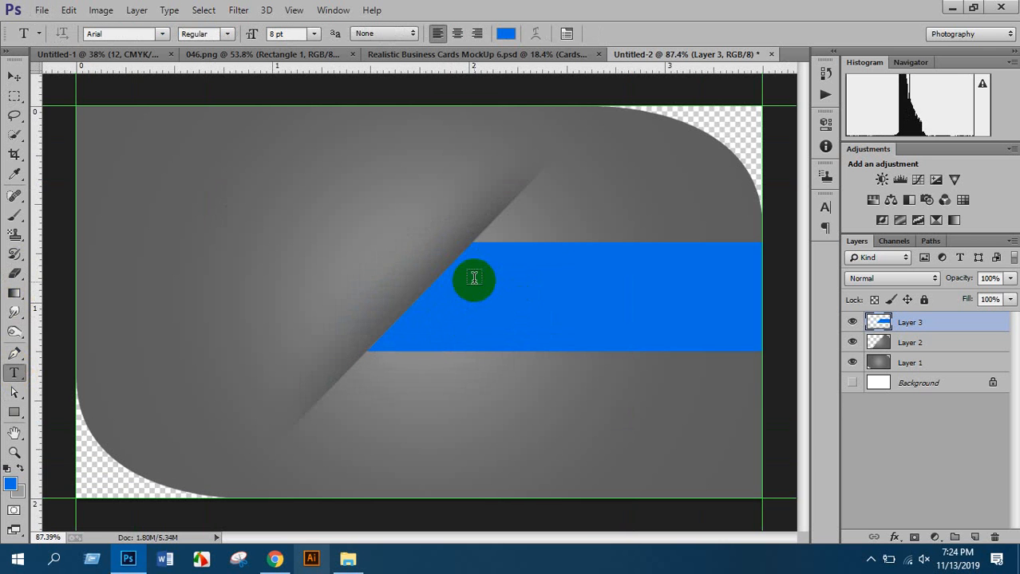
click(471, 290)
scroll(471, 291, up, 2)
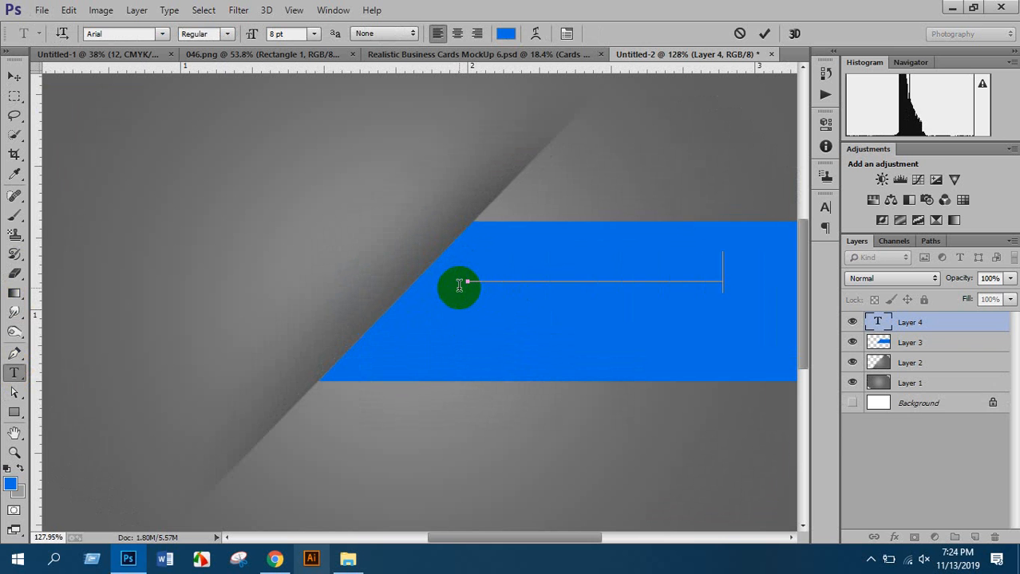
drag(458, 285, 722, 281)
click(505, 32)
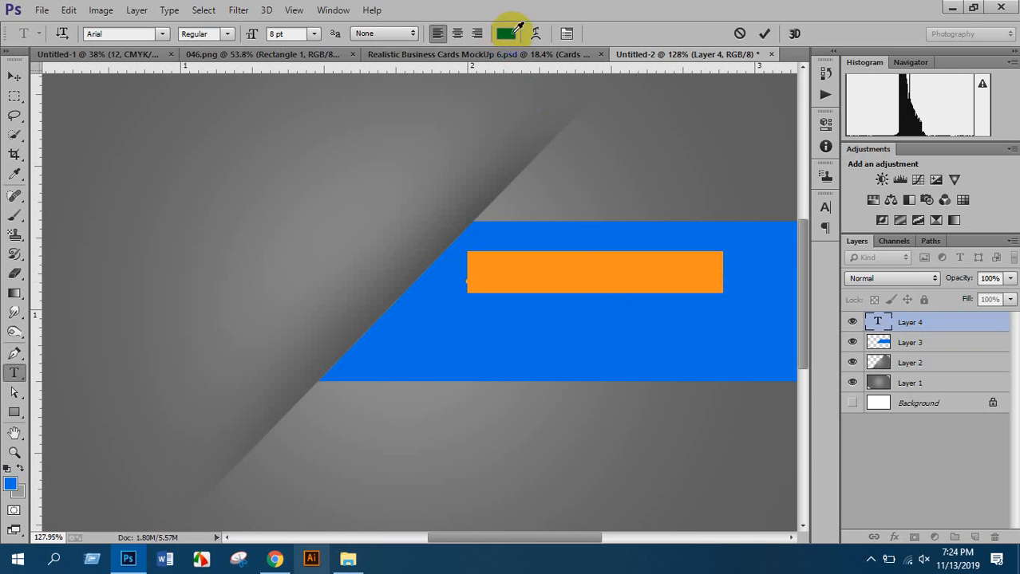
text(ffffff)
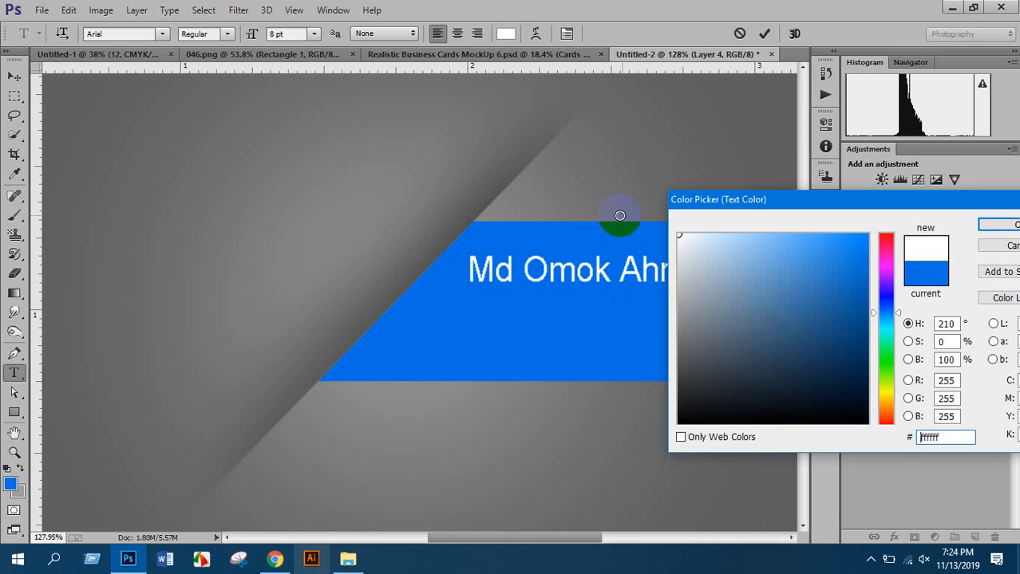
click(997, 224)
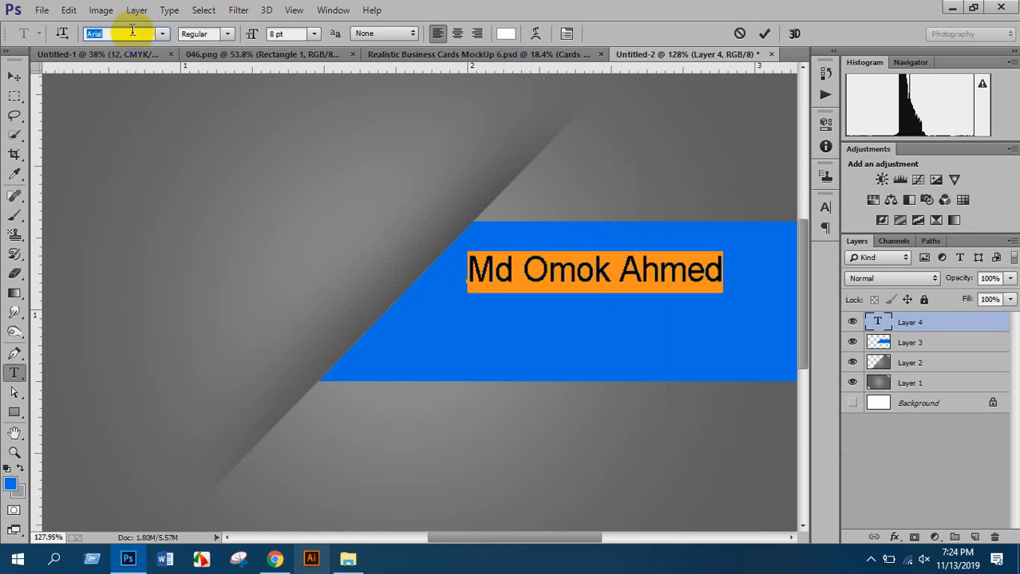
key(Return)
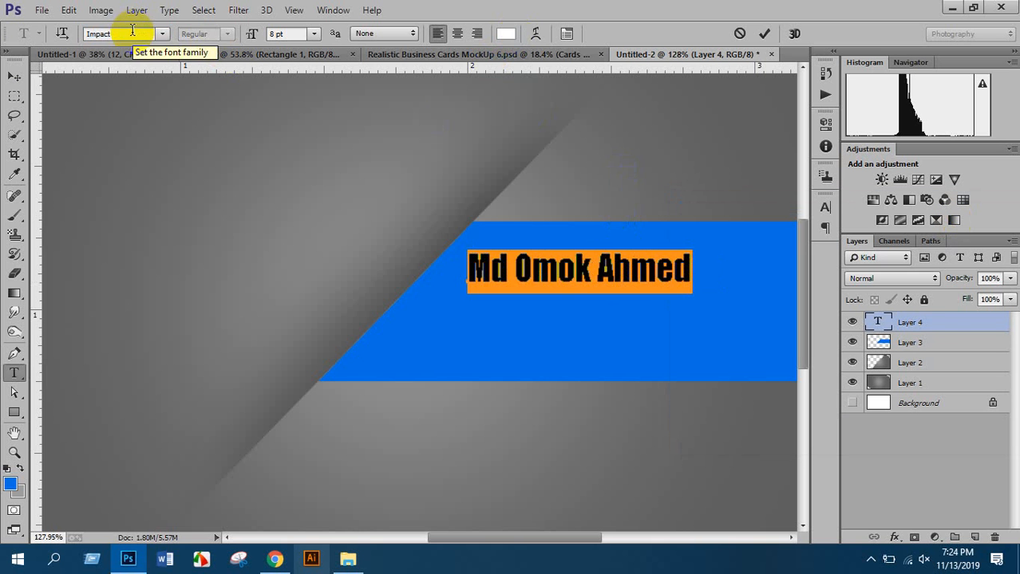
click(20, 74)
Scale the name up to about 162.77% and shift it slightly right on the band
key(ctrl+0)
key(ctrl+t)
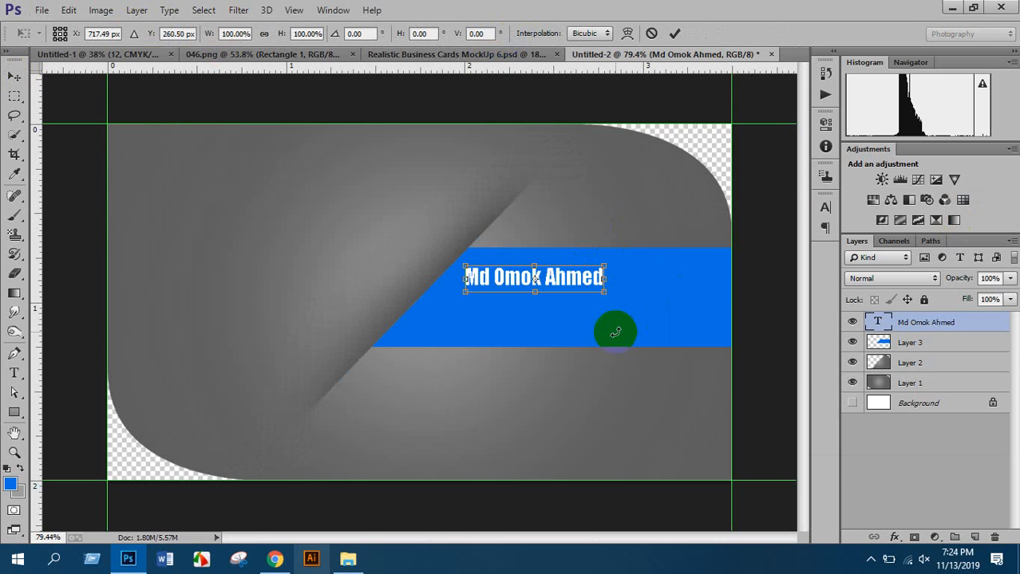
drag(604, 289, 683, 310)
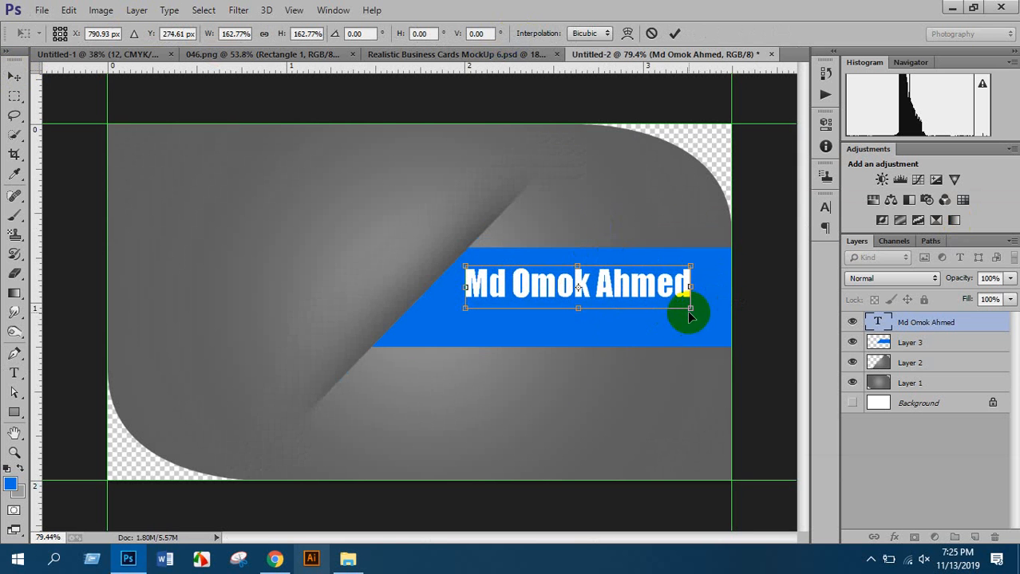
drag(644, 281, 671, 293)
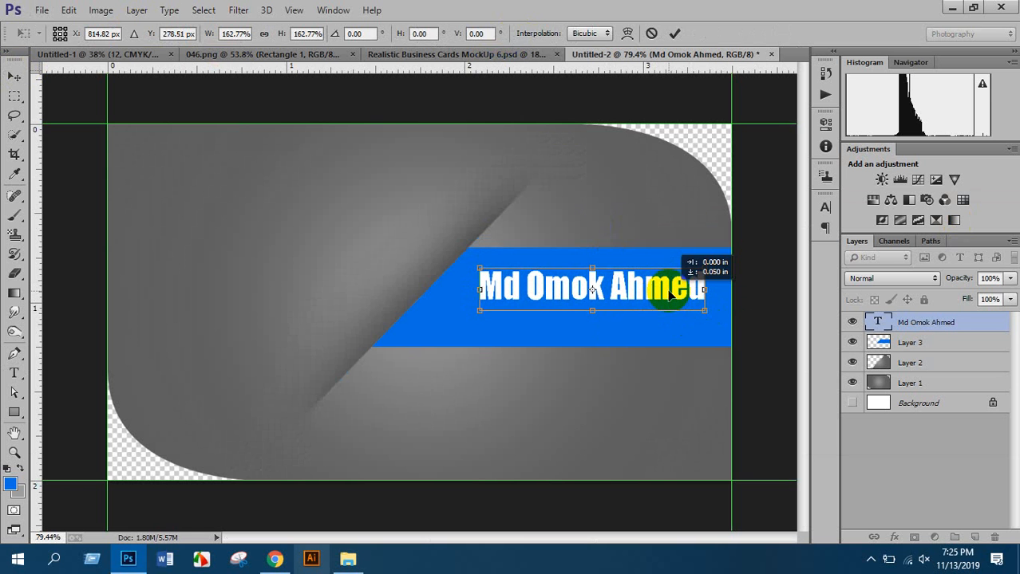
key(Return)
scroll(678, 304, up, 11)
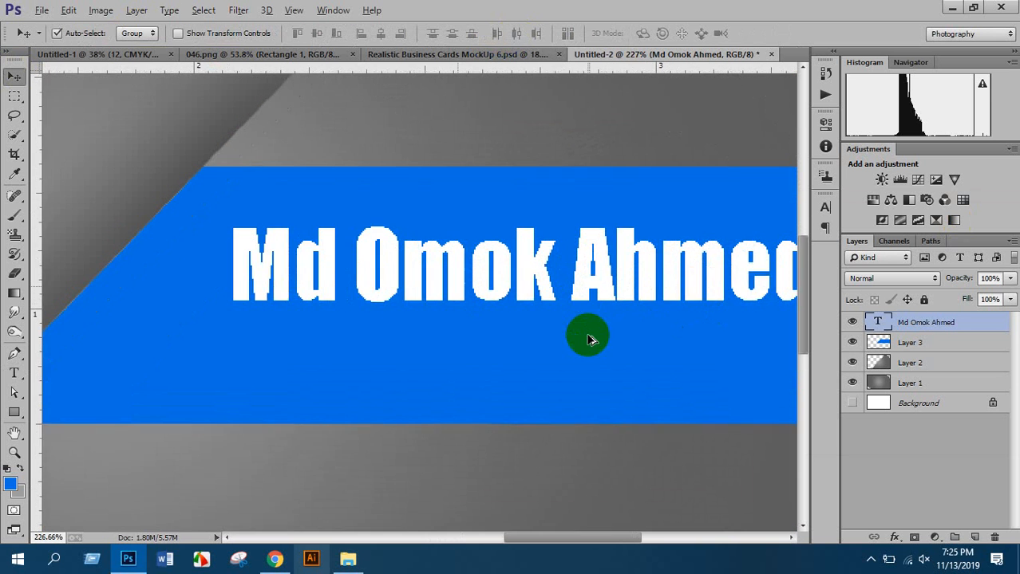
scroll(588, 340, up, 2)
scroll(411, 280, down, 1)
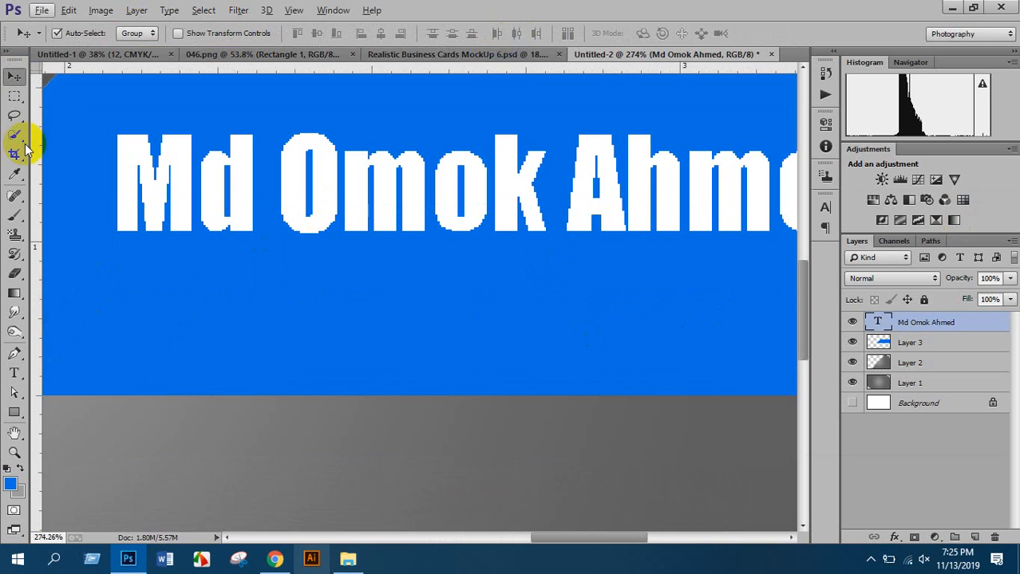
Add a text line below the name reading 'graphics designer'
click(14, 375)
click(160, 343)
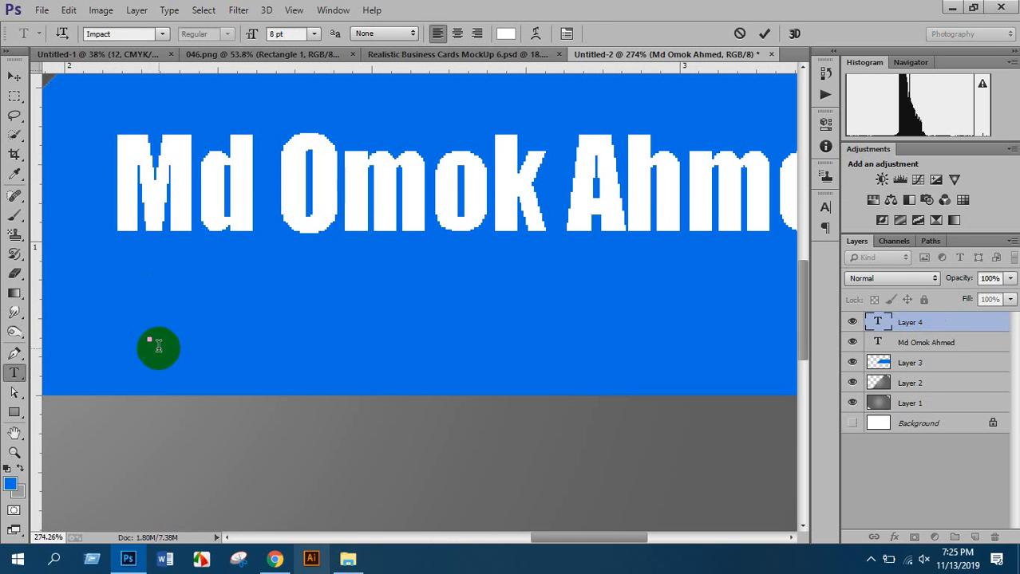
text(graphi)
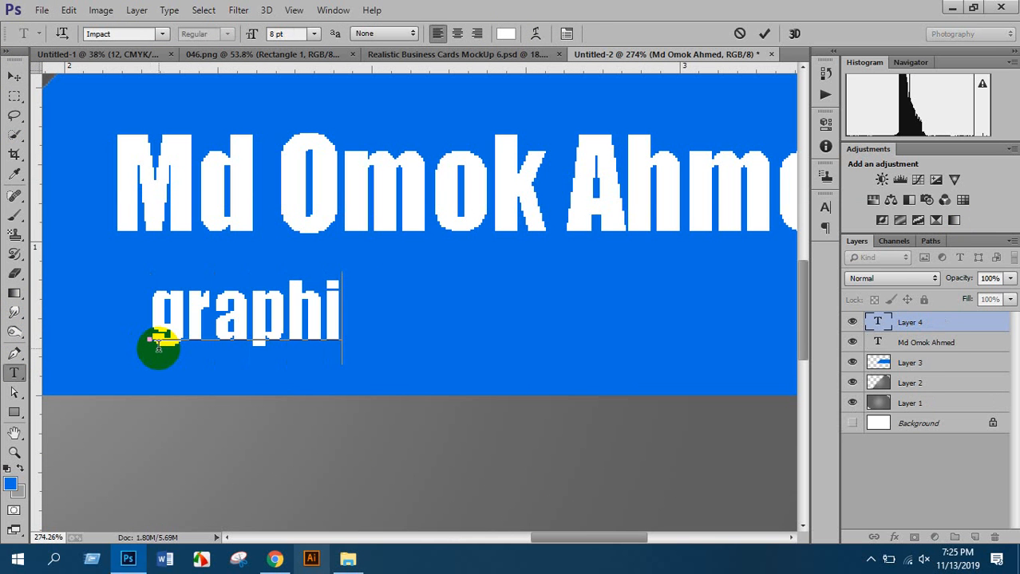
text(cs designer)
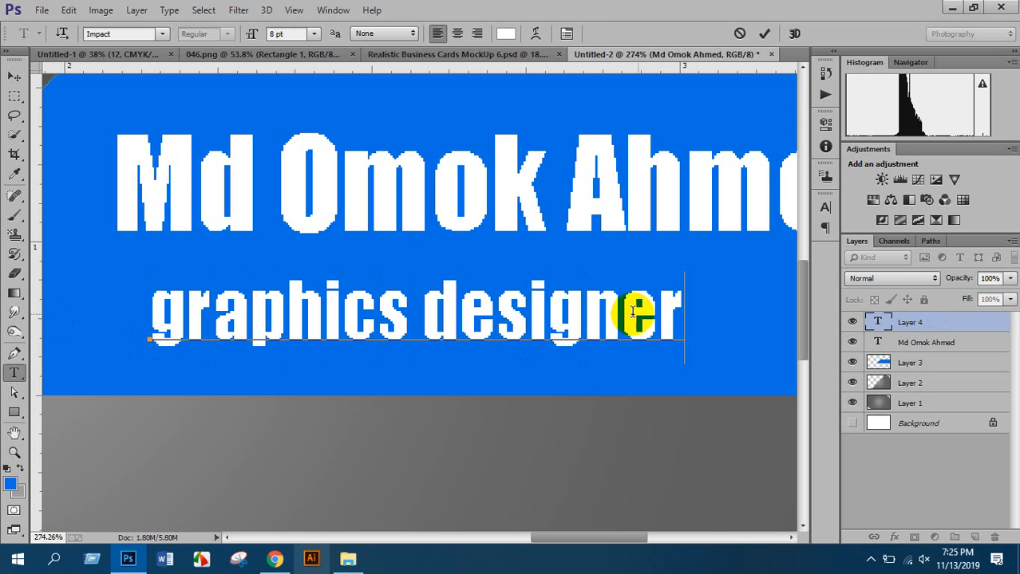
drag(659, 312, 94, 306)
Colour the selected subtitle text dark brown (451300)
click(506, 33)
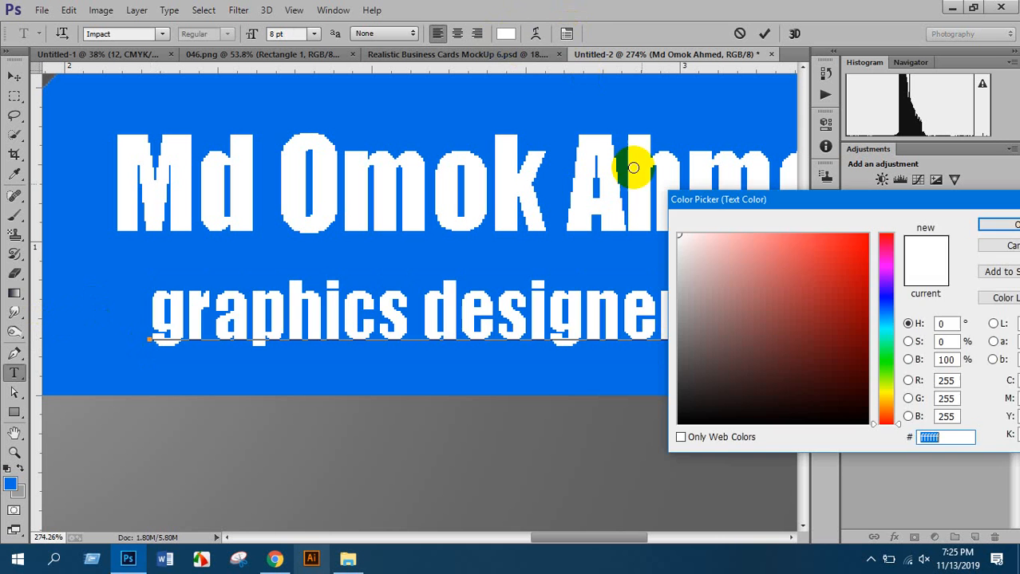
text(000000)
mouse_move(860, 377)
mouse_down()
mouse_move(869, 387)
mouse_move(869, 372)
mouse_move(892, 435)
mouse_move(860, 371)
mouse_move(869, 386)
mouse_up()
click(873, 393)
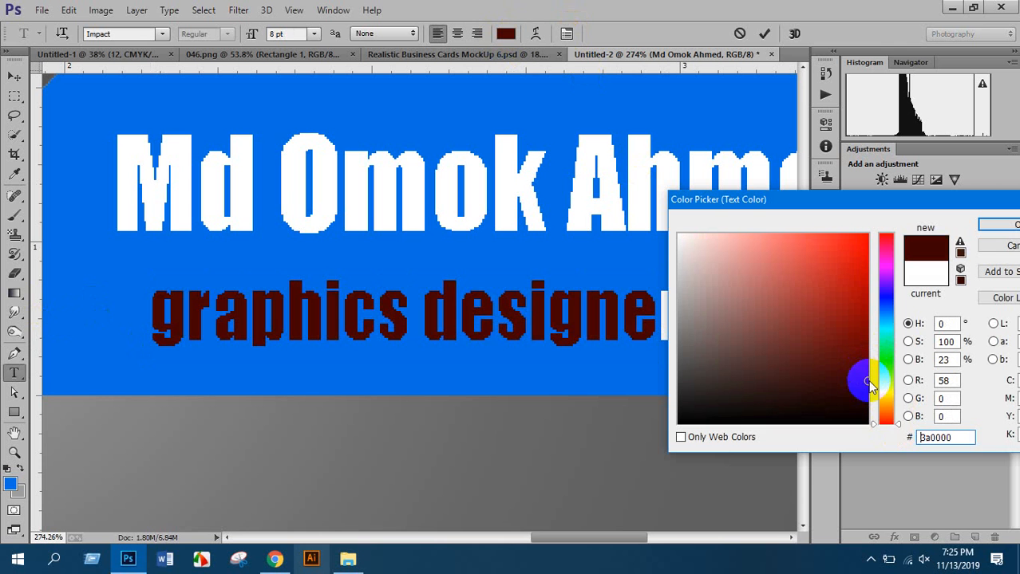
click(887, 415)
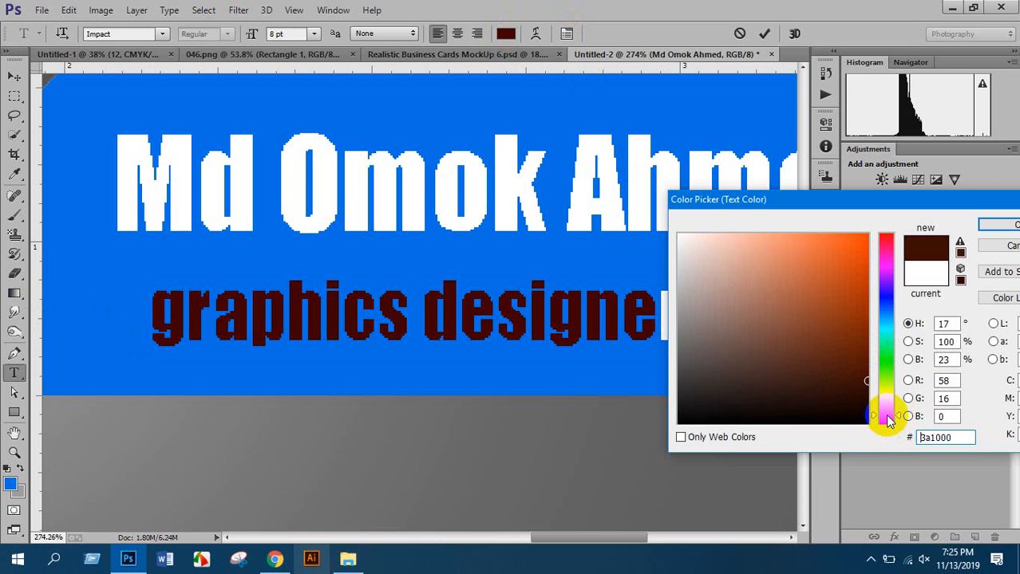
click(866, 376)
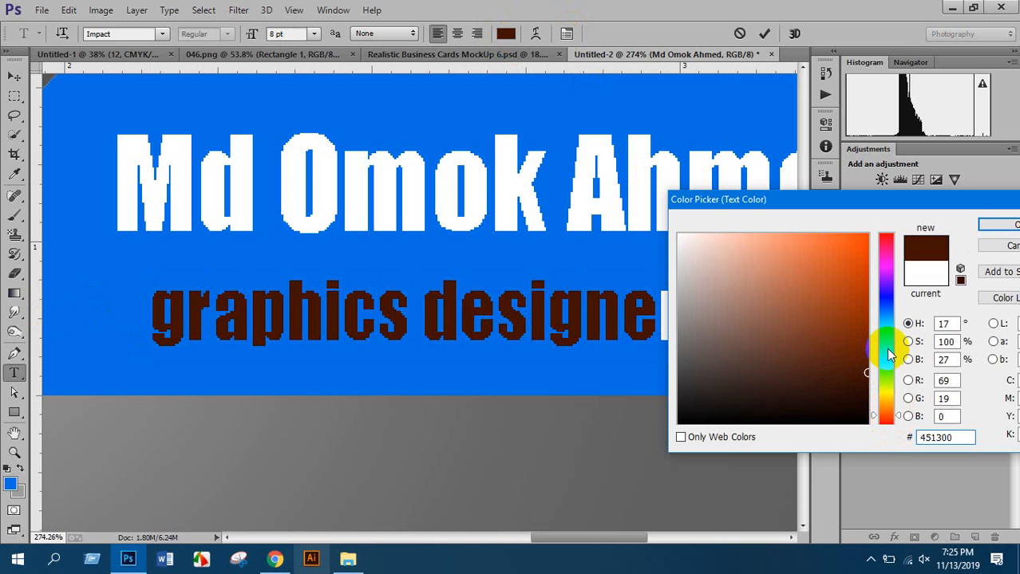
drag(981, 205, 867, 203)
click(912, 226)
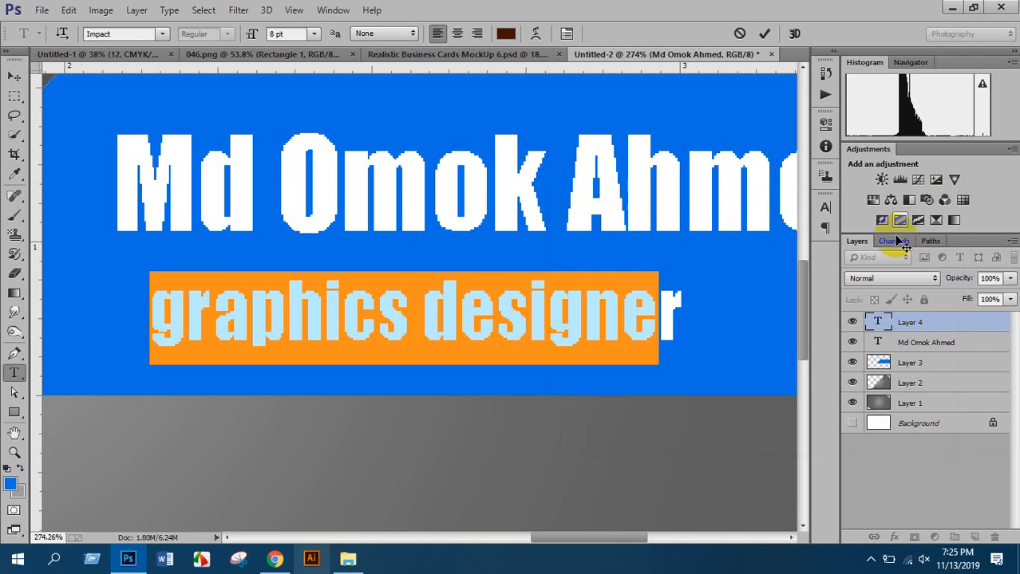
scroll(505, 276, down, 6)
scroll(398, 212, up, 4)
scroll(398, 212, up, 2)
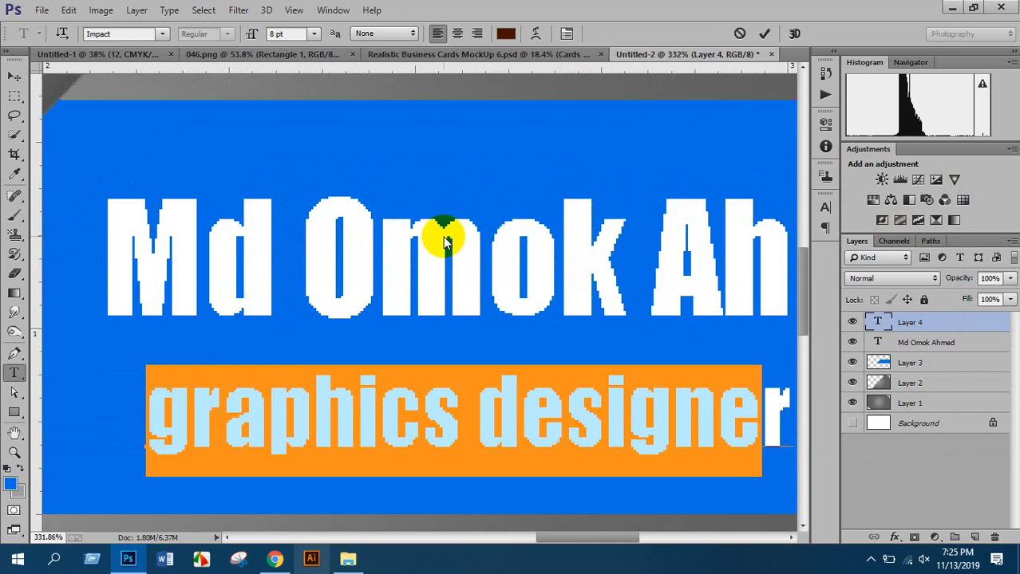
scroll(468, 278, down, 2)
scroll(468, 278, down, 4)
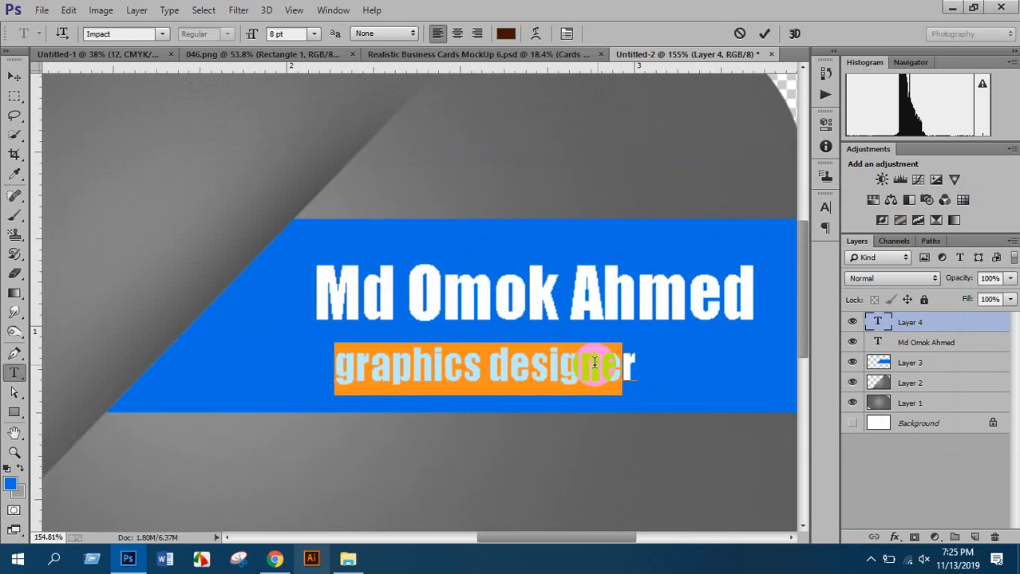
Reselect the whole 'graphics designer' line and apply the same dark brown to it
click(633, 362)
drag(641, 360, 109, 363)
click(505, 34)
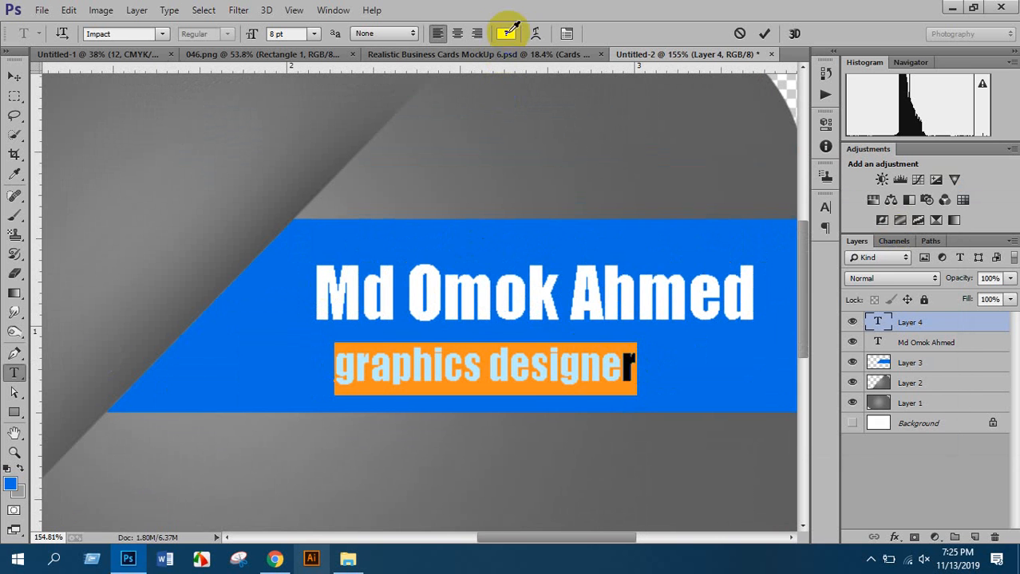
click(509, 351)
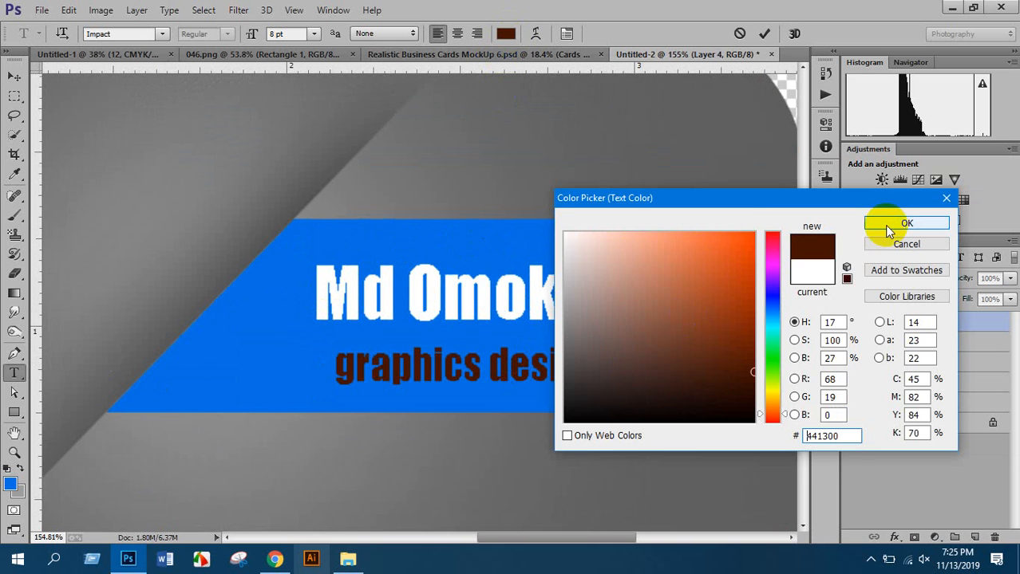
click(894, 223)
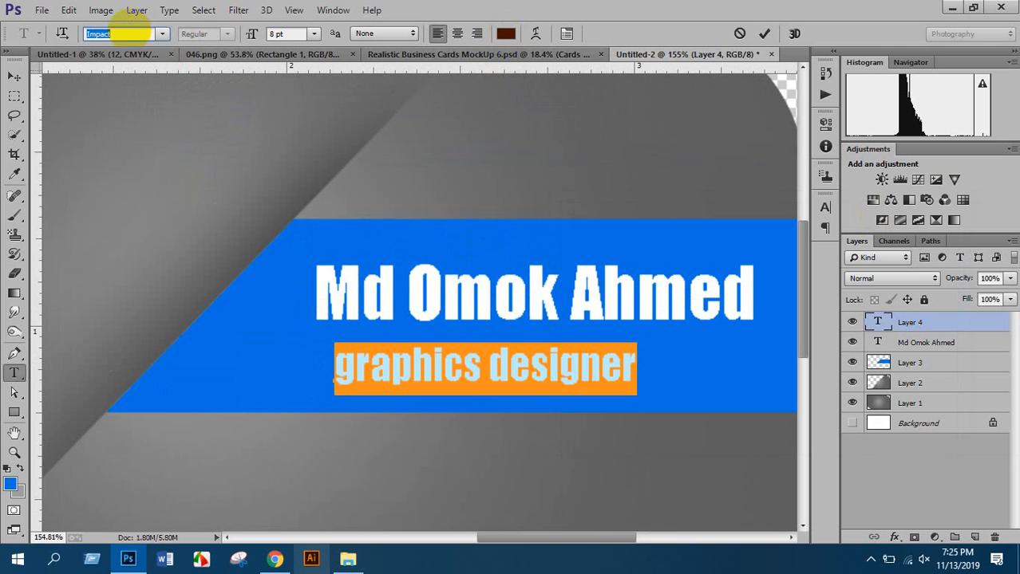
Set the subtitle to Arial 4 pt and move it up just under the name
key(Return)
click(287, 32)
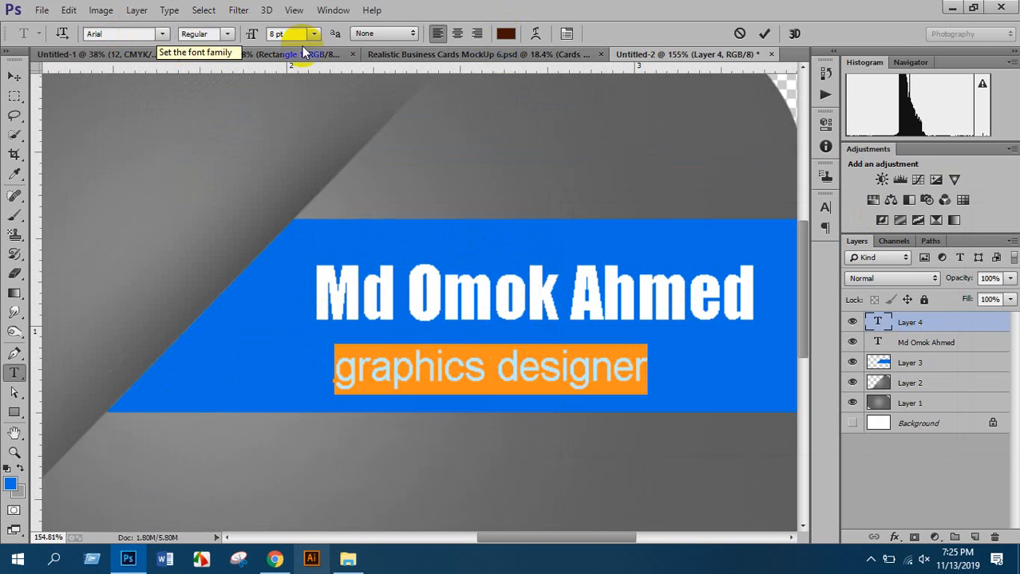
key(Down)
key(Down)
key(Down)
key(Down)
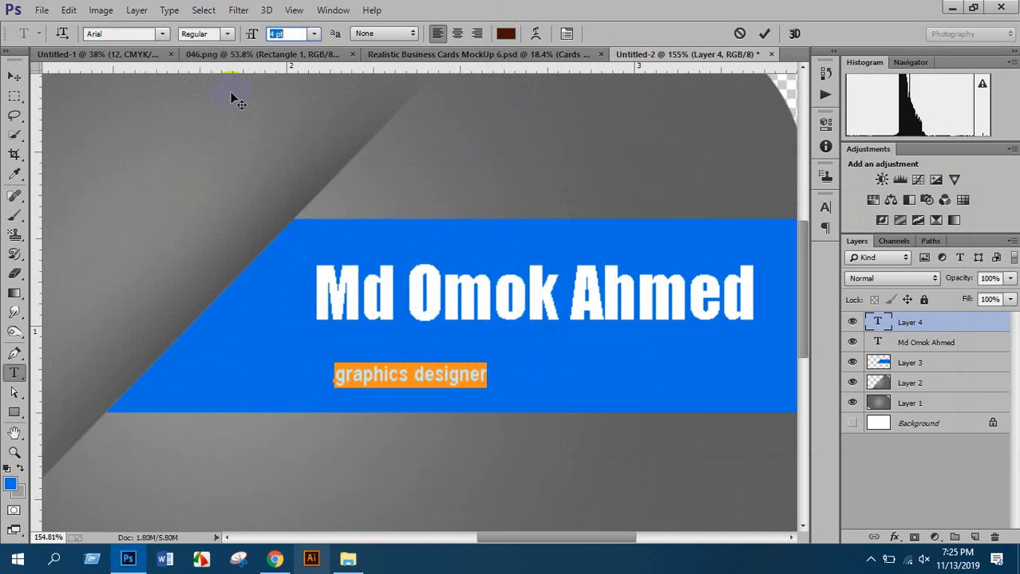
click(14, 76)
drag(424, 365, 430, 345)
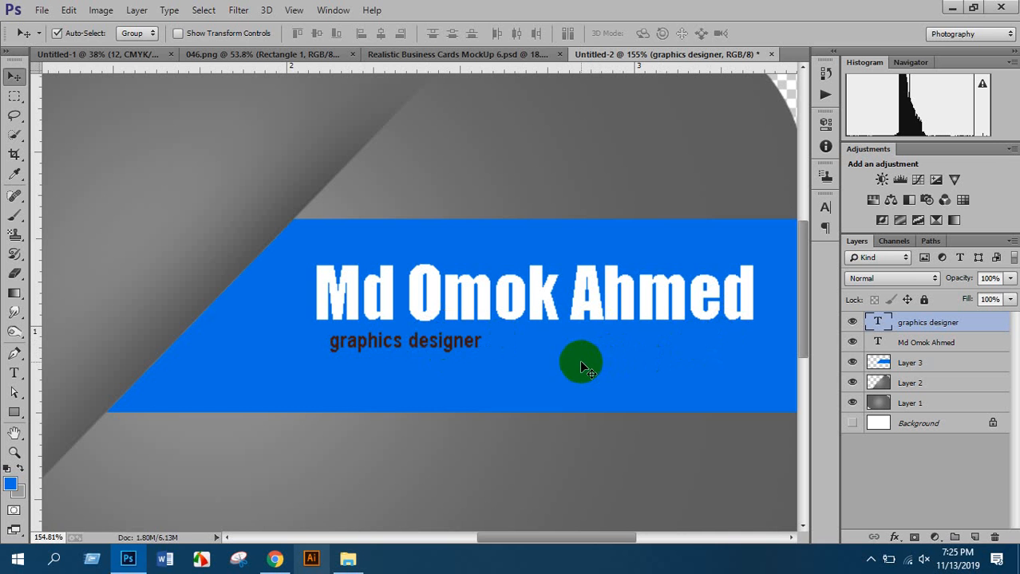
Try stretching the subtitle wider with Free Transform, then cancel the change
key(ctrl+t)
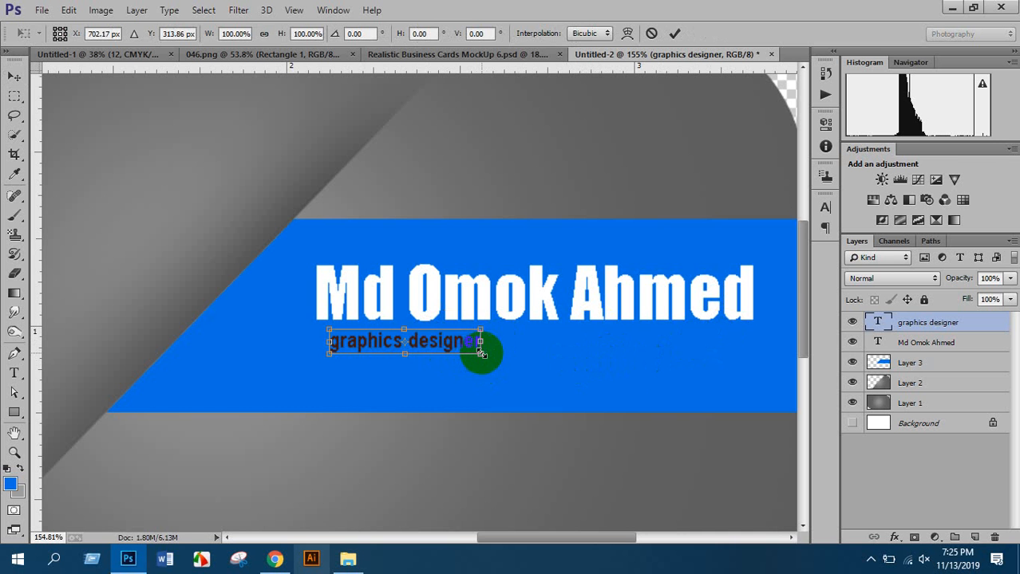
drag(481, 352, 750, 353)
key(ctrl+z)
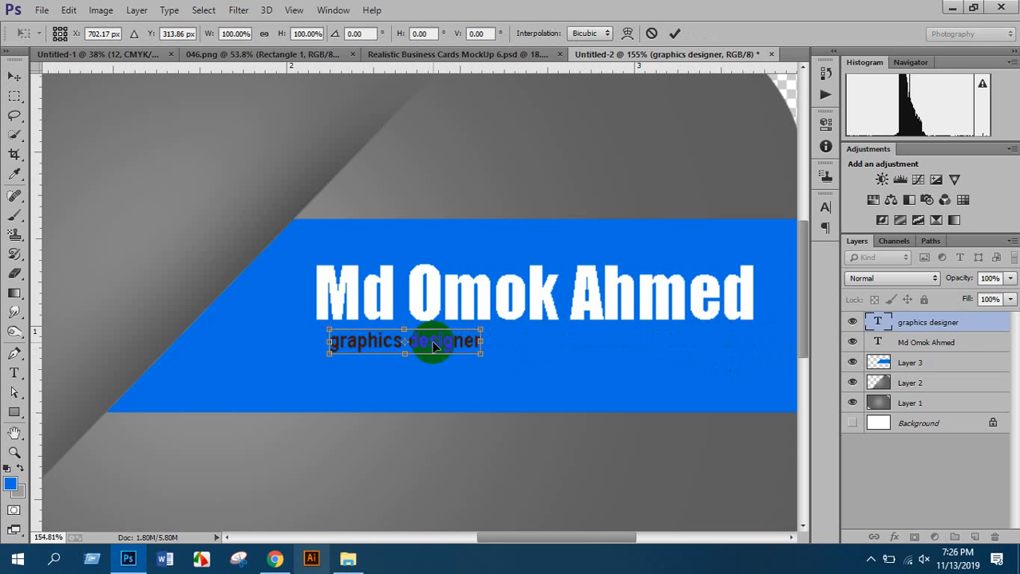
key(Escape)
Increase the subtitle's letter spacing to 740 in the Character panel
click(14, 372)
scroll(382, 348, up, 2)
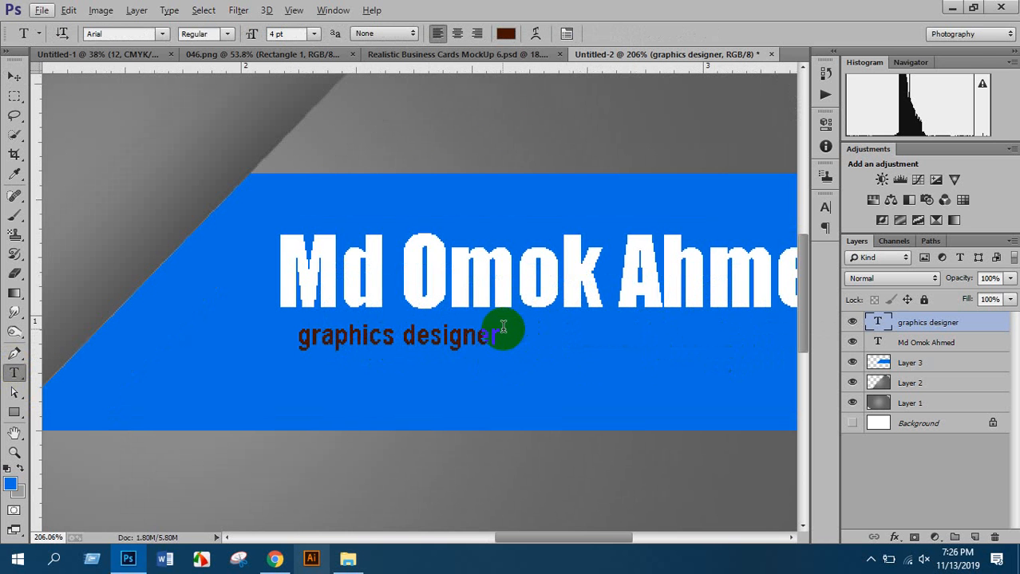
drag(497, 329, 212, 357)
key(ctrl+t)
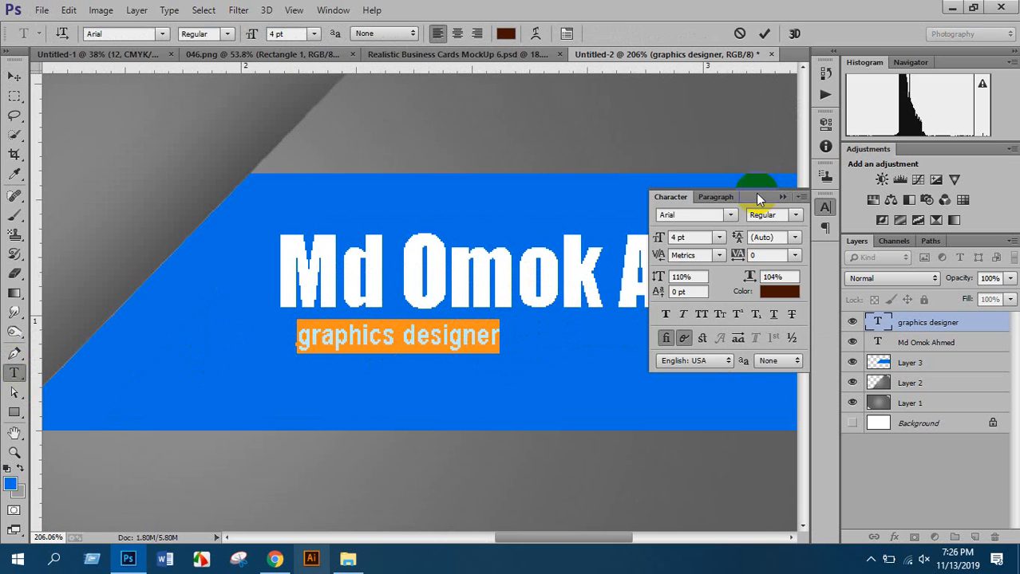
drag(756, 197, 213, 123)
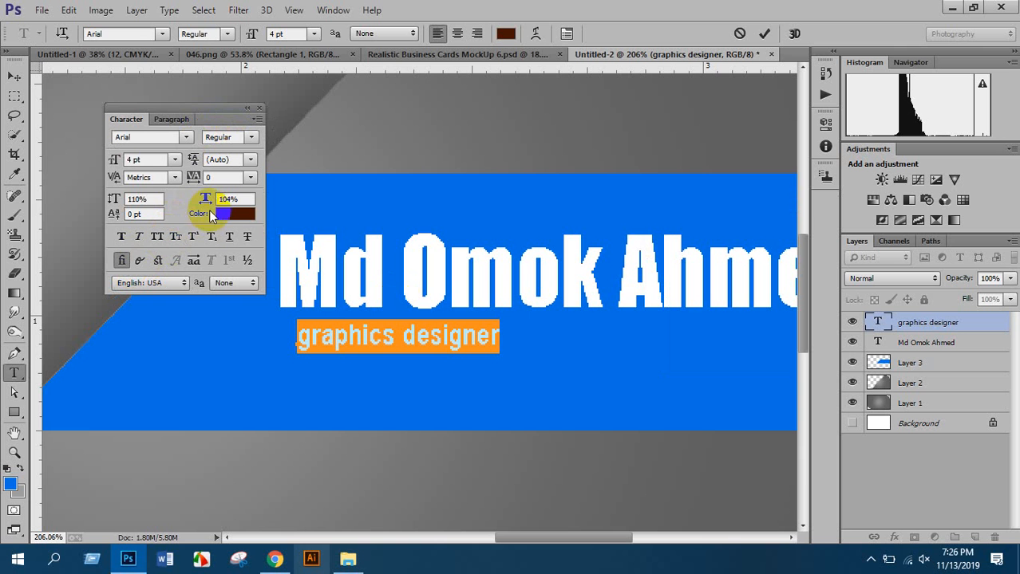
drag(197, 110, 176, 114)
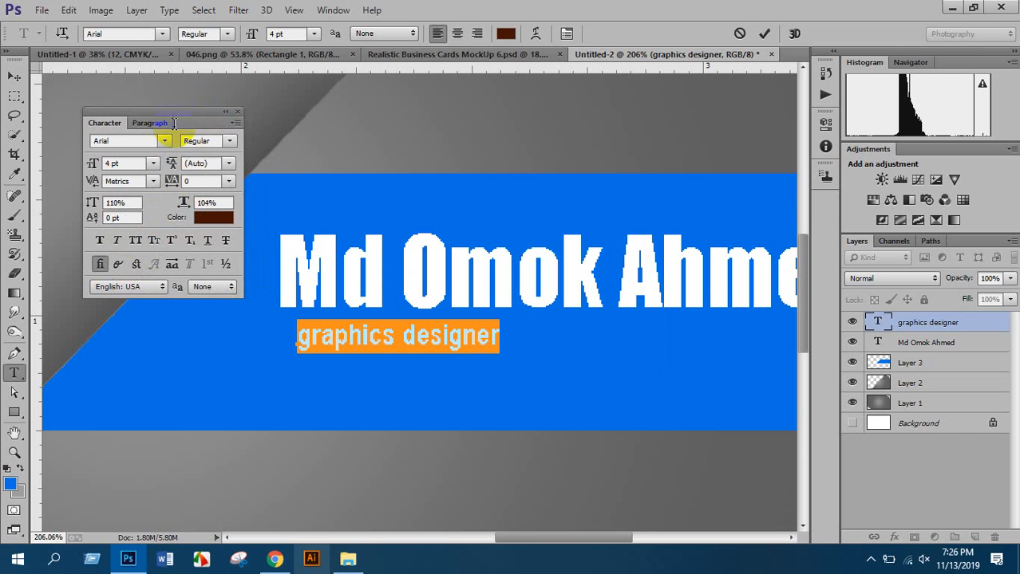
click(207, 162)
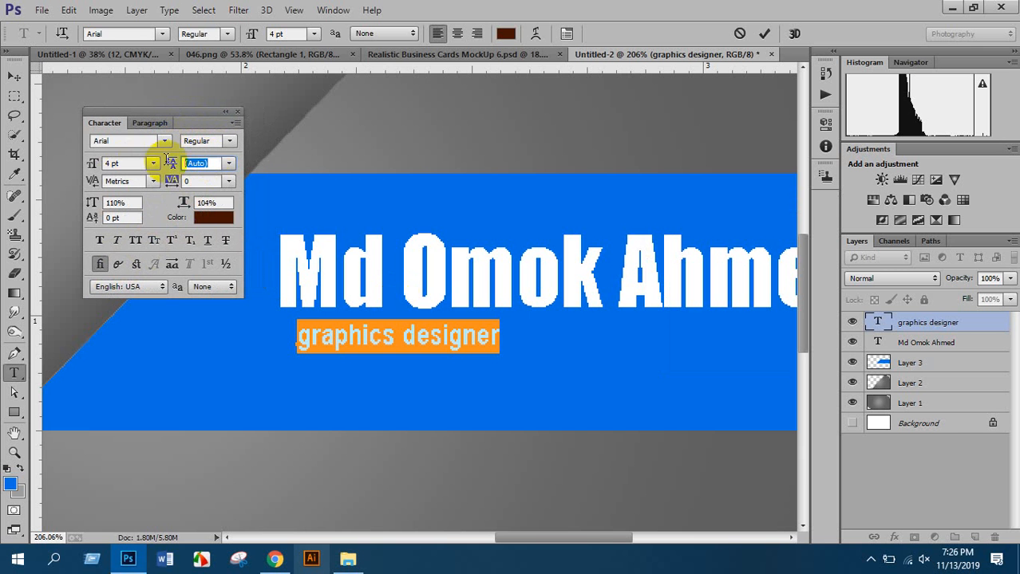
click(210, 180)
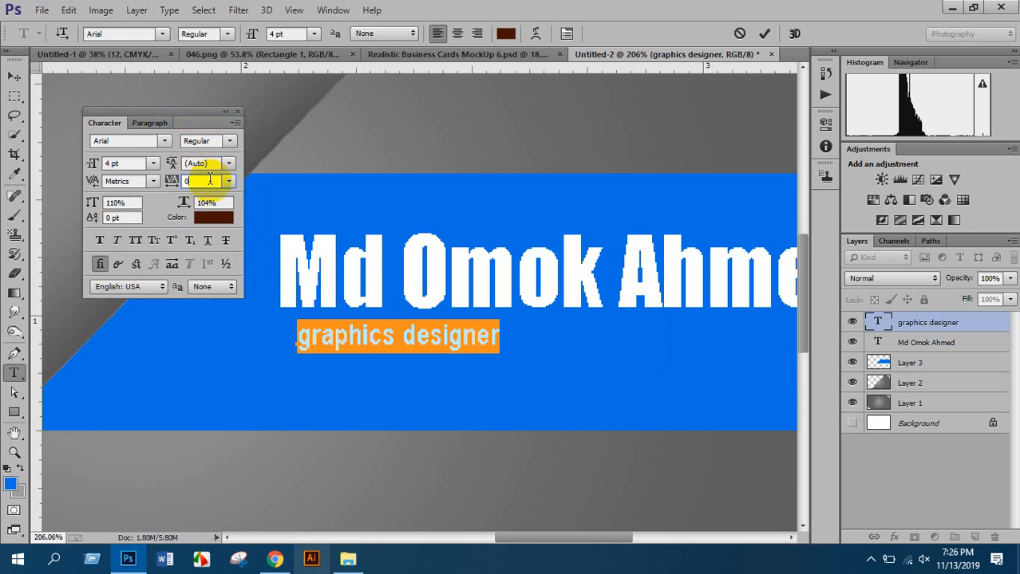
drag(186, 182, 198, 181)
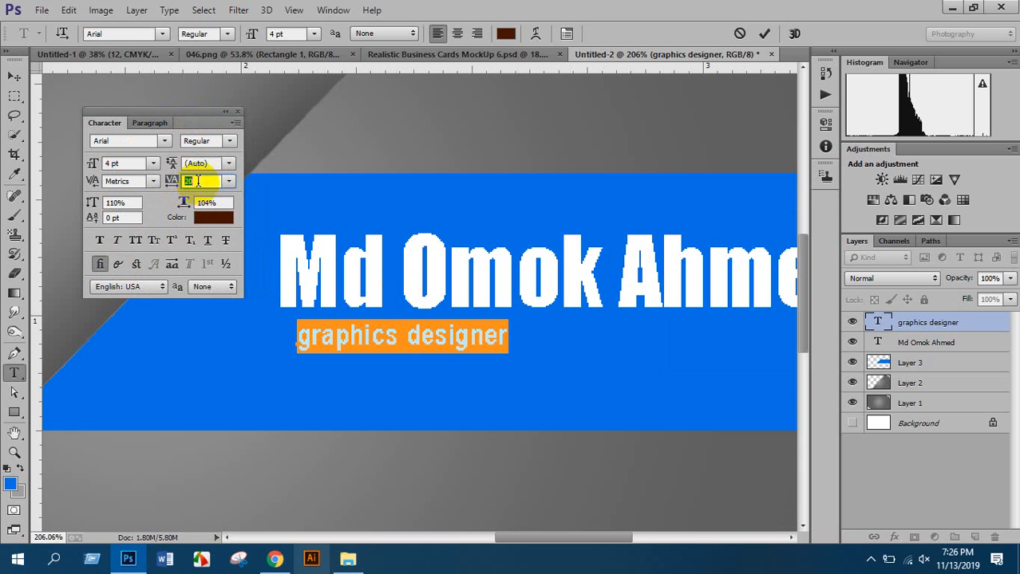
key(Up)
key(Up)
key(Up)
key(Up)
key(Up)
key(Up)
key(Up)
key(Up)
key(Up)
key(Up)
key(Up)
key(Up)
key(Up)
key(Up)
key(Up)
key(Up)
key(Up)
key(Up)
key(Up)
key(Up)
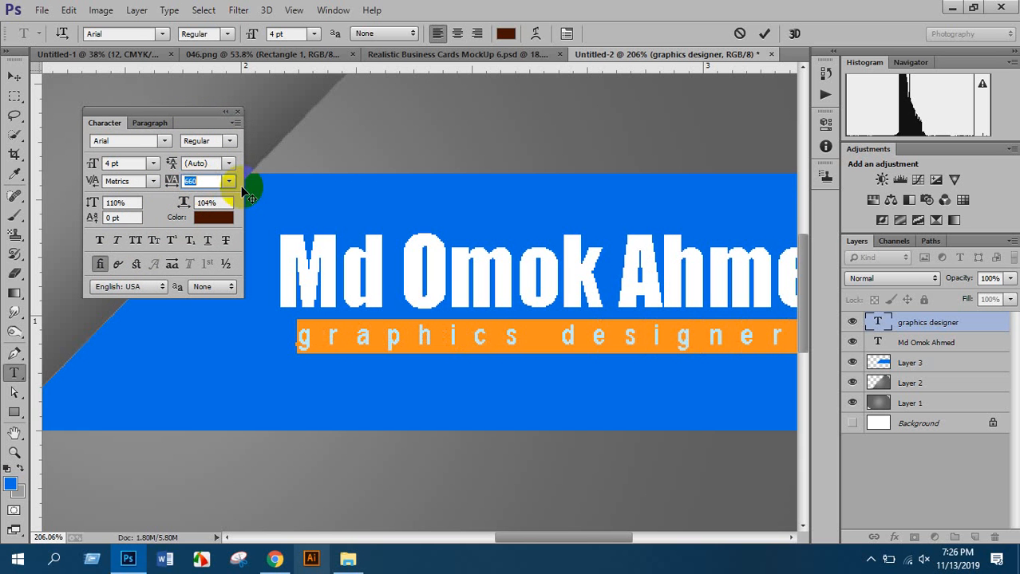
key(Up)
key(Up)
key(Up)
key(Up)
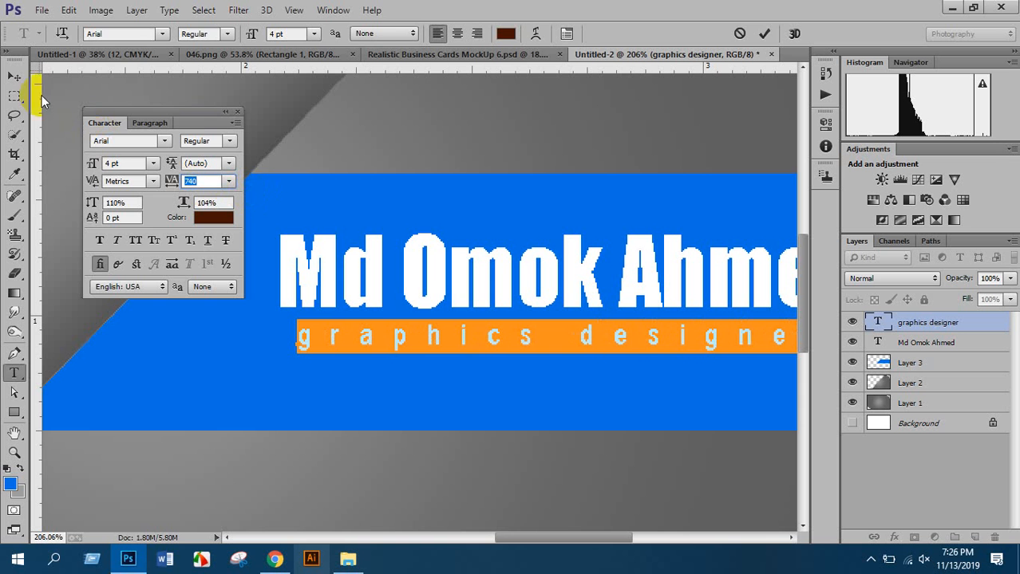
click(238, 112)
Shift the subtitle right and down, and move the name line lower on the band
click(16, 76)
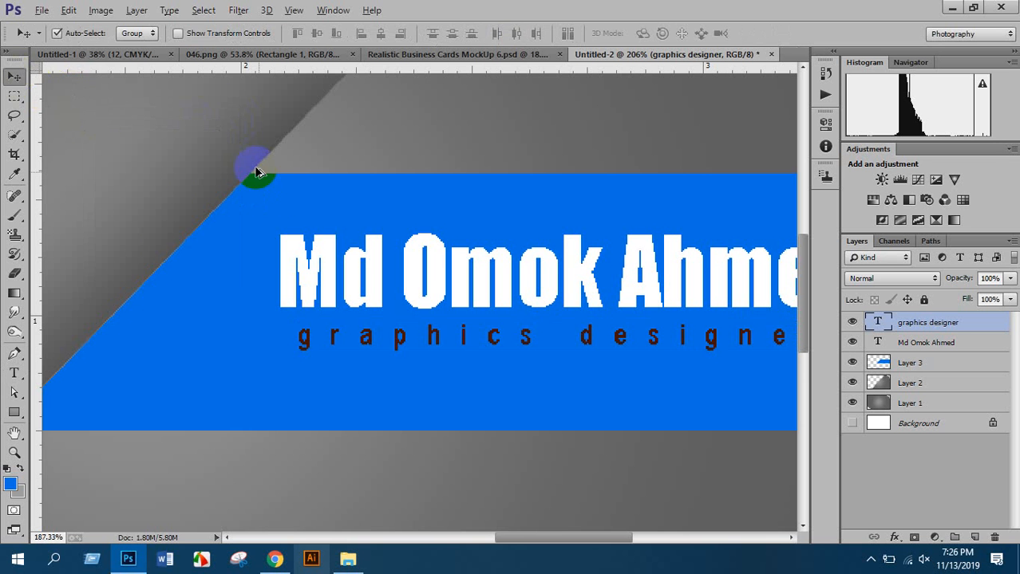
scroll(279, 193, down, 1)
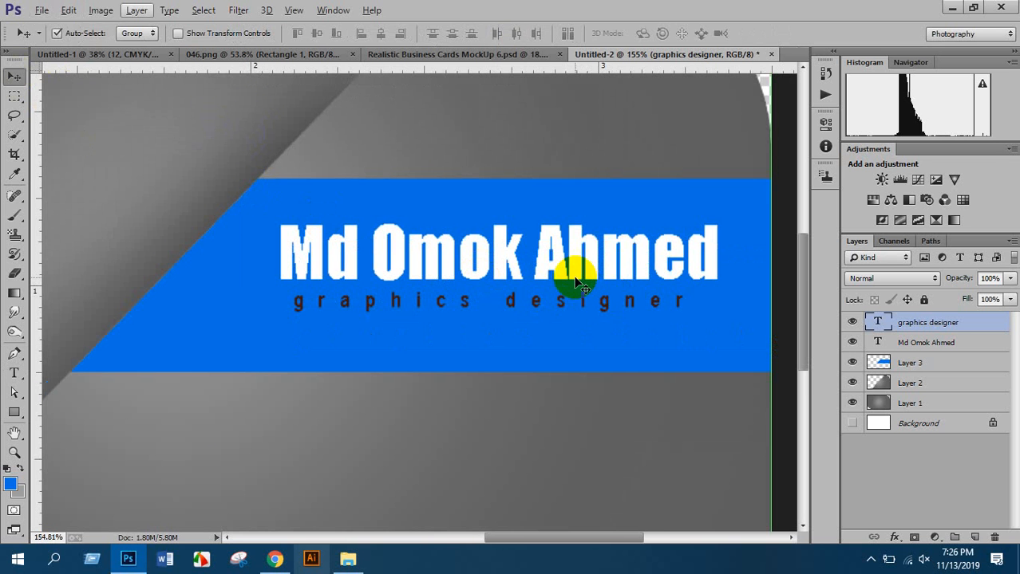
drag(566, 299, 578, 310)
drag(568, 262, 559, 268)
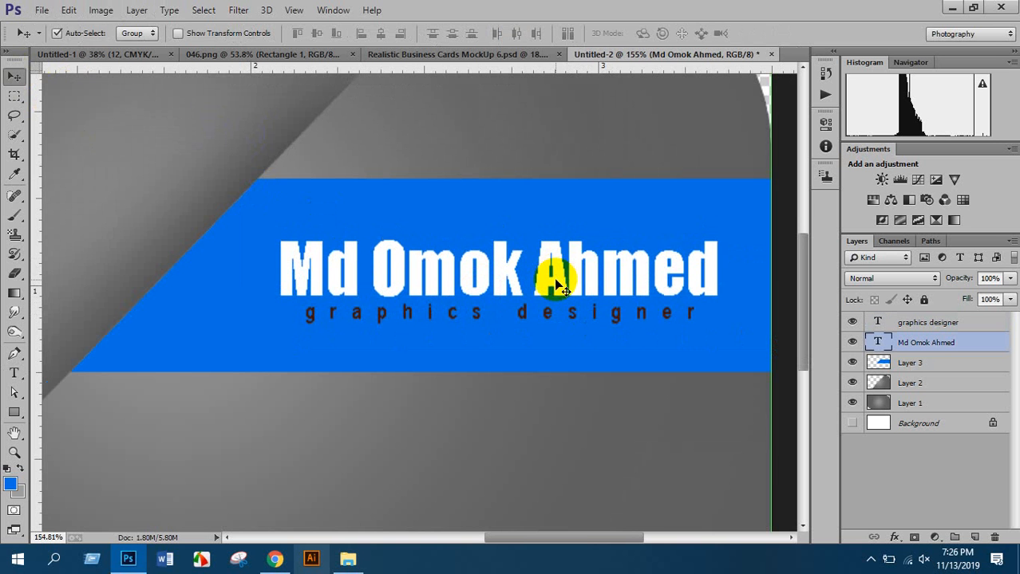
scroll(558, 271, down, 2)
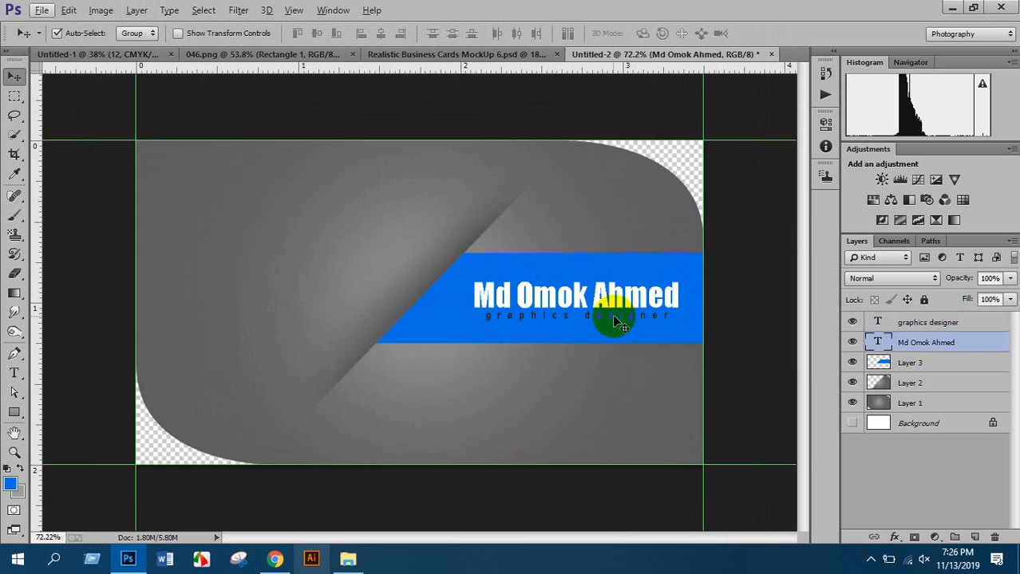
scroll(619, 326, up, 2)
Make the 'graphics designer' subtitle Bold and nudge it slightly lower
click(14, 373)
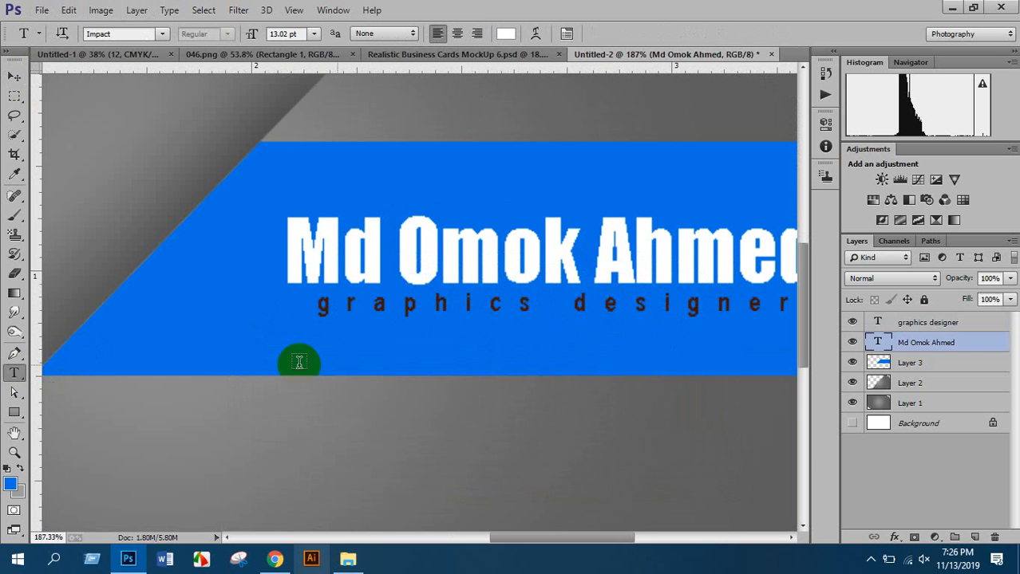
drag(782, 303, 318, 194)
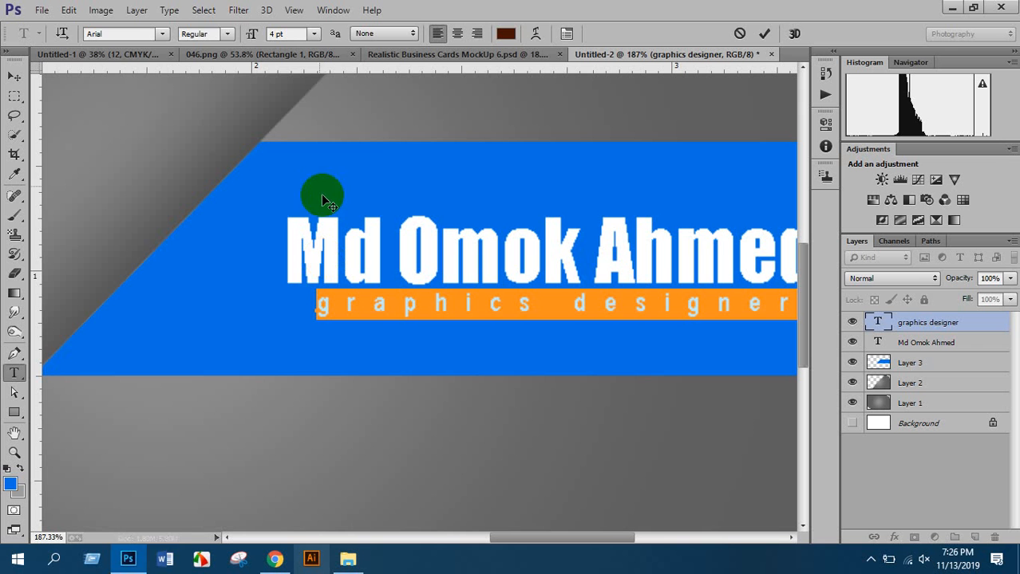
click(227, 34)
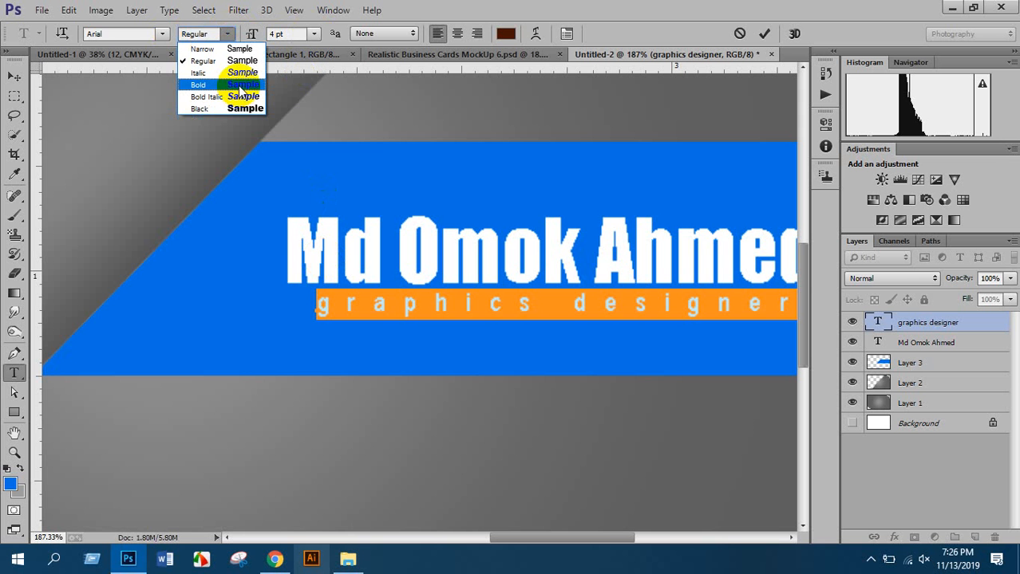
click(239, 86)
click(12, 75)
scroll(330, 235, down, 3)
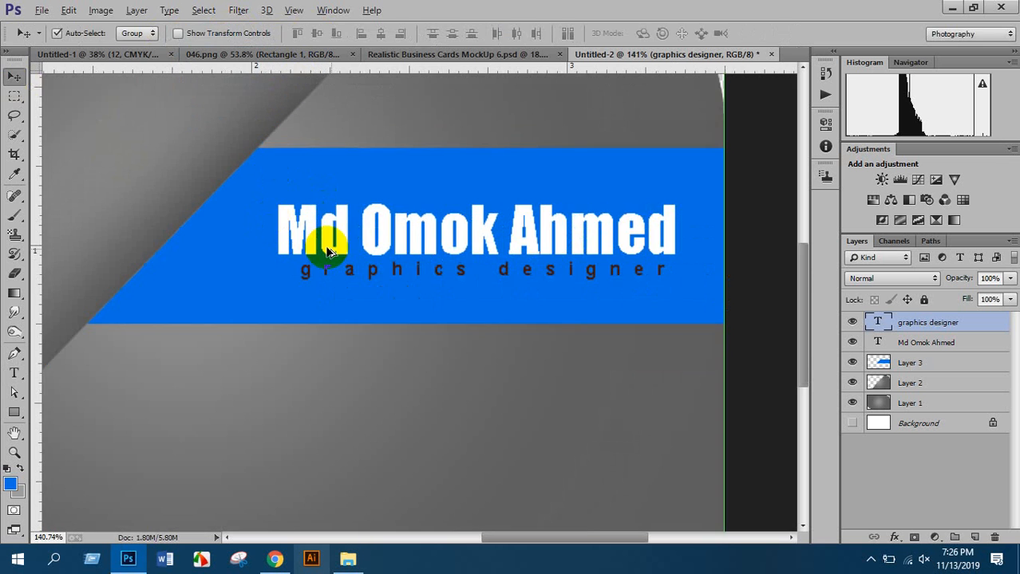
scroll(481, 274, up, 2)
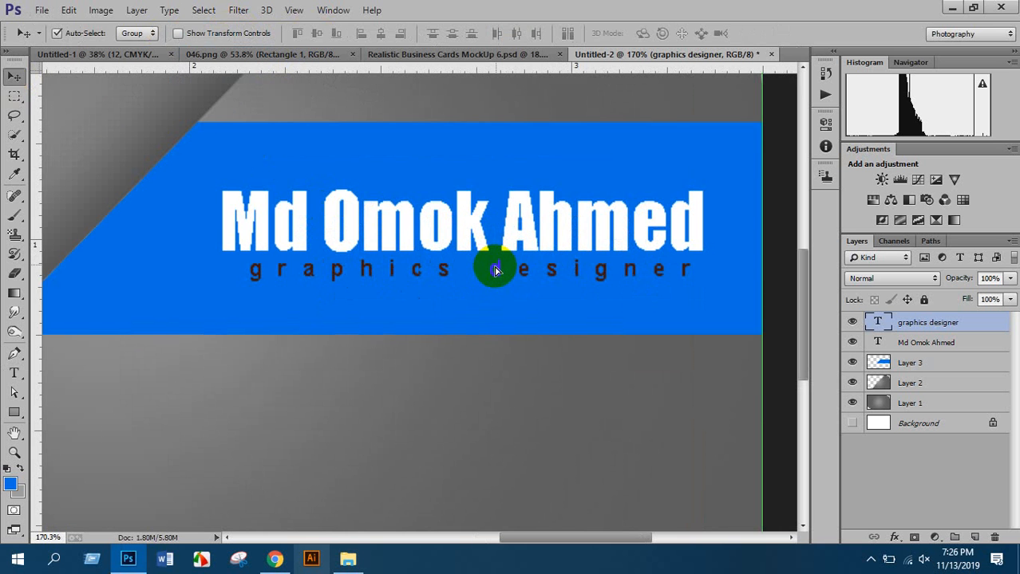
drag(495, 271, 494, 277)
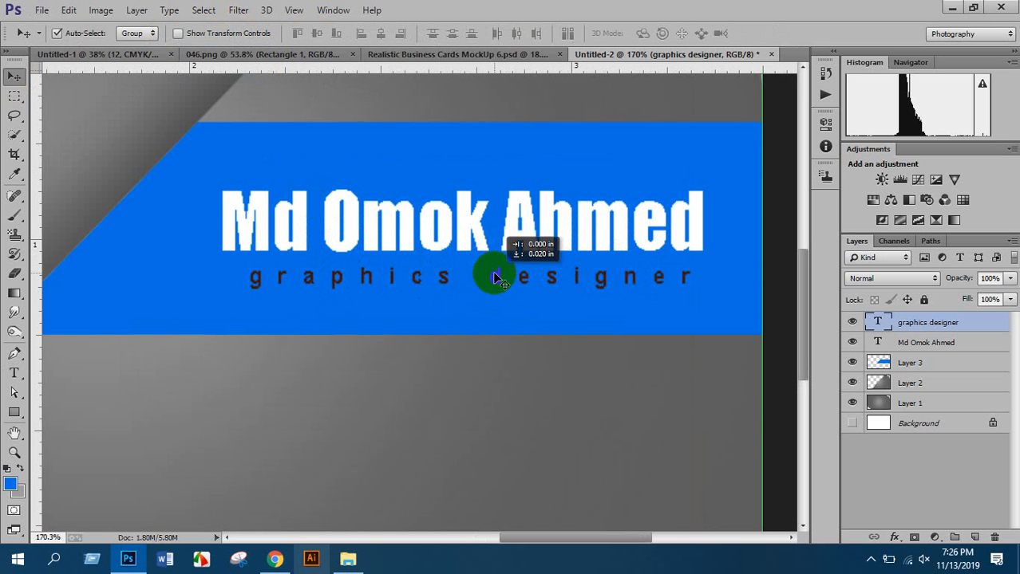
scroll(405, 273, up, 2)
Draw a thin red-filled rectangle under the name as a separator line
click(17, 410)
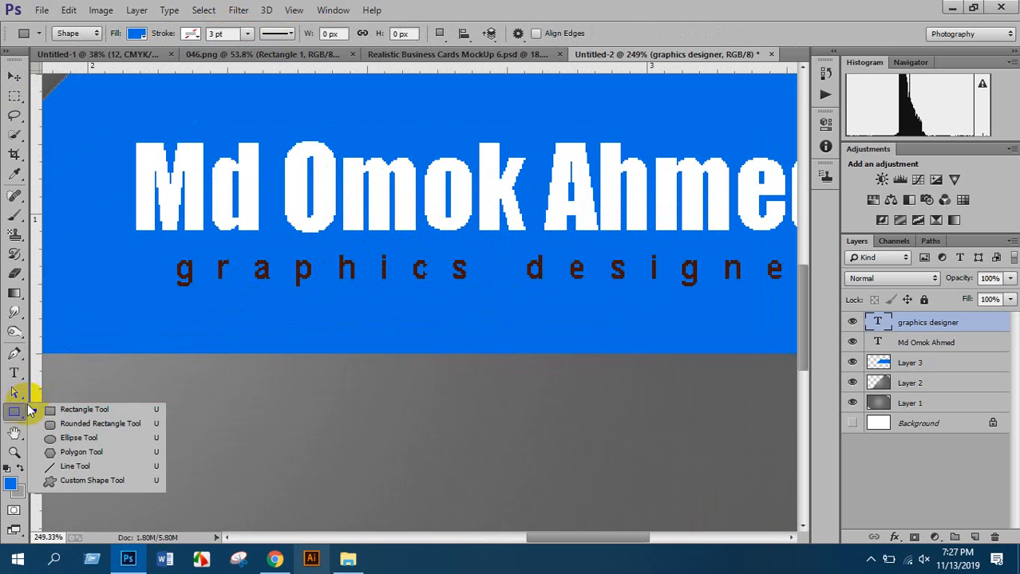
click(54, 407)
scroll(200, 291, up, 2)
click(133, 37)
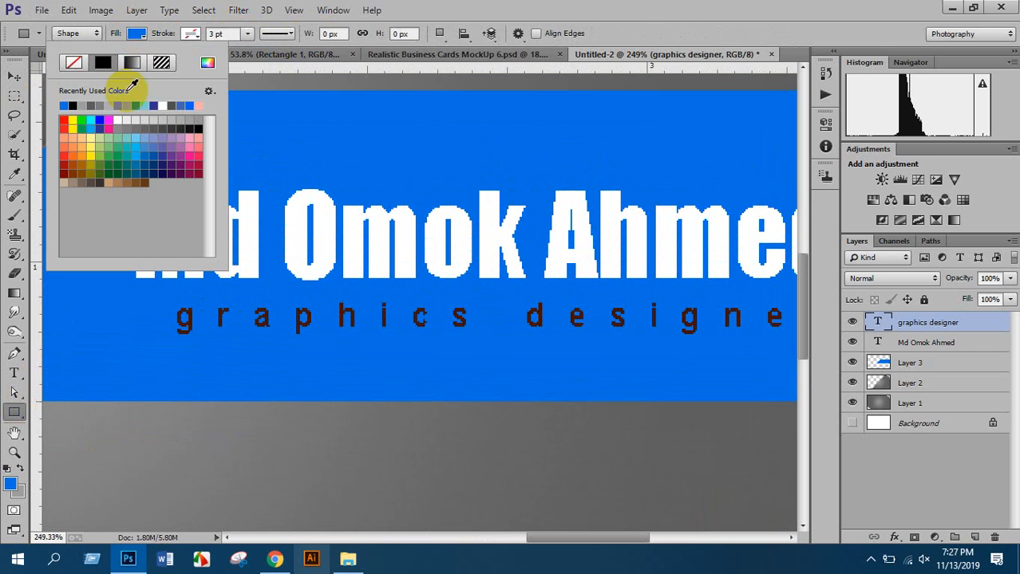
click(64, 116)
scroll(156, 287, down, 1)
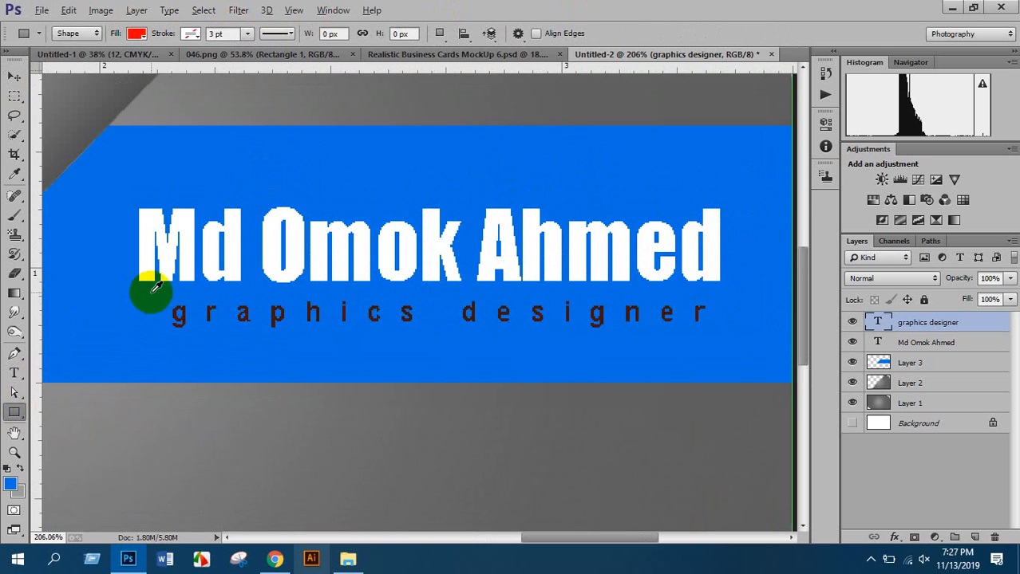
drag(140, 286, 719, 286)
scroll(231, 239, up, 3)
Nudge the red line slightly down and close the shape properties
click(19, 83)
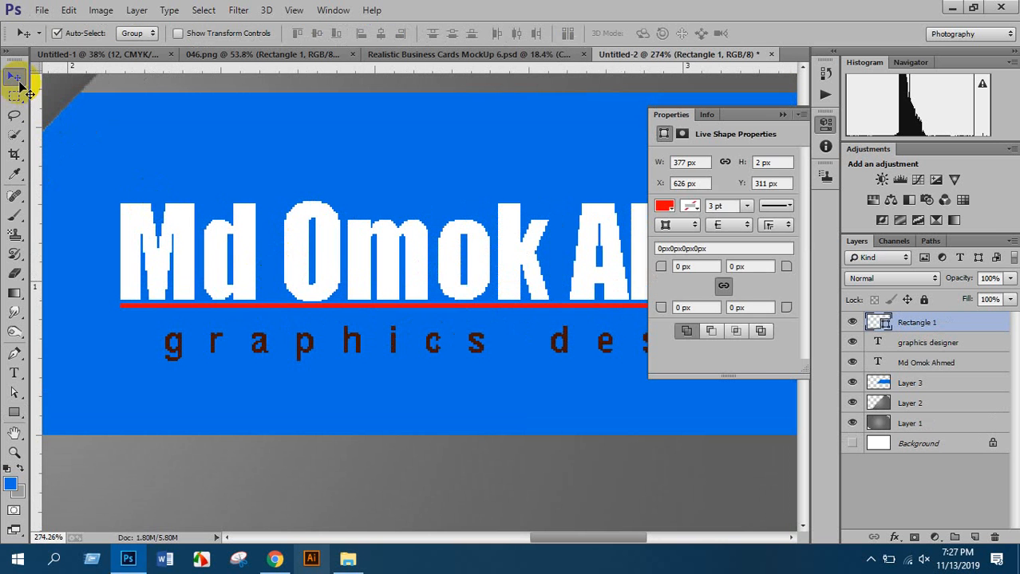
click(347, 308)
click(349, 310)
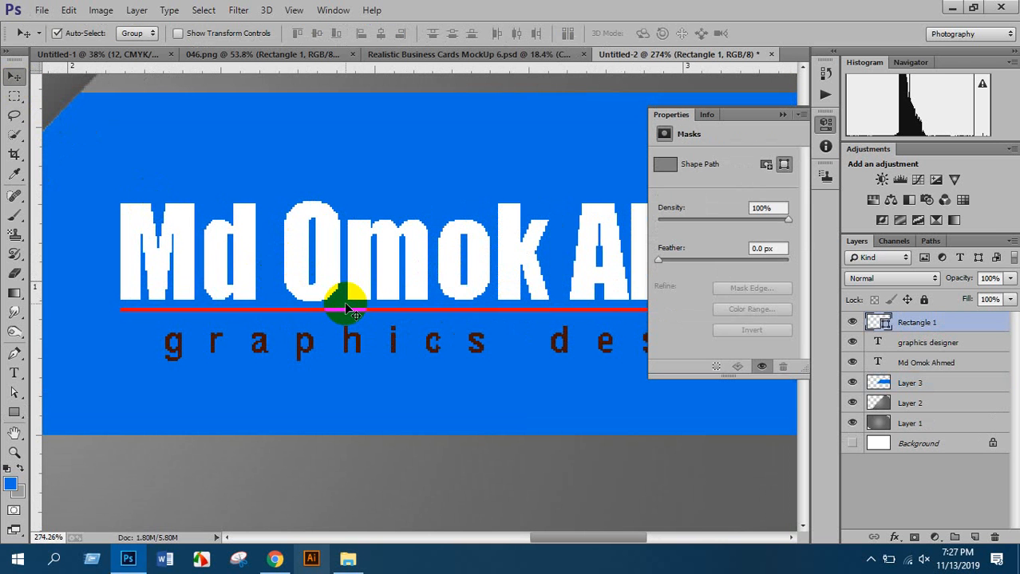
drag(349, 312, 349, 315)
scroll(342, 291, down, 5)
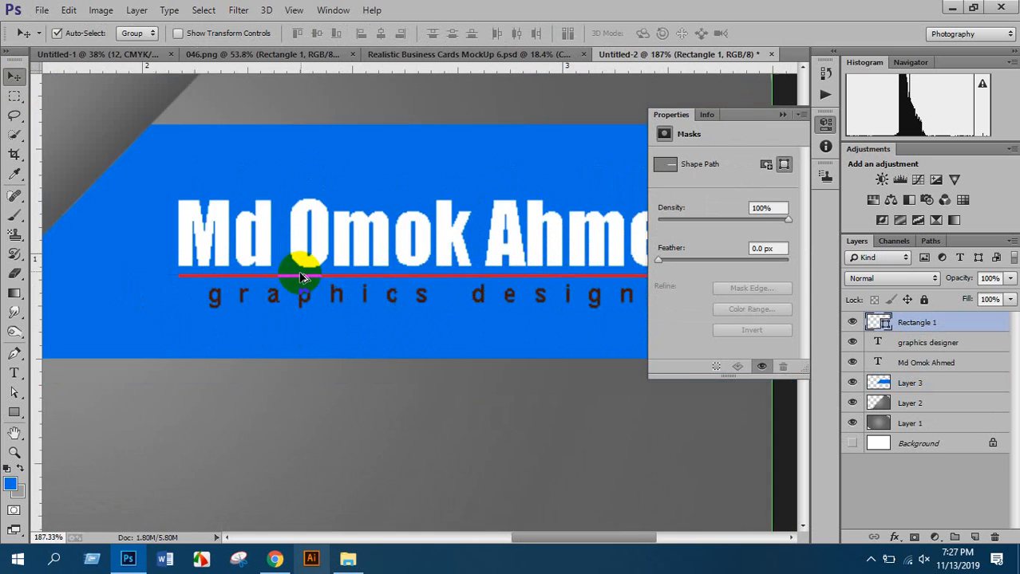
click(783, 114)
scroll(516, 259, up, 2)
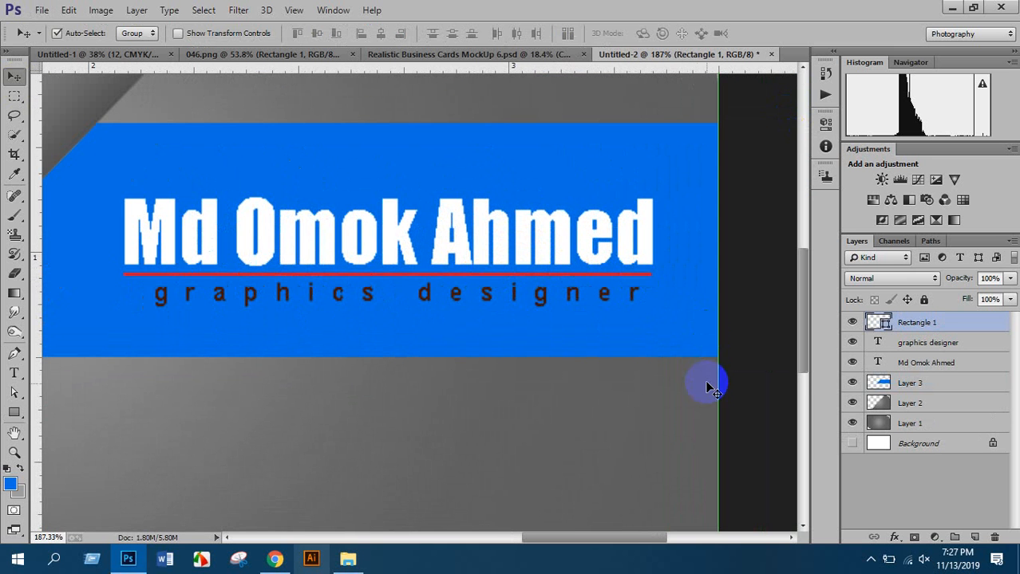
scroll(455, 326, down, 6)
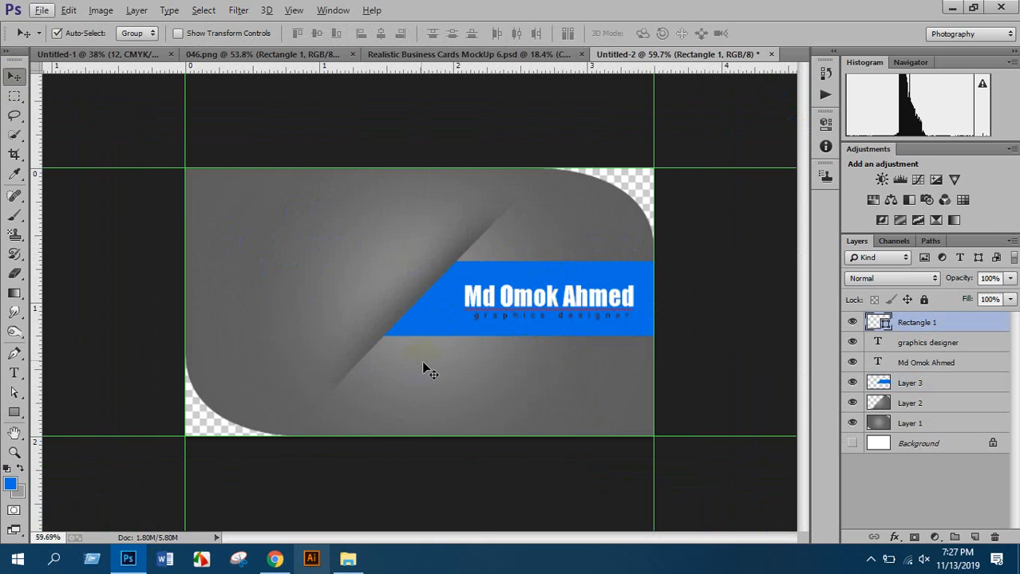
Drag the phone number text layer from Untitled-1 onto the gray card below the blue band
scroll(415, 365, up, 6)
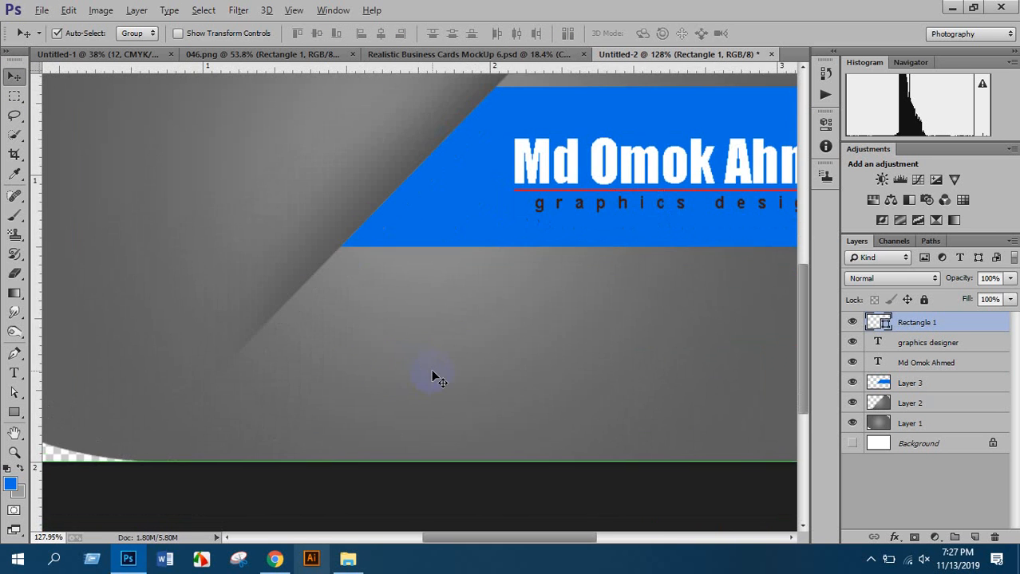
scroll(548, 182, down, 1)
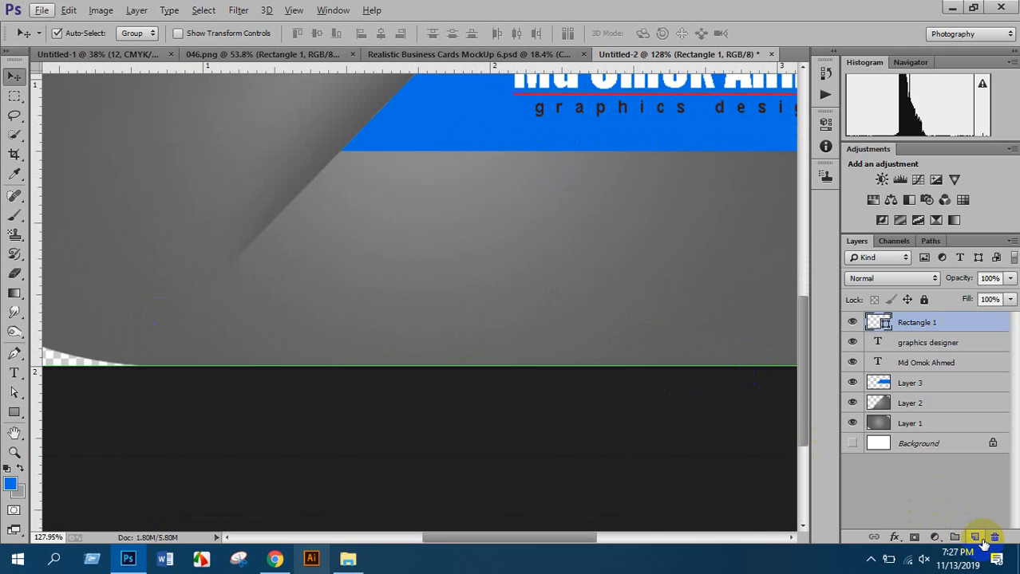
click(130, 54)
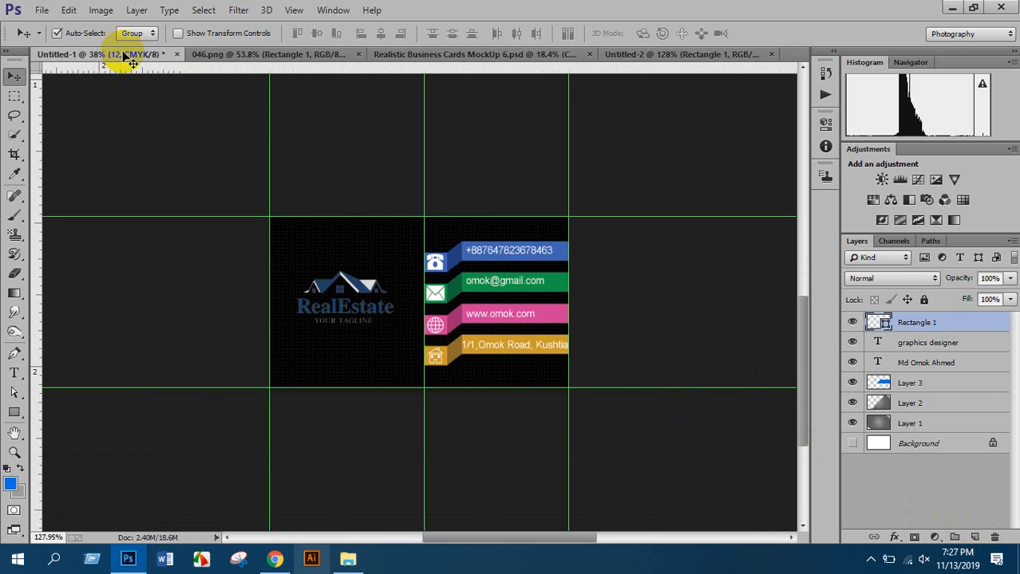
scroll(504, 247, up, 3)
scroll(504, 247, up, 2)
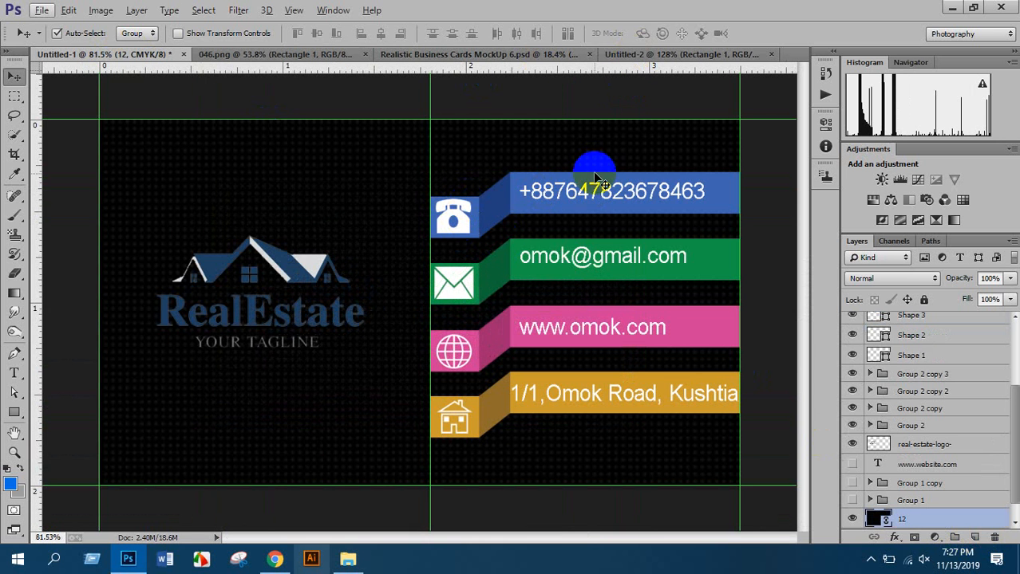
drag(596, 187, 542, 225)
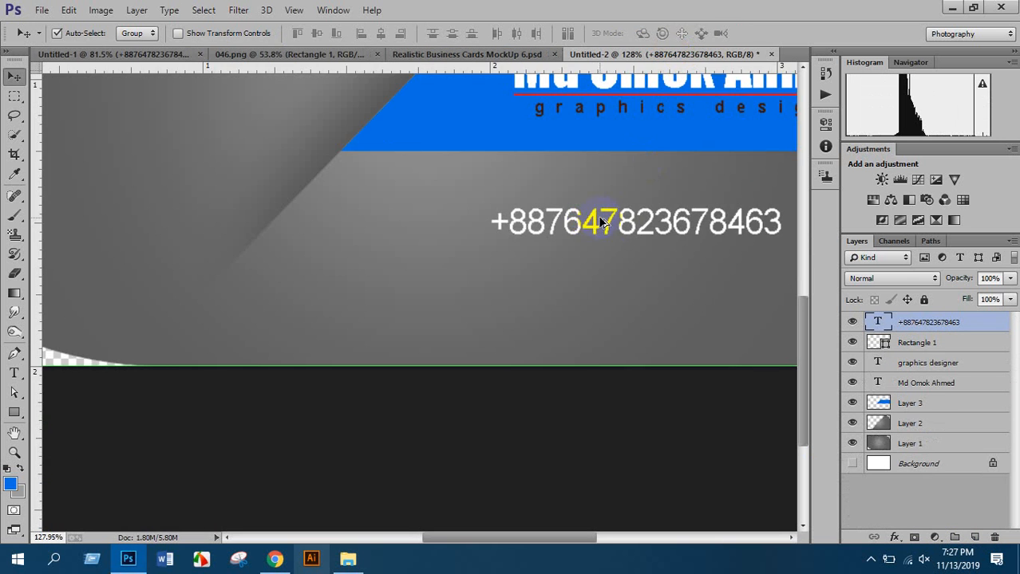
drag(609, 226, 590, 204)
Copy the e-mail and website lines onto the gray card, stacked under the phone number
click(501, 57)
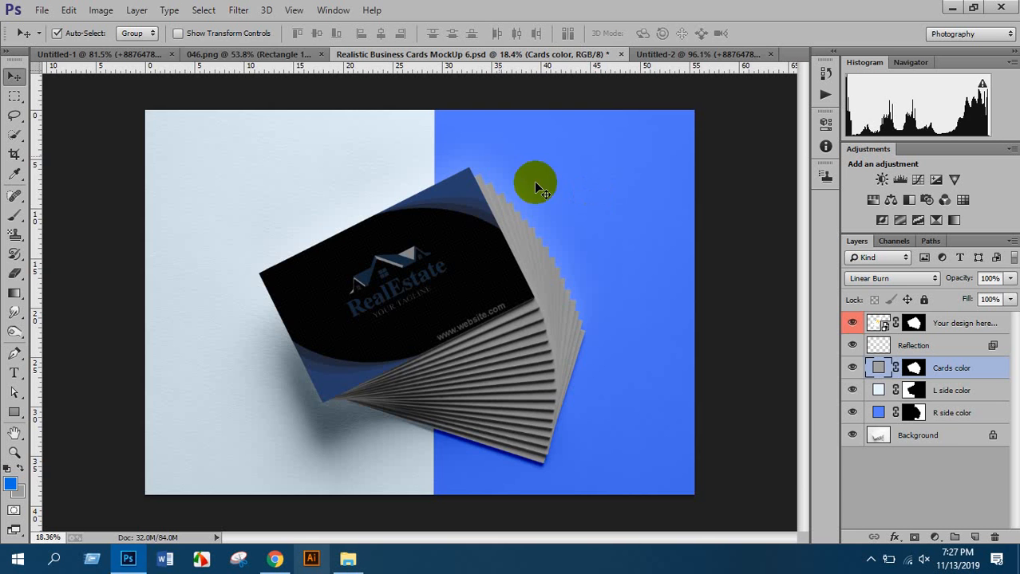
click(279, 55)
click(166, 56)
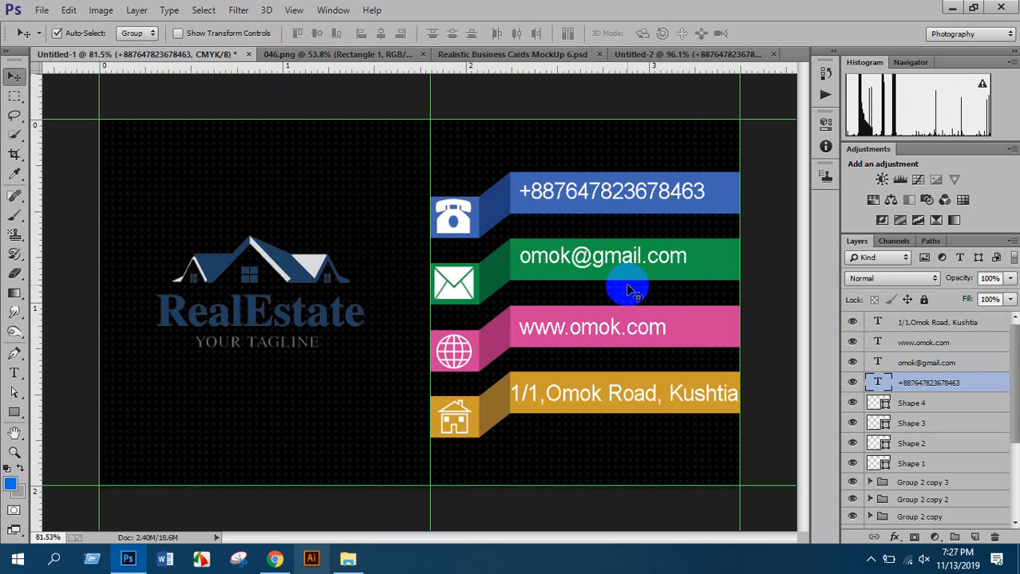
drag(628, 287, 598, 243)
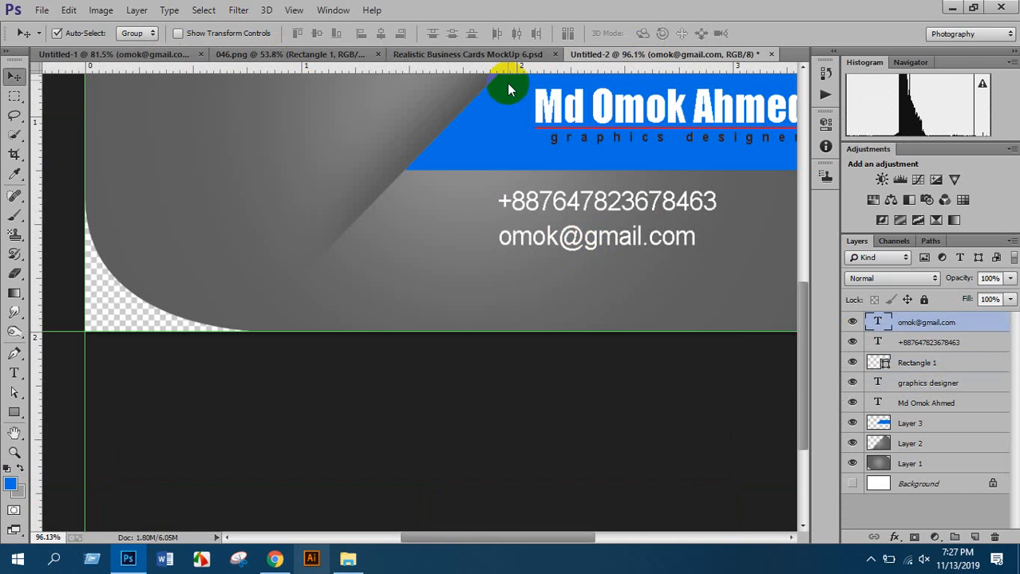
click(163, 55)
drag(586, 335, 582, 272)
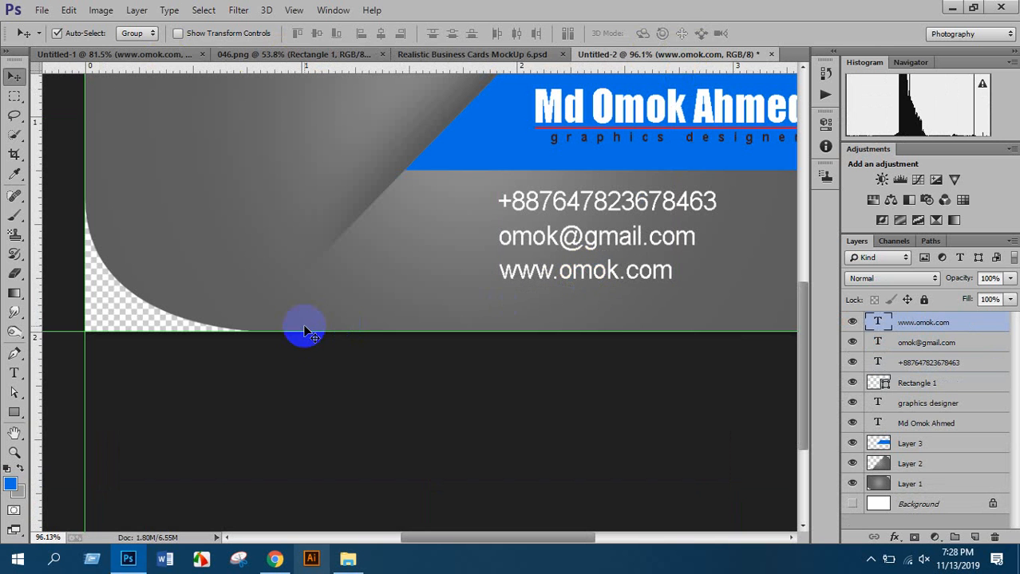
scroll(449, 254, up, 2)
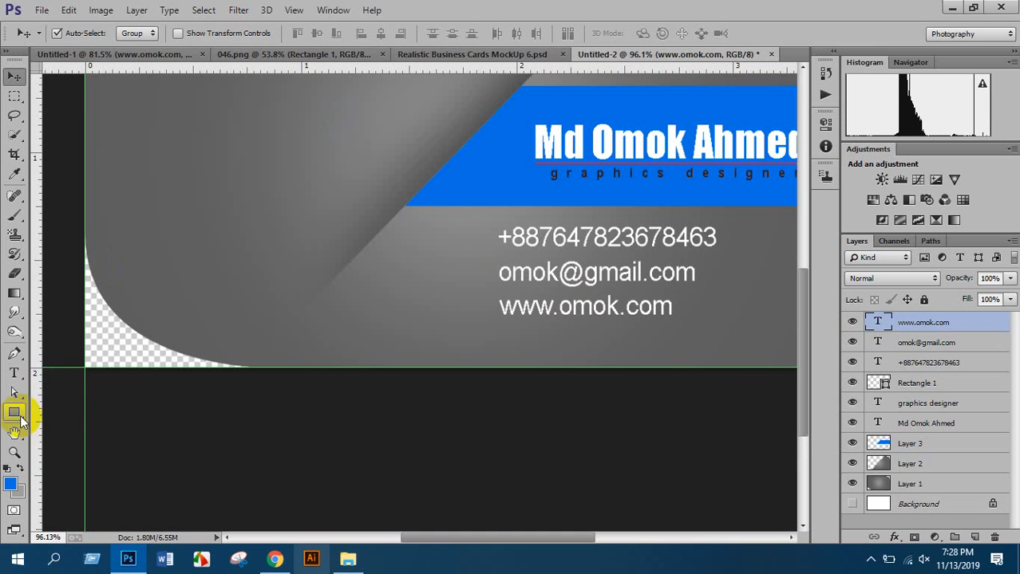
Draw a blue telephone custom shape beside the phone number line
drag(15, 411, 79, 480)
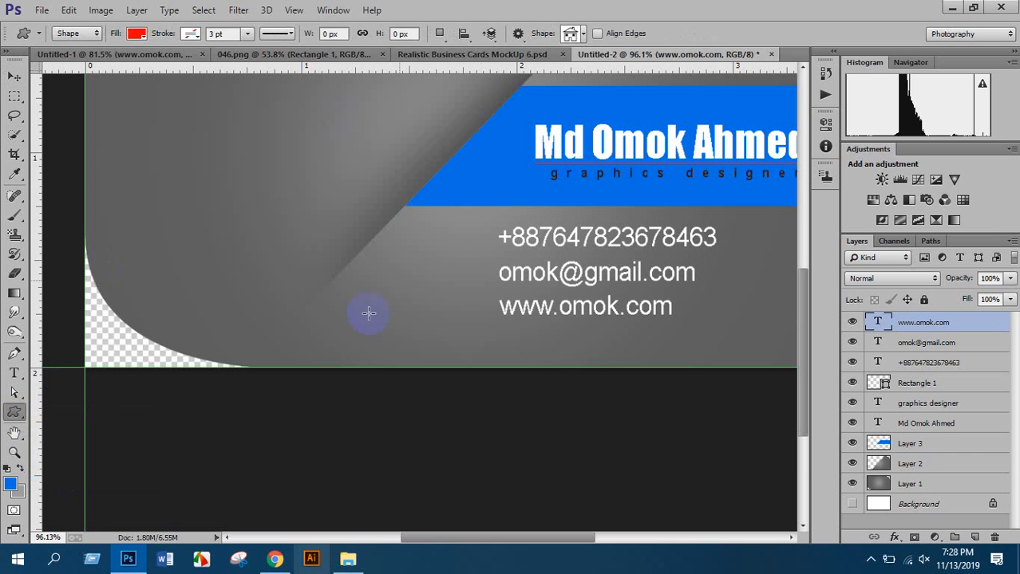
click(573, 34)
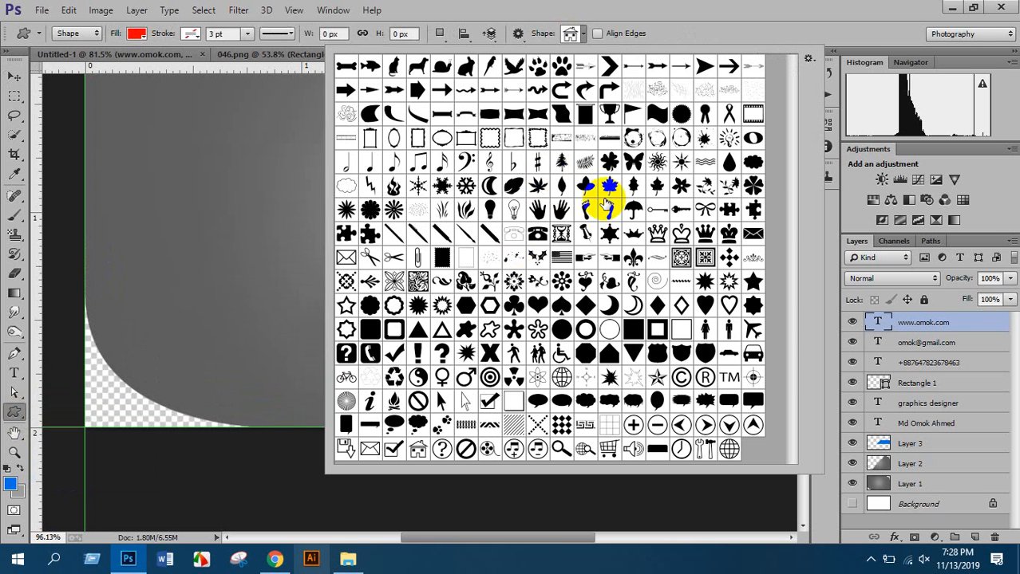
double_click(537, 233)
scroll(722, 325, up, 1)
scroll(467, 371, up, 5)
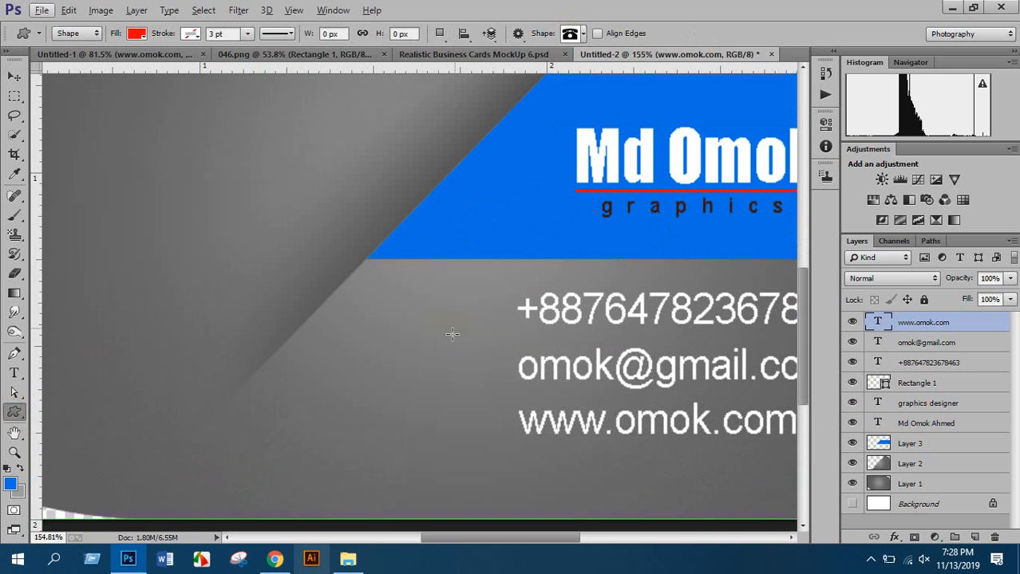
scroll(549, 292, up, 2)
click(136, 33)
click(450, 162)
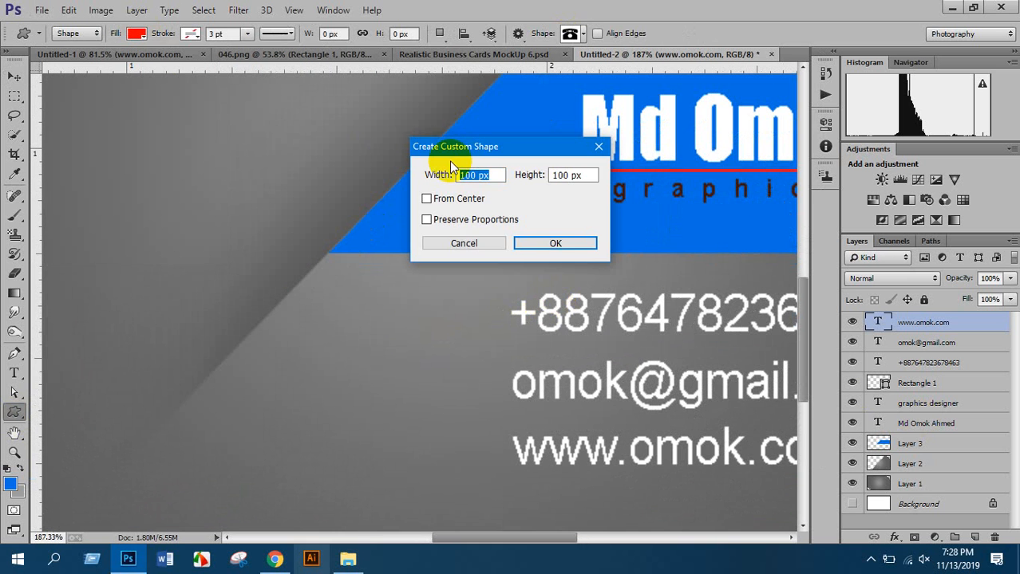
click(463, 243)
click(136, 34)
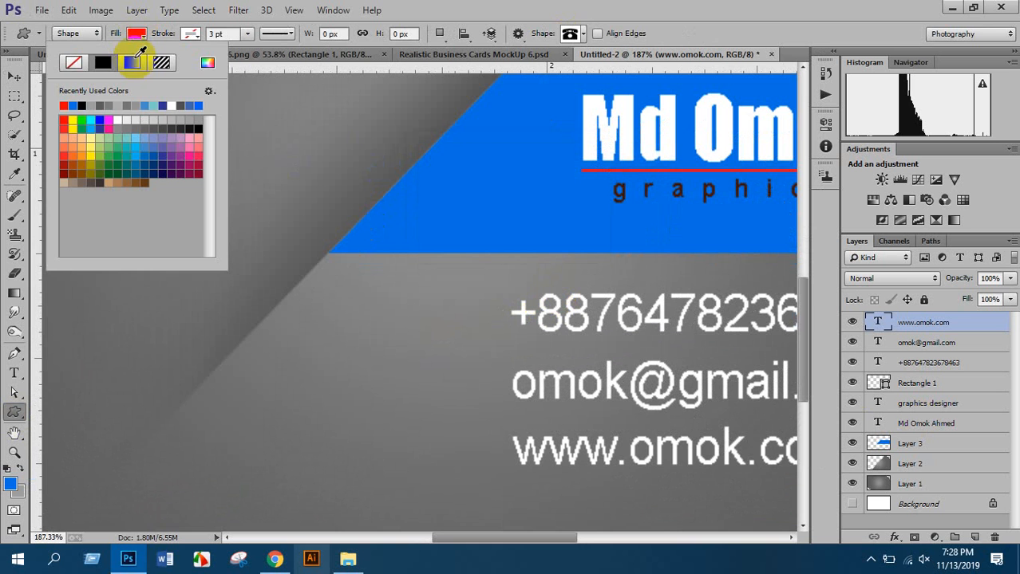
click(81, 105)
scroll(489, 294, down, 2)
mouse_move(448, 245)
mouse_down()
mouse_move(485, 287)
mouse_move(502, 285)
mouse_up()
scroll(421, 200, down, 2)
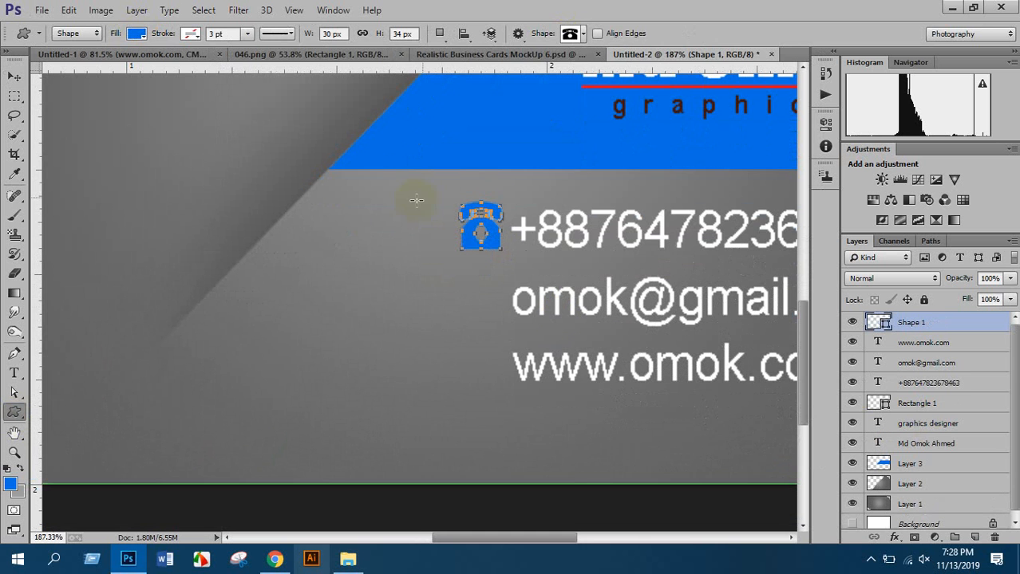
Draw a blue envelope custom shape left of the e-mail line
click(584, 33)
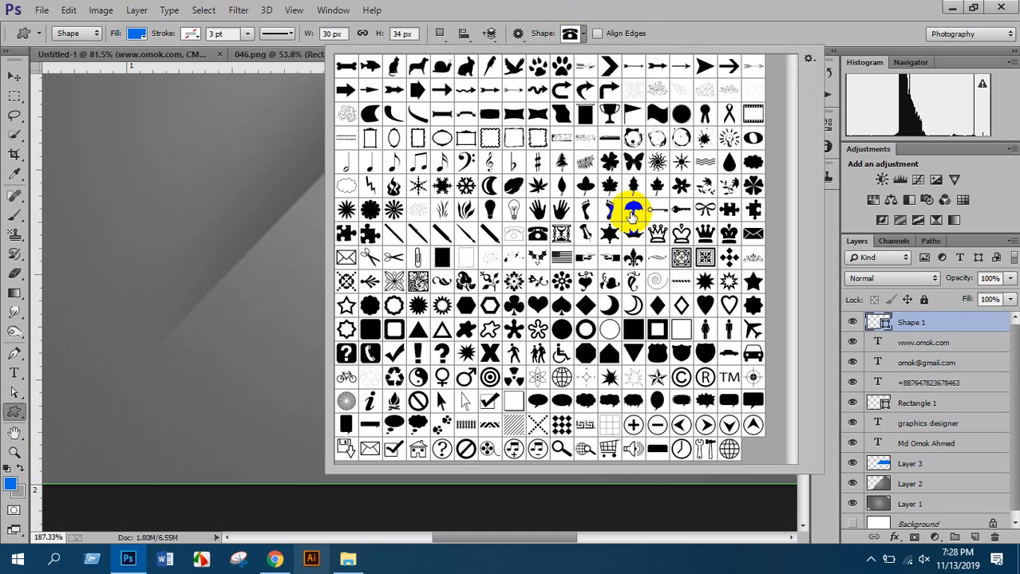
click(753, 232)
click(754, 233)
drag(463, 279, 502, 318)
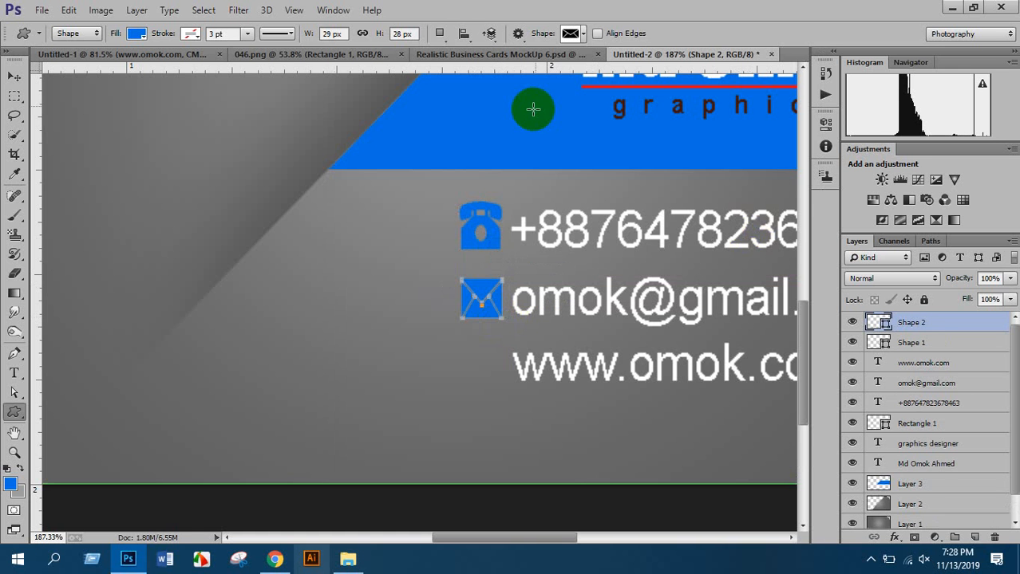
scroll(553, 227, down, 3)
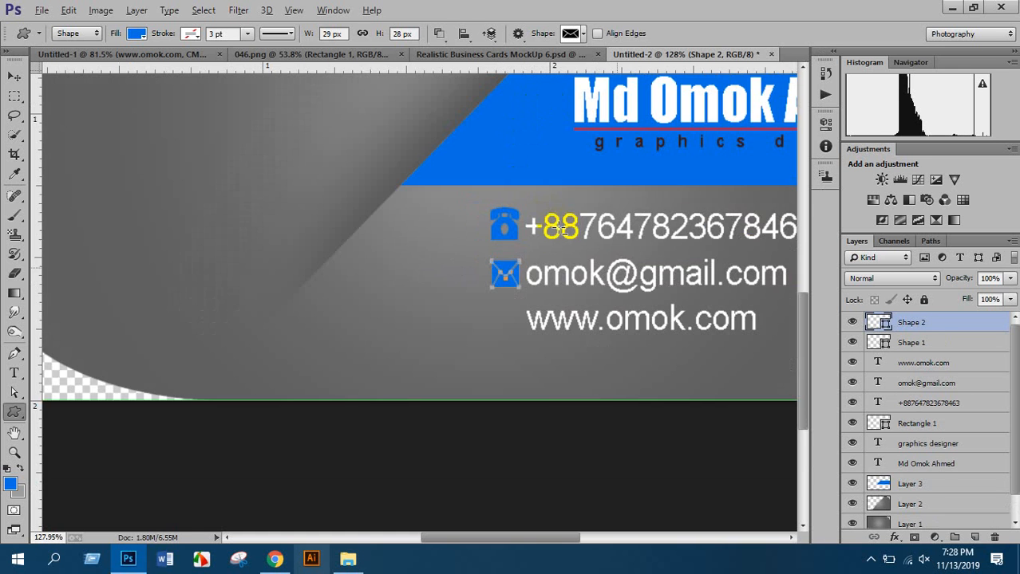
Draw a blue globe custom shape left of the website line
click(567, 35)
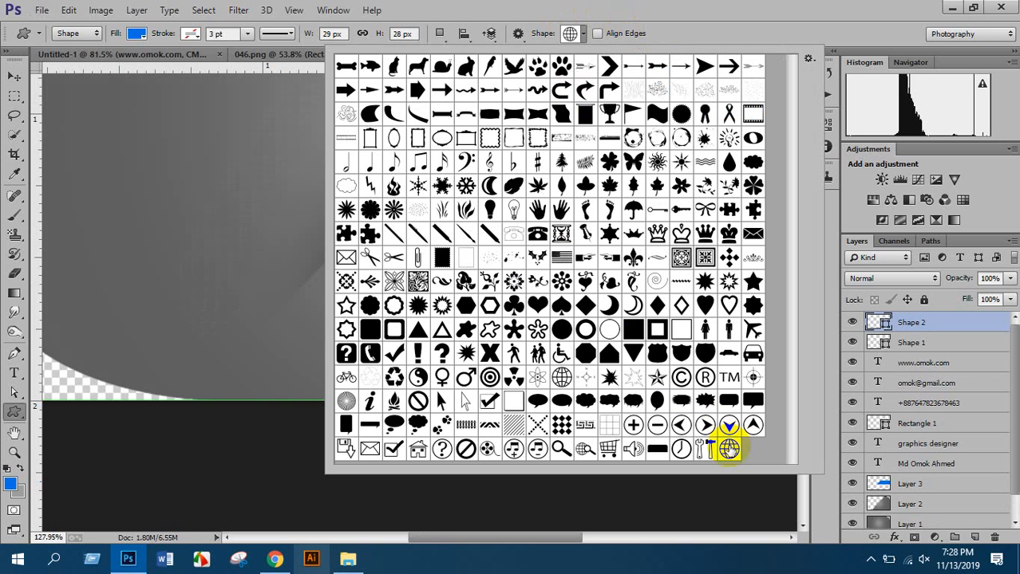
double_click(728, 447)
scroll(606, 367, up, 4)
drag(450, 277, 469, 308)
key(v)
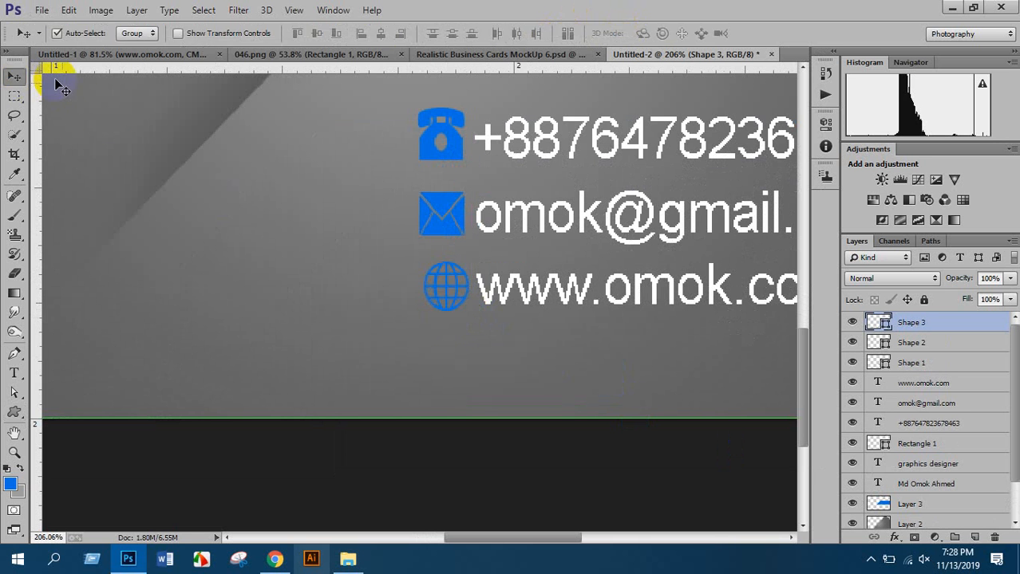
key(ctrl+0)
scroll(468, 431, up, 2)
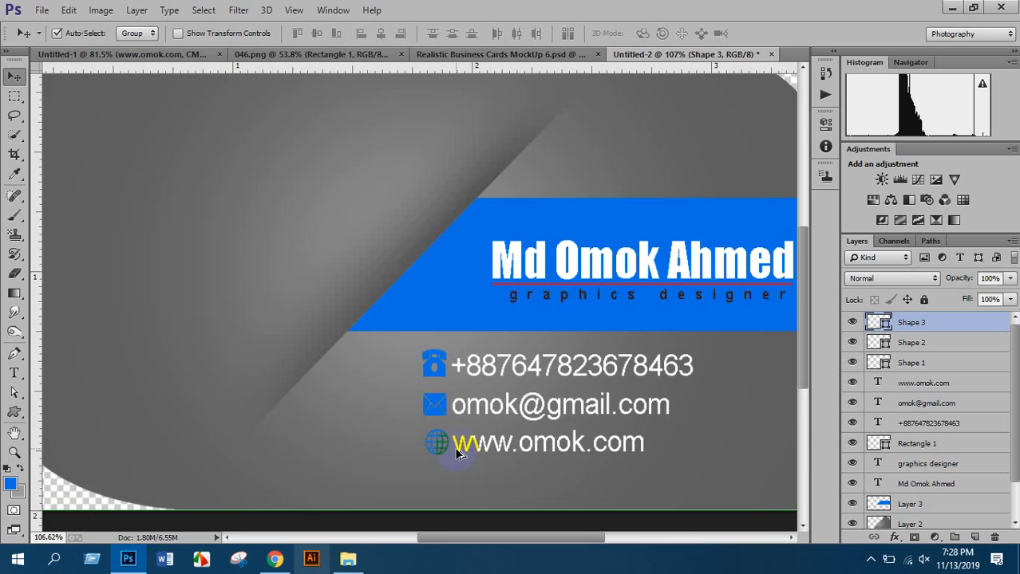
Drag the RealEstate logo onto the gray card and Free Transform it into the upper-left corner
scroll(415, 427, down, 3)
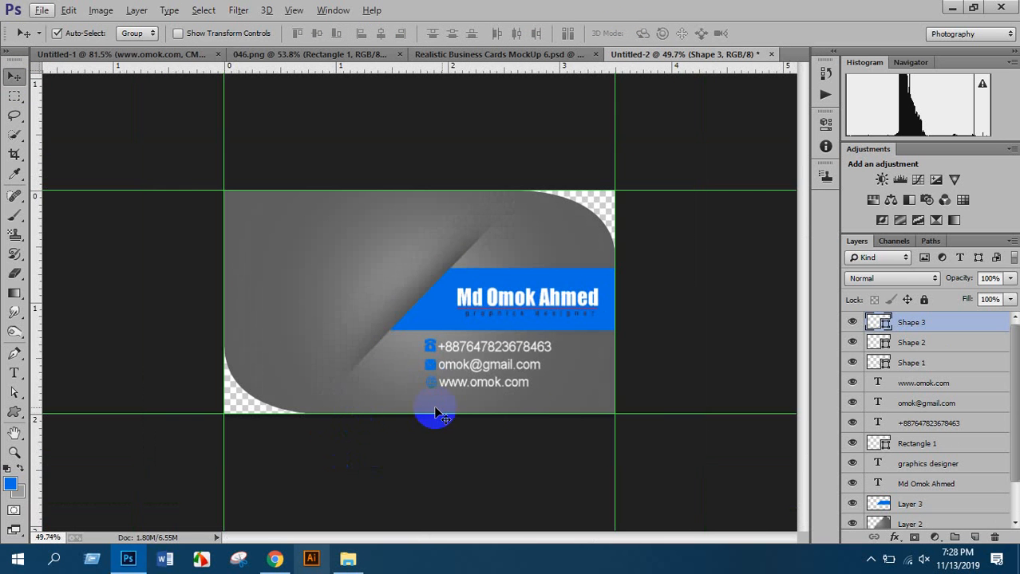
key(ctrl+0)
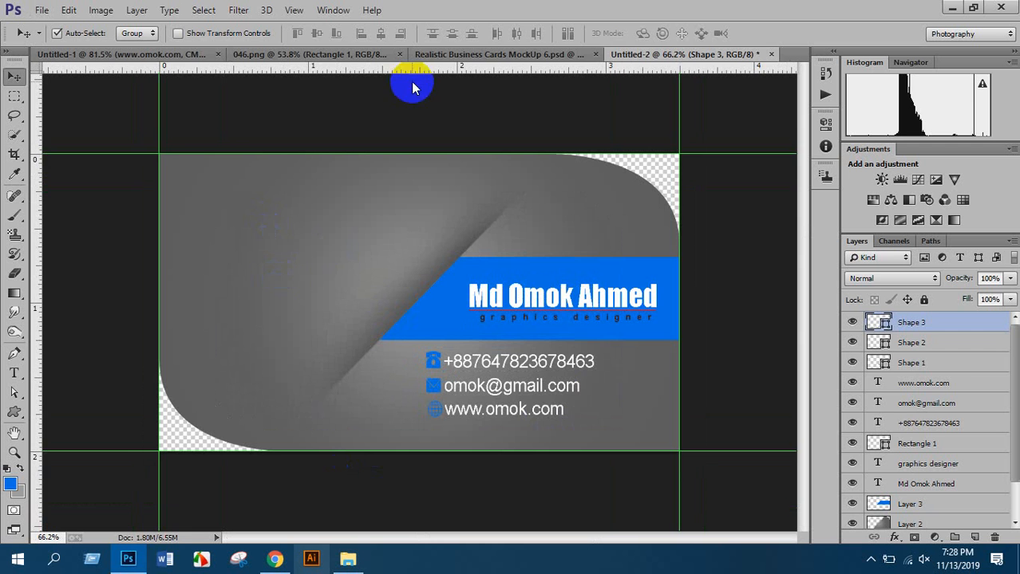
click(456, 54)
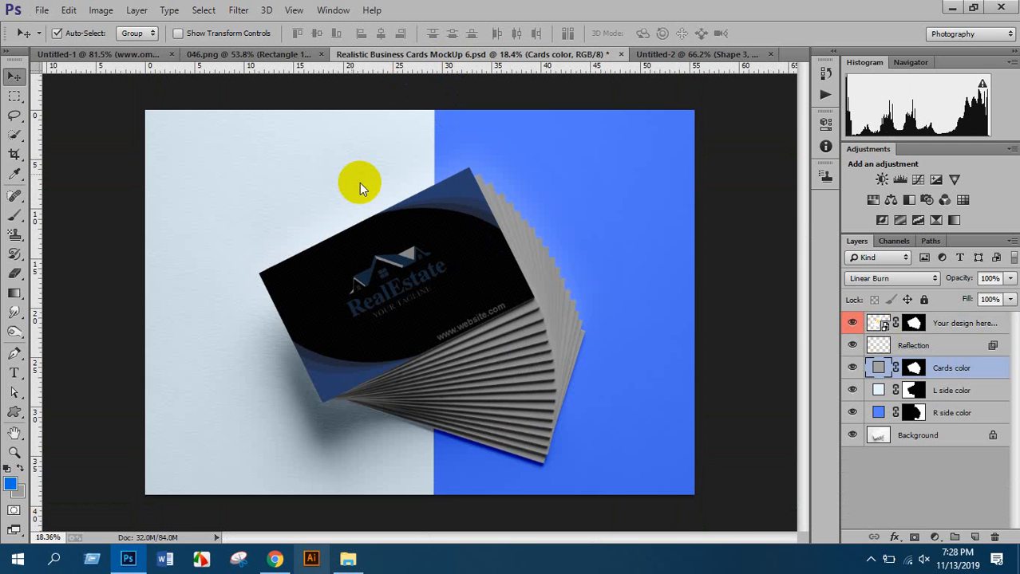
click(148, 54)
drag(293, 277, 310, 243)
key(ctrl+t)
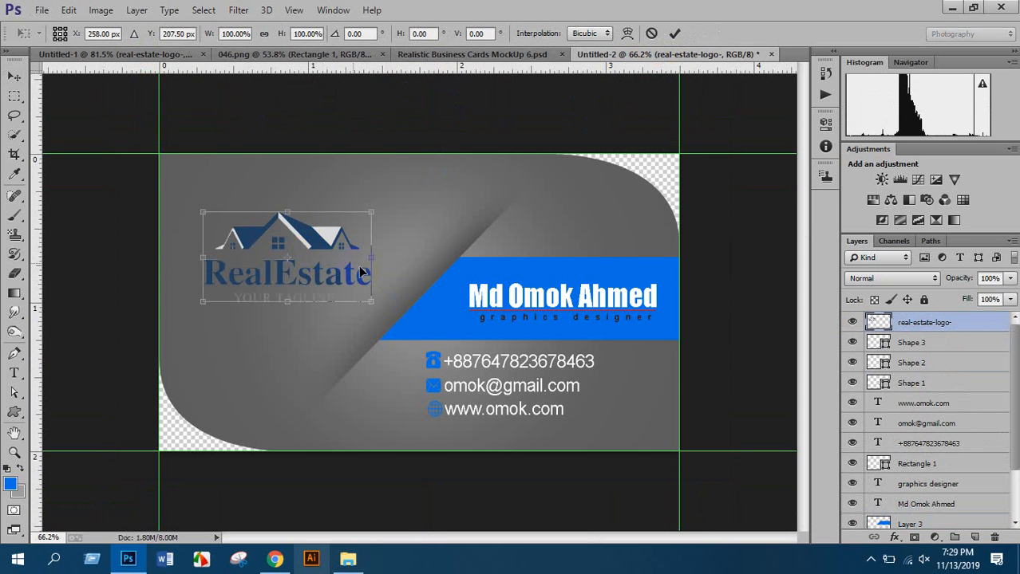
drag(325, 253, 324, 252)
key(Return)
scroll(431, 310, down, 3)
scroll(517, 352, up, 2)
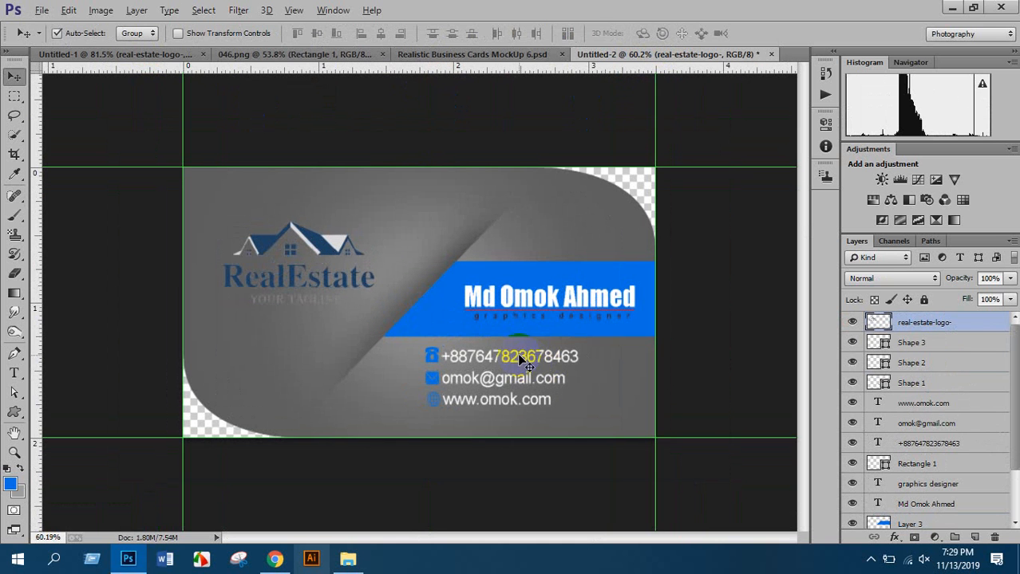
scroll(517, 352, up, 1)
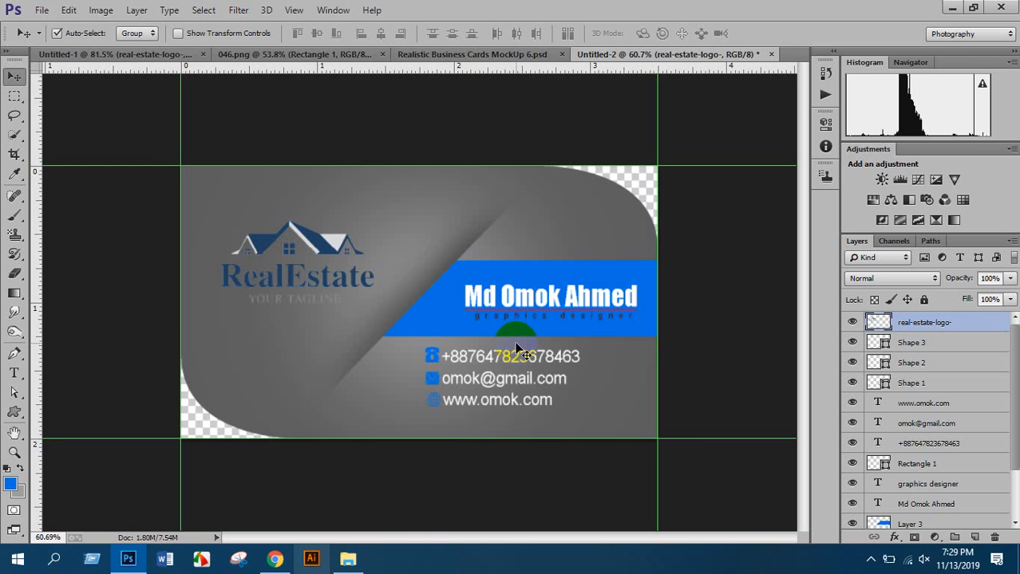
scroll(396, 288, down, 3)
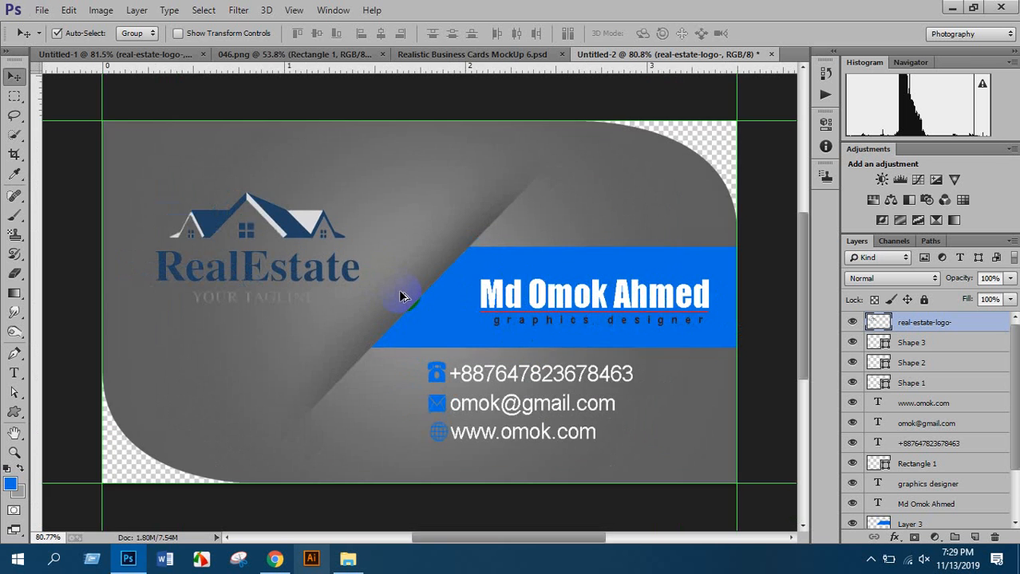
scroll(883, 399, down, 3)
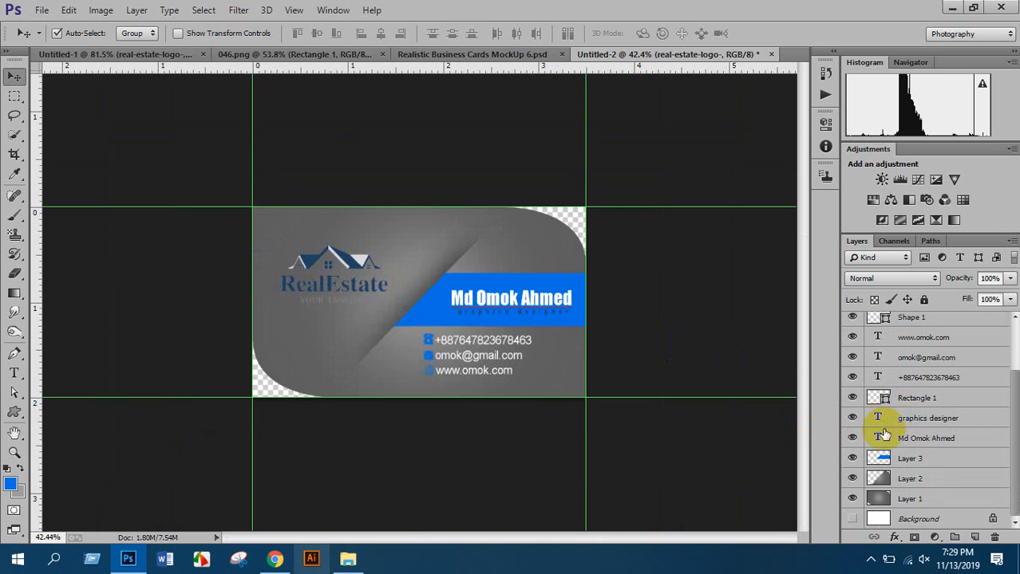
click(852, 519)
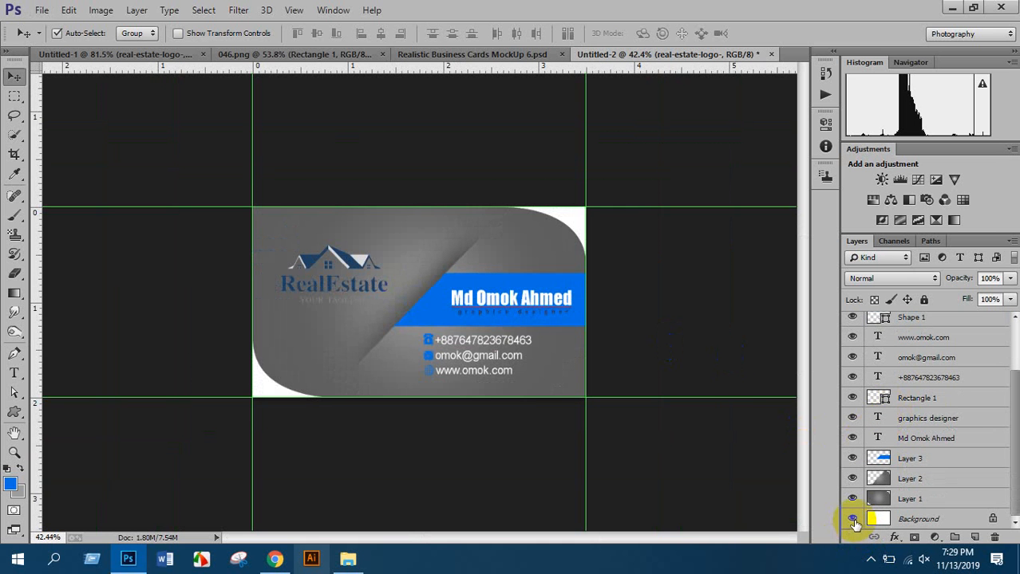
click(852, 519)
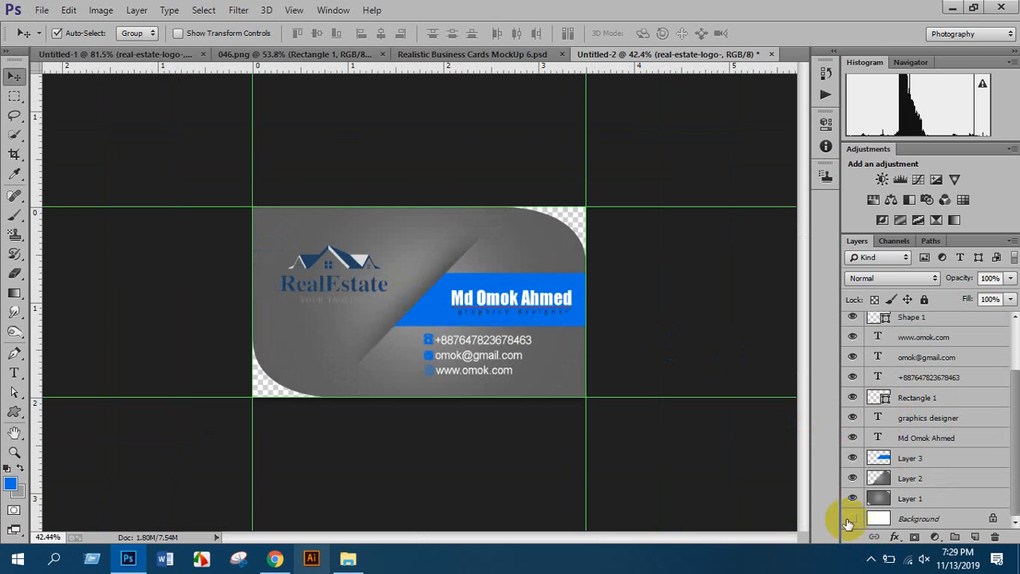
key(ctrl+s)
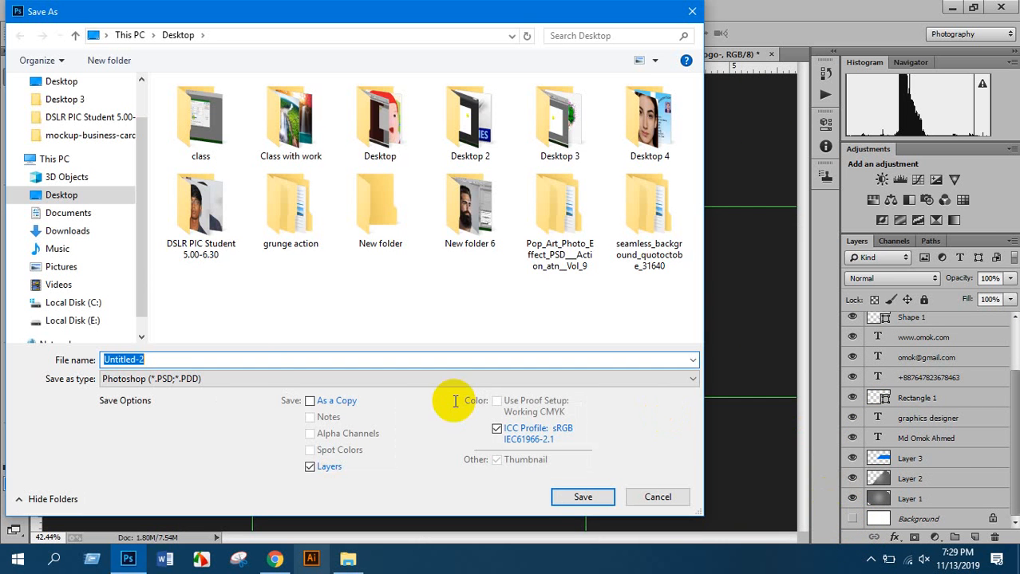
click(256, 376)
click(247, 320)
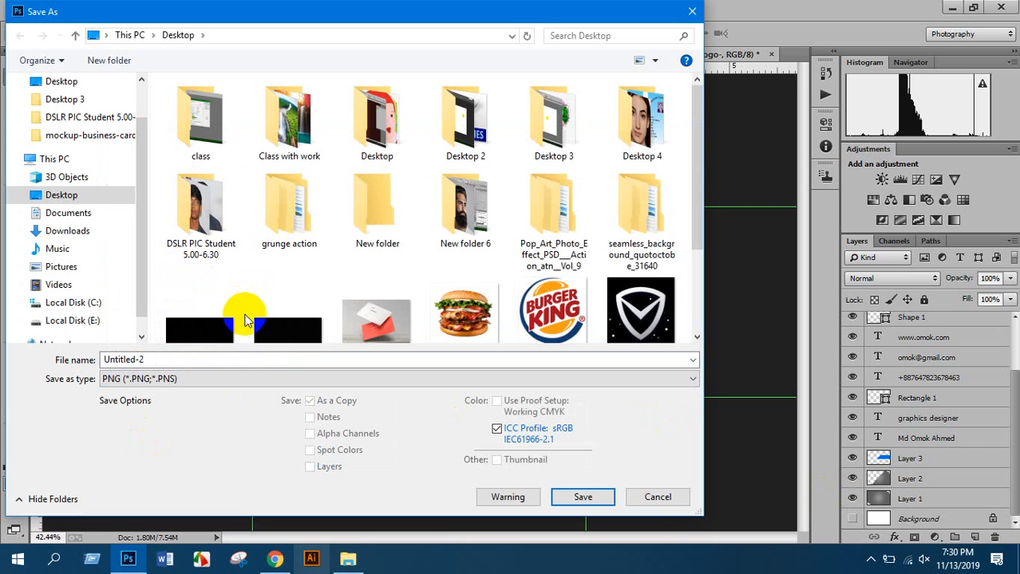
click(658, 497)
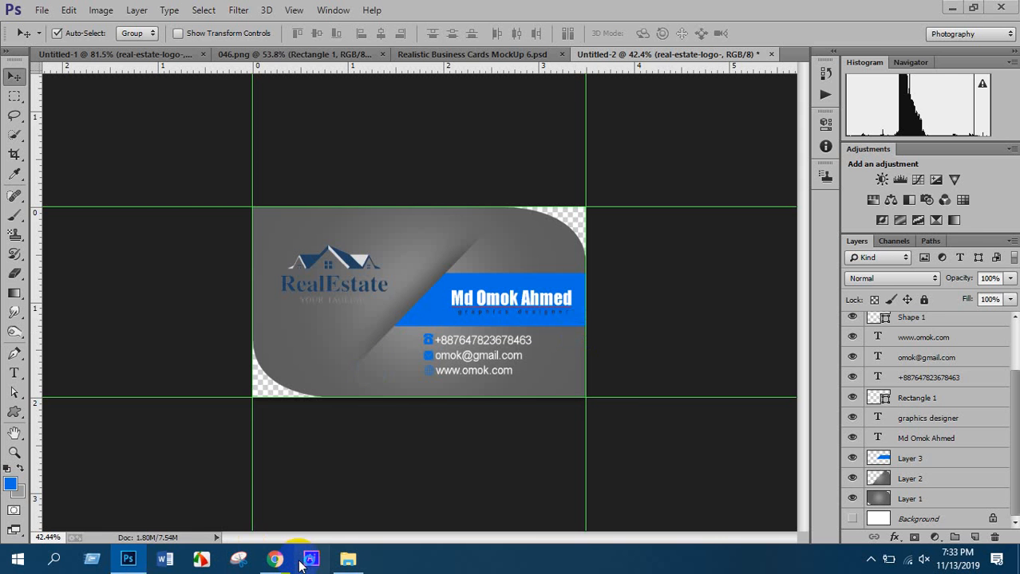
Open a new Chrome tab and load fiverr.com by typing 'fiverr' in the address bar
click(275, 558)
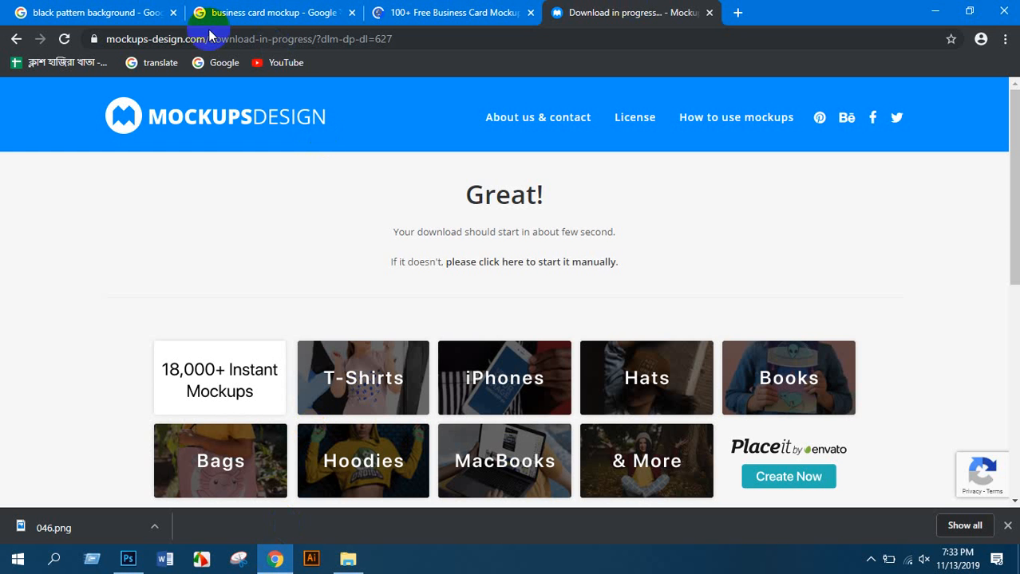
click(492, 13)
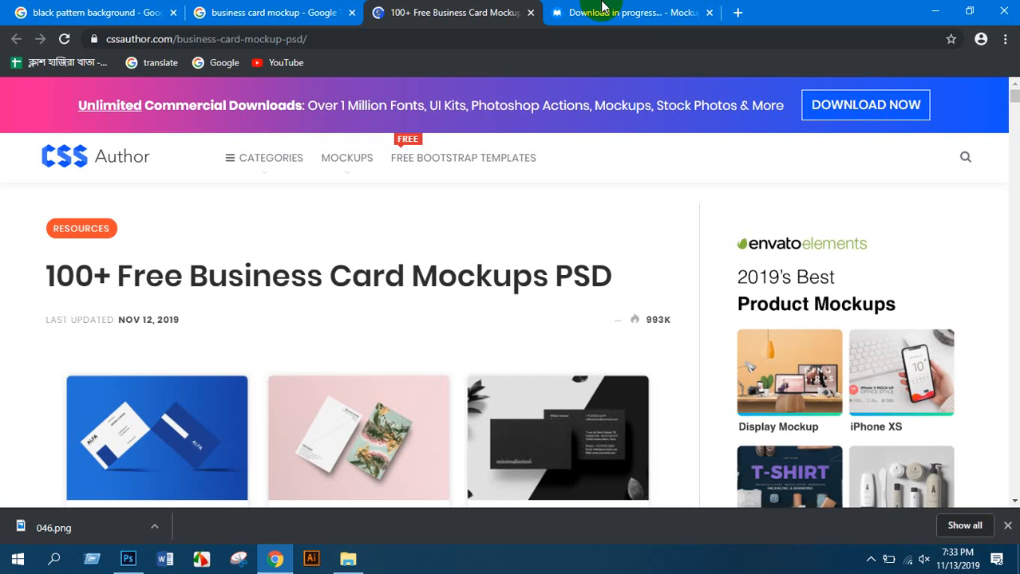
click(737, 12)
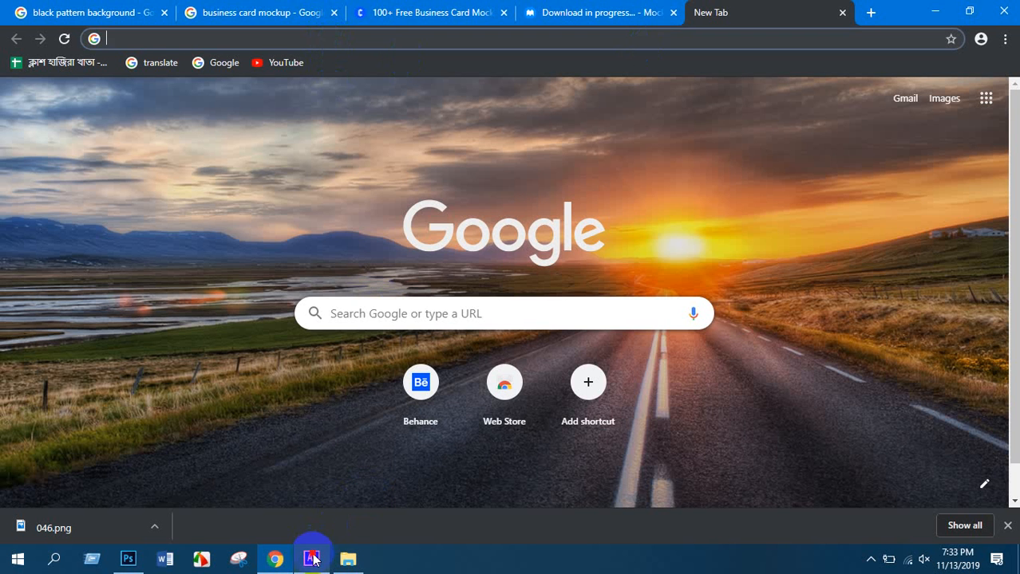
click(311, 558)
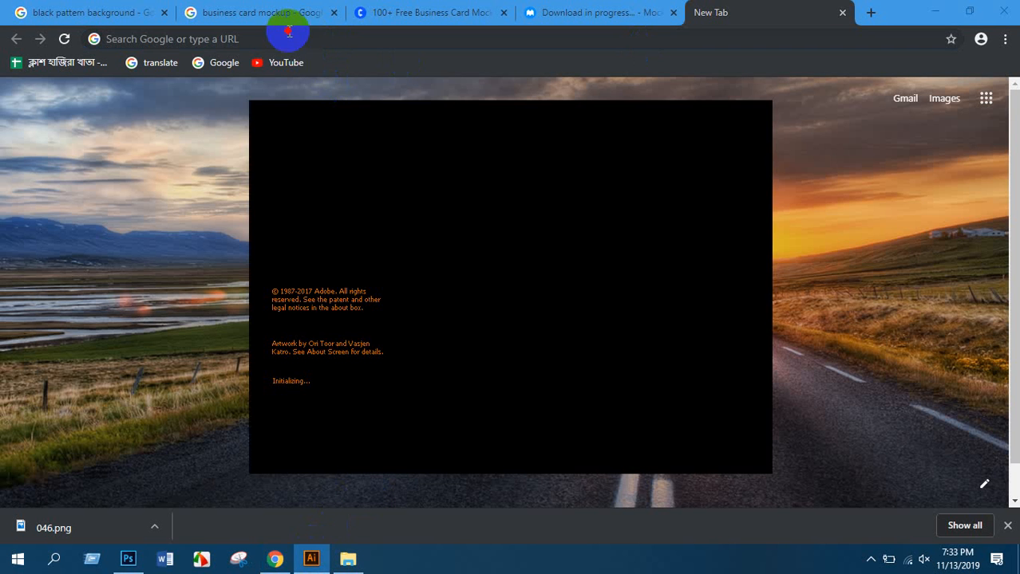
click(279, 38)
text(fiverr)
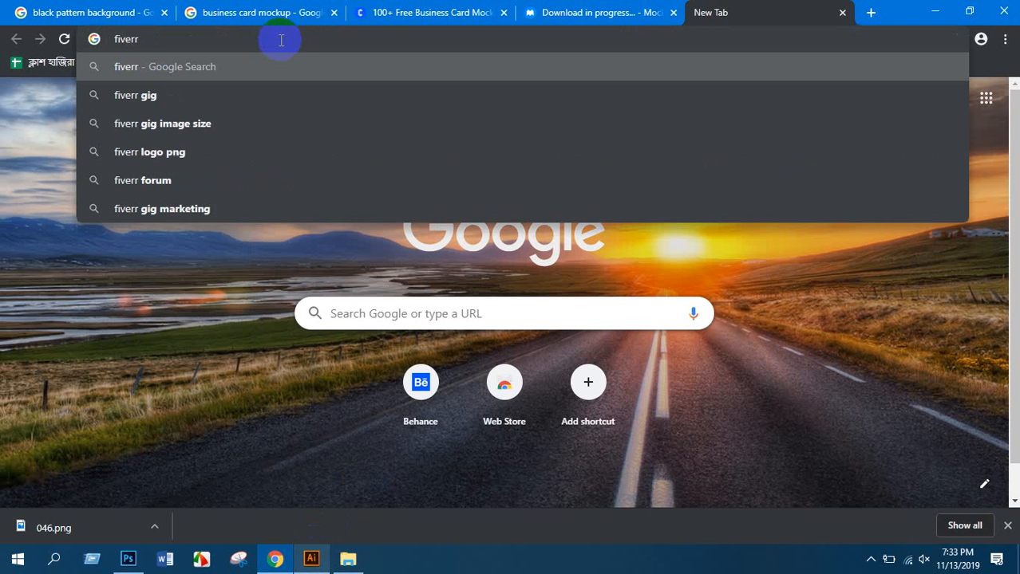
key(ctrl+Return)
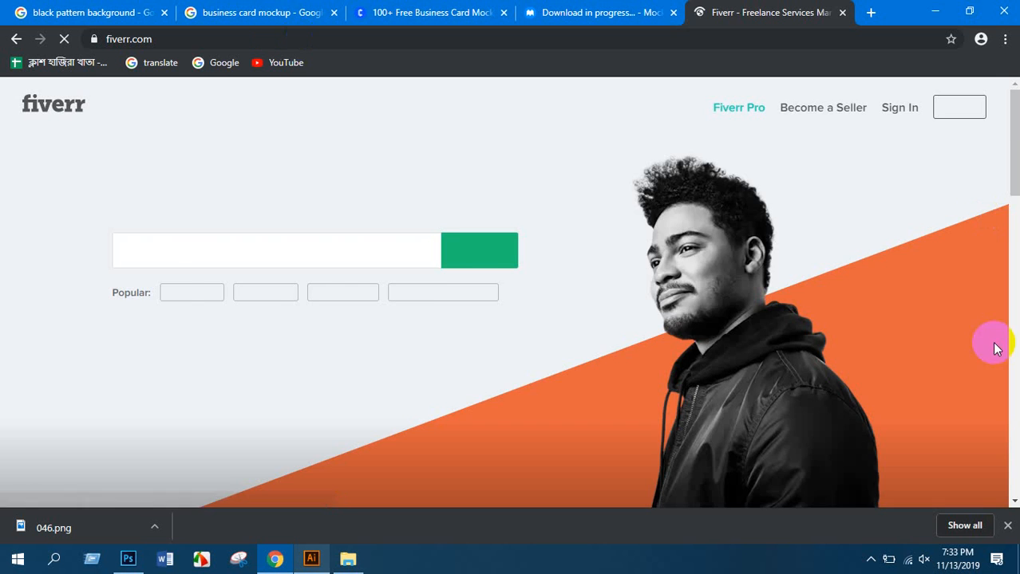
Search Fiverr services for 'business card'
click(1006, 525)
scroll(159, 130, down, 2)
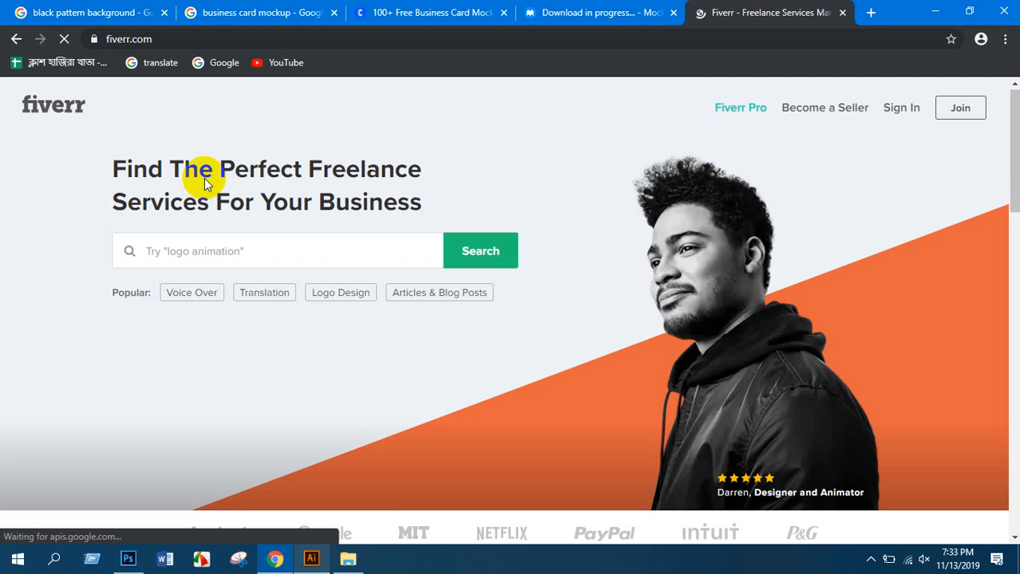
scroll(183, 159, down, 3)
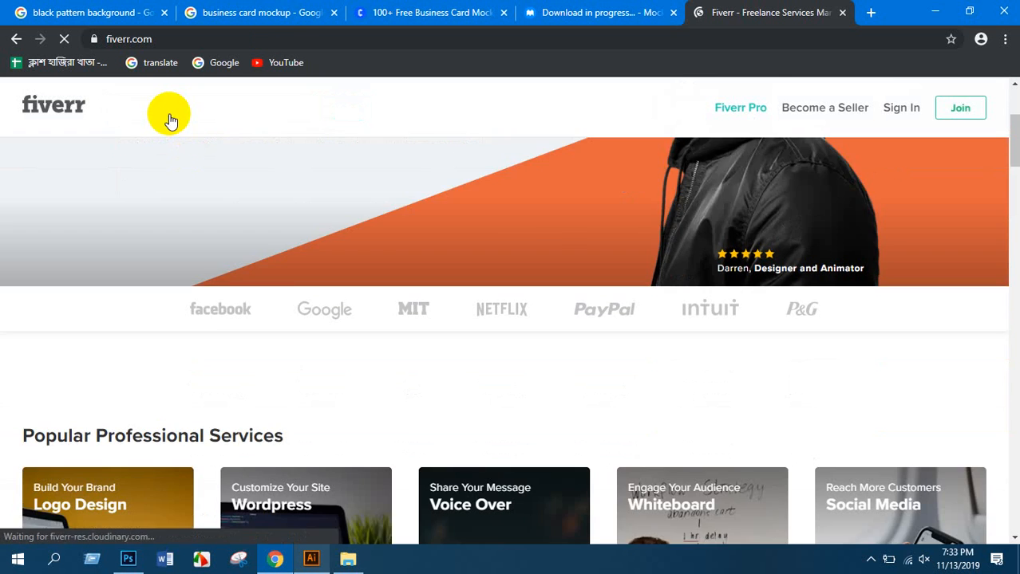
click(152, 106)
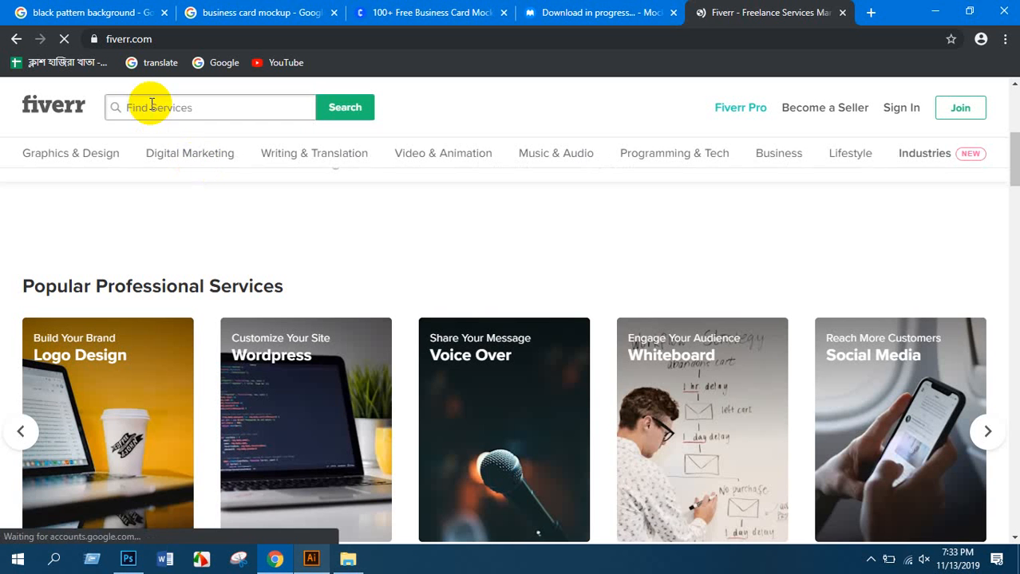
text(business card)
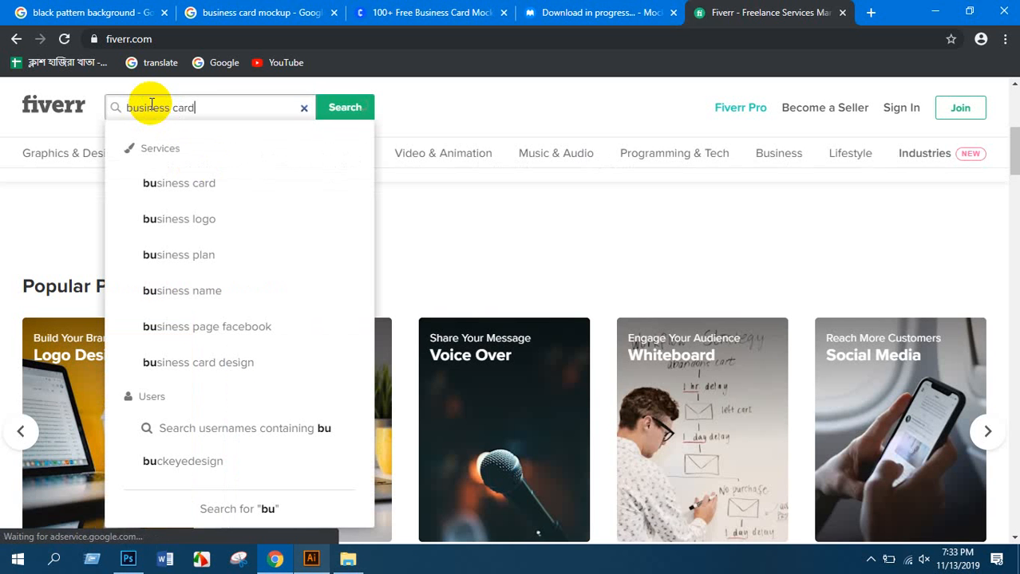
key(Return)
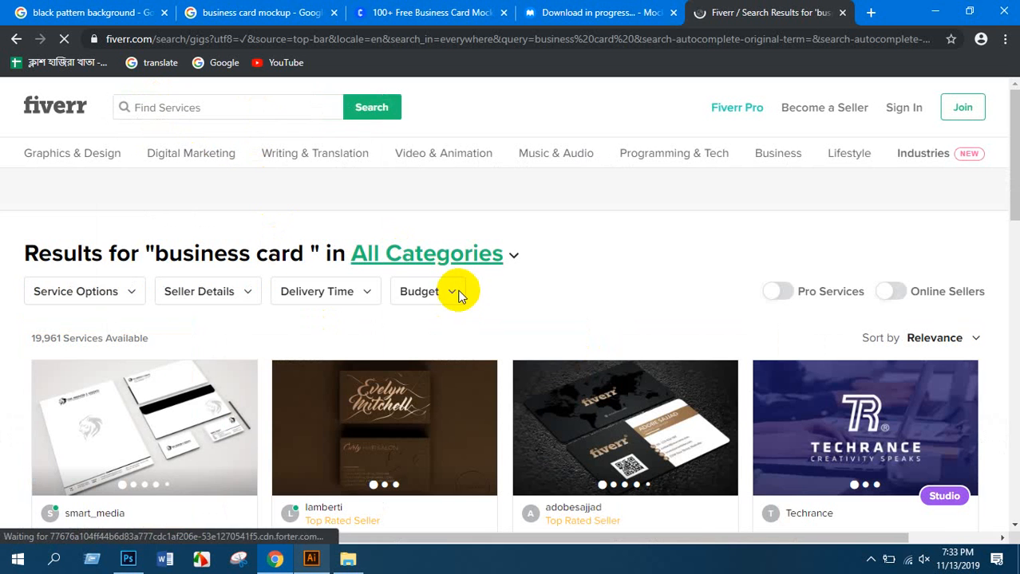
Scroll through the business card gig results, checking ratings and starting prices
scroll(422, 315, down, 2)
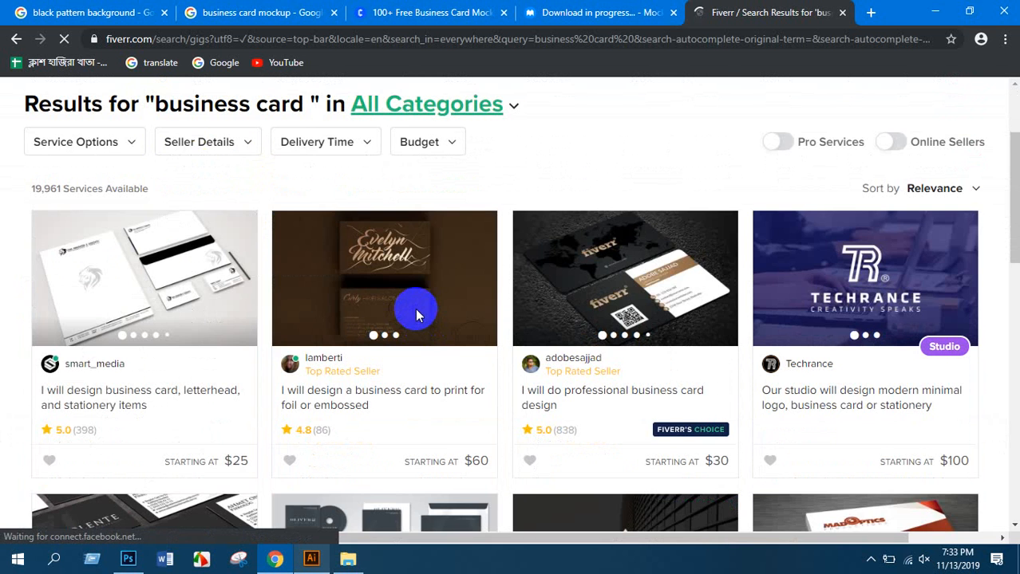
scroll(416, 315, down, 3)
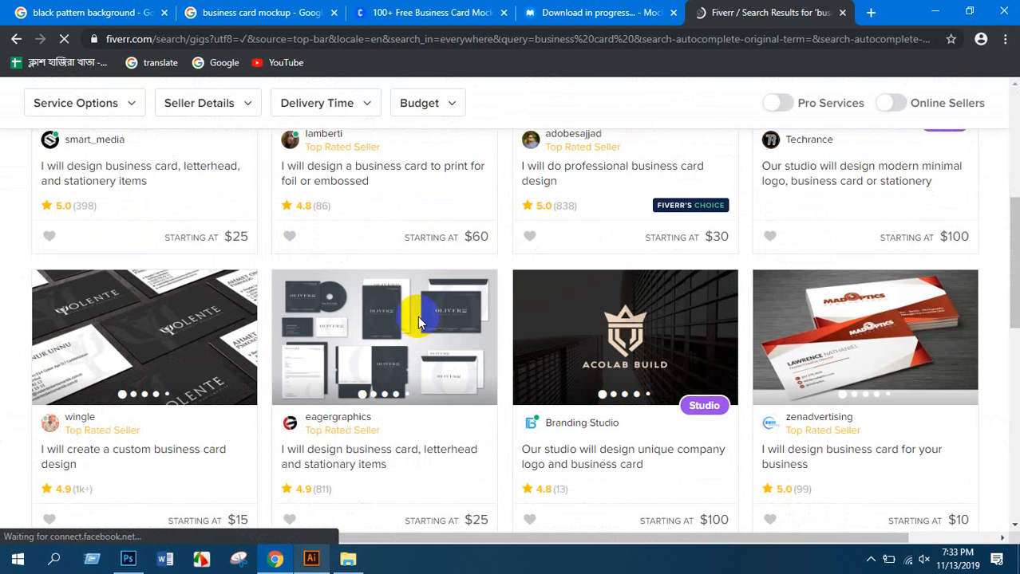
mouse_move(417, 301)
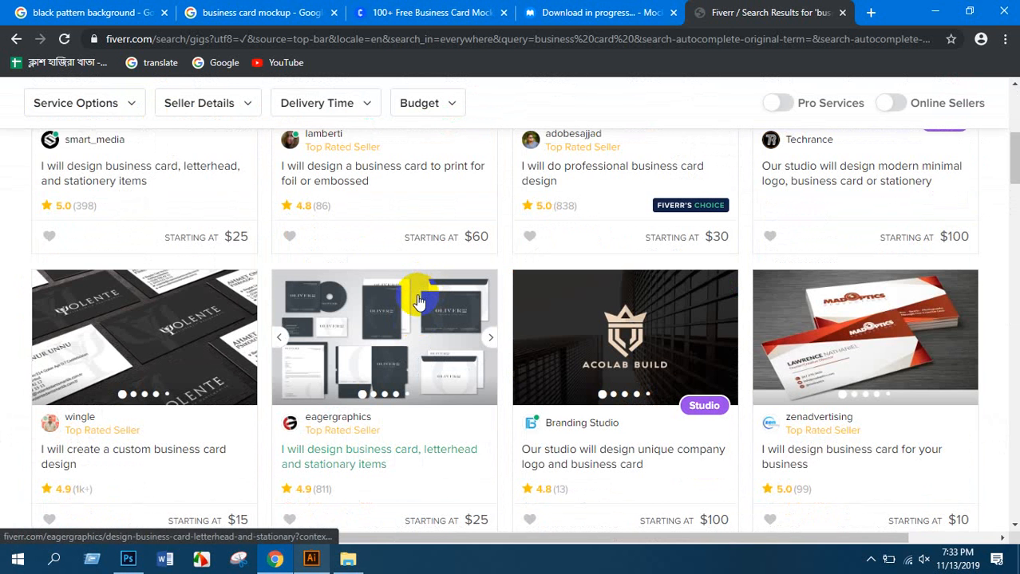
scroll(460, 343, up, 4)
scroll(461, 343, down, 2)
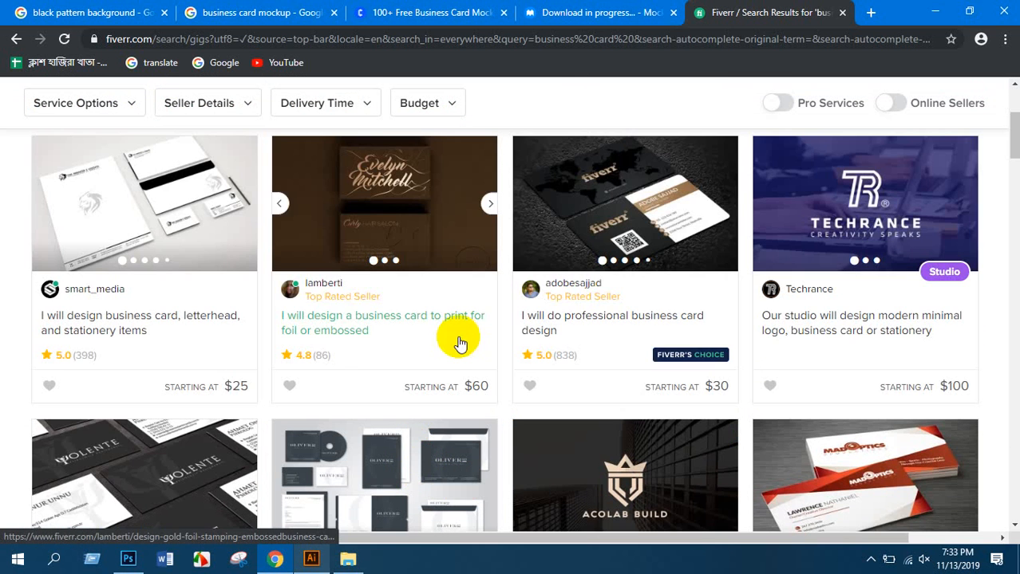
scroll(319, 277, down, 4)
scroll(287, 319, down, 3)
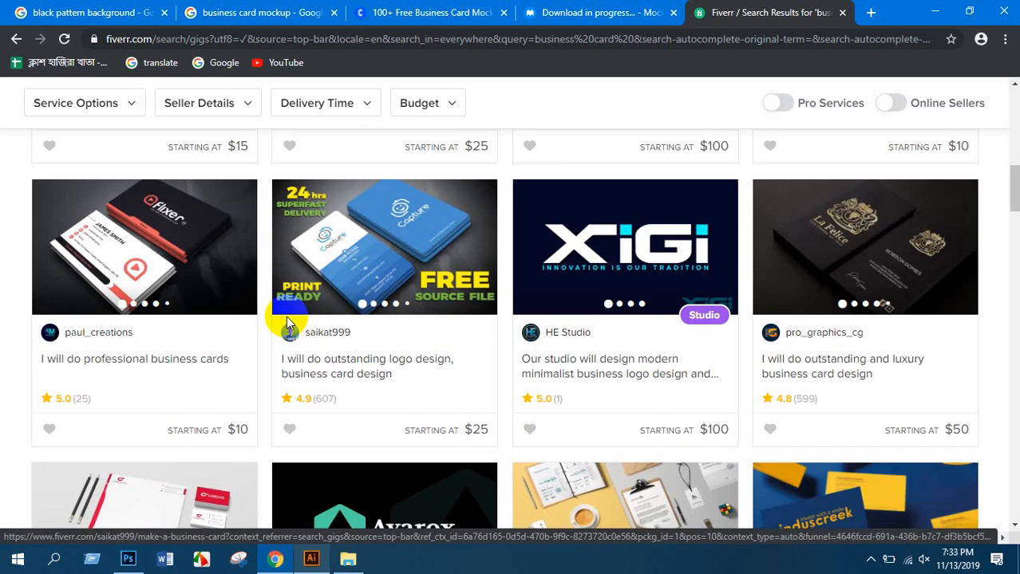
scroll(364, 341, down, 4)
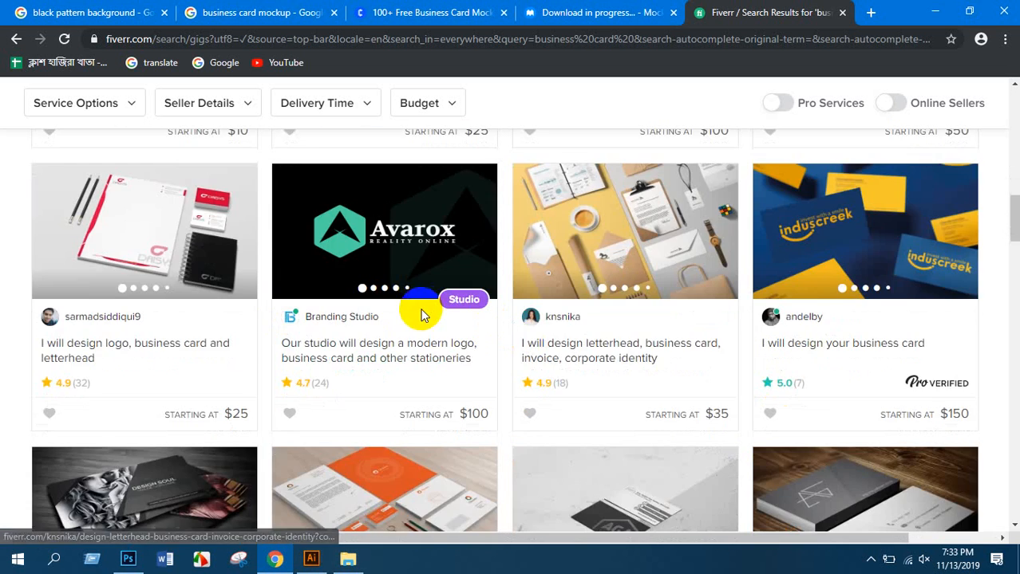
scroll(422, 316, down, 10)
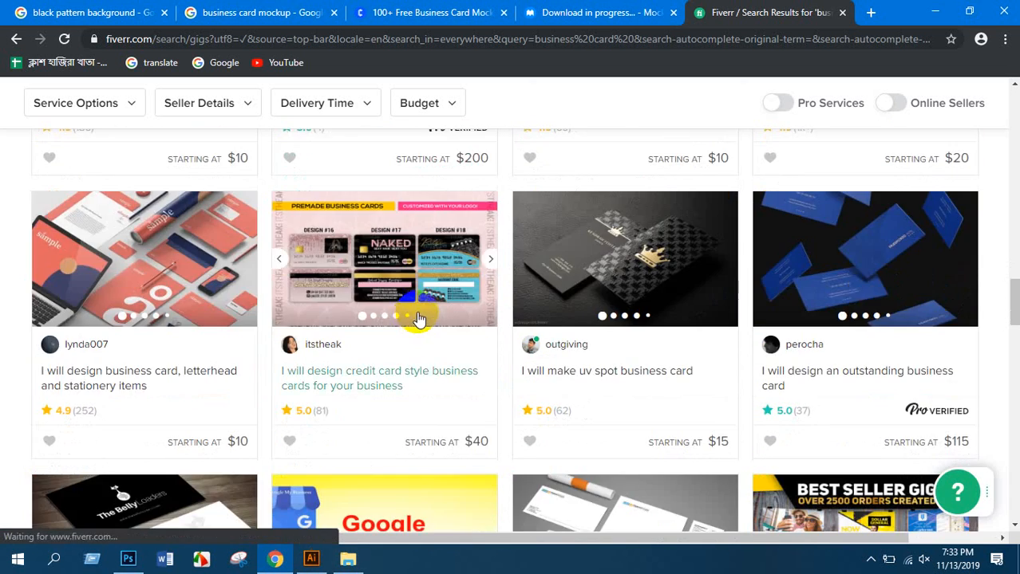
scroll(419, 317, down, 4)
scroll(422, 313, down, 3)
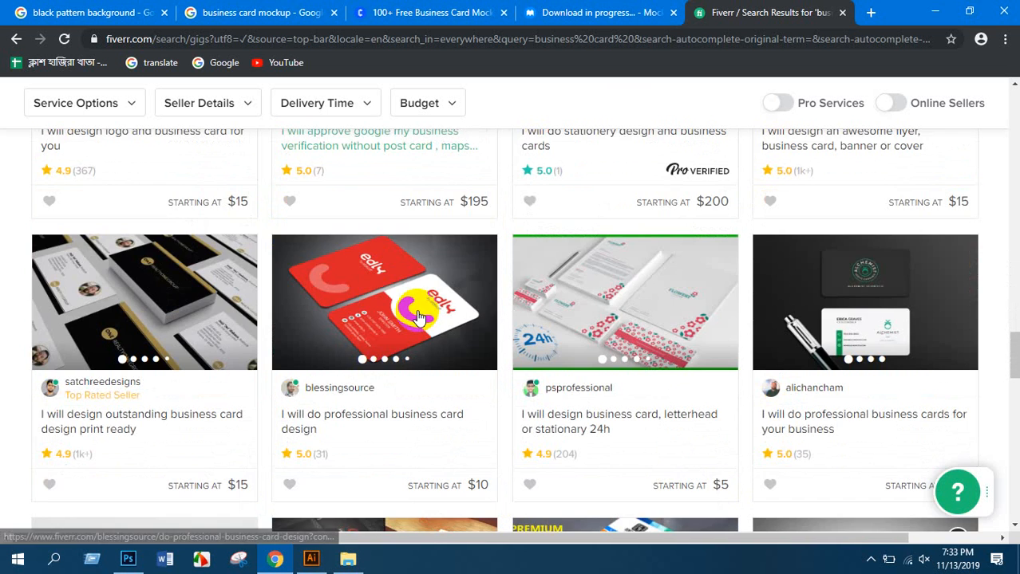
scroll(419, 316, down, 7)
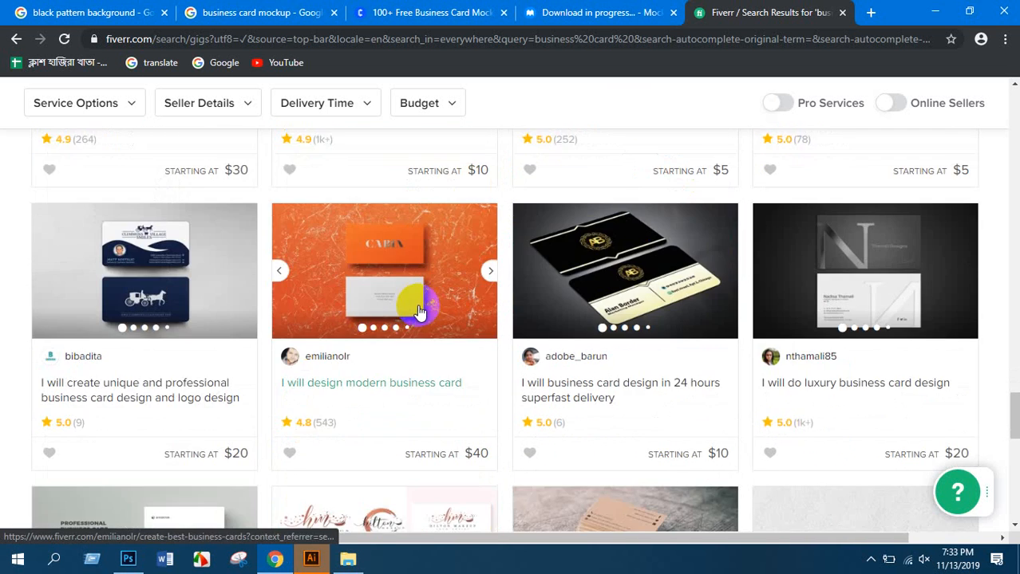
scroll(419, 310, down, 3)
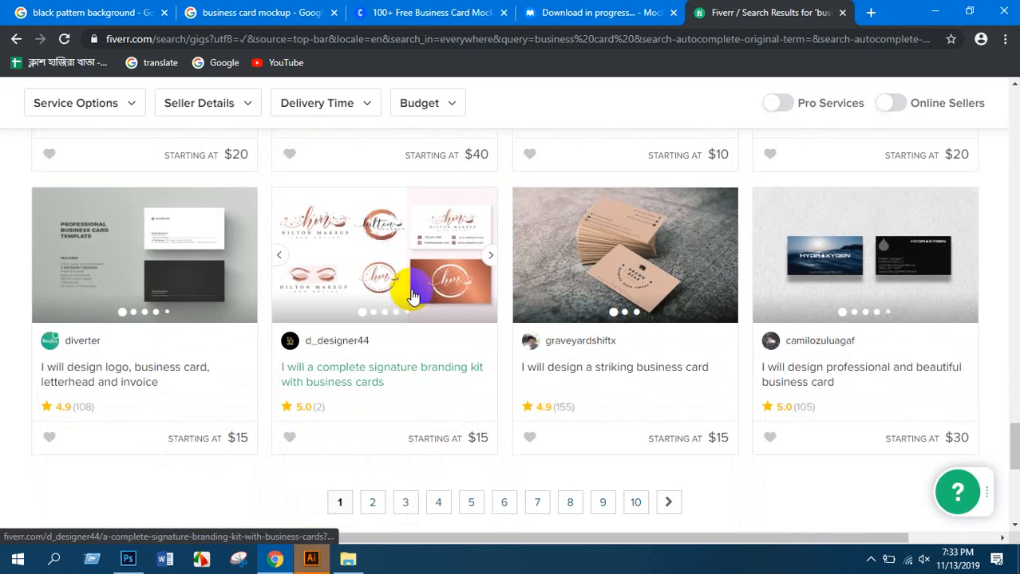
scroll(442, 343, up, 15)
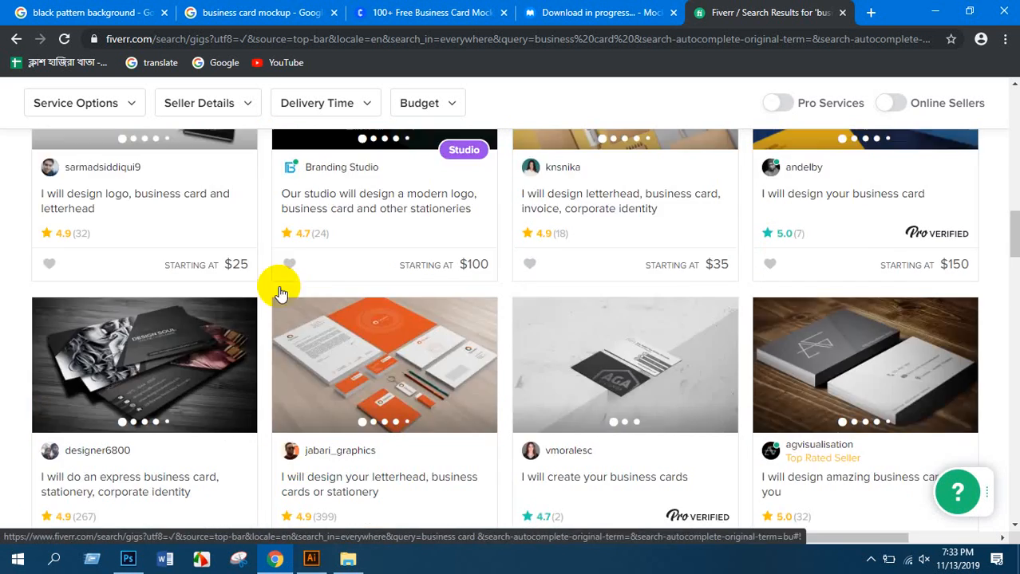
scroll(279, 293, up, 10)
Open Graphics & Design > Business Cards & Stationery and close the sign-up popup
mouse_move(80, 185)
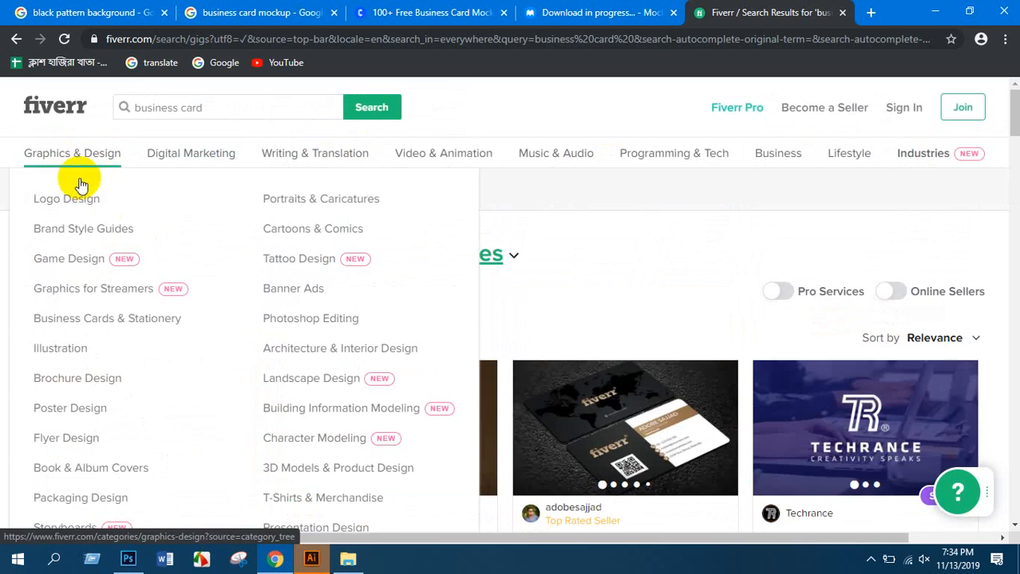
click(120, 318)
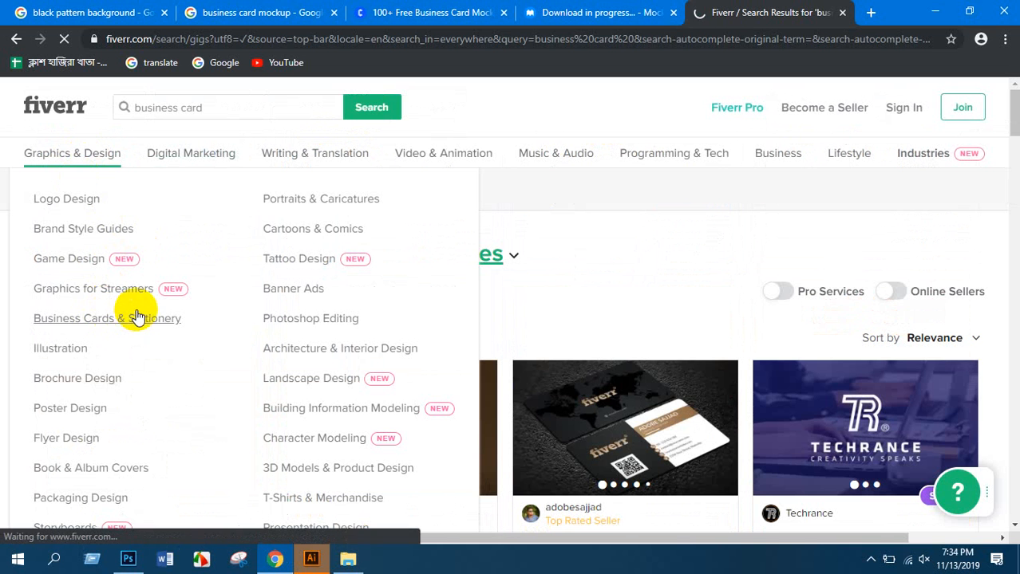
scroll(405, 342, down, 3)
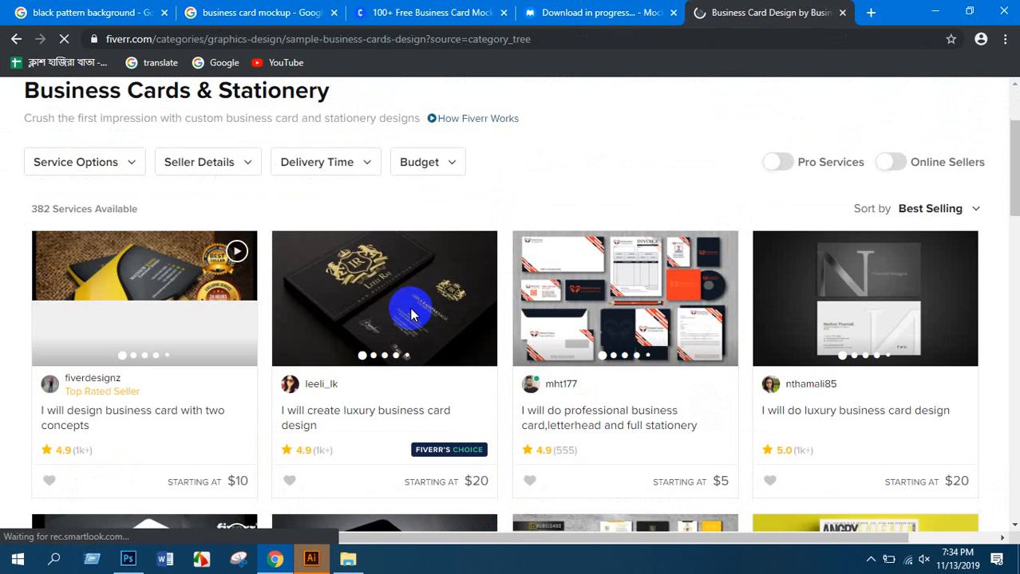
scroll(411, 312, down, 1)
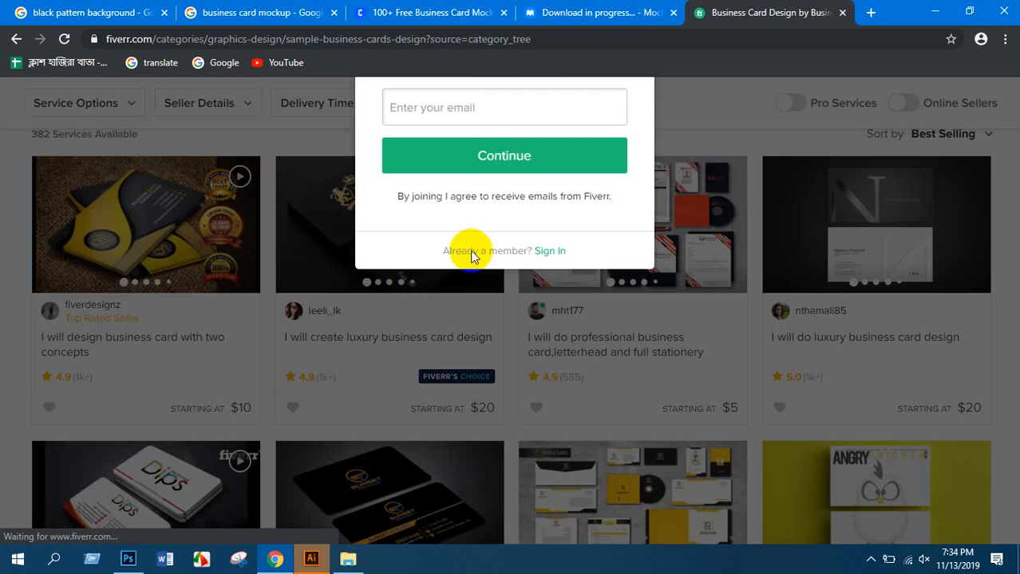
click(740, 102)
Open the 'I will create 4 different business card design' gig and select its title
scroll(558, 274, down, 2)
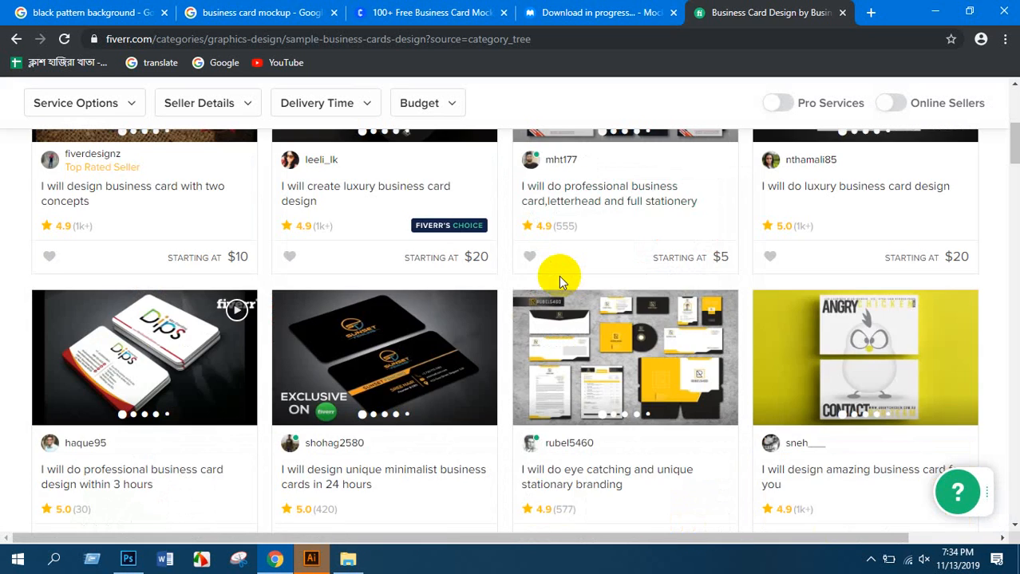
scroll(558, 275, down, 4)
scroll(554, 274, down, 2)
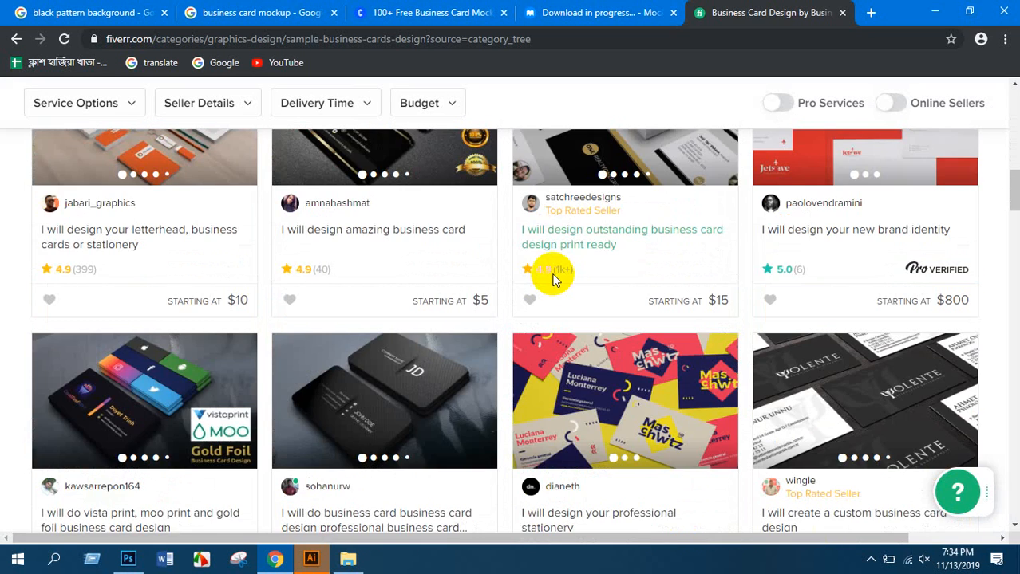
scroll(553, 276, down, 8)
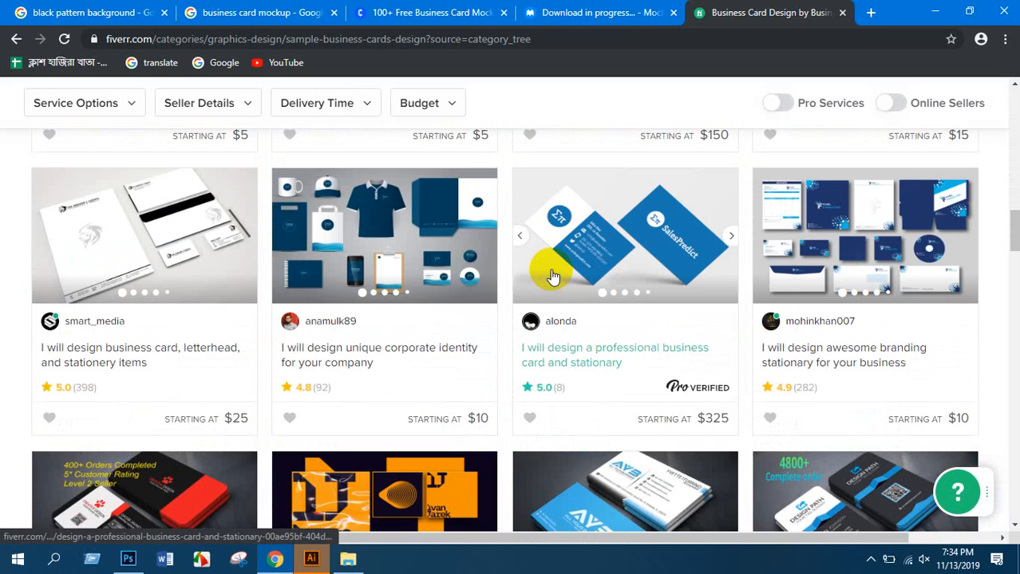
scroll(553, 275, down, 4)
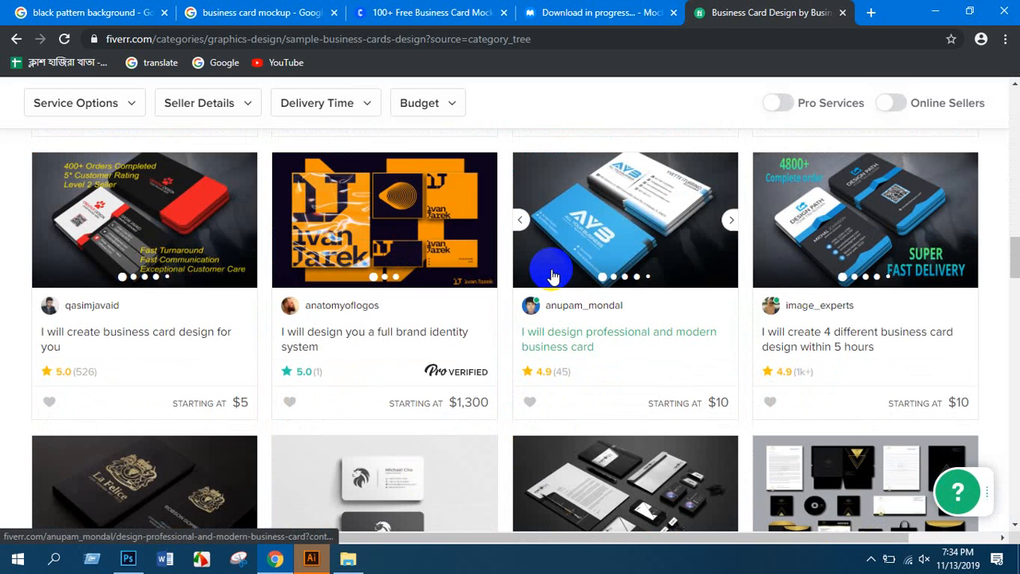
click(803, 335)
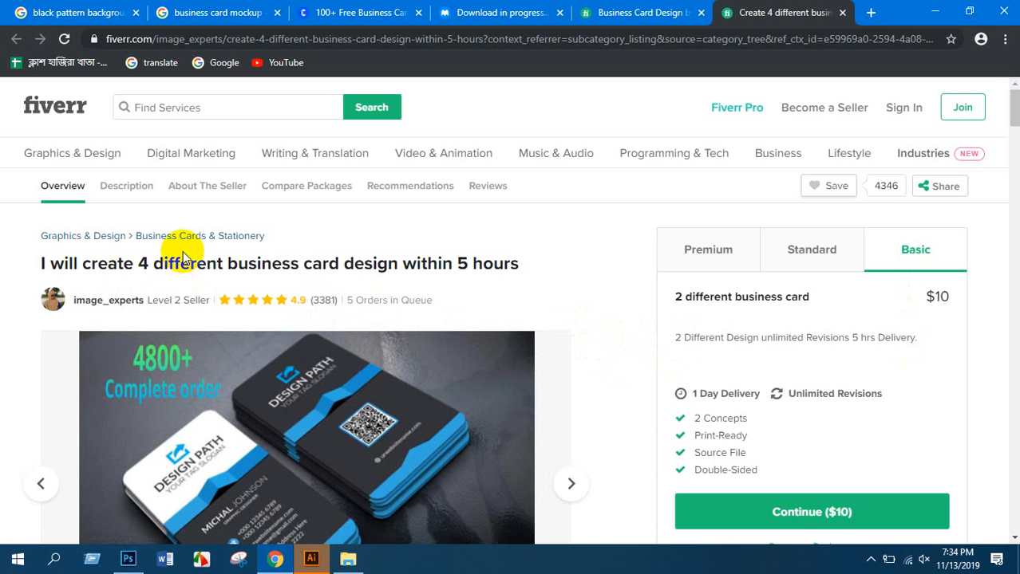
drag(86, 263, 496, 273)
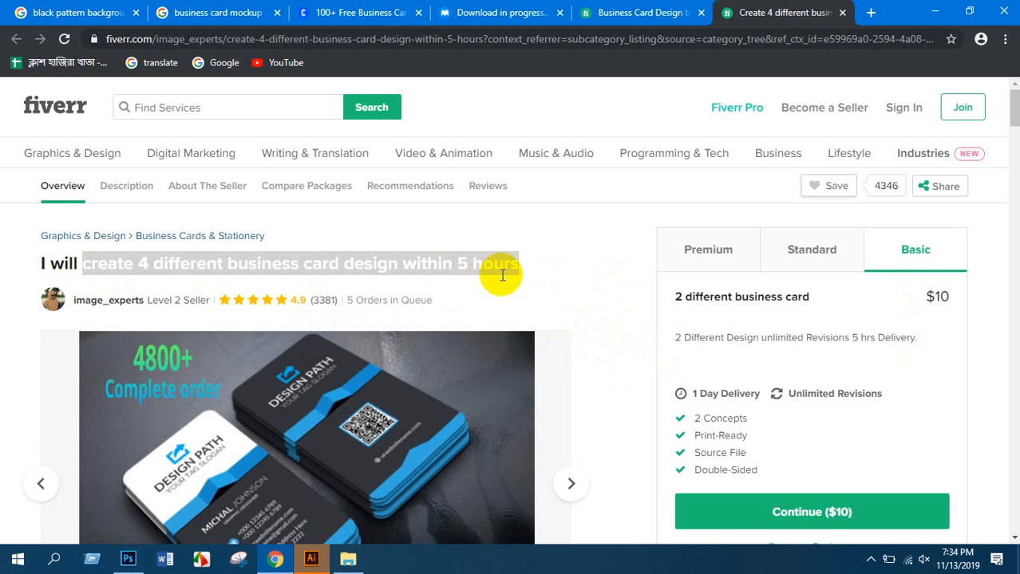
click(494, 264)
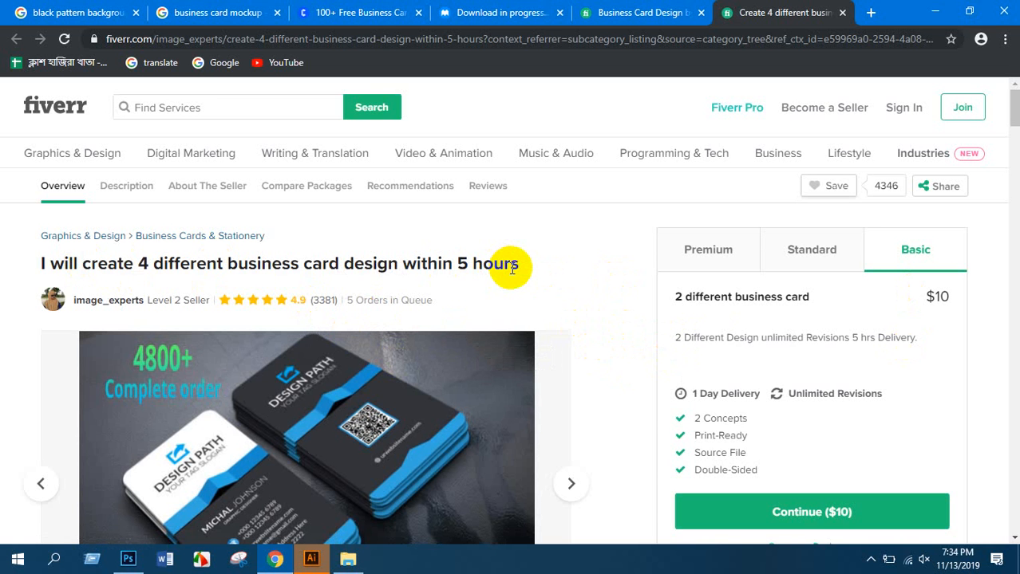